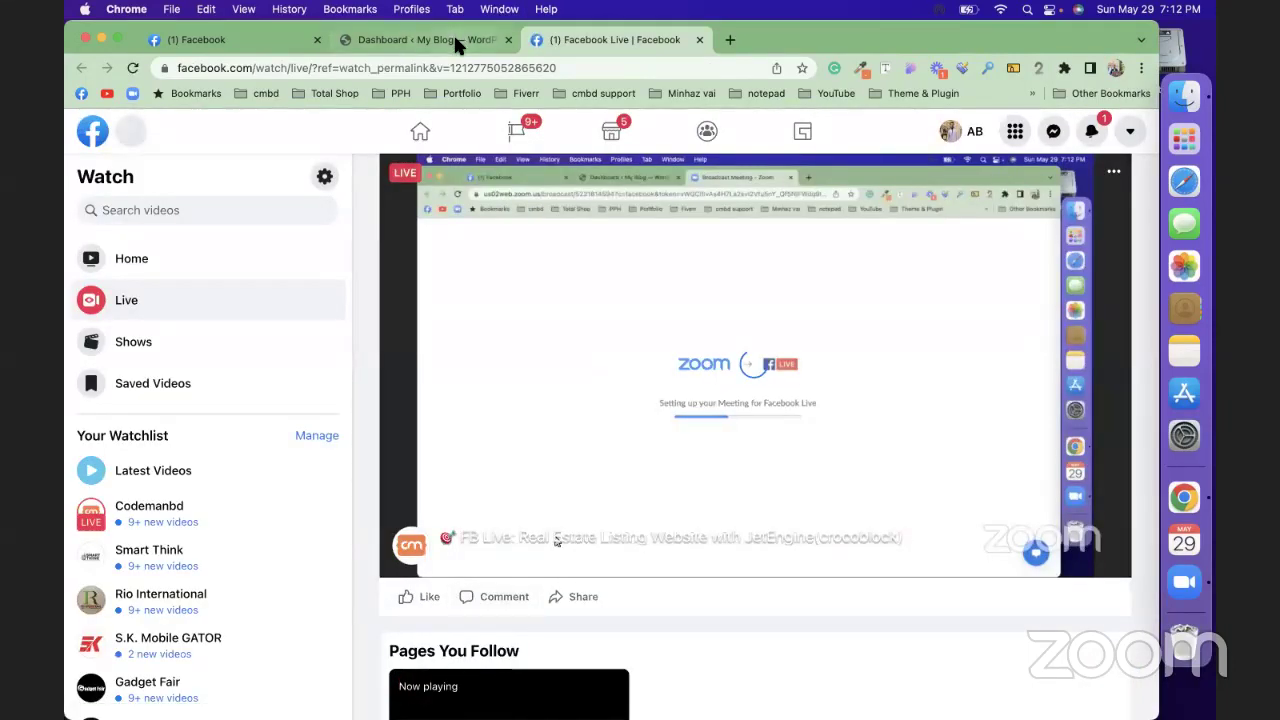
Step: Switch to the WordPress dashboard and review the list of installed plugins
{"action": "left_click", "coordinate": [456, 42]}
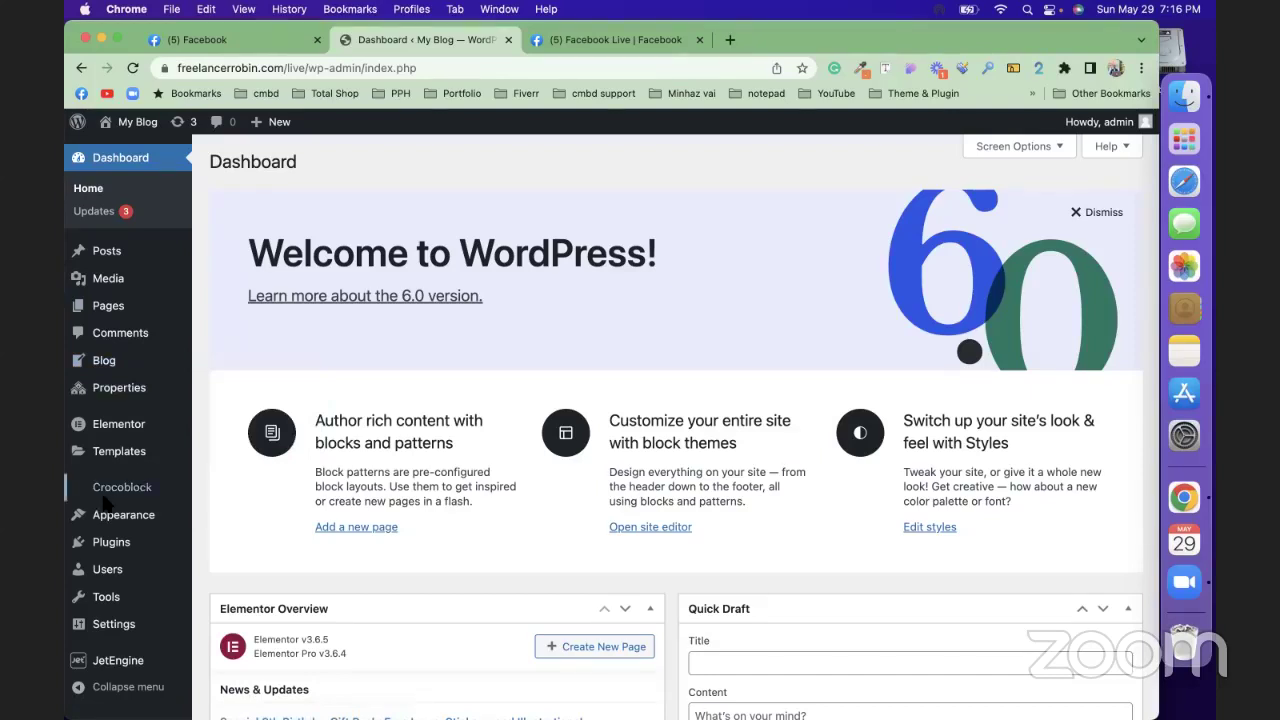
{"action": "left_click", "coordinate": [115, 543]}
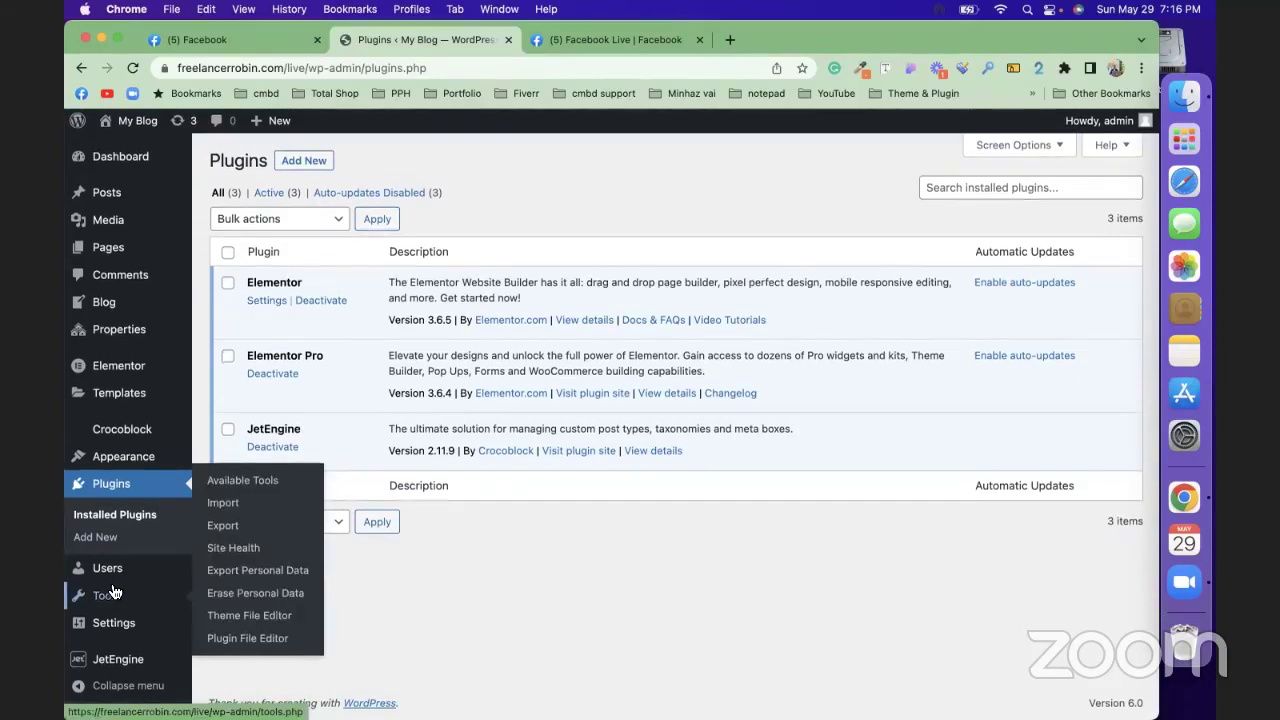
{"action": "mouse_move", "coordinate": [120, 661]}
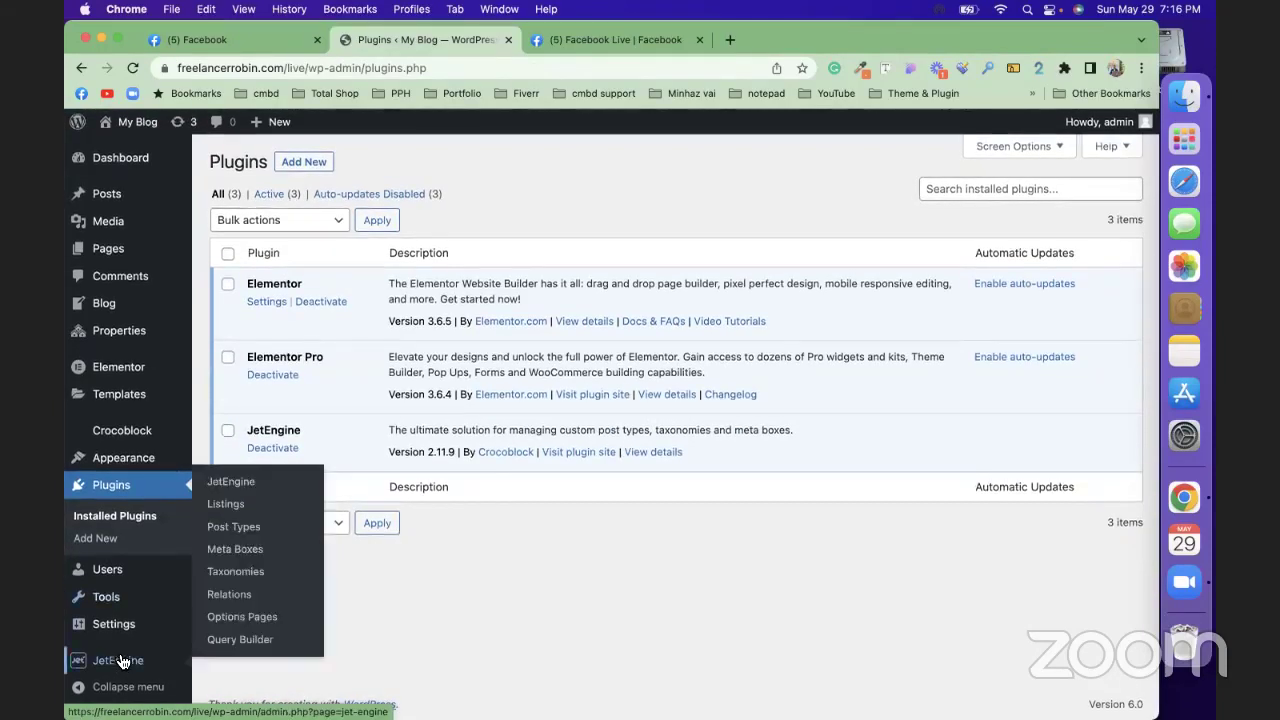
{"action": "left_click", "coordinate": [246, 526]}
{"action": "mouse_move", "coordinate": [126, 341]}
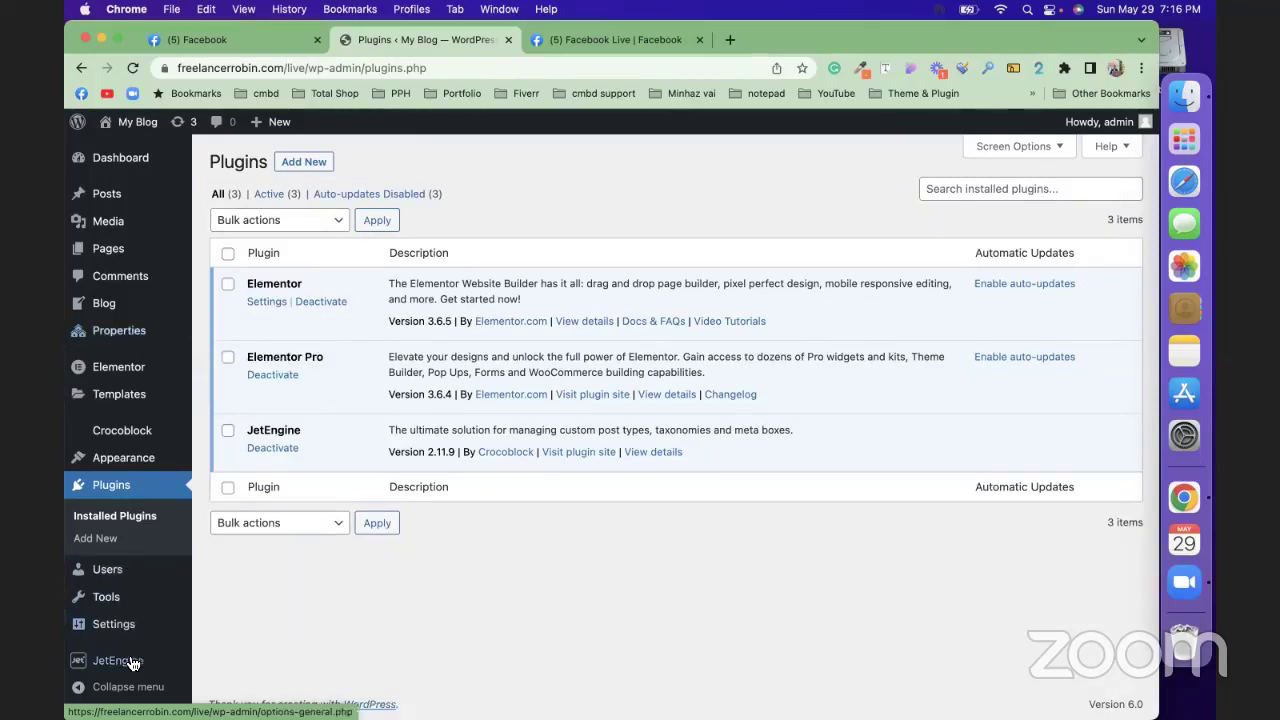
{"action": "mouse_move", "coordinate": [132, 669]}
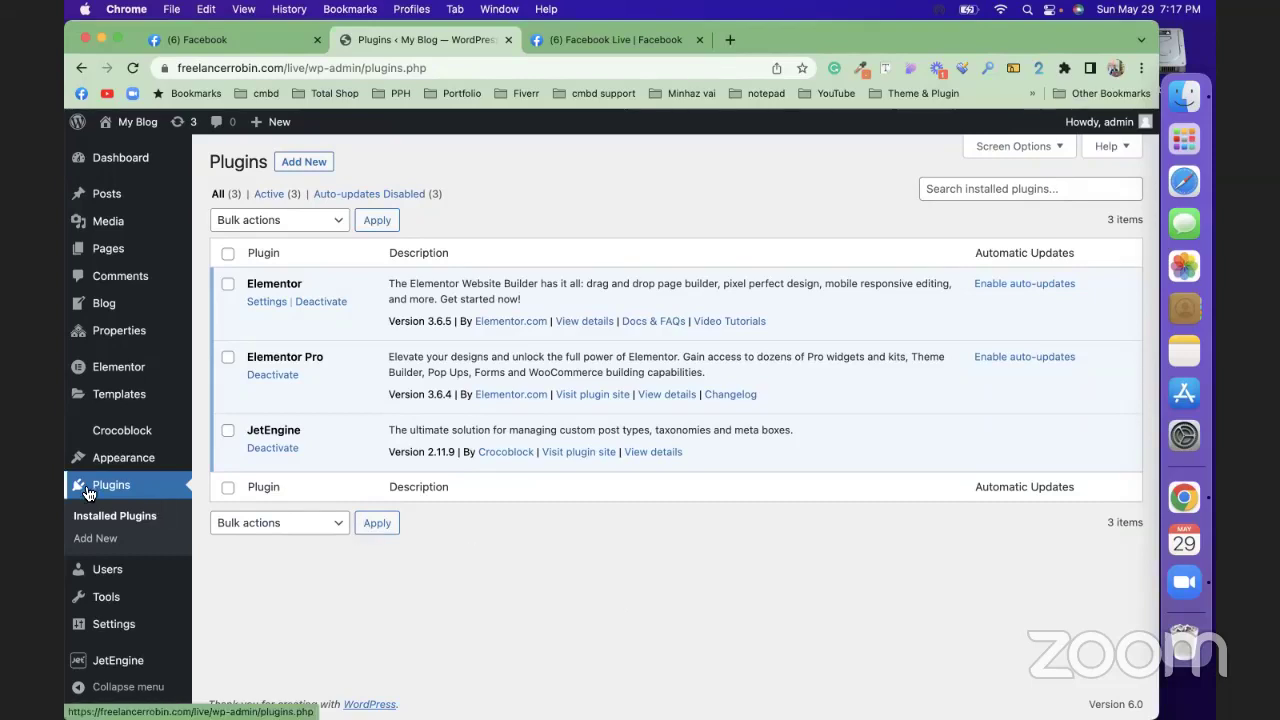
Step: Open the JetEngine Listings page
{"action": "scroll", "coordinate": [88, 493], "scroll_direction": "down", "scroll_amount": 1}
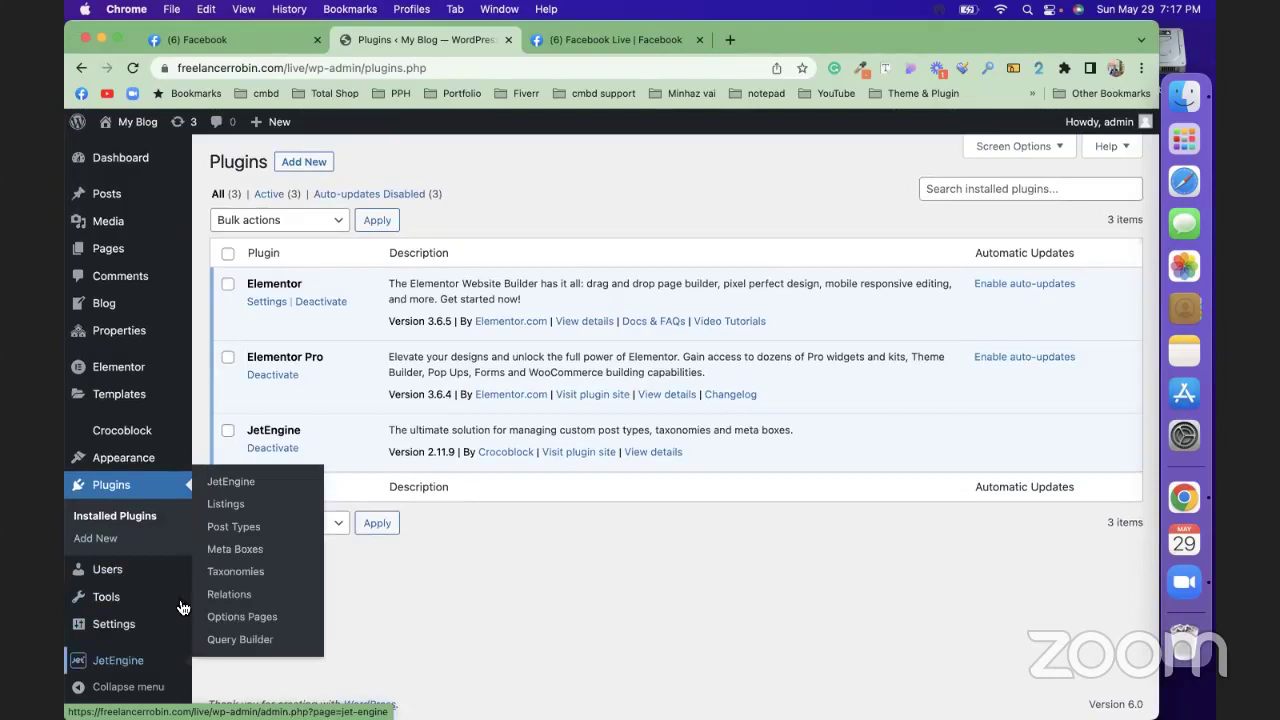
{"action": "mouse_move", "coordinate": [125, 660]}
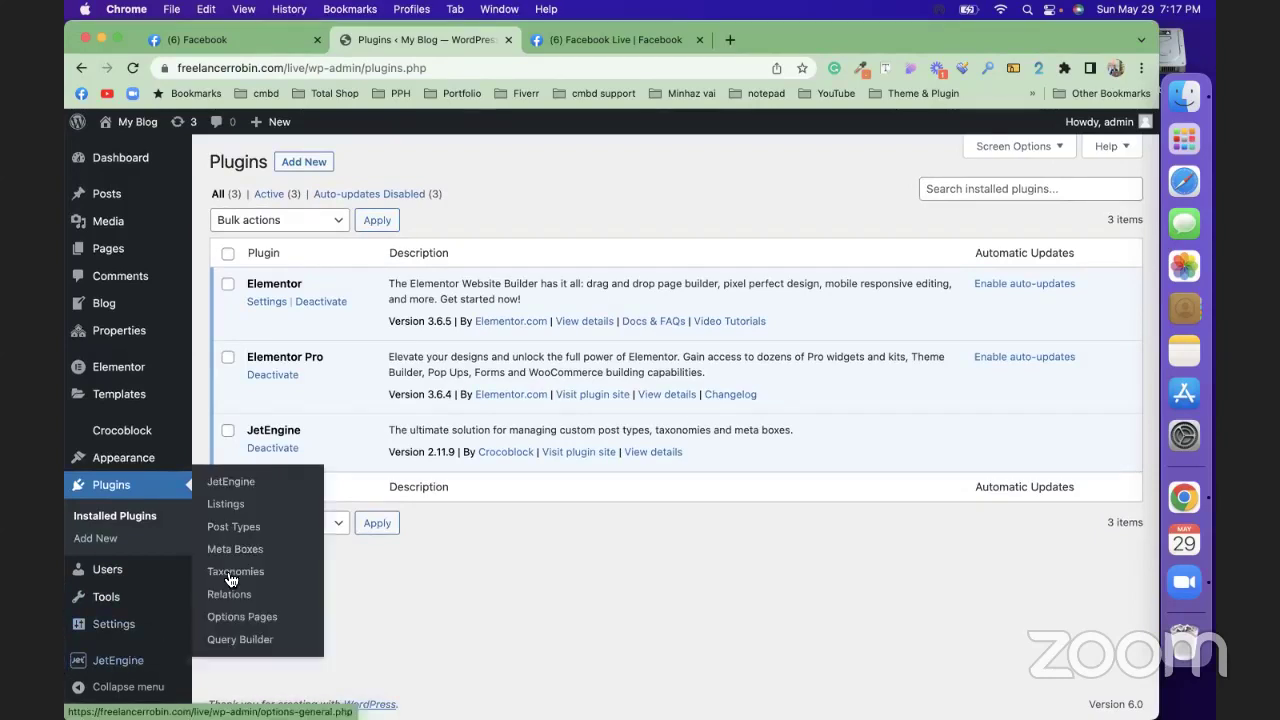
{"action": "left_click", "coordinate": [237, 510]}
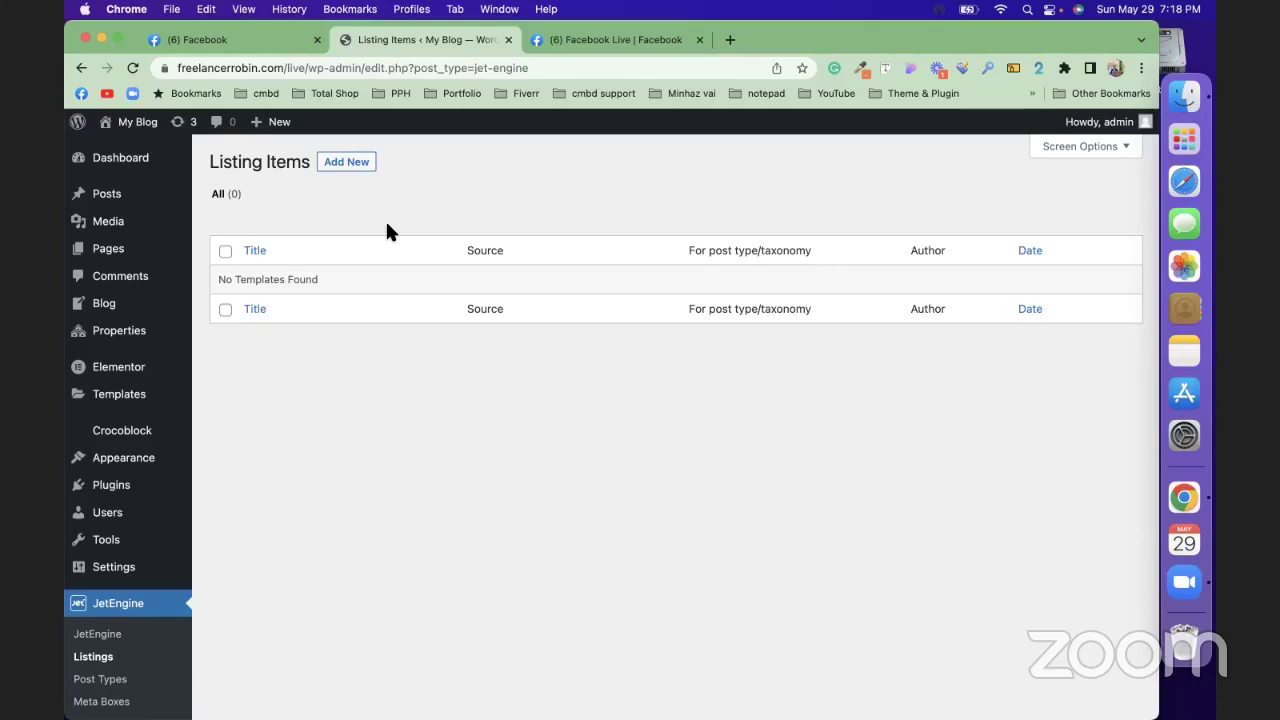
Step: Start a new listing item with Posts as the listing source and Properties as the post type
{"action": "left_click", "coordinate": [349, 163]}
{"action": "scroll", "coordinate": [531, 236], "scroll_direction": "down", "scroll_amount": 2}
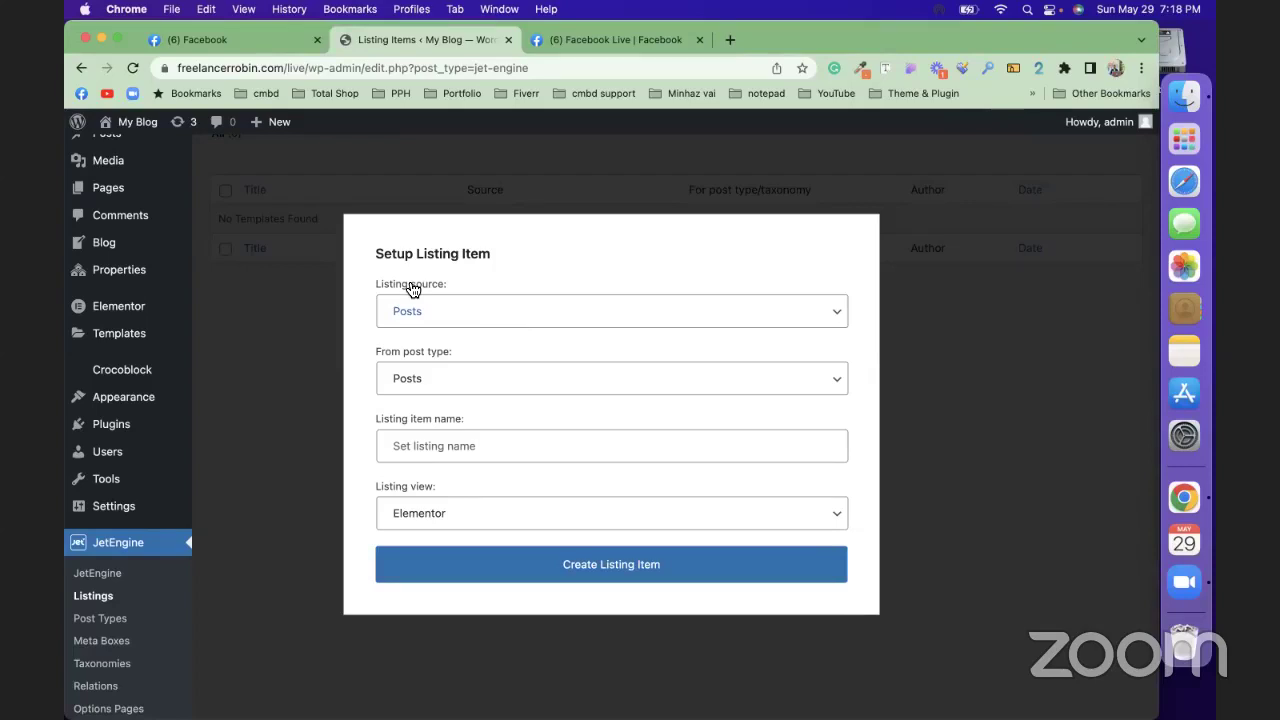
{"action": "left_click", "coordinate": [470, 312]}
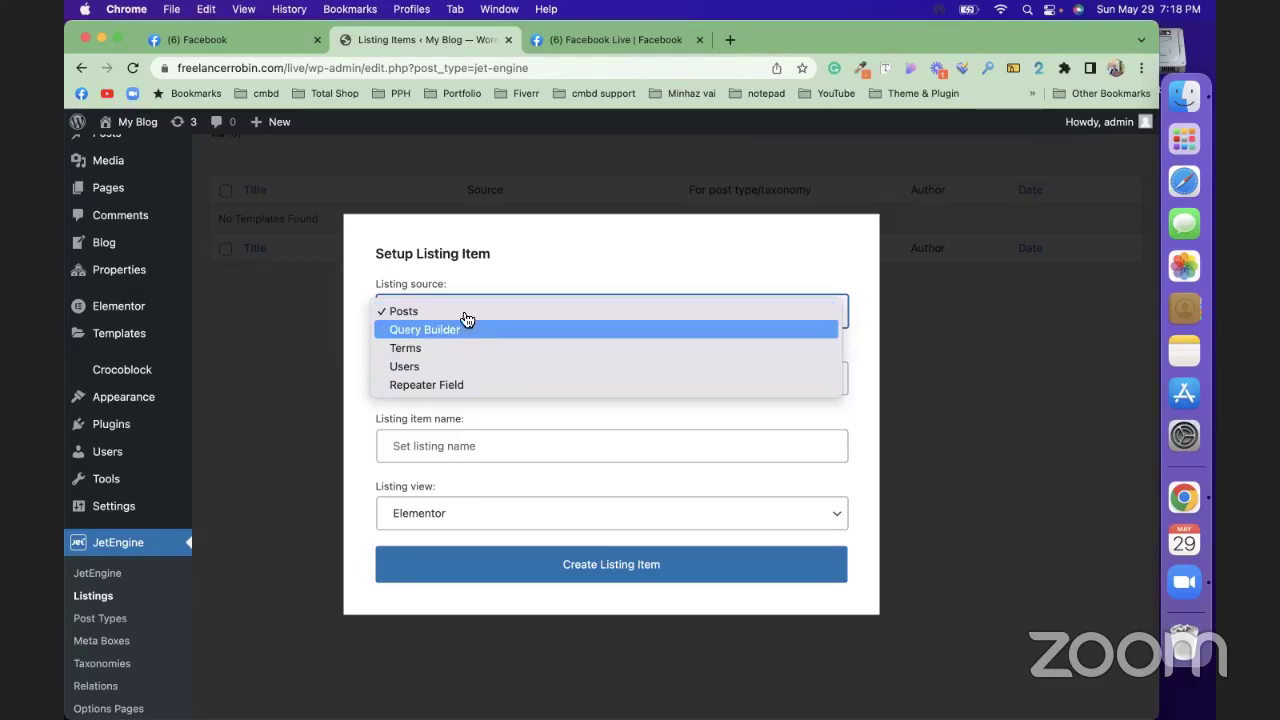
{"action": "left_click", "coordinate": [553, 251]}
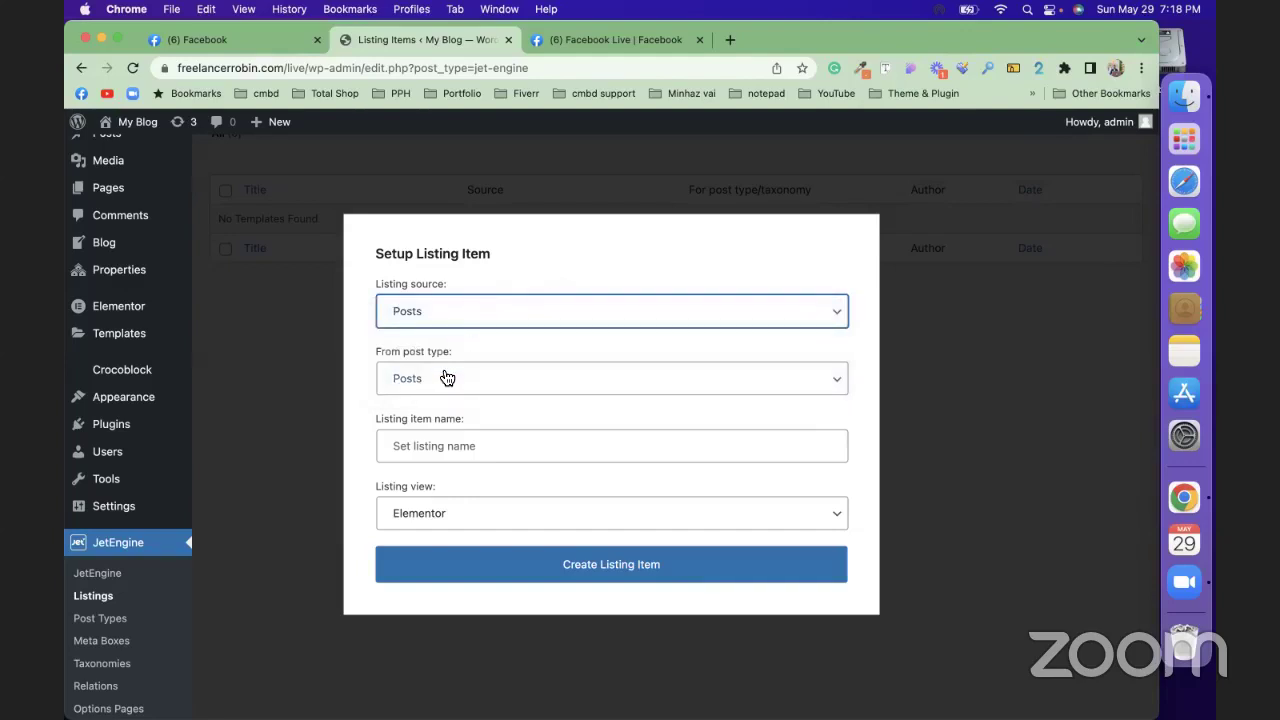
{"action": "left_click", "coordinate": [478, 385]}
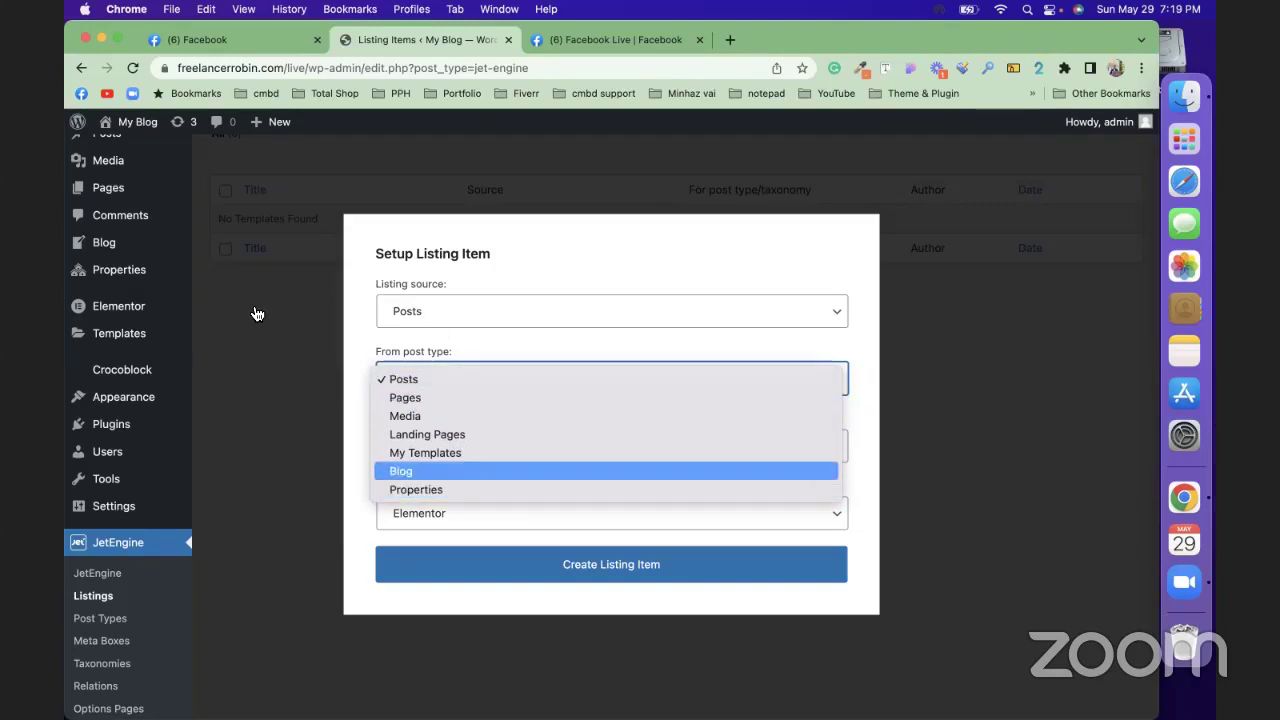
{"action": "left_click", "coordinate": [438, 490]}
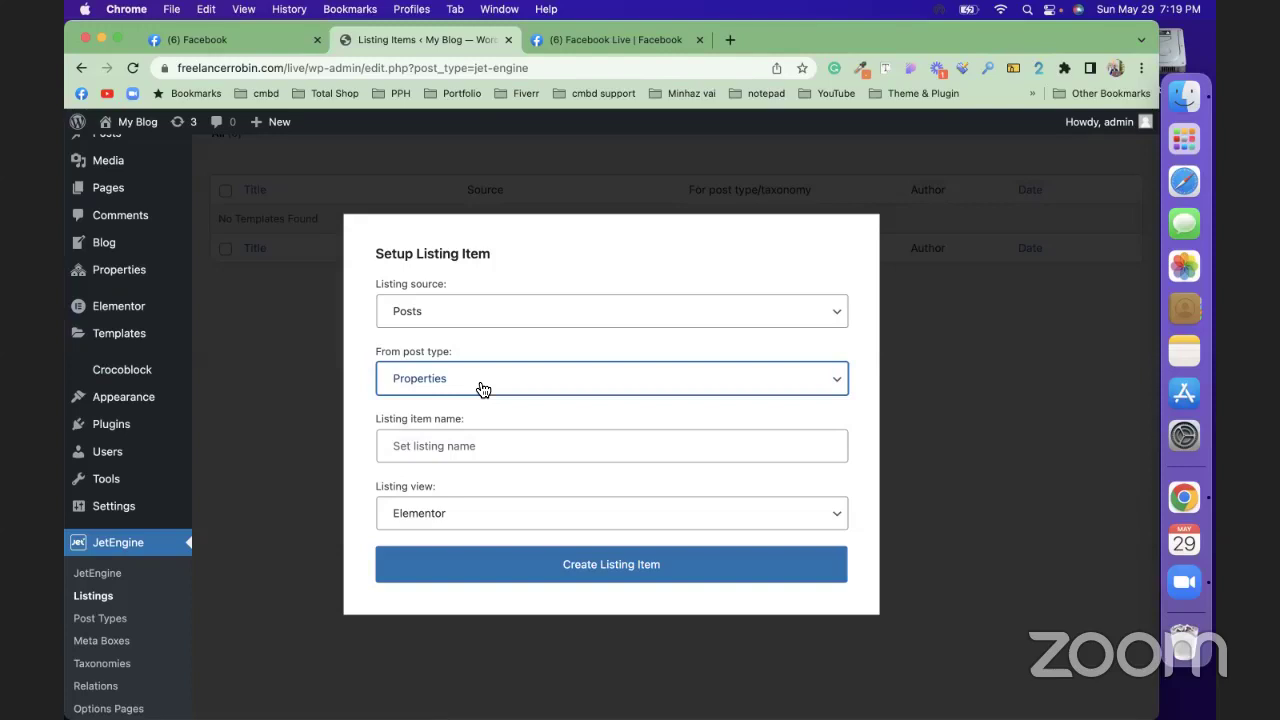
Step: Name the listing item "default property listing", keep Elementor as the listing view, and create it
{"action": "left_click", "coordinate": [449, 446]}
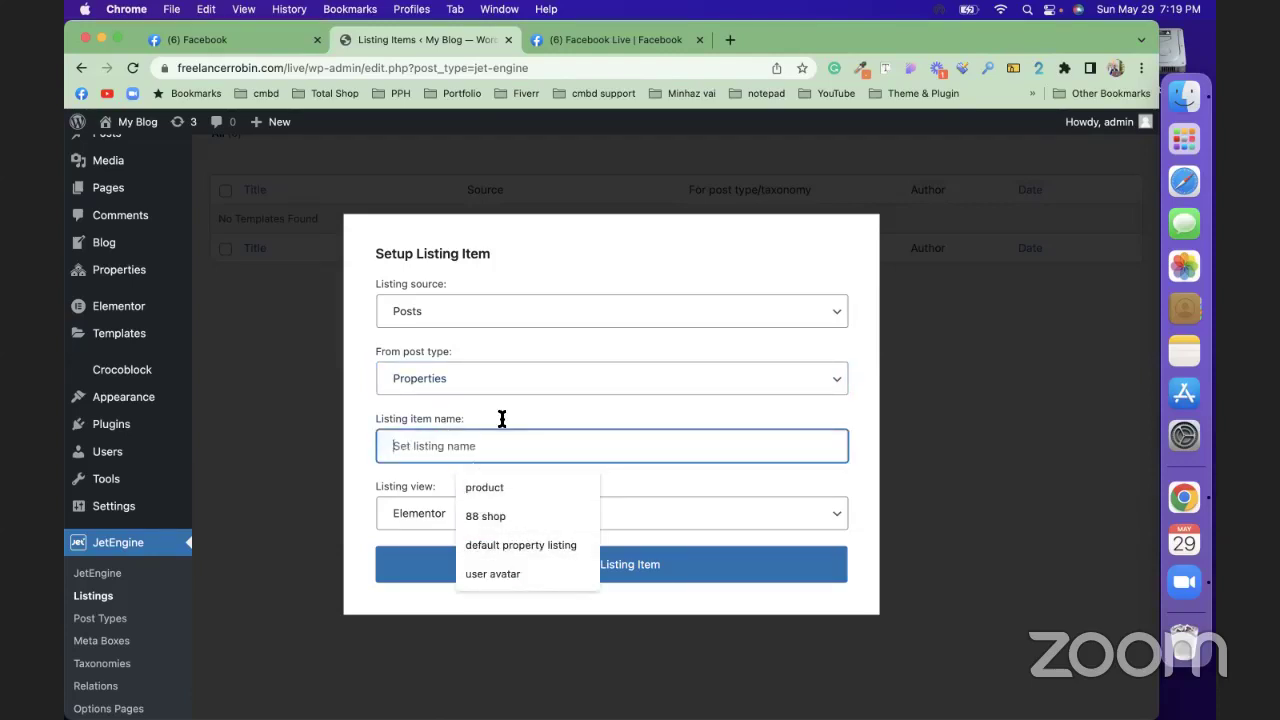
{"action": "left_click", "coordinate": [530, 549]}
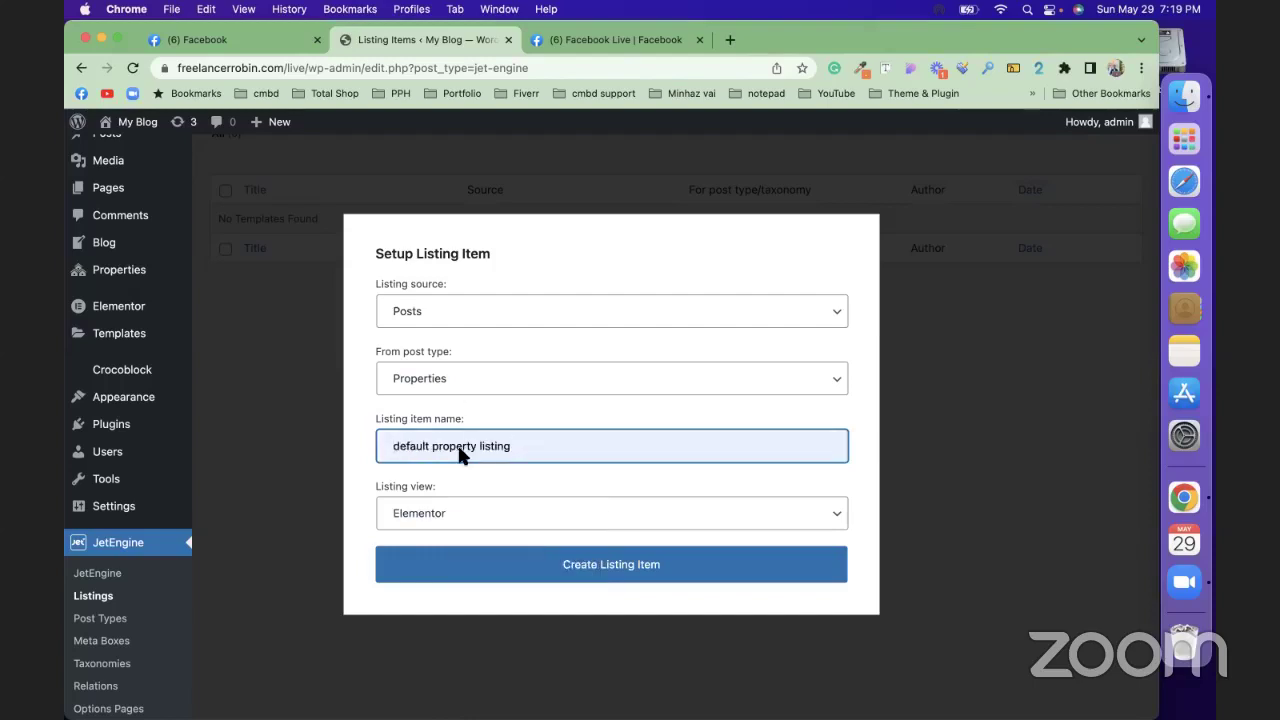
{"action": "left_click", "coordinate": [484, 511]}
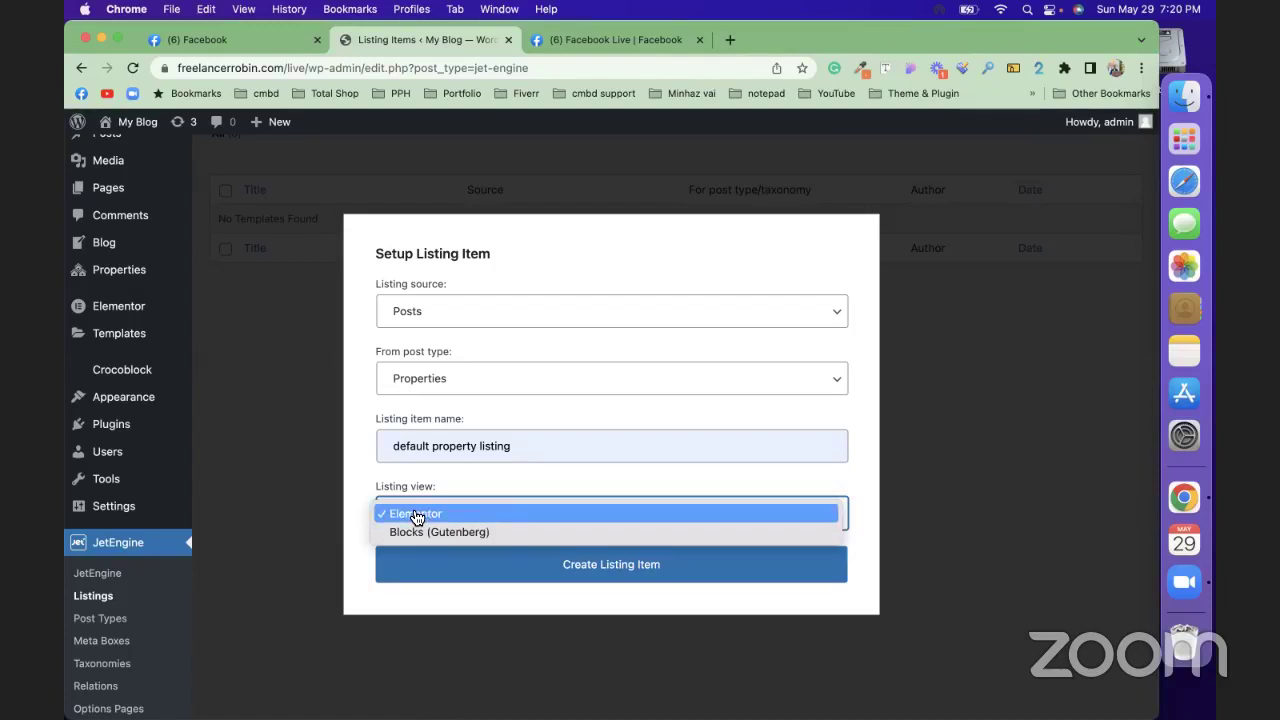
{"action": "left_click", "coordinate": [517, 487]}
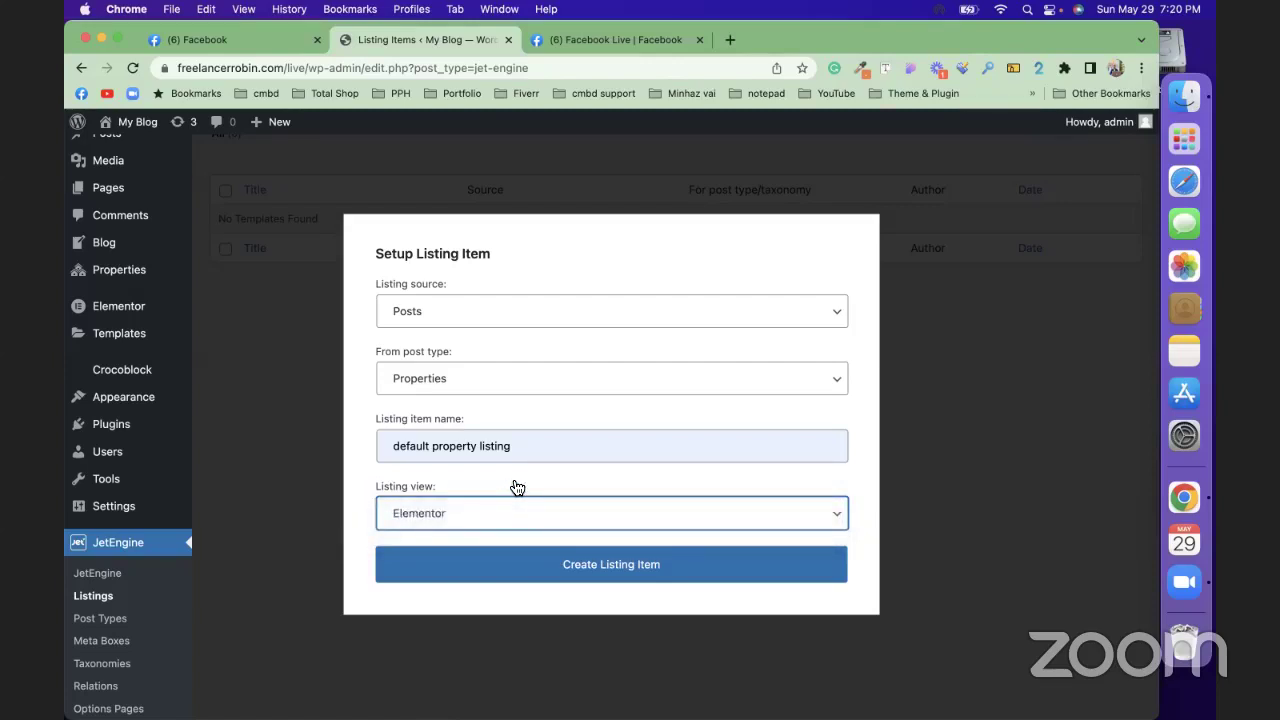
{"action": "left_click", "coordinate": [575, 568]}
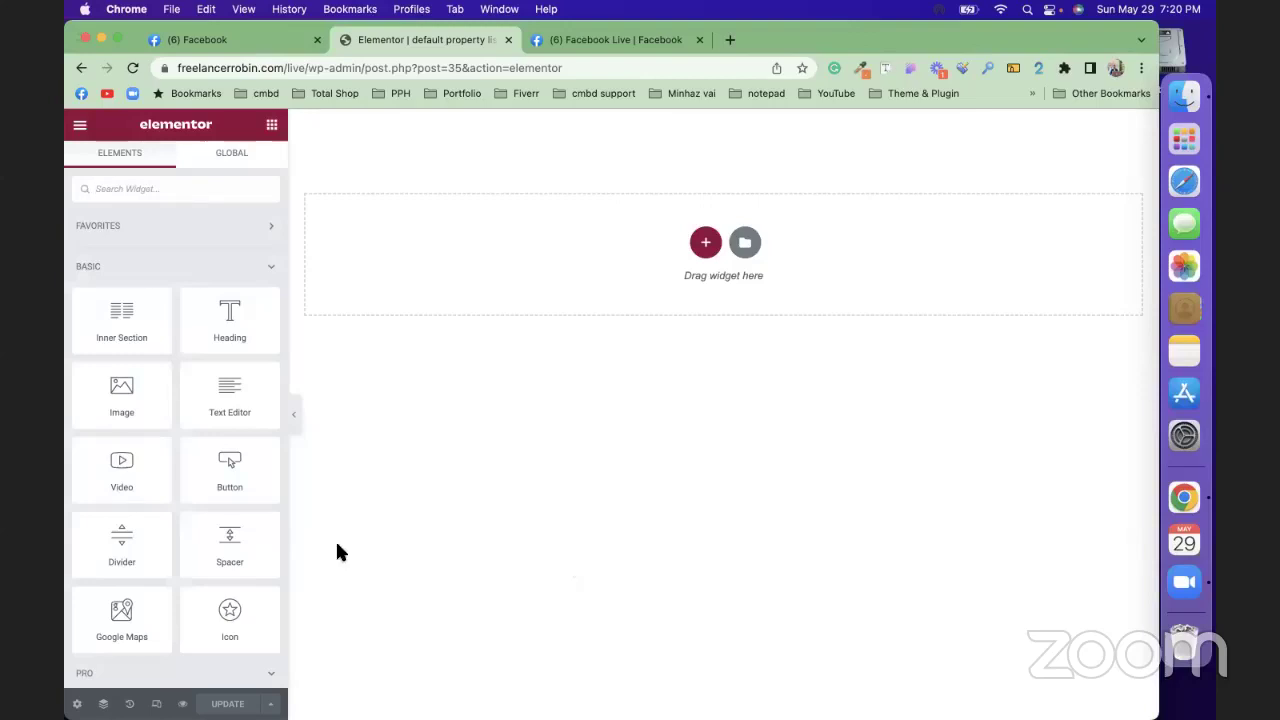
Step: Check the listing source and post type in the listing item's settings
{"action": "left_click", "coordinate": [76, 703]}
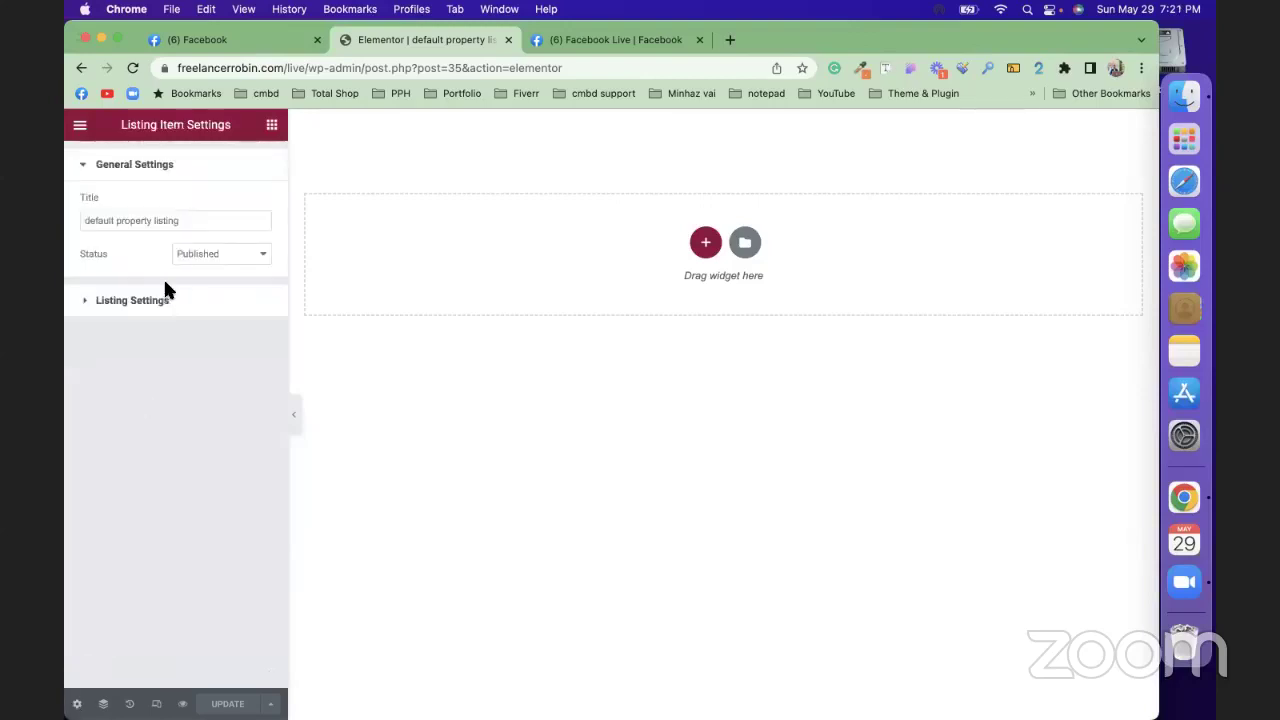
{"action": "left_click", "coordinate": [136, 303]}
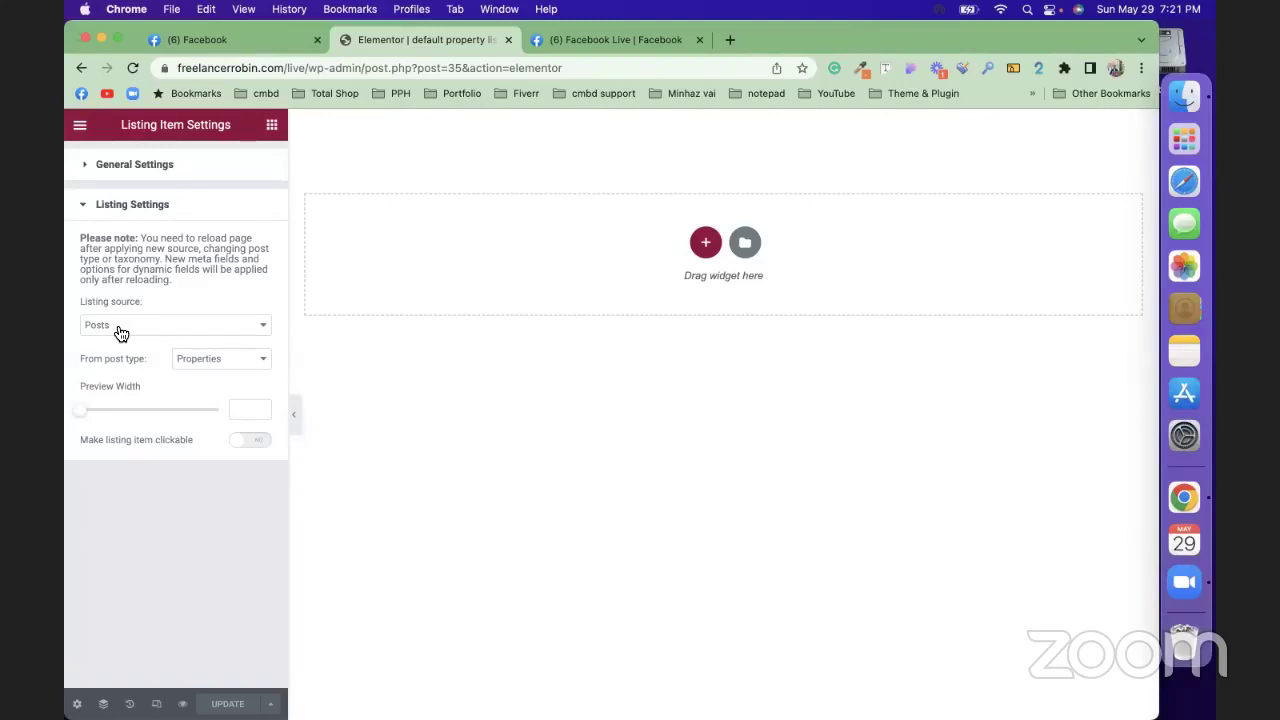
{"action": "left_click", "coordinate": [220, 366]}
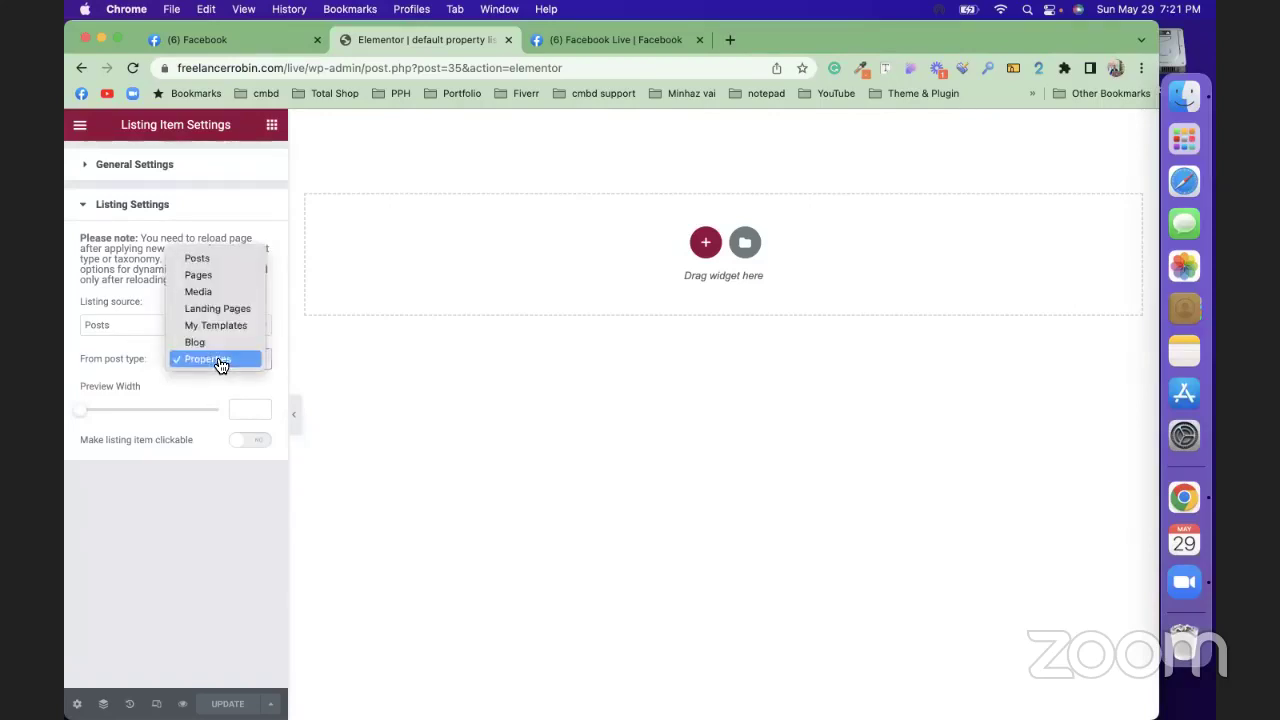
{"action": "left_click", "coordinate": [177, 574]}
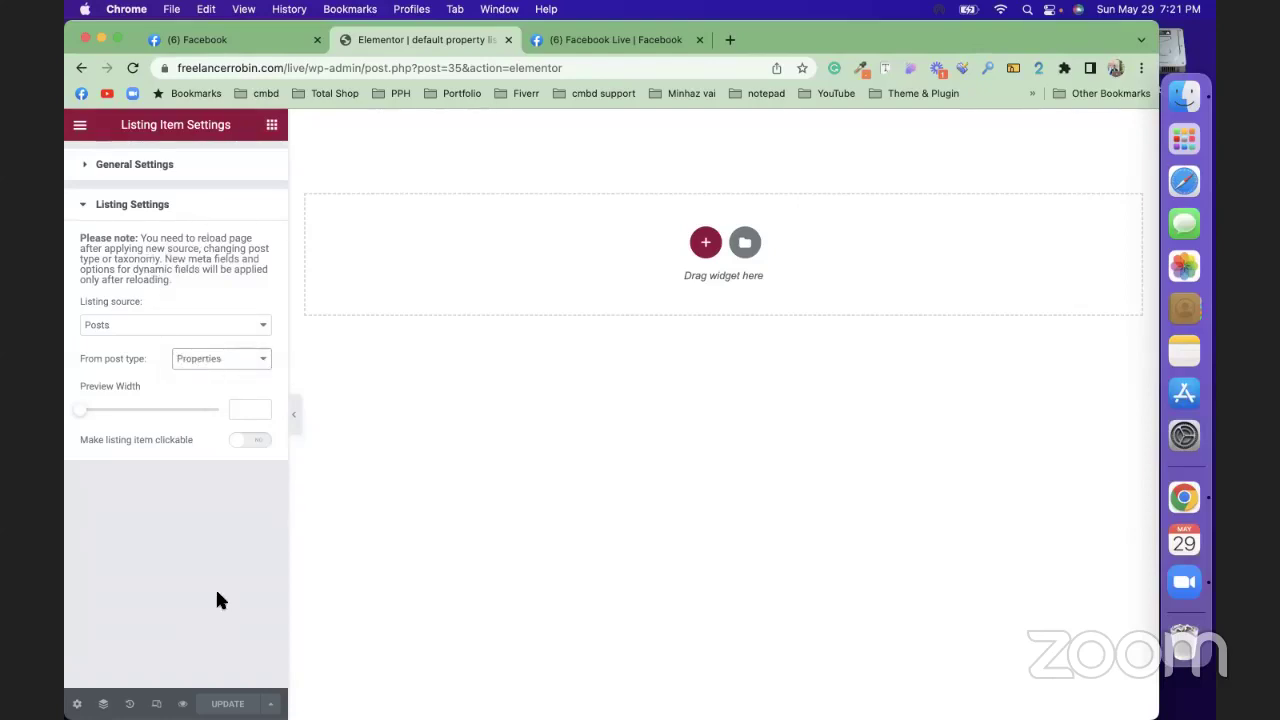
Step: Add a single-column section to the listing template and set its boxed content width to 450
{"action": "left_click", "coordinate": [705, 242]}
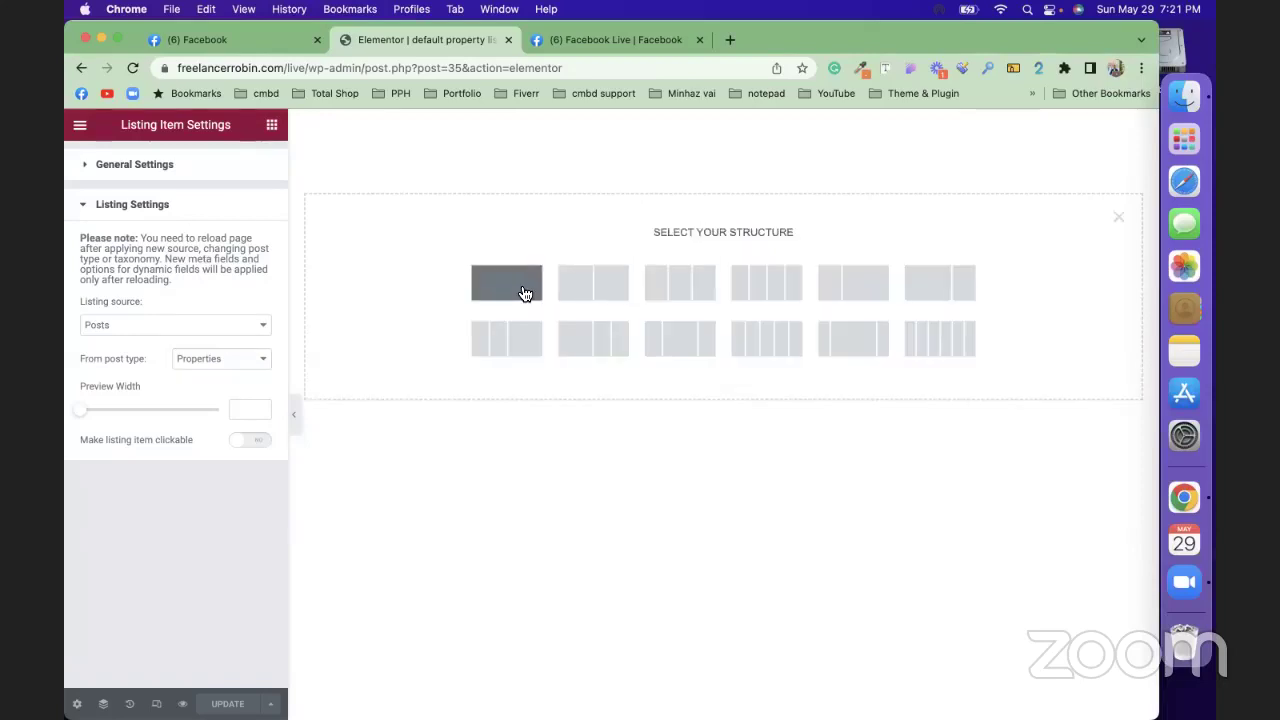
{"action": "left_click", "coordinate": [506, 283]}
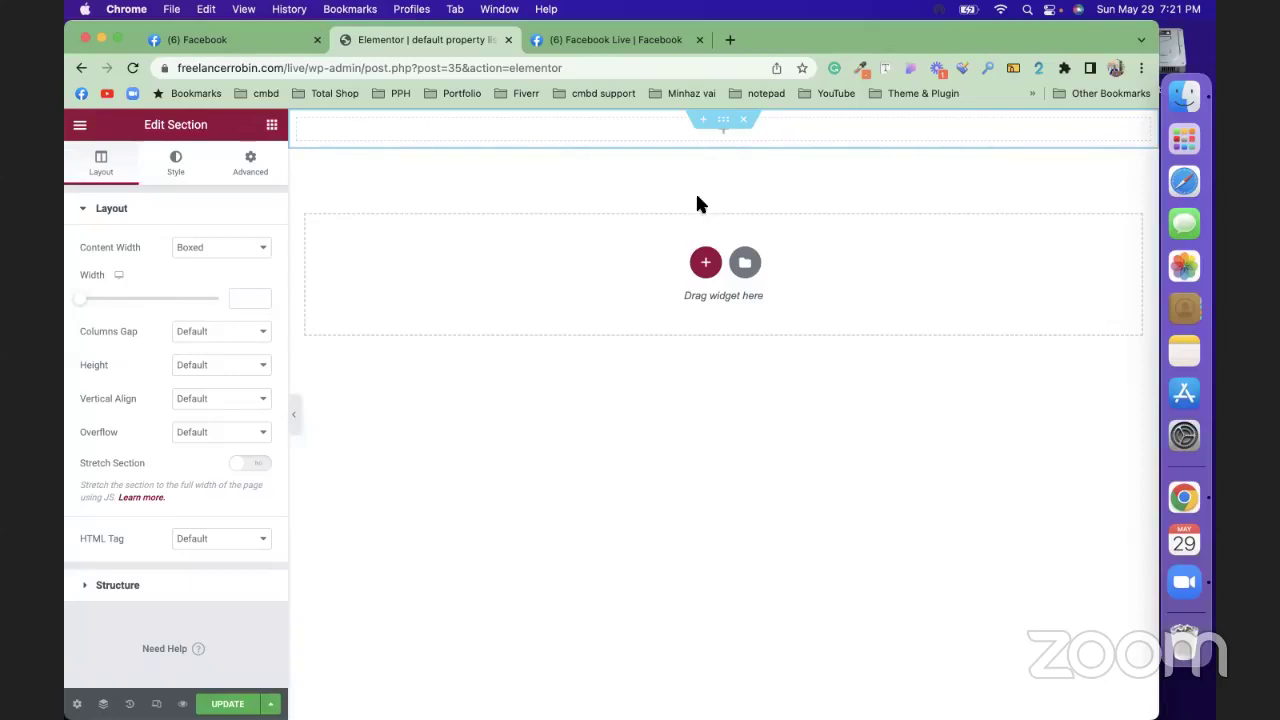
{"action": "left_click", "coordinate": [240, 298]}
{"action": "type", "text": "450"}
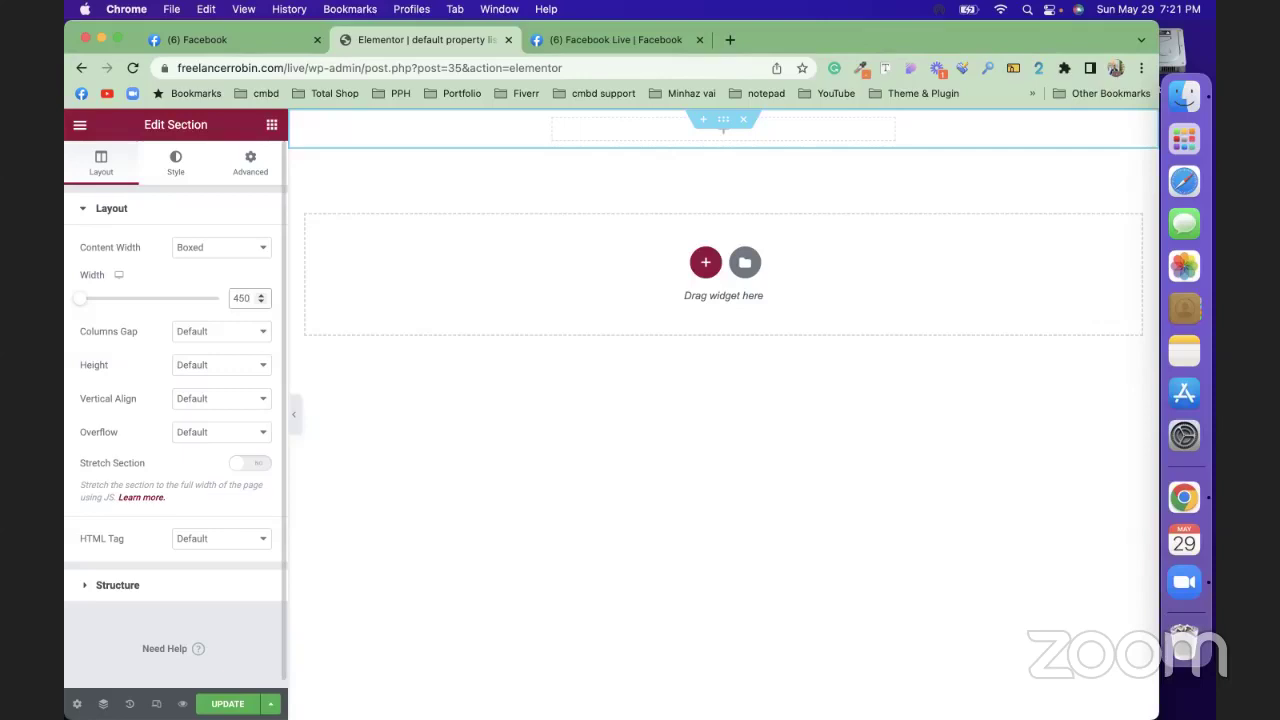
Step: Return to the widget library and collapse the Basic, Pro and General categories to expose the Listing Elements
{"action": "left_click", "coordinate": [271, 124]}
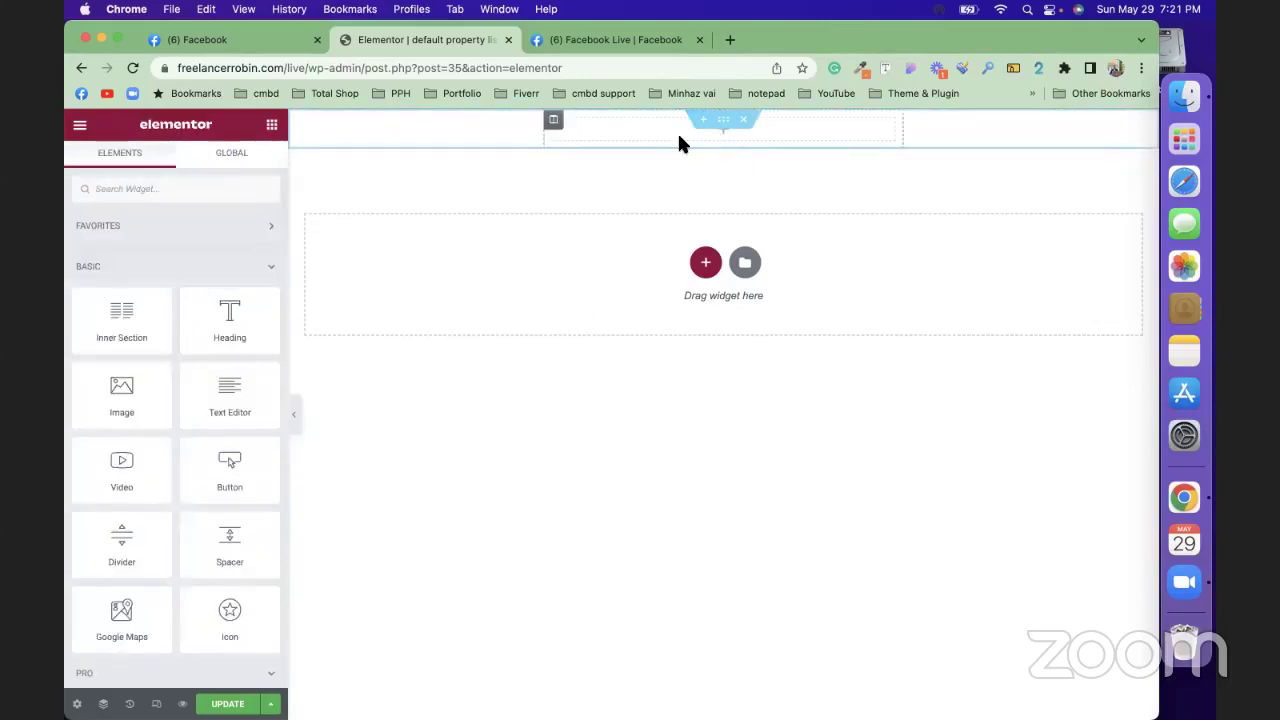
{"action": "left_click", "coordinate": [238, 270]}
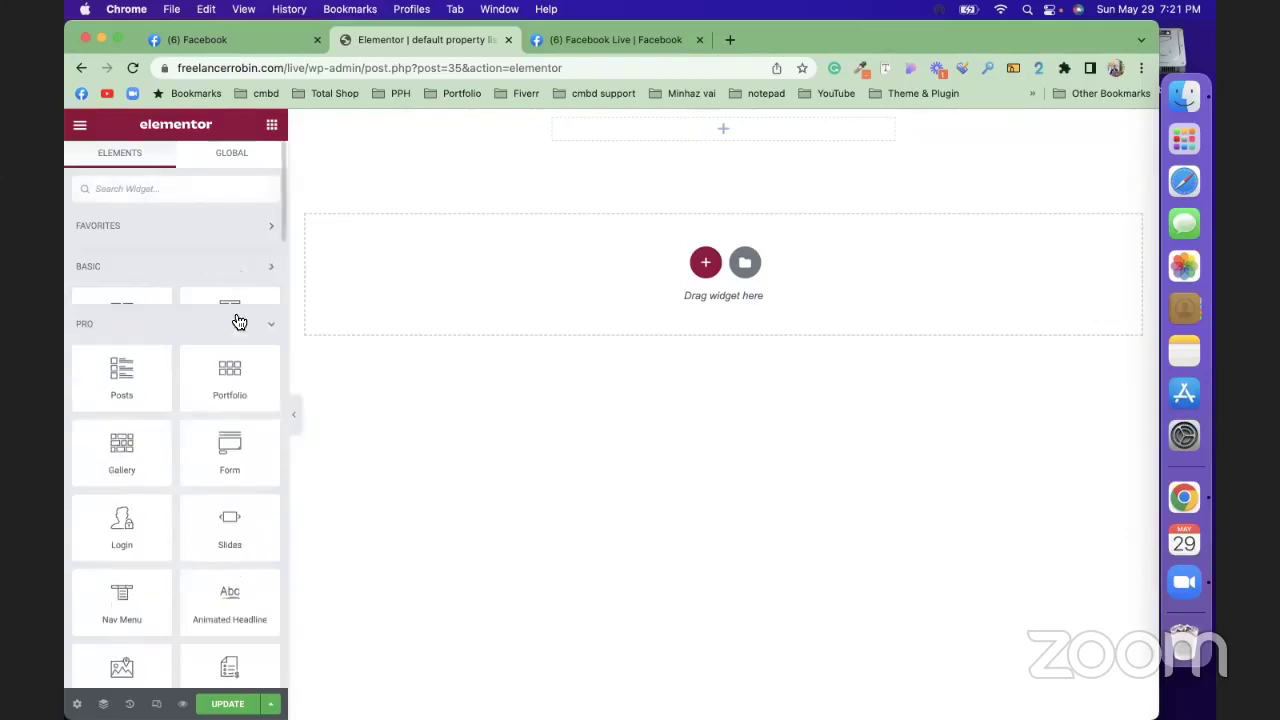
{"action": "left_click", "coordinate": [239, 310]}
{"action": "left_click", "coordinate": [246, 348]}
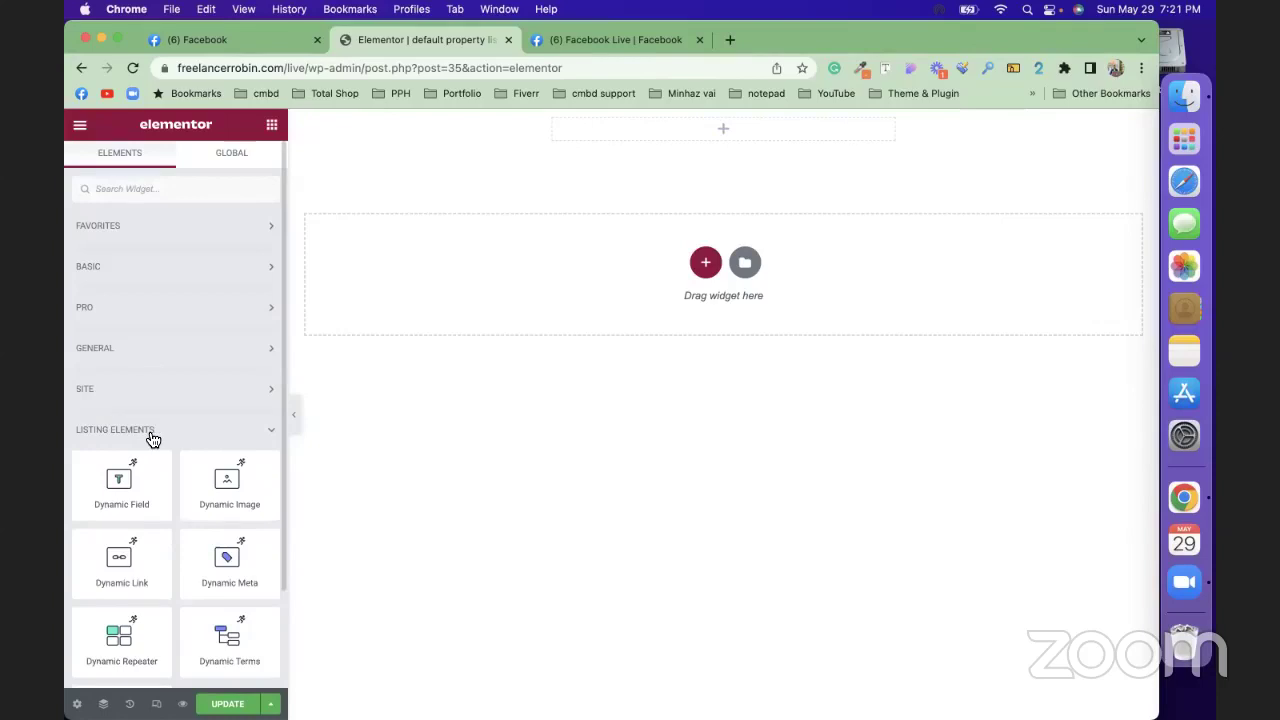
Step: Open realhomes.io in a new browser tab
{"action": "left_click", "coordinate": [729, 40]}
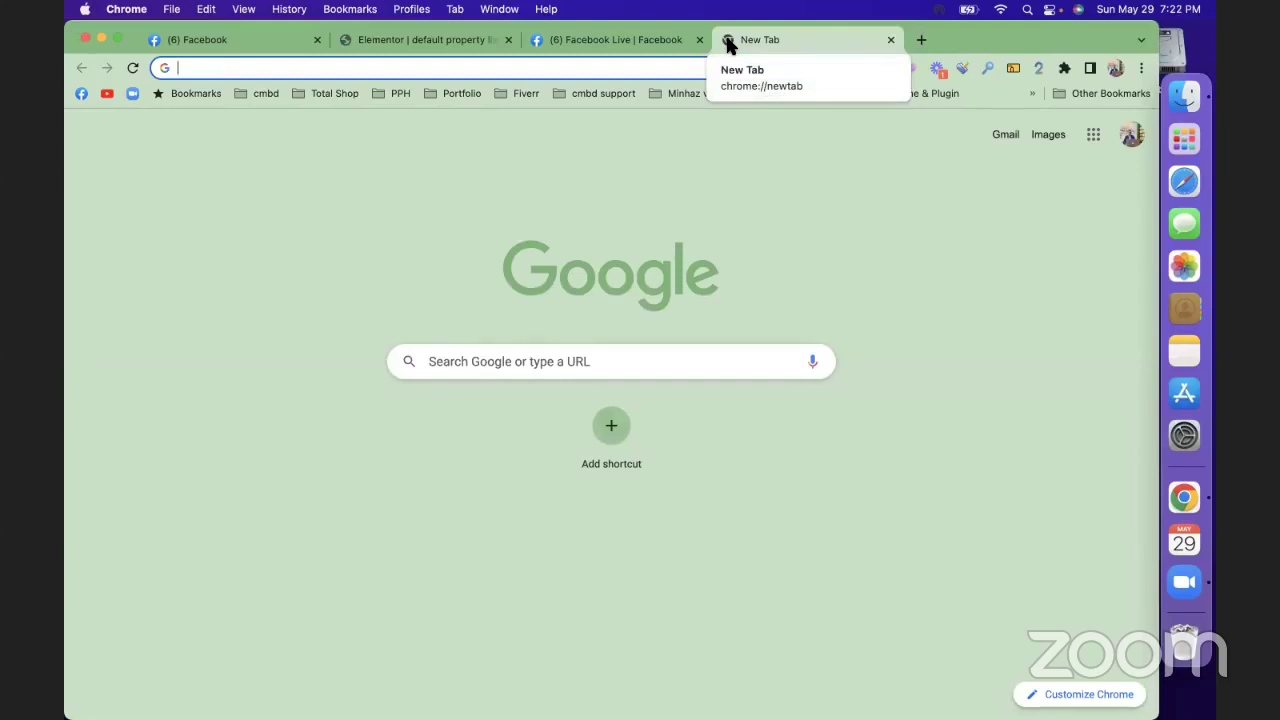
{"action": "type", "text": "real"}
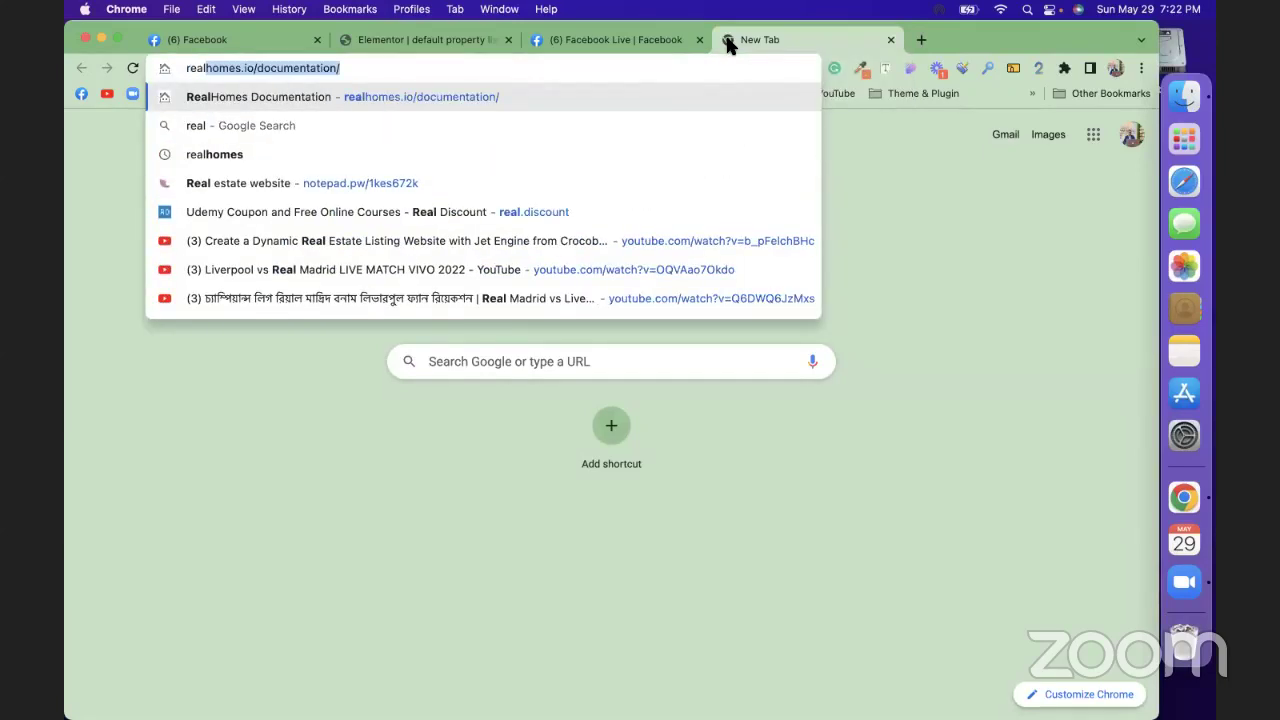
{"action": "key", "text": "Right"}
{"action": "key", "text": "BackSpace"}
{"action": "key", "text": "BackSpace"}
{"action": "key", "text": "BackSpace"}
{"action": "key", "text": "BackSpace"}
{"action": "key", "text": "BackSpace"}
{"action": "key", "text": "BackSpace"}
{"action": "key", "text": "BackSpace"}
{"action": "key", "text": "BackSpace"}
{"action": "key", "text": "BackSpace"}
{"action": "key", "text": "BackSpace"}
{"action": "key", "text": "BackSpace"}
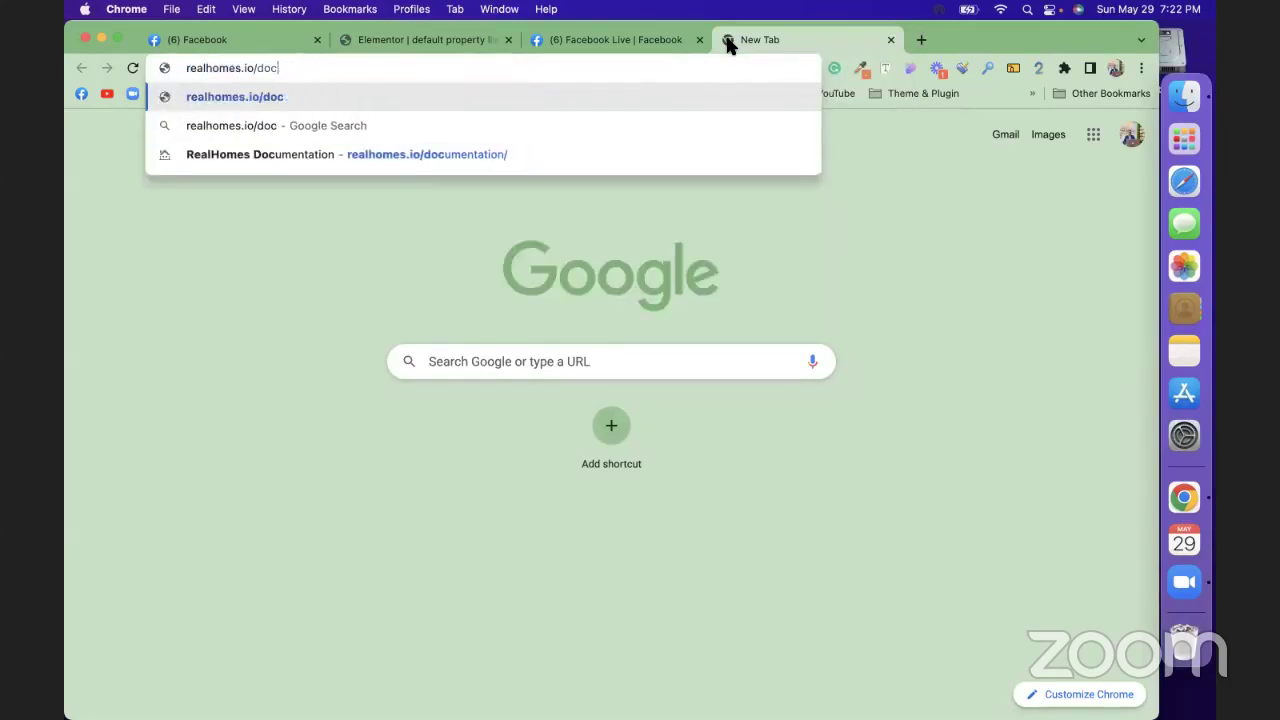
{"action": "key", "text": "BackSpace"}
{"action": "key", "text": "BackSpace"}
{"action": "key", "text": "BackSpace"}
{"action": "key", "text": "BackSpace"}
{"action": "key", "text": "BackSpace"}
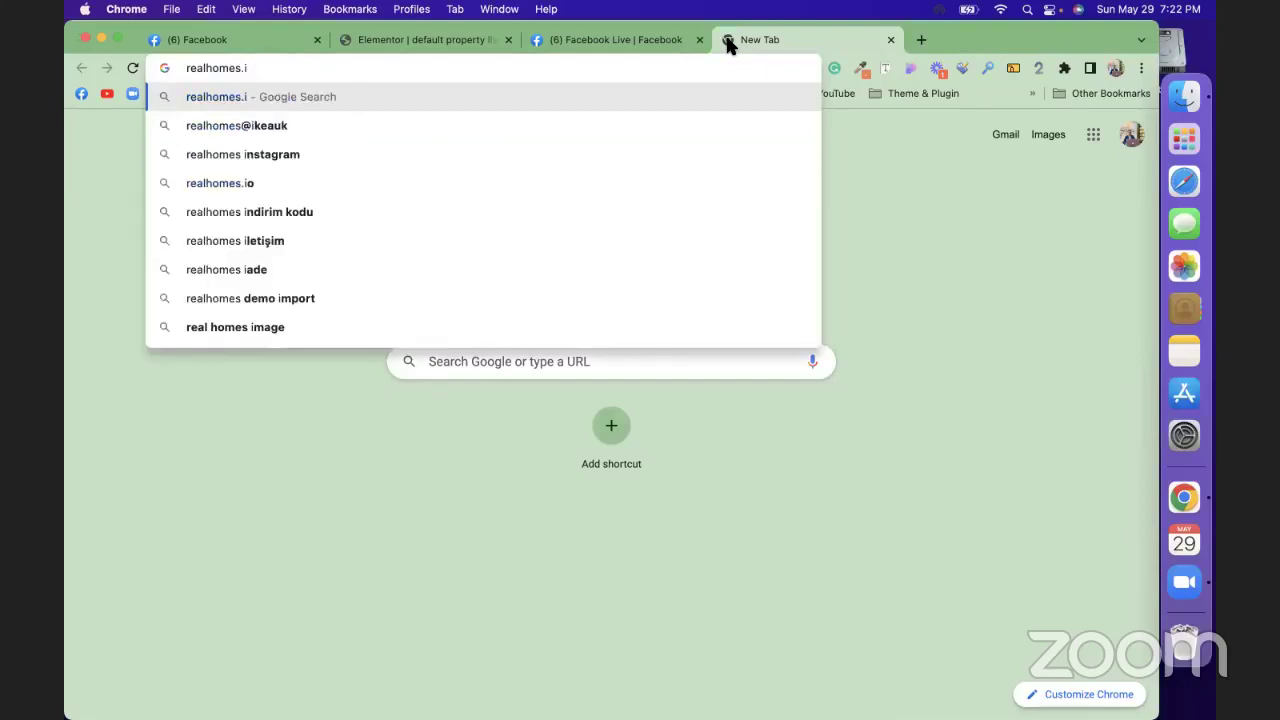
{"action": "type", "text": "o"}
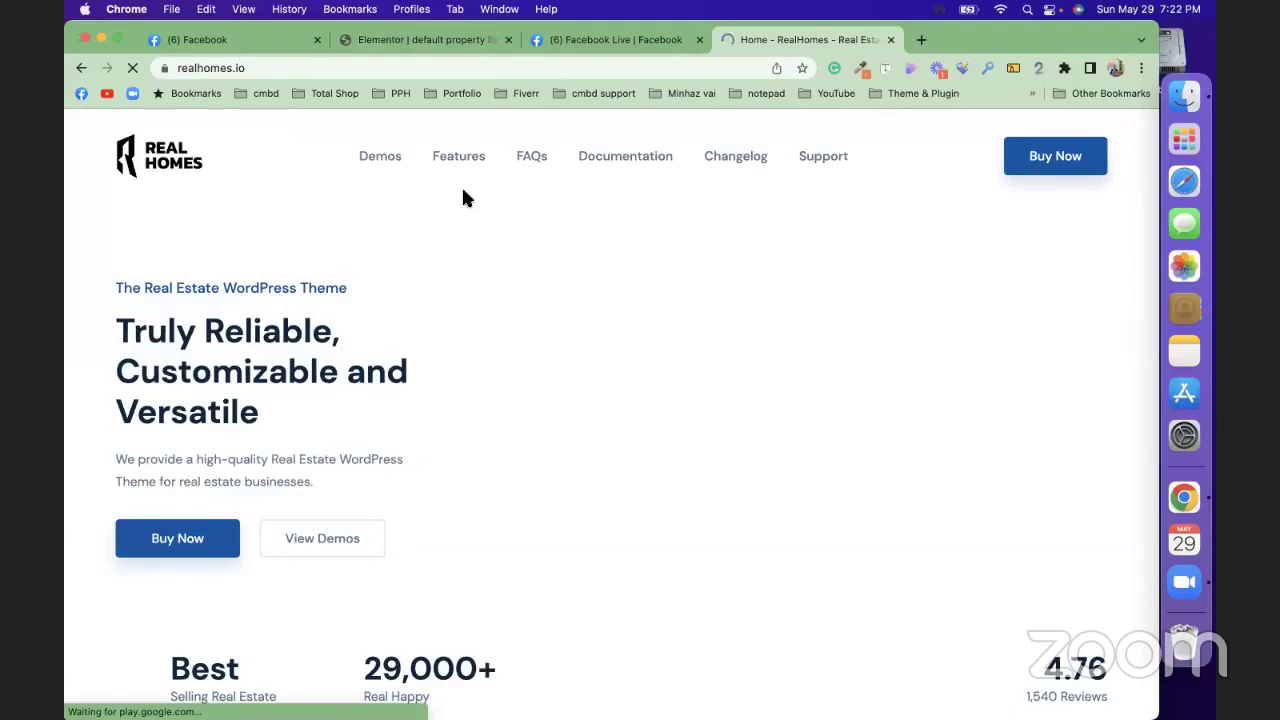
Step: Open the Modern 02 demo from the theme's demo list and examine the layout of its property cards
{"action": "left_click", "coordinate": [388, 158]}
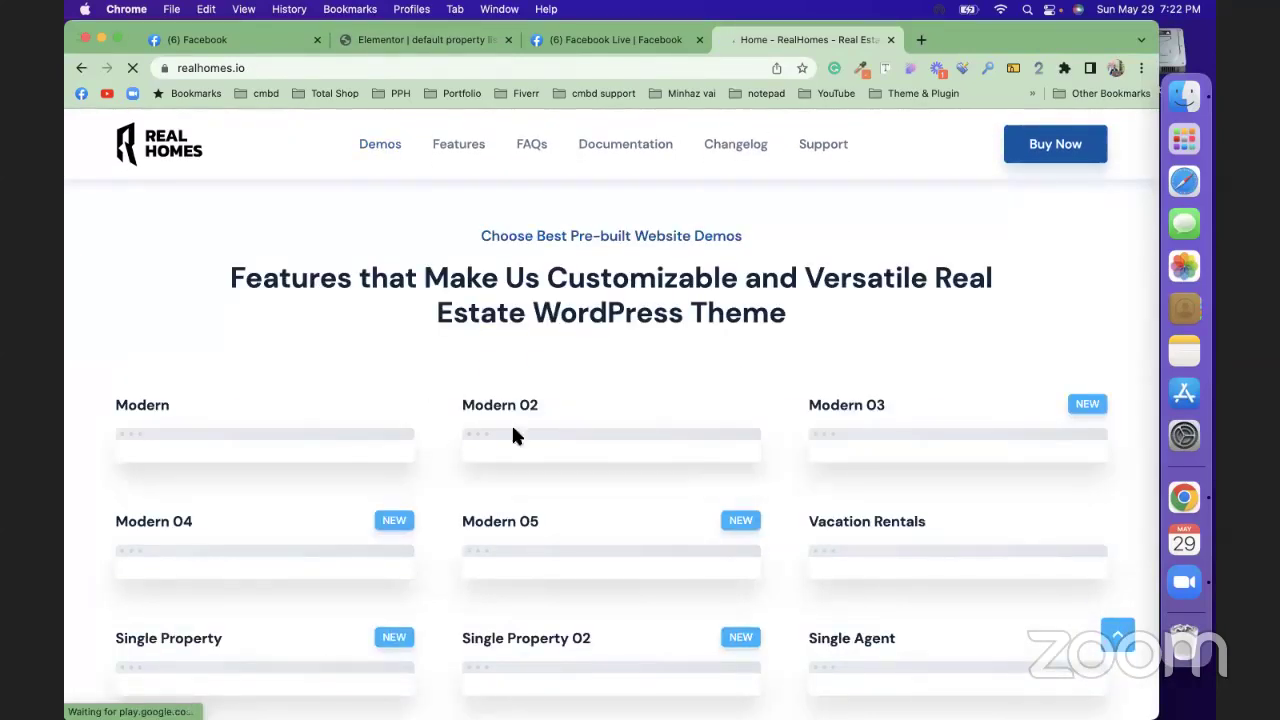
{"action": "scroll", "coordinate": [514, 434], "scroll_direction": "down", "scroll_amount": 3}
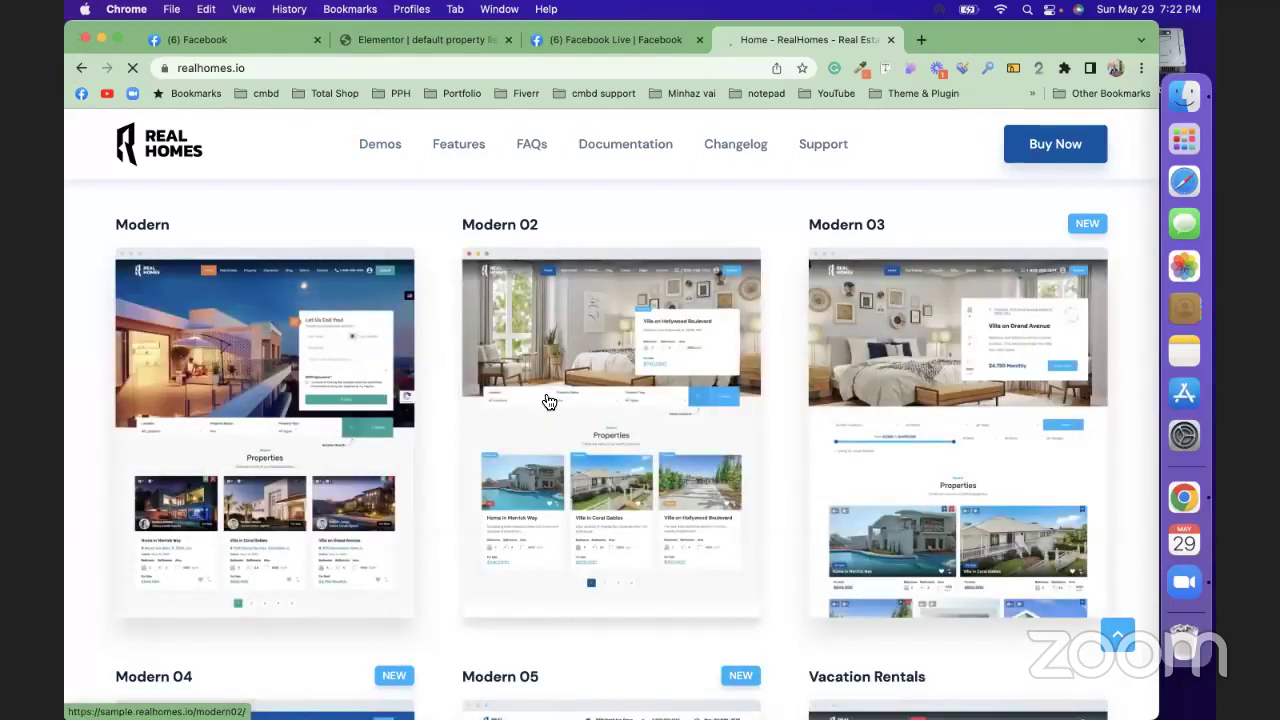
{"action": "left_click", "coordinate": [545, 391]}
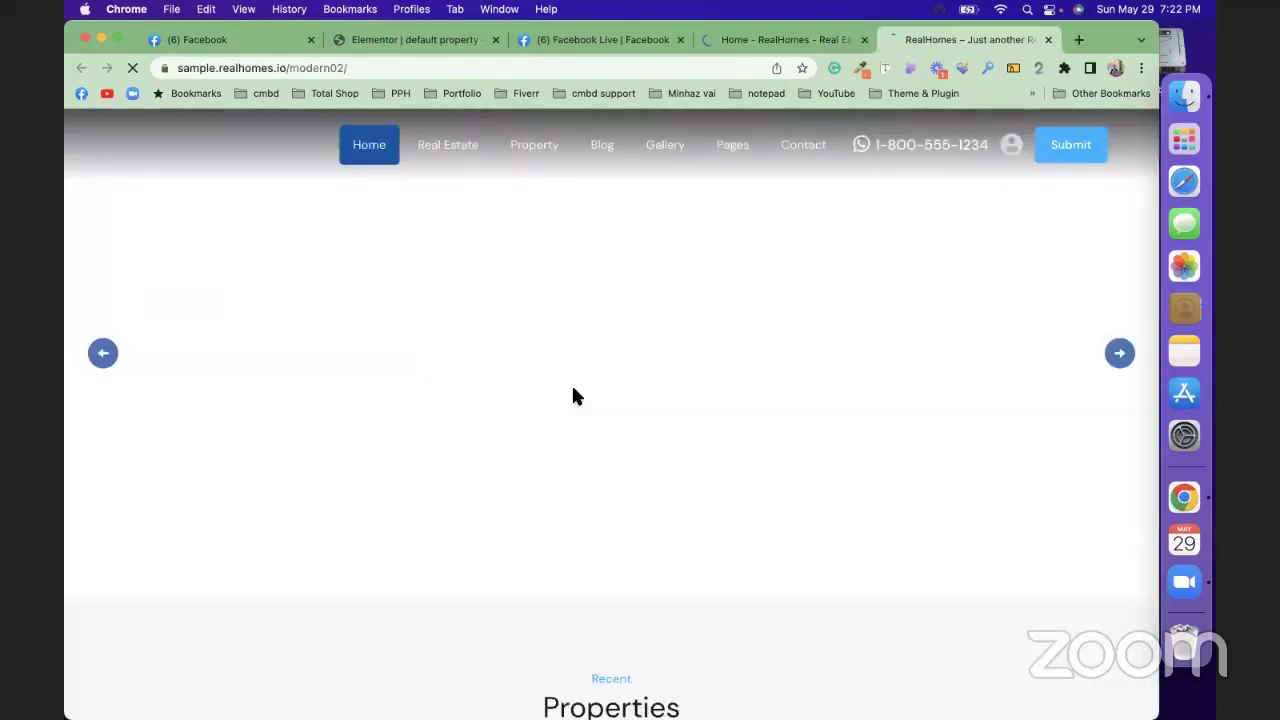
{"action": "scroll", "coordinate": [573, 395], "scroll_direction": "down", "scroll_amount": 4}
{"action": "scroll", "coordinate": [571, 382], "scroll_direction": "down", "scroll_amount": 3}
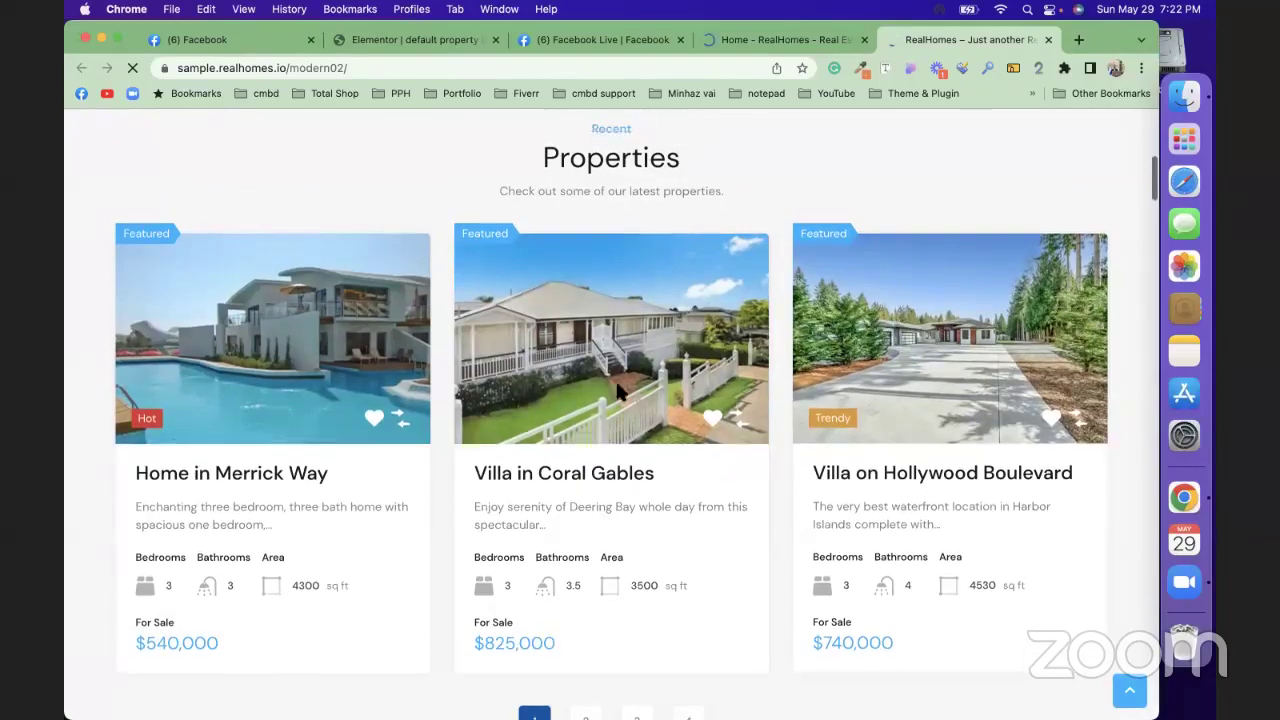
Step: Place a Dynamic Image widget in the listing template's section and set the section's top and bottom margins to 50 px
{"action": "left_click", "coordinate": [420, 42]}
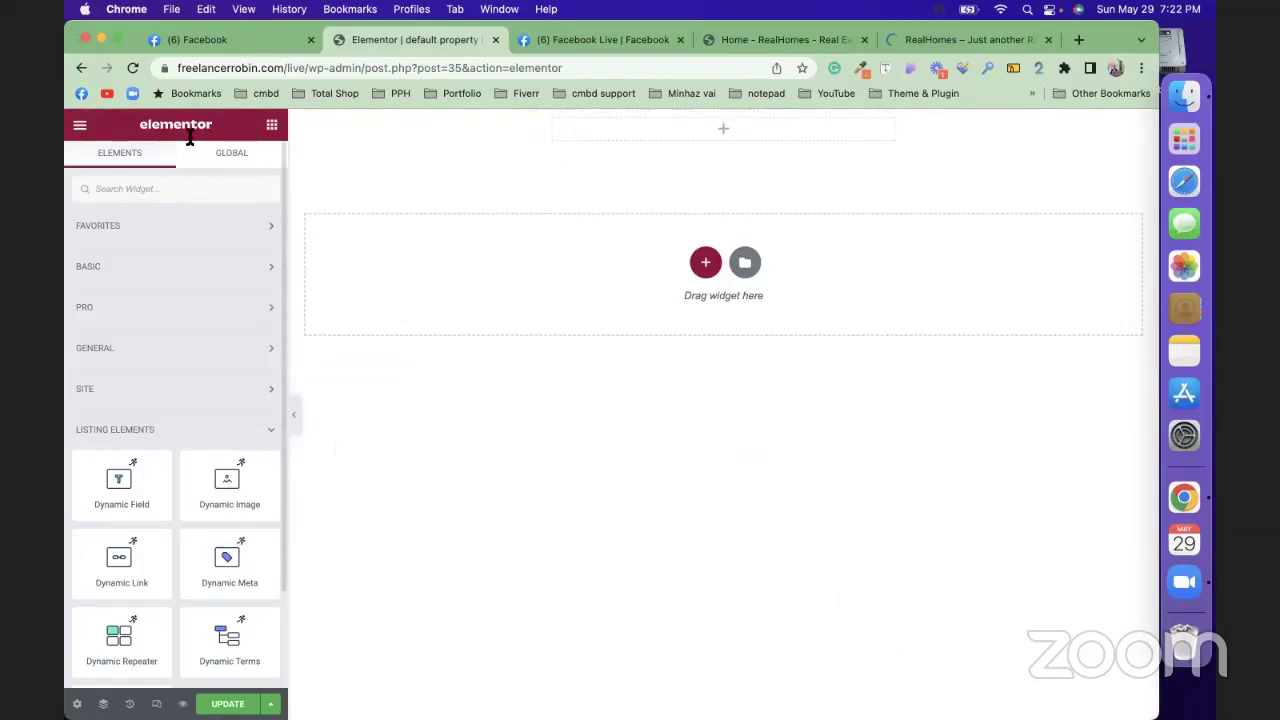
{"action": "left_click_drag", "start_coordinate": [226, 491], "coordinate": [646, 136]}
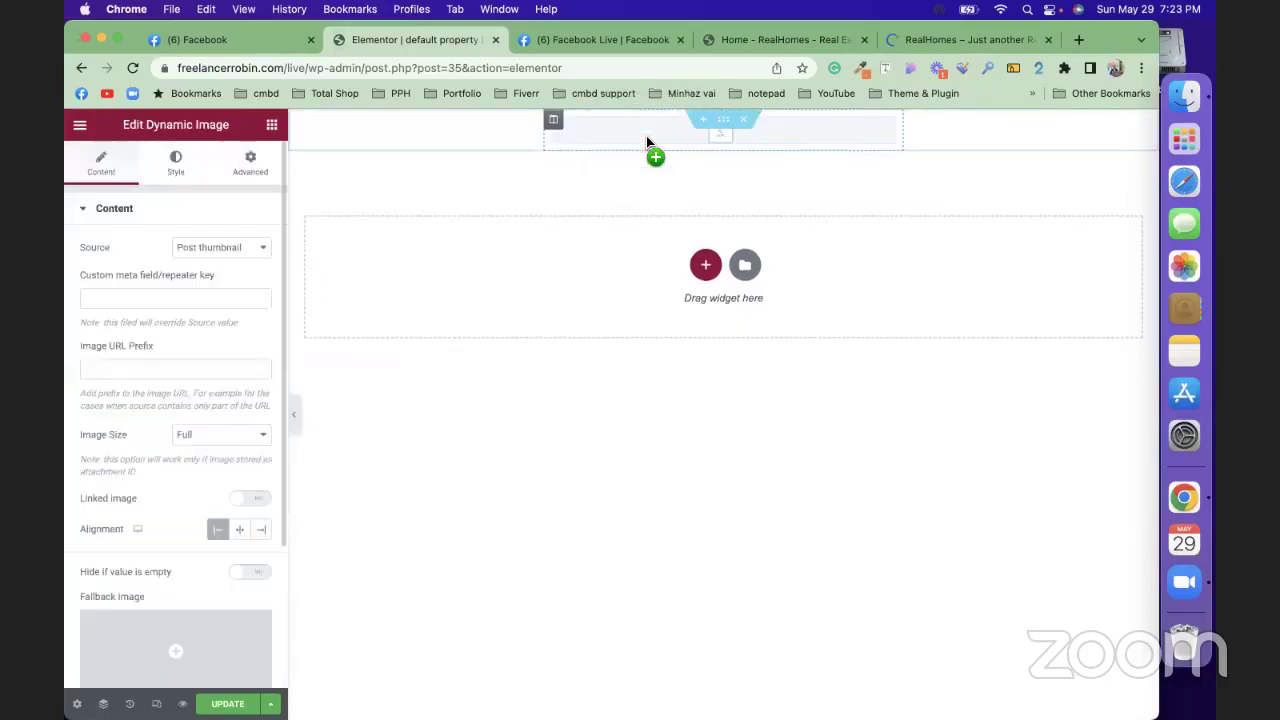
{"action": "left_click", "coordinate": [725, 123]}
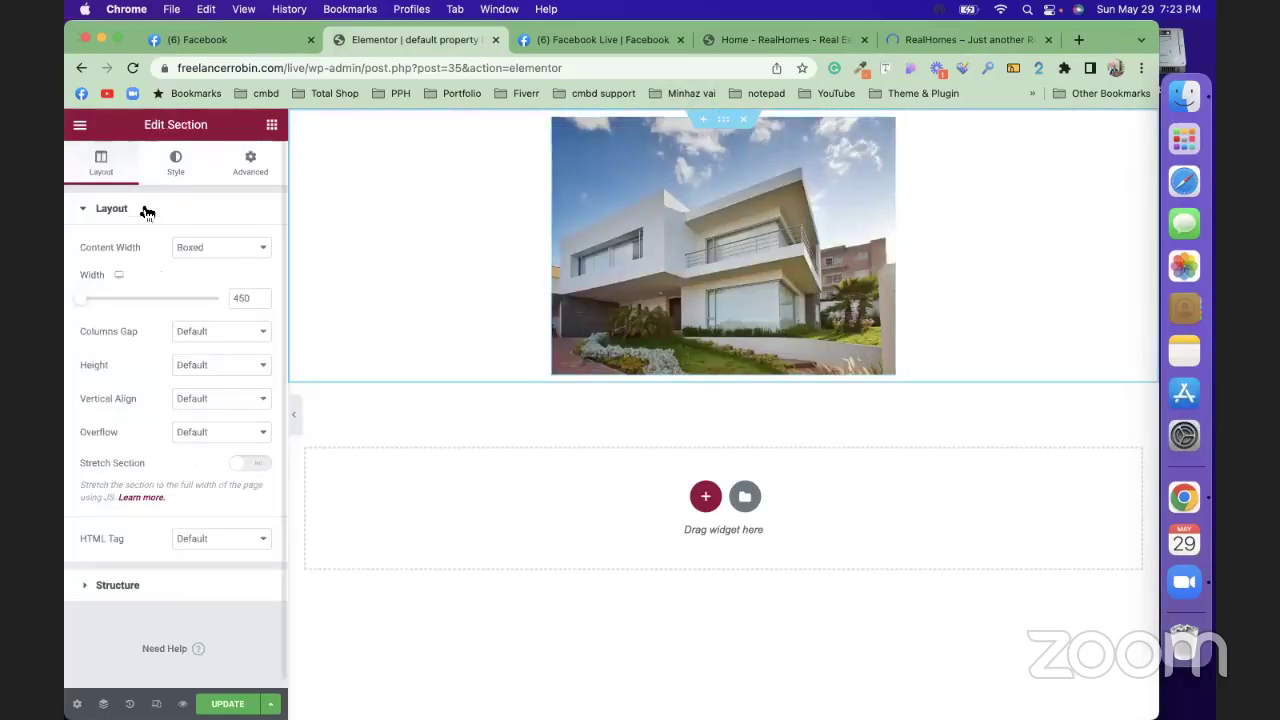
{"action": "left_click", "coordinate": [249, 165]}
{"action": "left_click", "coordinate": [92, 266]}
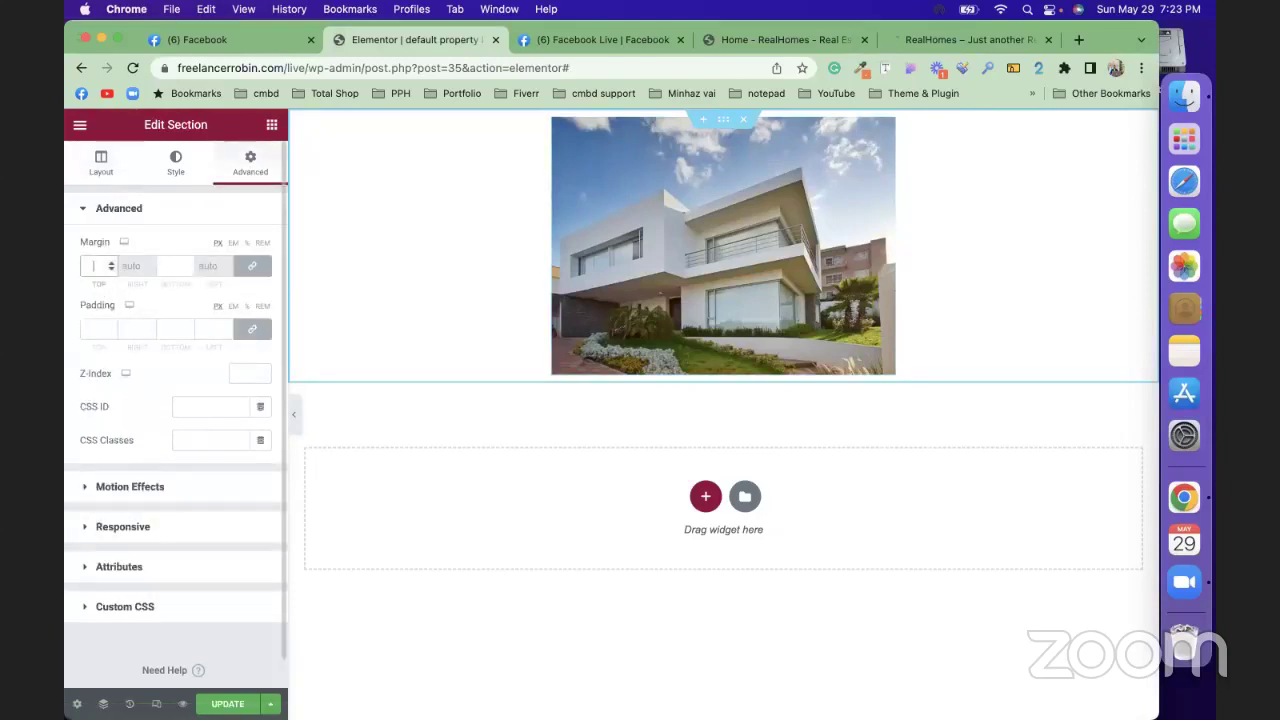
{"action": "type", "text": "50"}
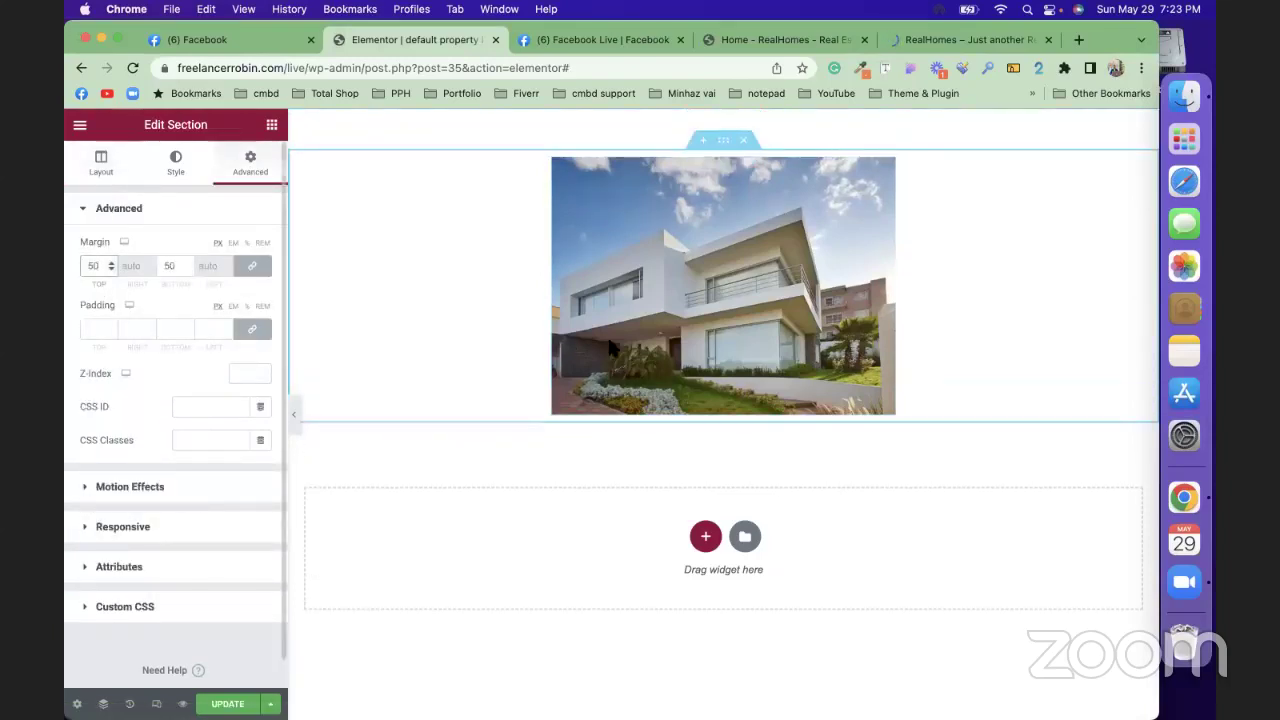
Step: Load the WordPress dashboard at freelancerrobin.com/live/wp-admin/ in the browser tab showing the realhomes.io demo list
{"action": "left_click", "coordinate": [780, 283]}
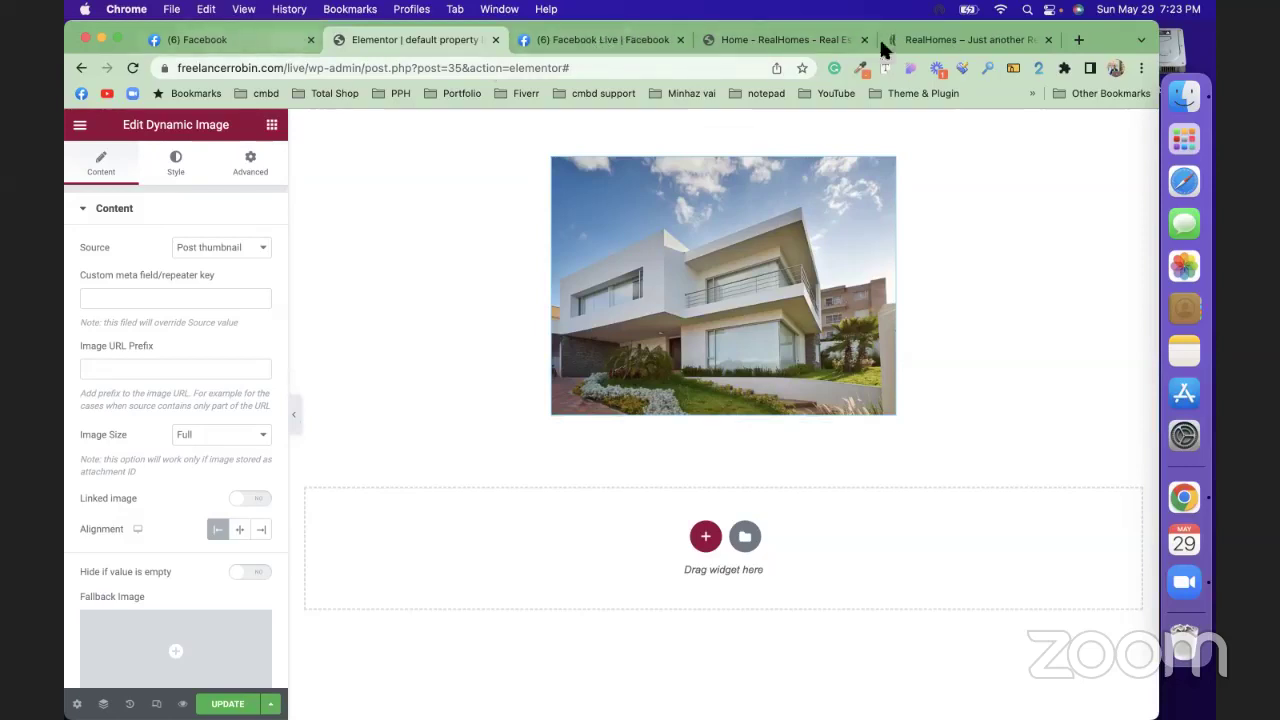
{"action": "key", "text": "super+4"}
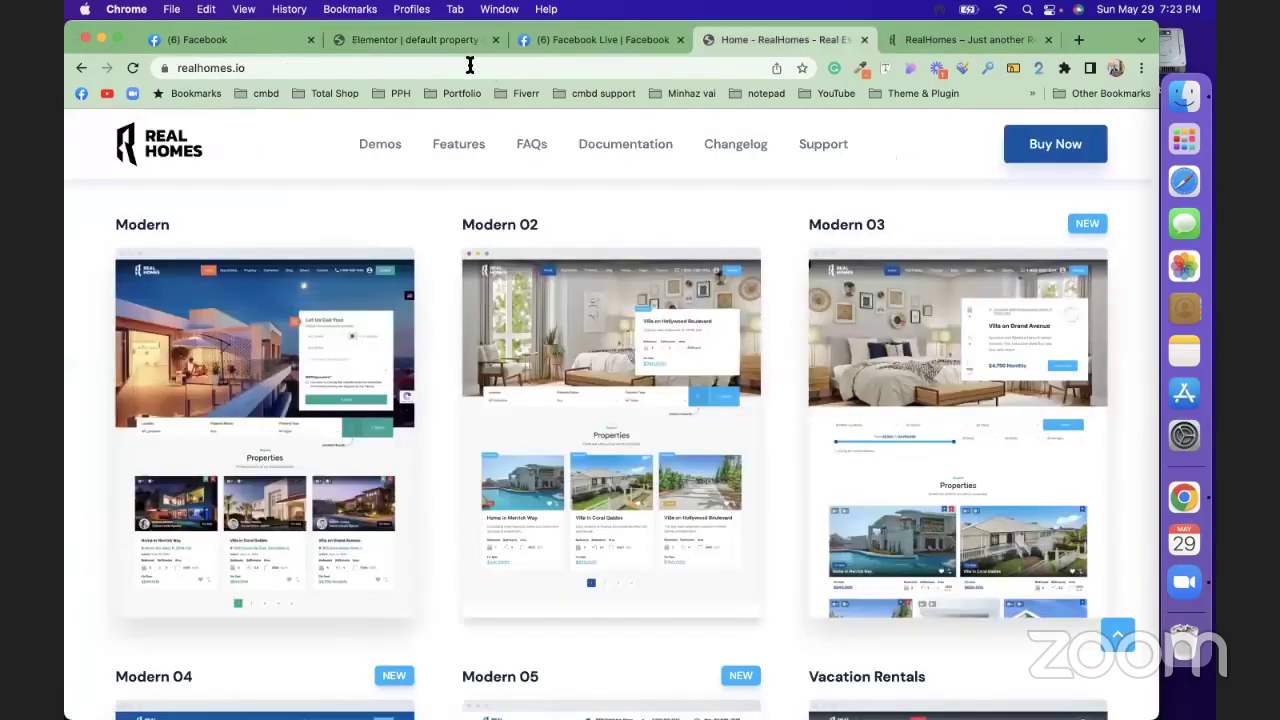
{"action": "left_click", "coordinate": [469, 65]}
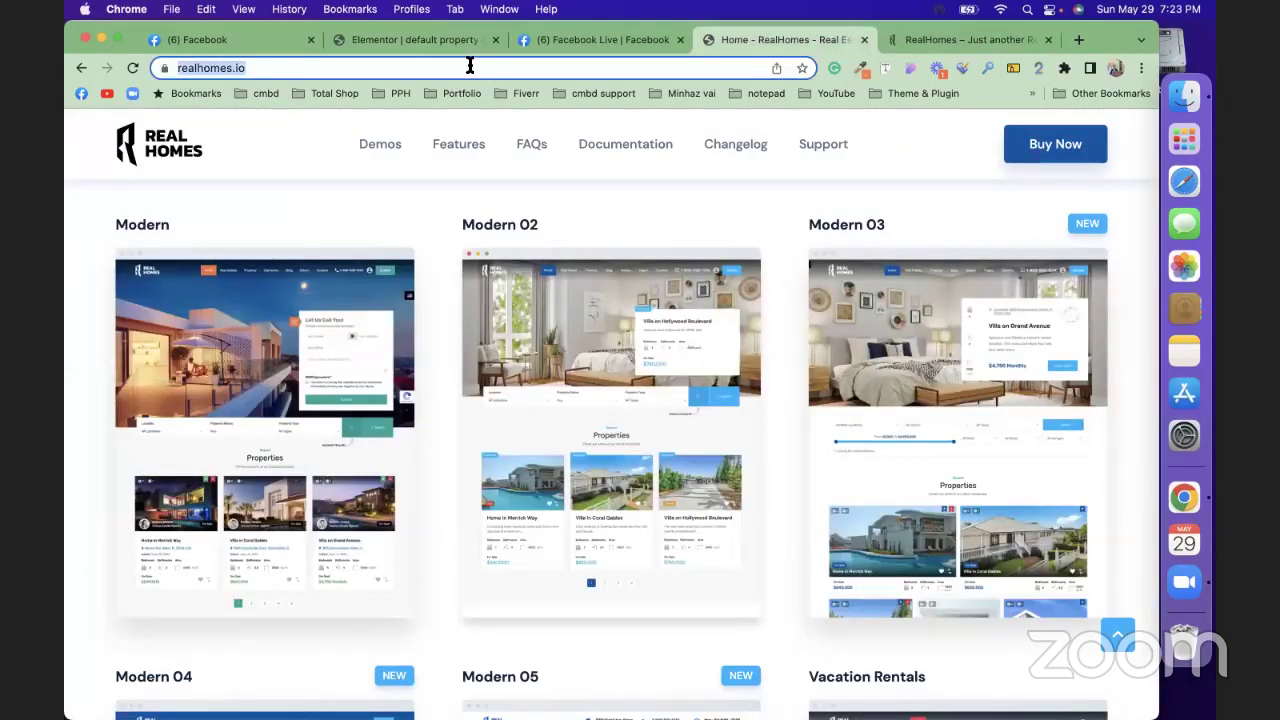
{"action": "type", "text": "fre"}
{"action": "key", "text": "Right"}
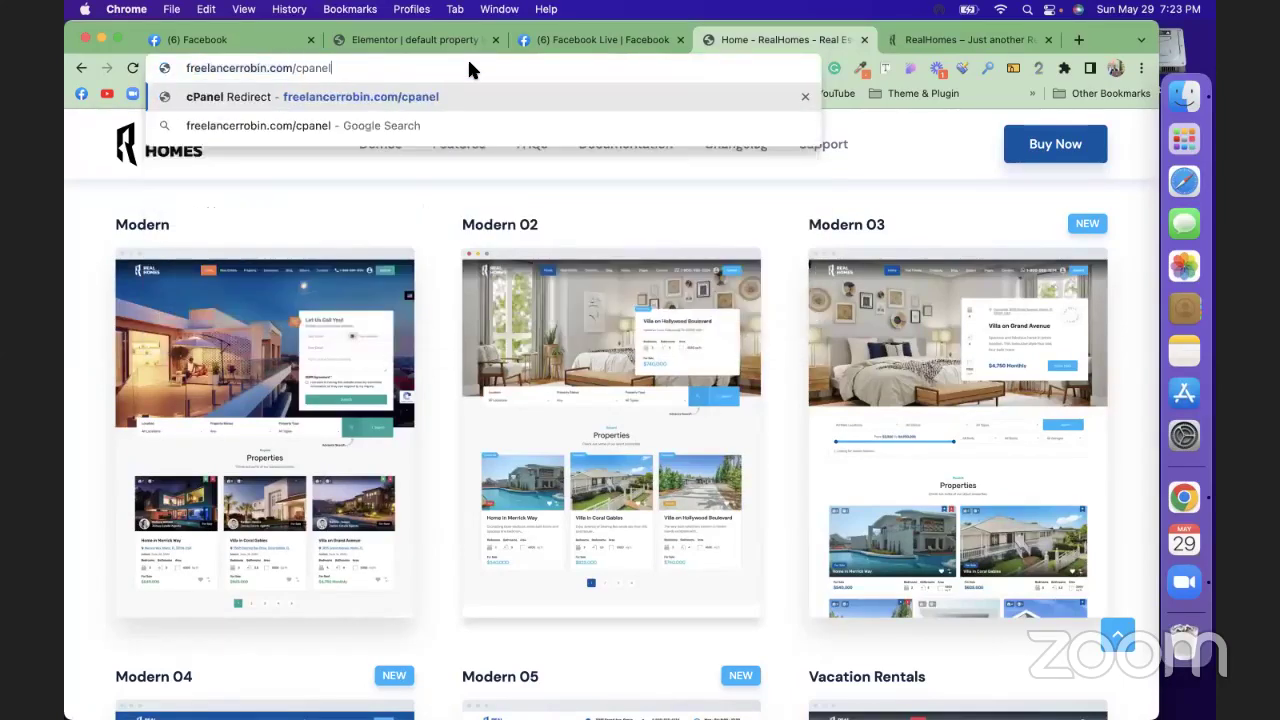
{"action": "key", "text": "BackSpace"}
{"action": "key", "text": "BackSpace"}
{"action": "key", "text": "BackSpace"}
{"action": "key", "text": "BackSpace"}
{"action": "key", "text": "BackSpace"}
{"action": "key", "text": "BackSpace"}
{"action": "type", "text": "li"}
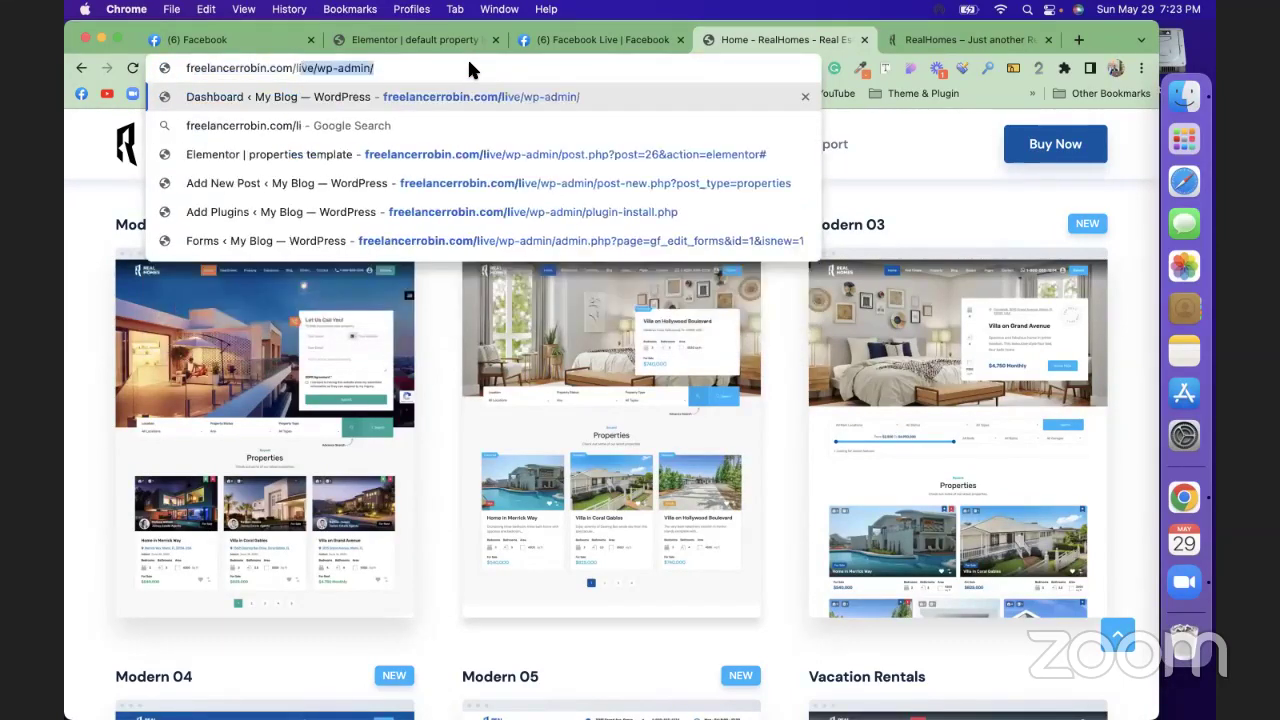
{"action": "key", "text": "Return"}
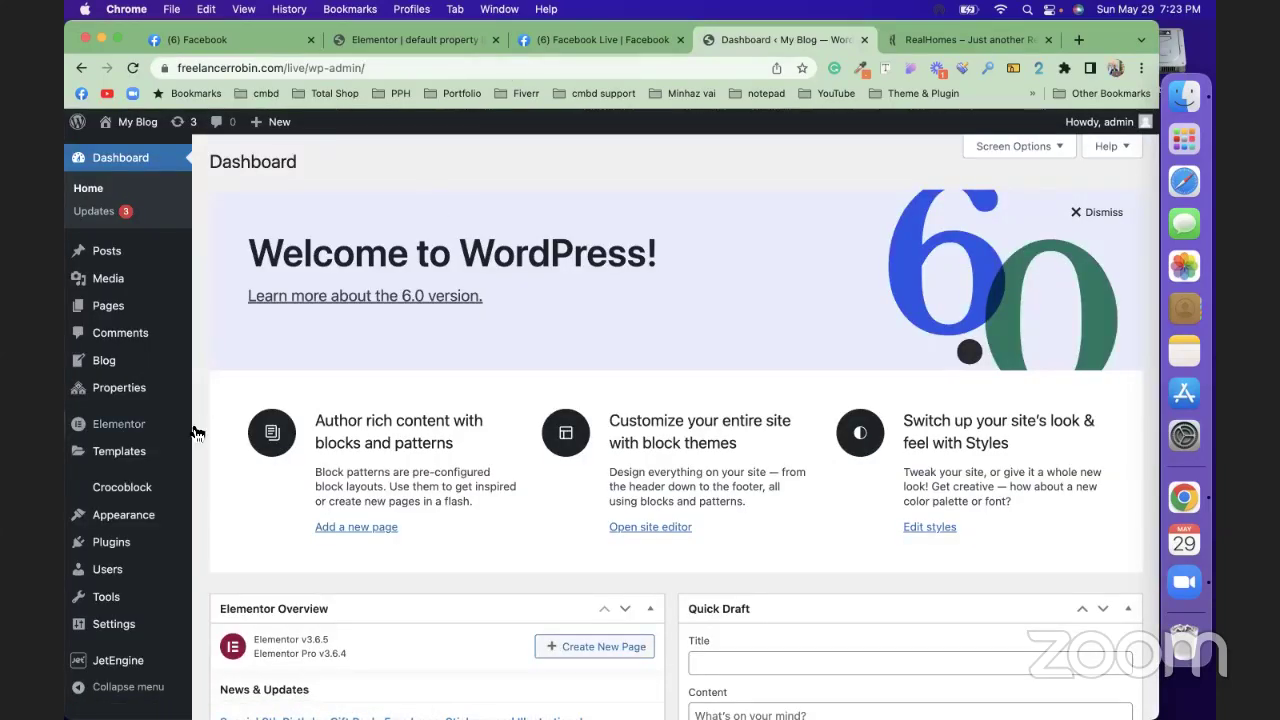
{"action": "mouse_move", "coordinate": [110, 395]}
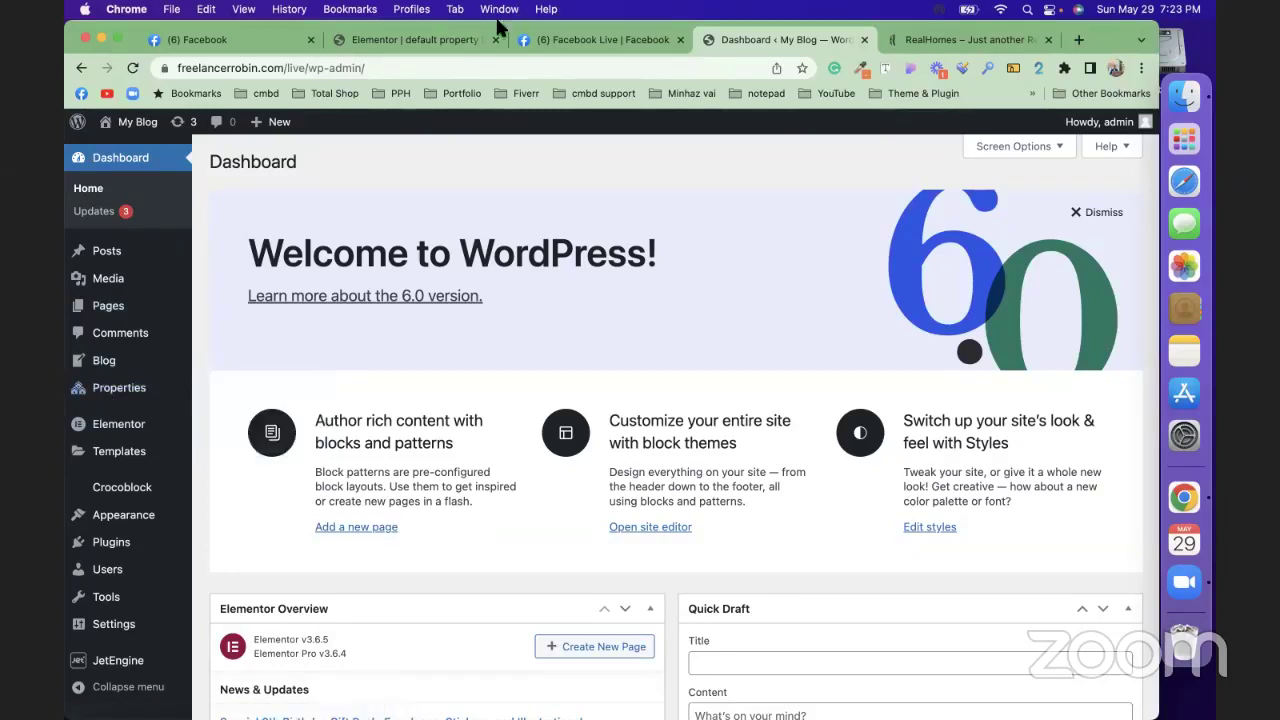
Step: In the listing template, try the Thumbnail and Medium sizes on the dynamic image, and settle on Medium Large
{"action": "left_click", "coordinate": [445, 40]}
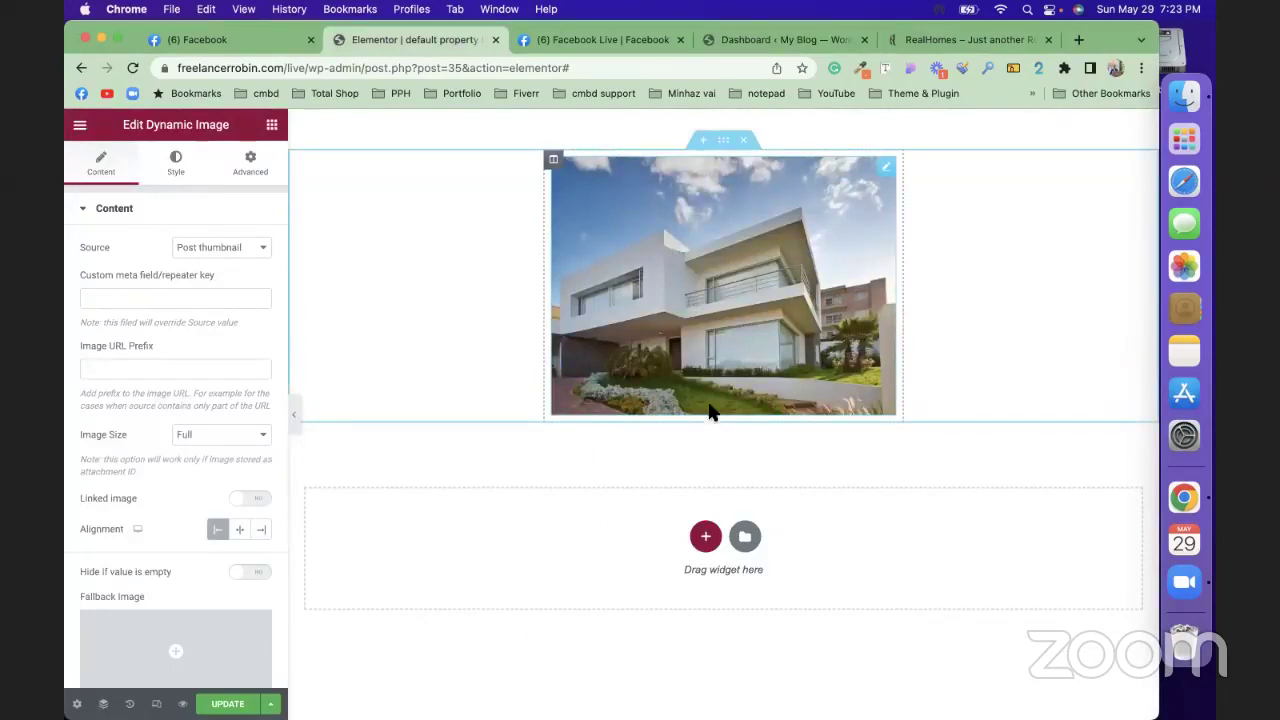
{"action": "left_click", "coordinate": [234, 250]}
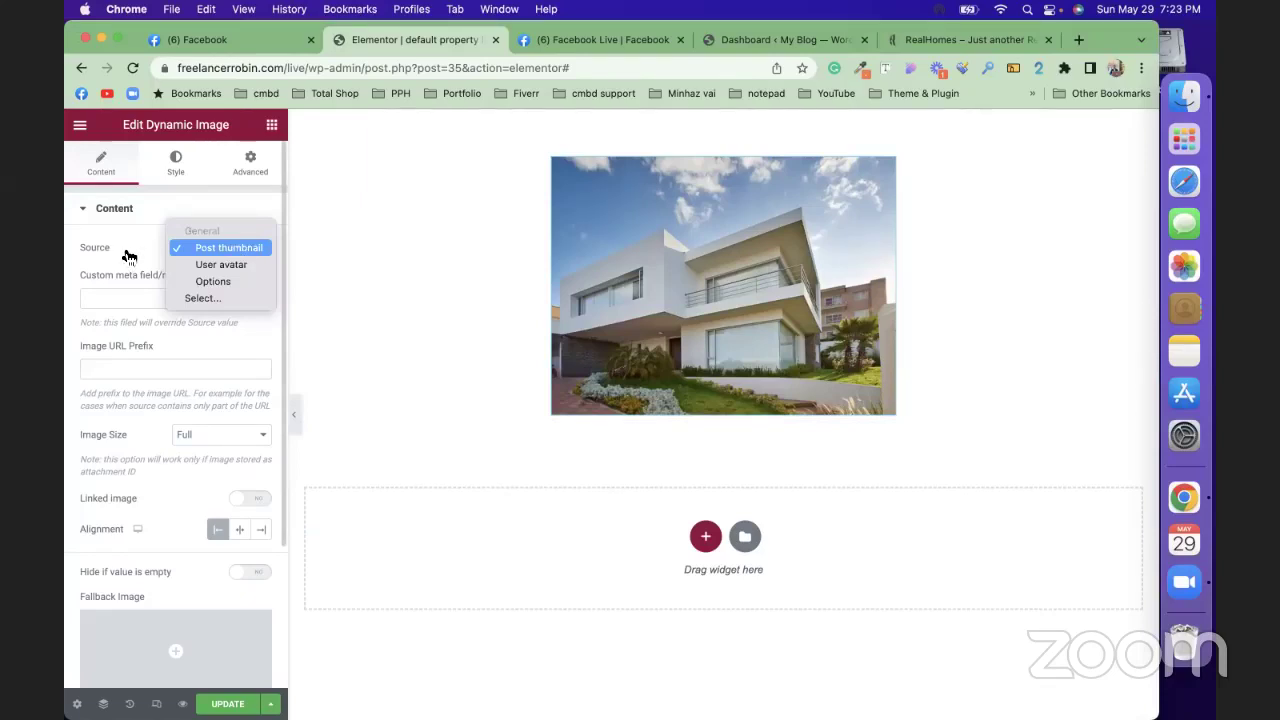
{"action": "left_click", "coordinate": [249, 437]}
{"action": "left_click", "coordinate": [243, 452]}
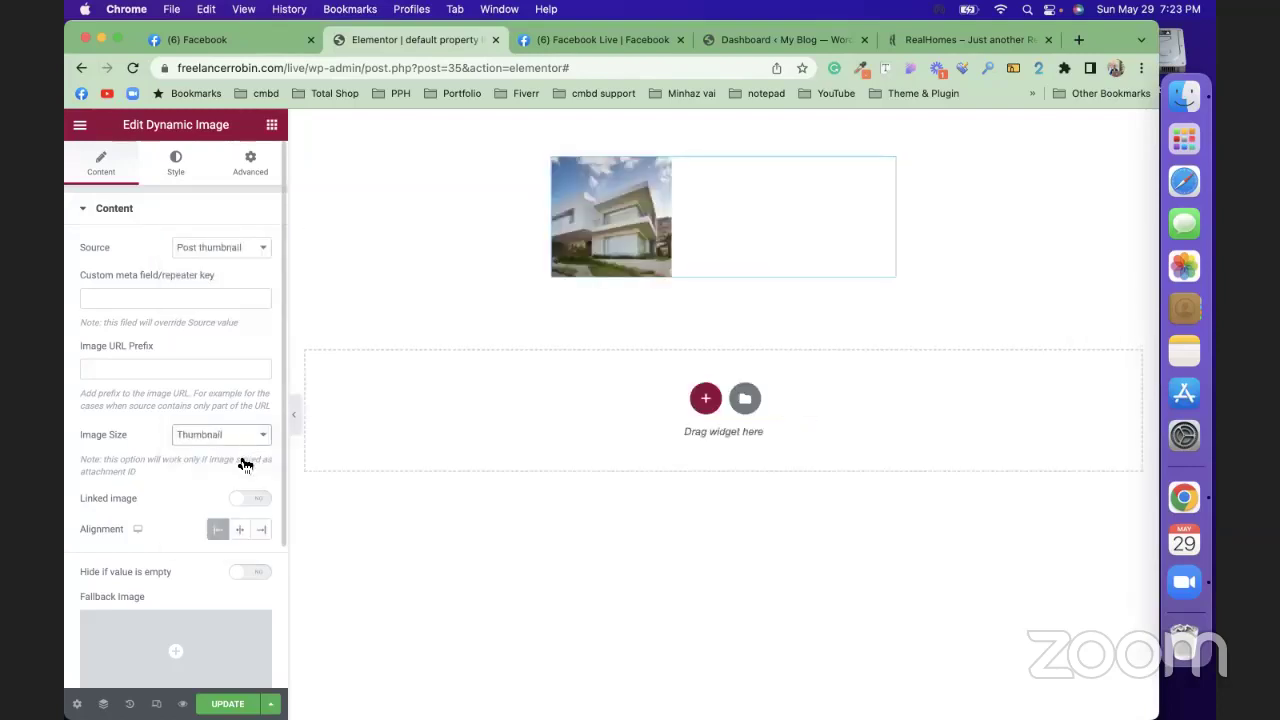
{"action": "left_click", "coordinate": [245, 437]}
{"action": "left_click", "coordinate": [245, 449]}
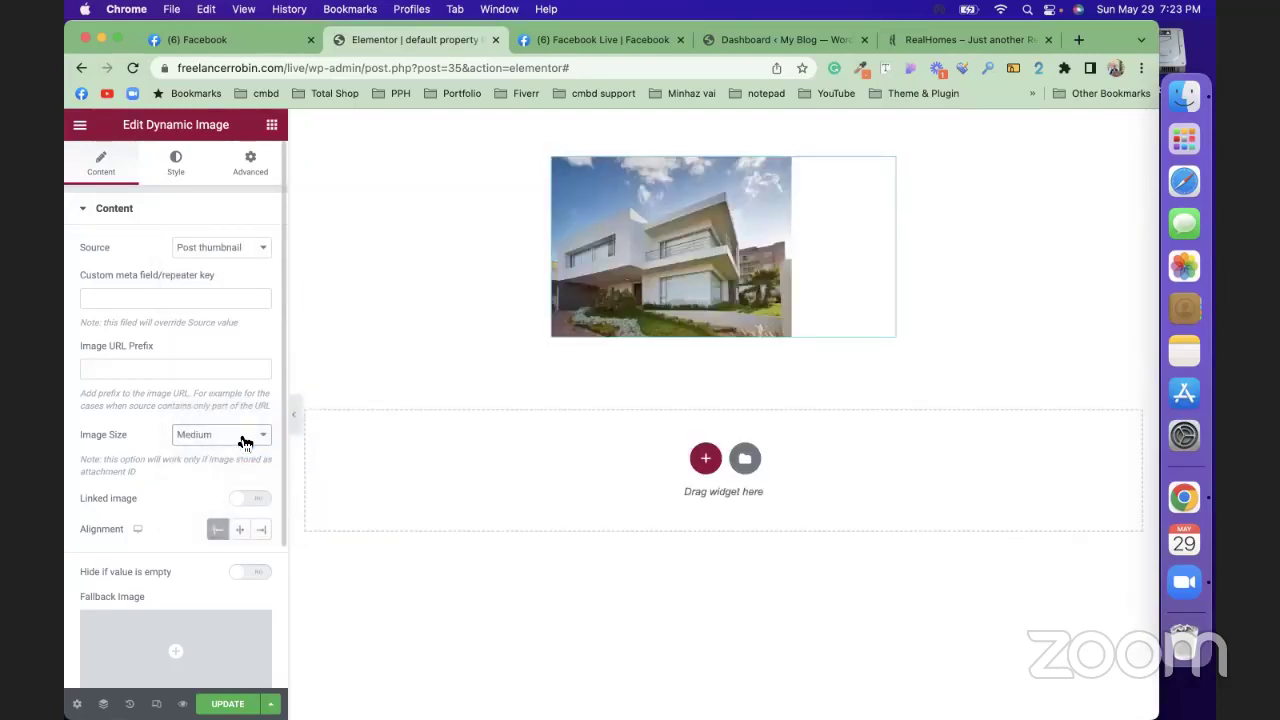
{"action": "left_click", "coordinate": [245, 440]}
{"action": "left_click", "coordinate": [245, 449]}
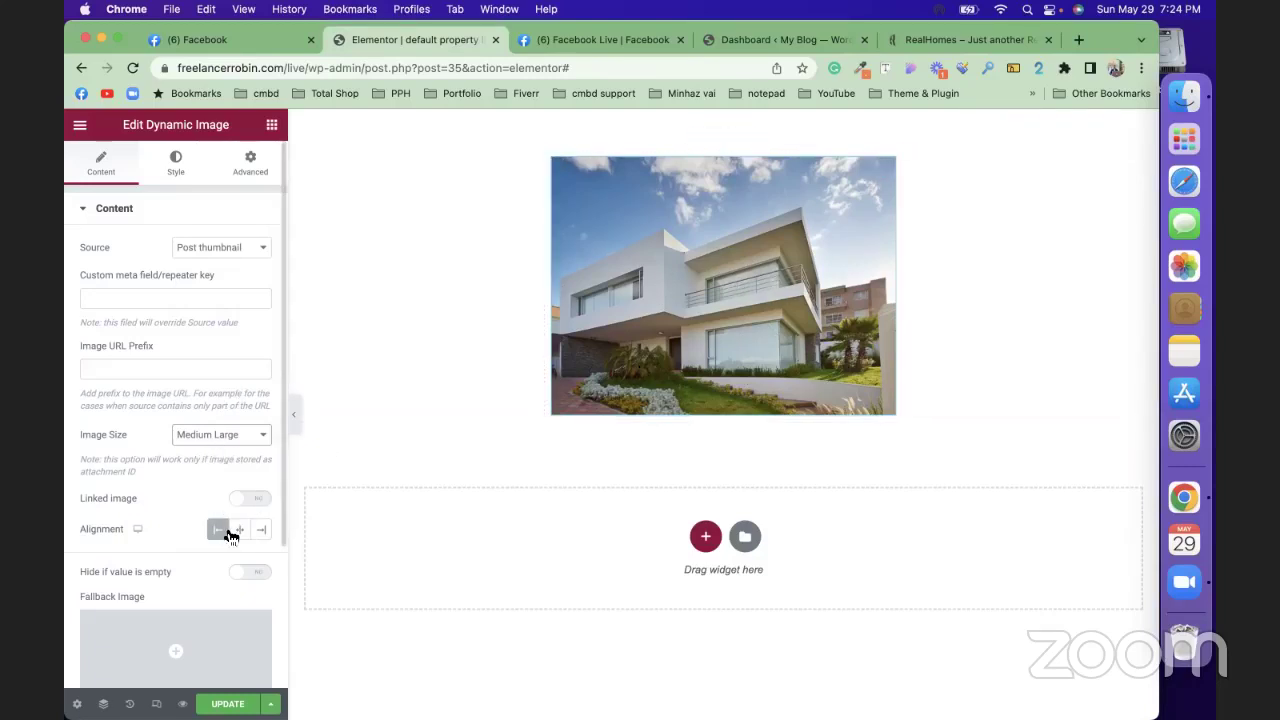
{"action": "left_click", "coordinate": [211, 433]}
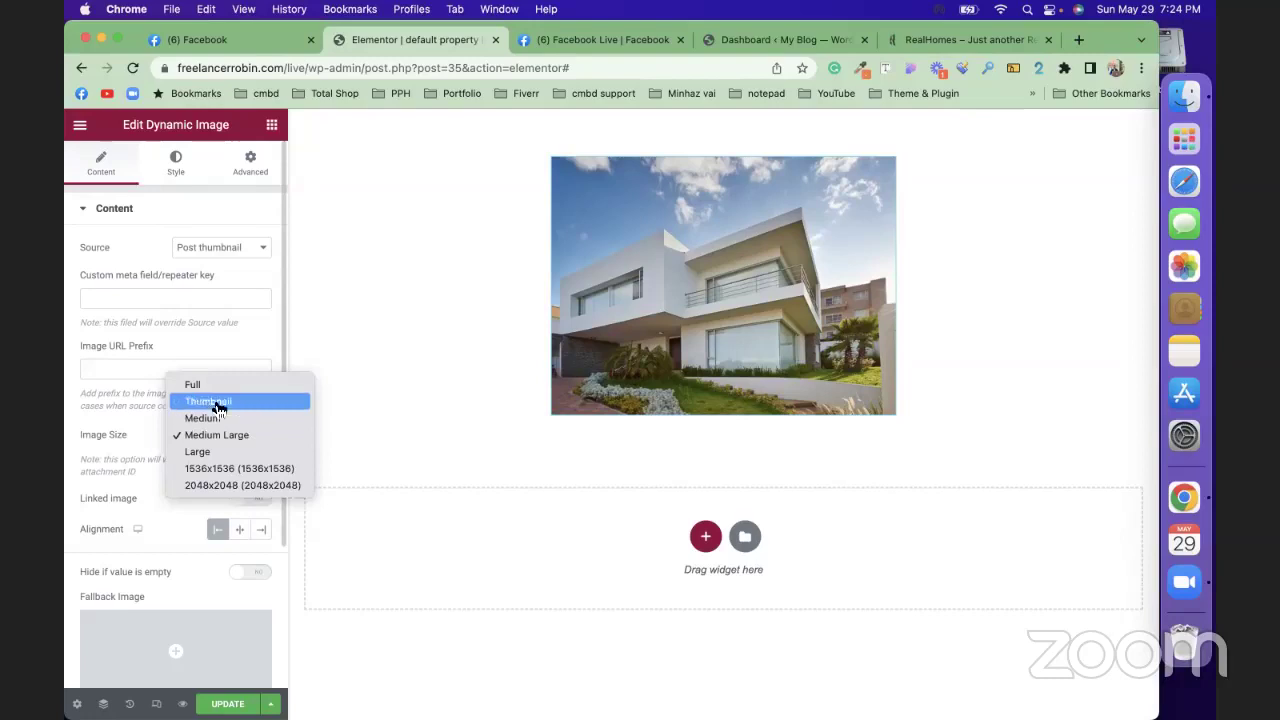
{"action": "left_click", "coordinate": [216, 435]}
{"action": "scroll", "coordinate": [181, 527], "scroll_direction": "down", "scroll_amount": 1}
{"action": "scroll", "coordinate": [181, 527], "scroll_direction": "down", "scroll_amount": 5}
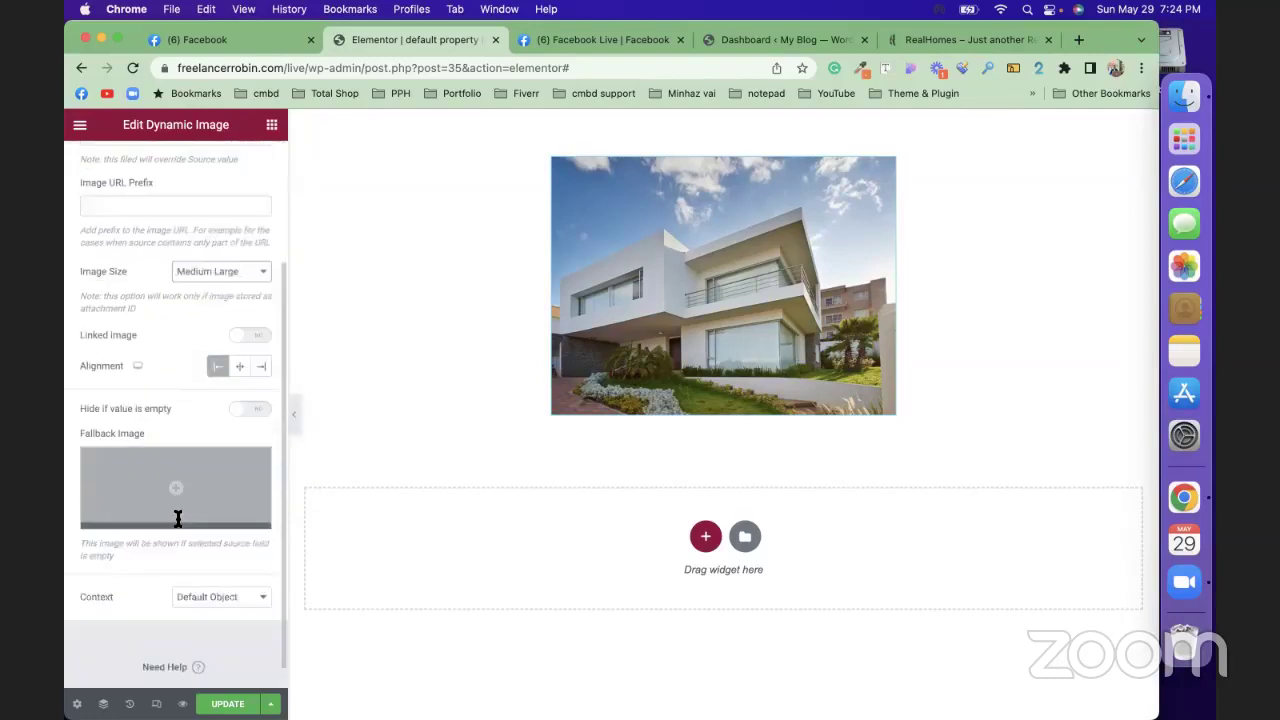
{"action": "scroll", "coordinate": [178, 519], "scroll_direction": "up", "scroll_amount": 8}
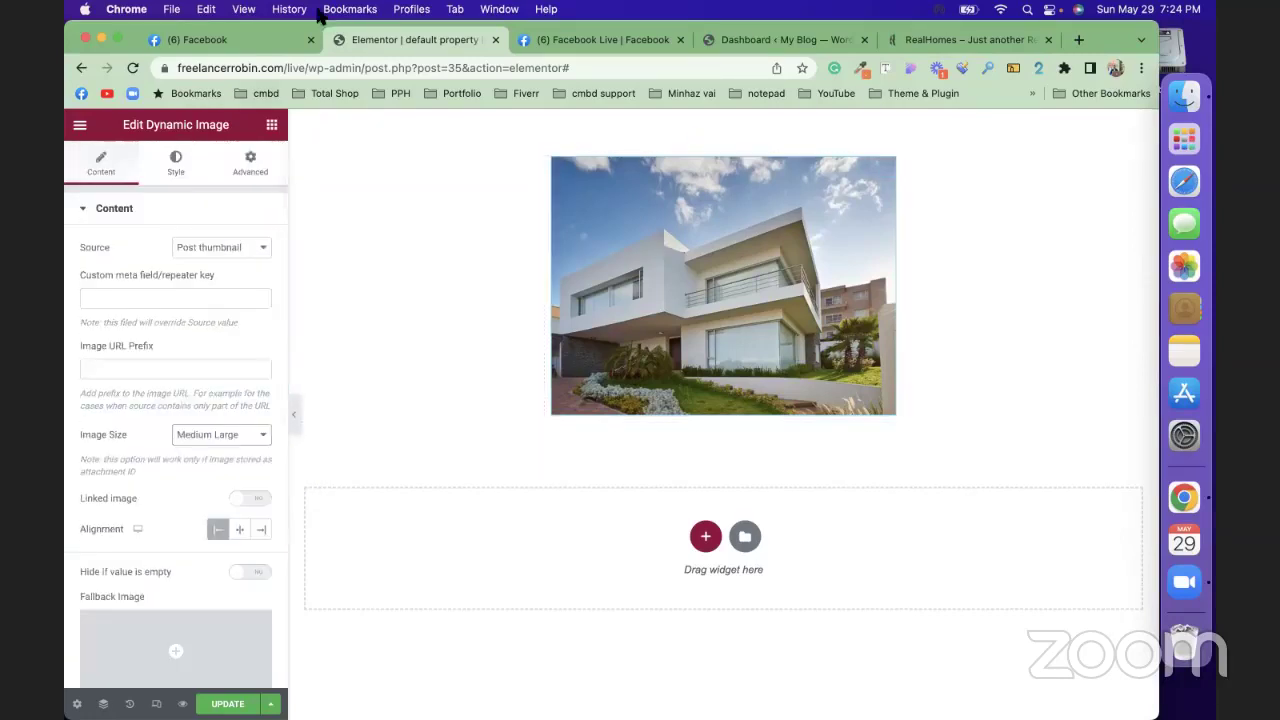
Step: Review the Modern 02 property cards and move the Elementor browser tab next to that demo's tab, with the widget library open
{"action": "left_click", "coordinate": [272, 125]}
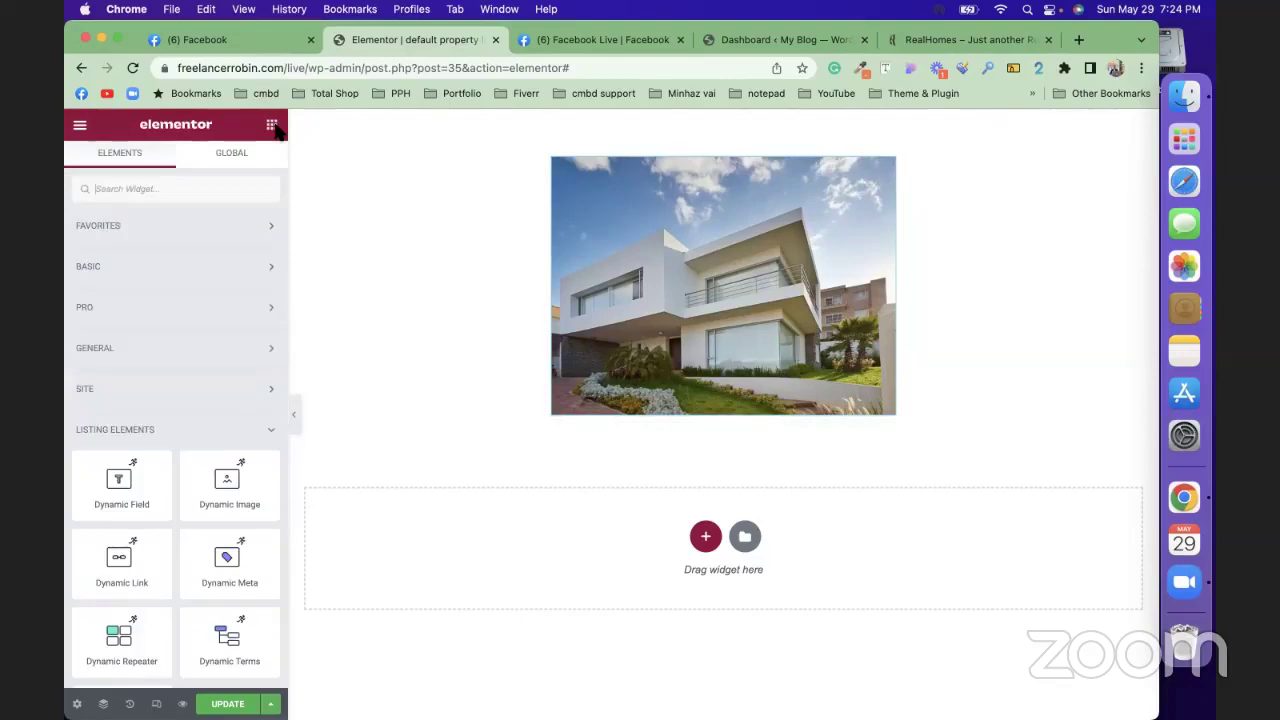
{"action": "left_click", "coordinate": [972, 40]}
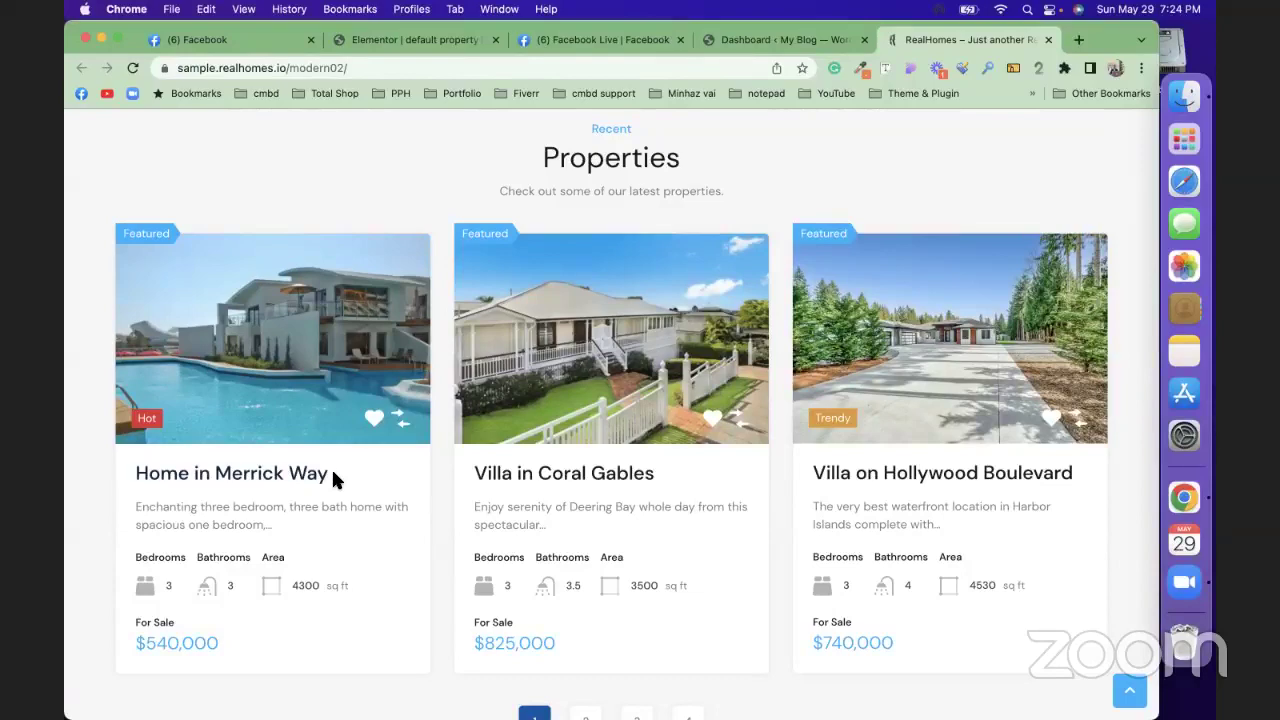
{"action": "left_click", "coordinate": [748, 42]}
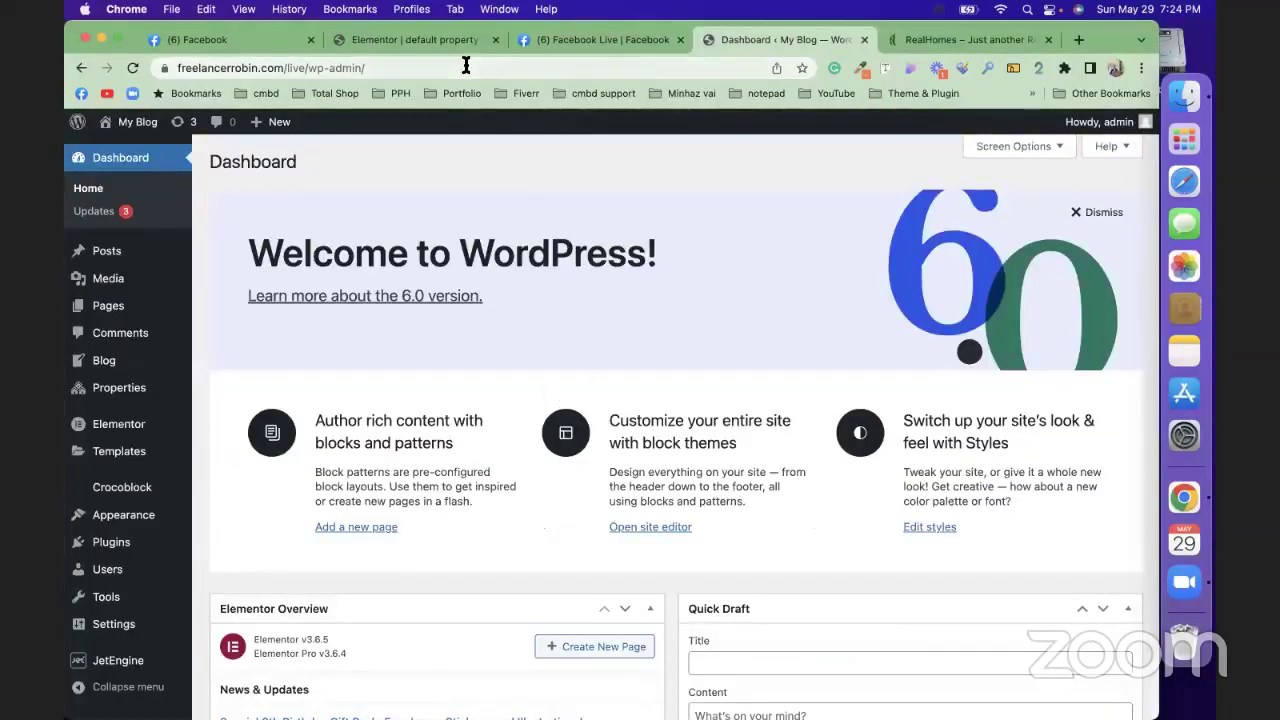
{"action": "left_click_drag", "start_coordinate": [450, 40], "coordinate": [799, 40]}
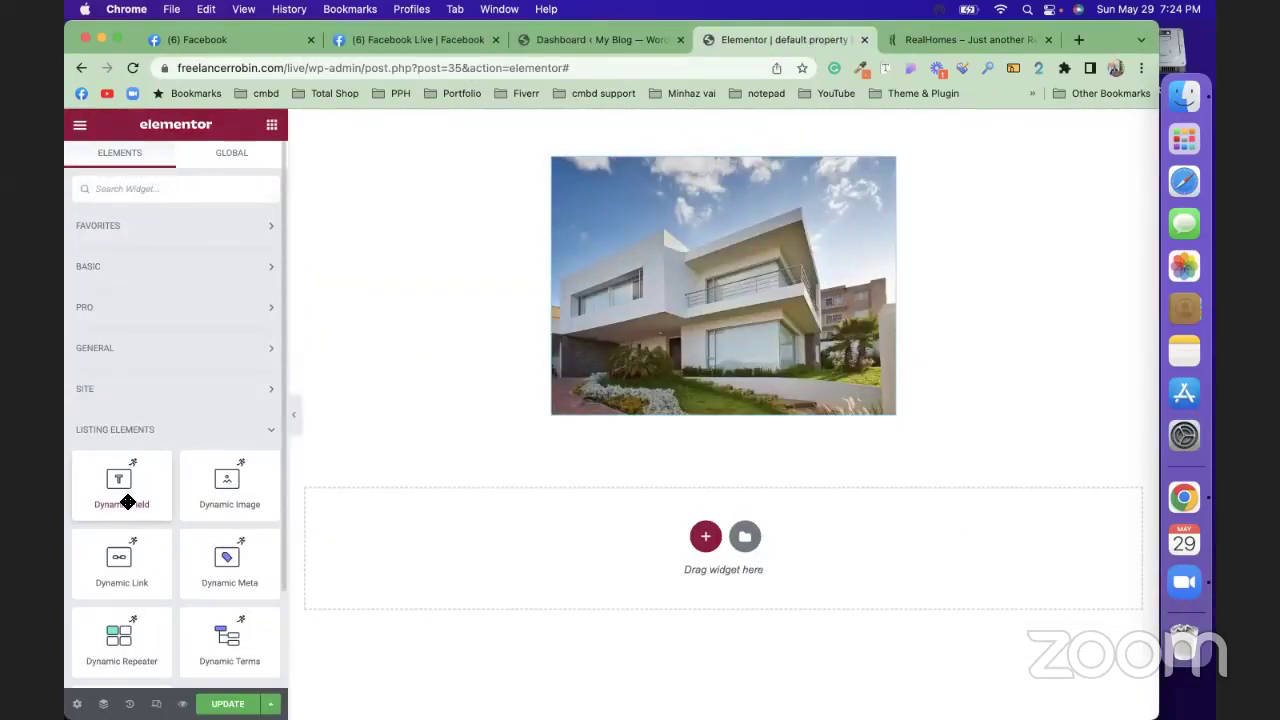
Step: Add a Dynamic Field widget below the property image, keeping Title as its object field
{"action": "left_click_drag", "start_coordinate": [127, 502], "coordinate": [630, 418]}
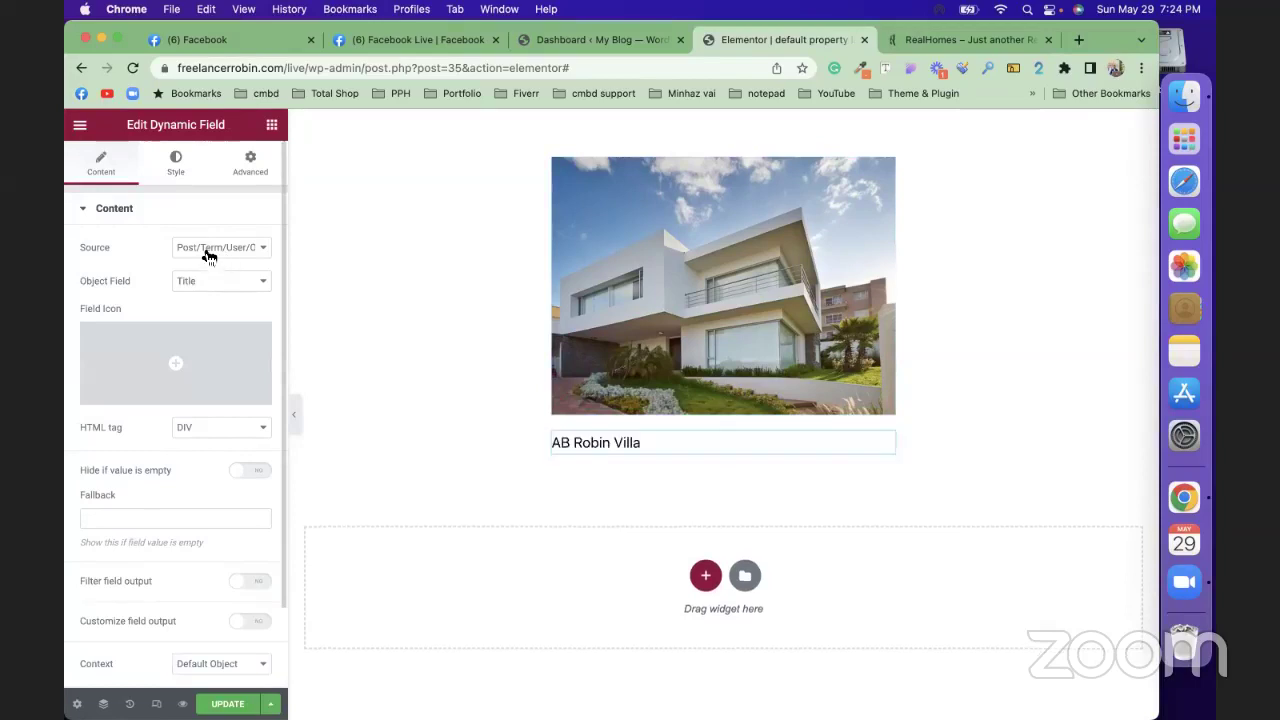
{"action": "left_click", "coordinate": [240, 290]}
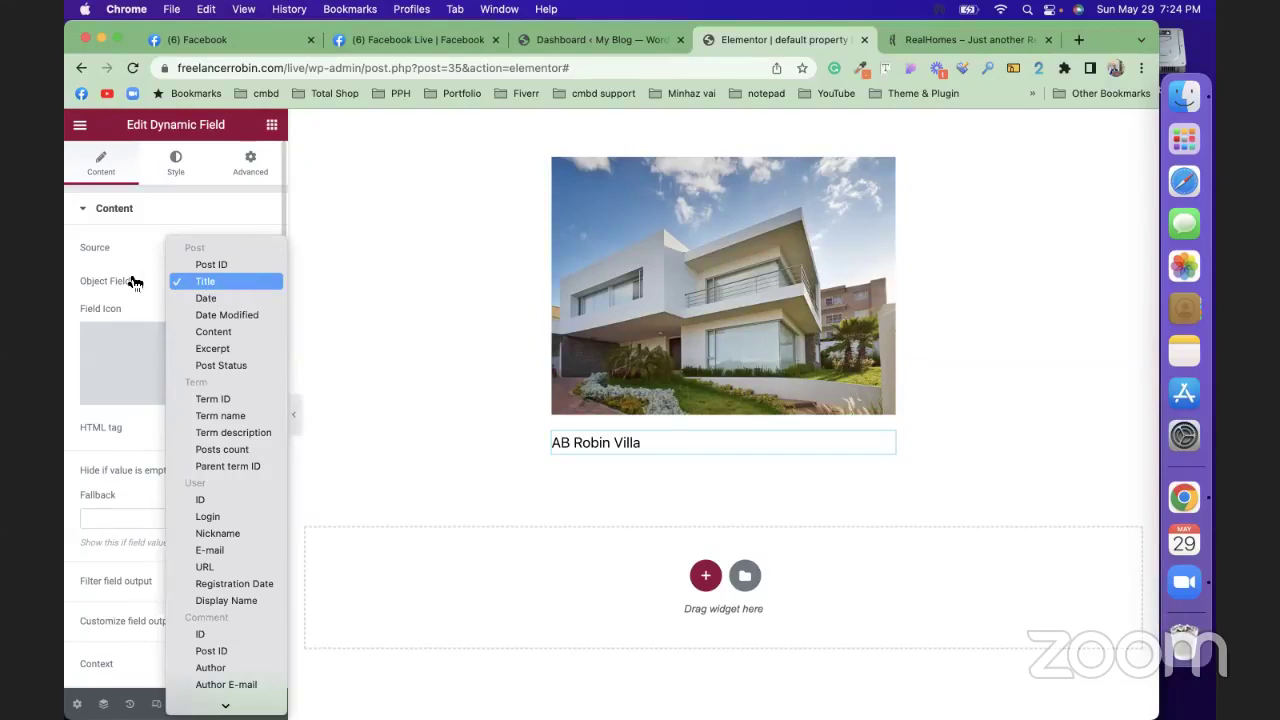
{"action": "left_click", "coordinate": [208, 284]}
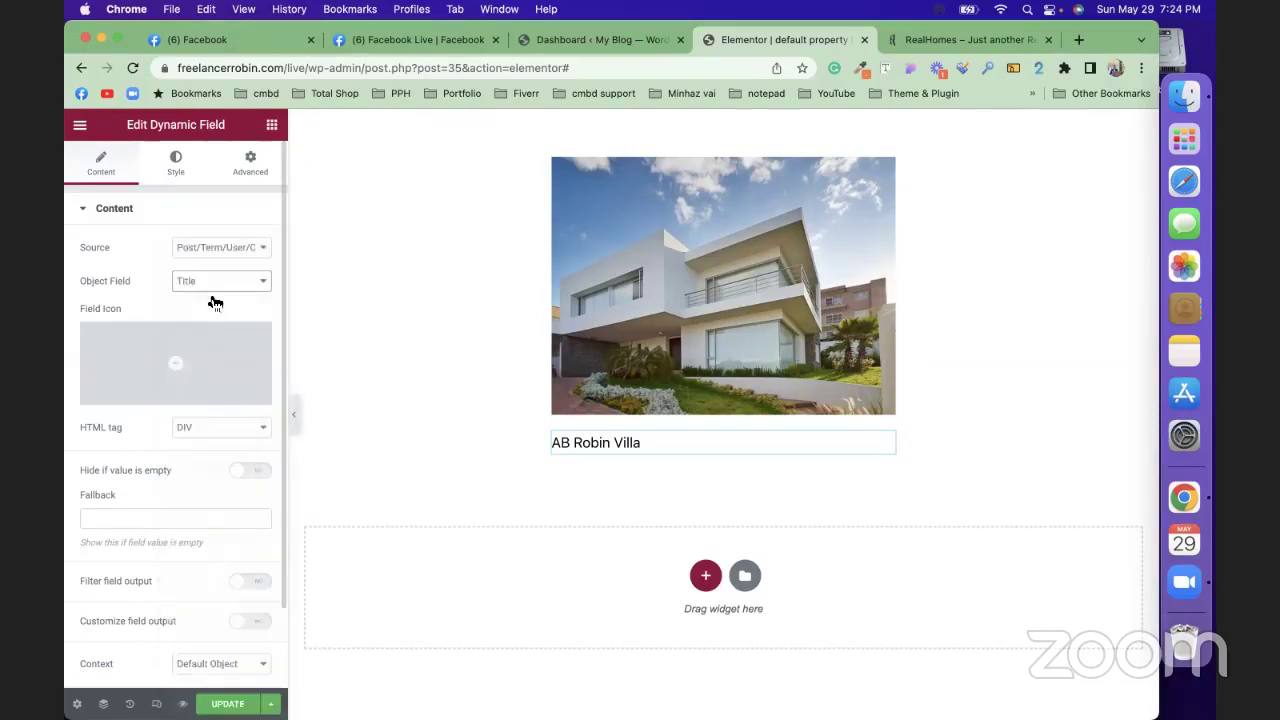
{"action": "scroll", "coordinate": [213, 302], "scroll_direction": "down", "scroll_amount": 2}
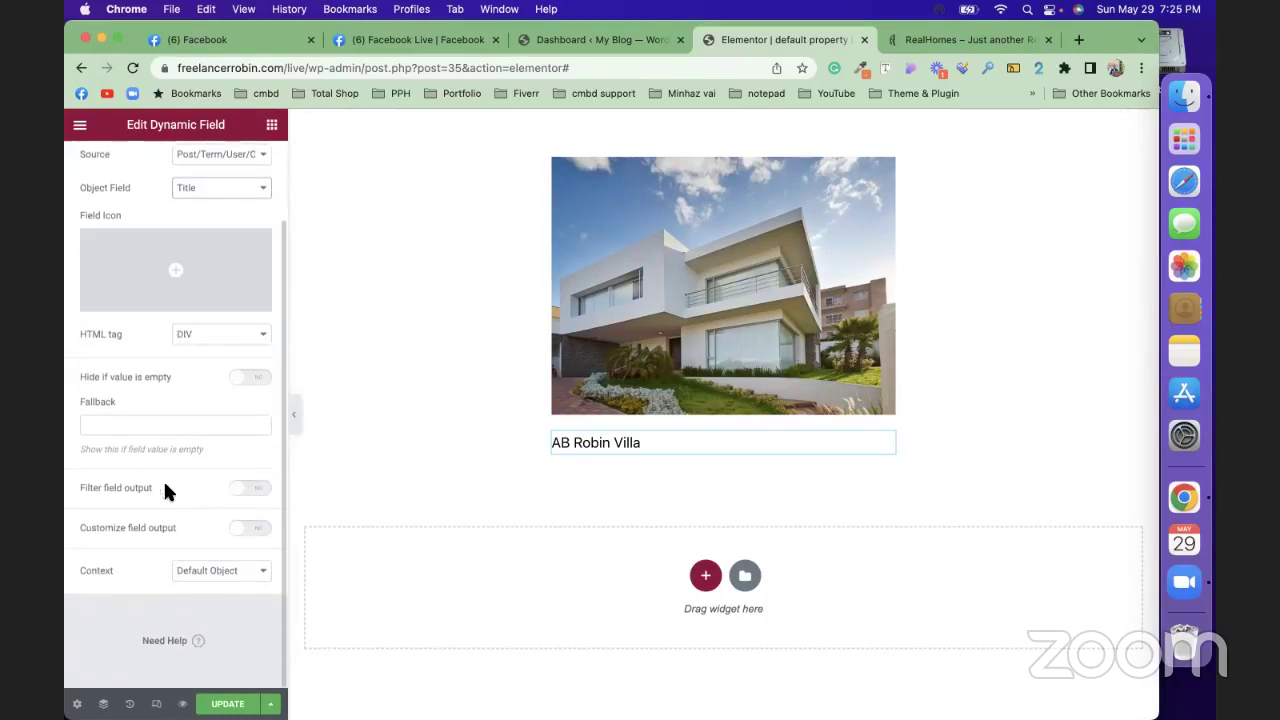
Step: Search the icon library for "hom" and insert the Home icon as the title field's icon
{"action": "left_click", "coordinate": [179, 262]}
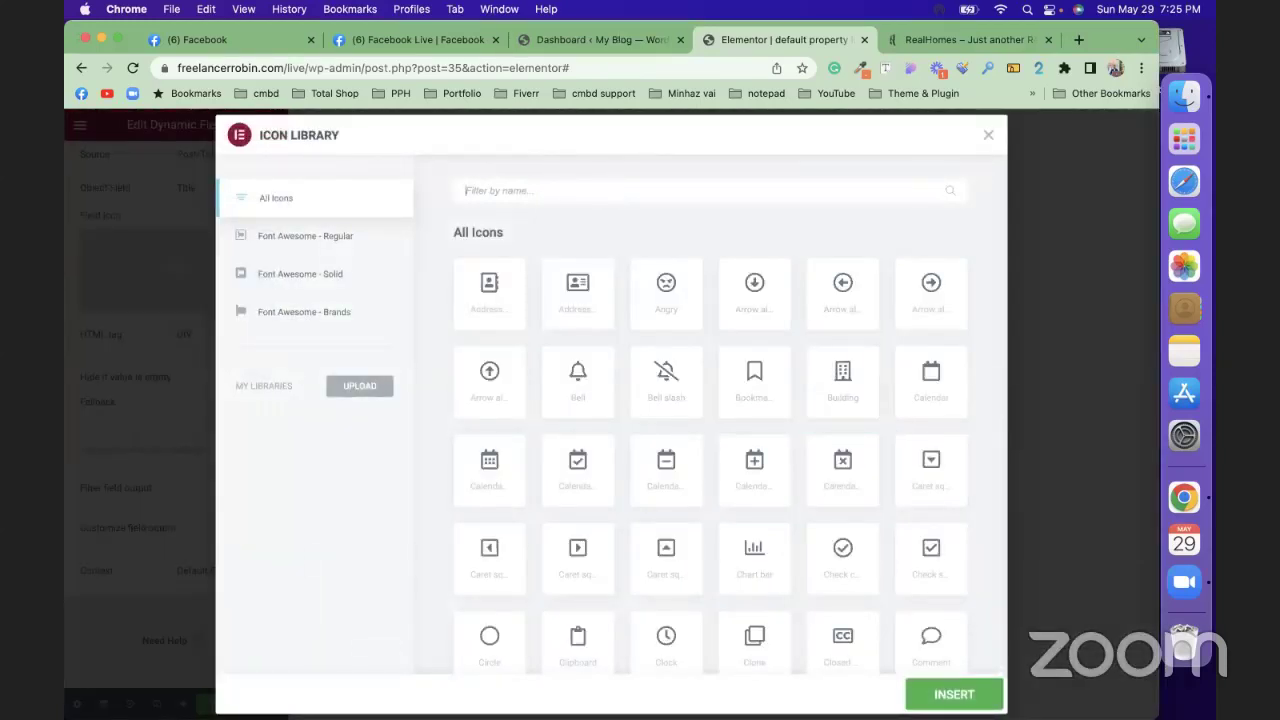
{"action": "type", "text": "pro"}
{"action": "key", "text": "BackSpace"}
{"action": "key", "text": "BackSpace"}
{"action": "key", "text": "BackSpace"}
{"action": "type", "text": "hom"}
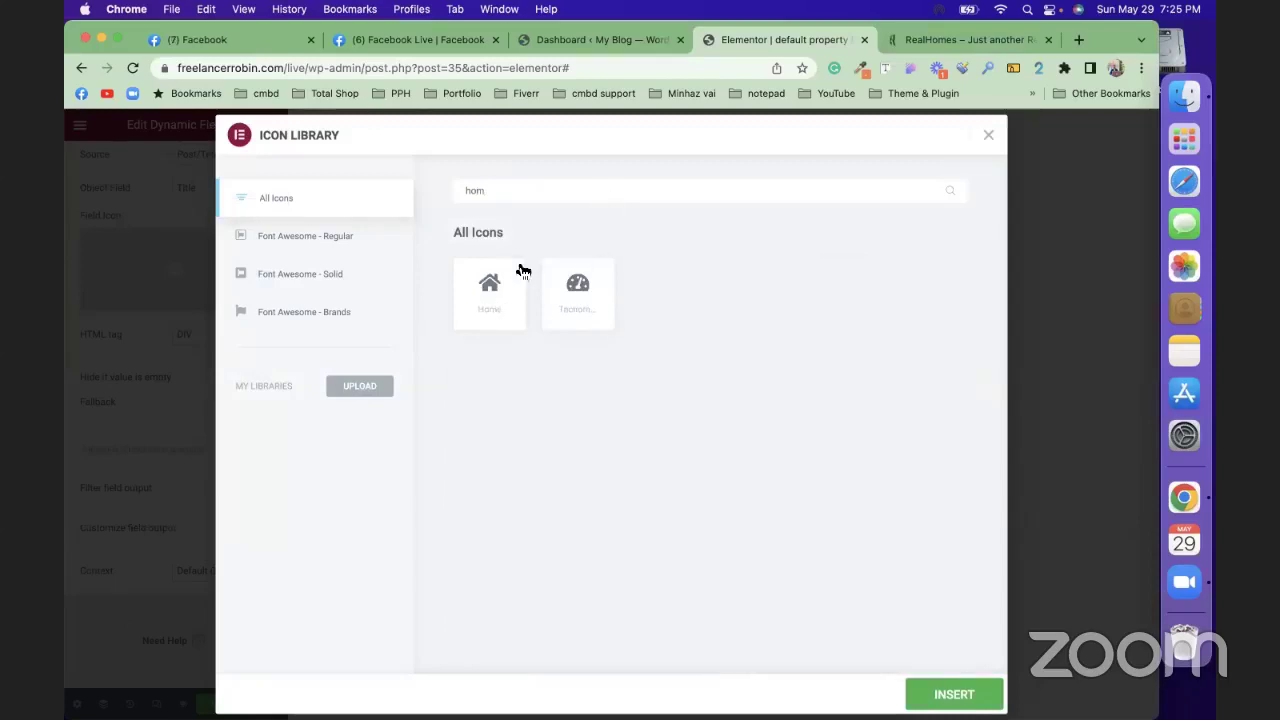
{"action": "left_click", "coordinate": [500, 296]}
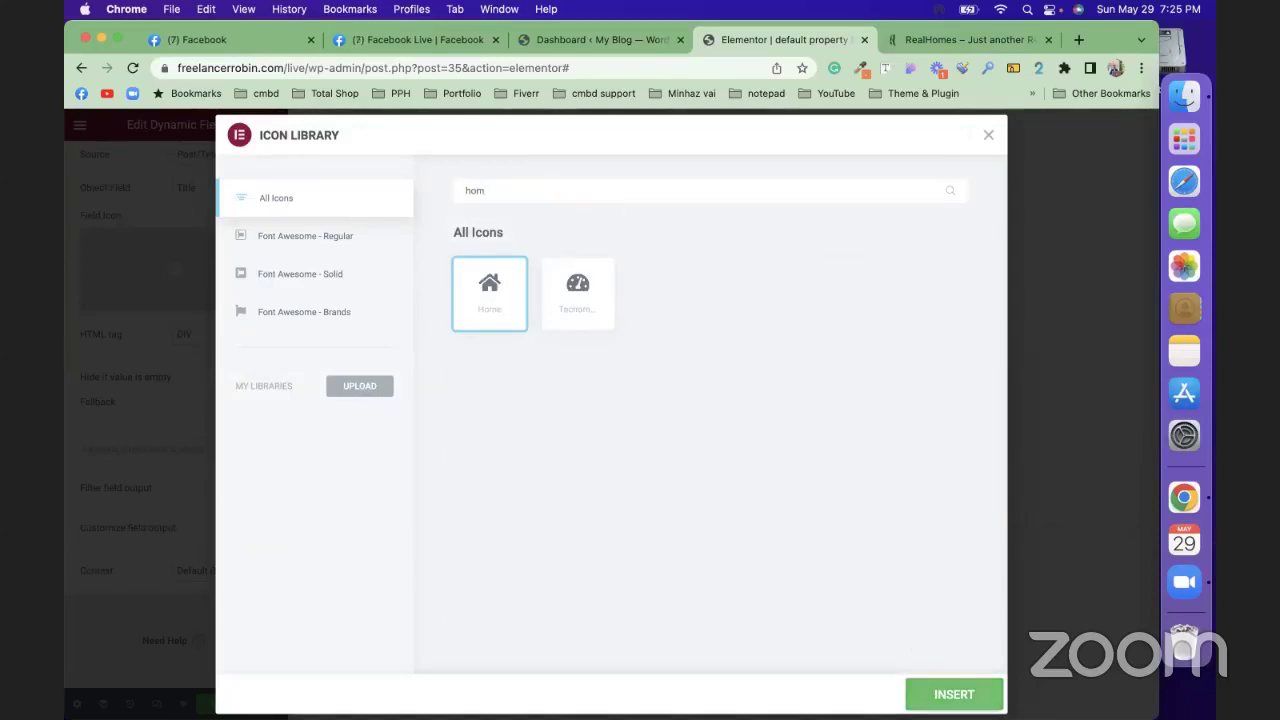
{"action": "left_click", "coordinate": [933, 700]}
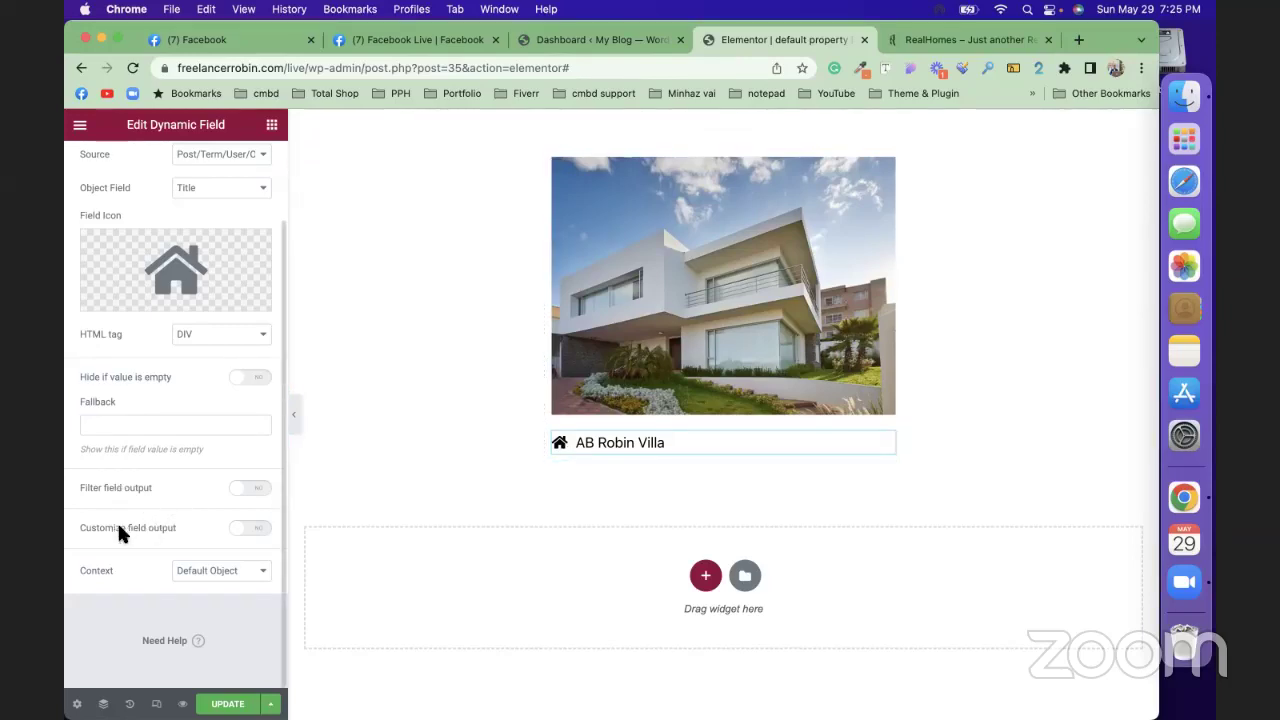
Step: Customize the title field's output with the prefix "property name:" before %s, and remove that prefix again
{"action": "left_click", "coordinate": [240, 527]}
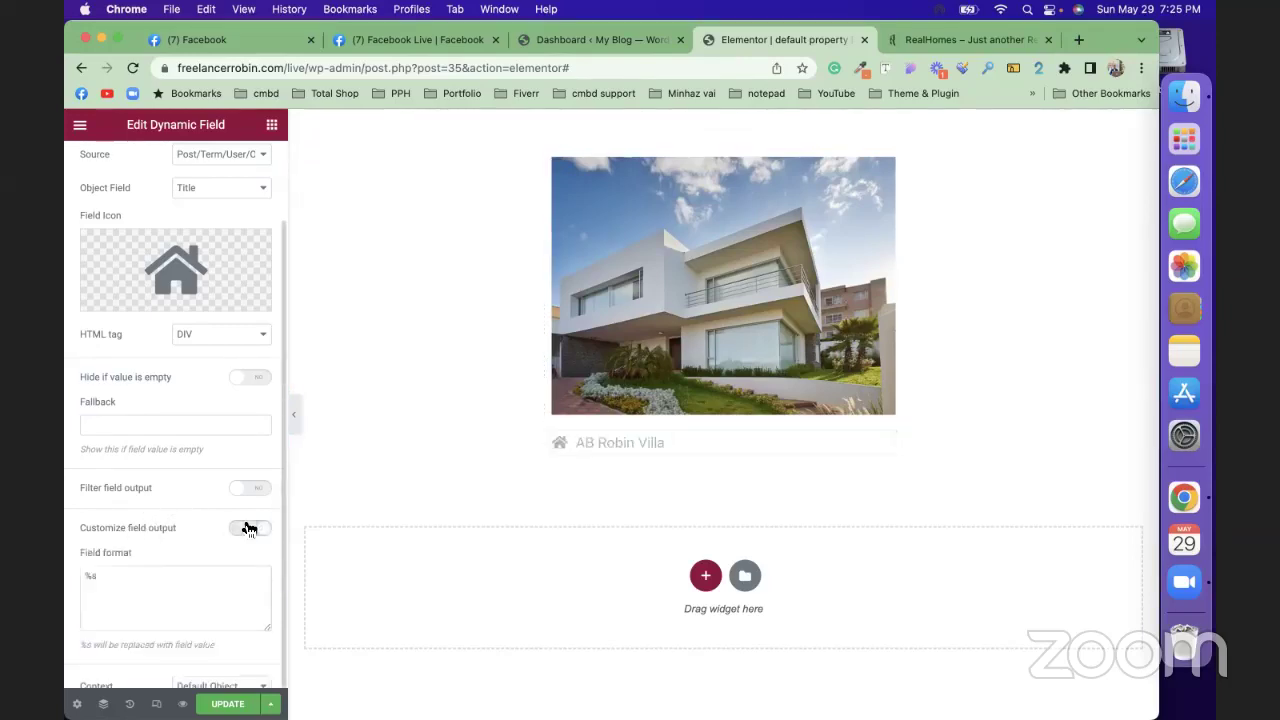
{"action": "left_click", "coordinate": [84, 578]}
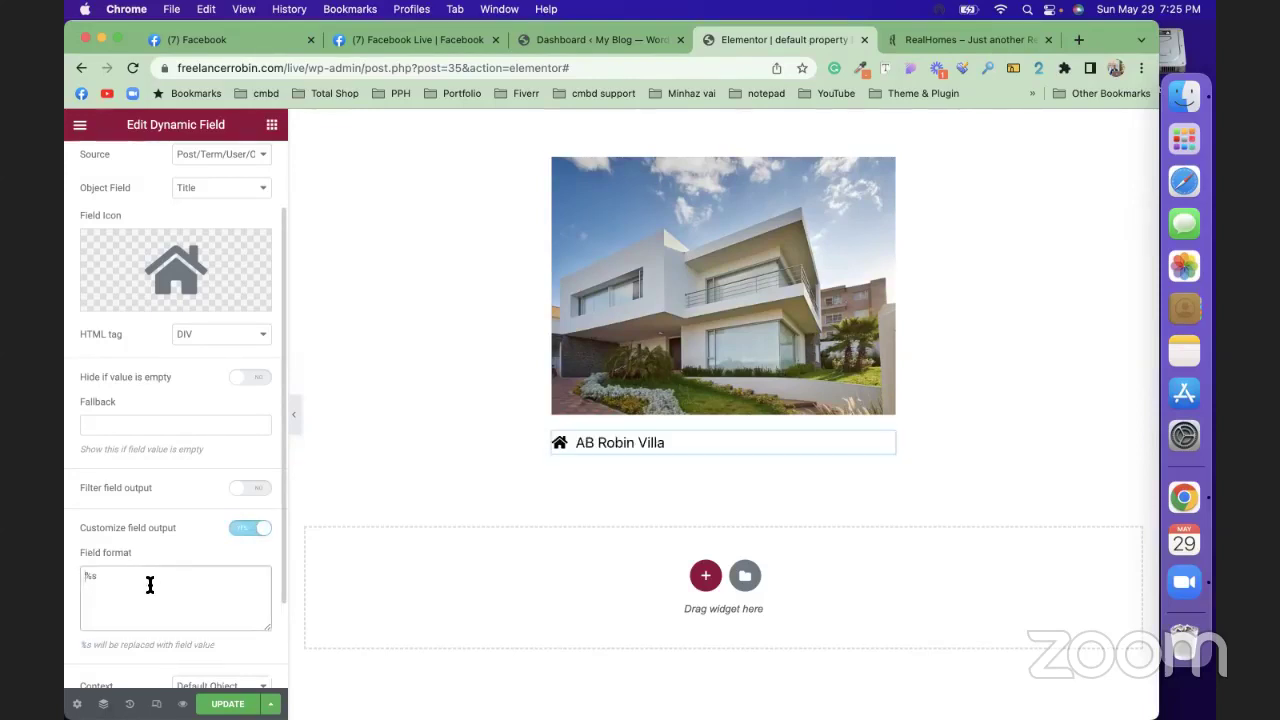
{"action": "type", "text": "property"}
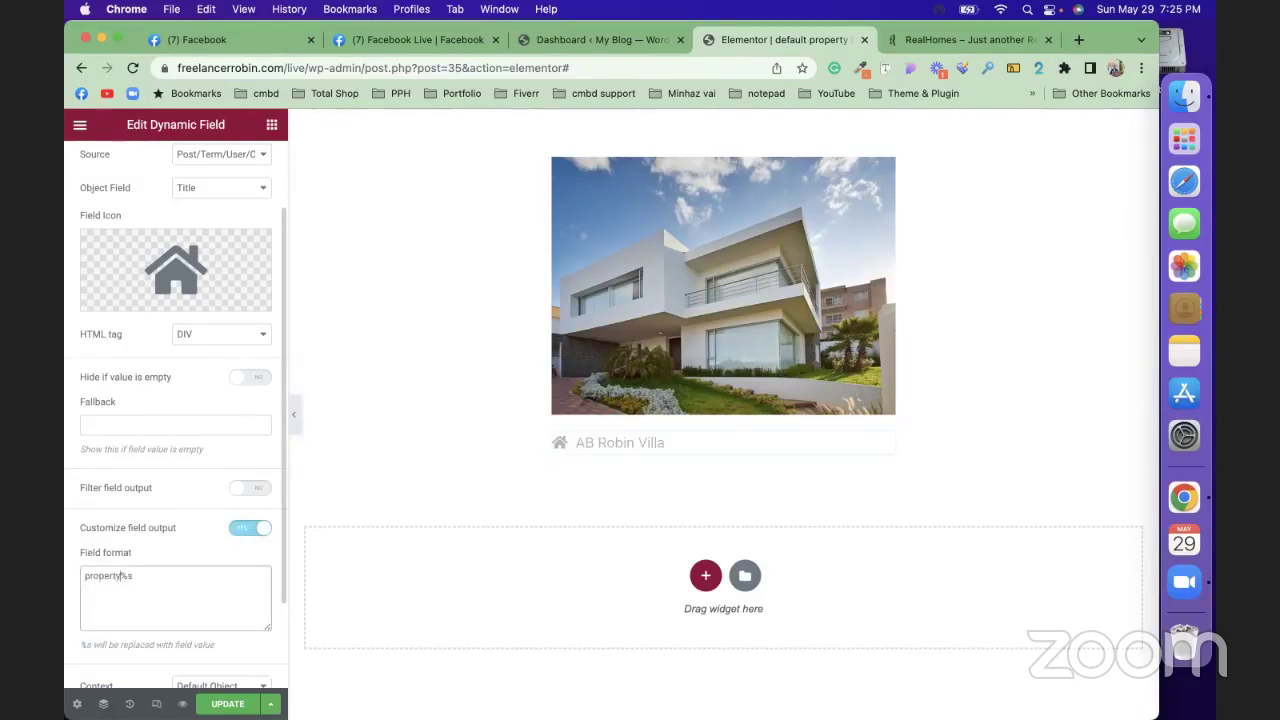
{"action": "type", "text": " name:"}
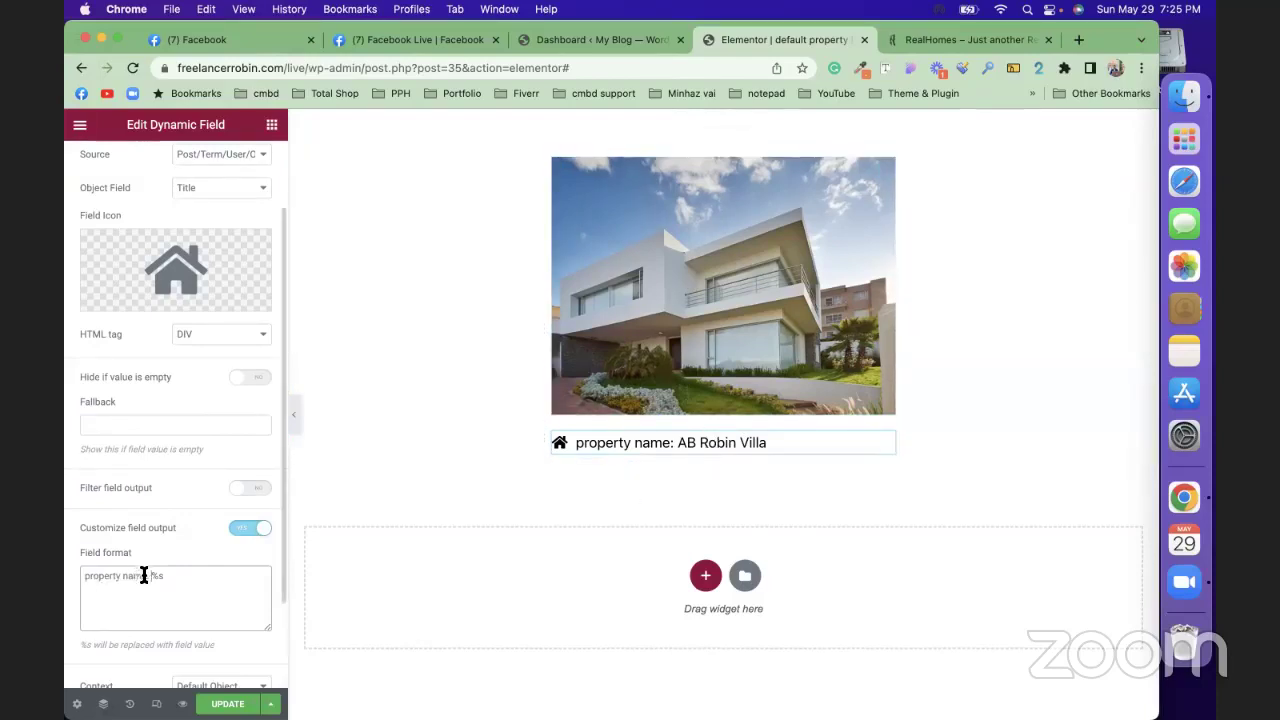
{"action": "left_click_drag", "start_coordinate": [153, 577], "coordinate": [65, 581]}
{"action": "key", "text": "BackSpace"}
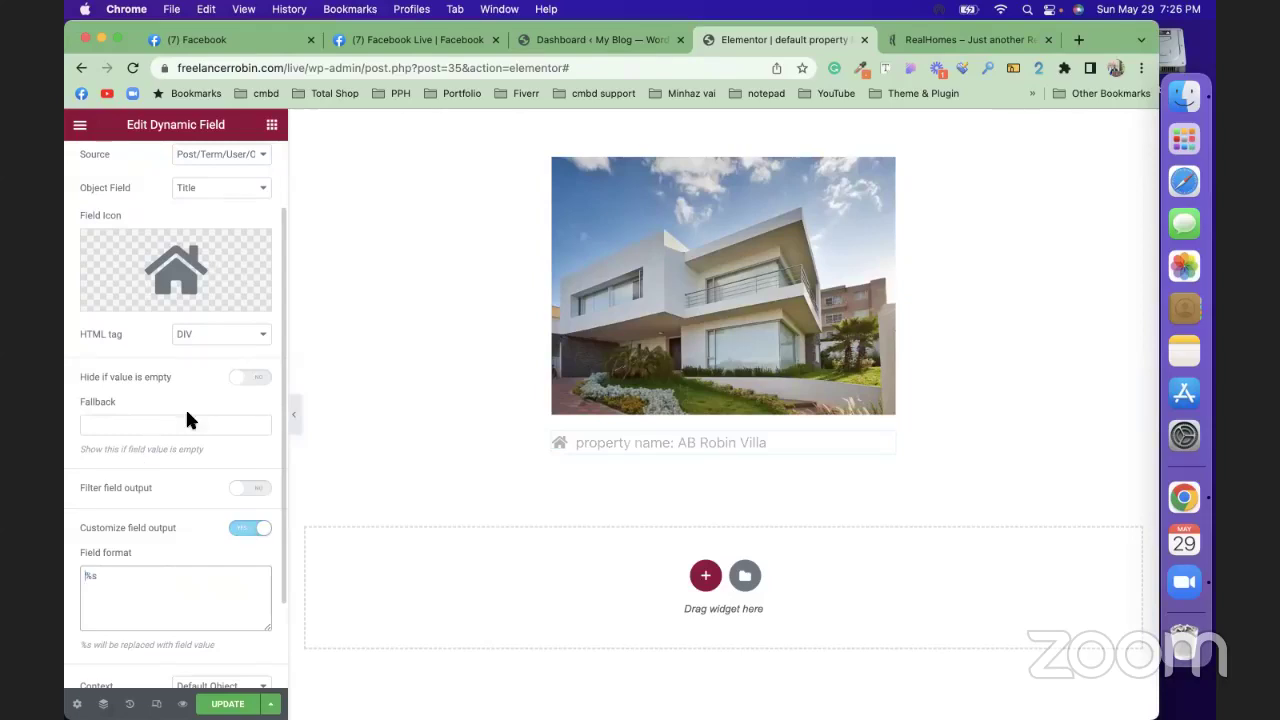
Step: Set the title field's text color to black (#000000)
{"action": "scroll", "coordinate": [185, 407], "scroll_direction": "up", "scroll_amount": 3}
{"action": "left_click", "coordinate": [175, 163]}
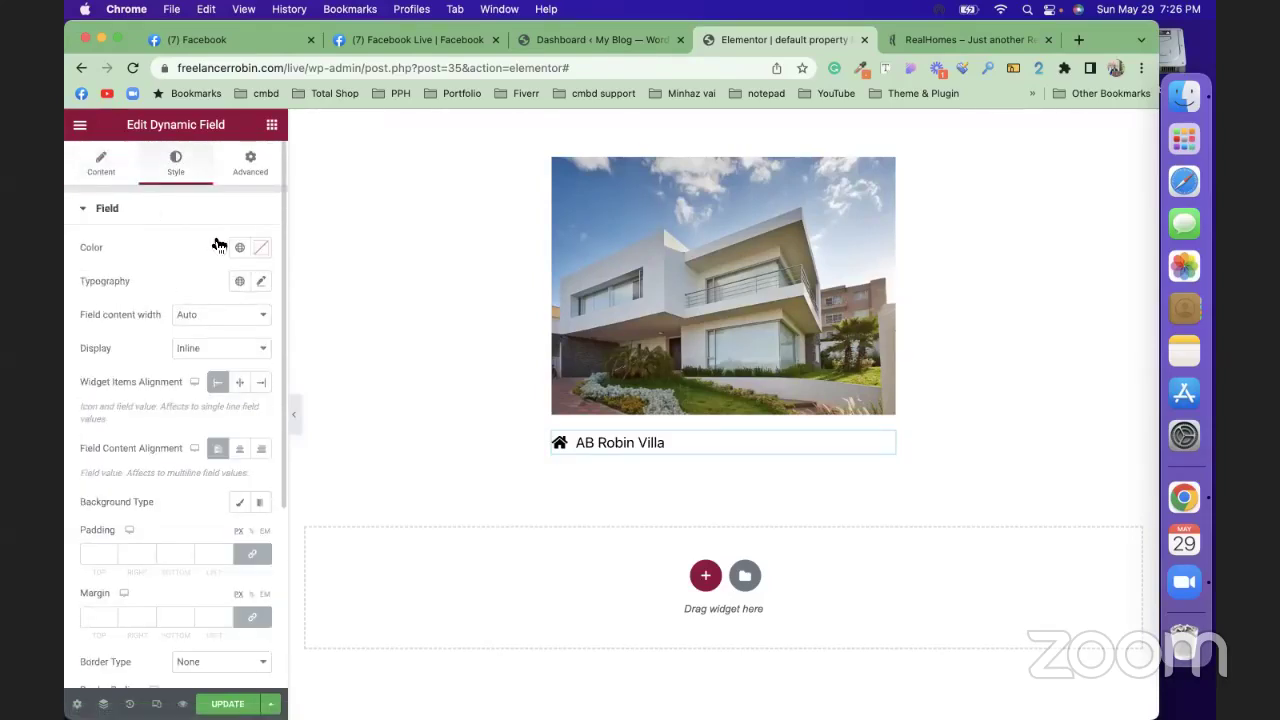
{"action": "left_click", "coordinate": [268, 249]}
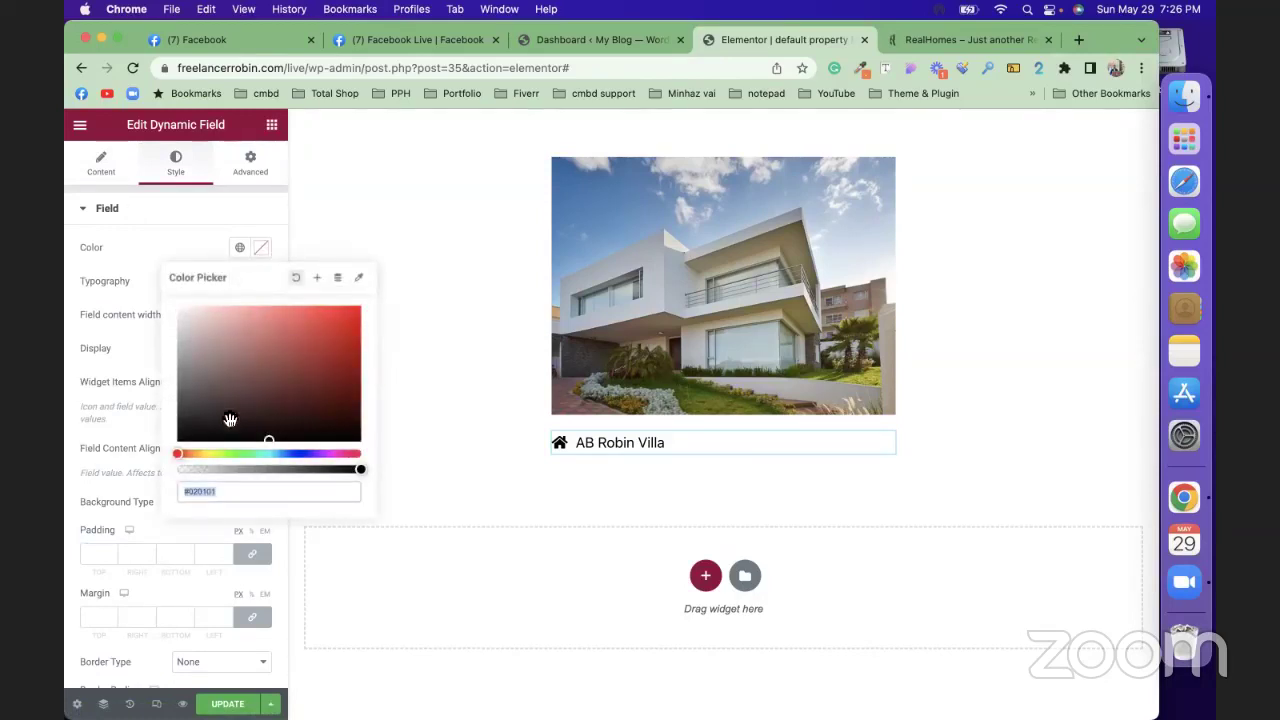
{"action": "left_click", "coordinate": [195, 453]}
{"action": "mouse_move", "coordinate": [286, 391]}
{"action": "left_mouse_down"}
{"action": "mouse_move", "coordinate": [351, 323]}
{"action": "mouse_move", "coordinate": [357, 281]}
{"action": "mouse_move", "coordinate": [159, 454]}
{"action": "left_mouse_up"}
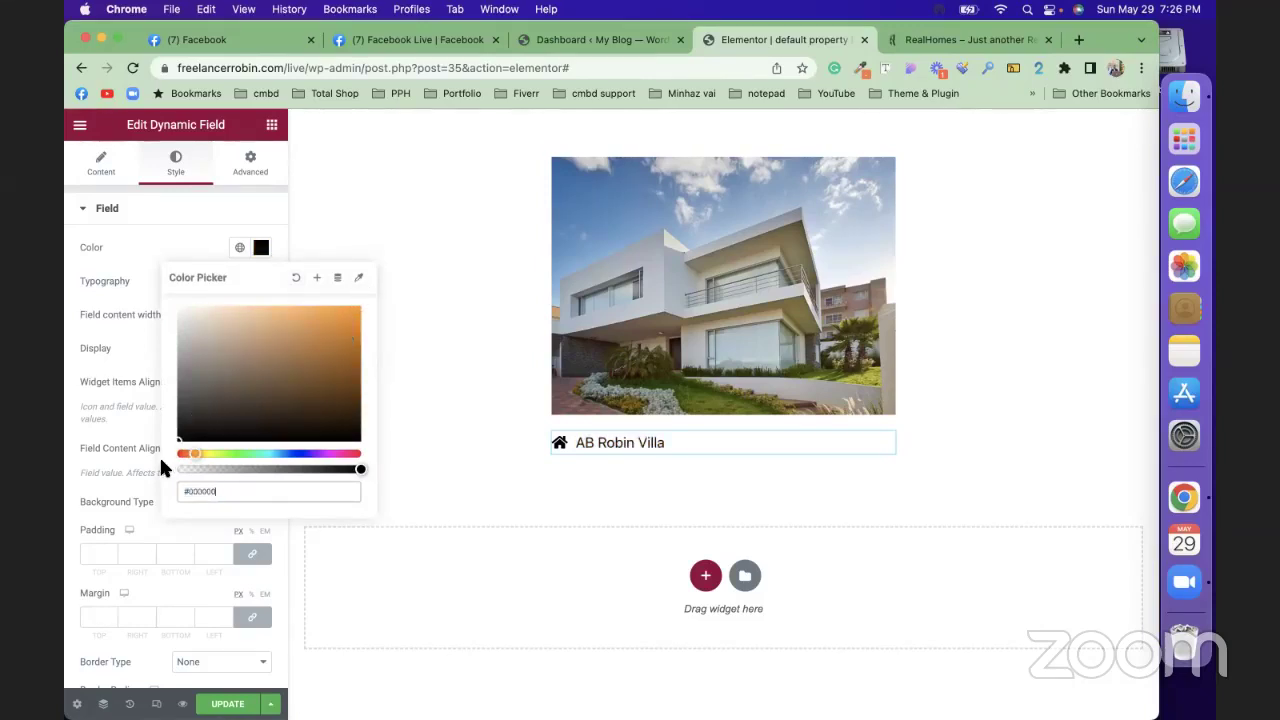
{"action": "left_click", "coordinate": [137, 249]}
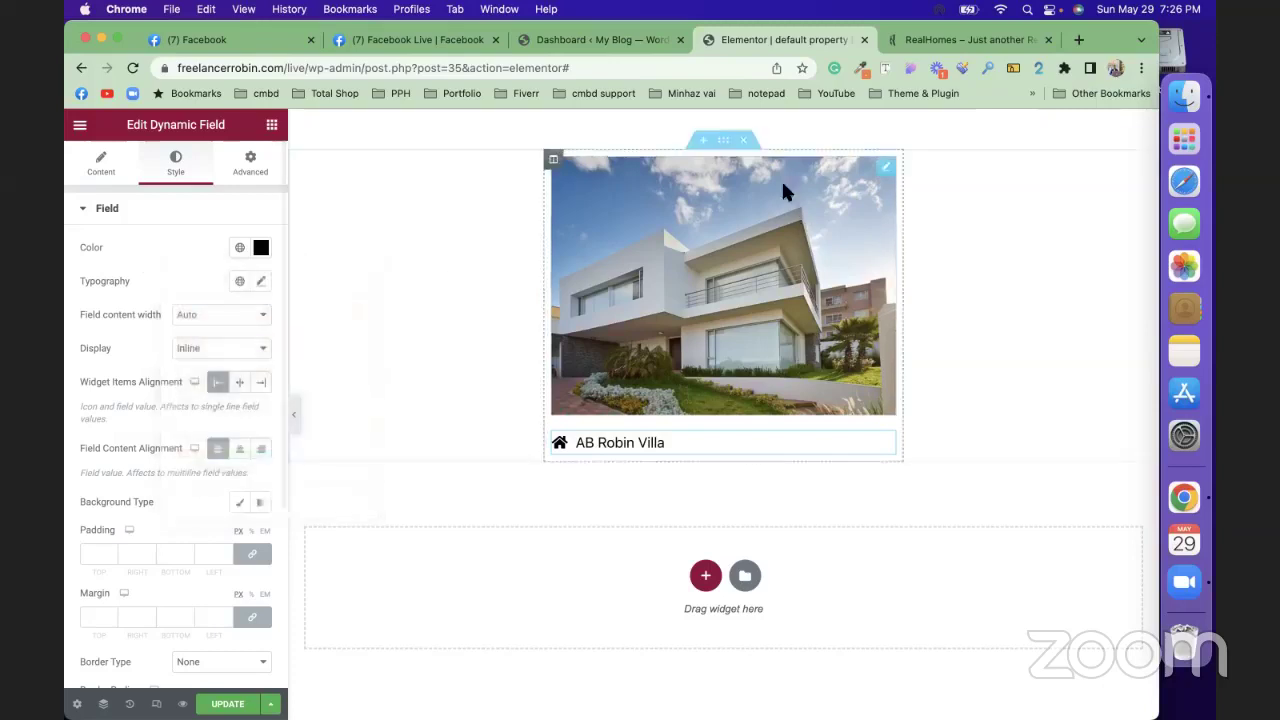
Step: Try a classic orange background color, #E7A511, on the whole section, and clear it again
{"action": "left_click", "coordinate": [721, 143]}
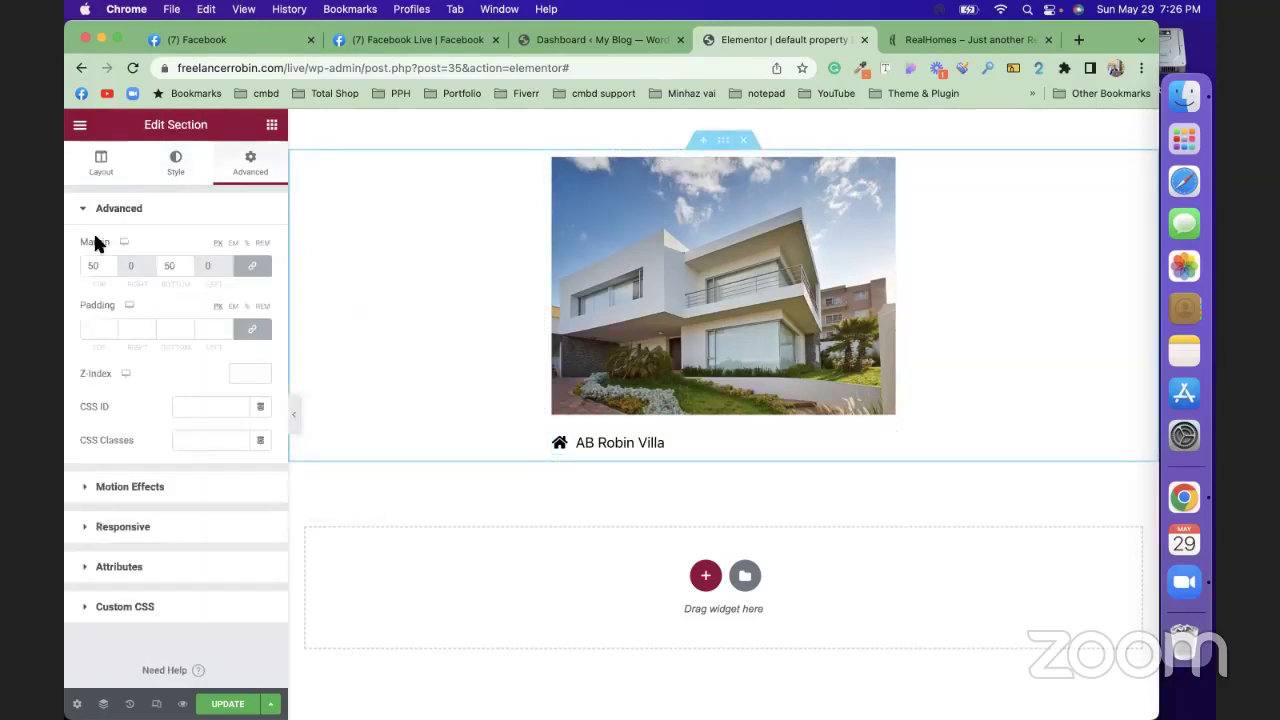
{"action": "left_click", "coordinate": [176, 165]}
{"action": "left_click", "coordinate": [196, 281]}
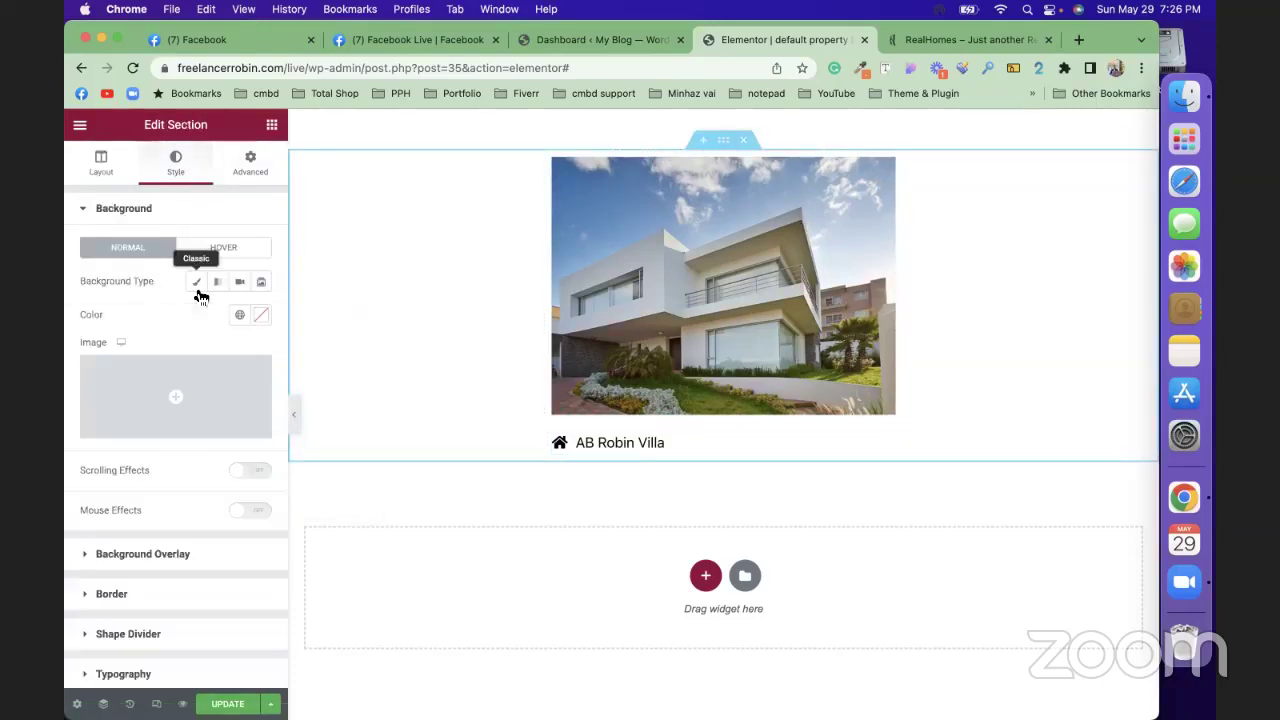
{"action": "left_click", "coordinate": [261, 315]}
{"action": "left_click", "coordinate": [199, 523]}
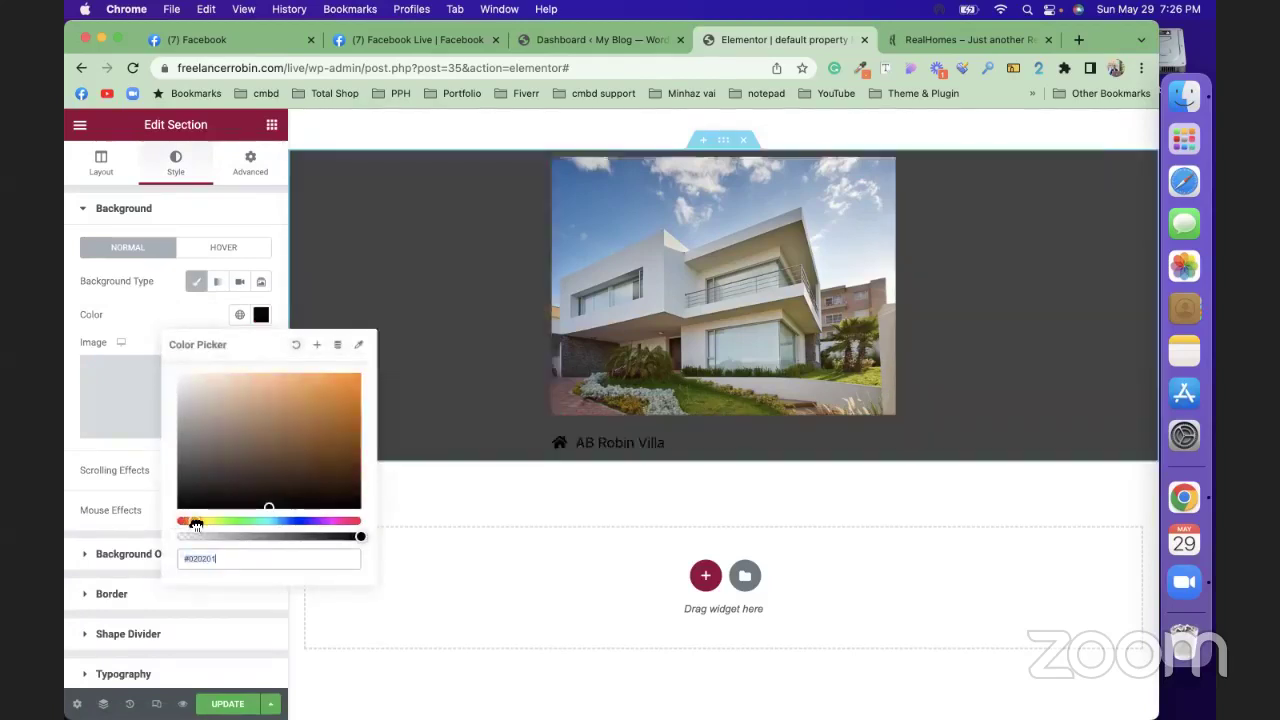
{"action": "left_click_drag", "start_coordinate": [323, 419], "coordinate": [340, 385]}
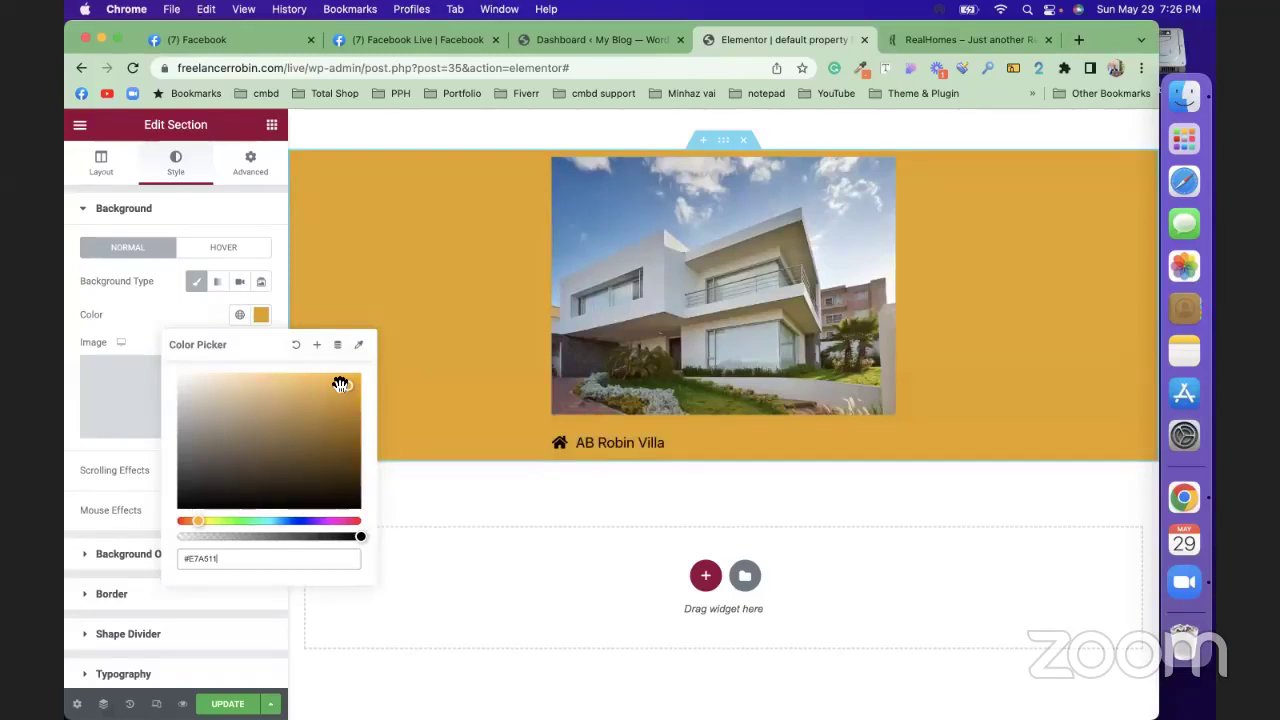
{"action": "left_click", "coordinate": [255, 316]}
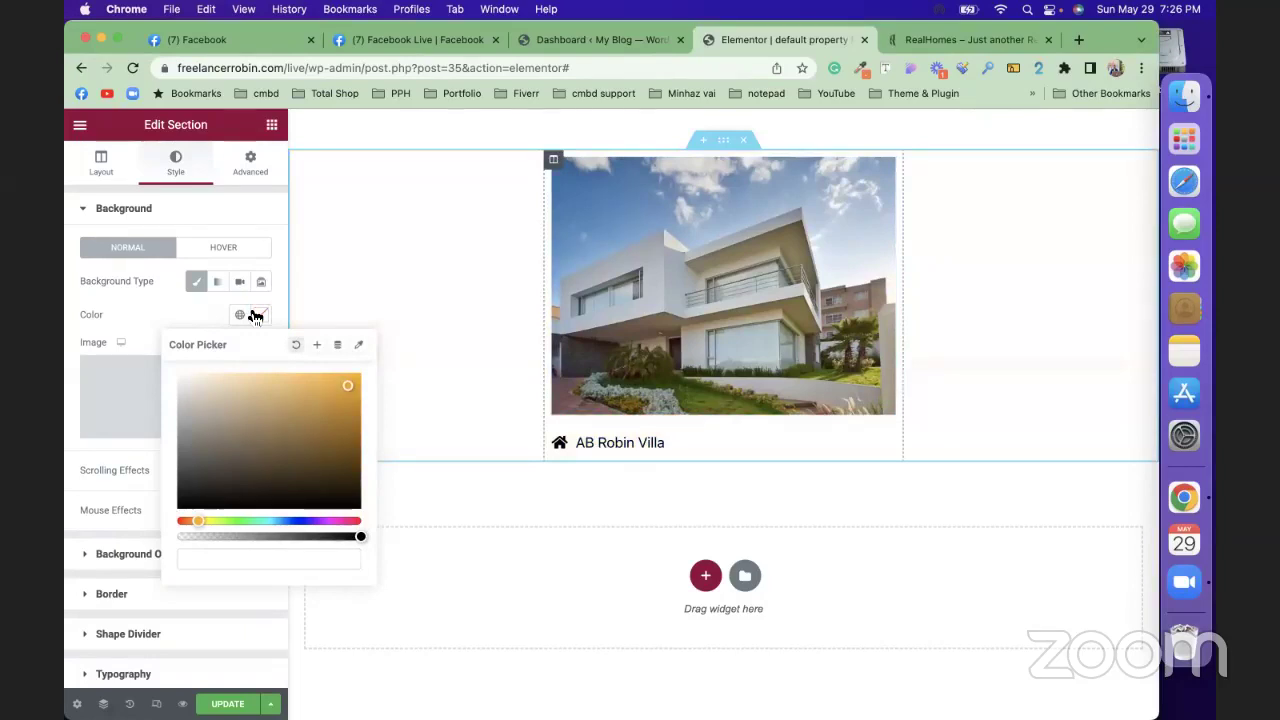
Step: Give the column holding the property image and title a classic orange background color
{"action": "left_click", "coordinate": [355, 395]}
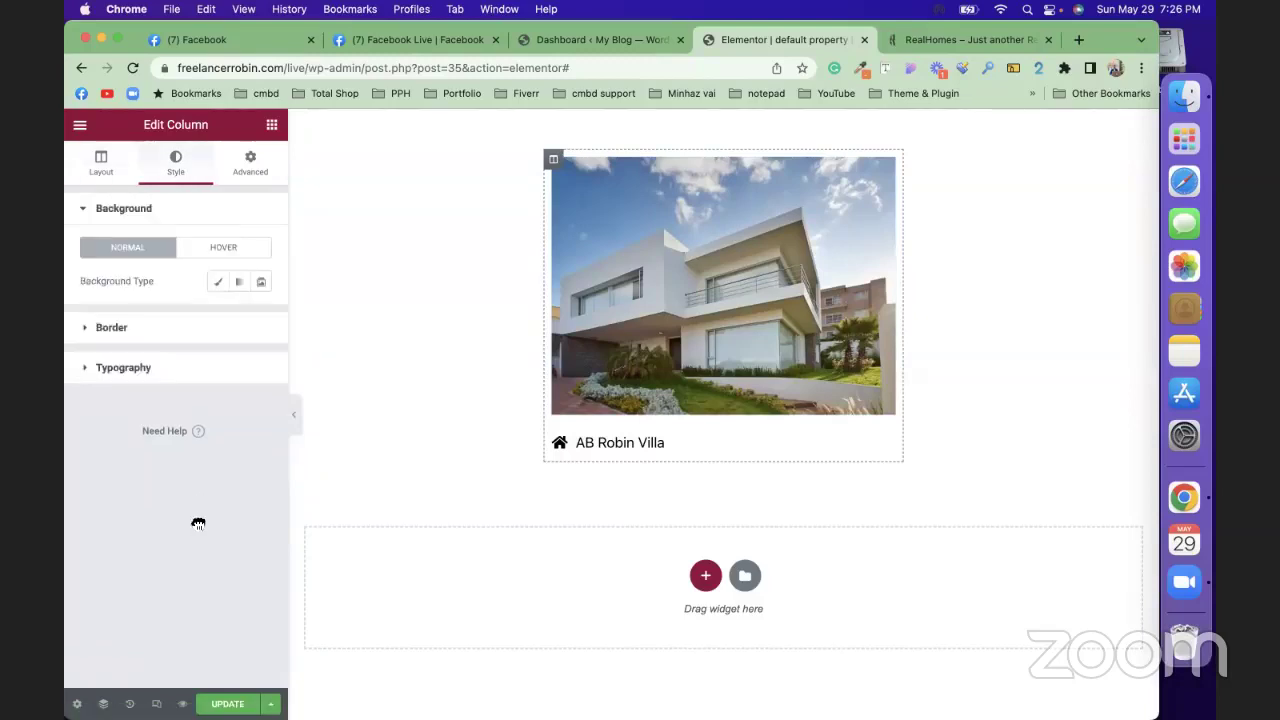
{"action": "left_click", "coordinate": [357, 376]}
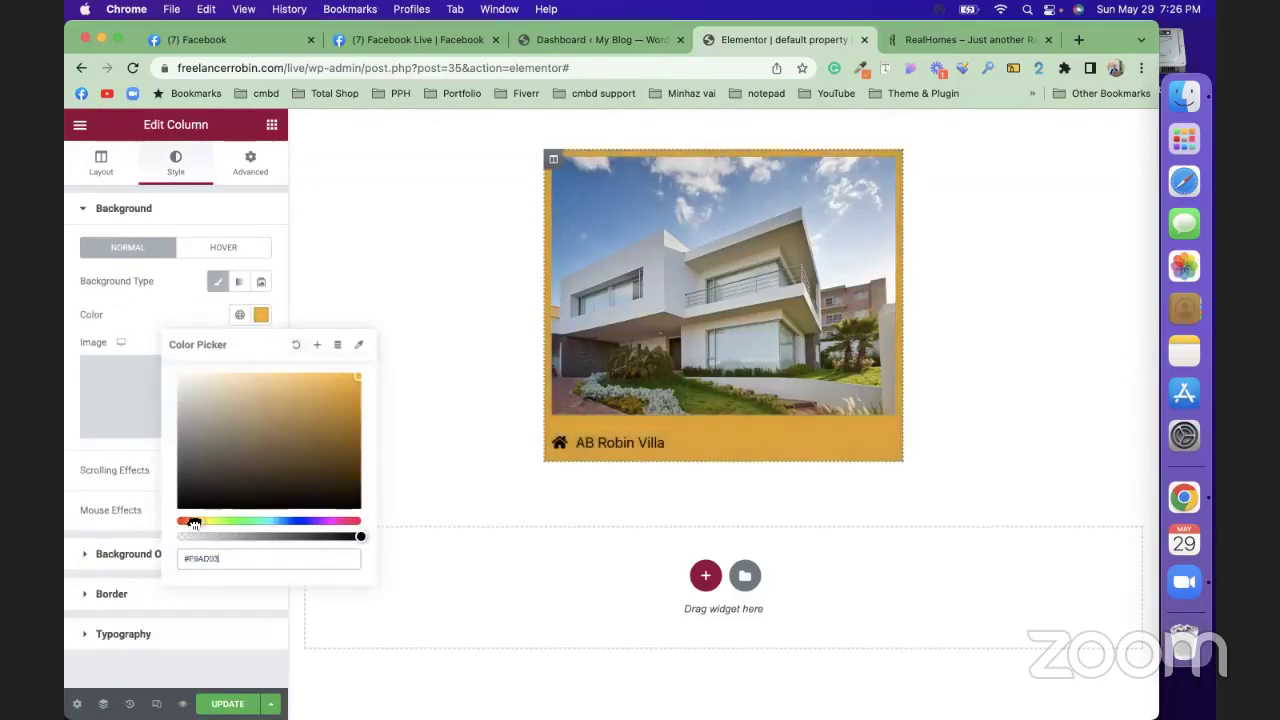
Step: Set the title field's text color to white
{"action": "left_click", "coordinate": [706, 441]}
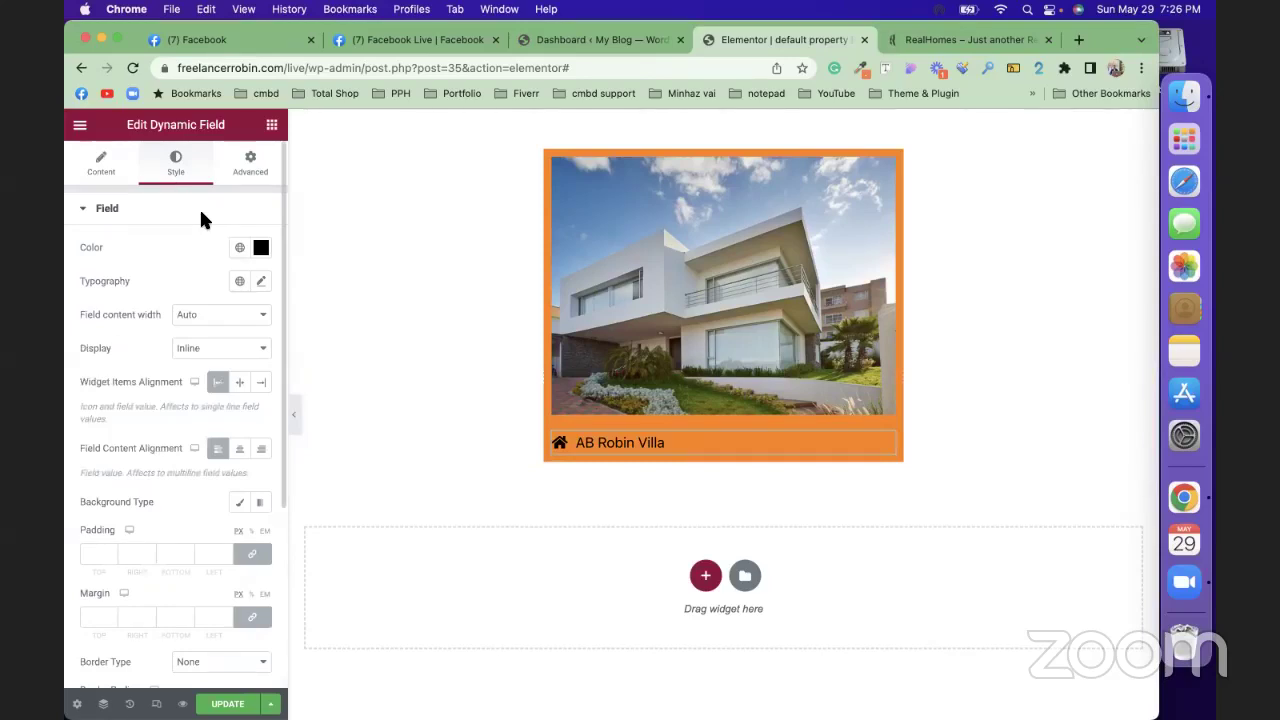
{"action": "left_click", "coordinate": [258, 247]}
{"action": "left_click", "coordinate": [236, 358]}
{"action": "left_click", "coordinate": [243, 380]}
Step: Set the title field's font family to Helvetica
{"action": "left_click", "coordinate": [261, 281]}
{"action": "left_click", "coordinate": [240, 356]}
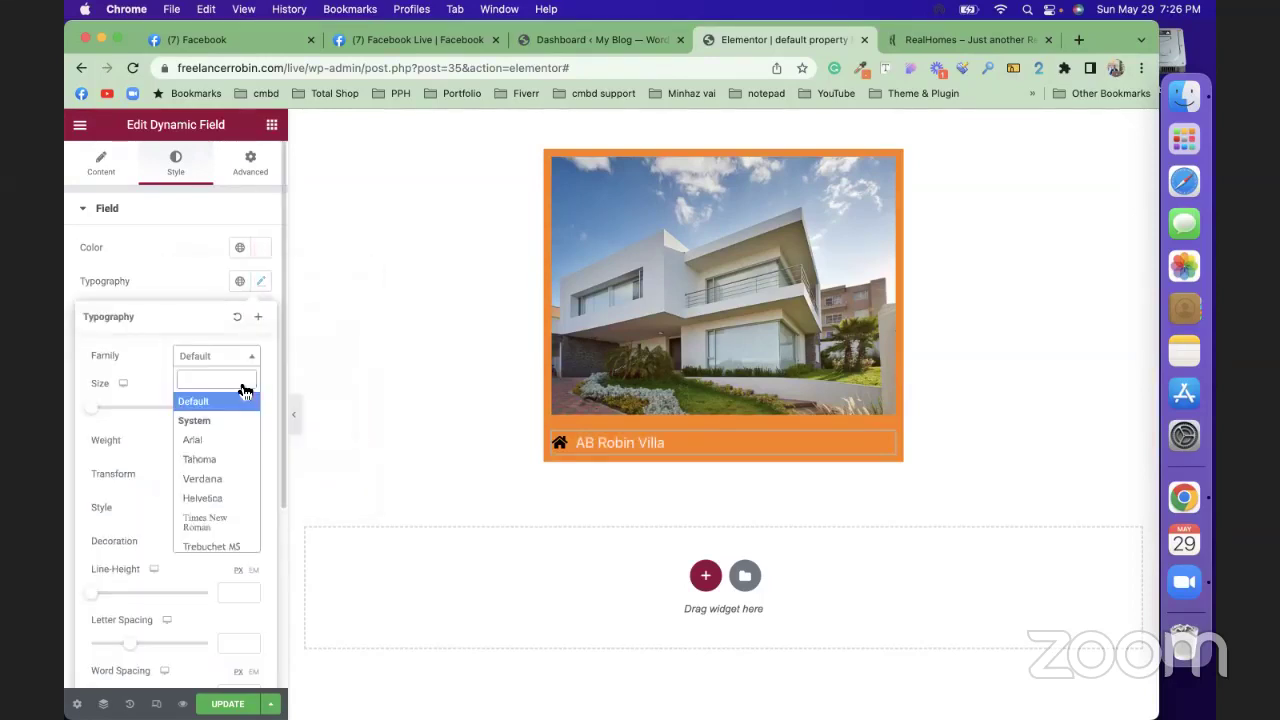
{"action": "key", "text": "Down"}
{"action": "key", "text": "Down"}
{"action": "key", "text": "Down"}
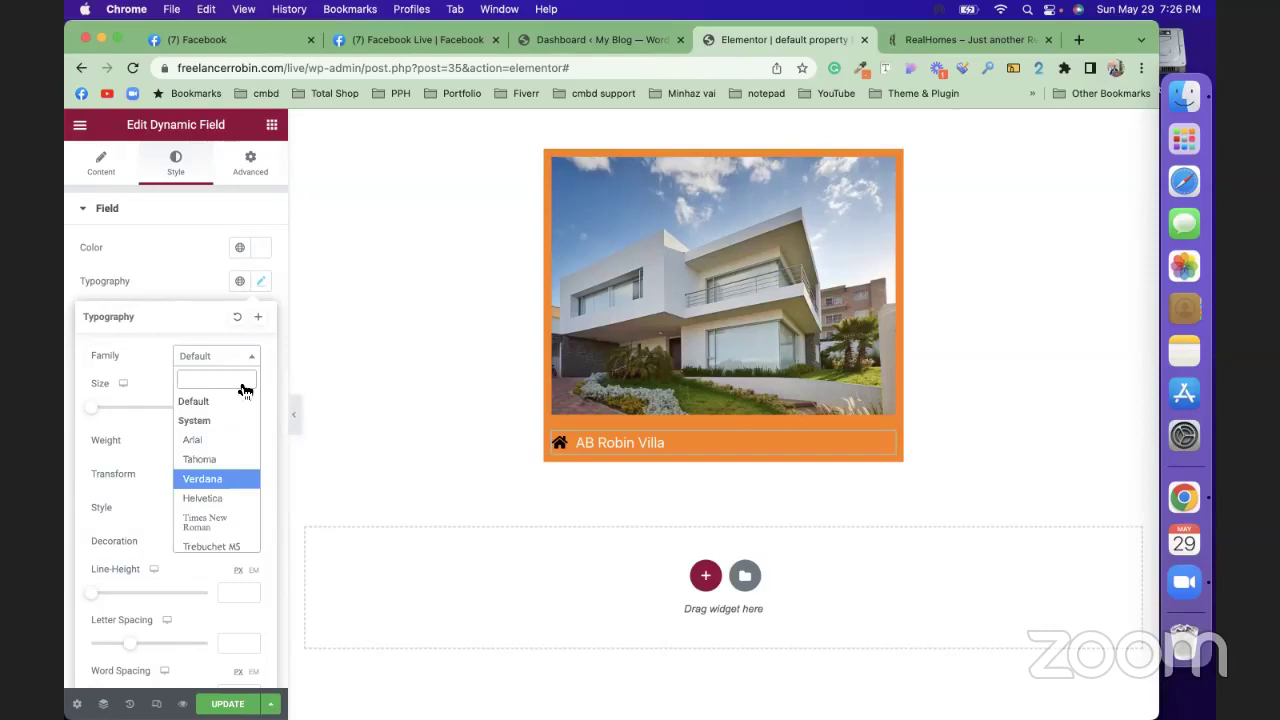
{"action": "key", "text": "Down"}
{"action": "key", "text": "Return"}
Step: Set the title field's font size to 22 px and its weight to 800
{"action": "left_click", "coordinate": [232, 416]}
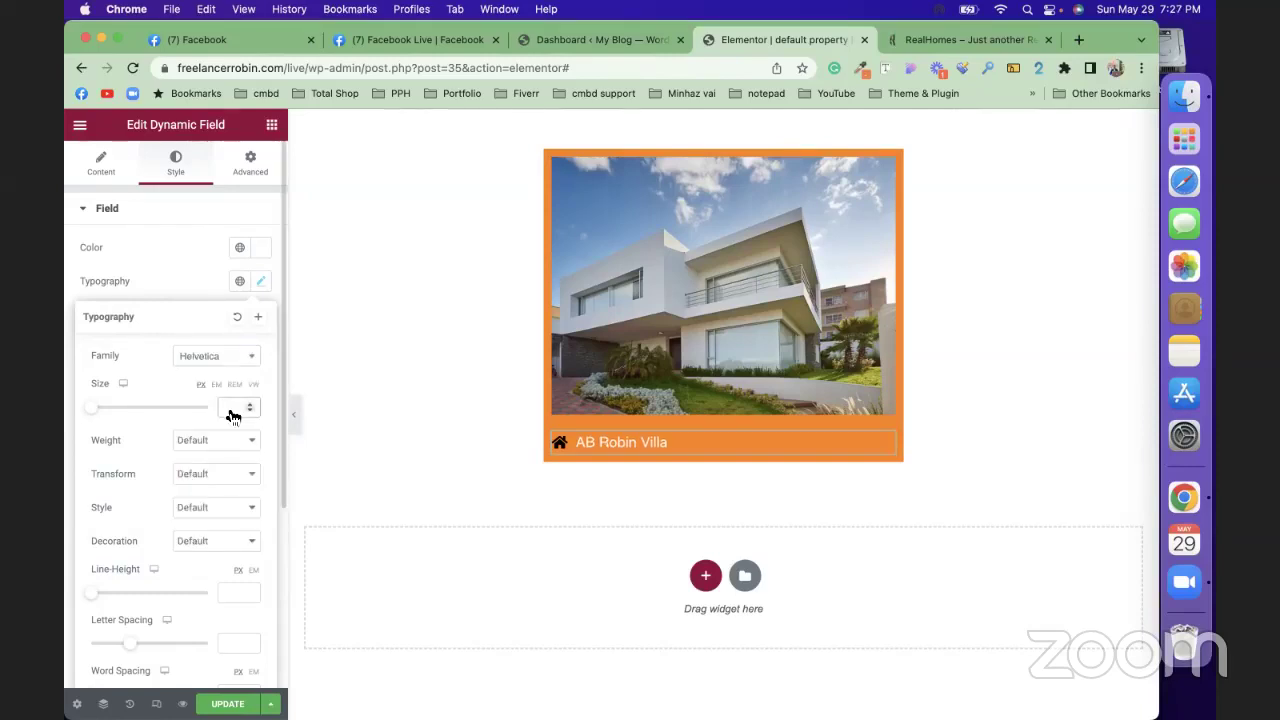
{"action": "type", "text": "2"}
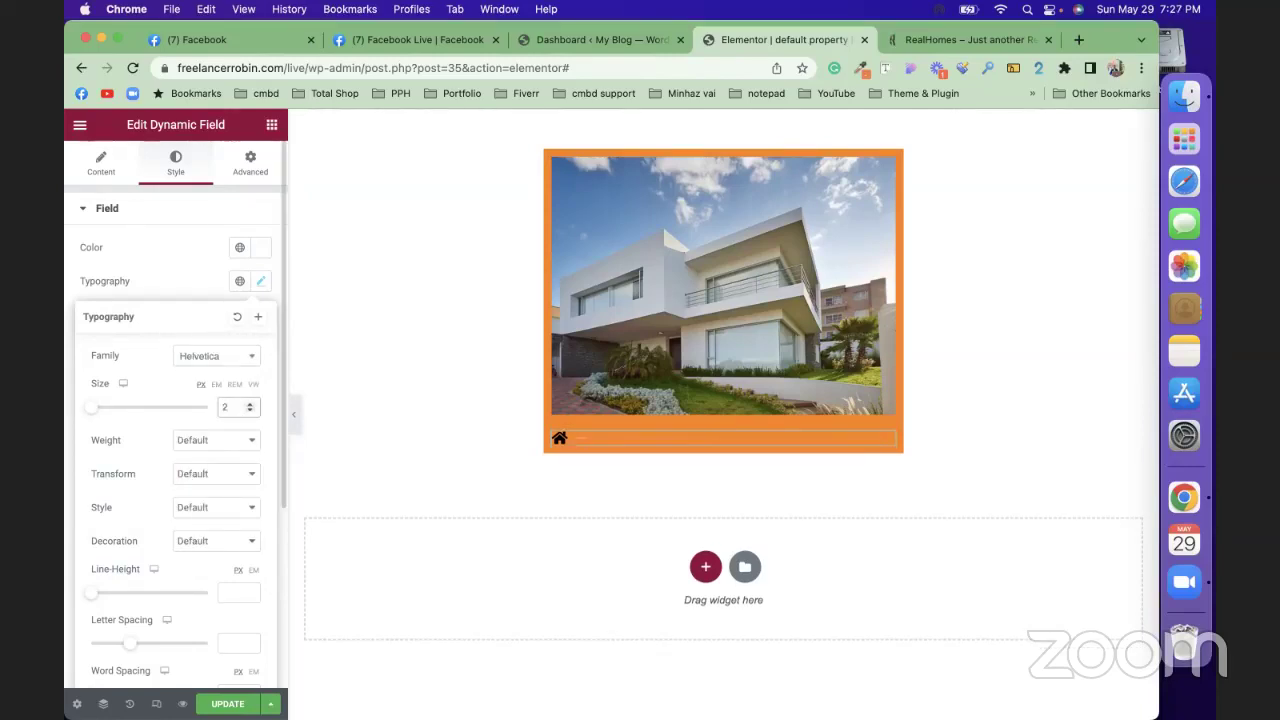
{"action": "type", "text": "2"}
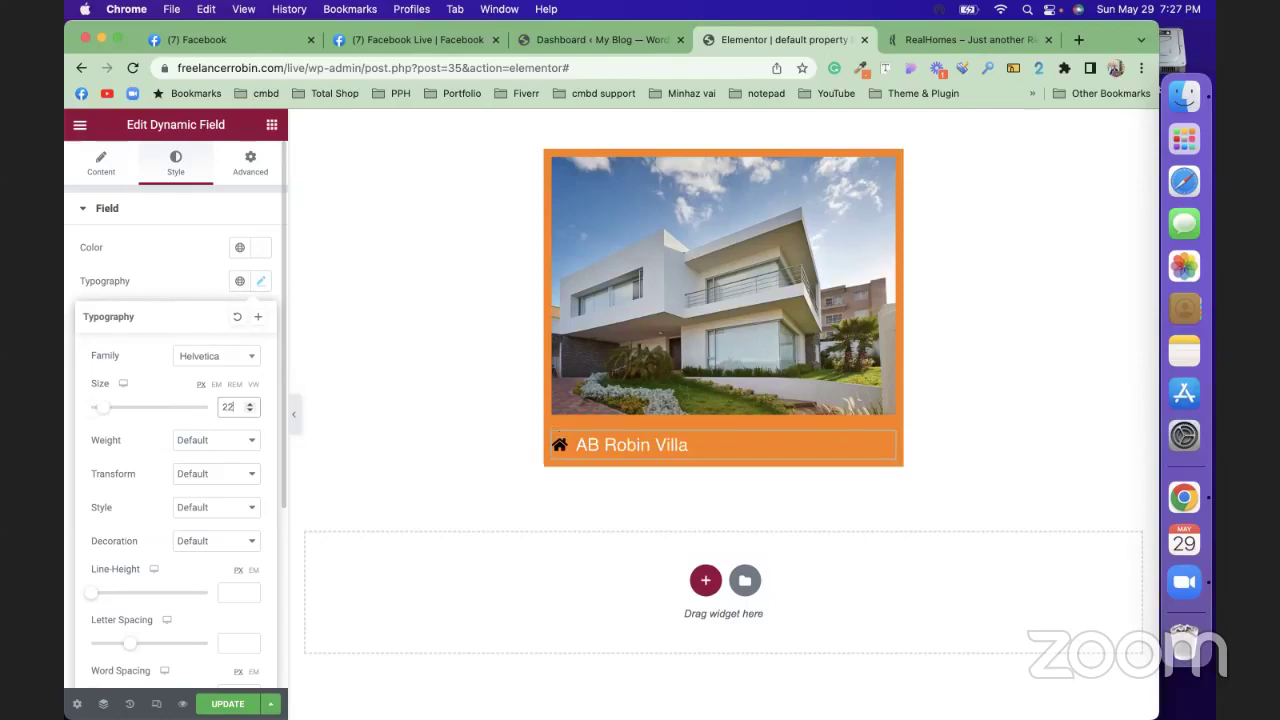
{"action": "left_click", "coordinate": [219, 441]}
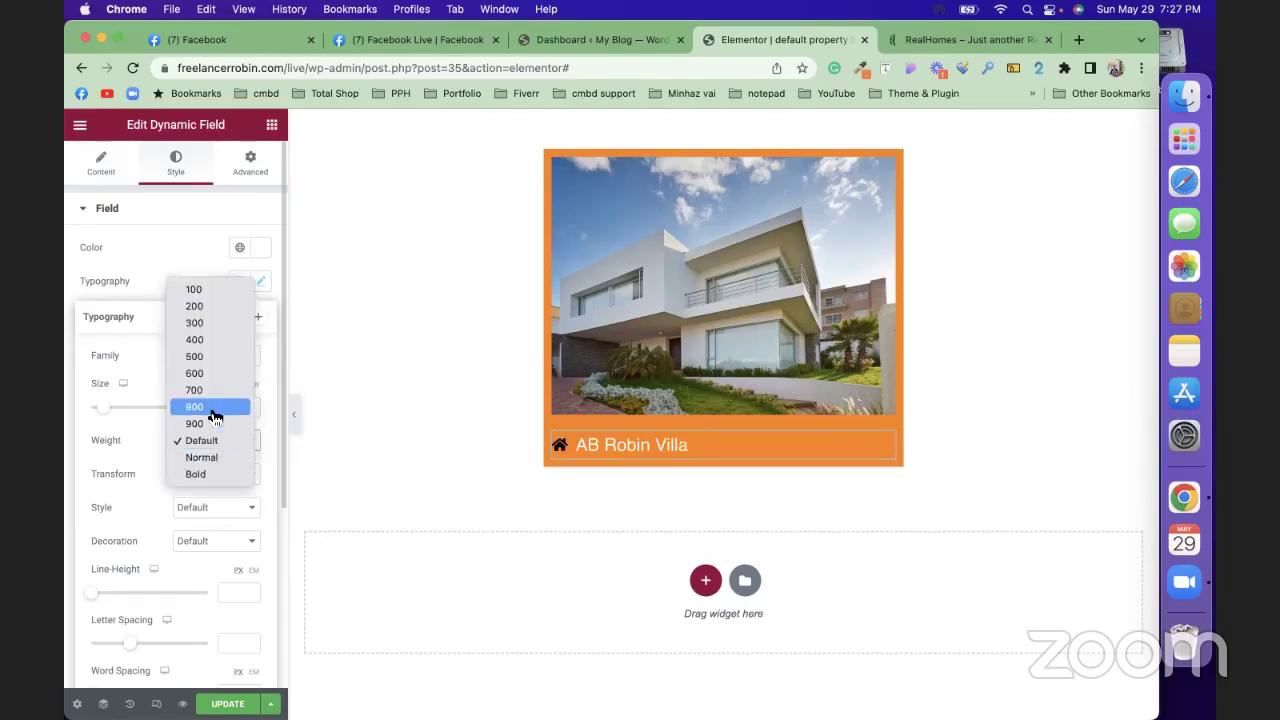
{"action": "left_click", "coordinate": [213, 407]}
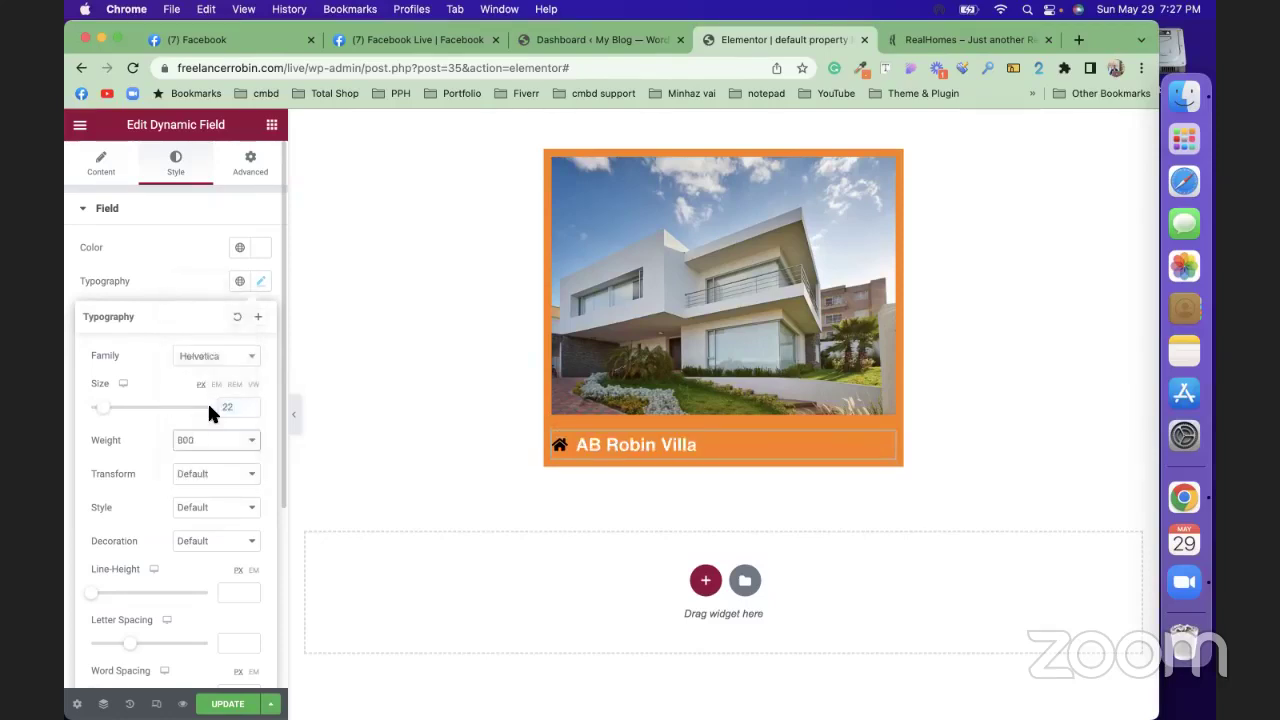
{"action": "left_click", "coordinate": [196, 254]}
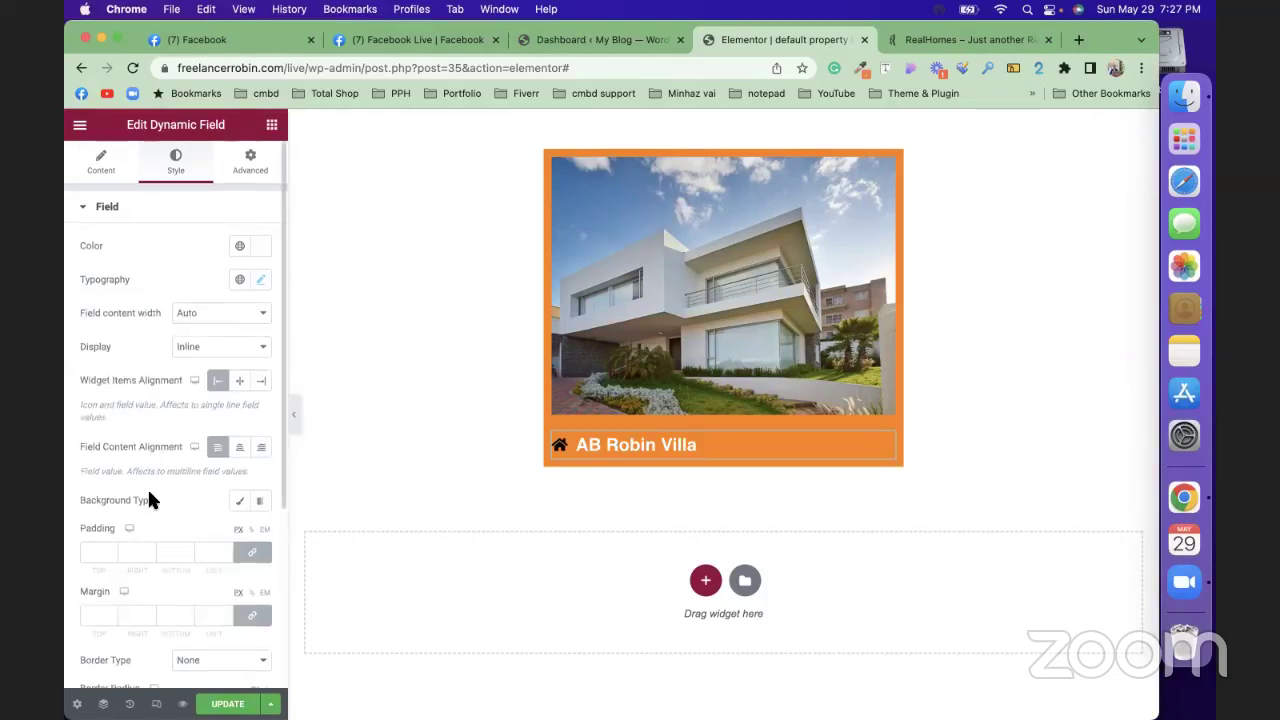
Step: Color the title field's home icon bright green
{"action": "scroll", "coordinate": [147, 487], "scroll_direction": "down", "scroll_amount": 5}
{"action": "left_click", "coordinate": [134, 537]}
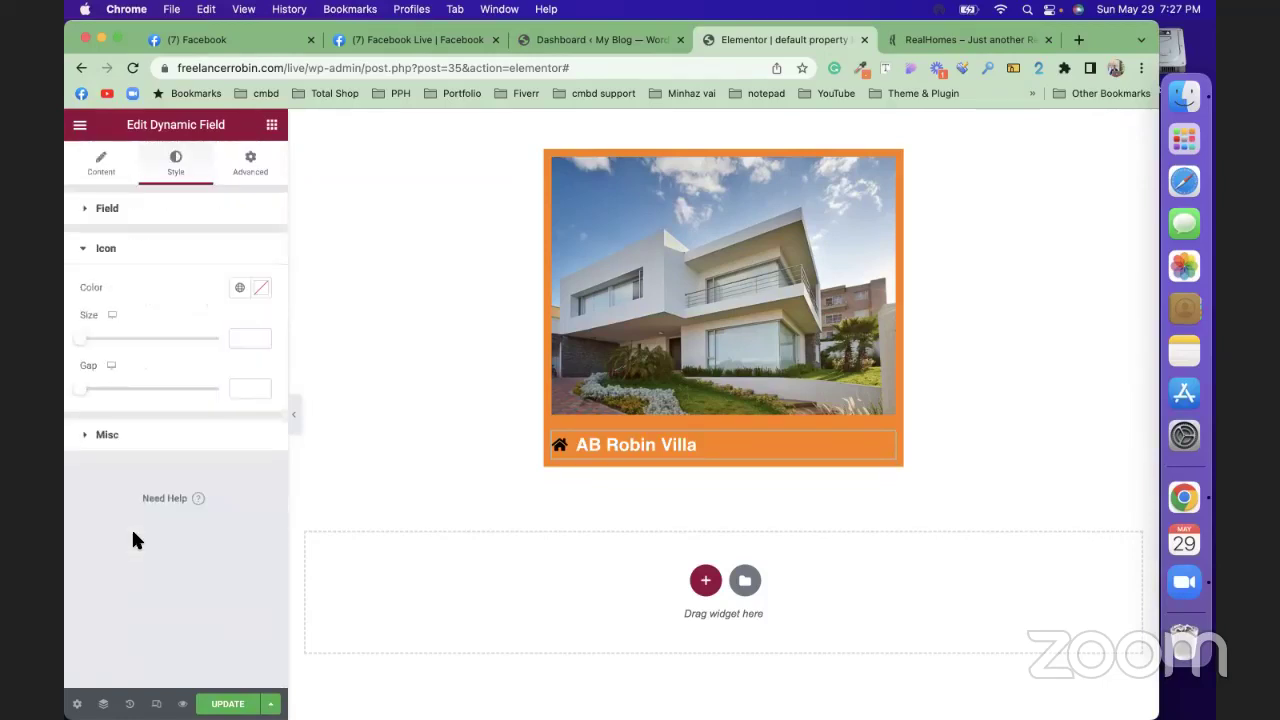
{"action": "left_click", "coordinate": [258, 287]}
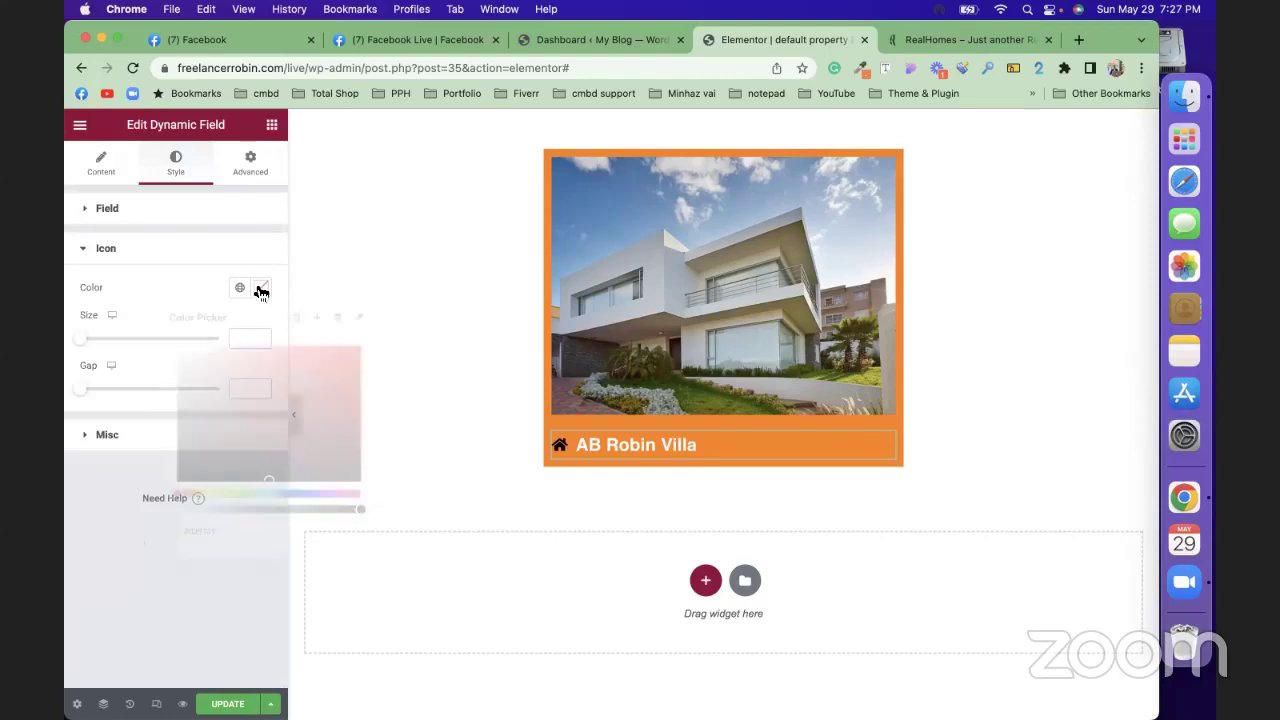
{"action": "left_click", "coordinate": [236, 494]}
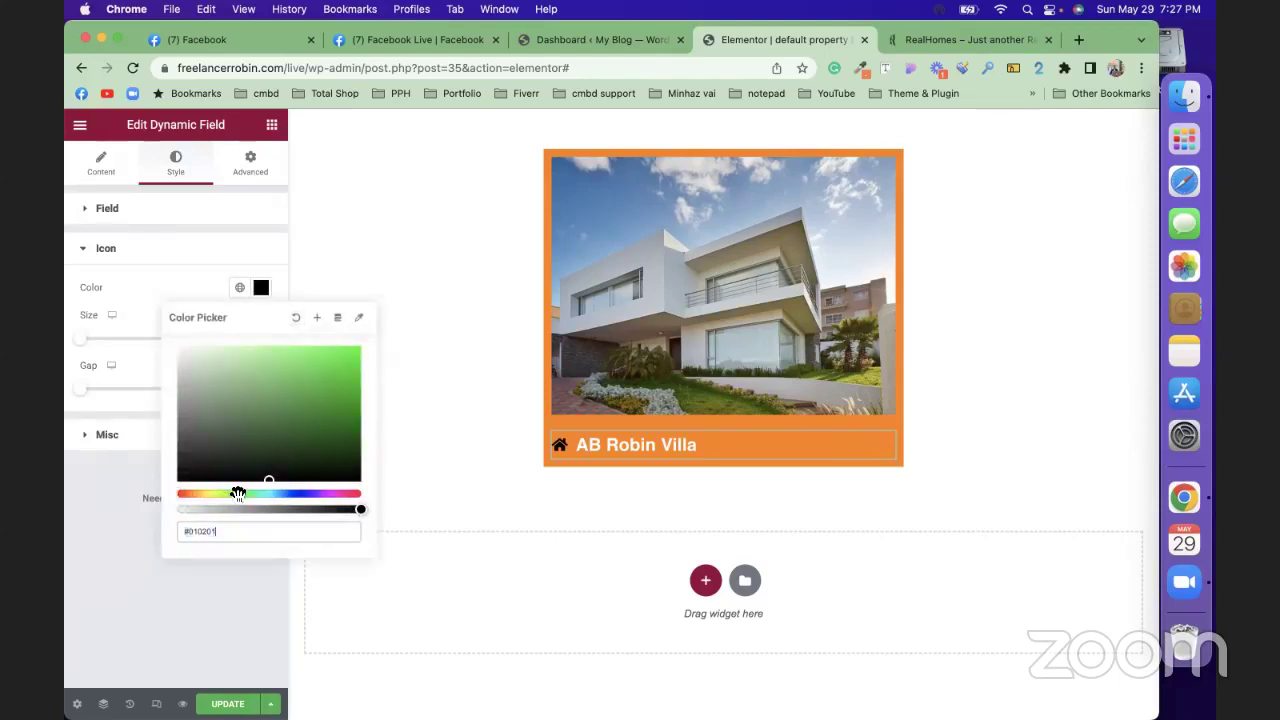
{"action": "left_click", "coordinate": [343, 401]}
{"action": "left_click_drag", "start_coordinate": [358, 399], "coordinate": [358, 355]}
Step: Add another Dynamic Field widget below the title on the property card
{"action": "left_click", "coordinate": [271, 130]}
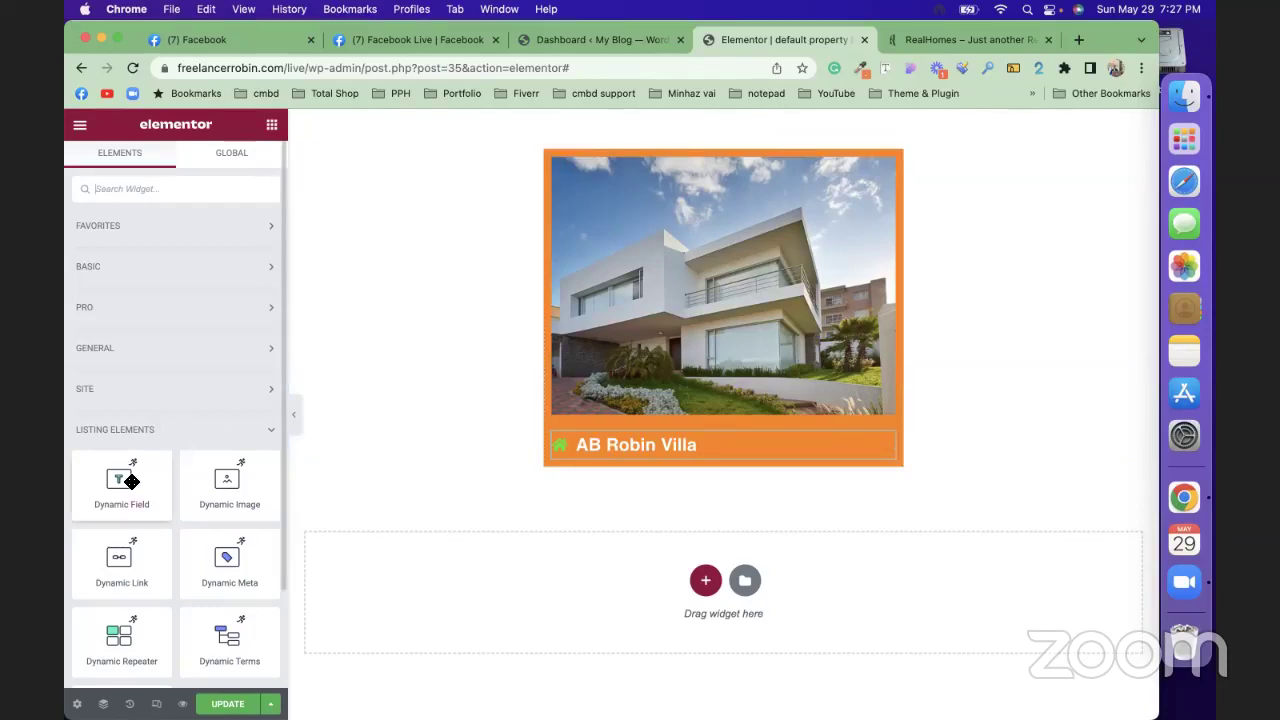
{"action": "left_click_drag", "start_coordinate": [133, 481], "coordinate": [687, 441]}
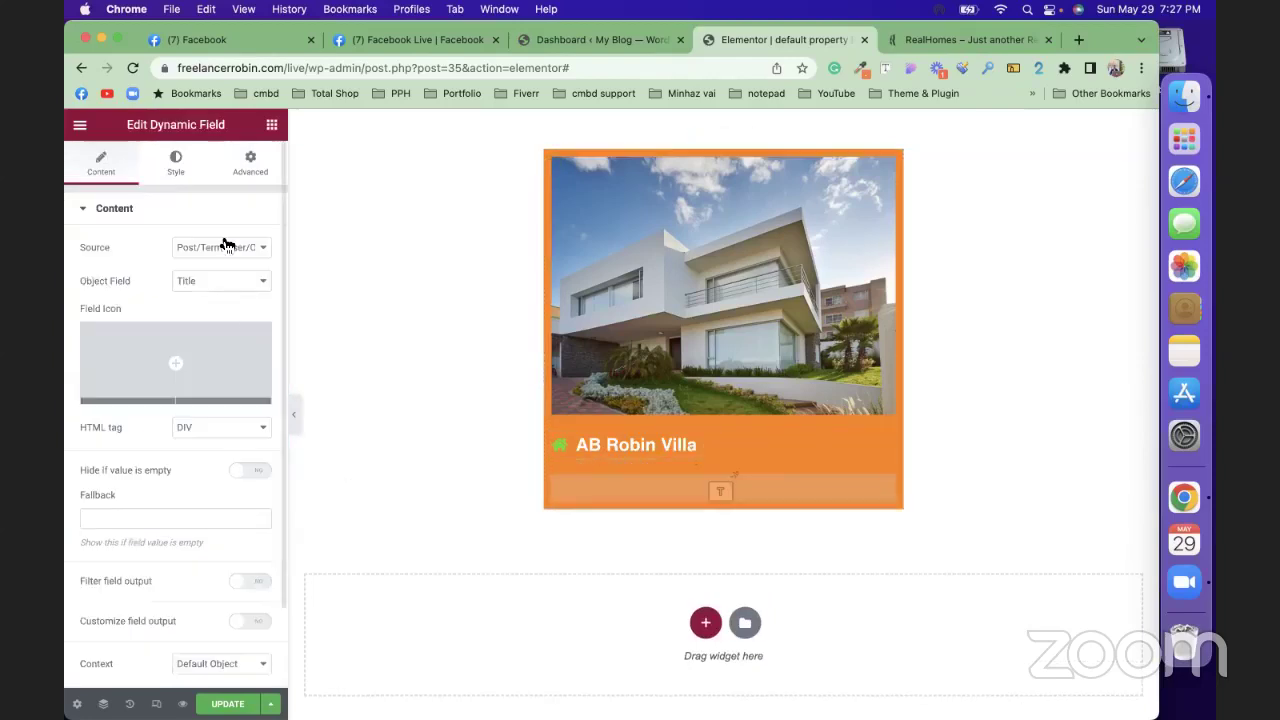
{"action": "left_click", "coordinate": [221, 281]}
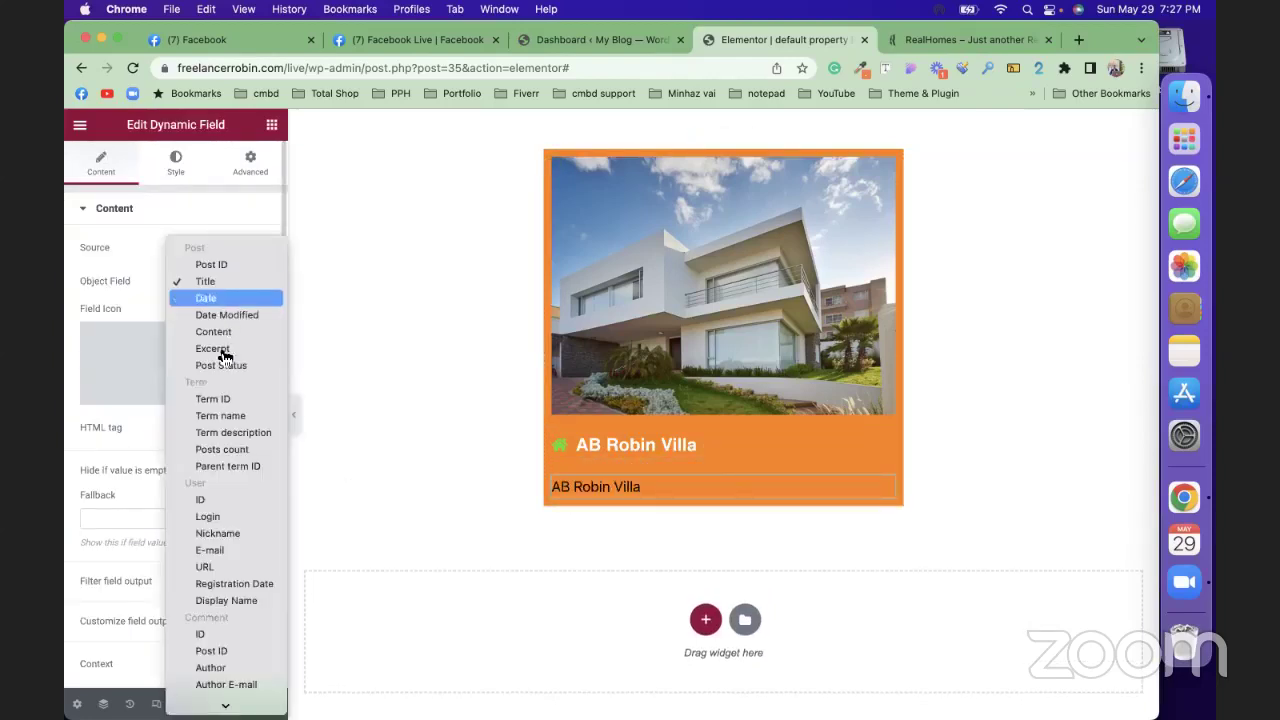
{"action": "scroll", "coordinate": [240, 495], "scroll_direction": "down", "scroll_amount": 5}
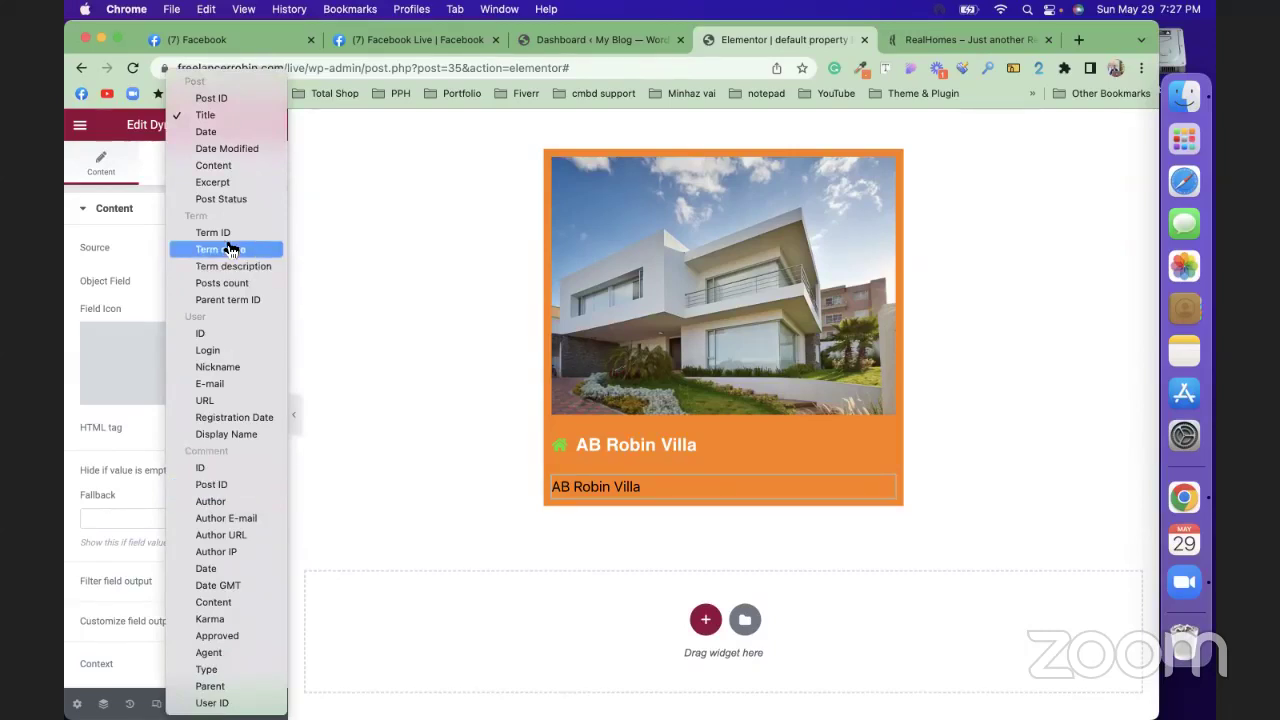
{"action": "left_click", "coordinate": [148, 237]}
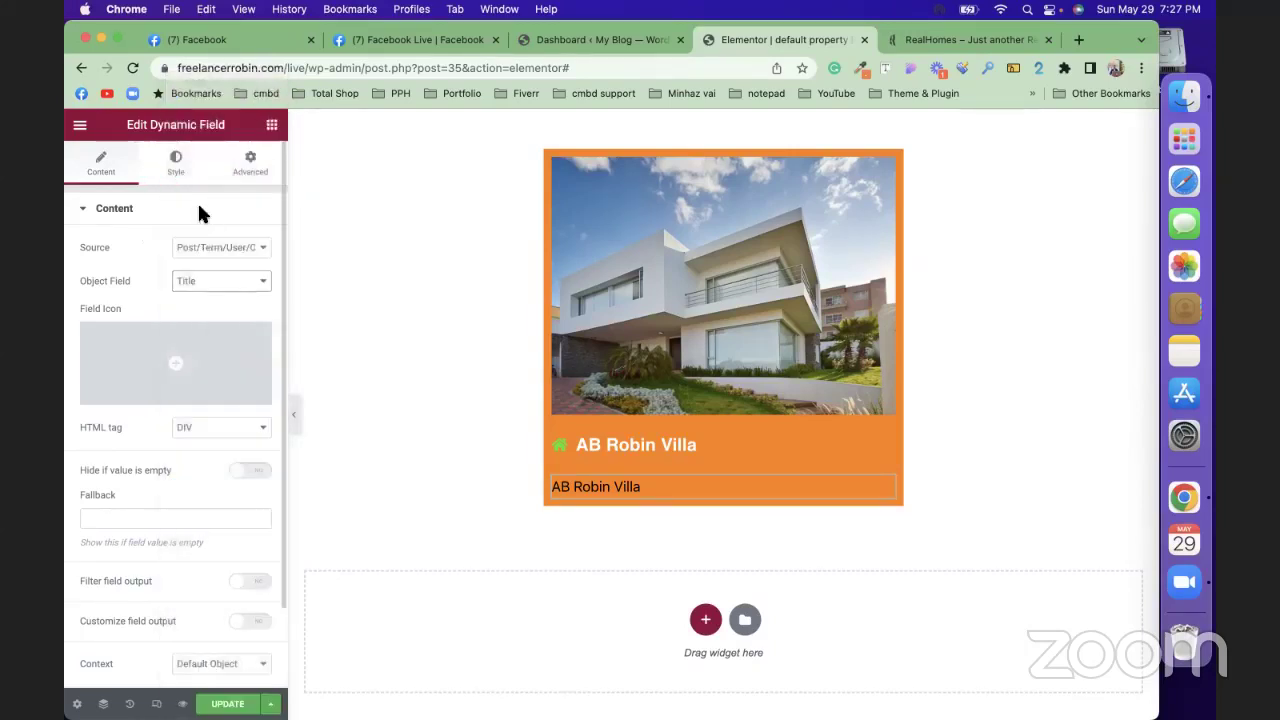
Step: Set the new field's source to Meta Data and its meta field to Location
{"action": "left_click", "coordinate": [229, 249]}
{"action": "left_click", "coordinate": [236, 266]}
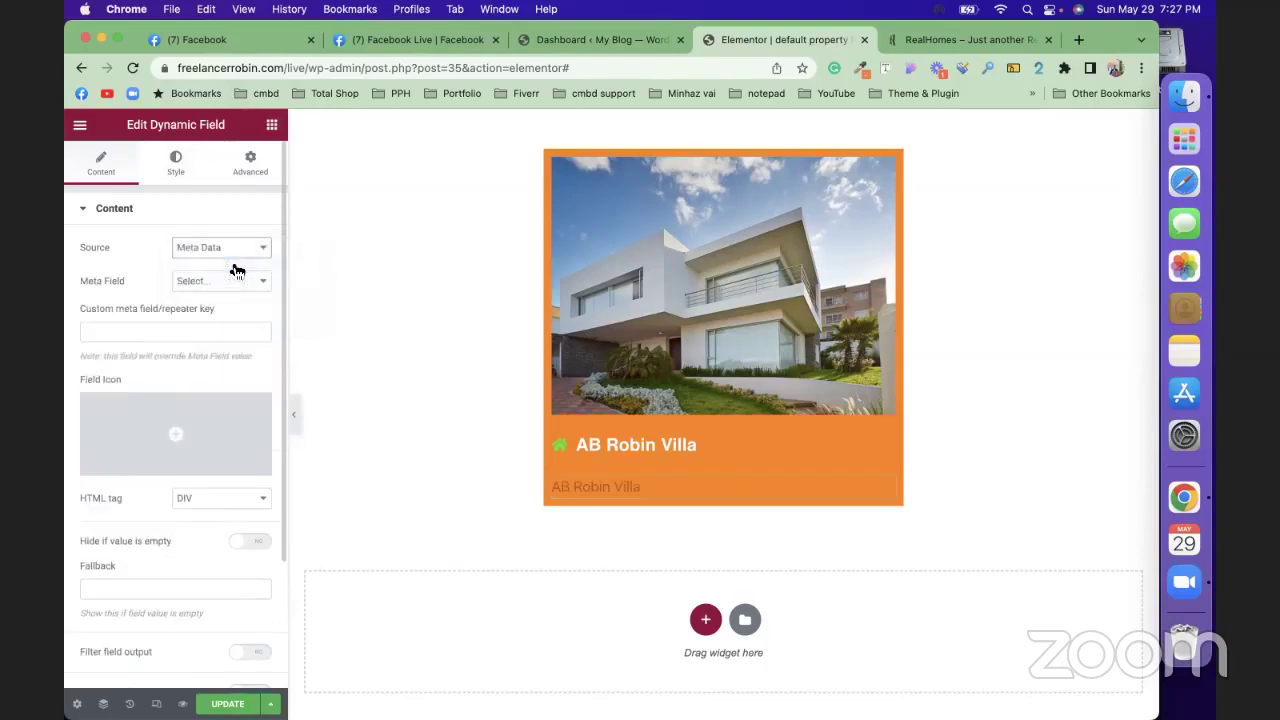
{"action": "left_click", "coordinate": [227, 284]}
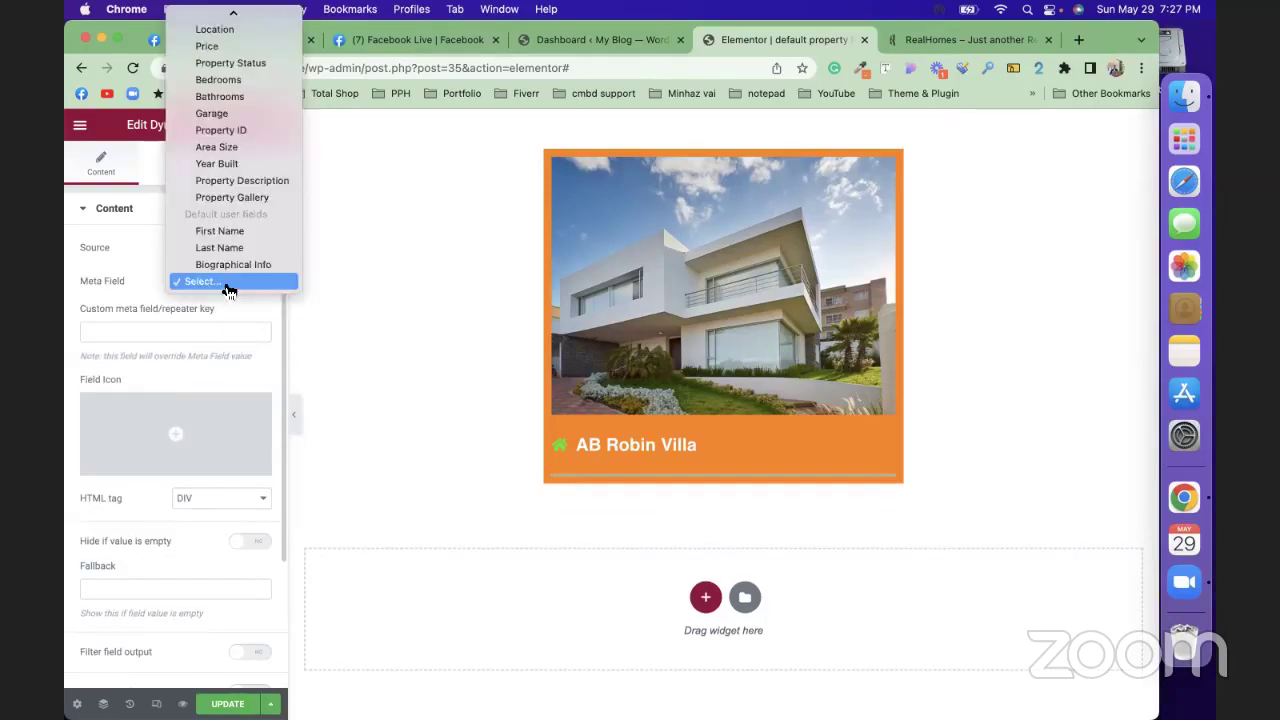
{"action": "scroll", "coordinate": [250, 108], "scroll_direction": "up", "scroll_amount": 3}
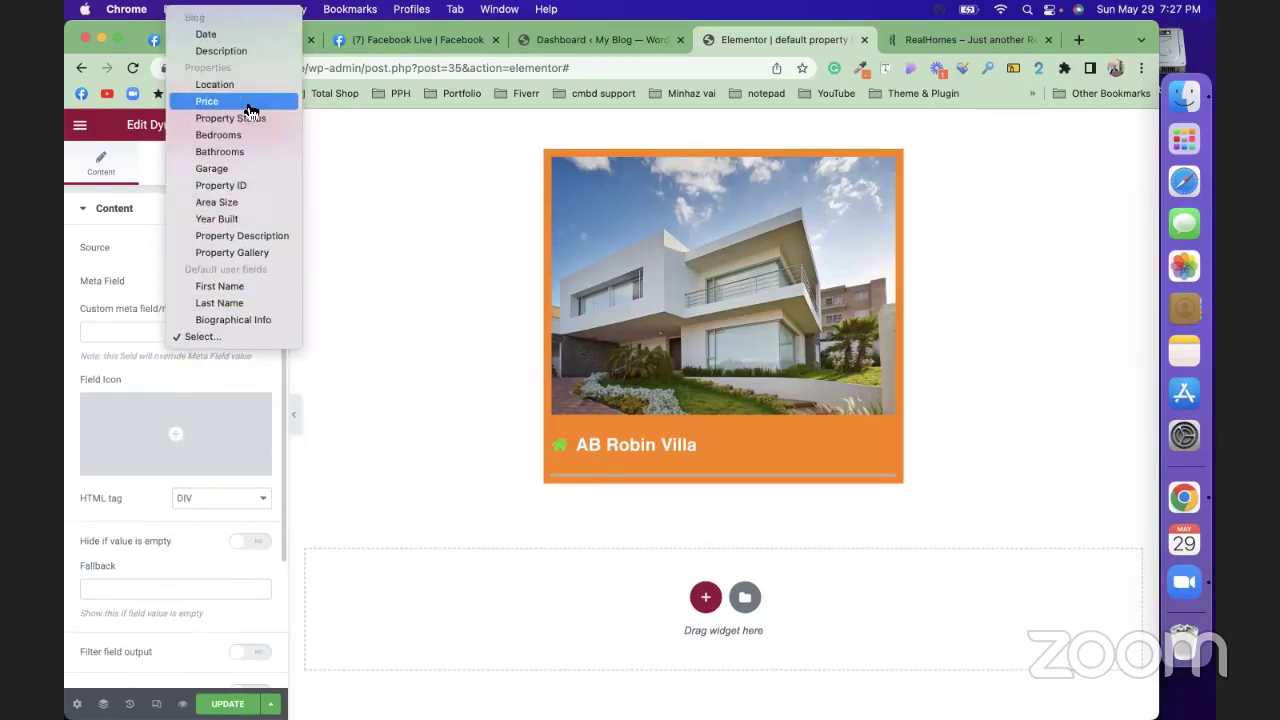
{"action": "left_click", "coordinate": [241, 86]}
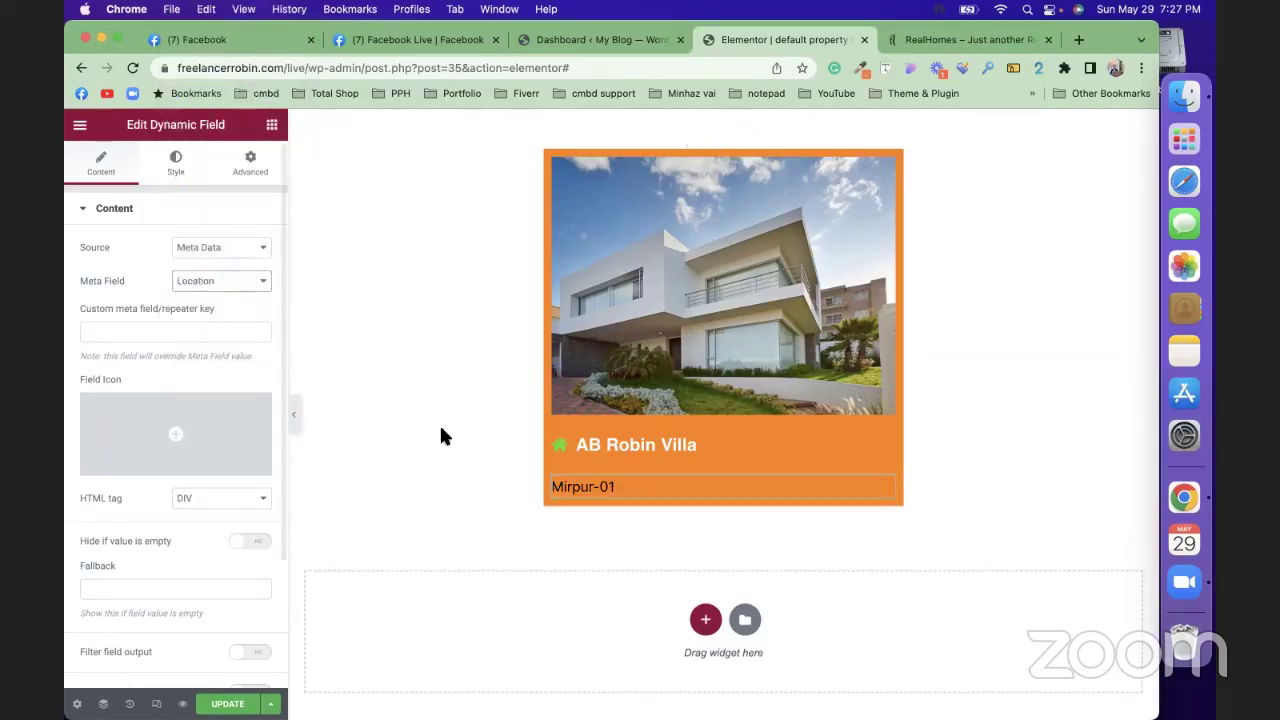
Step: Find a map icon in the icon library and insert the solid map marker as the location field's icon
{"action": "mouse_move", "coordinate": [160, 430]}
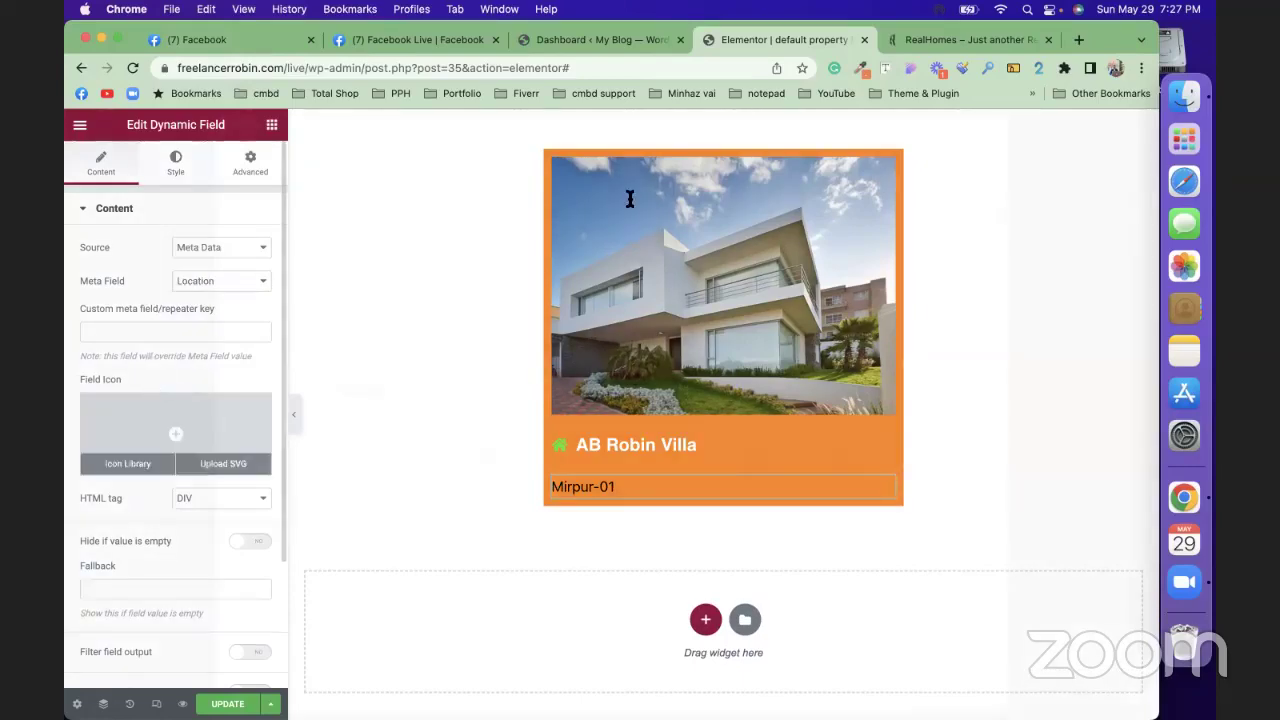
{"action": "type", "text": "map"}
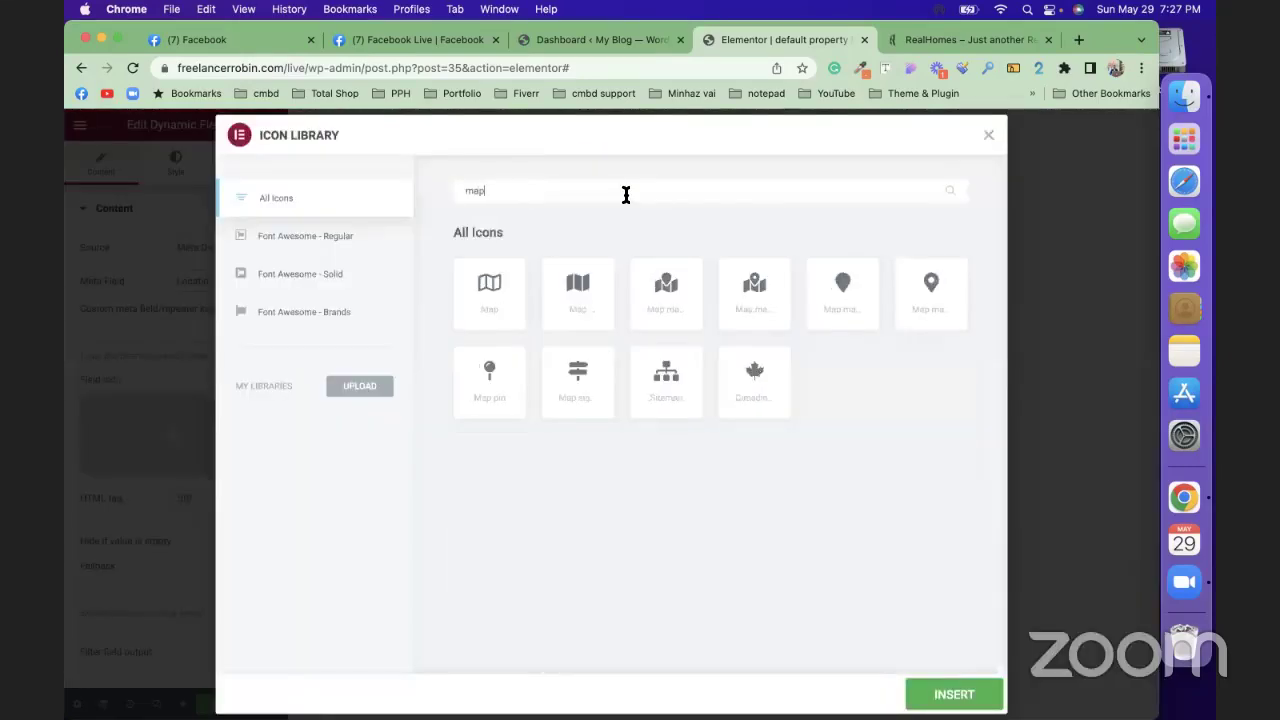
{"action": "left_click", "coordinate": [855, 302]}
{"action": "left_click", "coordinate": [952, 694]}
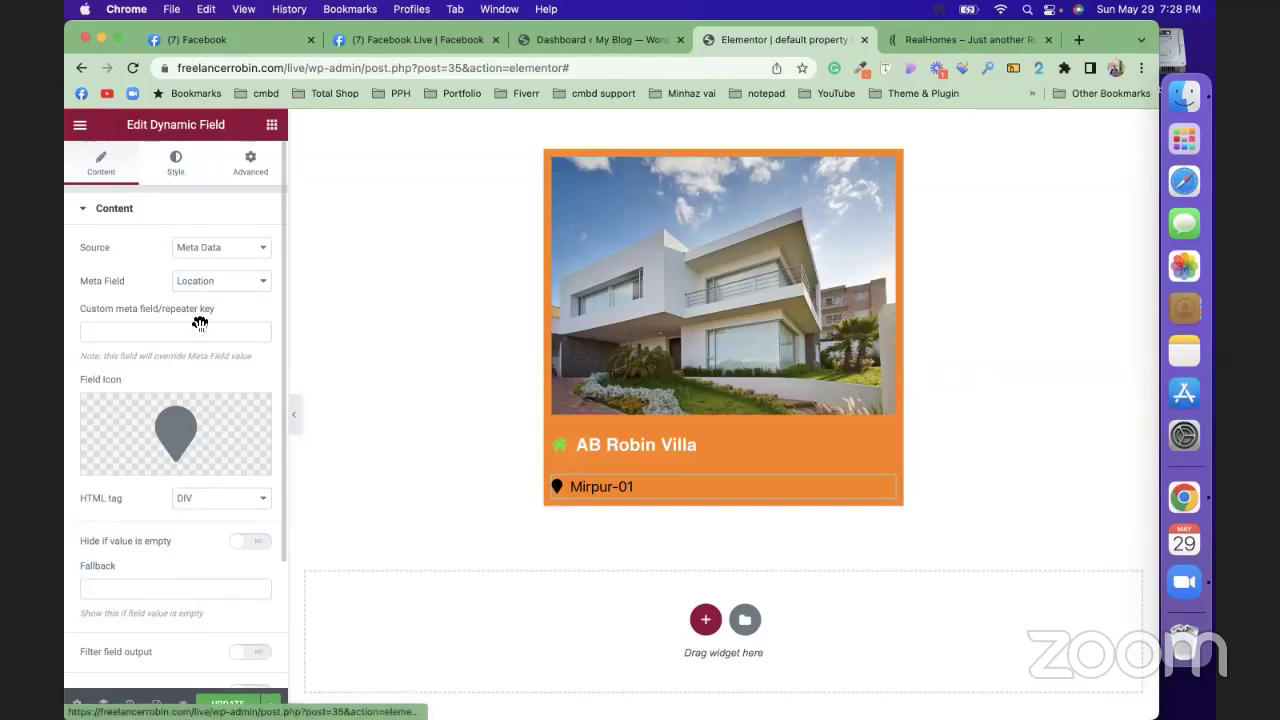
Step: Color the location field's text white (#FFFFFF) and its marker icon bright green (#79FF00)
{"action": "left_click", "coordinate": [175, 163]}
{"action": "left_click", "coordinate": [260, 247]}
{"action": "left_click", "coordinate": [181, 311]}
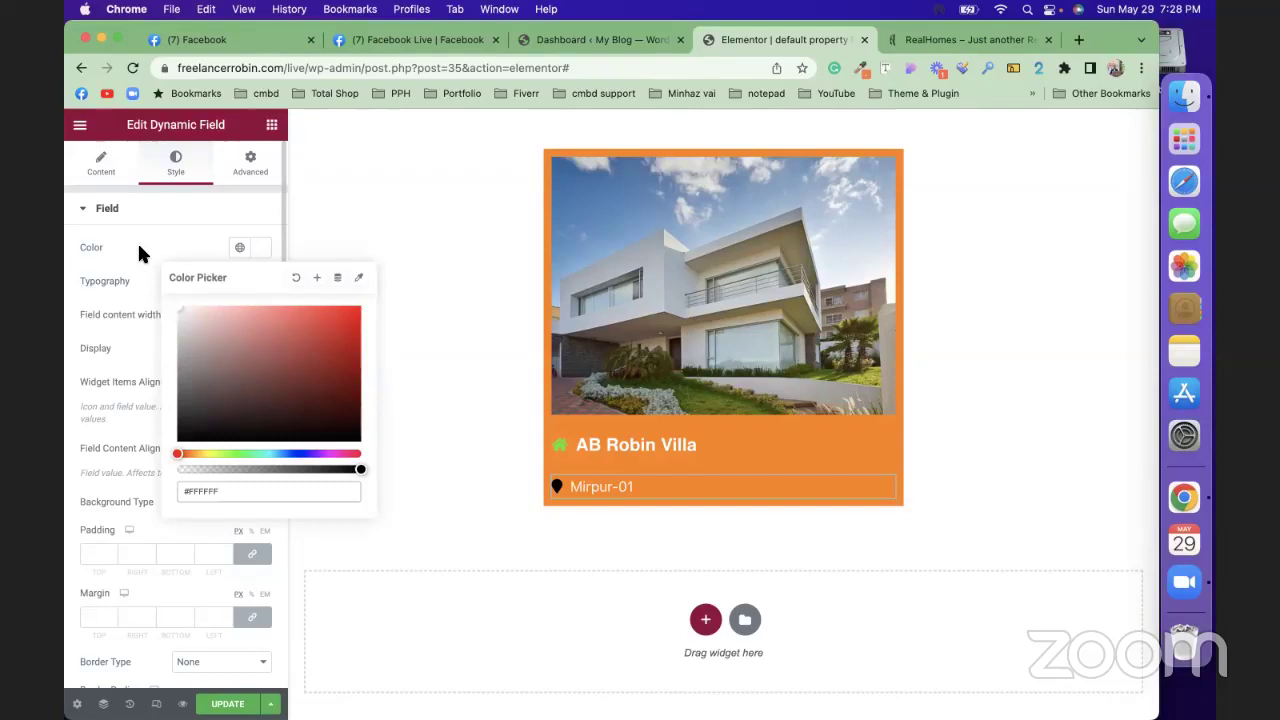
{"action": "left_click", "coordinate": [307, 169]}
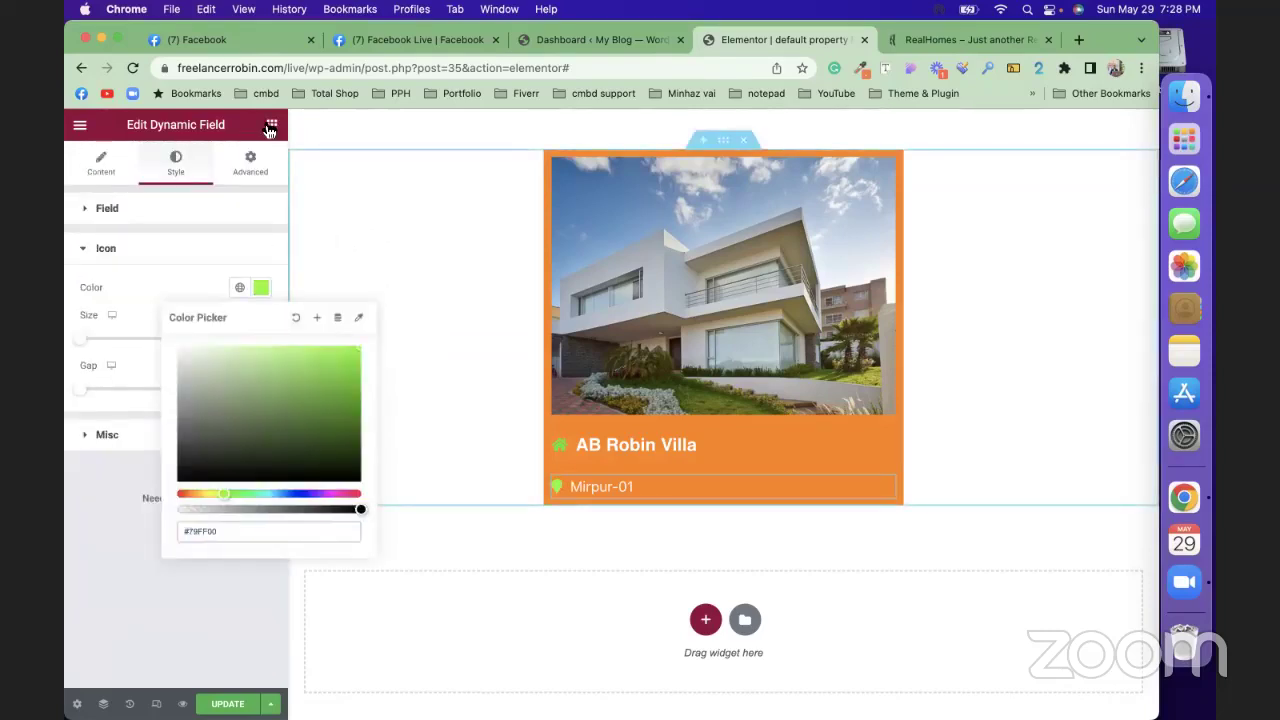
Step: Try adding a Dynamic Field below the location with source Meta Data and meta field Property Description
{"action": "left_click", "coordinate": [271, 127]}
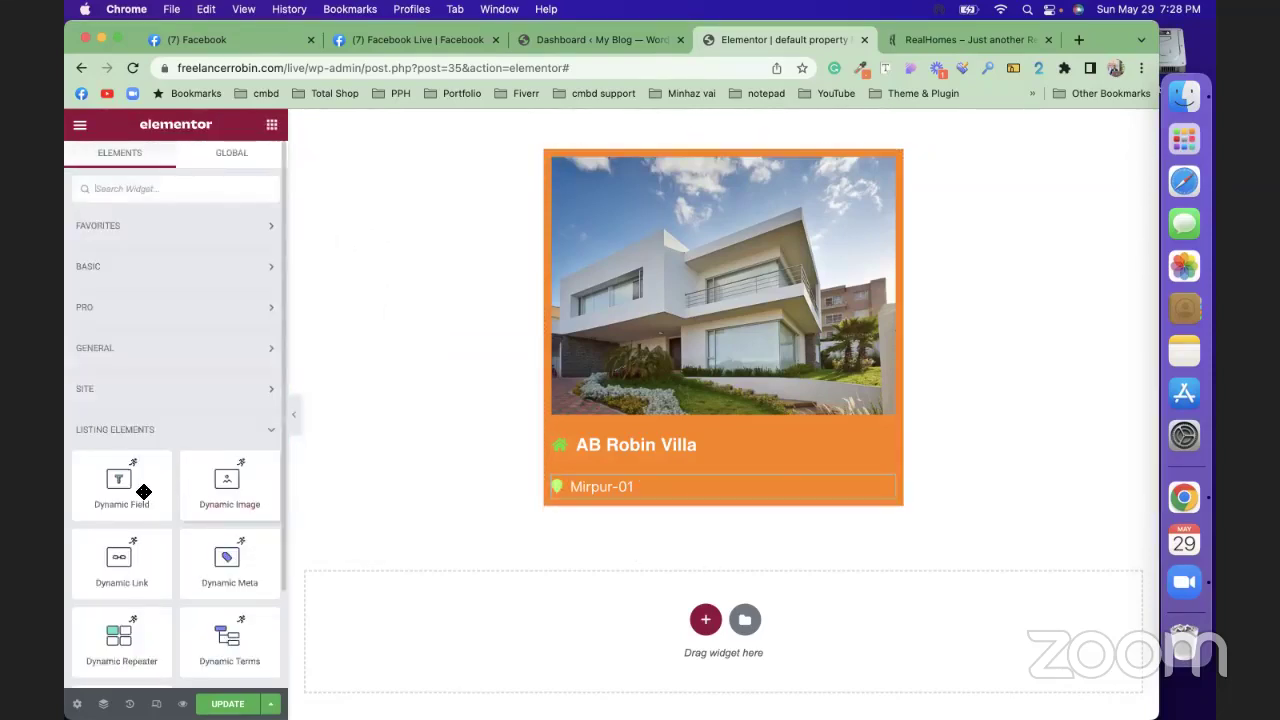
{"action": "left_click_drag", "start_coordinate": [144, 491], "coordinate": [691, 484]}
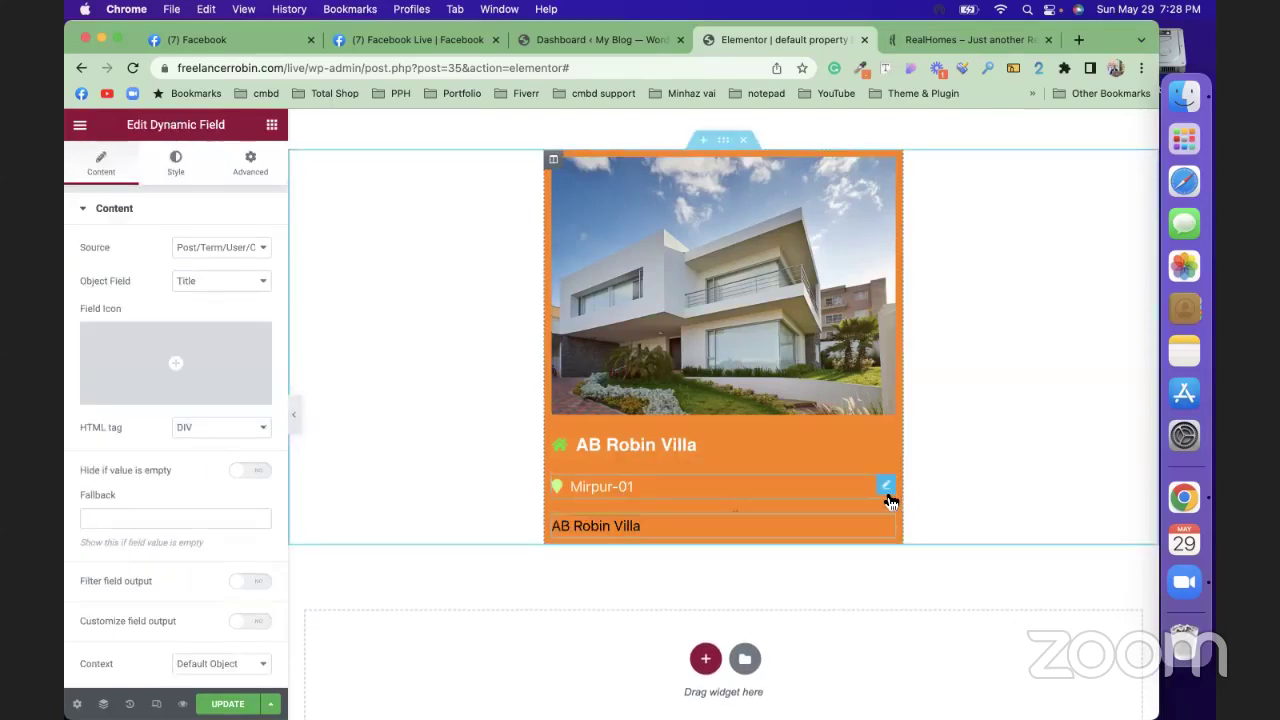
{"action": "left_click", "coordinate": [232, 252]}
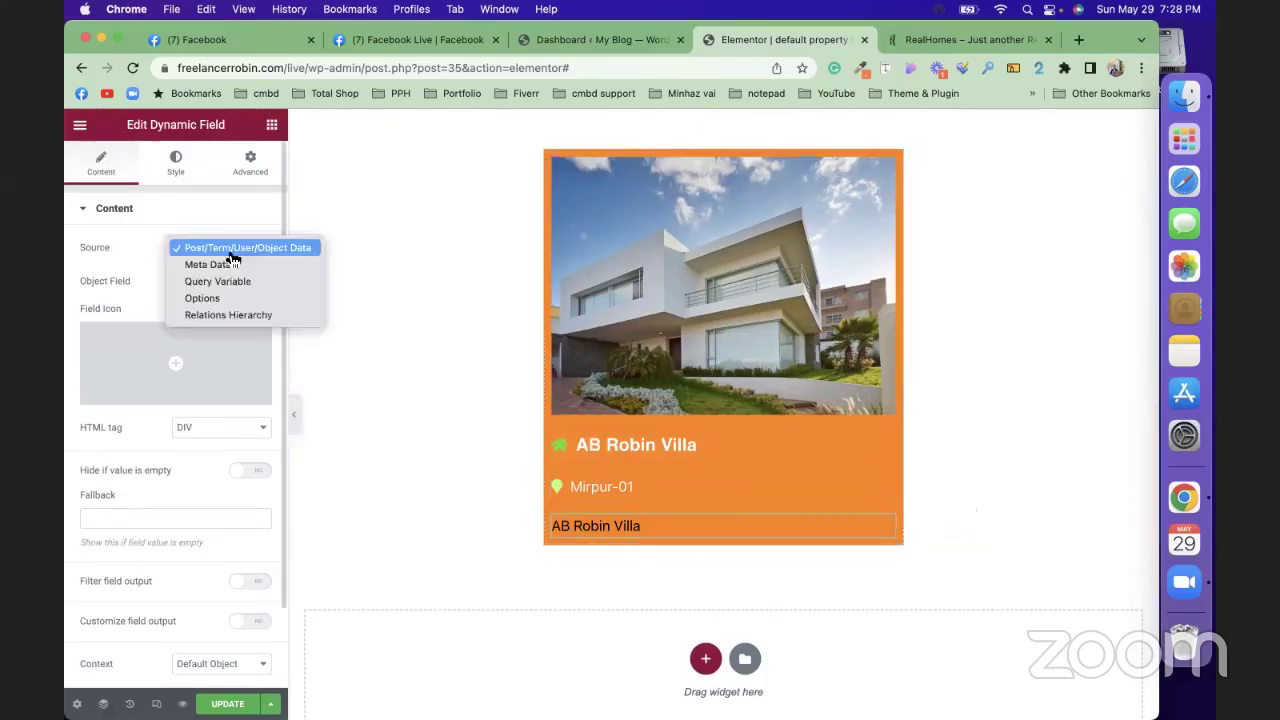
{"action": "left_click", "coordinate": [233, 263]}
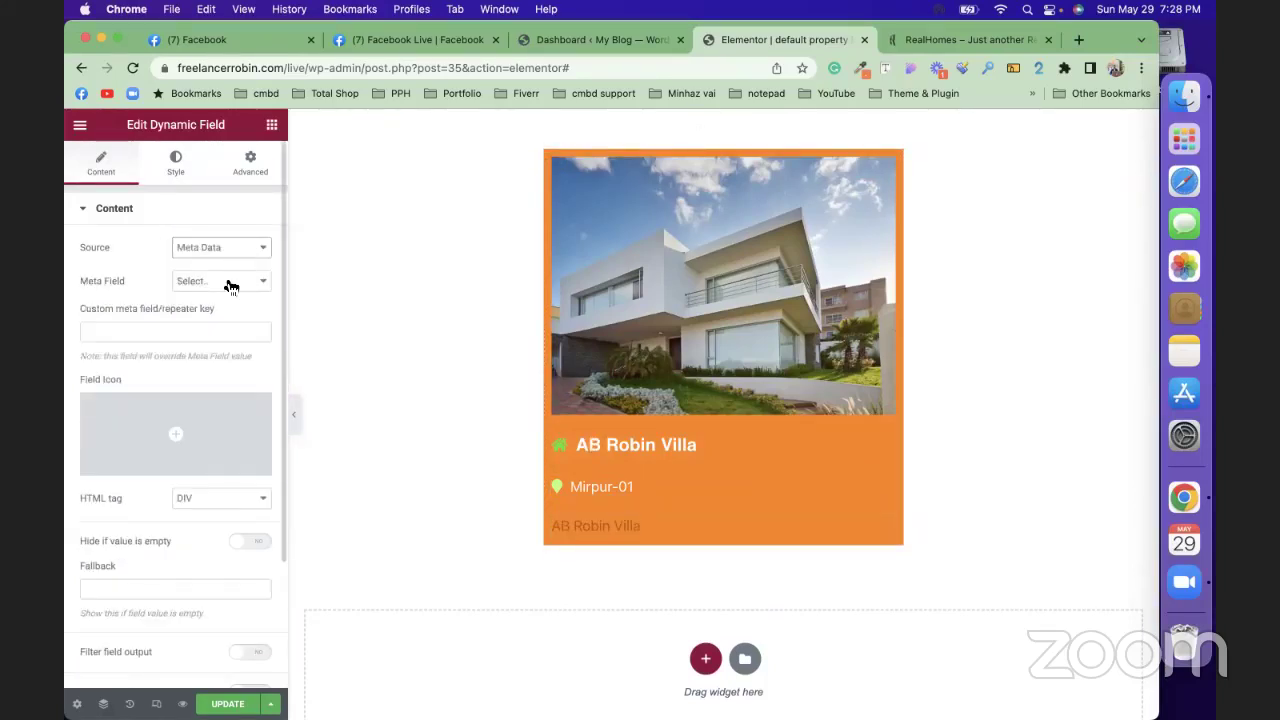
{"action": "left_click", "coordinate": [231, 285]}
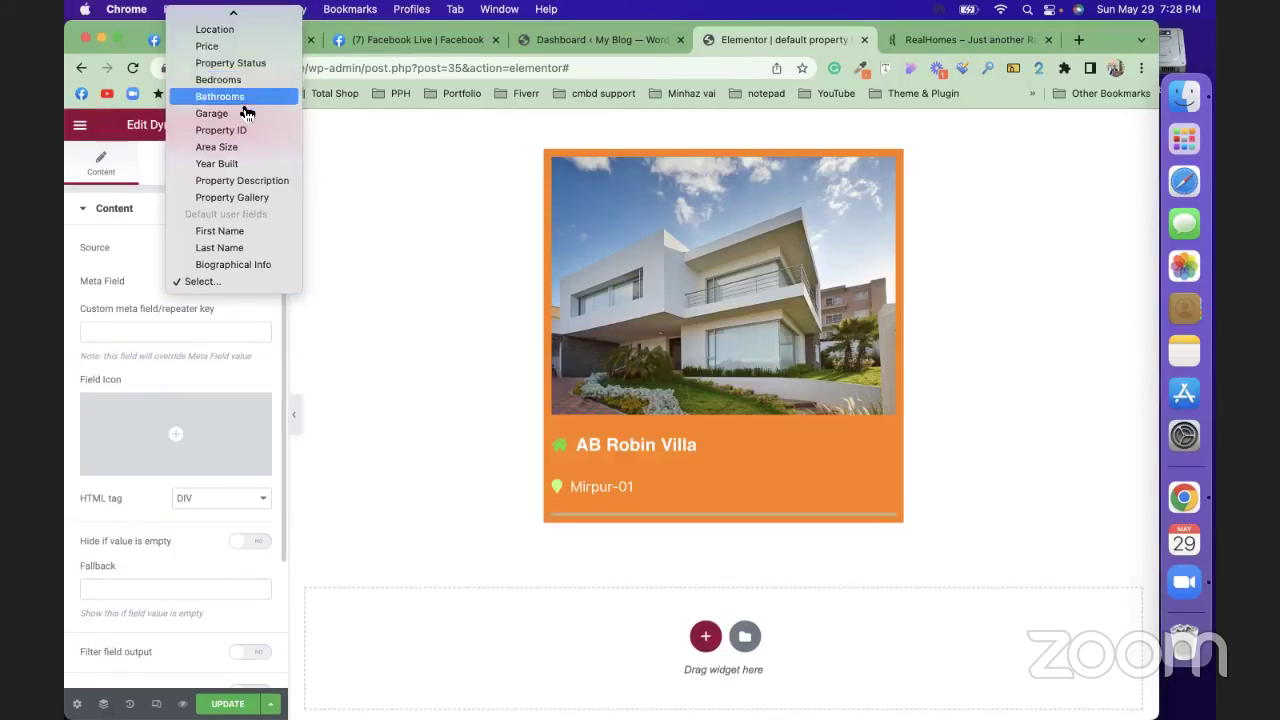
{"action": "left_click", "coordinate": [244, 181]}
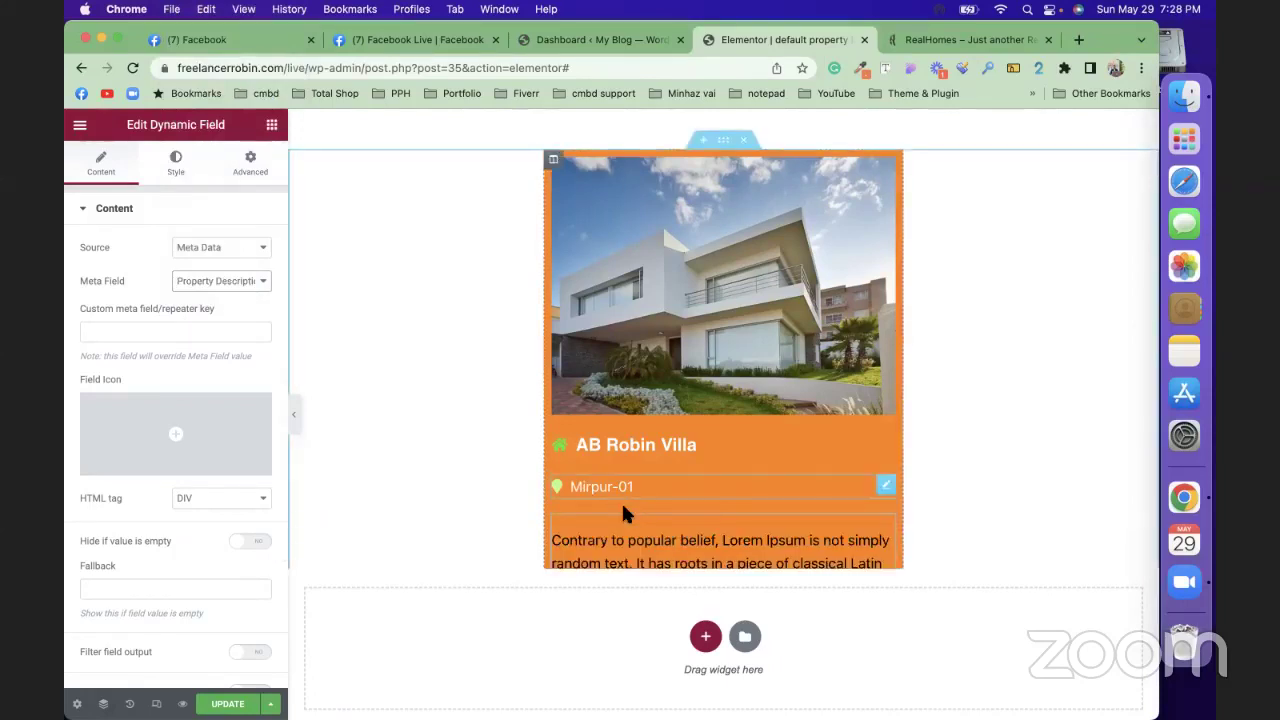
Step: Delete the property description field from the card and save the listing template
{"action": "scroll", "coordinate": [141, 450], "scroll_direction": "down", "scroll_amount": 3}
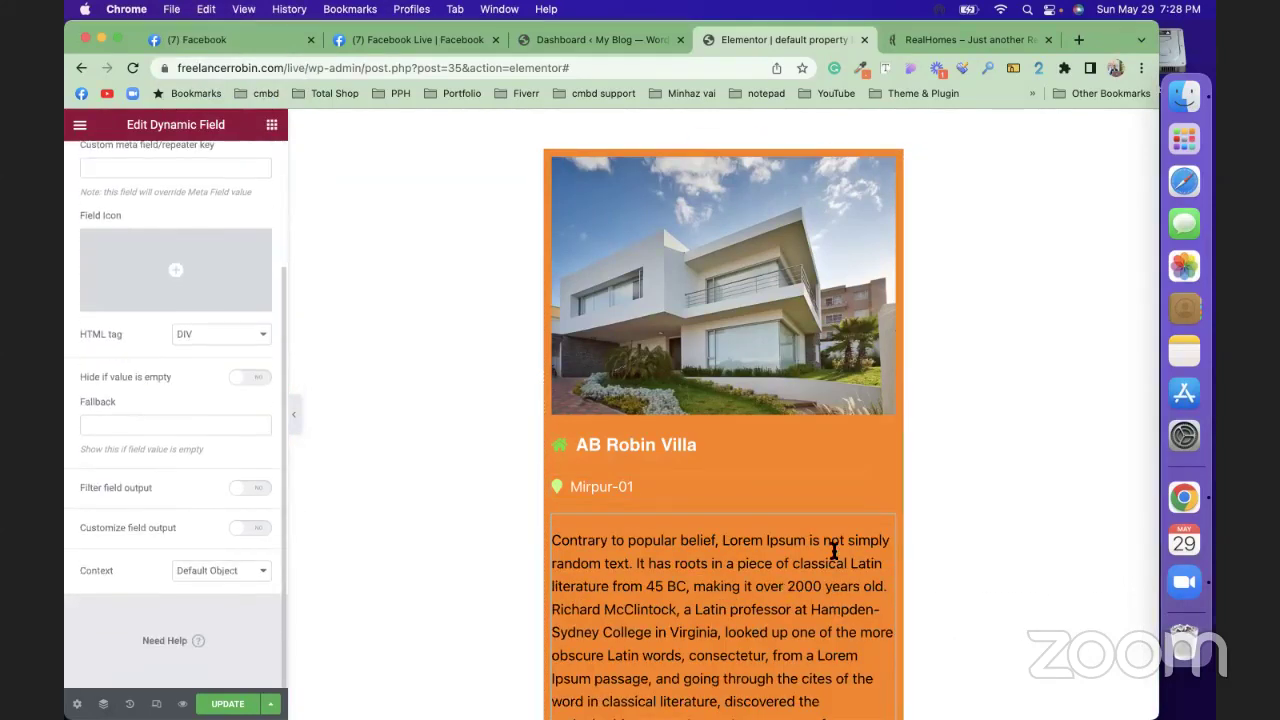
{"action": "right_click", "coordinate": [884, 534]}
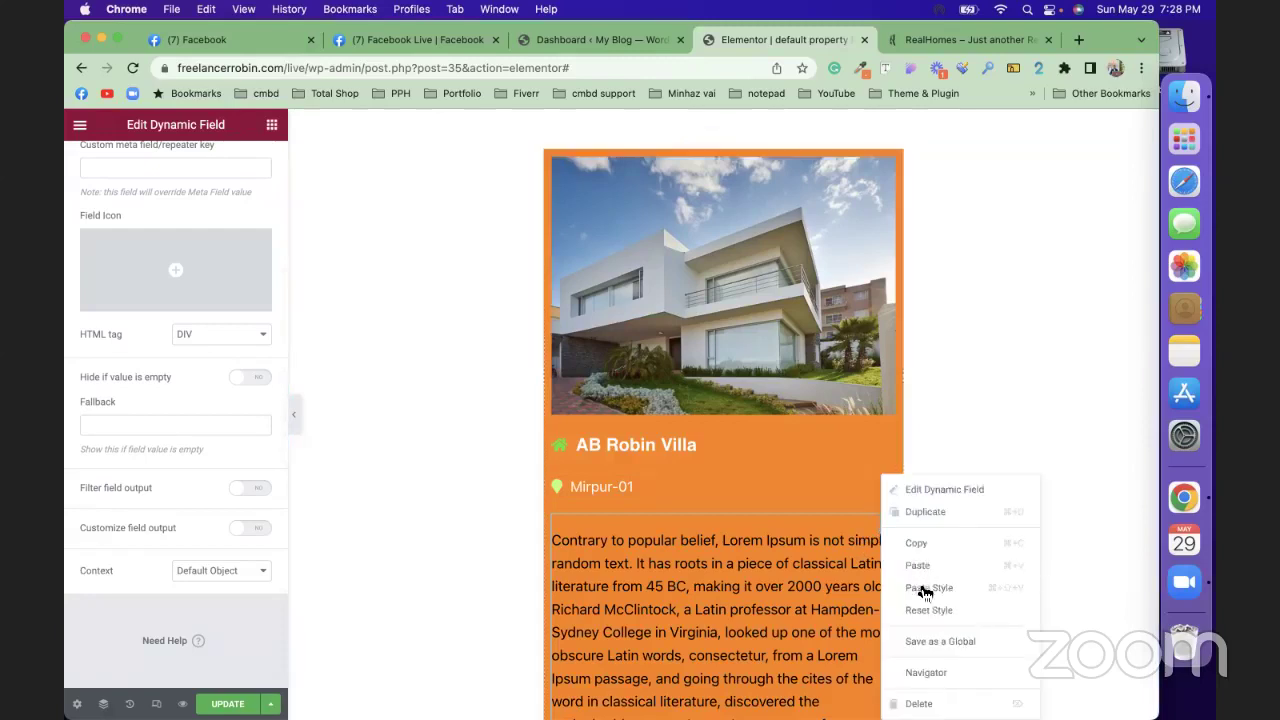
{"action": "left_click", "coordinate": [926, 704]}
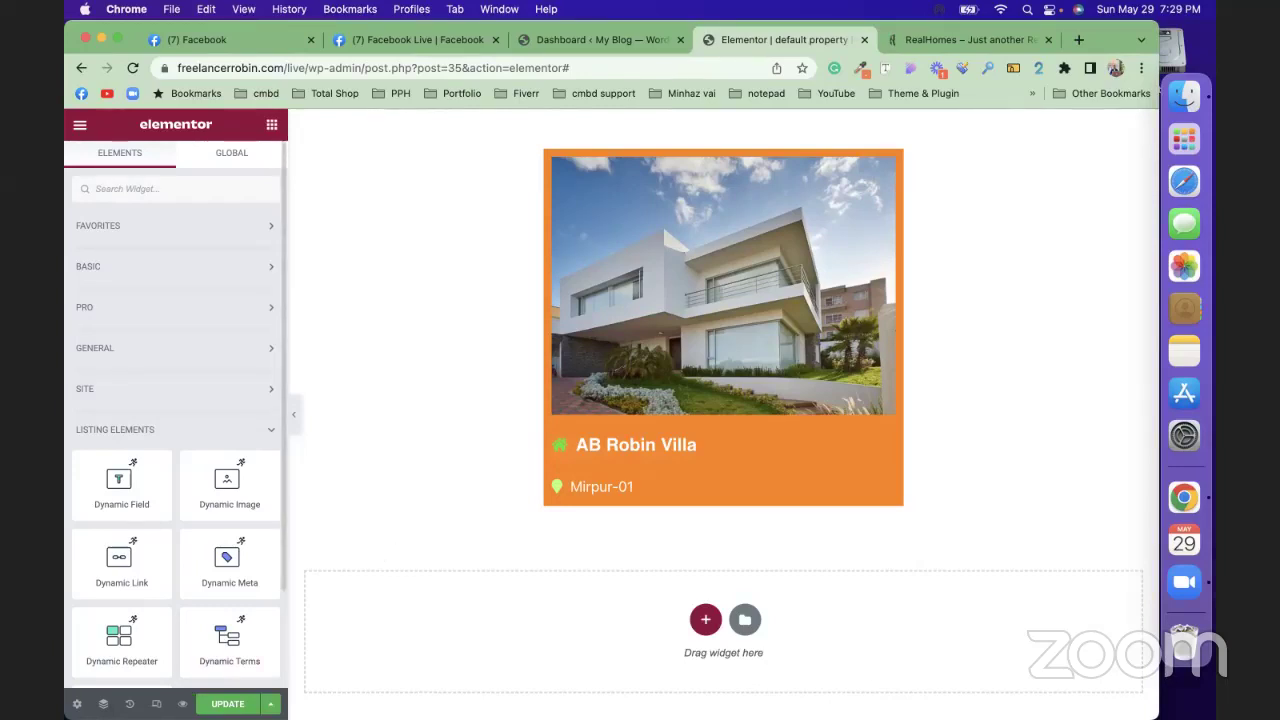
{"action": "left_click", "coordinate": [228, 704]}
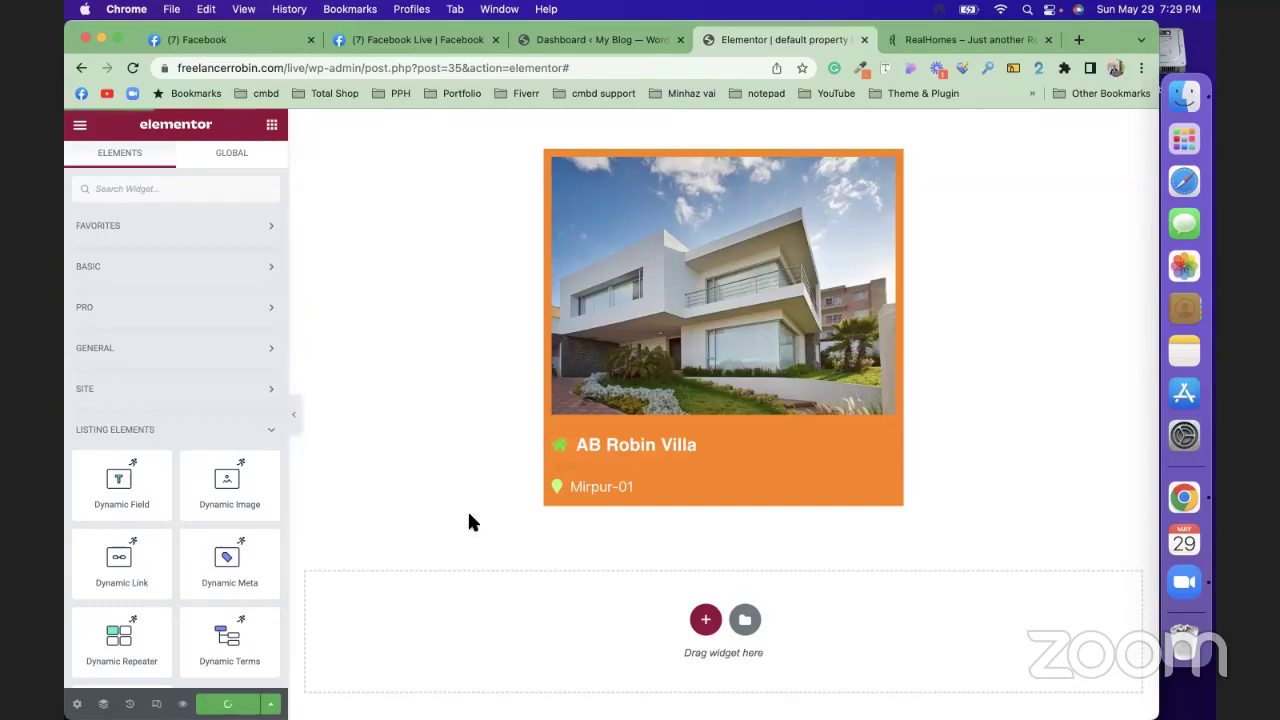
Step: Switch to the WordPress dashboard and open the Glossaries section of JetEngine
{"action": "left_click", "coordinate": [590, 39]}
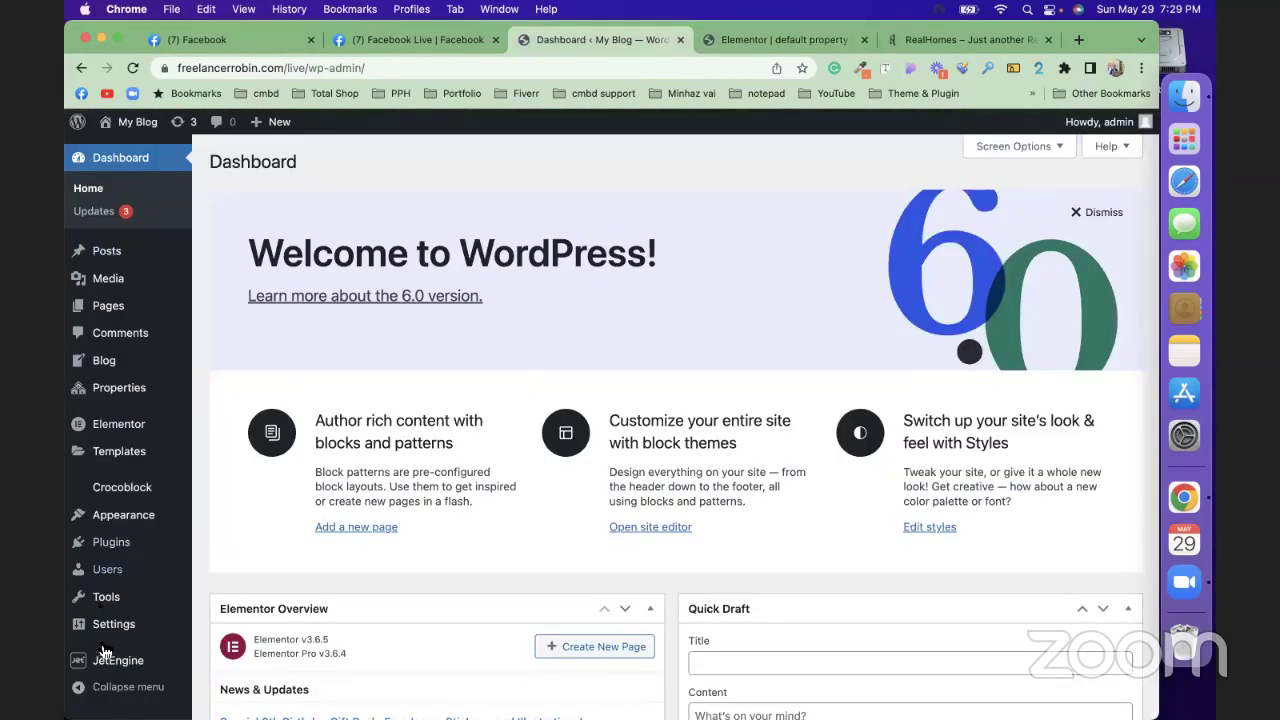
{"action": "scroll", "coordinate": [110, 663], "scroll_direction": "down", "scroll_amount": 1}
{"action": "mouse_move", "coordinate": [110, 663]}
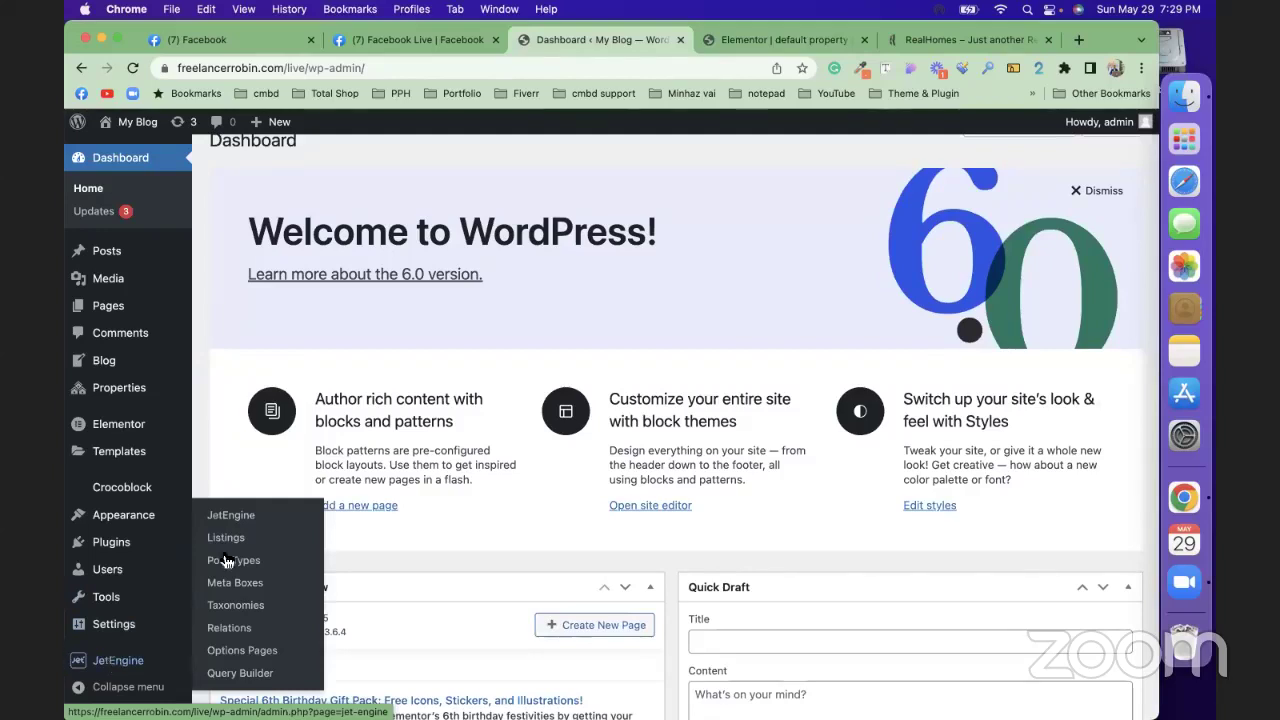
{"action": "left_click", "coordinate": [238, 525]}
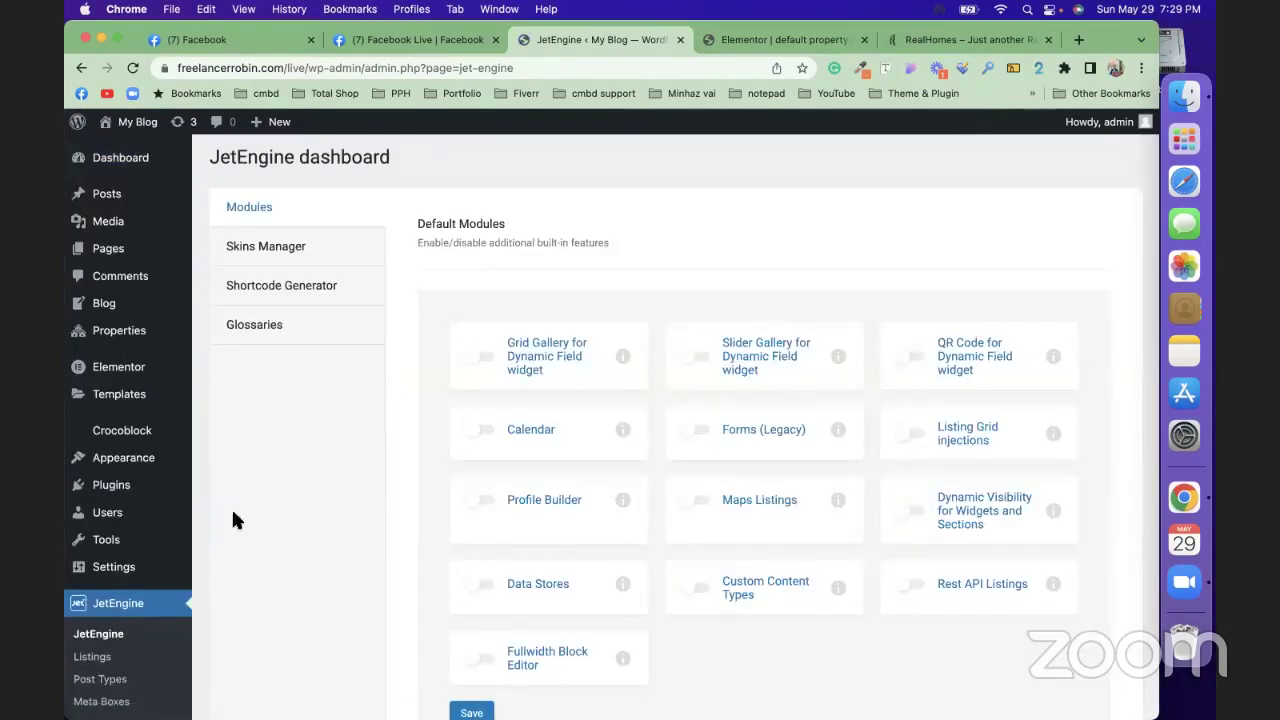
{"action": "left_click", "coordinate": [297, 338]}
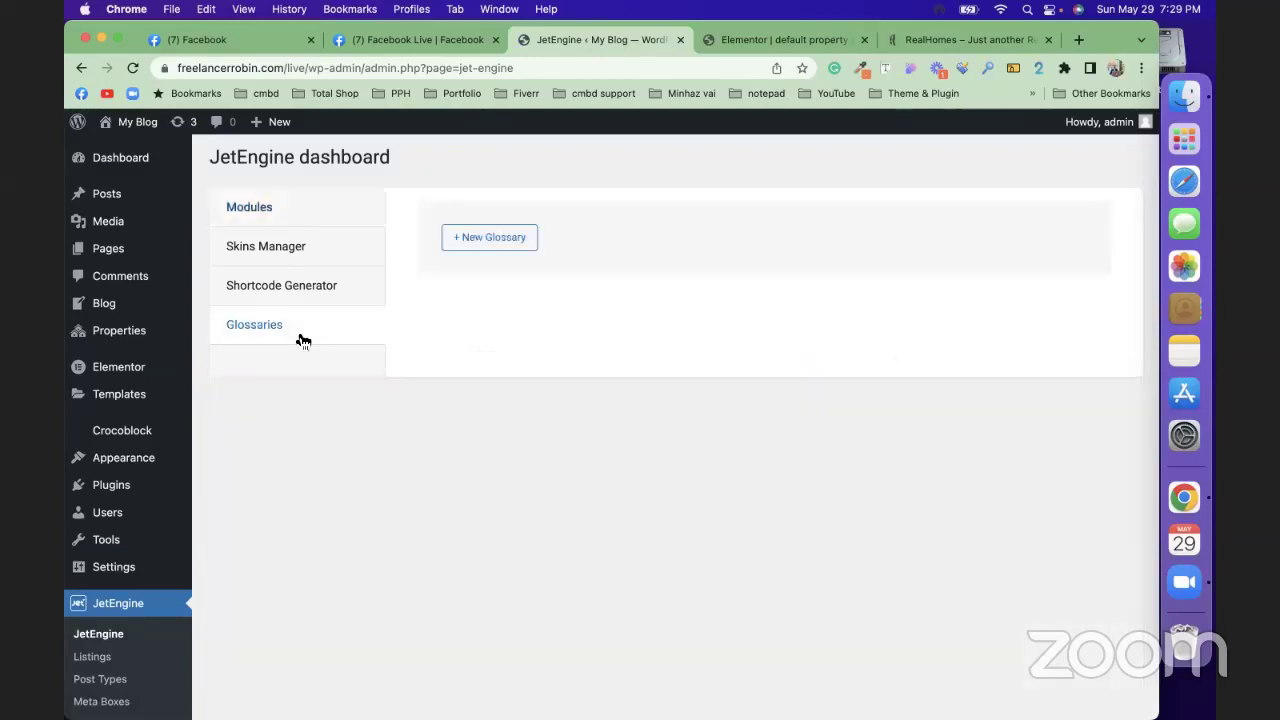
Step: Create a new glossary named "Properties additional feature"
{"action": "left_click", "coordinate": [491, 240]}
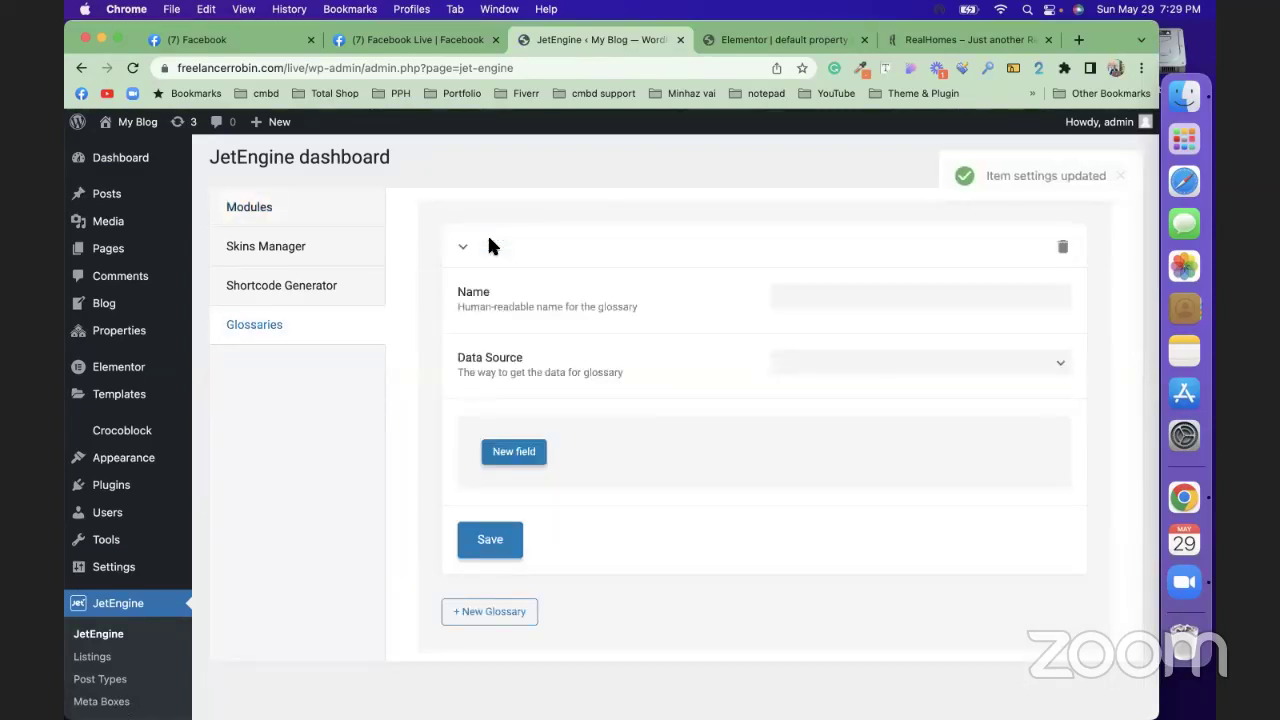
{"action": "left_click", "coordinate": [812, 298]}
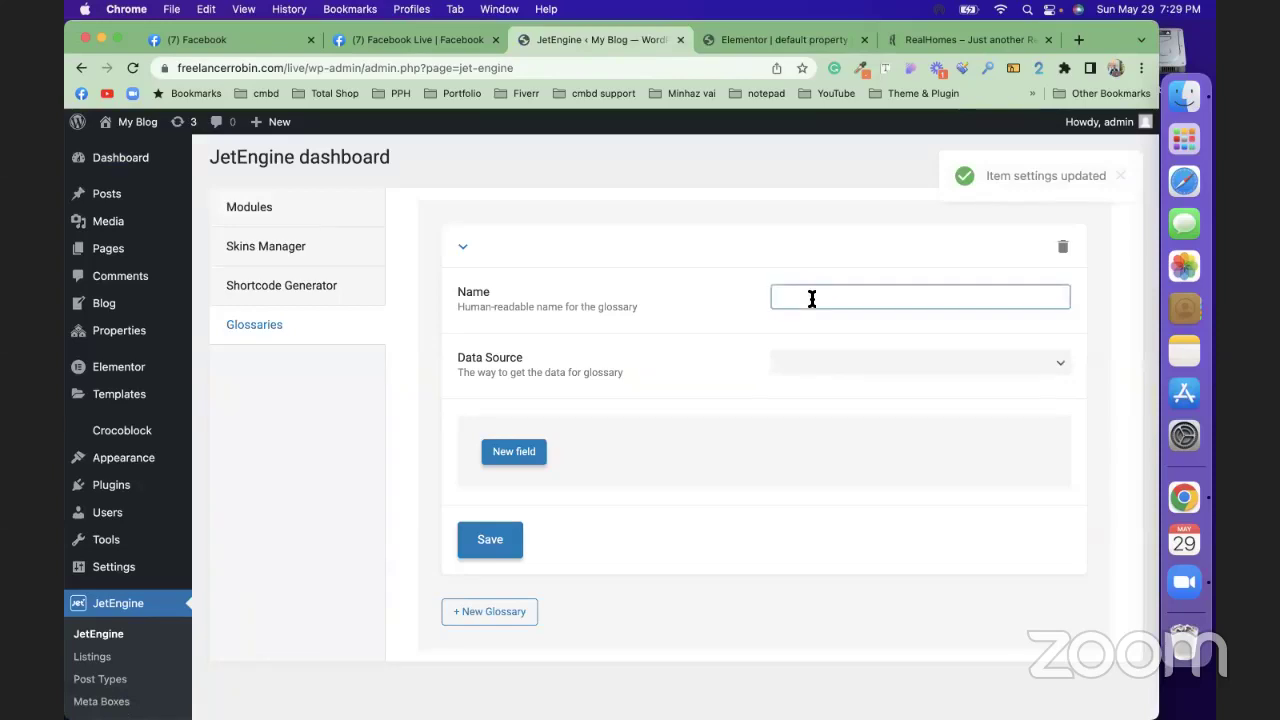
{"action": "type", "text": "Properti"}
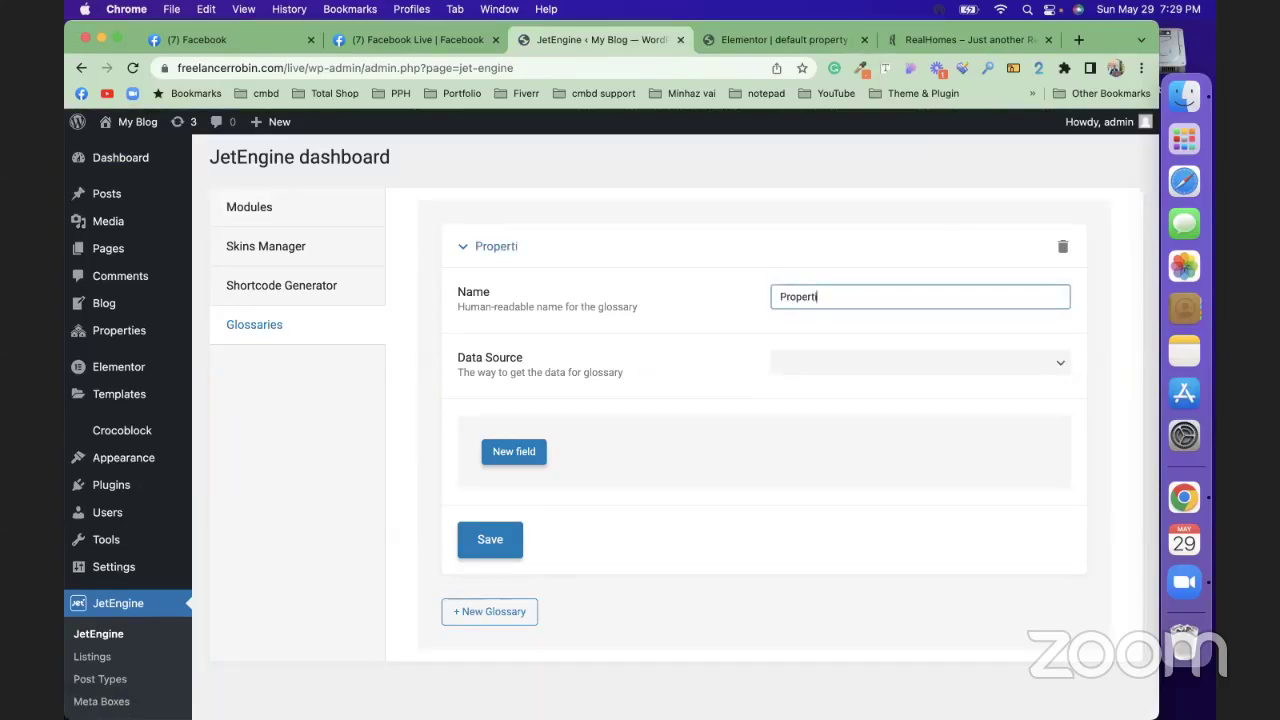
{"action": "type", "text": "es additio"}
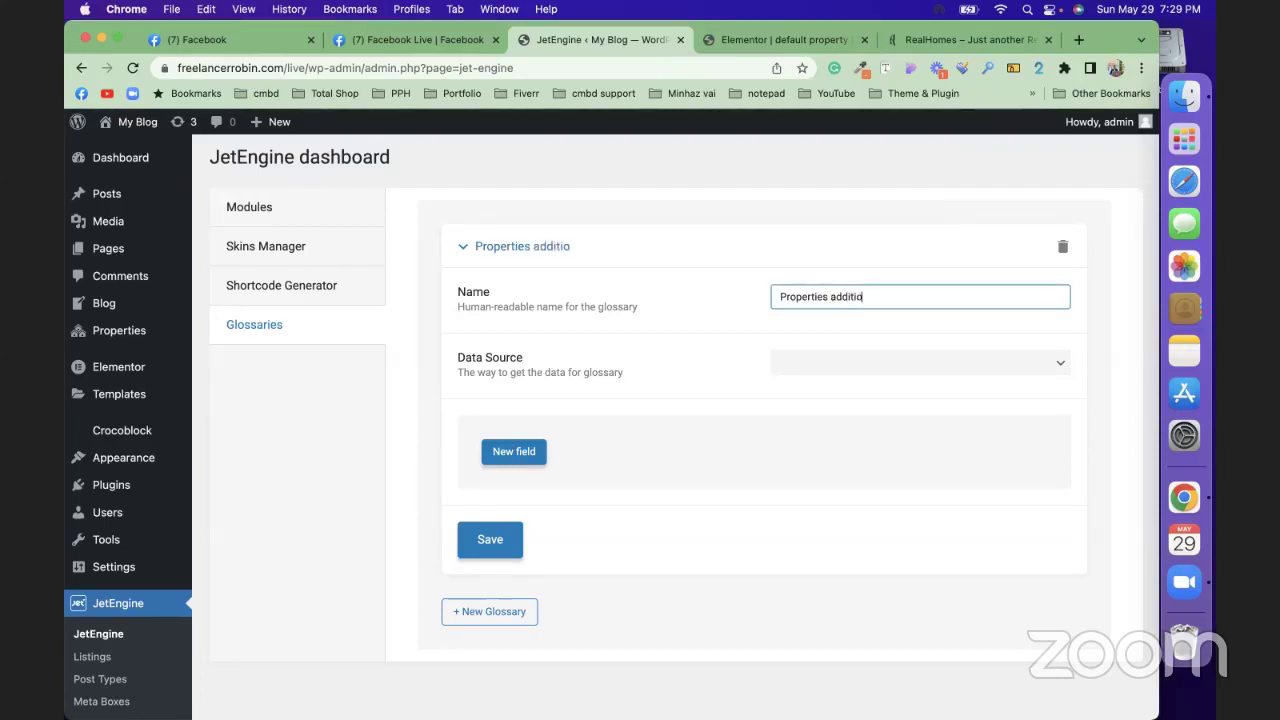
{"action": "type", "text": "nal feature"}
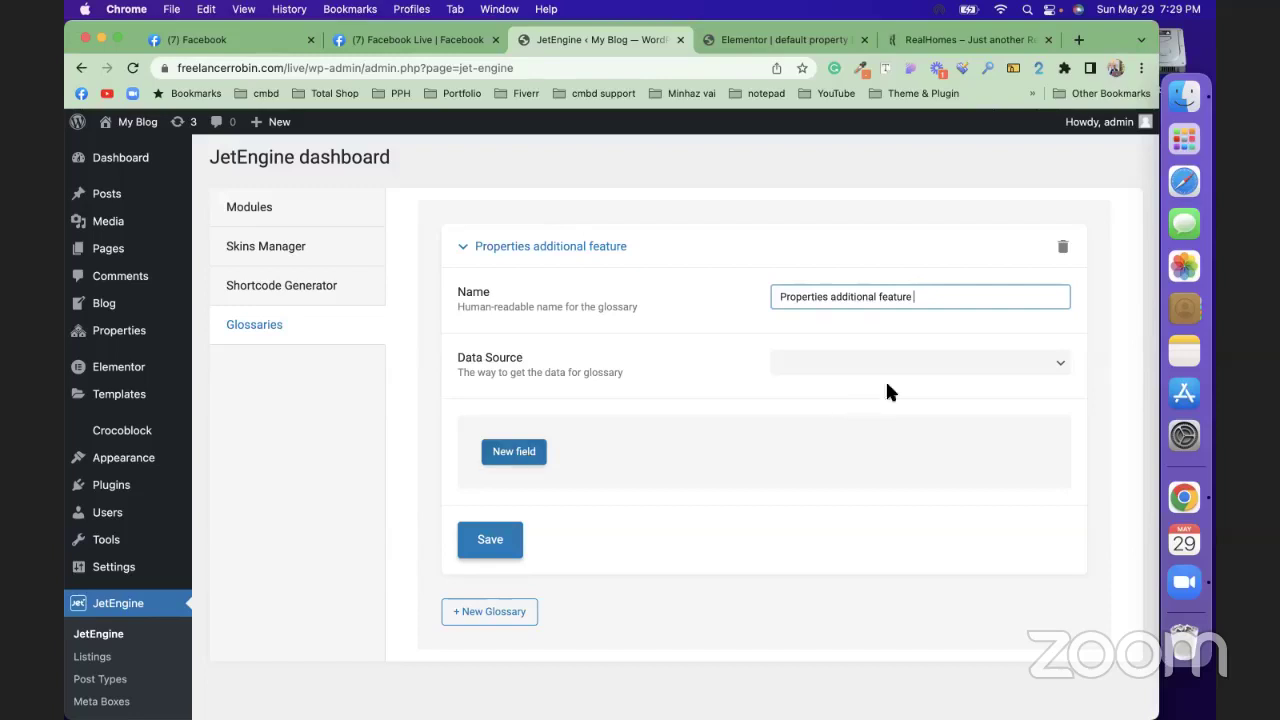
Step: Add a first field to the Properties additional feature glossary with both its value and label set to "Swimming Pool"
{"action": "left_click", "coordinate": [849, 363]}
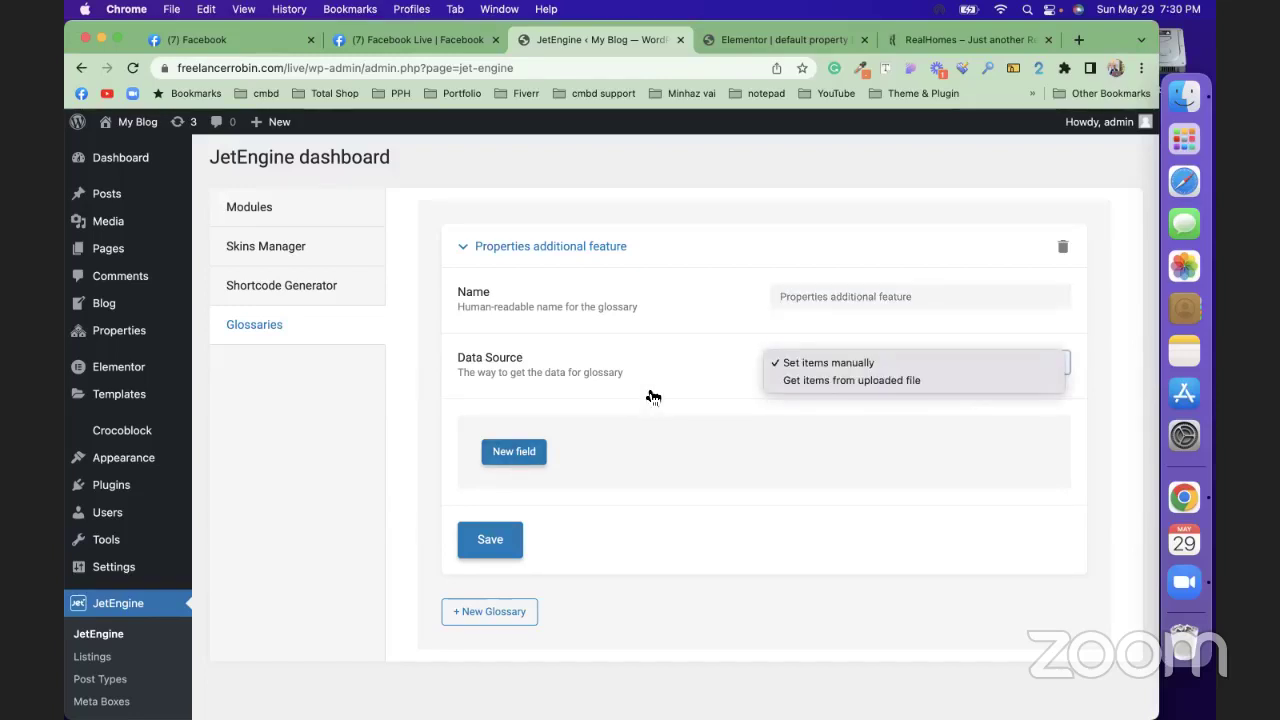
{"action": "left_click", "coordinate": [583, 419]}
{"action": "left_click", "coordinate": [513, 452]}
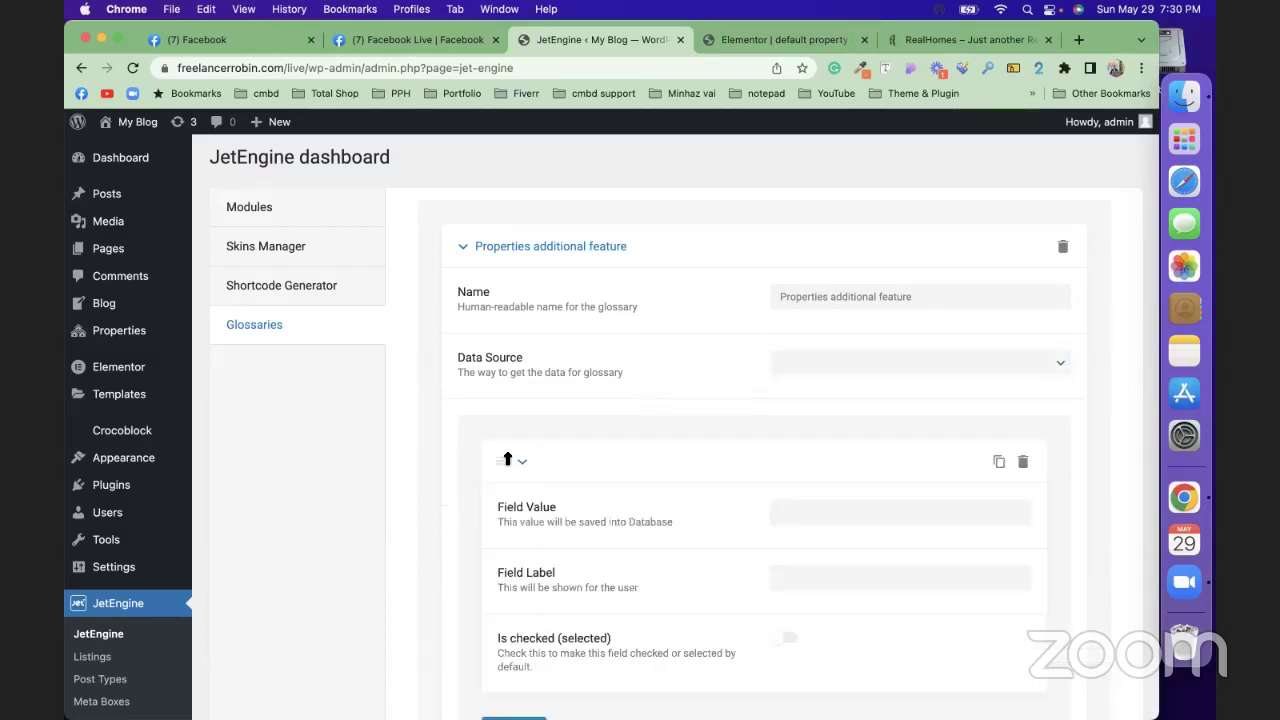
{"action": "left_click", "coordinate": [808, 514]}
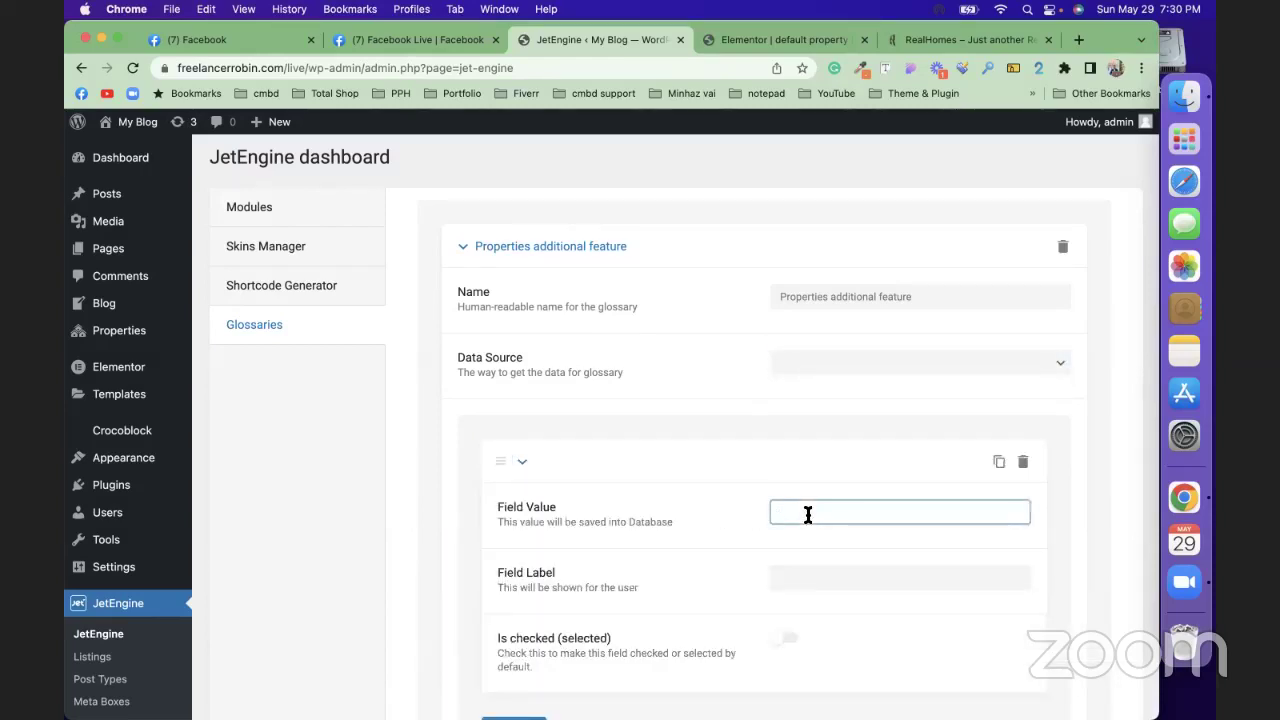
{"action": "type", "text": "Swiming"}
{"action": "right_click", "coordinate": [804, 512]}
{"action": "left_click", "coordinate": [835, 360]}
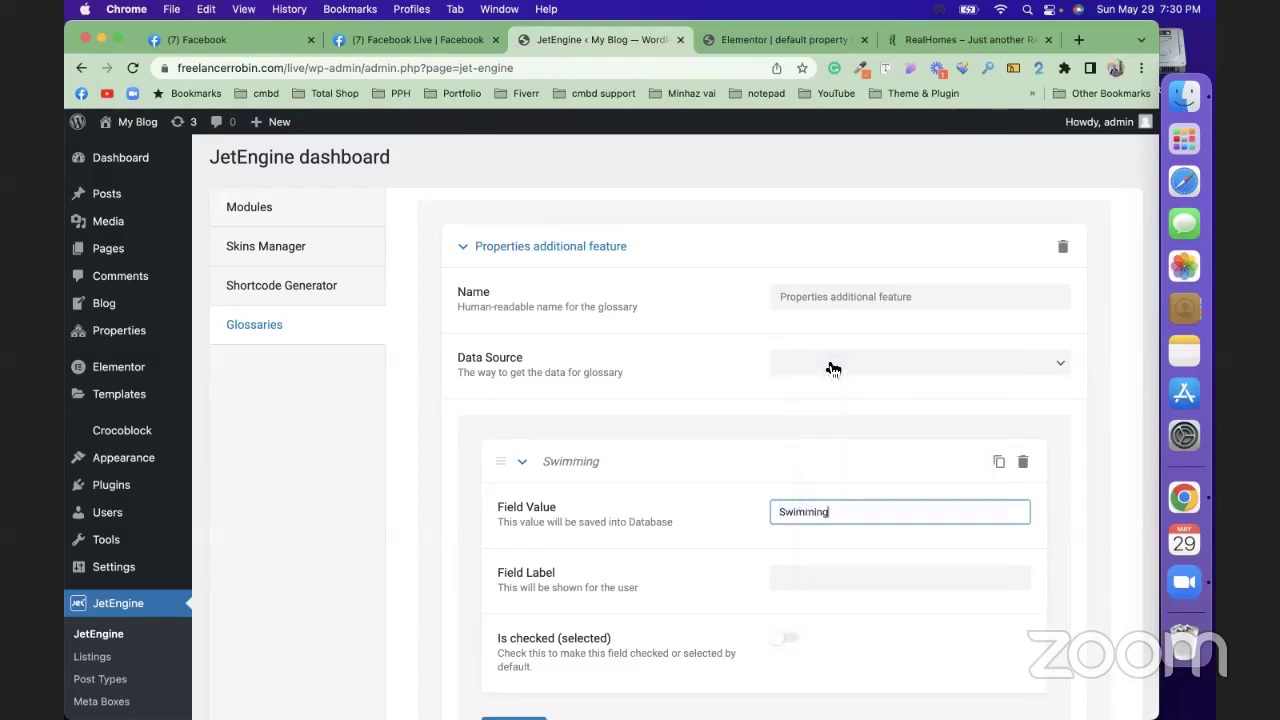
{"action": "type", "text": "Pool"}
{"action": "key", "text": "super+a"}
{"action": "key", "text": "super+c"}
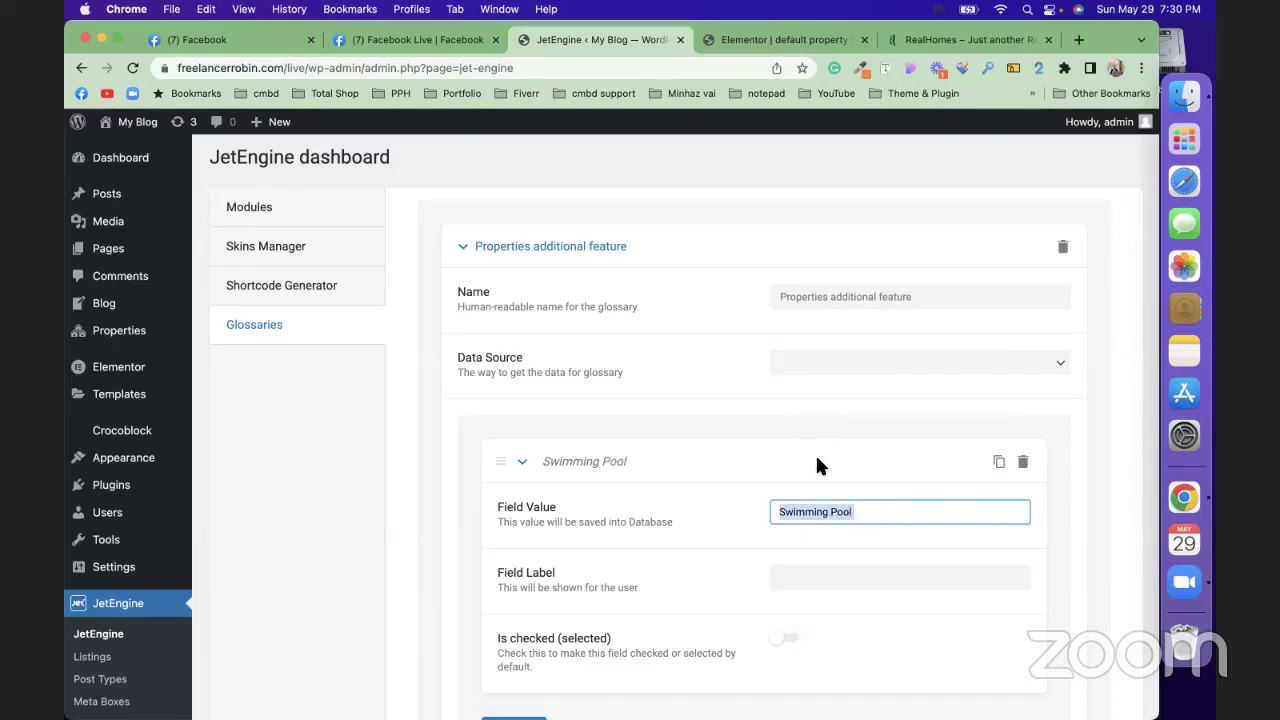
{"action": "left_click", "coordinate": [836, 578]}
{"action": "key", "text": "super+v"}
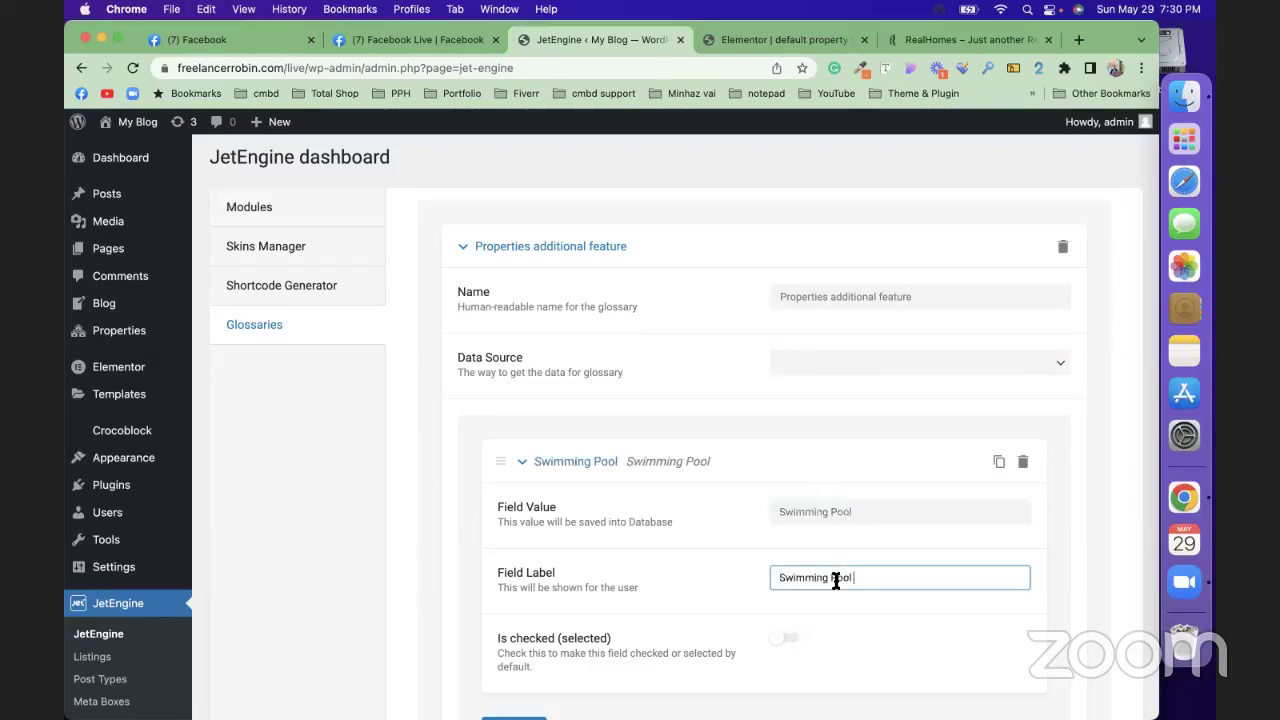
Step: Add a second glossary field with both its value and label set to "Garden"
{"action": "scroll", "coordinate": [834, 580], "scroll_direction": "down", "scroll_amount": 5}
{"action": "left_click", "coordinate": [520, 441]}
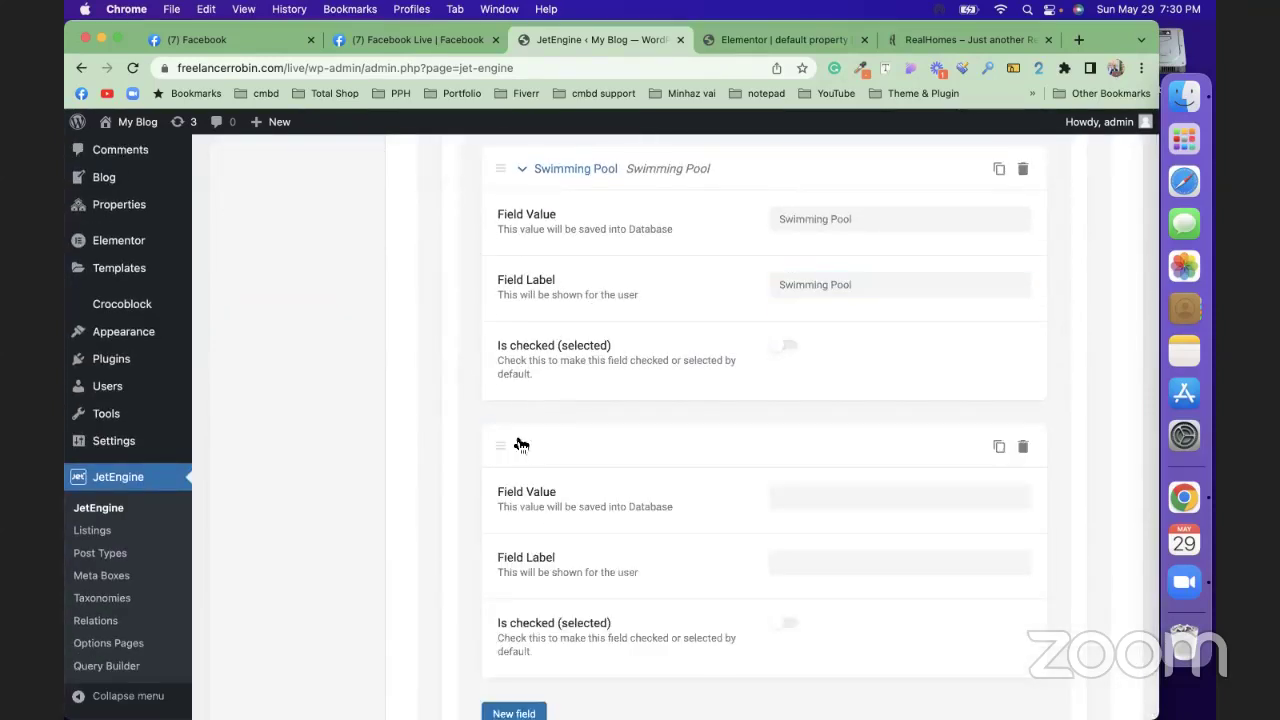
{"action": "left_click", "coordinate": [824, 499]}
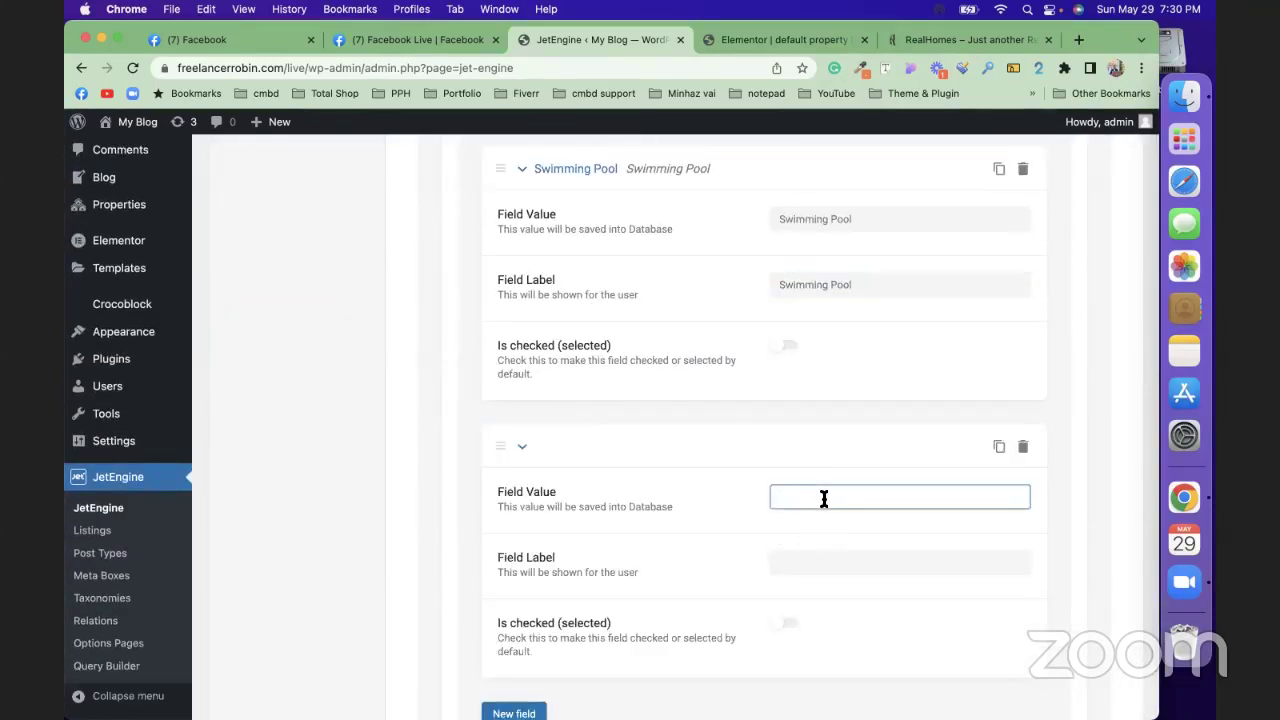
{"action": "type", "text": "Garden"}
{"action": "scroll", "coordinate": [824, 521], "scroll_direction": "down", "scroll_amount": 2}
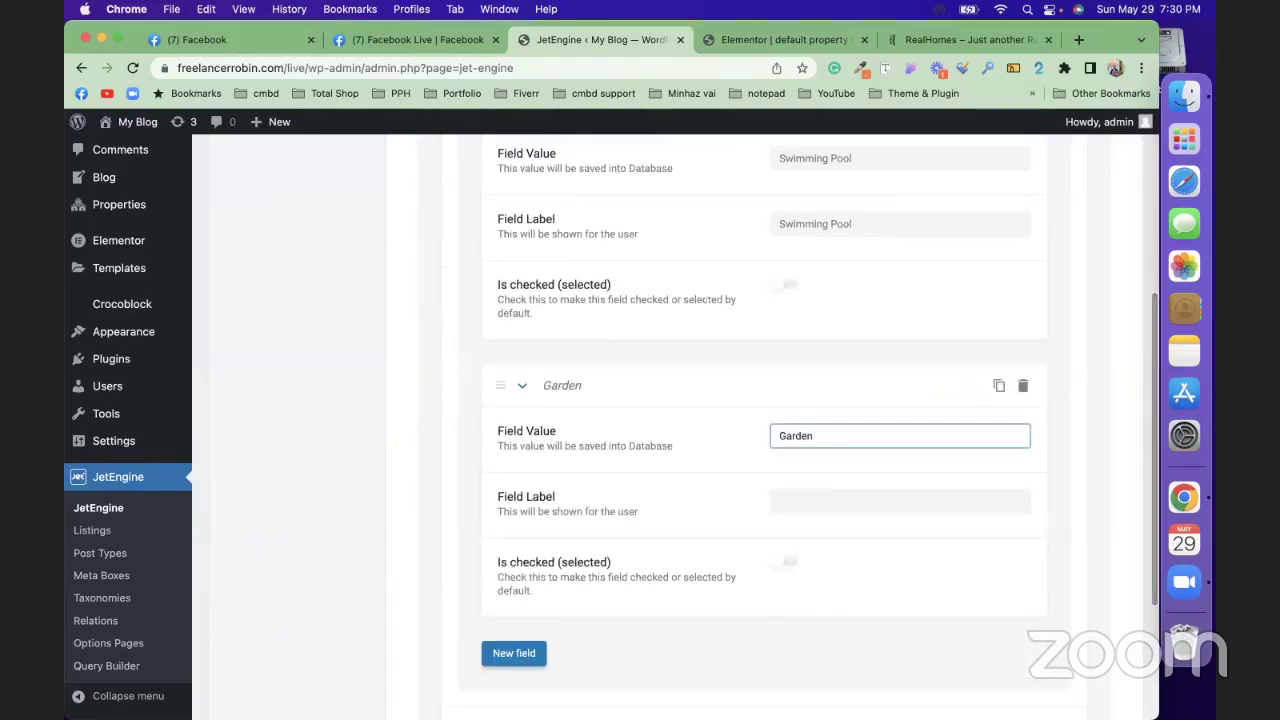
{"action": "key", "text": "super+a"}
{"action": "left_click", "coordinate": [846, 505]}
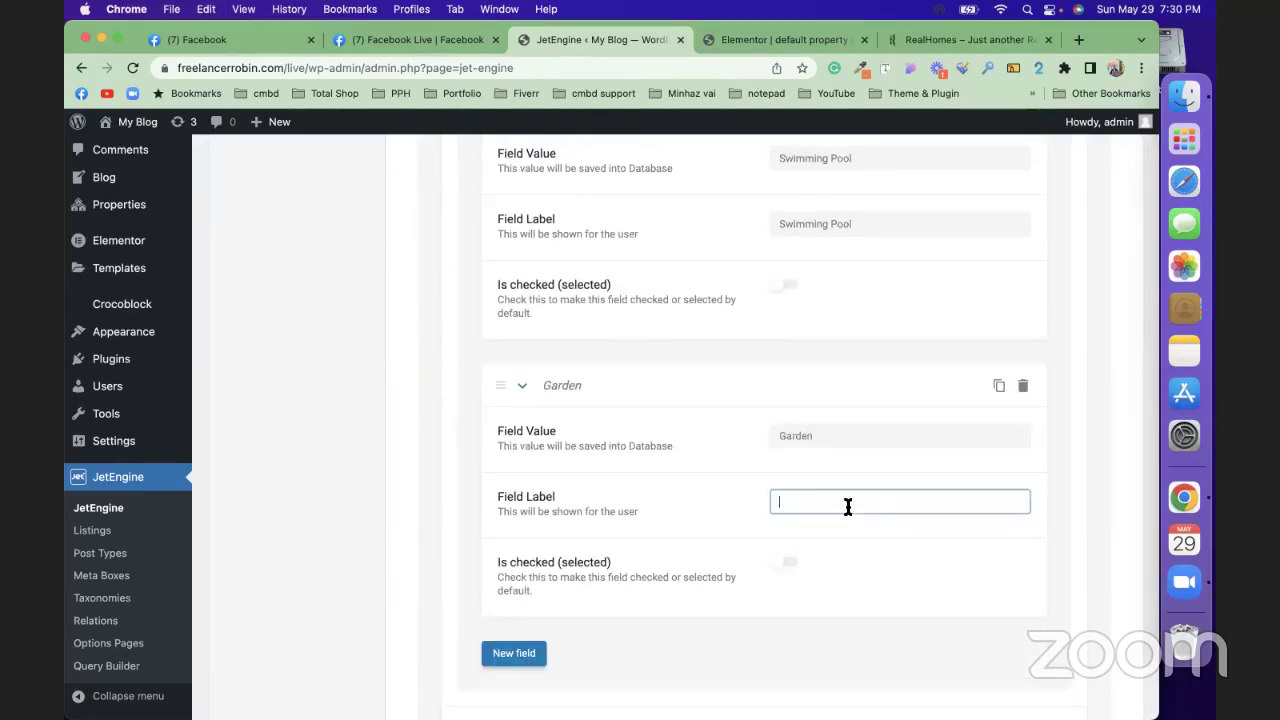
{"action": "key", "text": "super+v"}
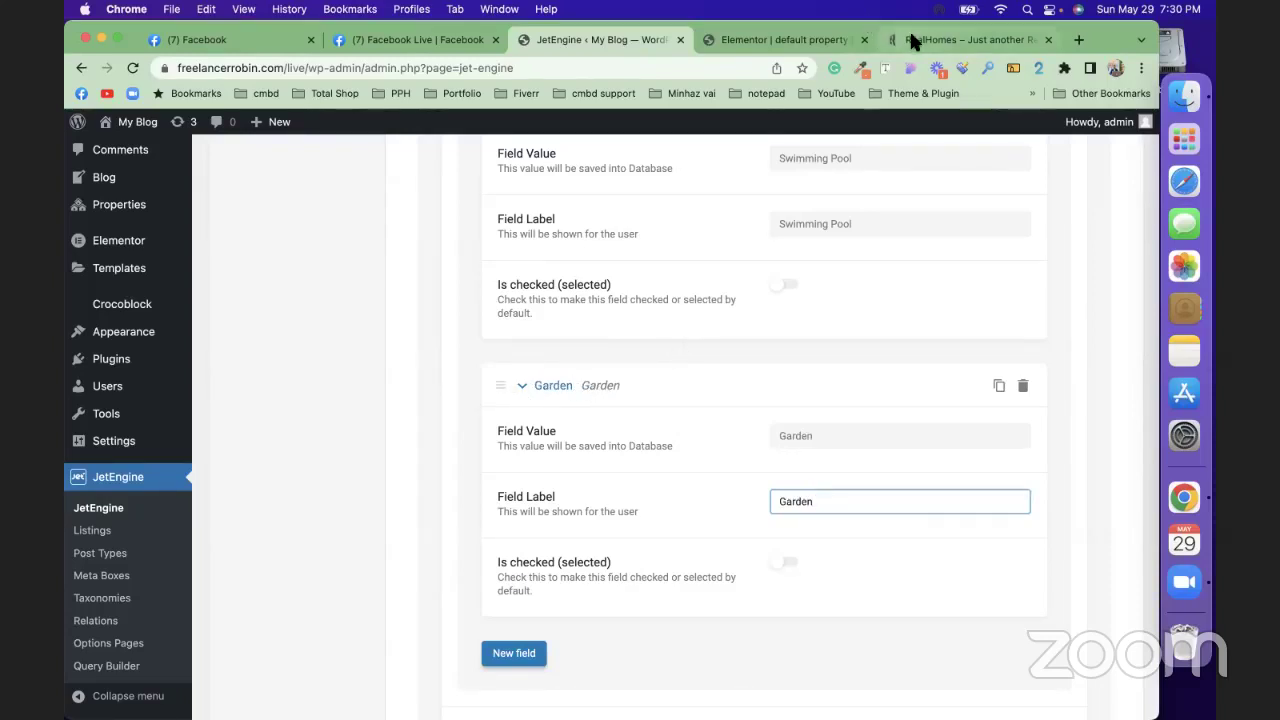
Step: Open the Home in Merrick Way property from the RealHomes demo in a new tab and examine its features list
{"action": "key", "text": "super+5"}
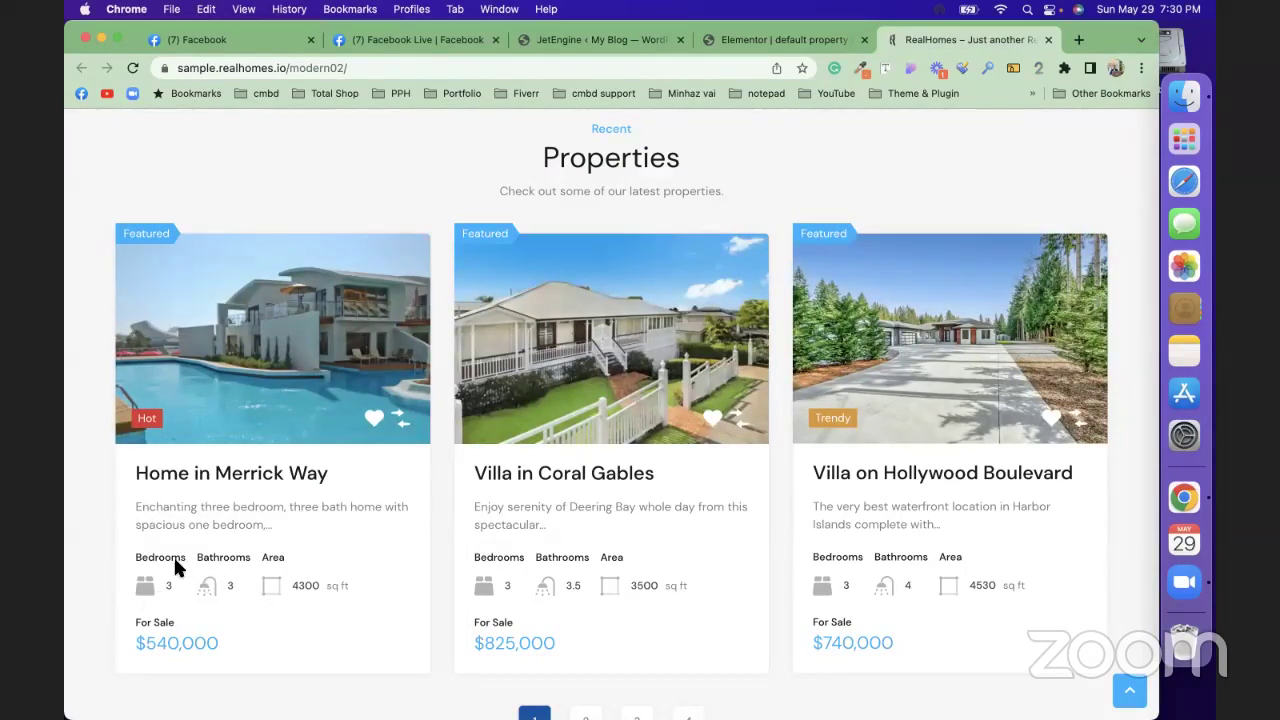
{"action": "right_click", "coordinate": [304, 474]}
{"action": "left_click", "coordinate": [396, 433]}
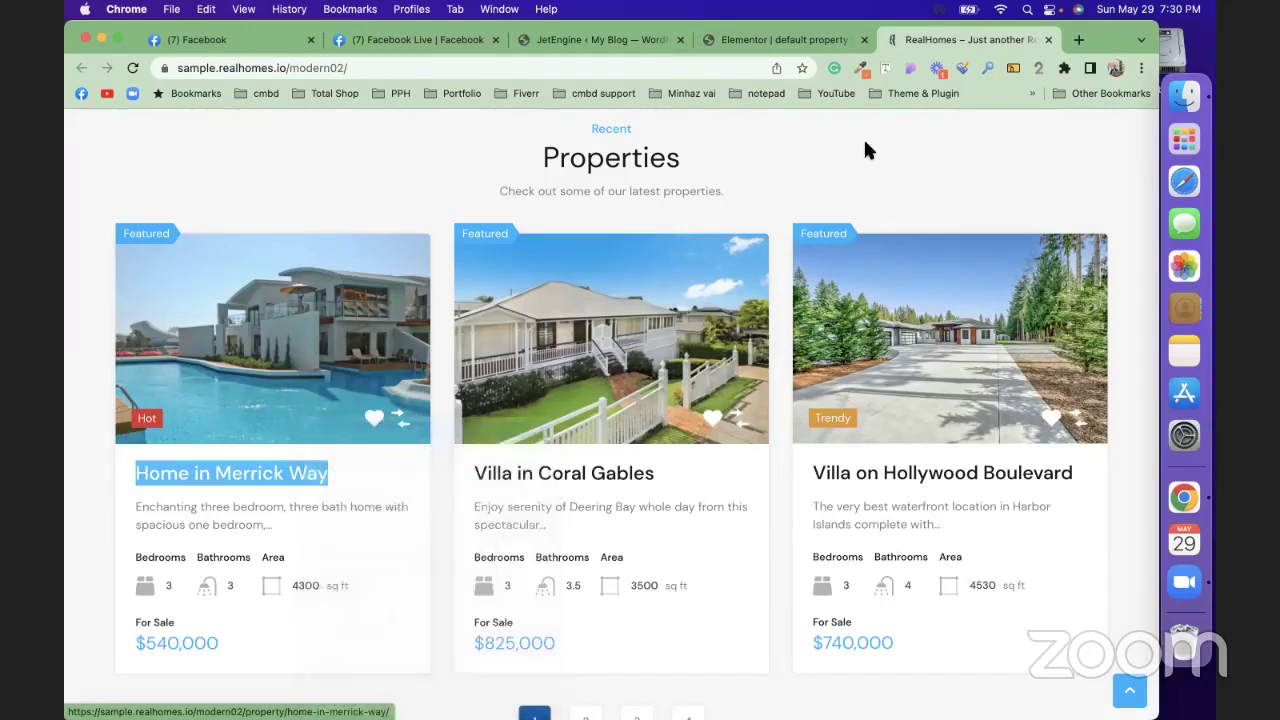
{"action": "left_click", "coordinate": [958, 38]}
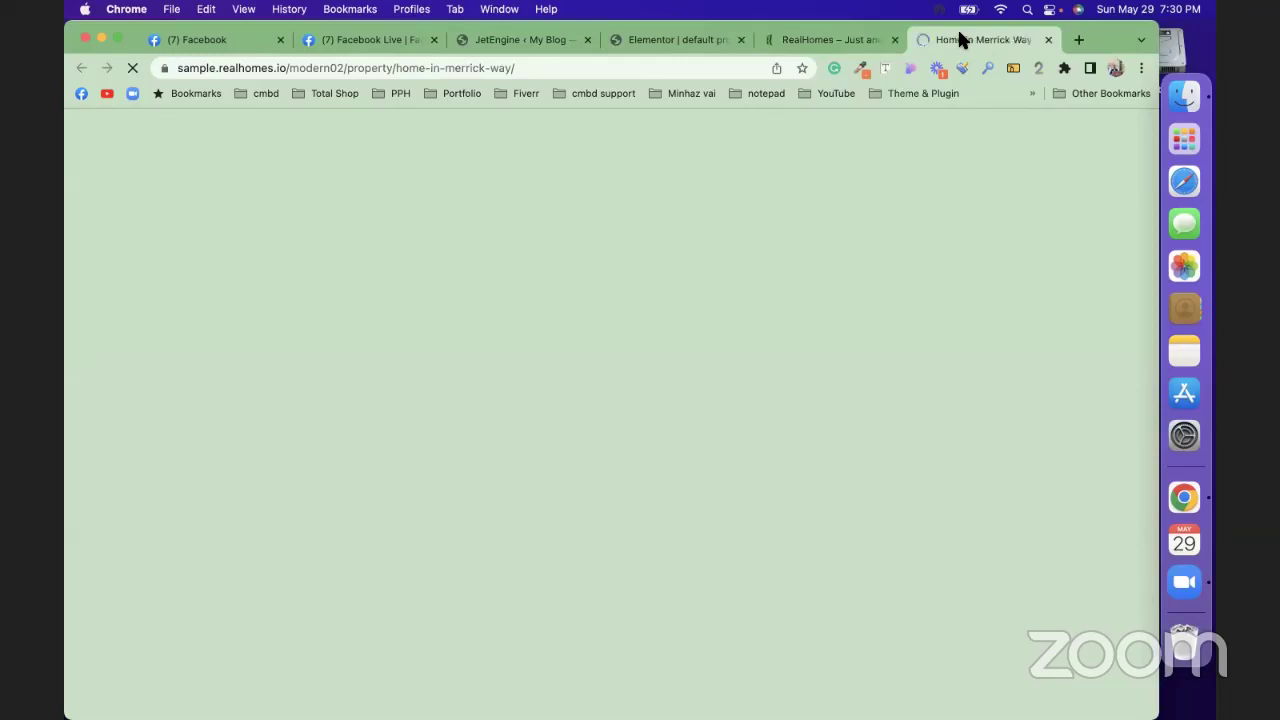
{"action": "scroll", "coordinate": [645, 400], "scroll_direction": "down", "scroll_amount": 10}
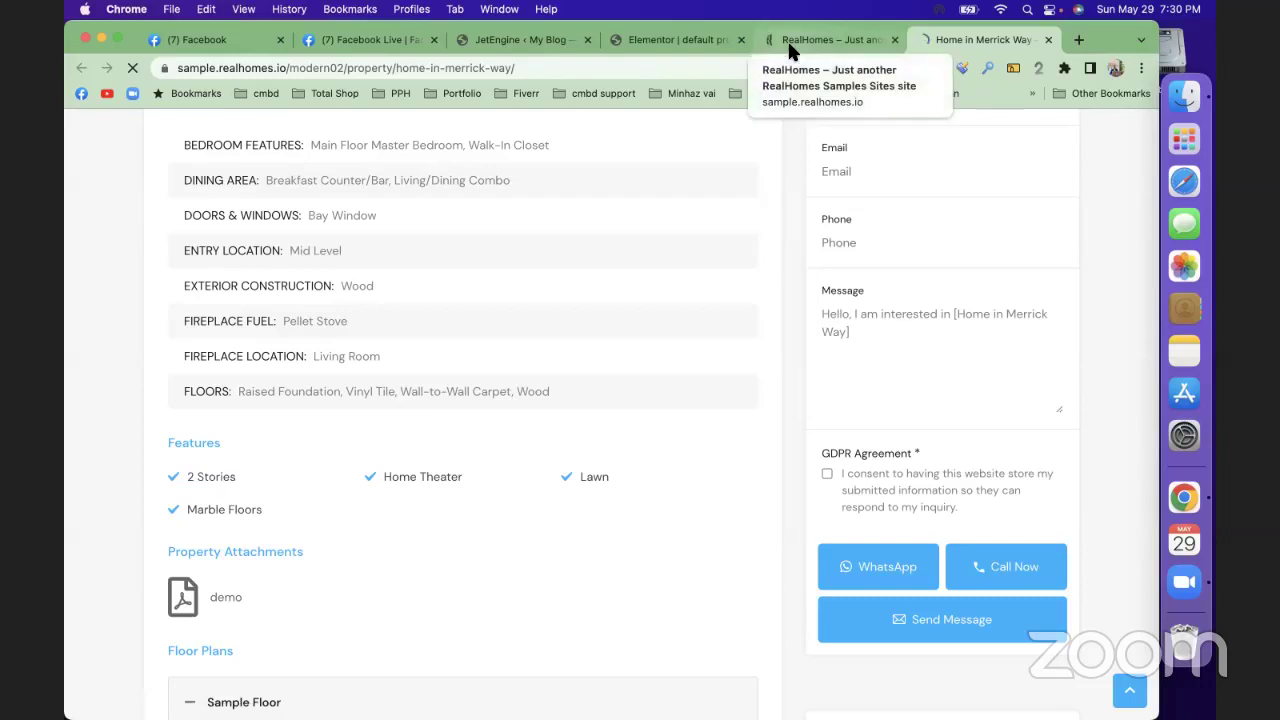
Step: Return to the JetEngine glossary and add a third field with both its value and label set to "Wooden Floor"
{"action": "left_click", "coordinate": [655, 41]}
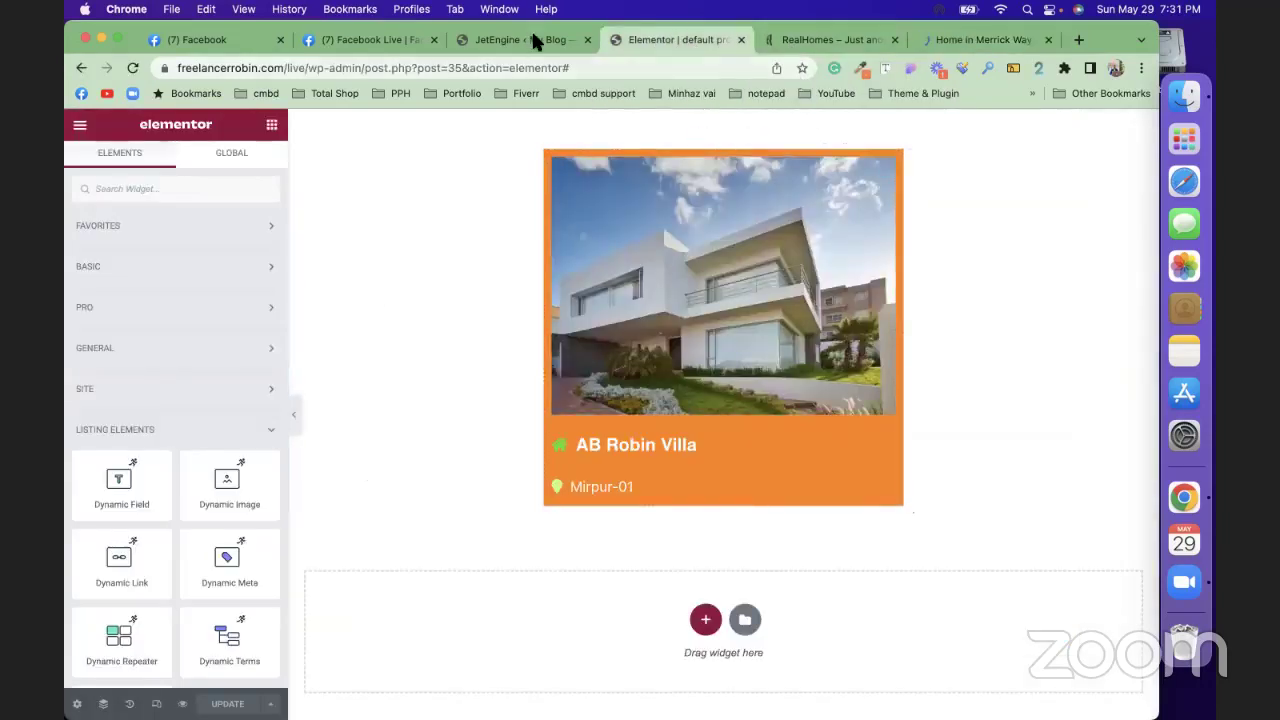
{"action": "left_click", "coordinate": [535, 40]}
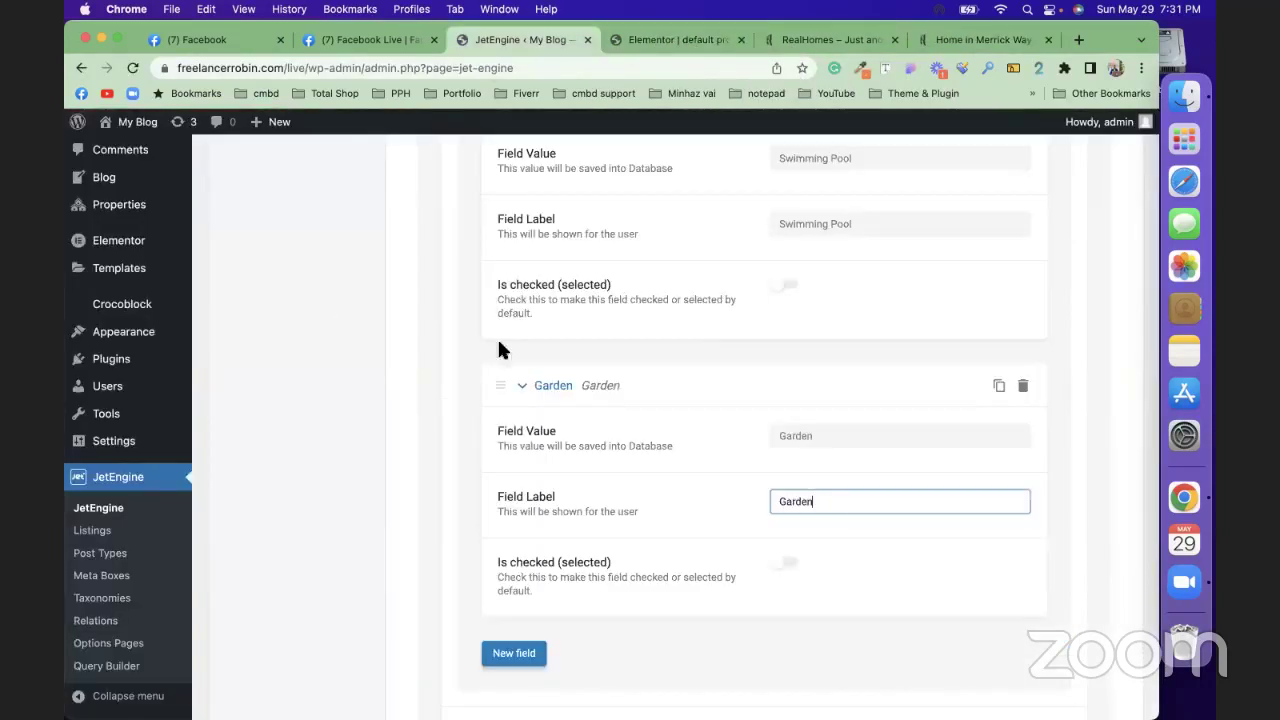
{"action": "left_click", "coordinate": [521, 655]}
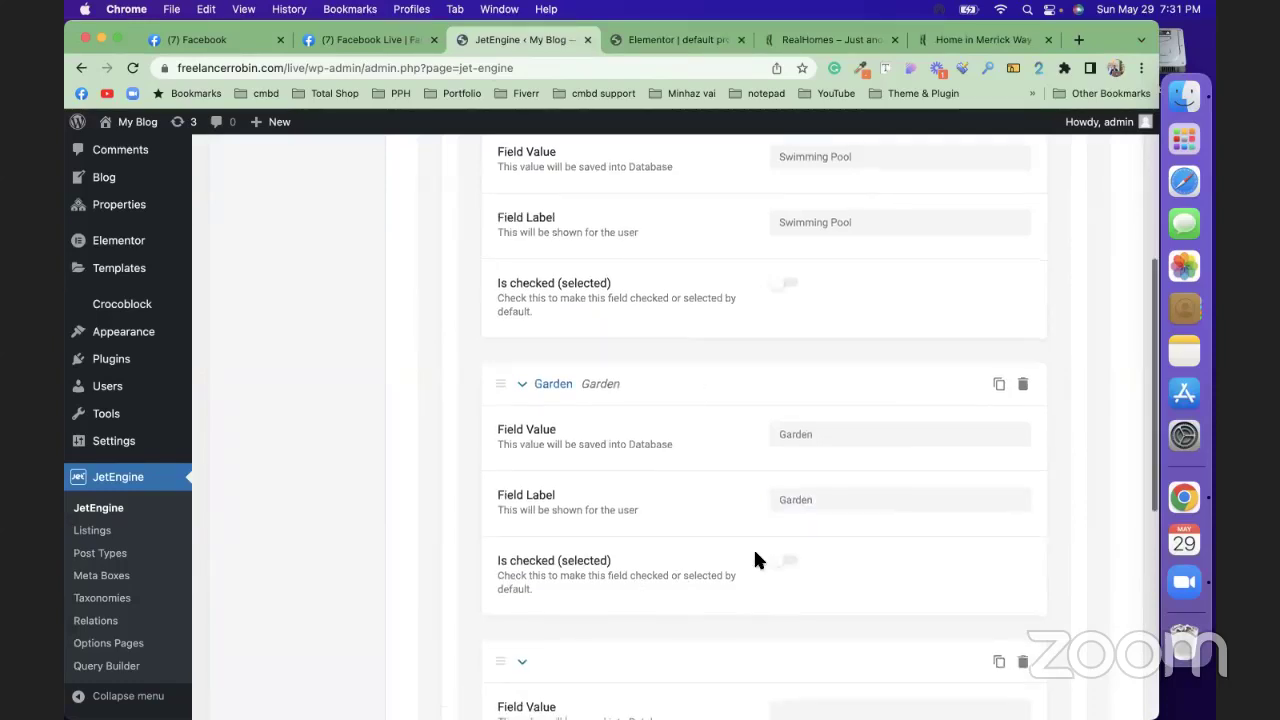
{"action": "scroll", "coordinate": [755, 560], "scroll_direction": "down", "scroll_amount": 5}
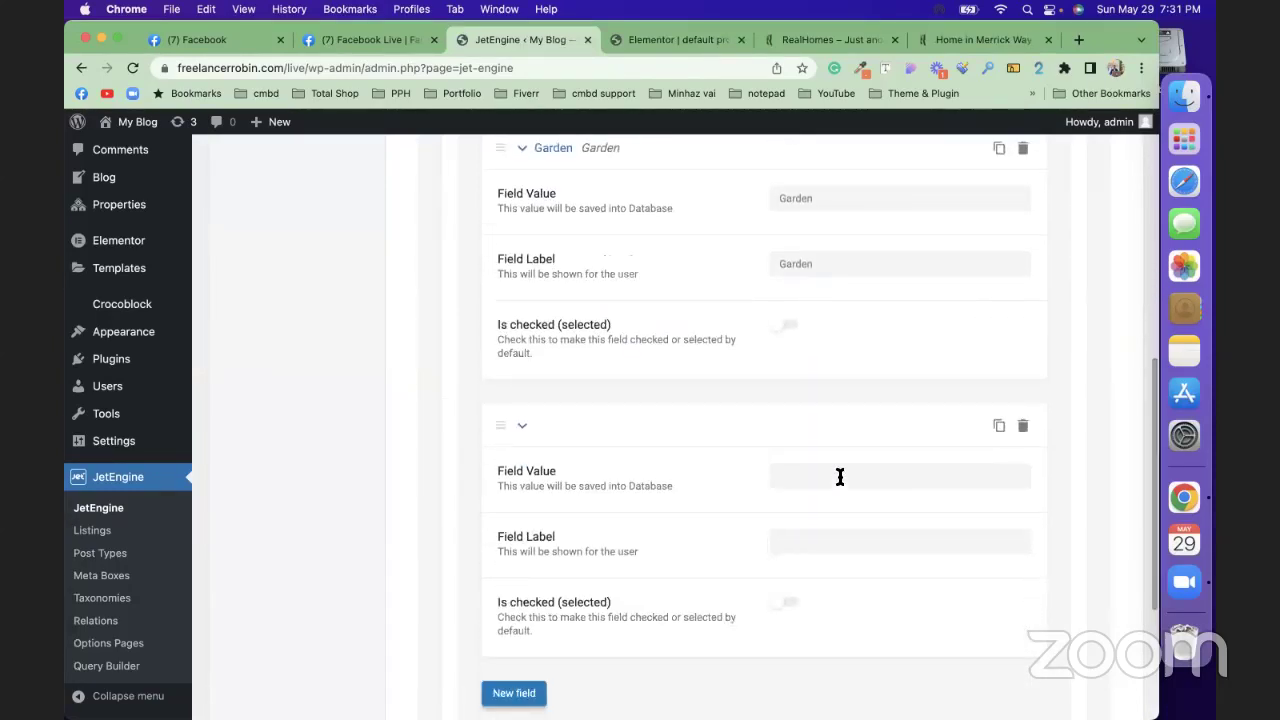
{"action": "left_click", "coordinate": [840, 477]}
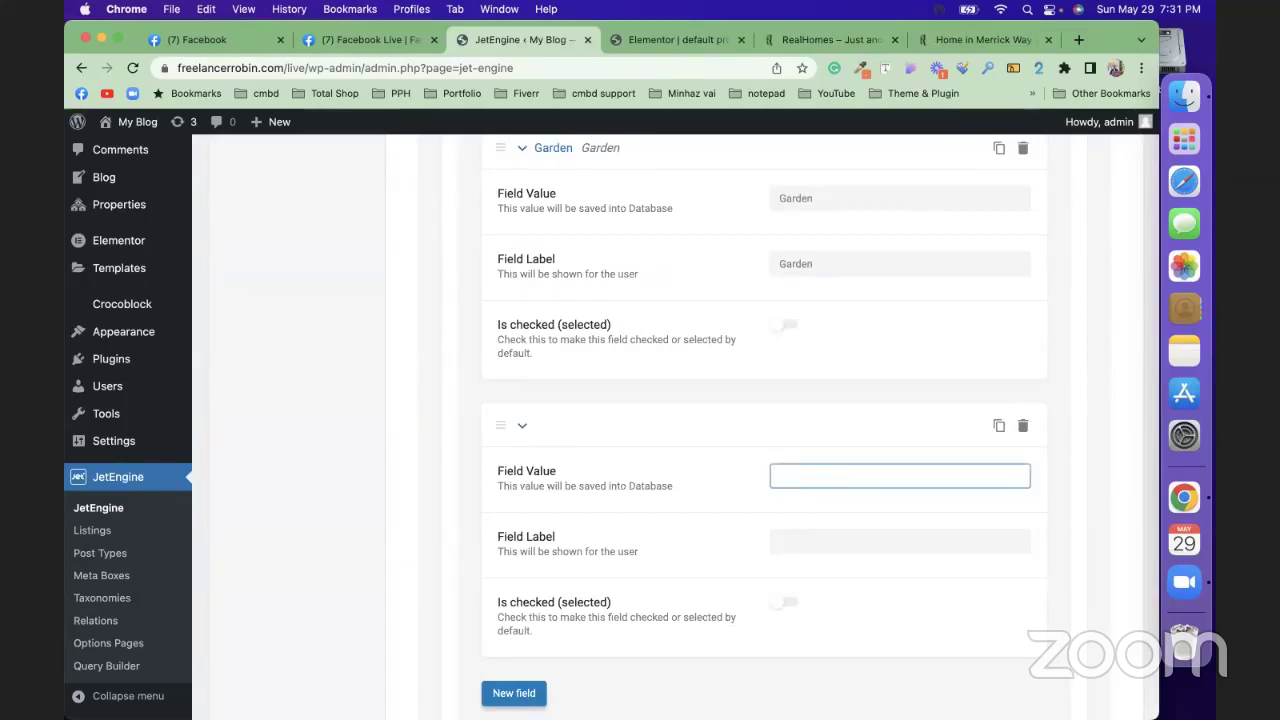
{"action": "type", "text": "Wooden Floor"}
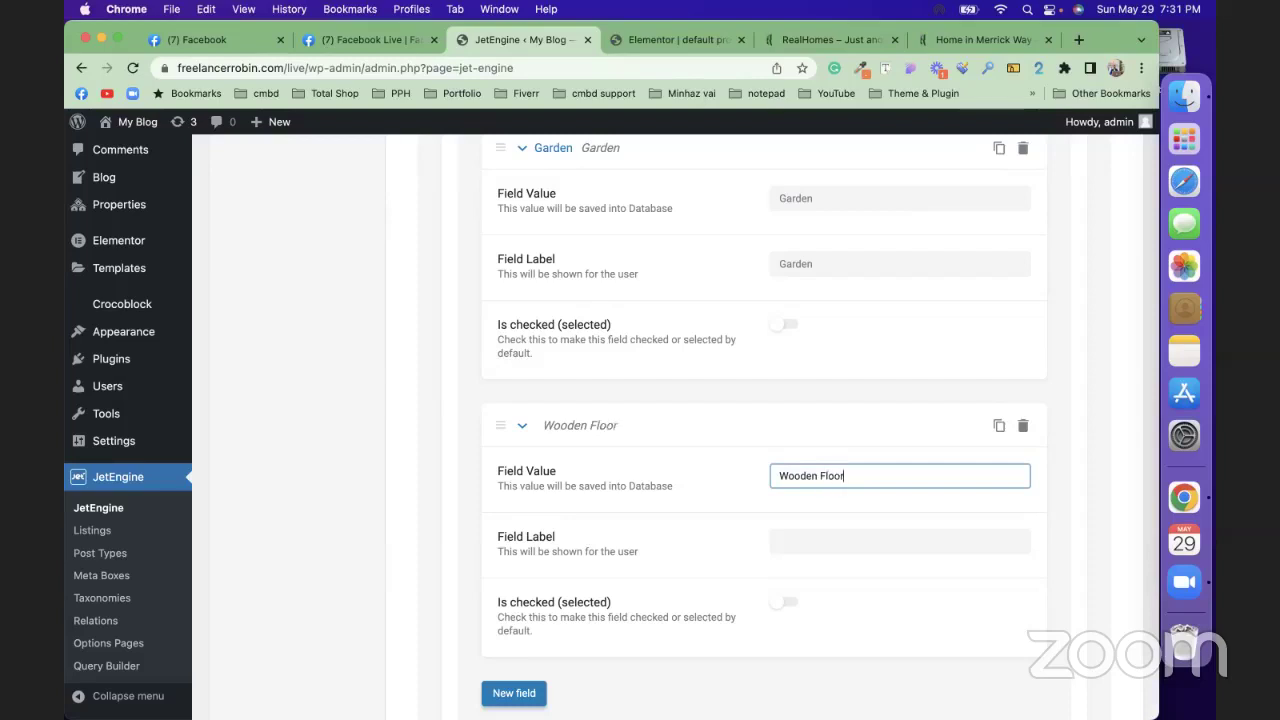
{"action": "scroll", "coordinate": [765, 430], "scroll_direction": "up", "scroll_amount": 5}
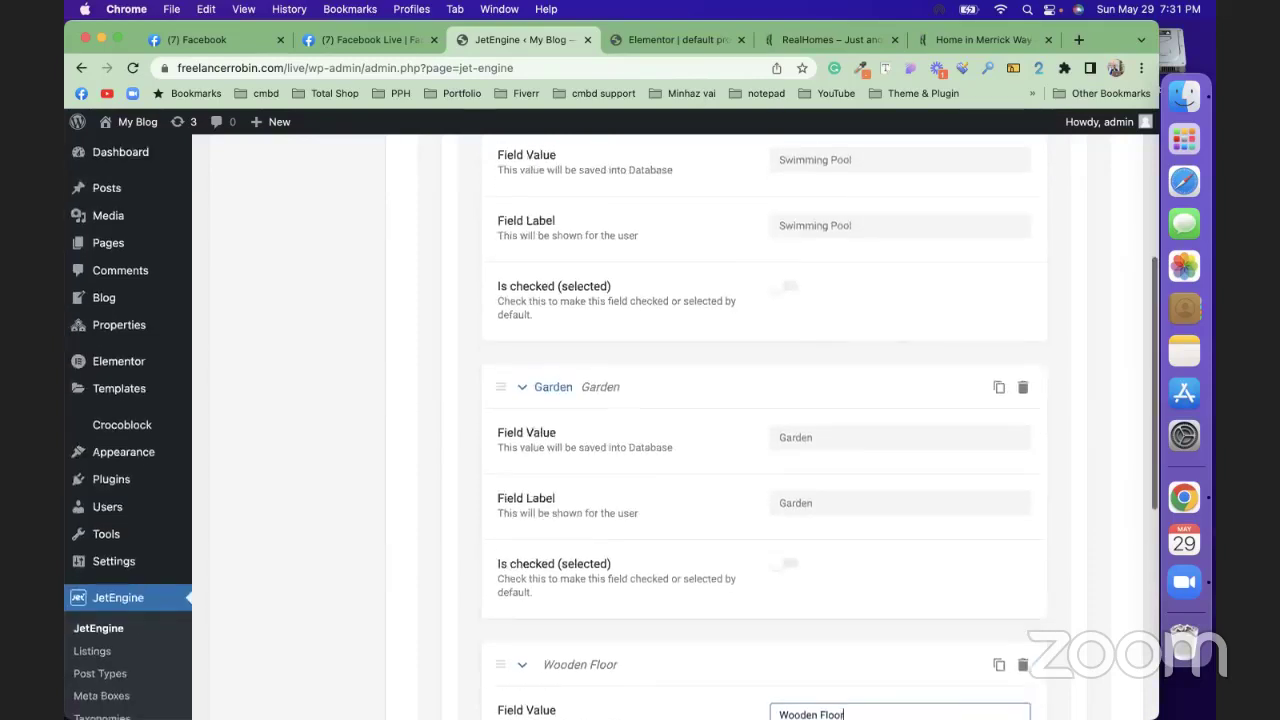
{"action": "scroll", "coordinate": [765, 430], "scroll_direction": "down", "scroll_amount": 5}
{"action": "scroll", "coordinate": [846, 480], "scroll_direction": "down", "scroll_amount": 1}
{"action": "key", "text": "super+a"}
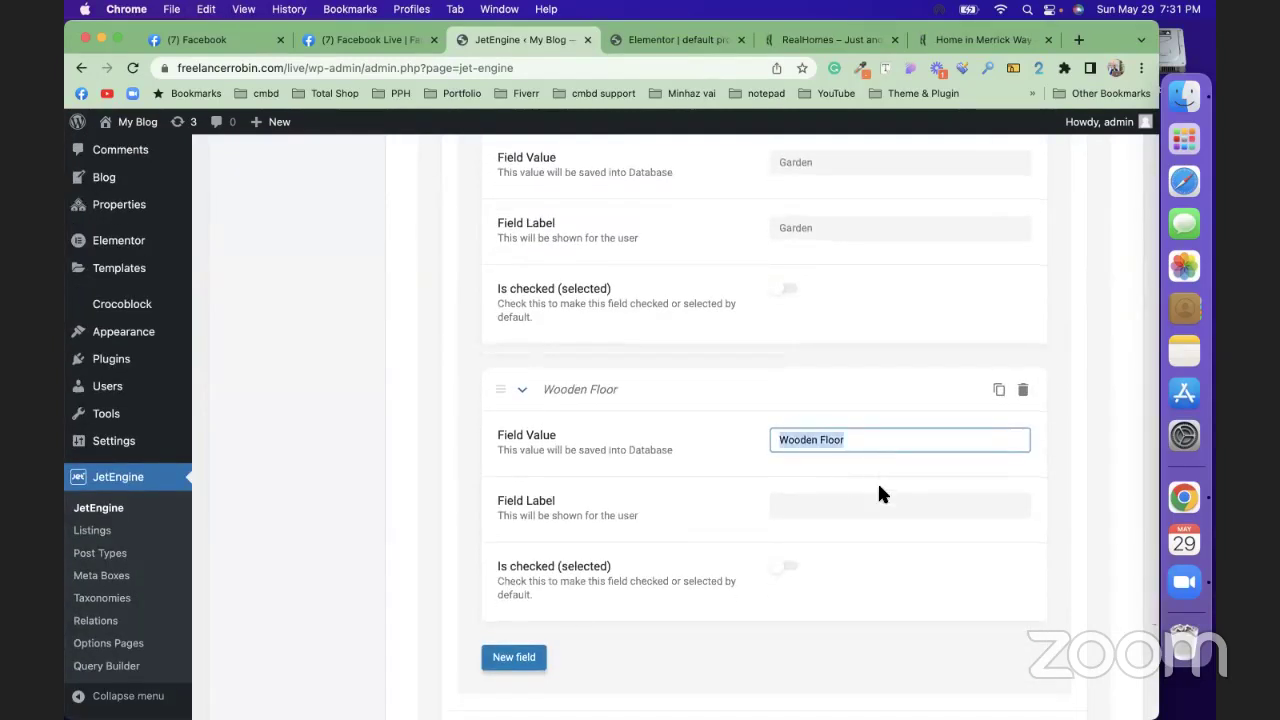
{"action": "left_click", "coordinate": [876, 499]}
{"action": "key", "text": "super+v"}
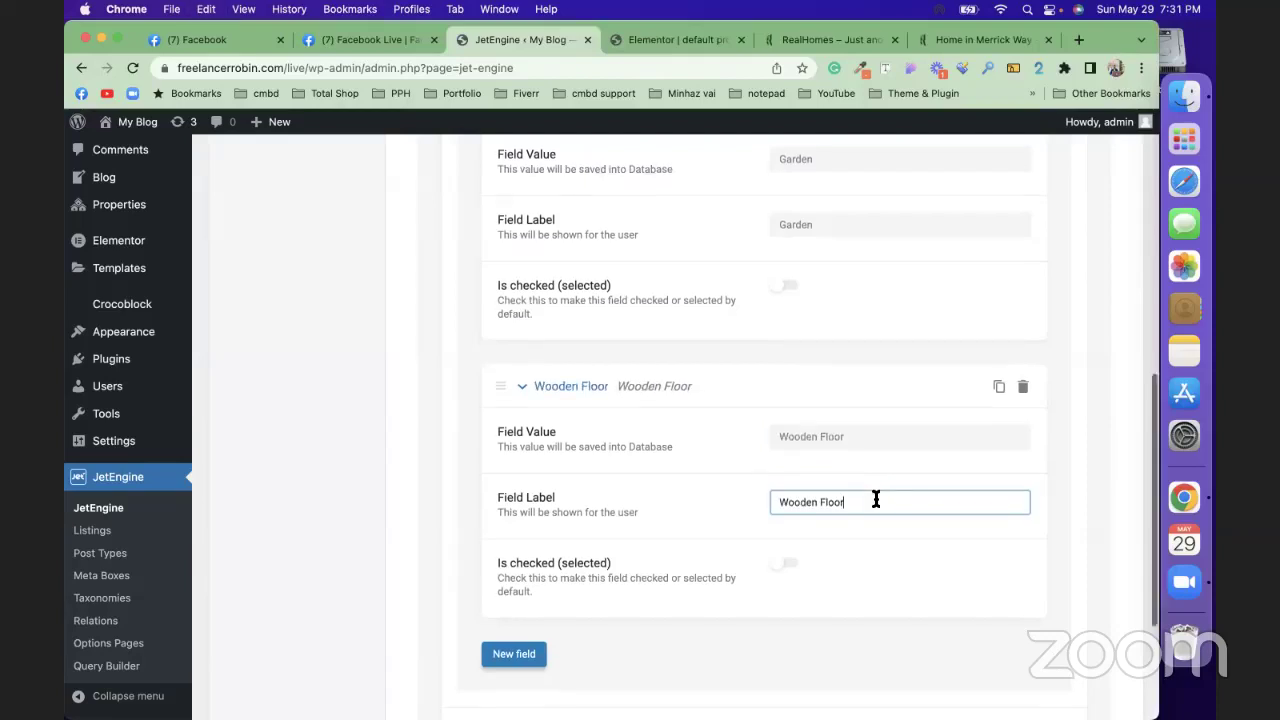
Step: Add a fourth glossary field with the value "Central Air Condition"
{"action": "scroll", "coordinate": [505, 480], "scroll_direction": "down", "scroll_amount": 4}
{"action": "left_click", "coordinate": [508, 463]}
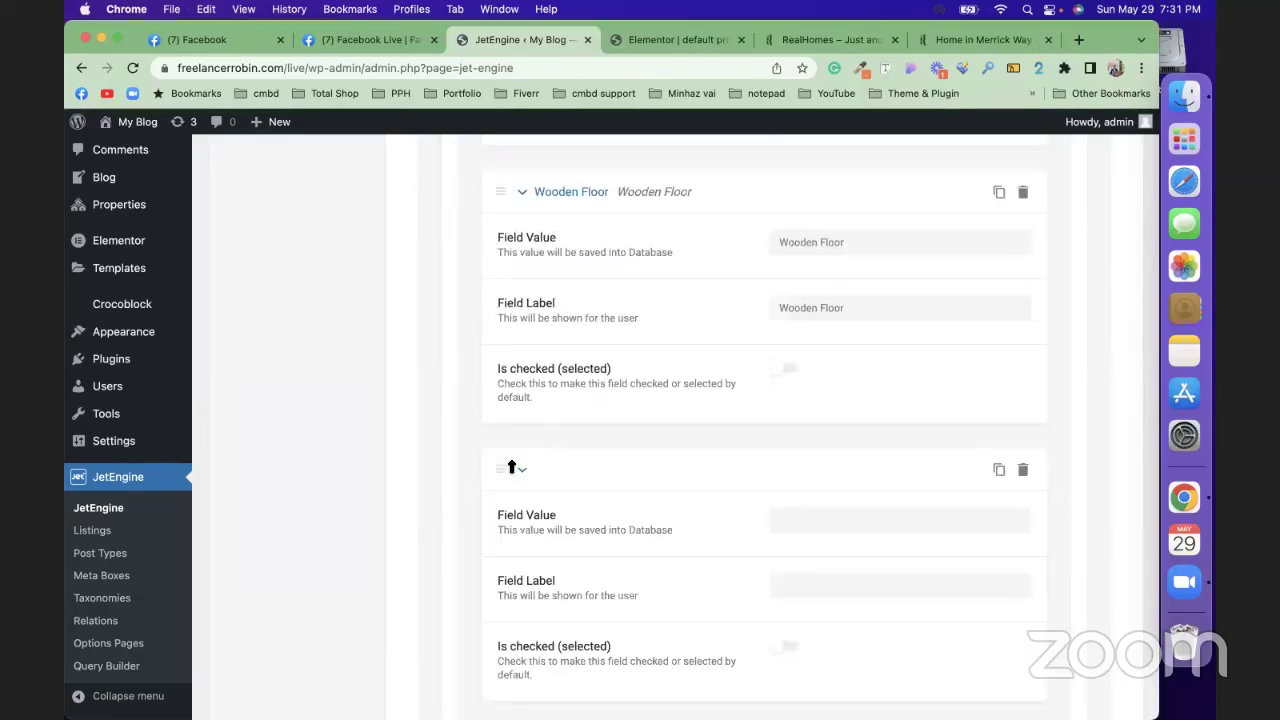
{"action": "left_click", "coordinate": [834, 526]}
{"action": "scroll", "coordinate": [831, 526], "scroll_direction": "up", "scroll_amount": 3}
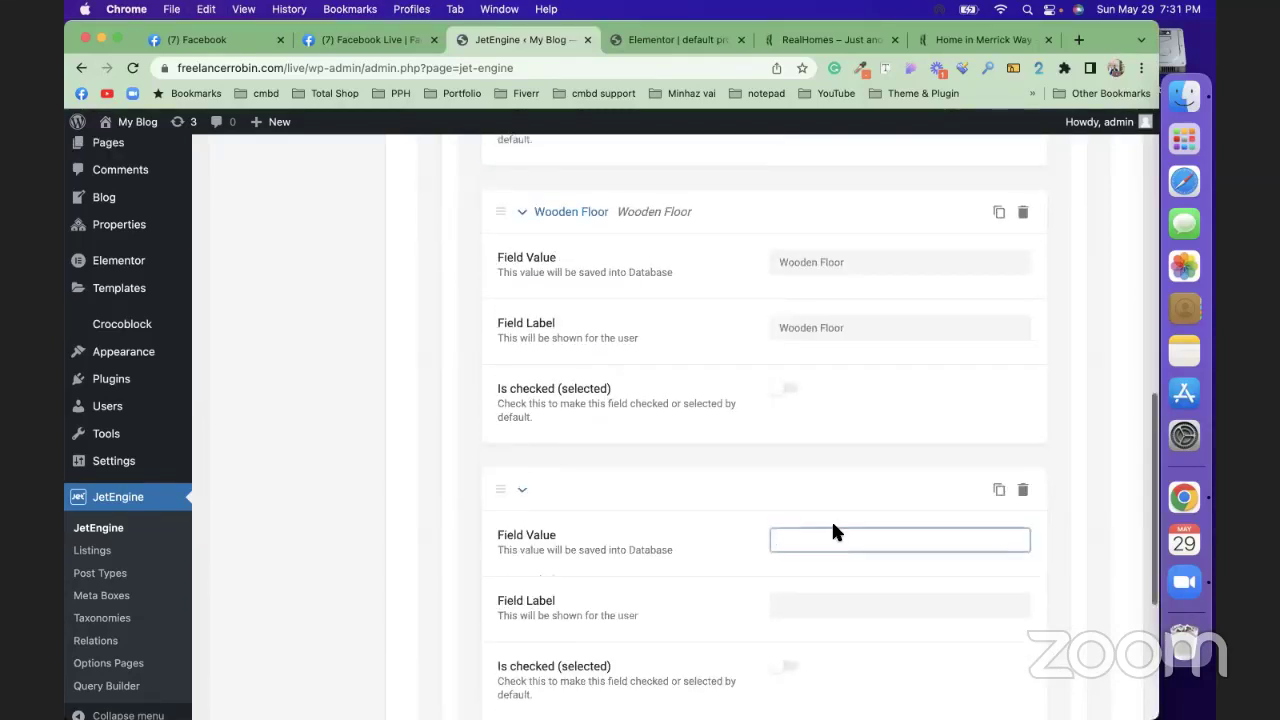
{"action": "scroll", "coordinate": [831, 526], "scroll_direction": "down", "scroll_amount": 2}
{"action": "type", "text": "C"}
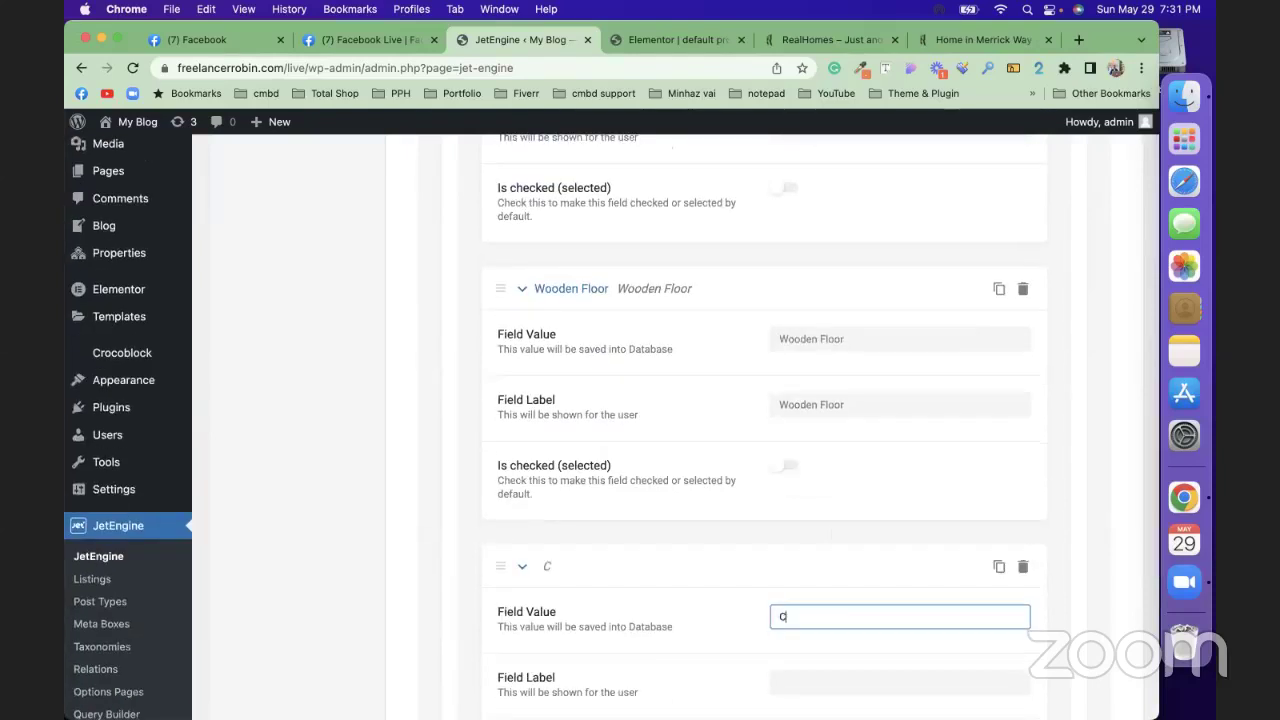
{"action": "type", "text": "entral Aor"}
{"action": "key", "text": "BackSpace"}
{"action": "type", "text": "ir Condi"}
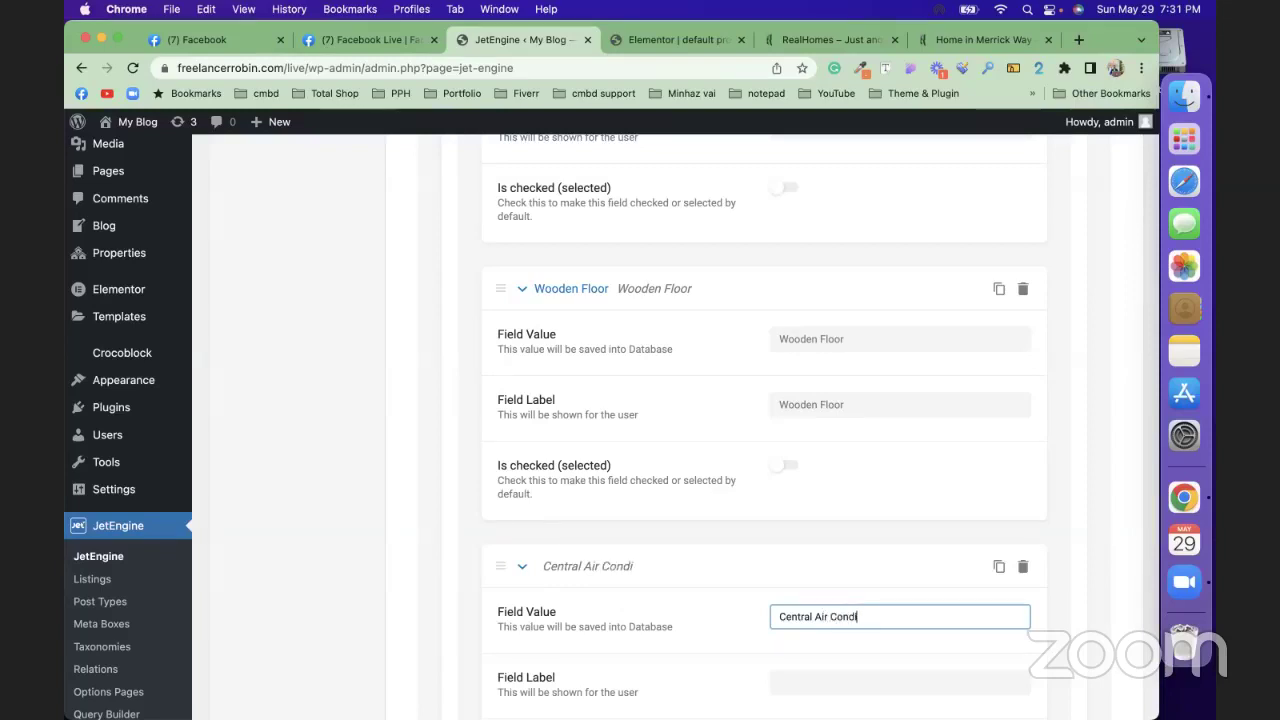
{"action": "type", "text": "tion"}
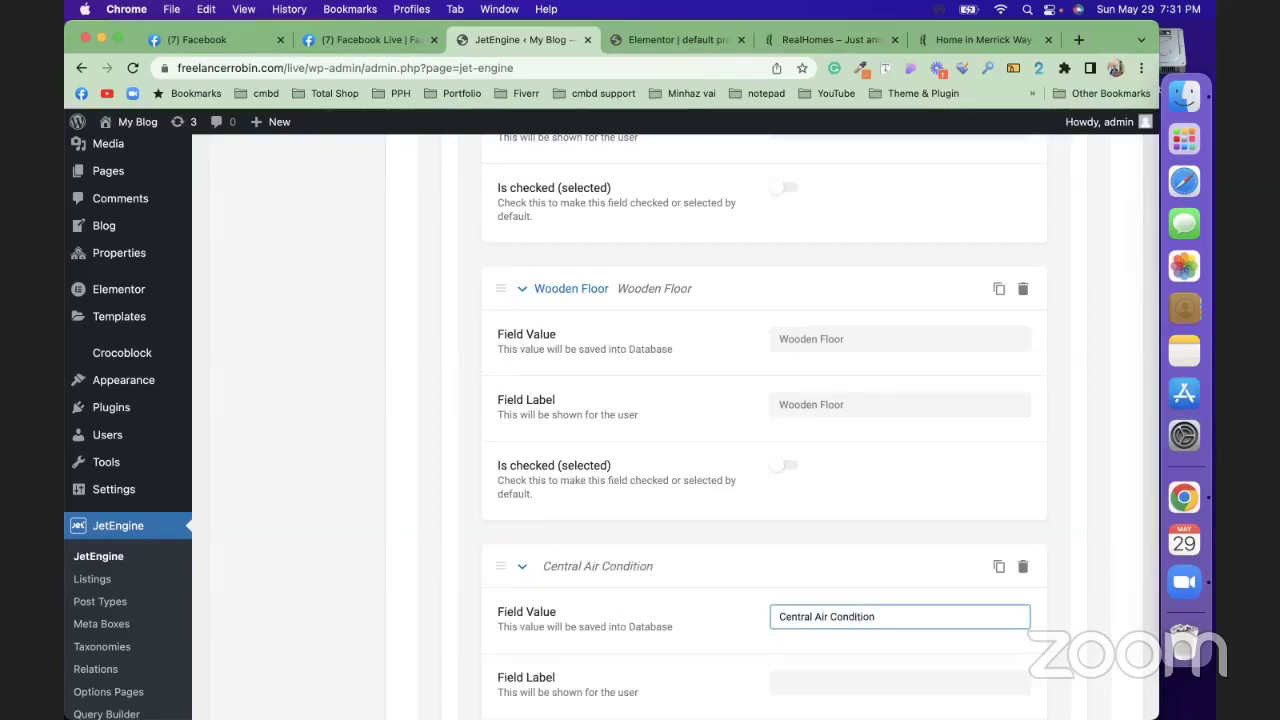
Step: Copy the fourth field's value "Central Air Condition" into its field label
{"action": "scroll", "coordinate": [760, 420], "scroll_direction": "down", "scroll_amount": 3}
{"action": "key", "text": "super+a"}
{"action": "key", "text": "super+c"}
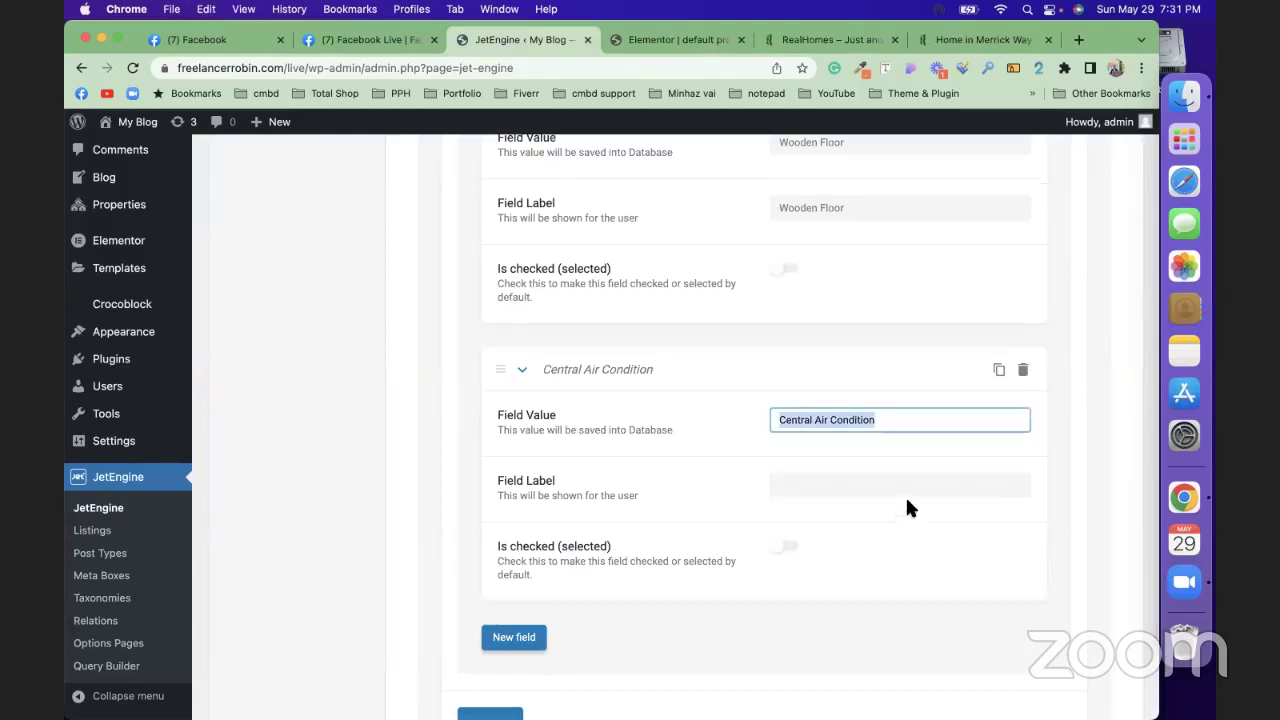
{"action": "left_click", "coordinate": [937, 486]}
{"action": "key", "text": "super+v"}
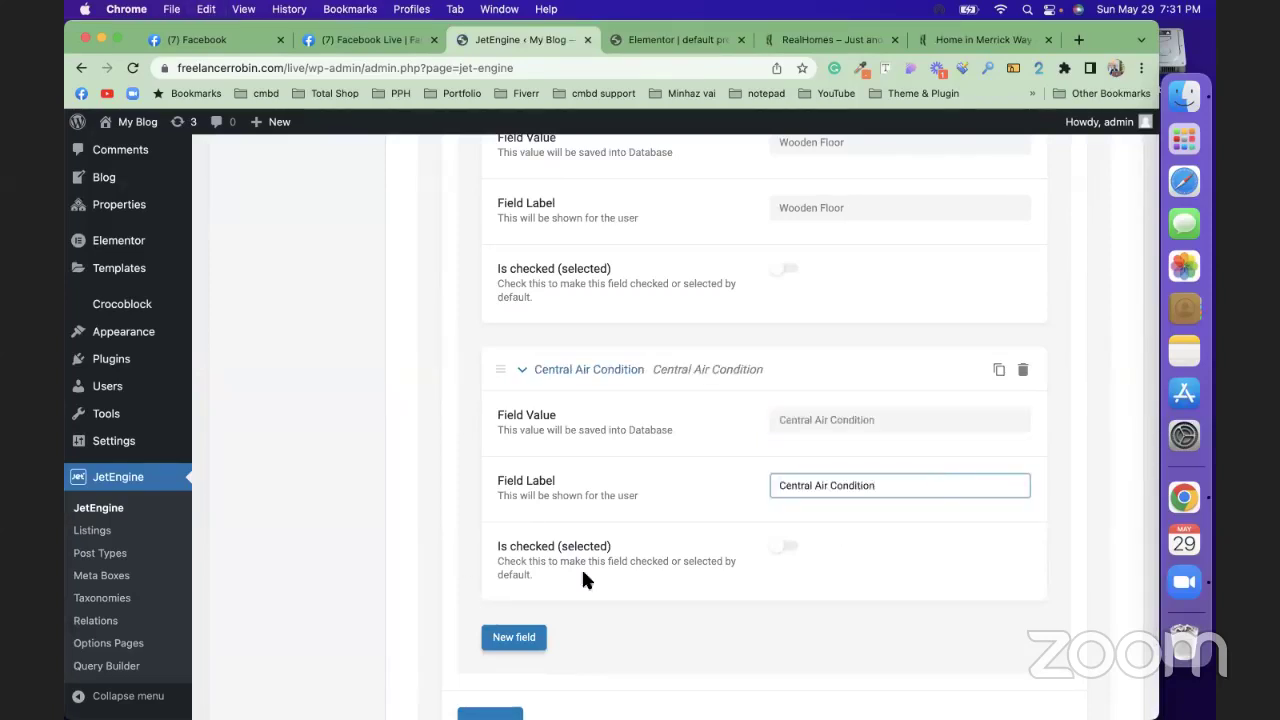
Step: Save the Properties additional feature glossary and collapse its settings
{"action": "scroll", "coordinate": [595, 565], "scroll_direction": "down", "scroll_amount": 5}
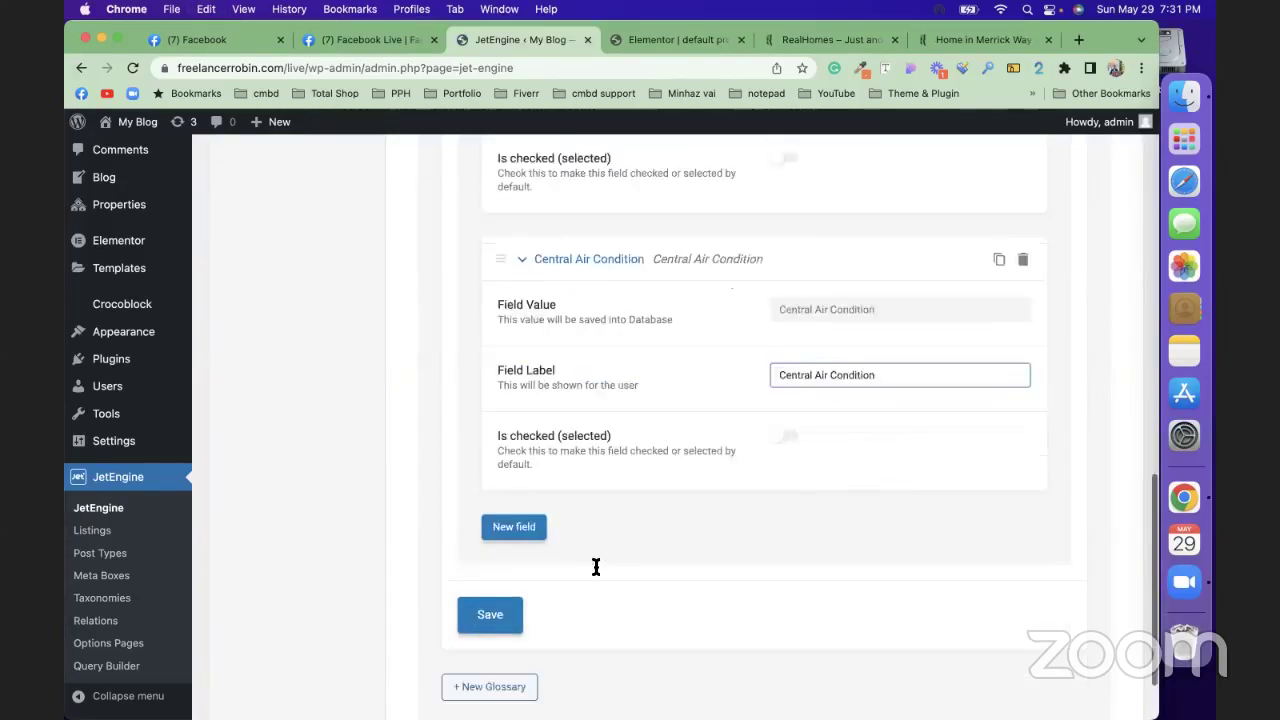
{"action": "left_click", "coordinate": [499, 524]}
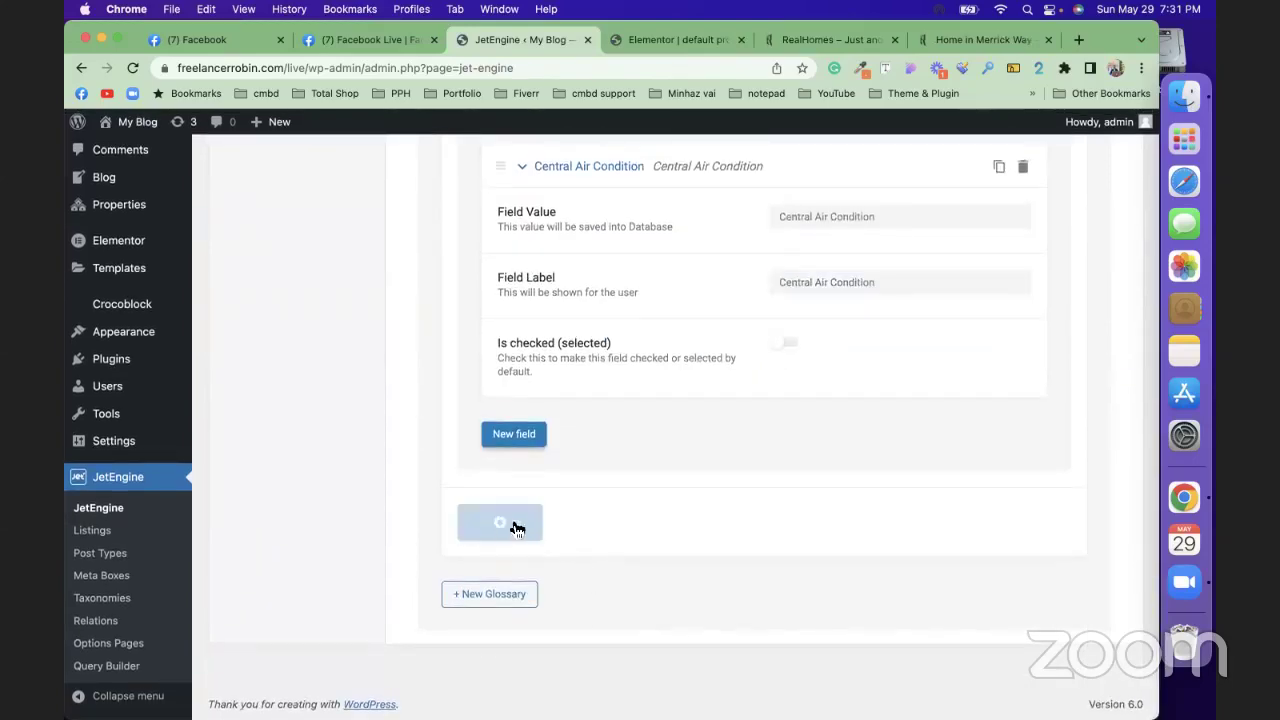
{"action": "scroll", "coordinate": [637, 494], "scroll_direction": "up", "scroll_amount": 10}
{"action": "scroll", "coordinate": [639, 486], "scroll_direction": "up", "scroll_amount": 10}
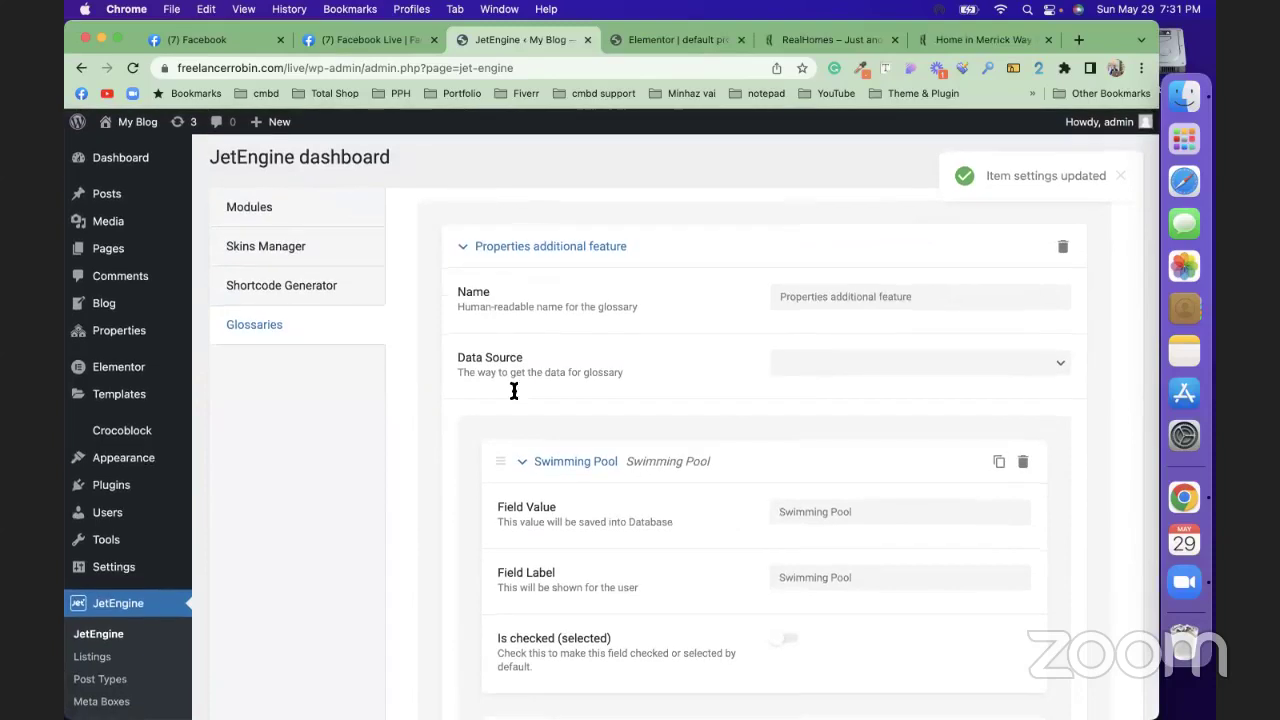
{"action": "left_click", "coordinate": [458, 246]}
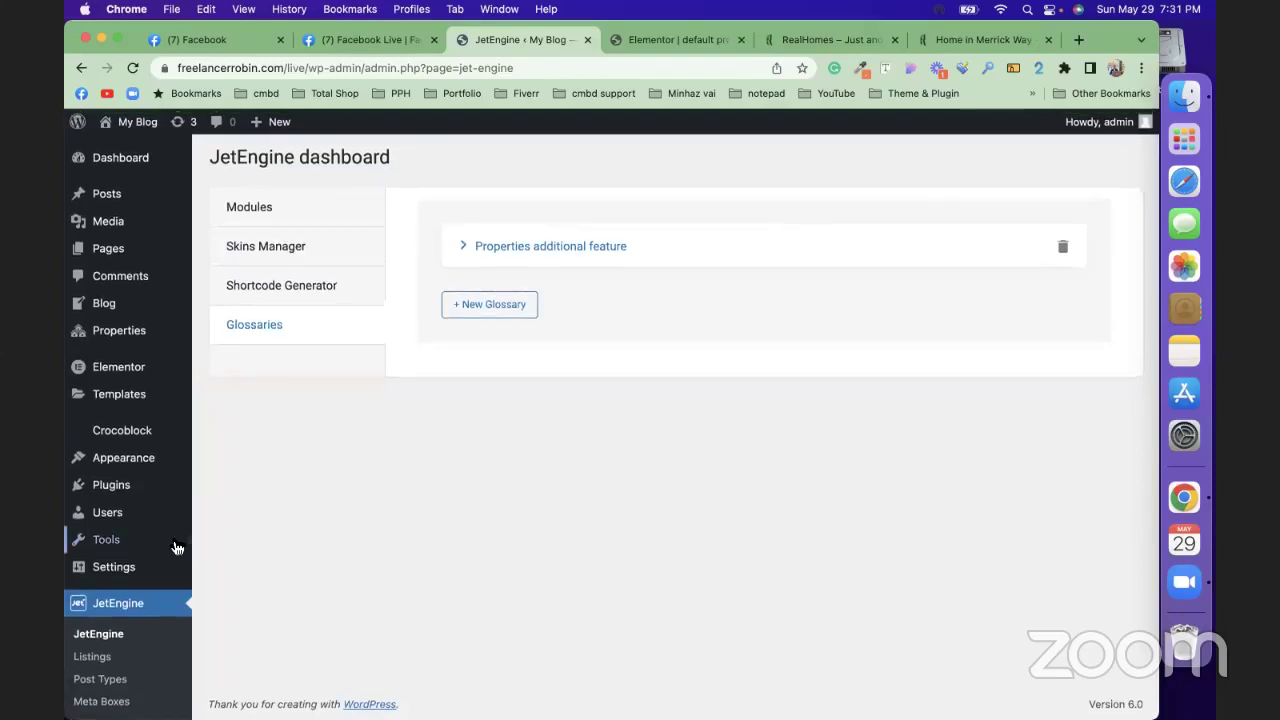
Step: Open the Properties custom post type for editing from JetEngine's list of post types
{"action": "mouse_move", "coordinate": [175, 548]}
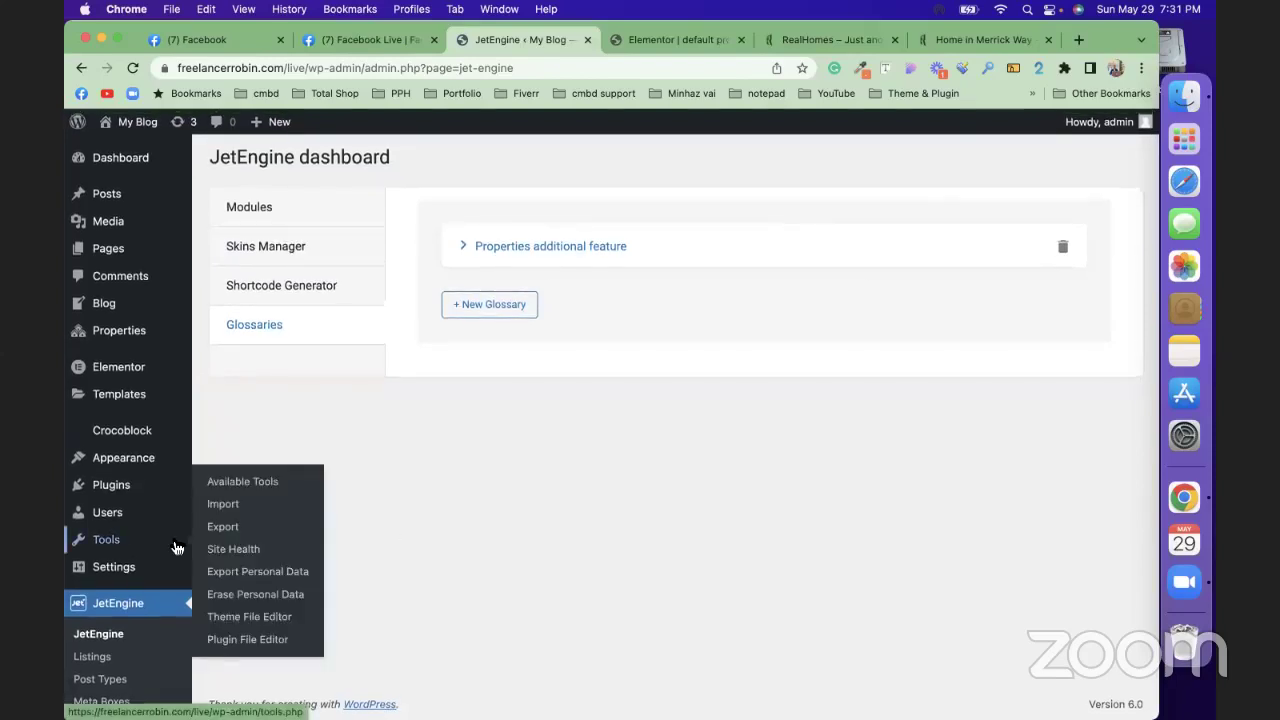
{"action": "left_click", "coordinate": [102, 685]}
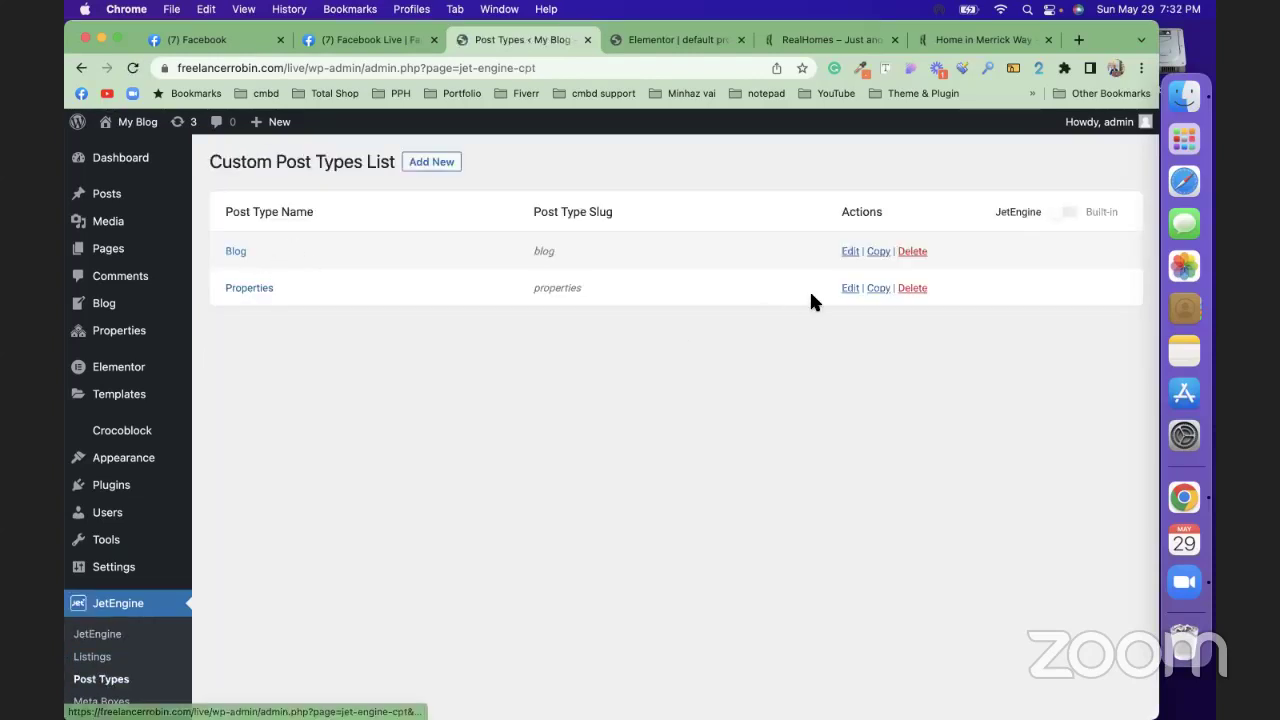
{"action": "left_click", "coordinate": [850, 290]}
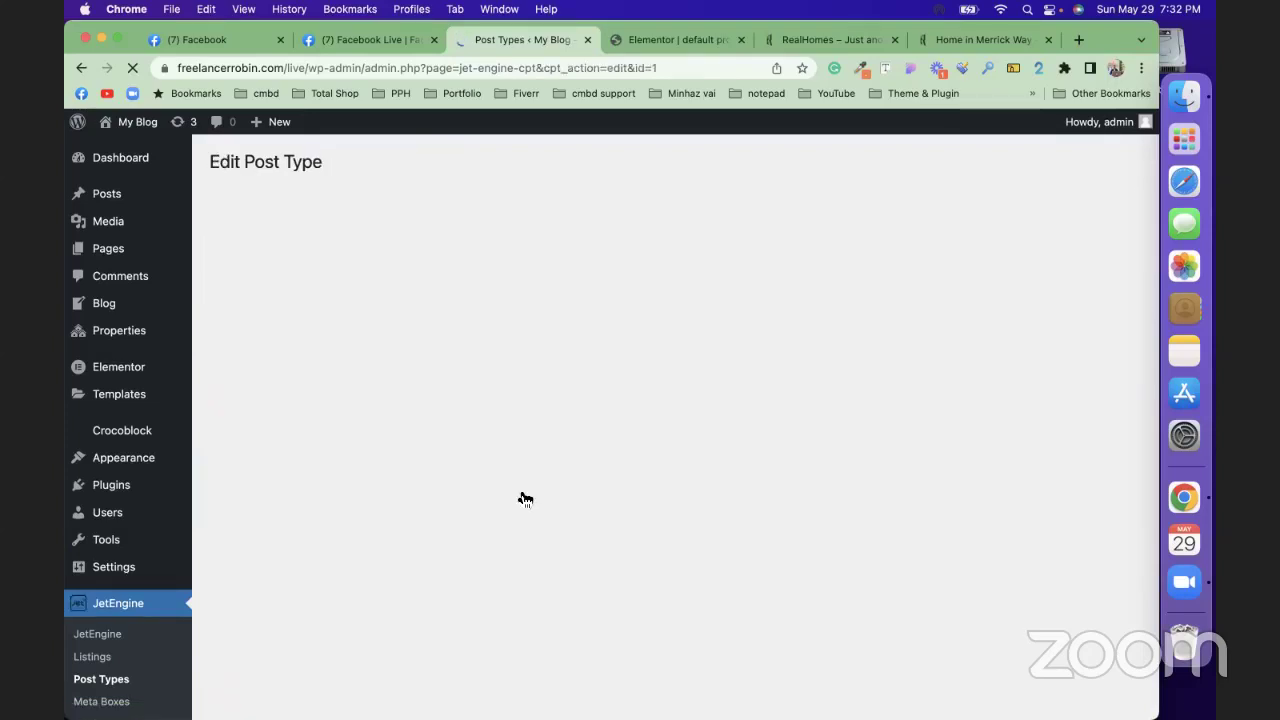
Step: Add a new meta field labelled "Properties Feature" after Property Gallery in the Properties post type
{"action": "scroll", "coordinate": [522, 497], "scroll_direction": "down", "scroll_amount": 8}
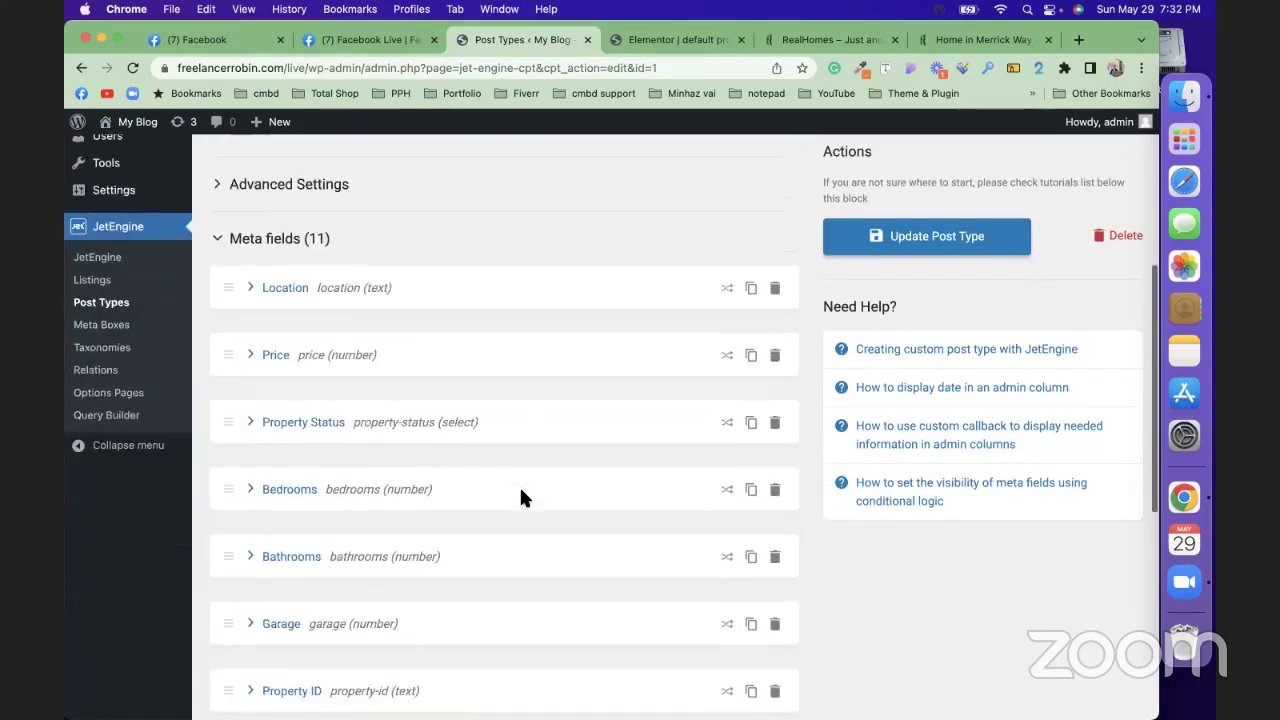
{"action": "scroll", "coordinate": [519, 497], "scroll_direction": "down", "scroll_amount": 2}
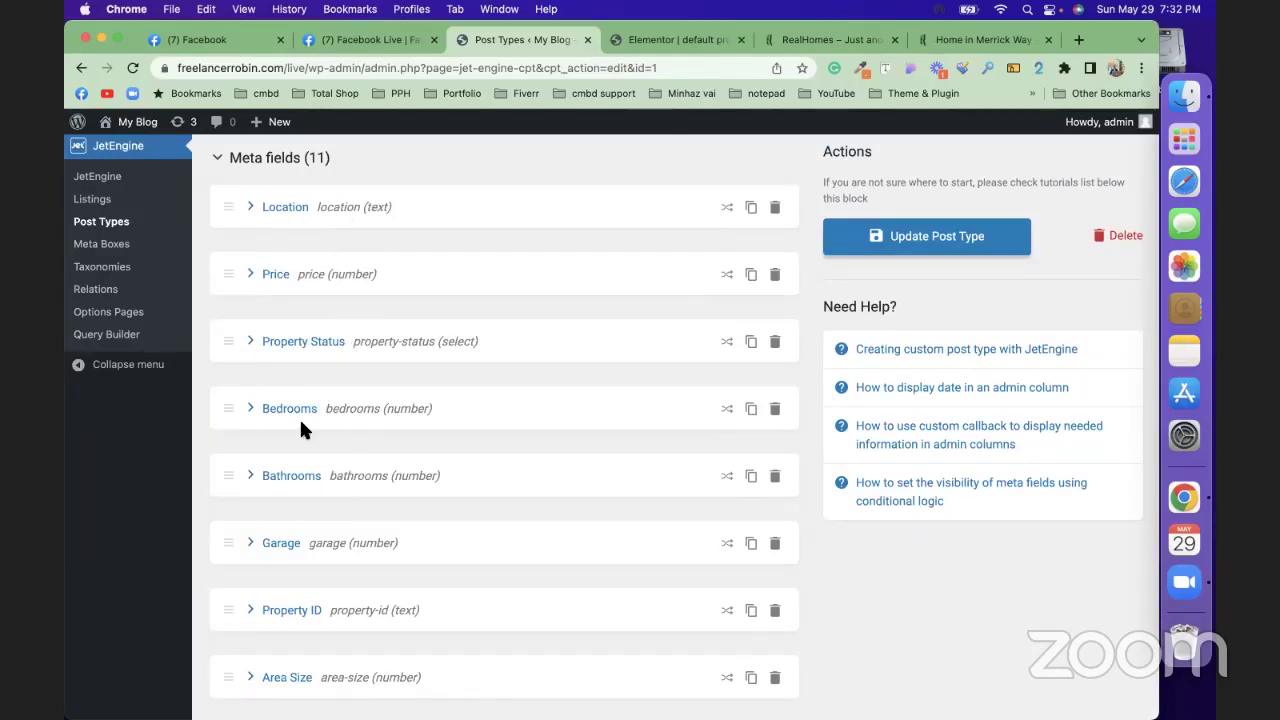
{"action": "scroll", "coordinate": [299, 417], "scroll_direction": "down", "scroll_amount": 5}
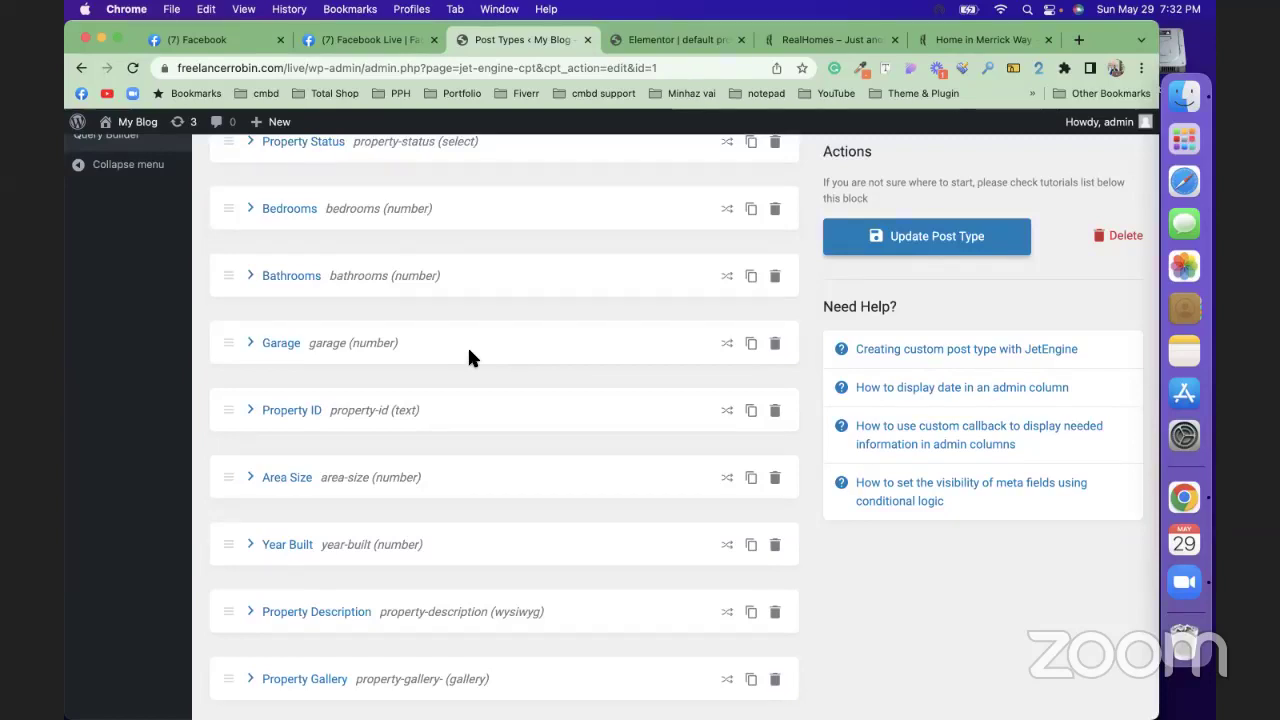
{"action": "scroll", "coordinate": [469, 352], "scroll_direction": "up", "scroll_amount": 4}
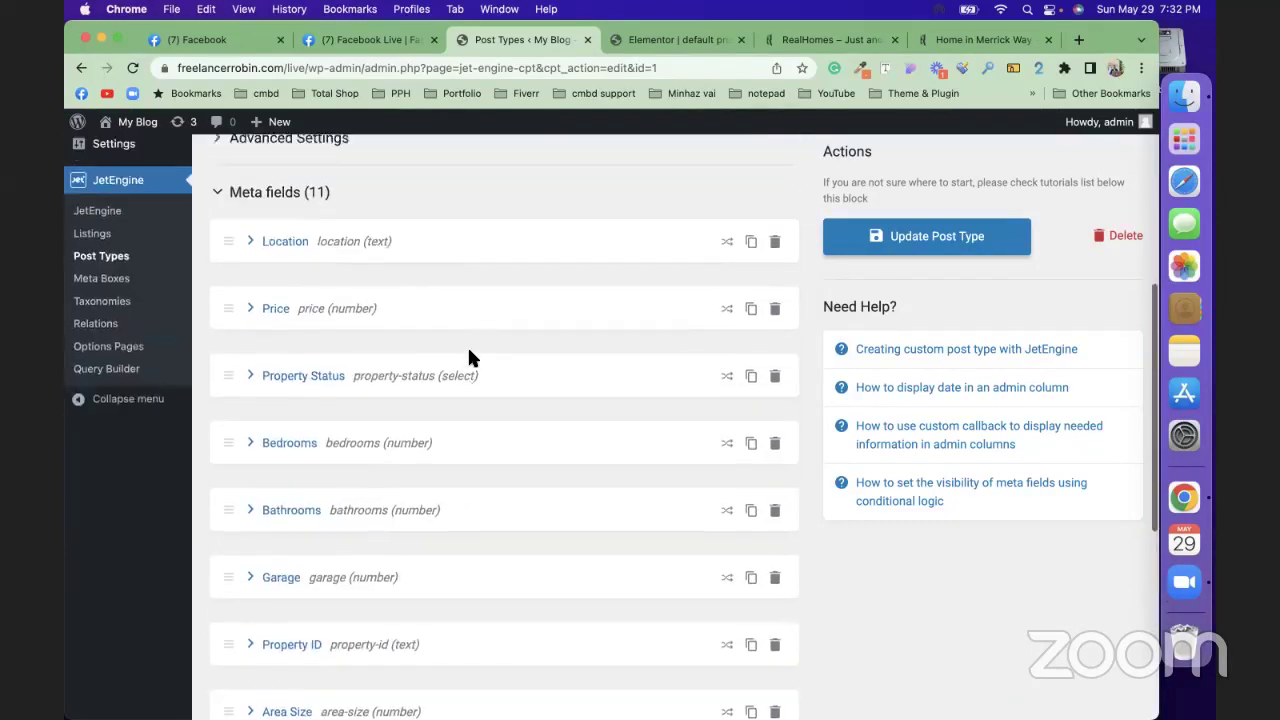
{"action": "scroll", "coordinate": [463, 360], "scroll_direction": "down", "scroll_amount": 5}
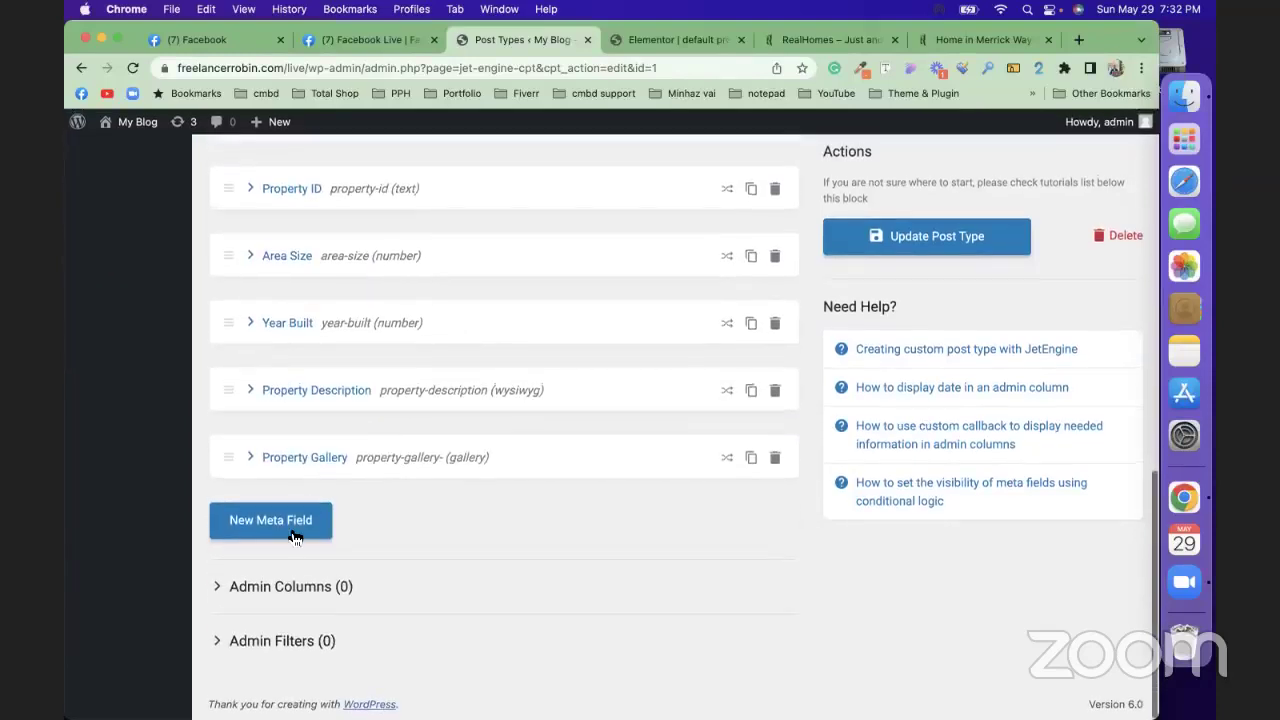
{"action": "left_click", "coordinate": [295, 538]}
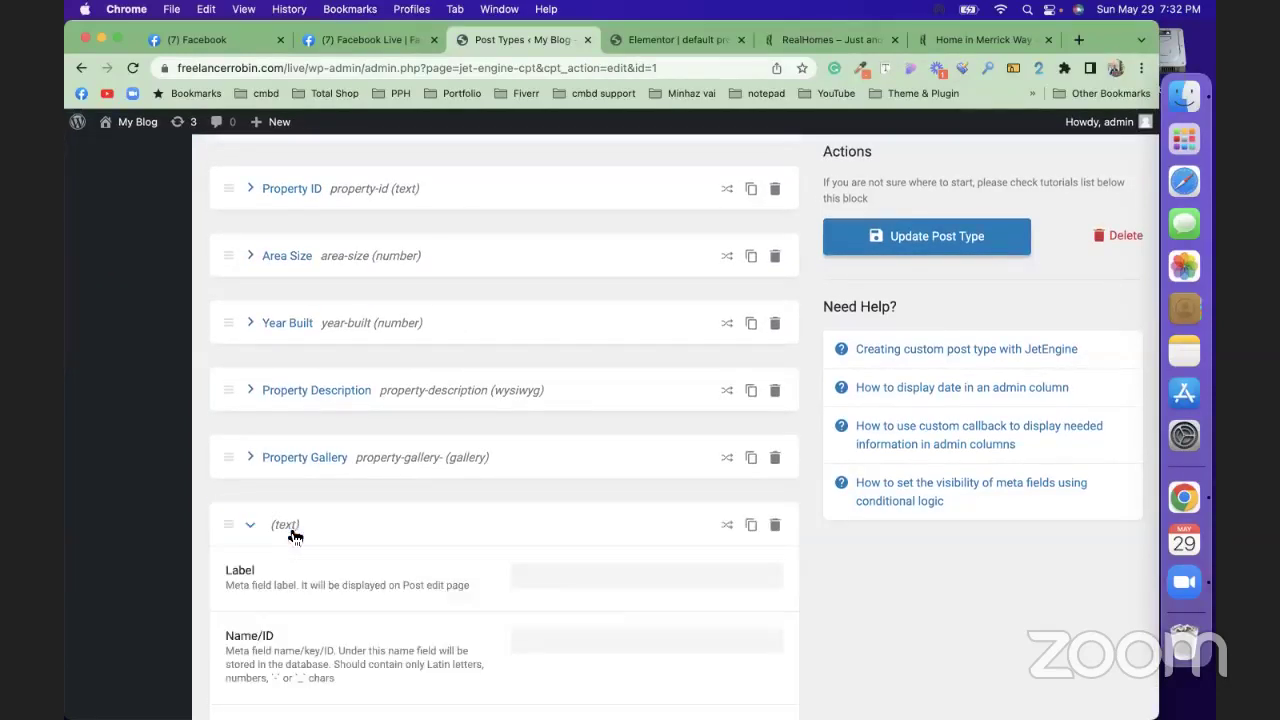
{"action": "left_click", "coordinate": [588, 577]}
{"action": "type", "text": "Pro"}
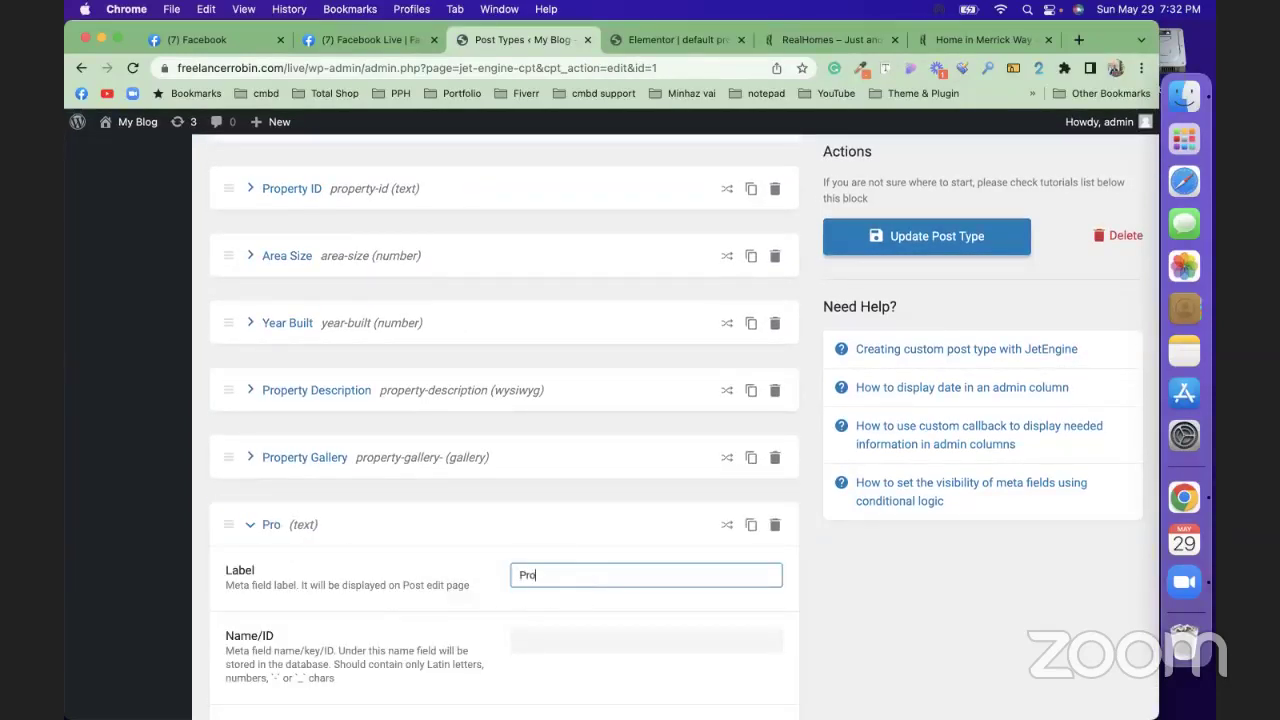
{"action": "type", "text": "perties Feature"}
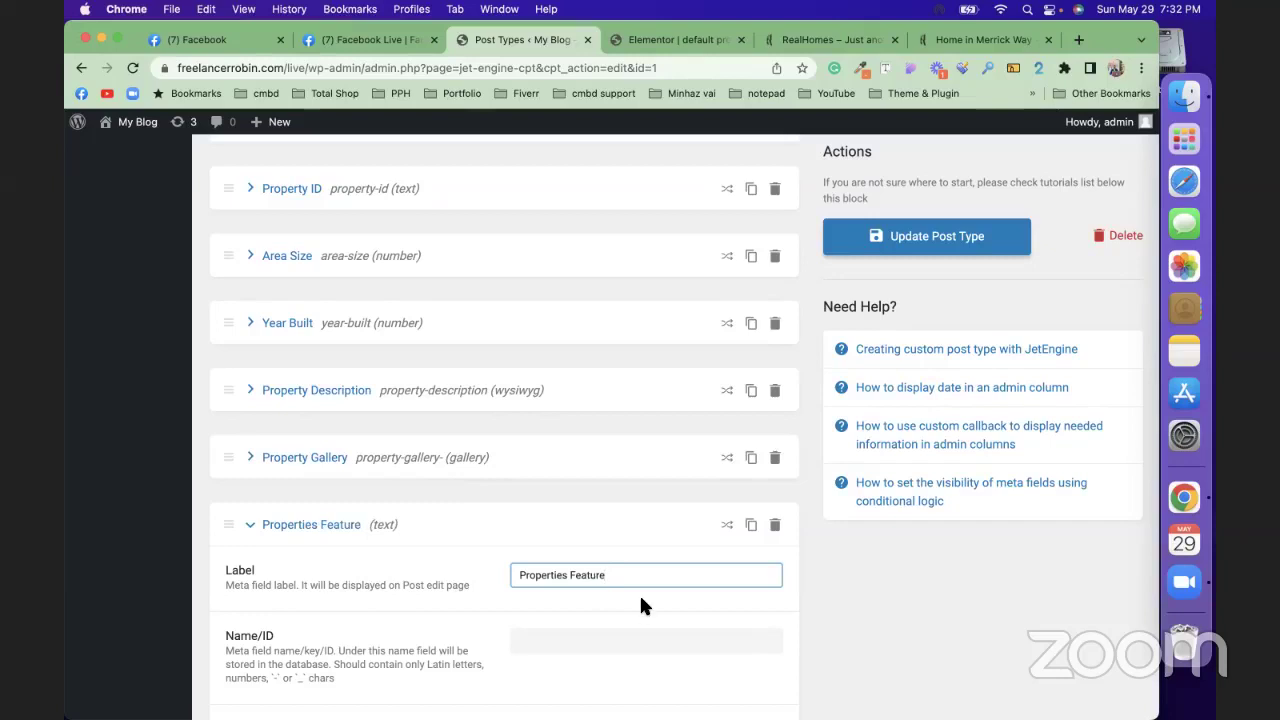
Step: Change the Properties Feature meta field's object type to Tab and collapse its settings
{"action": "scroll", "coordinate": [593, 372], "scroll_direction": "down", "scroll_amount": 5}
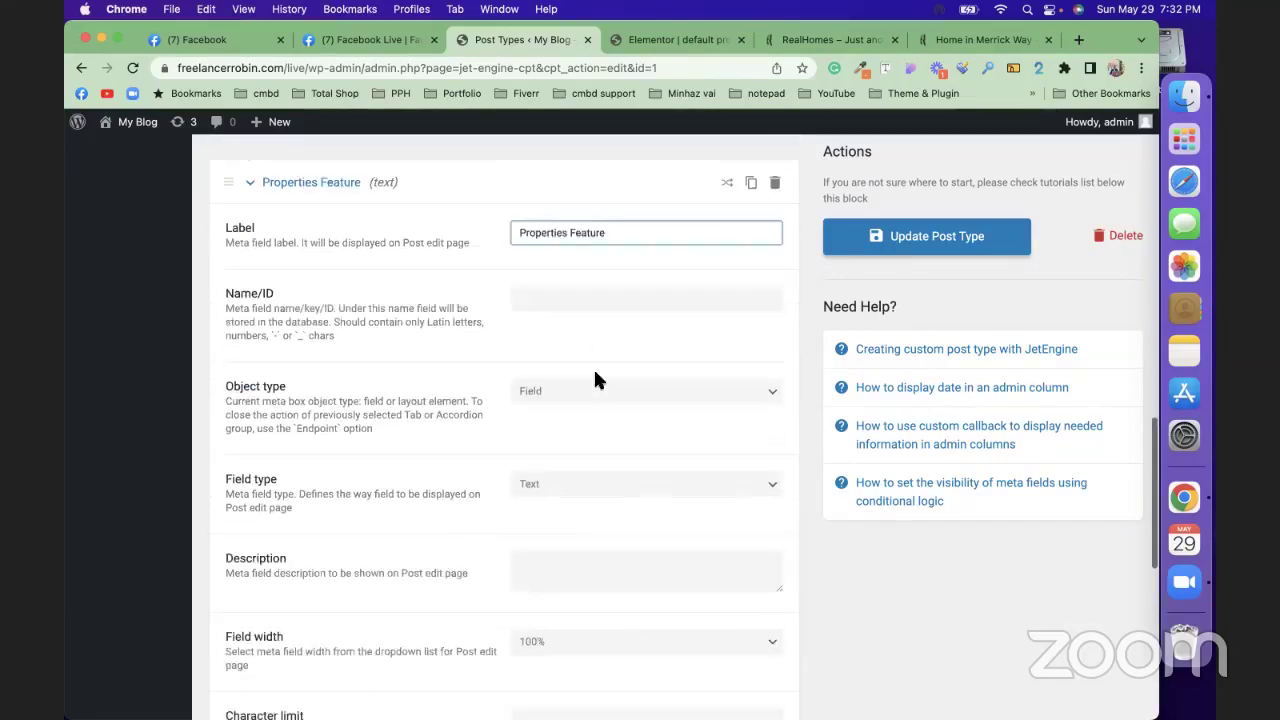
{"action": "left_click", "coordinate": [593, 374]}
{"action": "left_click", "coordinate": [589, 371]}
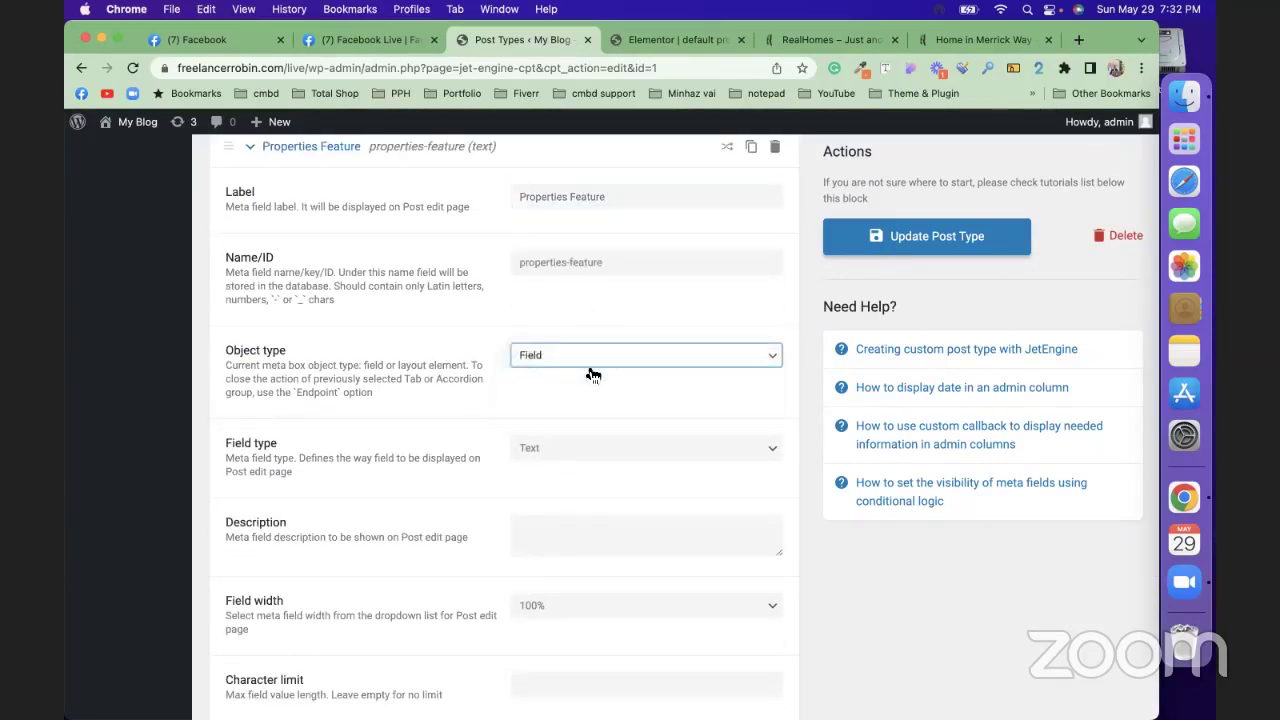
{"action": "scroll", "coordinate": [430, 256], "scroll_direction": "up", "scroll_amount": 2}
{"action": "scroll", "coordinate": [430, 256], "scroll_direction": "up", "scroll_amount": 1}
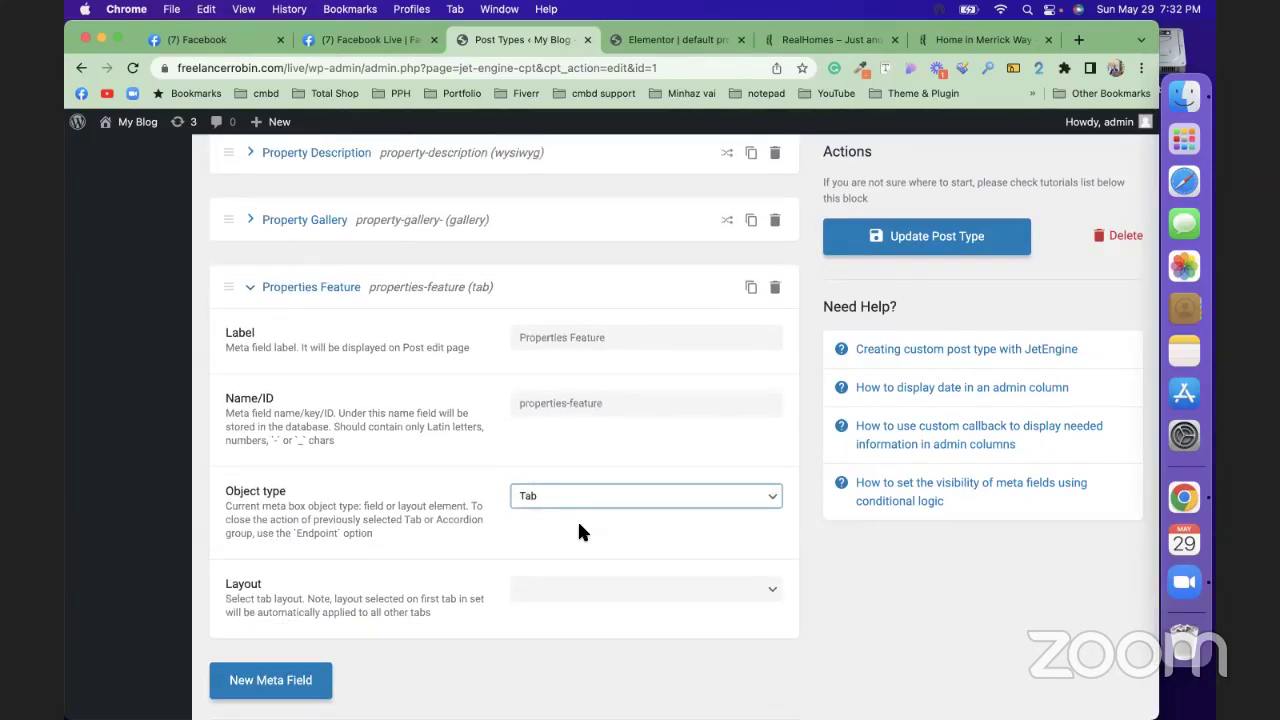
{"action": "scroll", "coordinate": [388, 465], "scroll_direction": "up", "scroll_amount": 2}
{"action": "scroll", "coordinate": [375, 427], "scroll_direction": "up", "scroll_amount": 1}
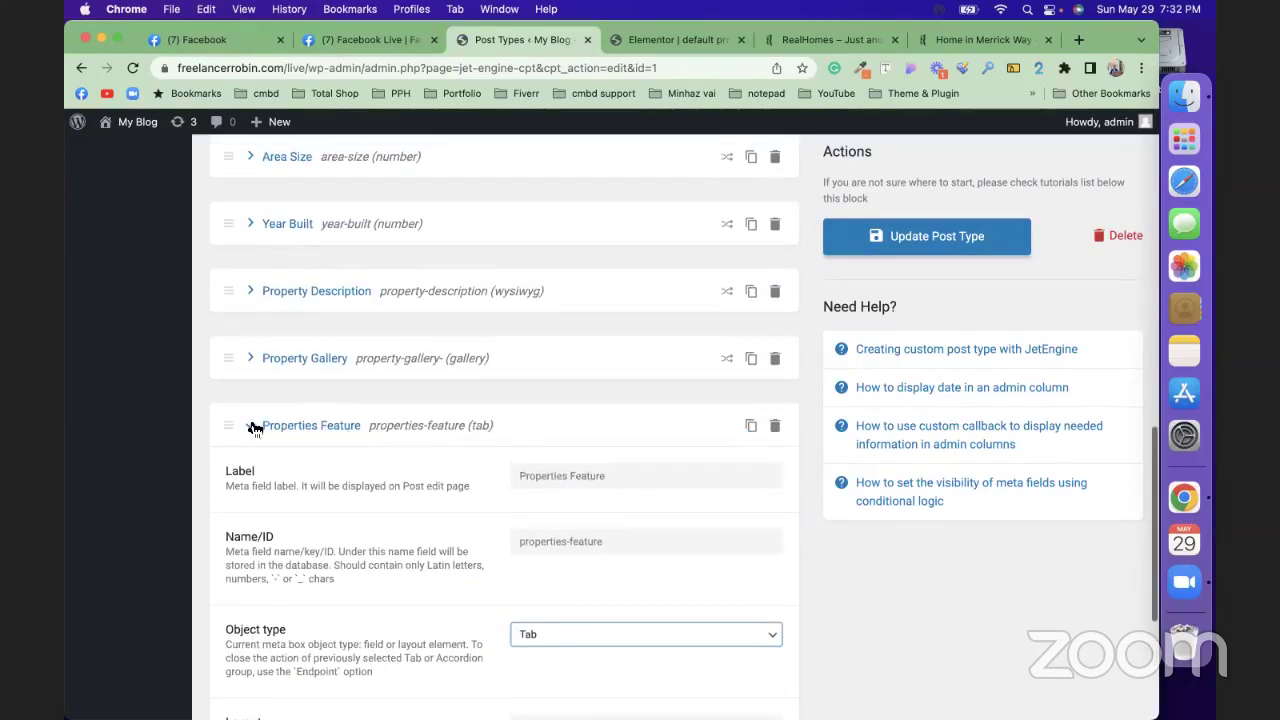
{"action": "left_click", "coordinate": [250, 425]}
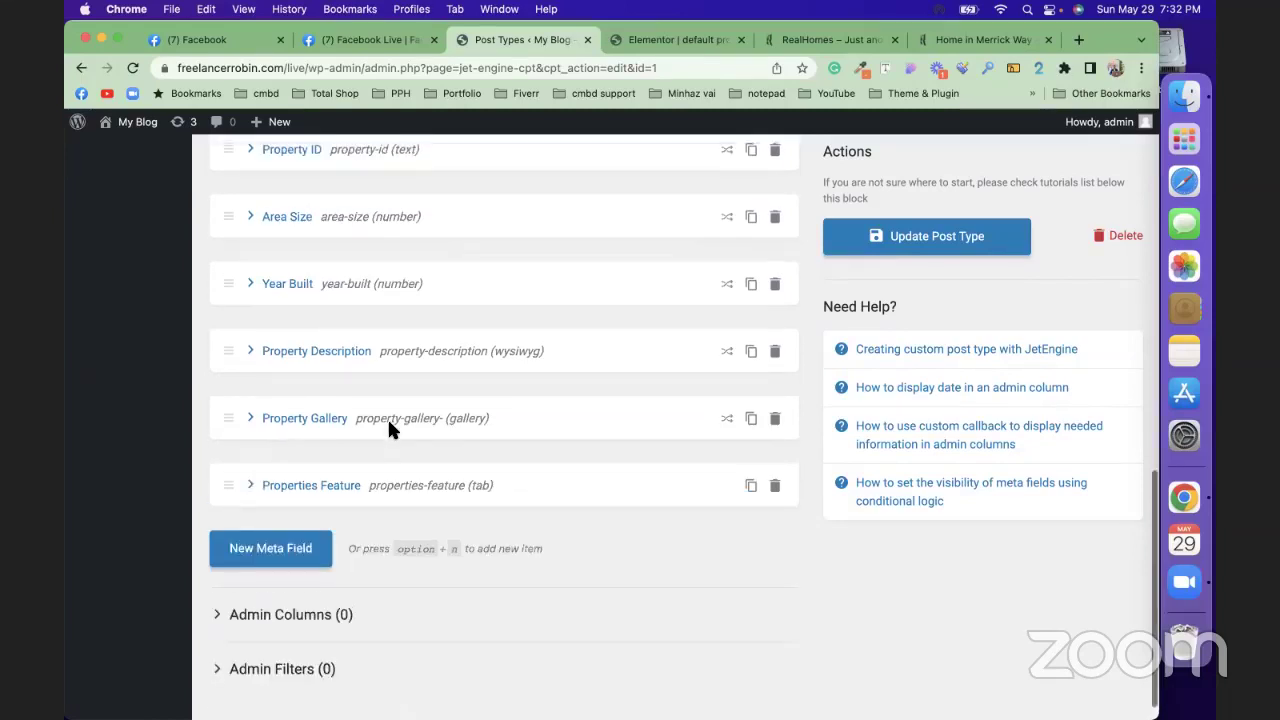
Step: Move the Property ID meta field below Properties Feature so it is nested in that tab
{"action": "scroll", "coordinate": [387, 417], "scroll_direction": "up", "scroll_amount": 2}
{"action": "scroll", "coordinate": [390, 428], "scroll_direction": "up", "scroll_amount": 1}
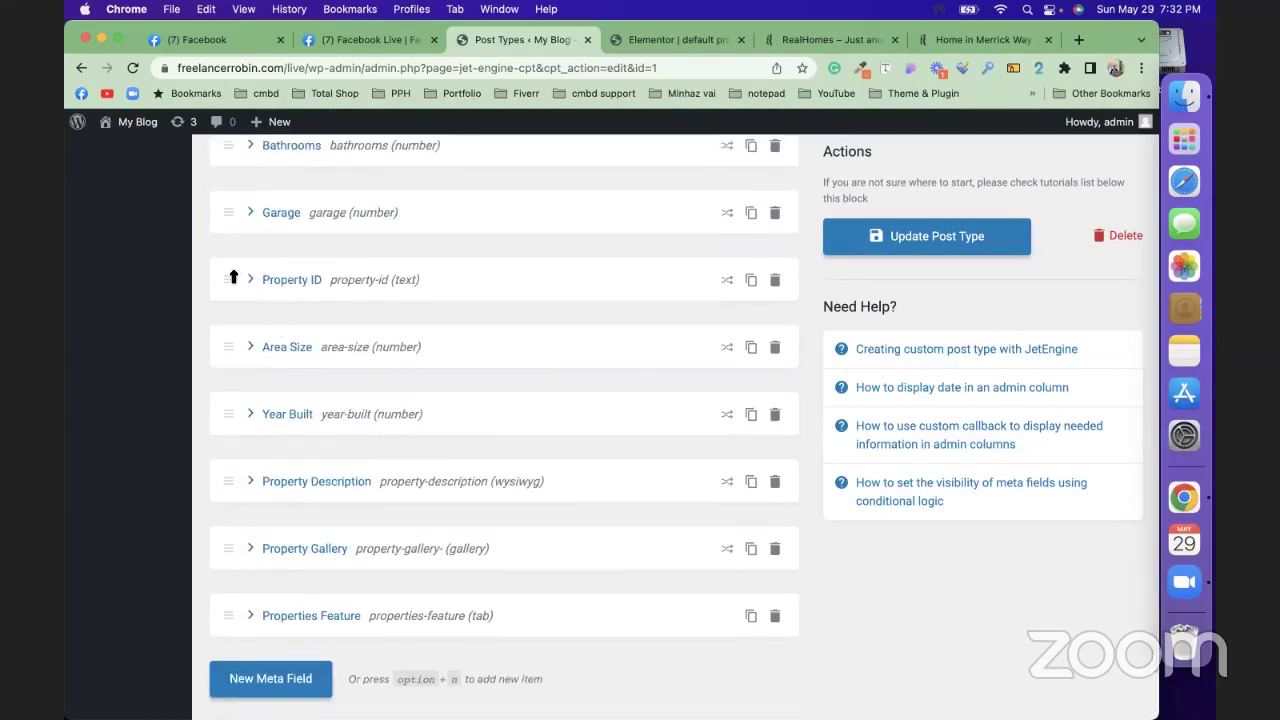
{"action": "left_click_drag", "start_coordinate": [297, 603], "coordinate": [290, 626]}
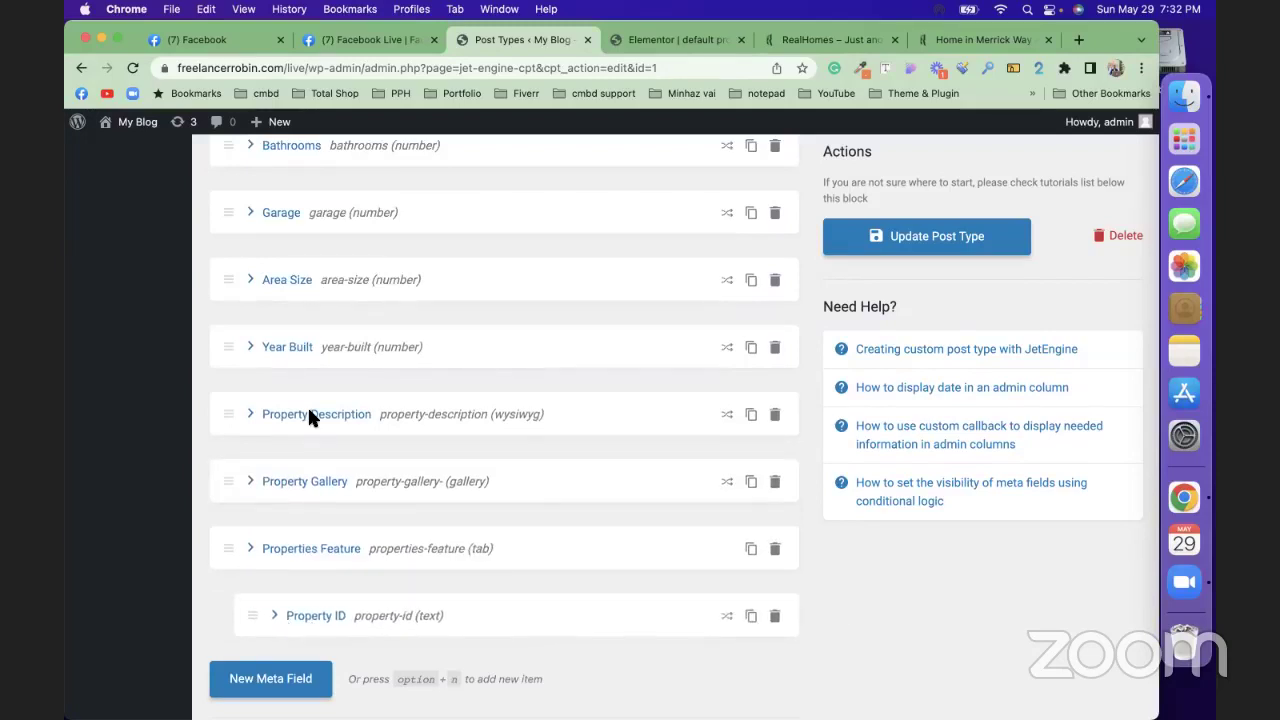
Step: Move the Property Status meta field into the Properties Feature tab, directly below Property ID
{"action": "scroll", "coordinate": [307, 414], "scroll_direction": "up", "scroll_amount": 5}
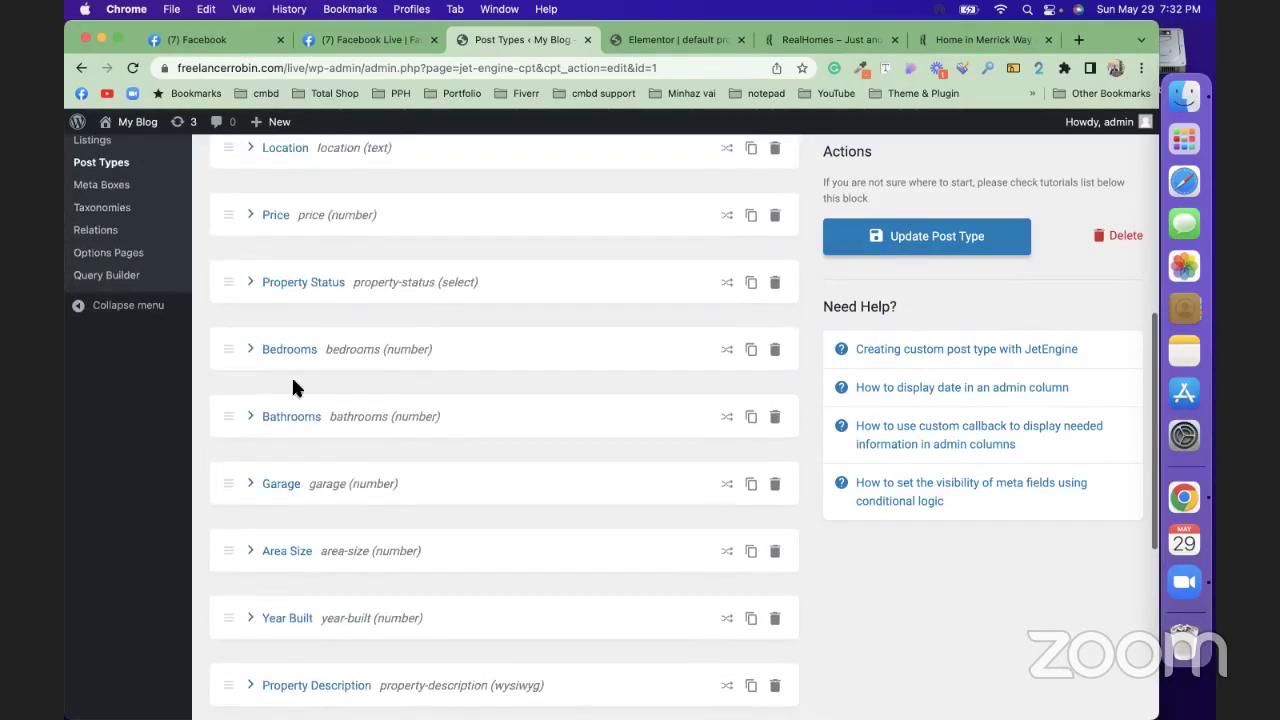
{"action": "scroll", "coordinate": [293, 388], "scroll_direction": "up", "scroll_amount": 1}
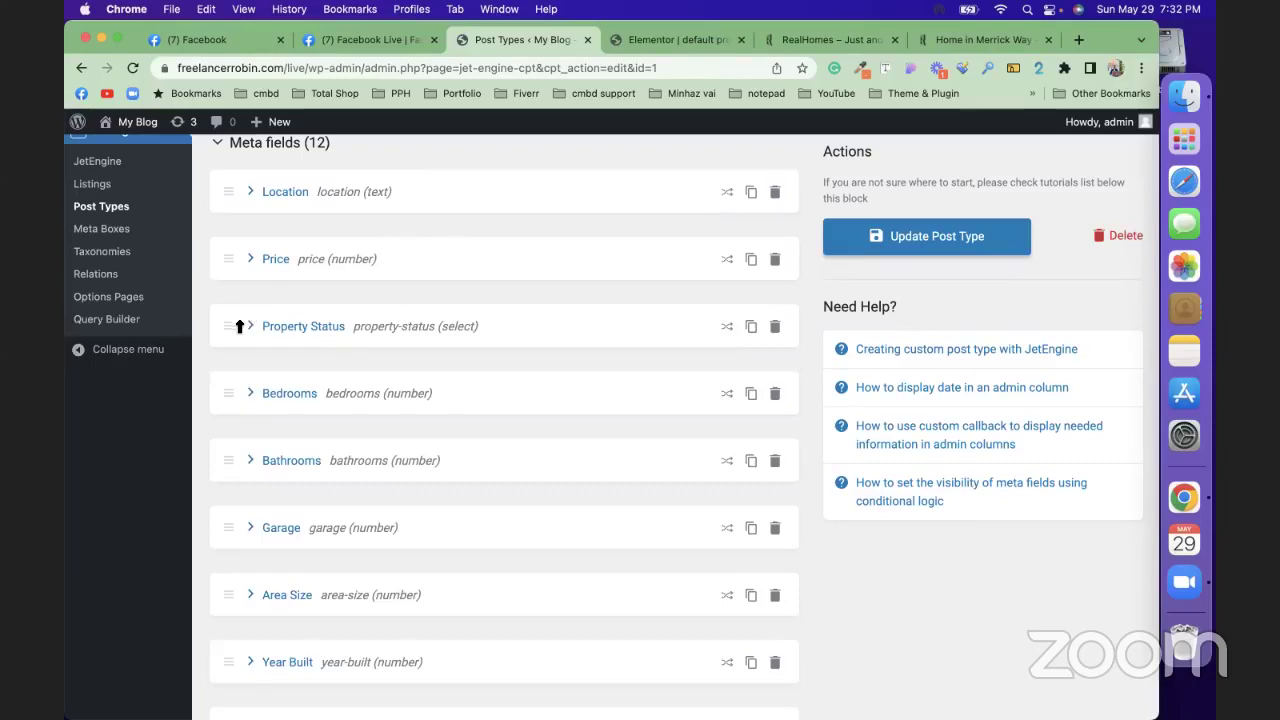
{"action": "left_click_drag", "start_coordinate": [238, 326], "coordinate": [248, 674]}
{"action": "scroll", "coordinate": [248, 674], "scroll_direction": "down", "scroll_amount": 6}
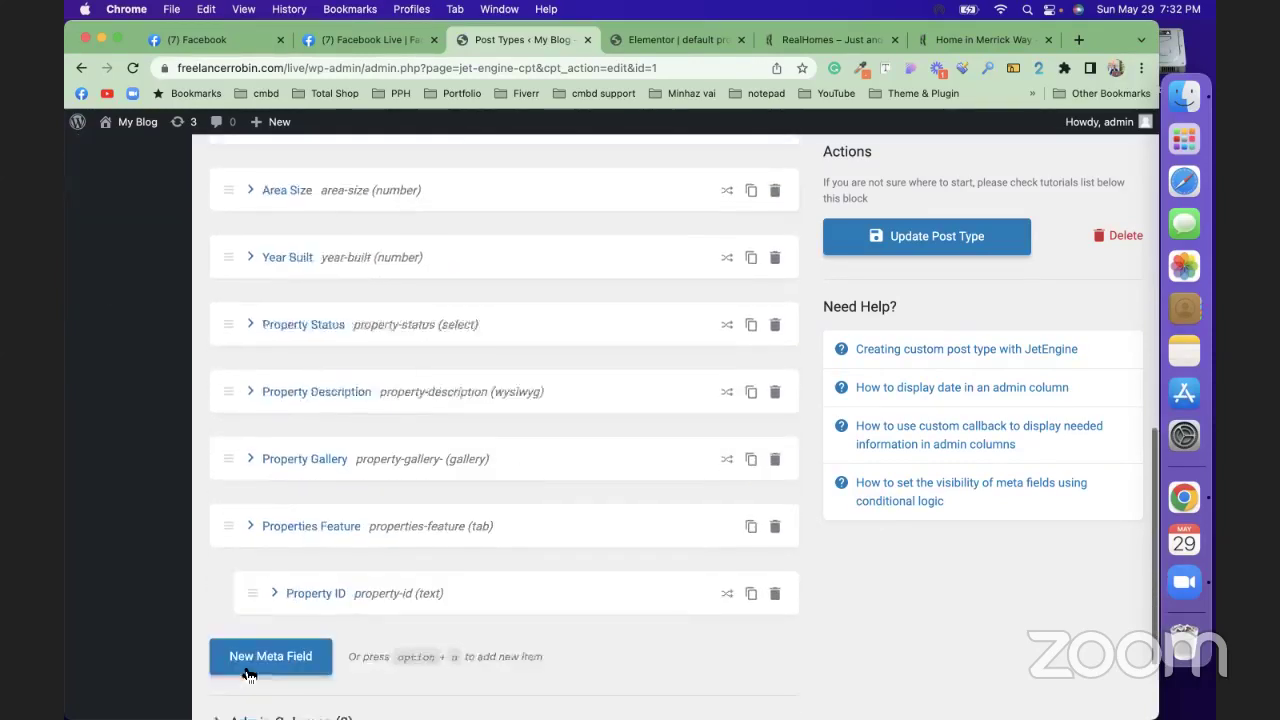
{"action": "scroll", "coordinate": [248, 674], "scroll_direction": "down", "scroll_amount": 2}
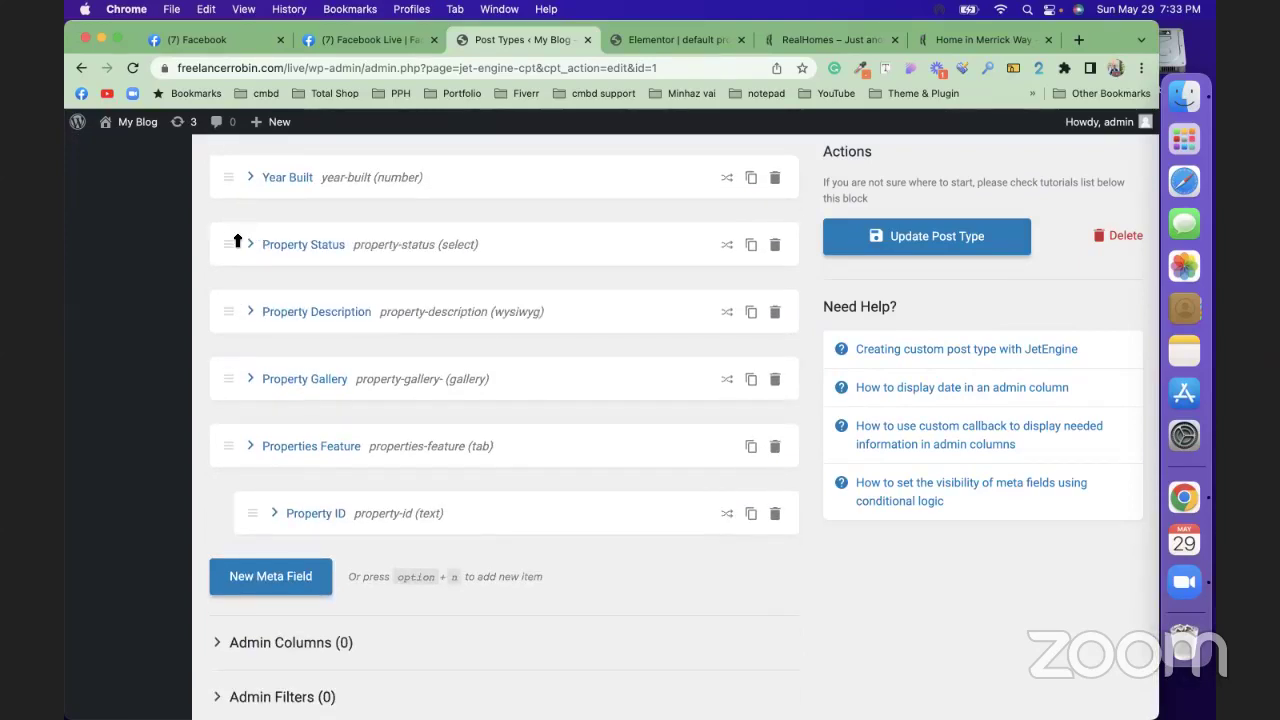
{"action": "left_click_drag", "start_coordinate": [236, 246], "coordinate": [278, 530]}
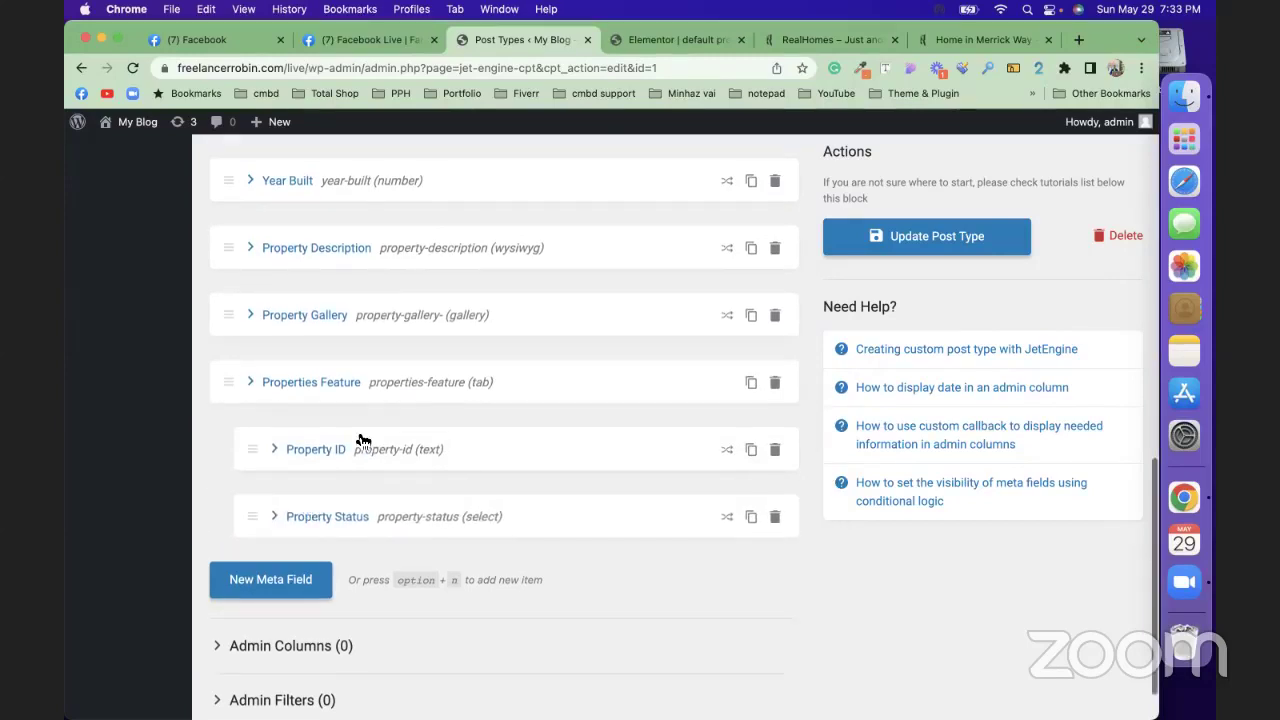
Step: Add a new meta field below Property Status in the tab, labelled "Additional Properties Feature"
{"action": "scroll", "coordinate": [363, 440], "scroll_direction": "up", "scroll_amount": 4}
{"action": "scroll", "coordinate": [360, 436], "scroll_direction": "up", "scroll_amount": 1}
{"action": "scroll", "coordinate": [360, 436], "scroll_direction": "down", "scroll_amount": 5}
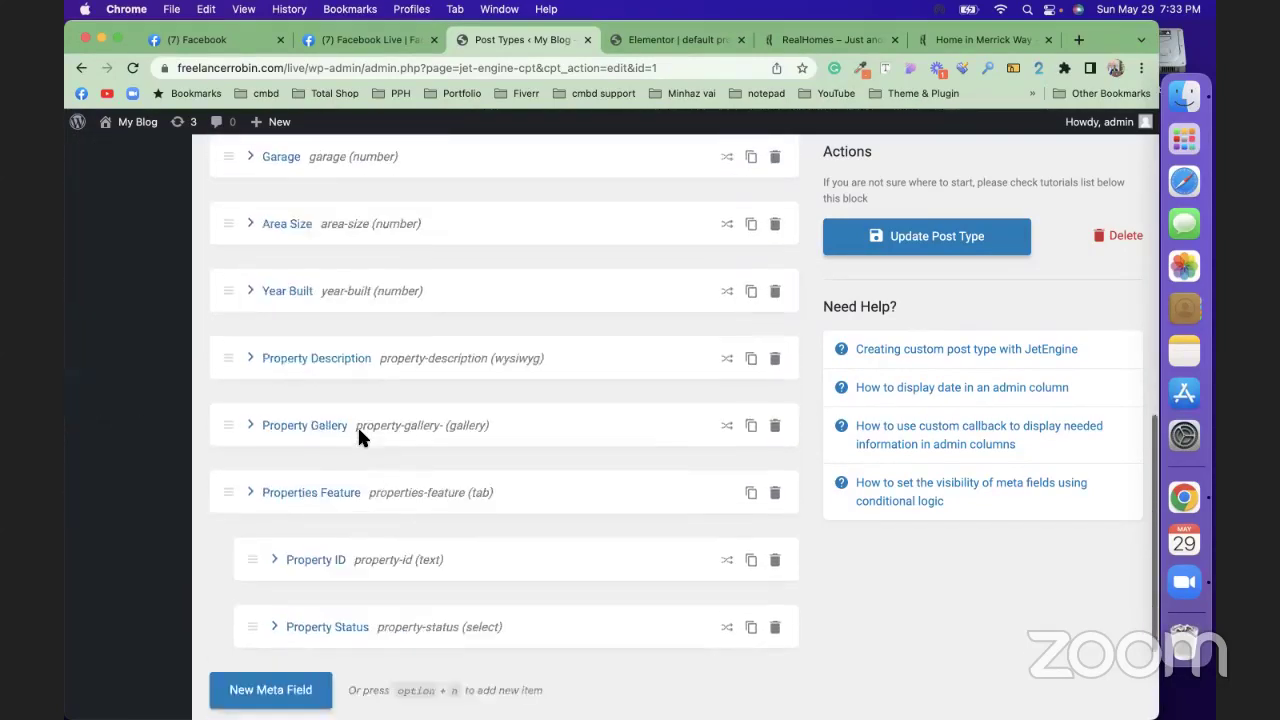
{"action": "left_click", "coordinate": [274, 553]}
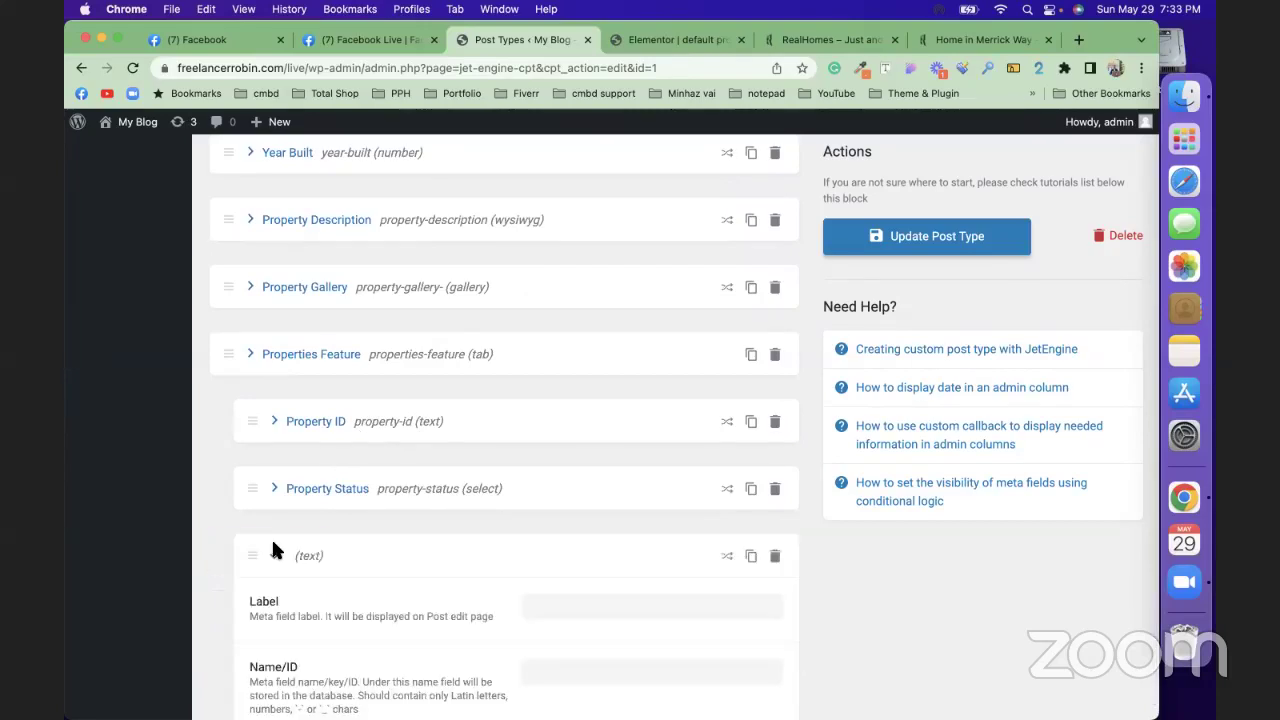
{"action": "scroll", "coordinate": [455, 570], "scroll_direction": "down", "scroll_amount": 5}
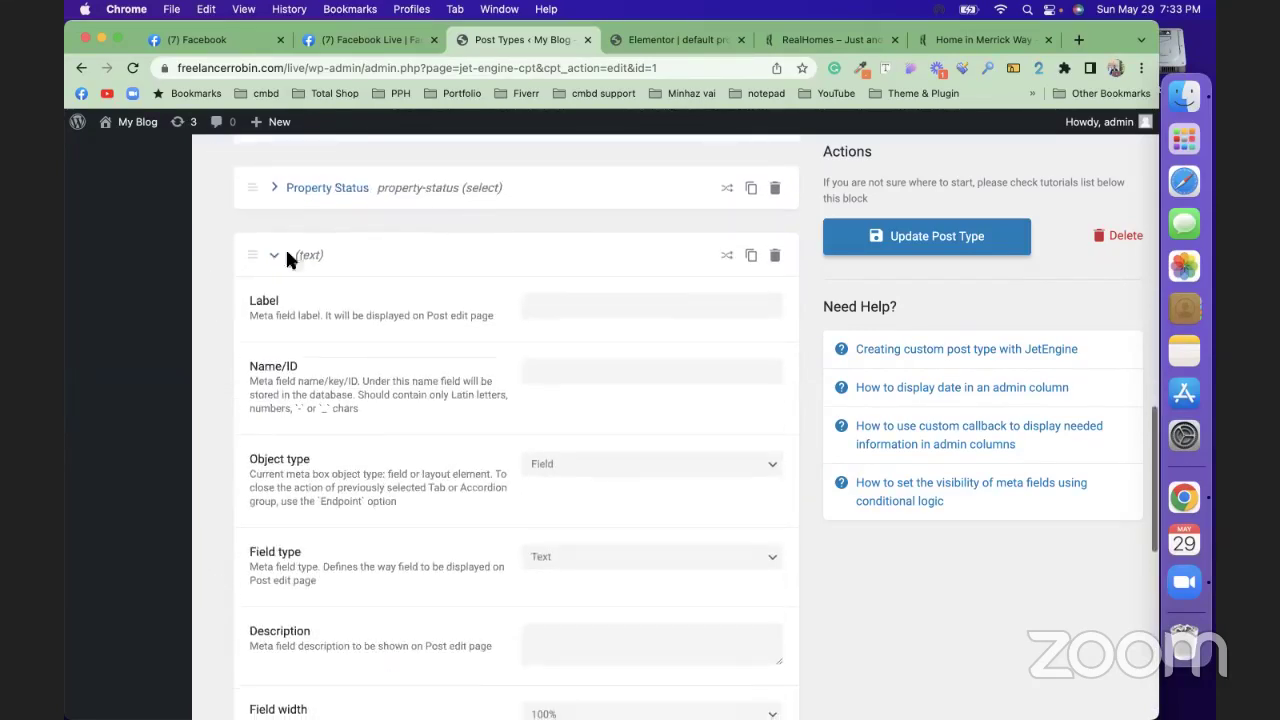
{"action": "left_click", "coordinate": [565, 305]}
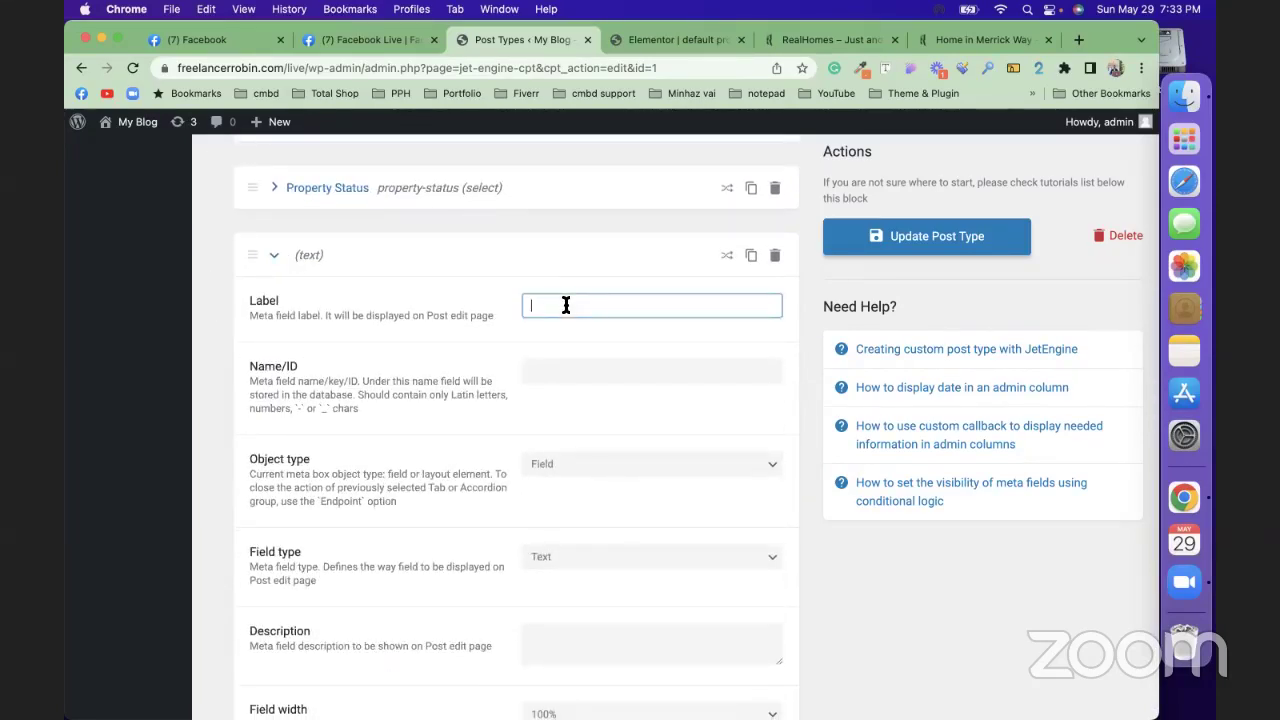
{"action": "type", "text": "Additional Proper"}
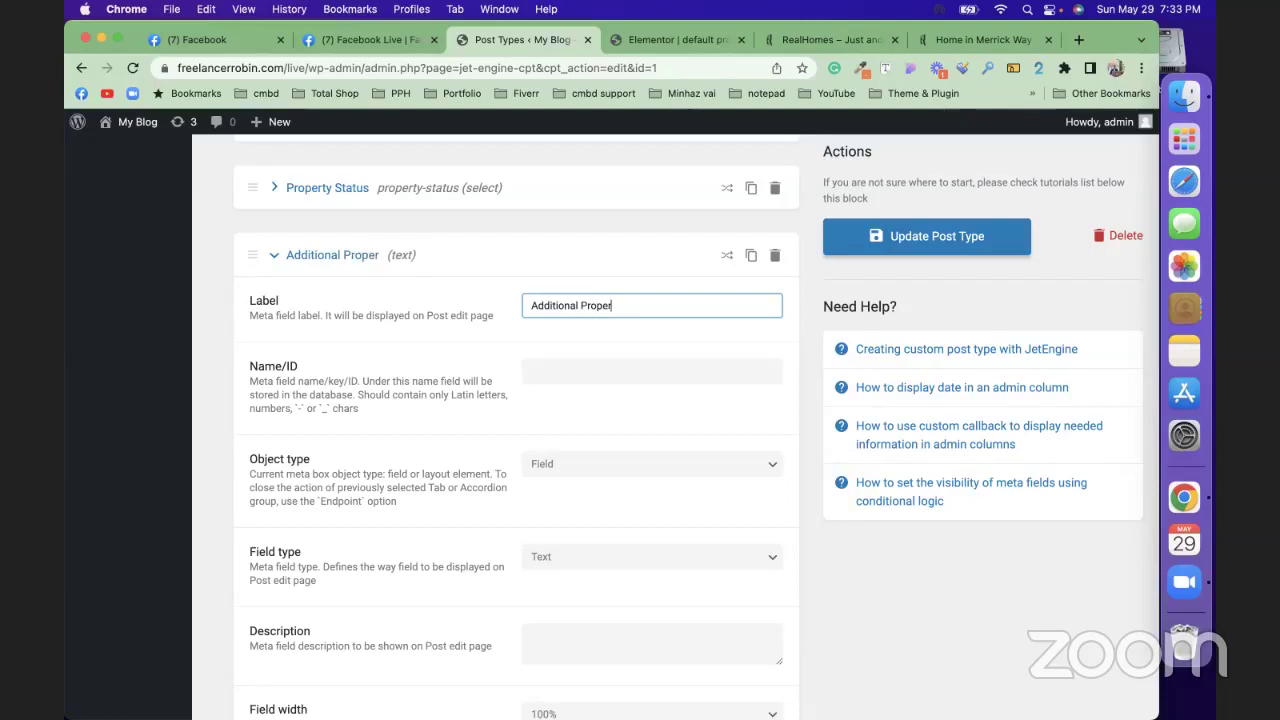
{"action": "type", "text": "tiesa"}
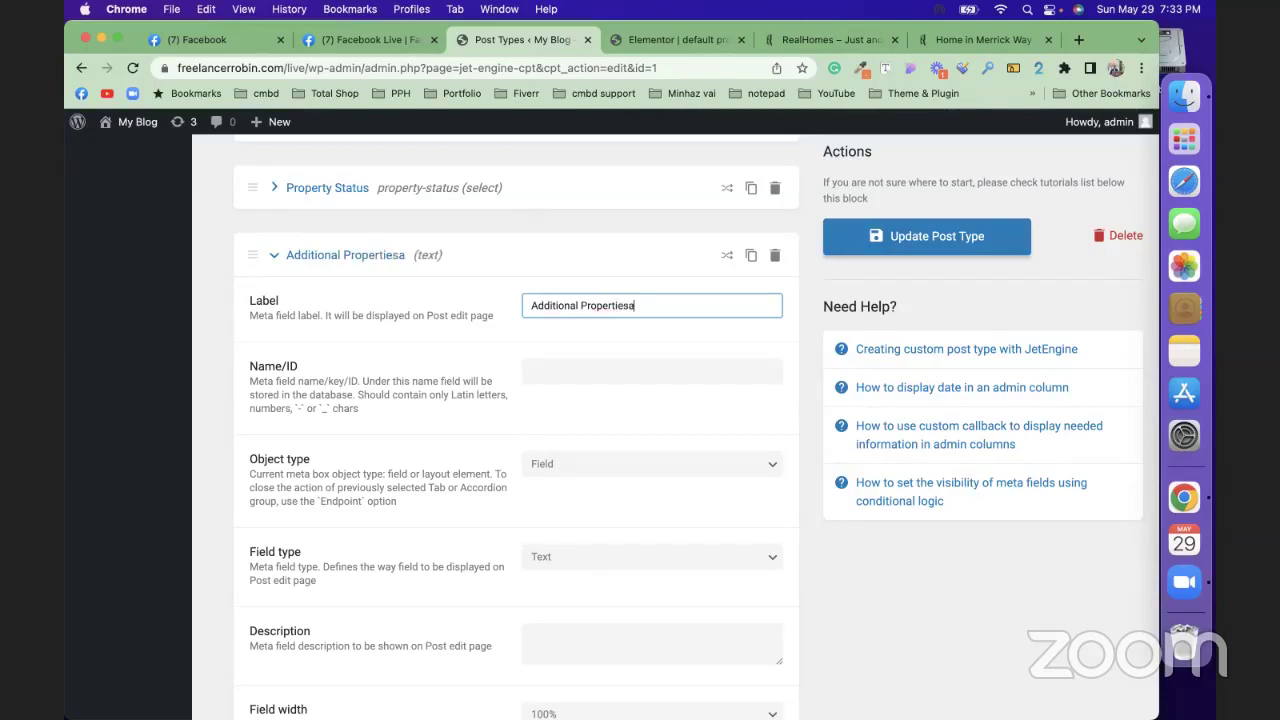
{"action": "key", "text": "BackSpace"}
{"action": "type", "text": "Feature"}
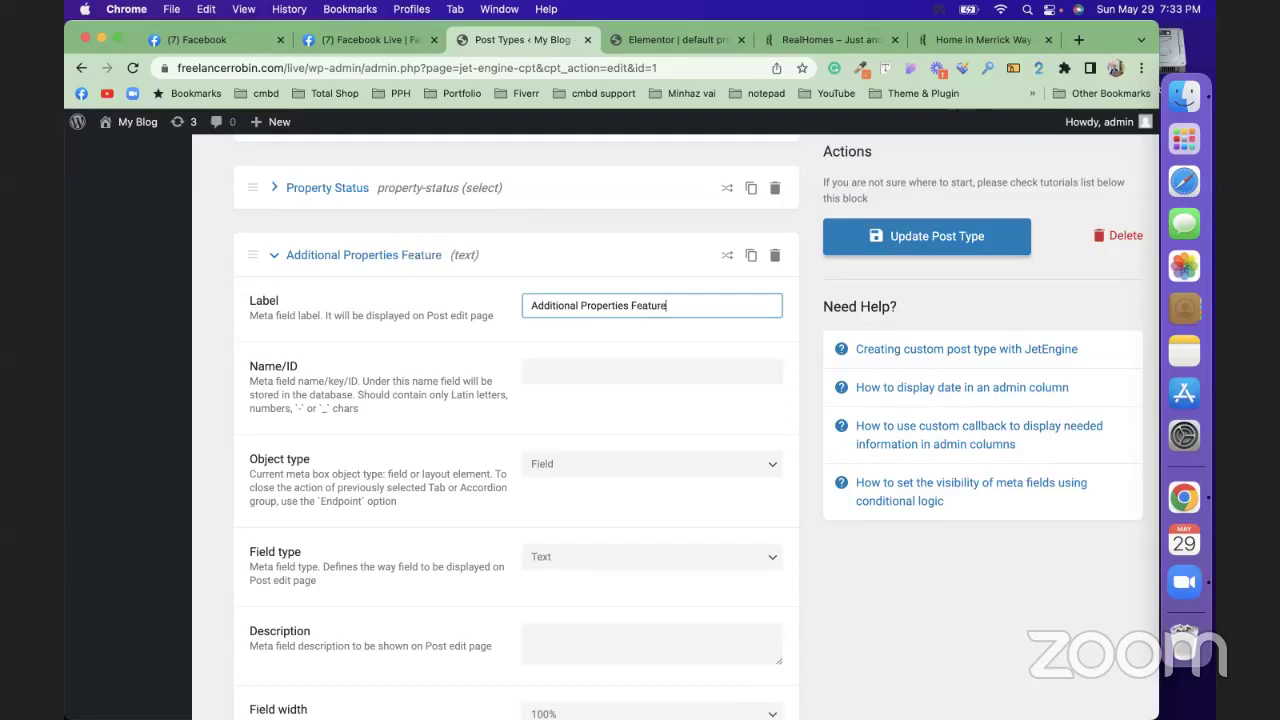
Step: Examine the Additional Properties Feature meta field's settings, including its available field types and object types
{"action": "scroll", "coordinate": [571, 409], "scroll_direction": "down", "scroll_amount": 5}
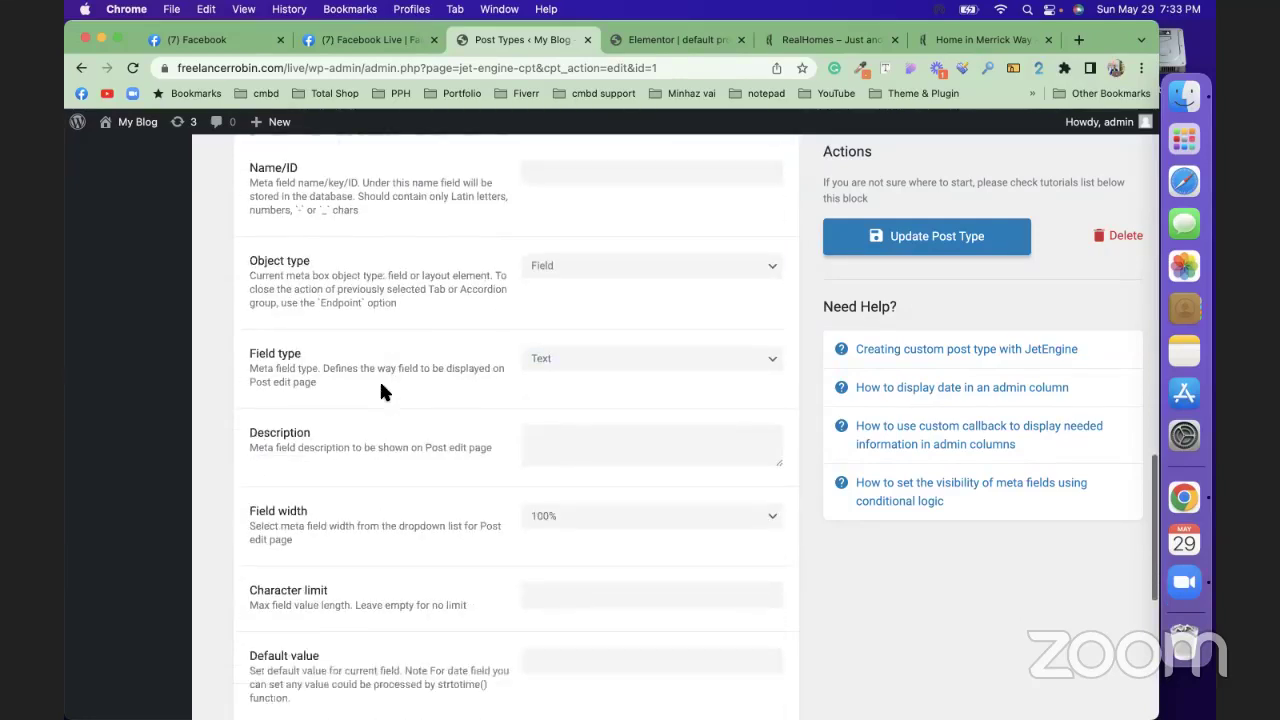
{"action": "left_click", "coordinate": [580, 296]}
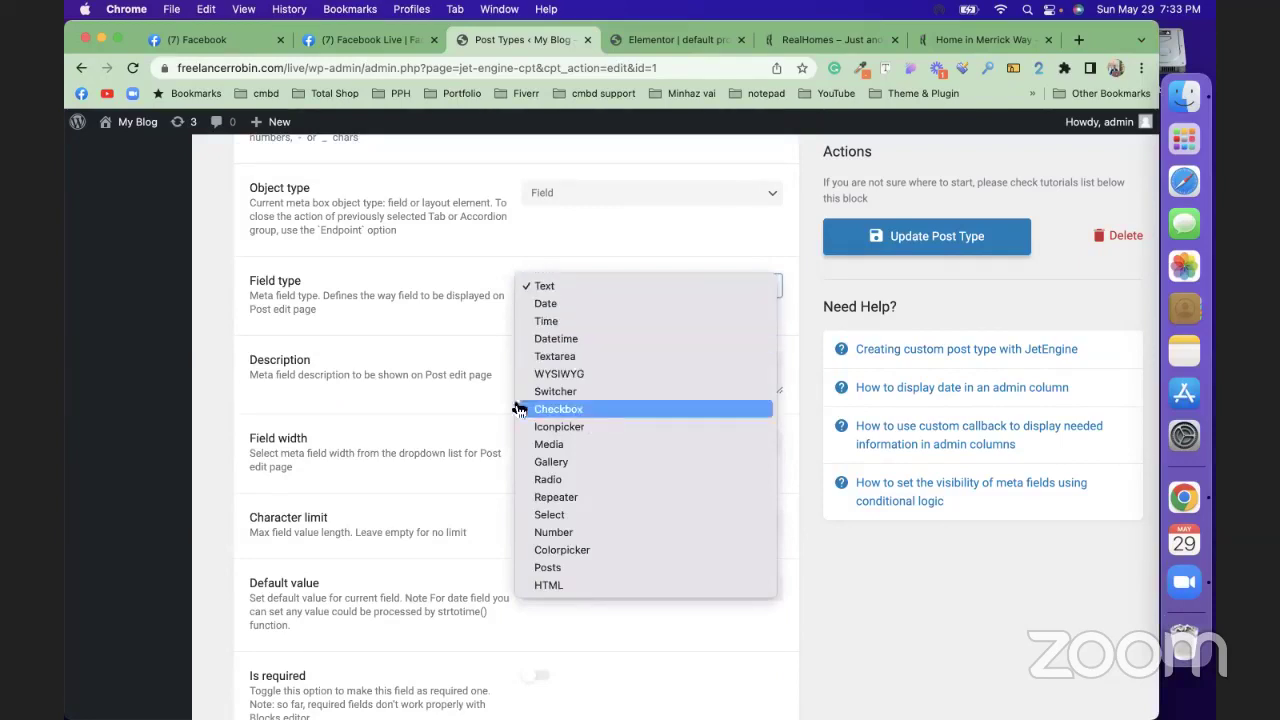
{"action": "left_click", "coordinate": [474, 407]}
{"action": "scroll", "coordinate": [472, 405], "scroll_direction": "down", "scroll_amount": 3}
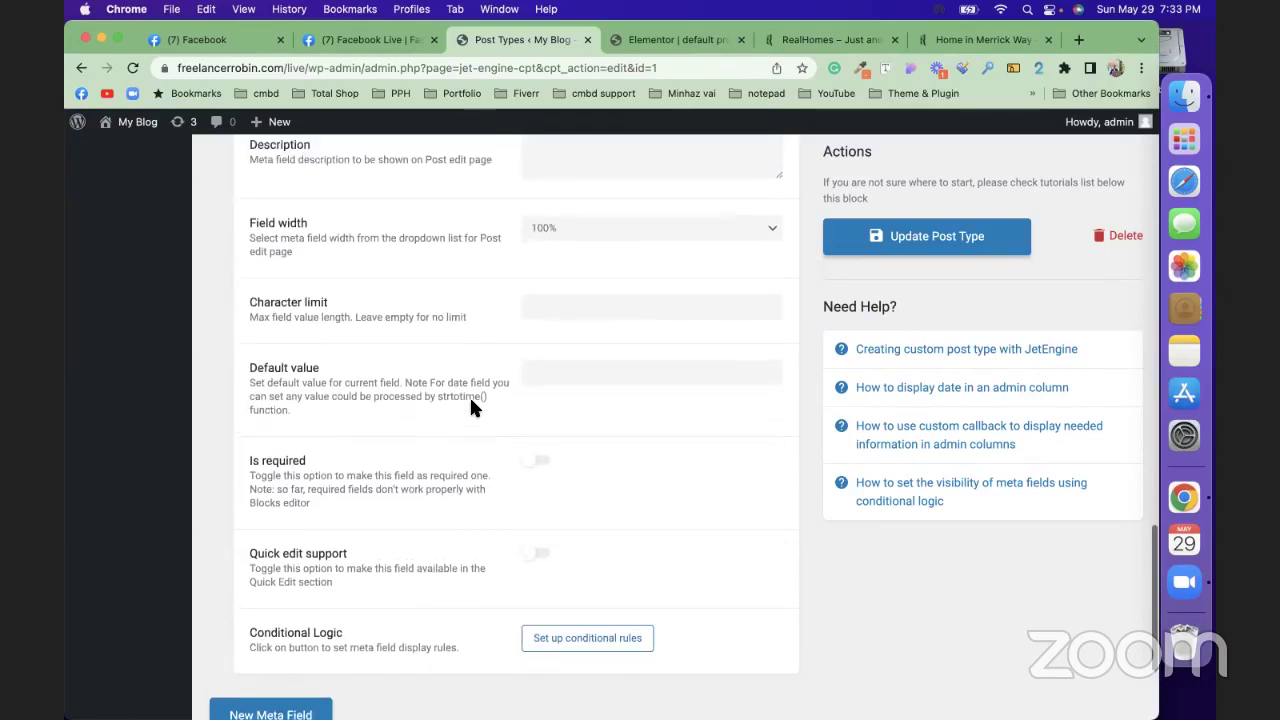
{"action": "scroll", "coordinate": [470, 402], "scroll_direction": "up", "scroll_amount": 4}
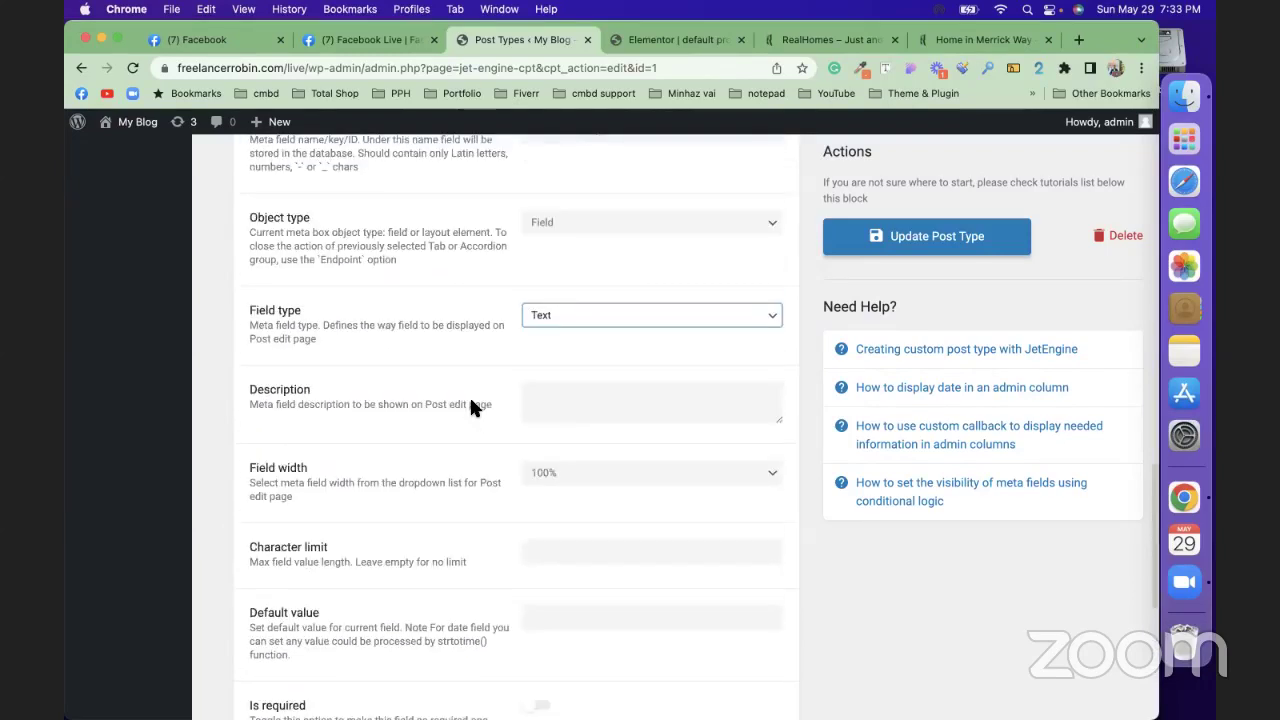
{"action": "scroll", "coordinate": [472, 407], "scroll_direction": "down", "scroll_amount": 5}
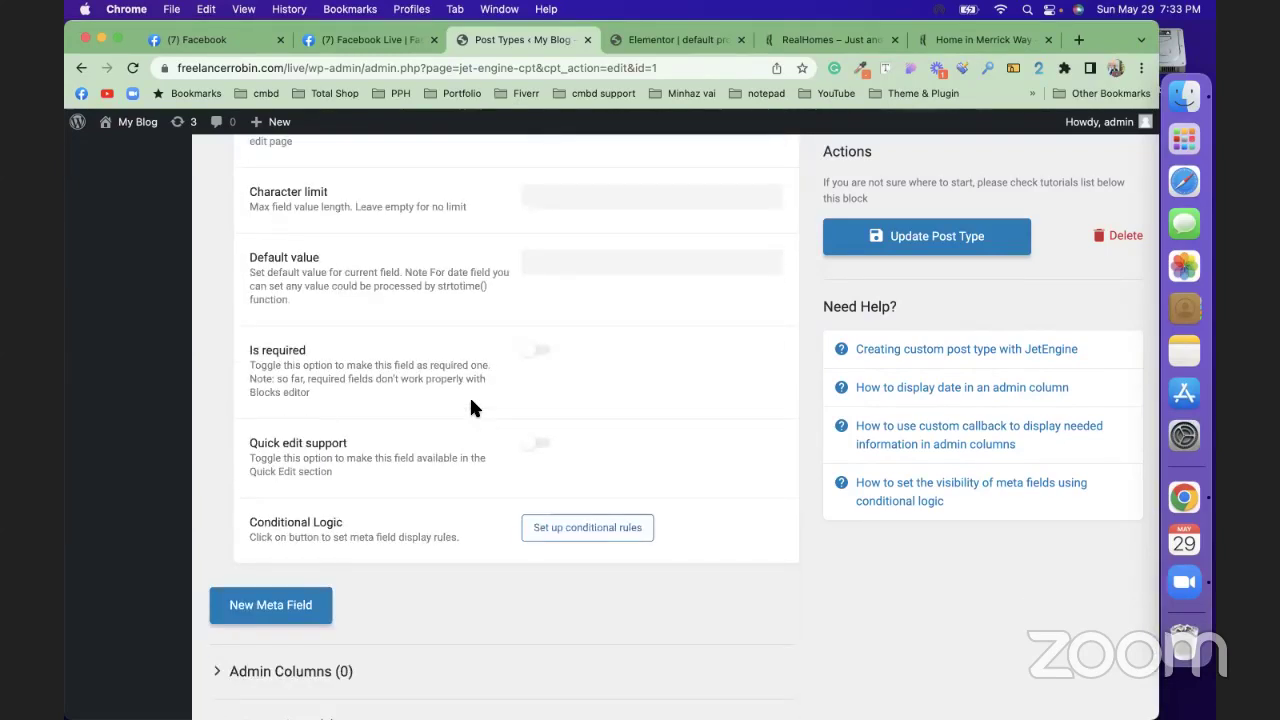
{"action": "scroll", "coordinate": [472, 407], "scroll_direction": "up", "scroll_amount": 2}
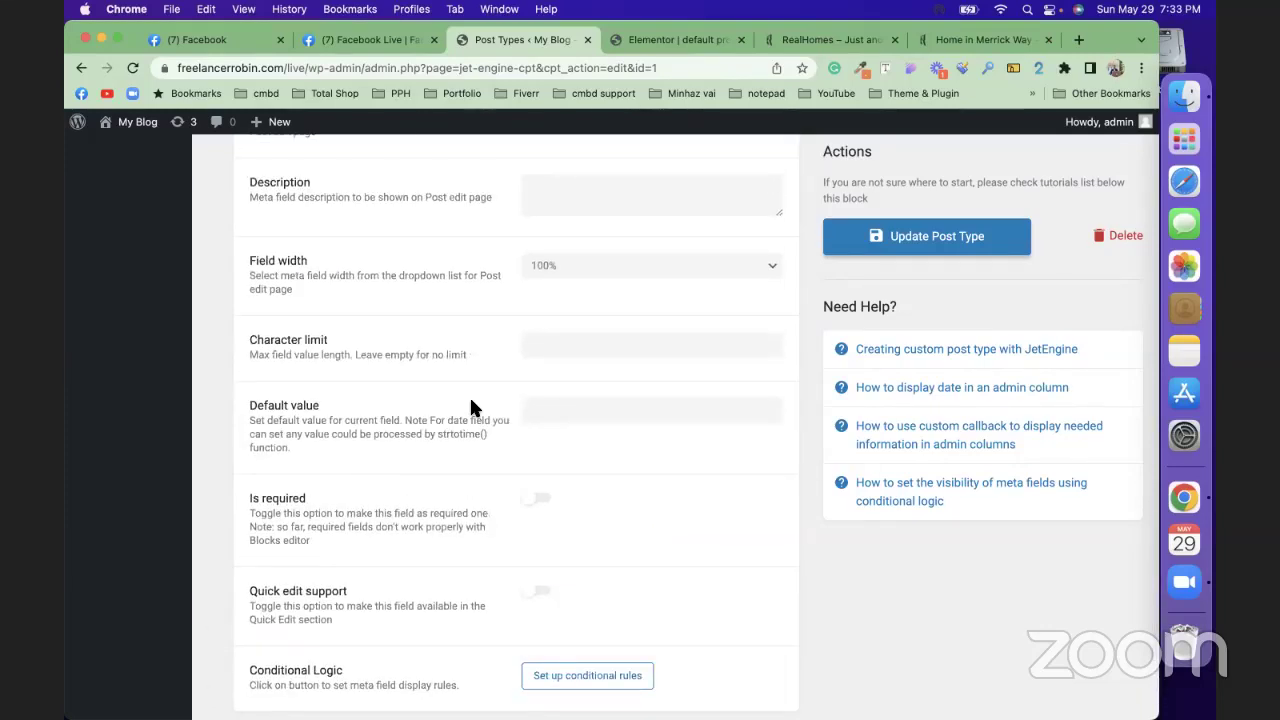
{"action": "scroll", "coordinate": [471, 401], "scroll_direction": "up", "scroll_amount": 2}
{"action": "scroll", "coordinate": [472, 407], "scroll_direction": "up", "scroll_amount": 3}
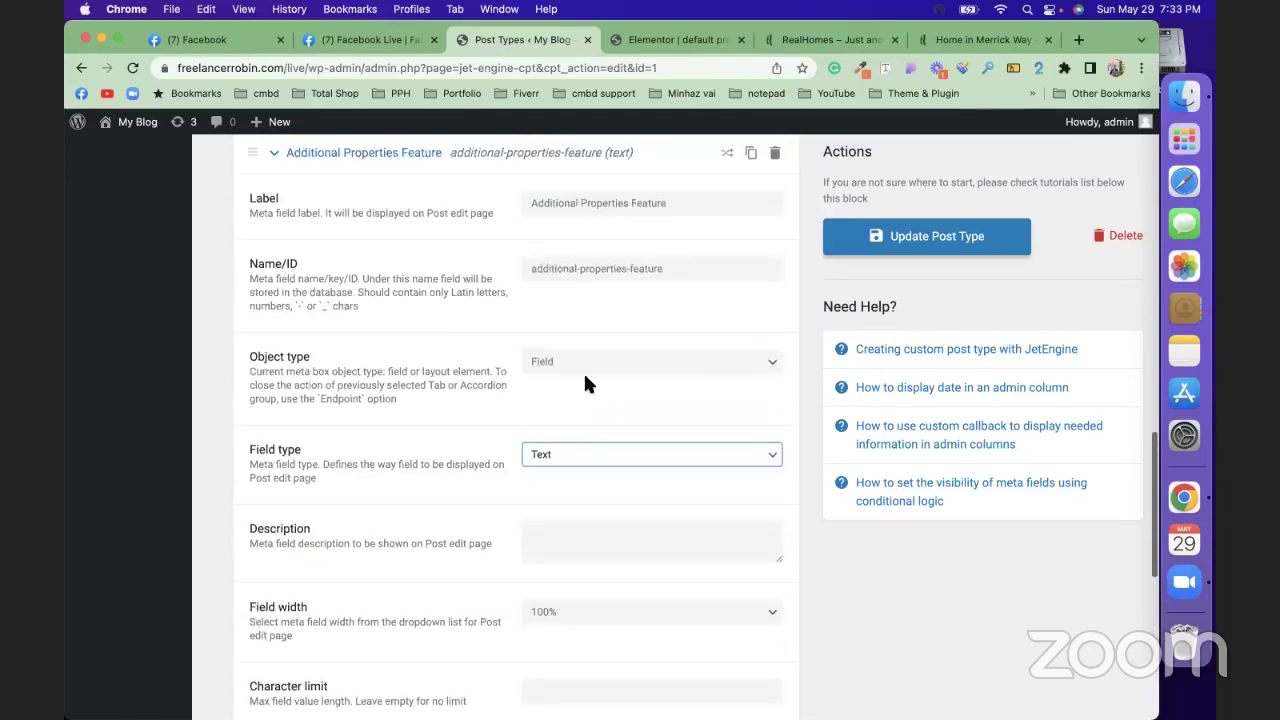
{"action": "left_click", "coordinate": [638, 362]}
{"action": "left_click", "coordinate": [465, 345]}
Step: Set the Additional Properties Feature meta field's field type to Checkbox
{"action": "scroll", "coordinate": [520, 344], "scroll_direction": "down", "scroll_amount": 2}
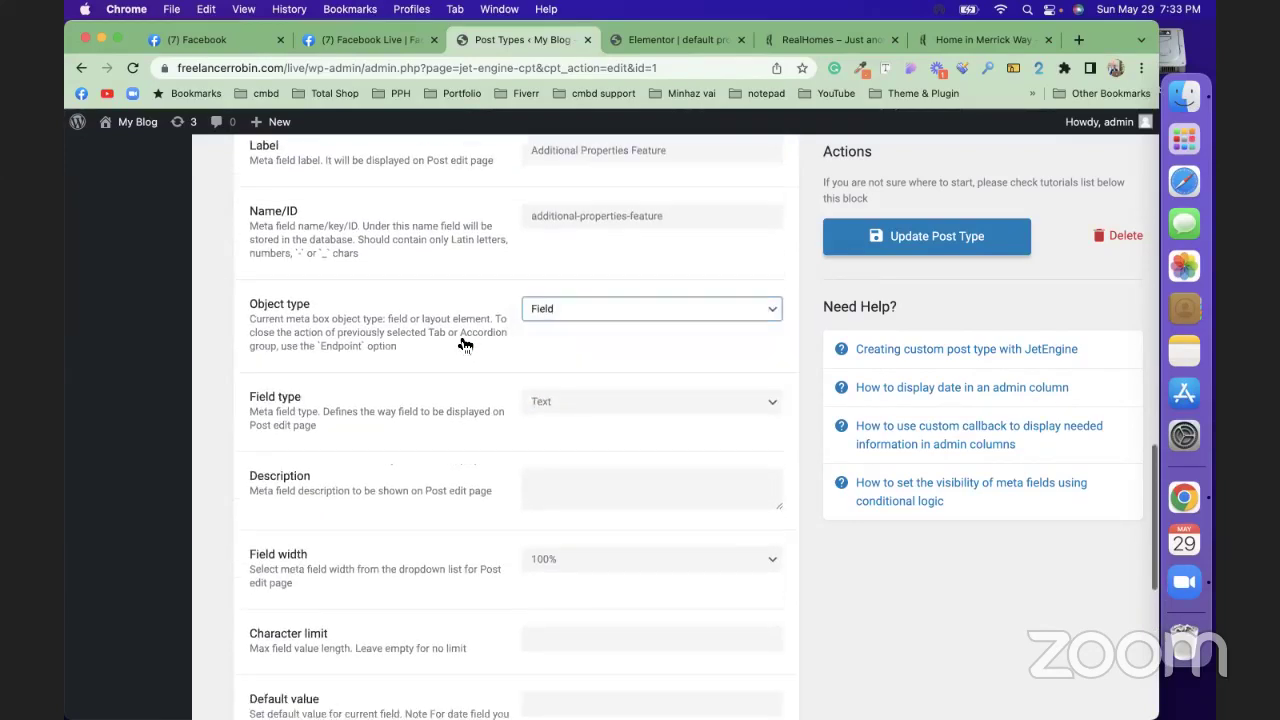
{"action": "left_click", "coordinate": [586, 371]}
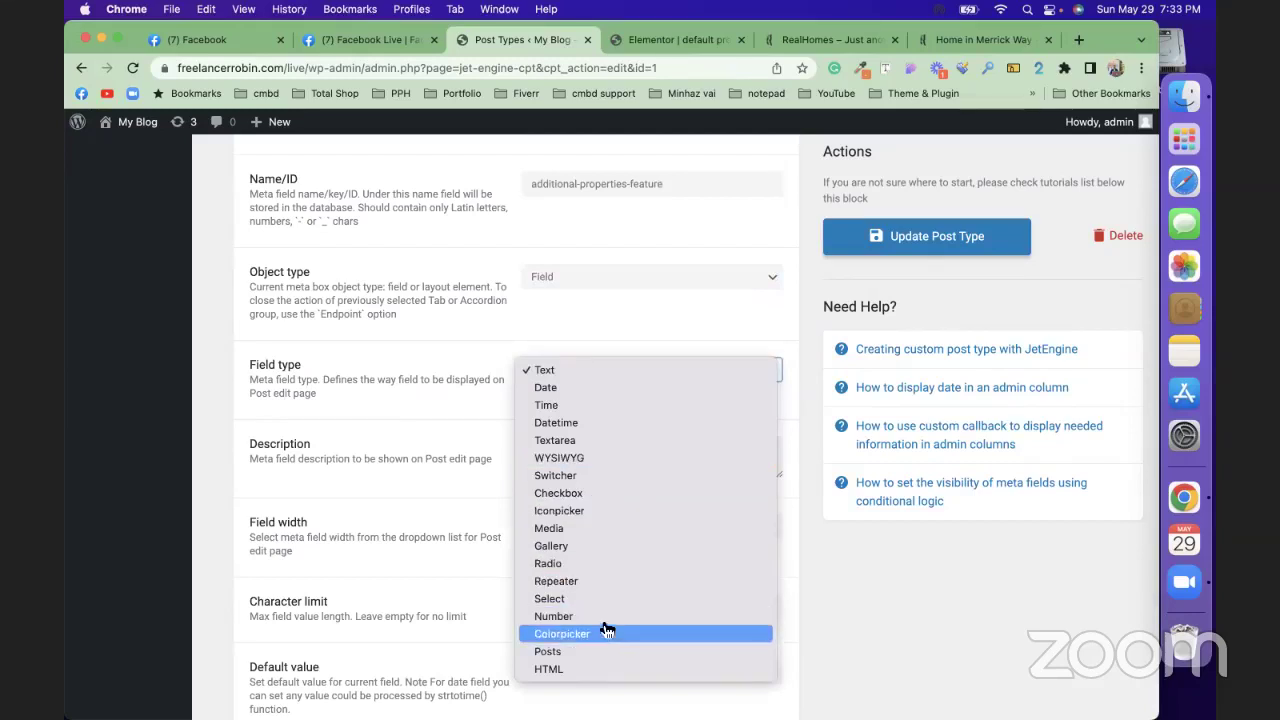
{"action": "left_click", "coordinate": [597, 493]}
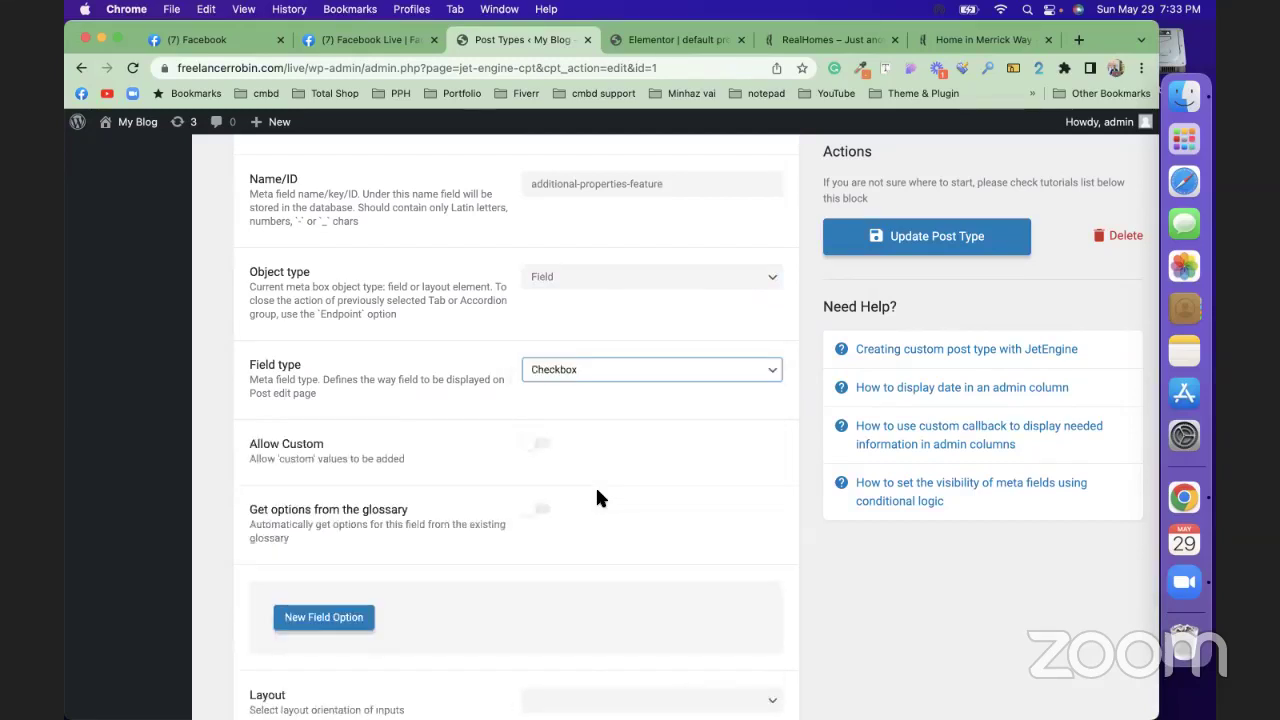
Step: Have the checkbox field get its options from the "Properties additional feature" glossary
{"action": "scroll", "coordinate": [597, 490], "scroll_direction": "down", "scroll_amount": 2}
{"action": "scroll", "coordinate": [597, 495], "scroll_direction": "down", "scroll_amount": 2}
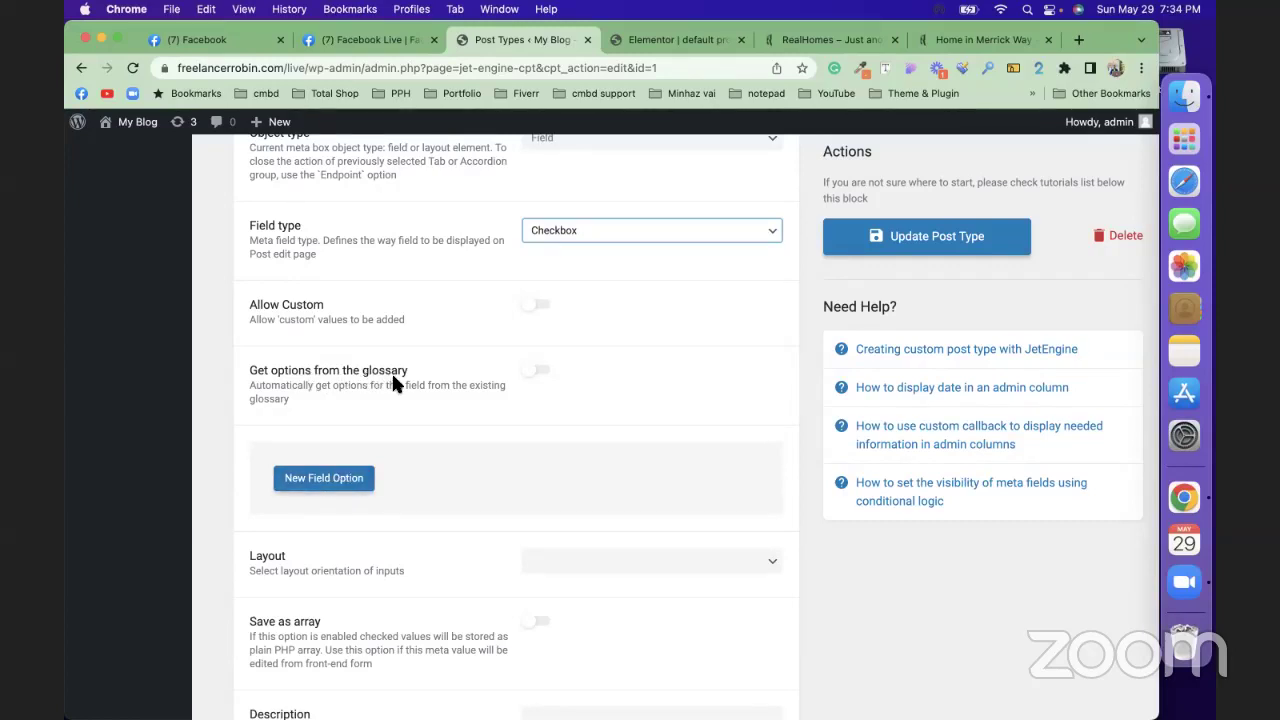
{"action": "left_click", "coordinate": [531, 374]}
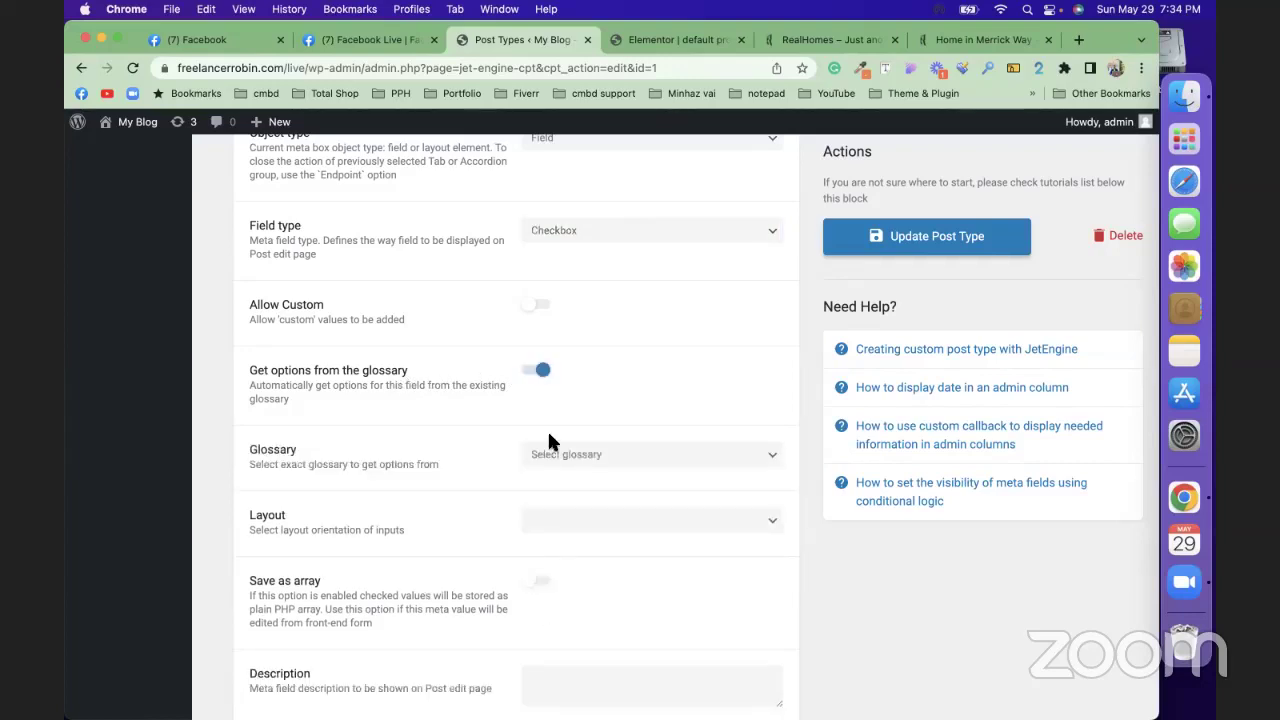
{"action": "left_click", "coordinate": [634, 457]}
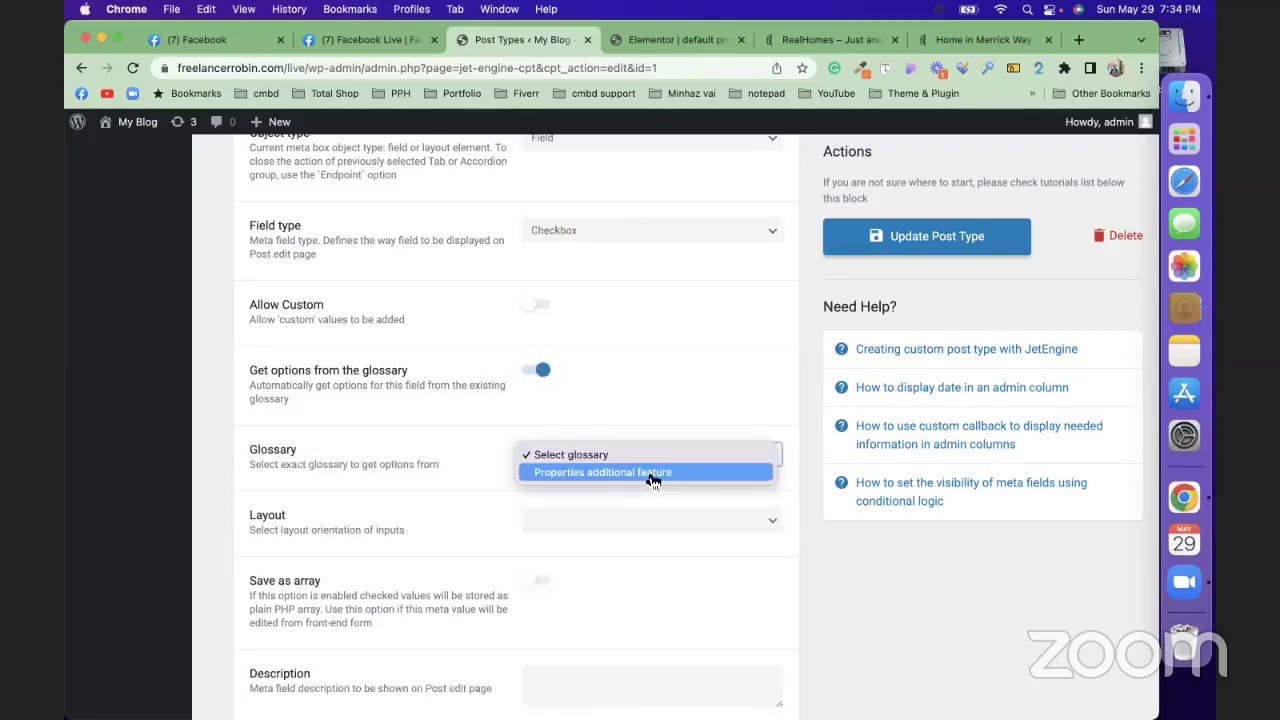
{"action": "left_click", "coordinate": [657, 480]}
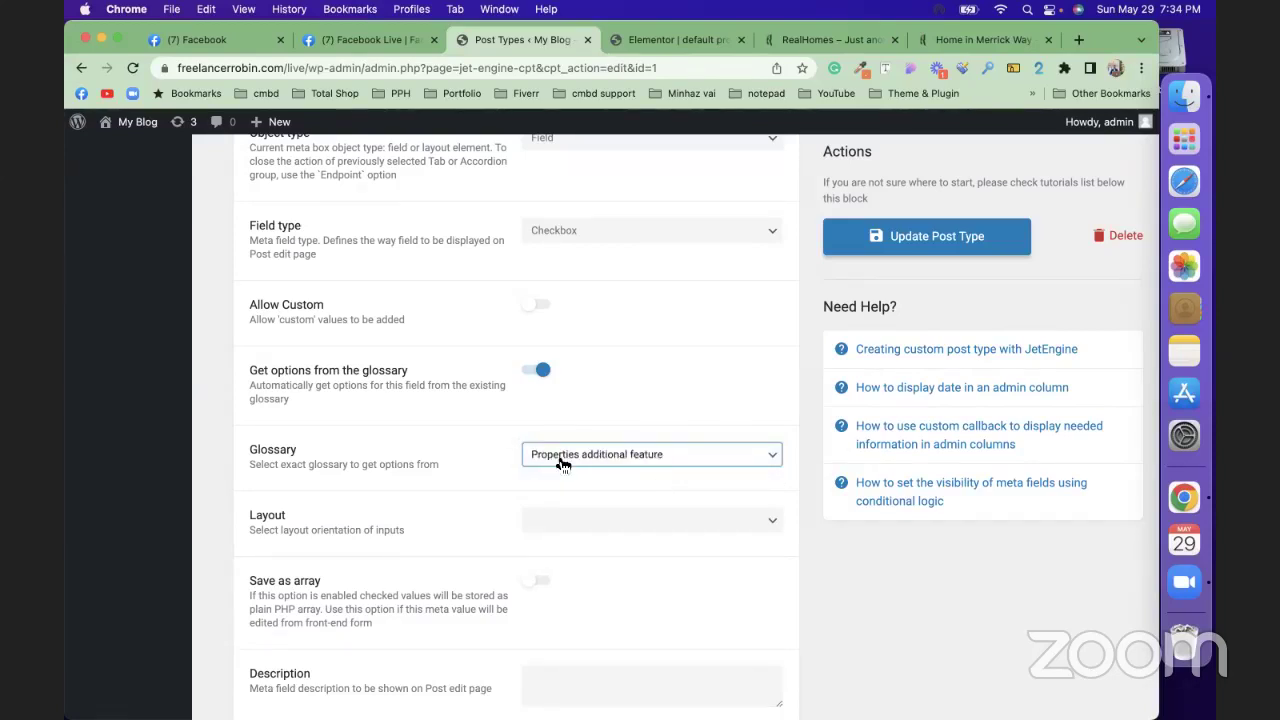
Step: Allow custom values on the Additional Properties Feature field and save the post type
{"action": "scroll", "coordinate": [594, 474], "scroll_direction": "down", "scroll_amount": 2}
{"action": "scroll", "coordinate": [594, 474], "scroll_direction": "down", "scroll_amount": 5}
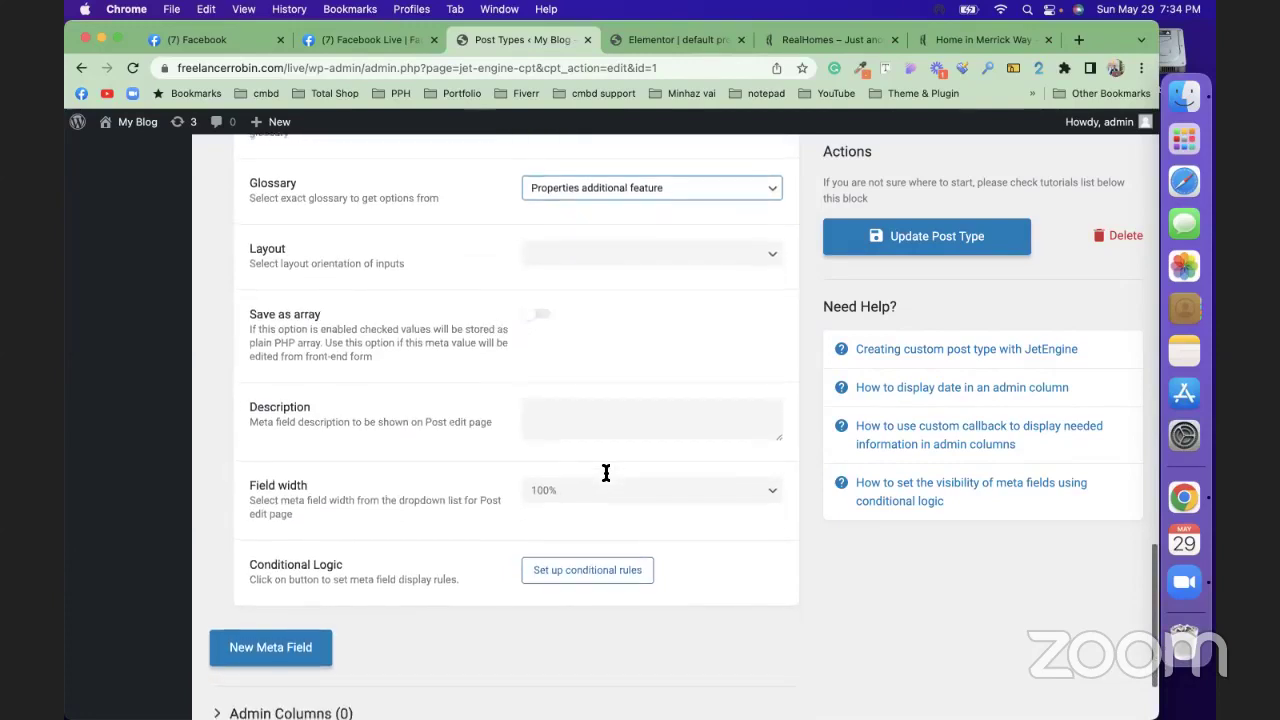
{"action": "scroll", "coordinate": [605, 472], "scroll_direction": "down", "scroll_amount": 3}
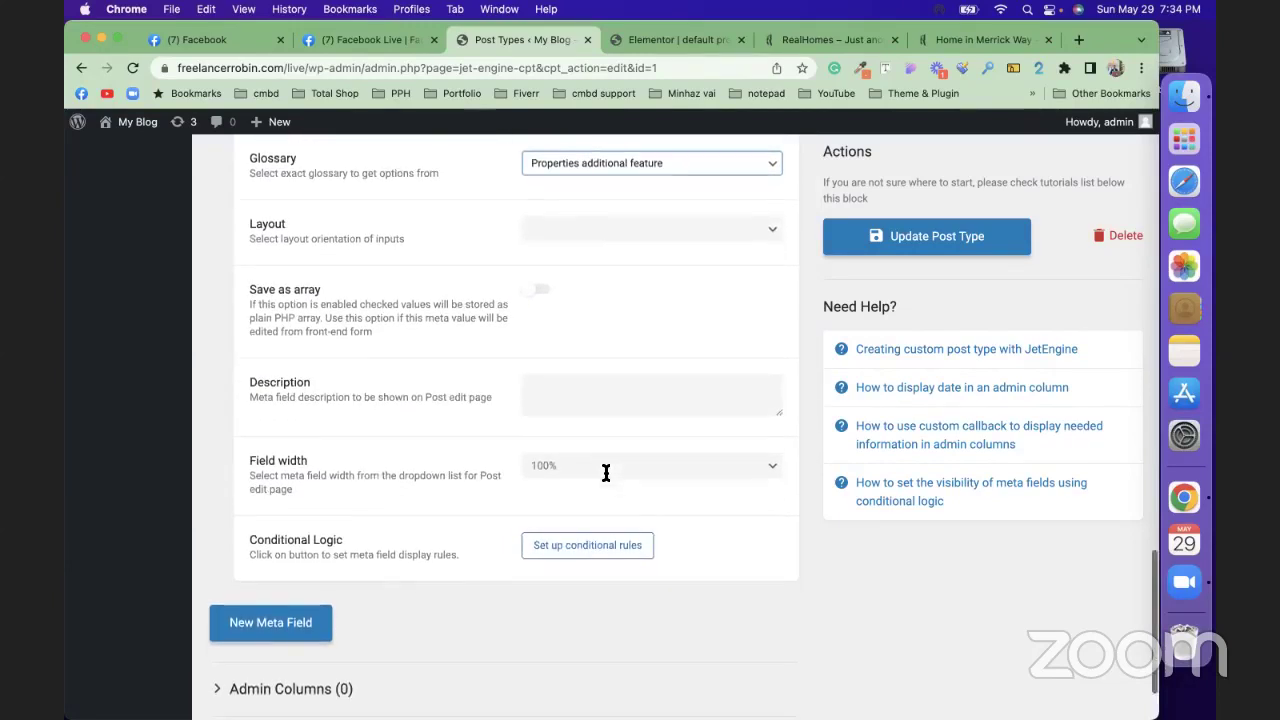
{"action": "scroll", "coordinate": [605, 475], "scroll_direction": "up", "scroll_amount": 3}
{"action": "scroll", "coordinate": [604, 478], "scroll_direction": "up", "scroll_amount": 6}
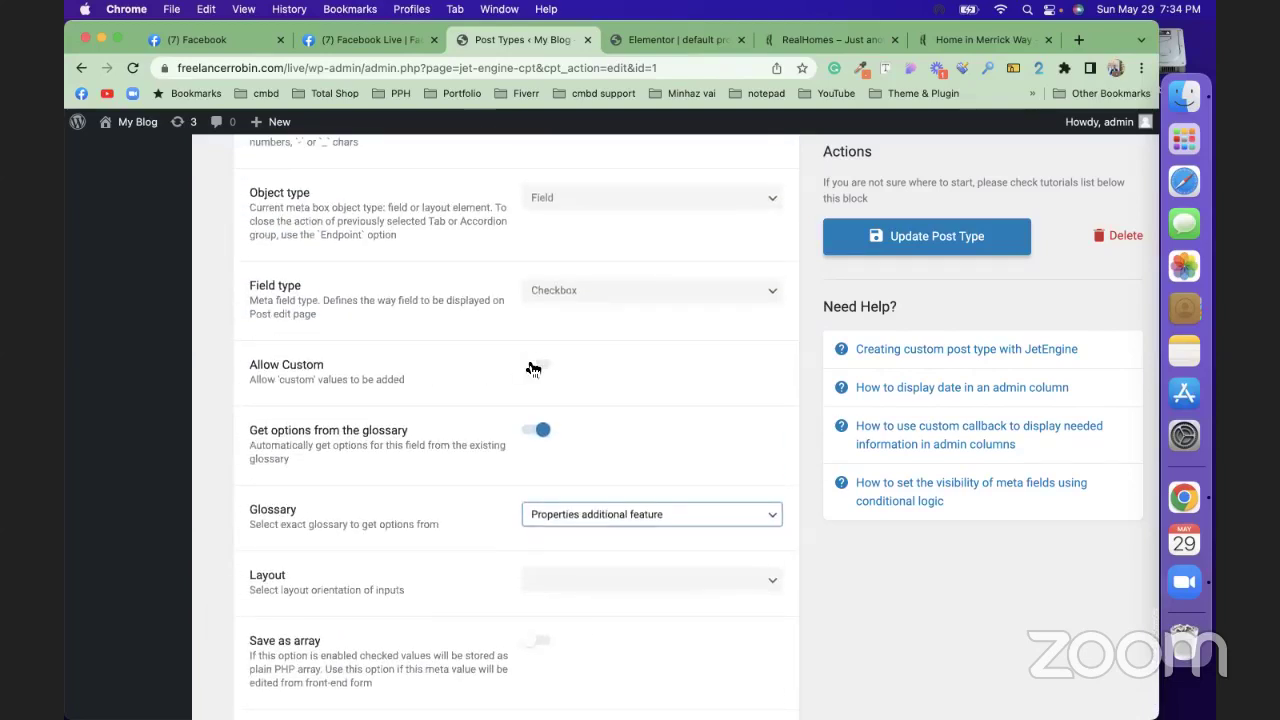
{"action": "left_click", "coordinate": [534, 366]}
{"action": "scroll", "coordinate": [530, 368], "scroll_direction": "down", "scroll_amount": 1}
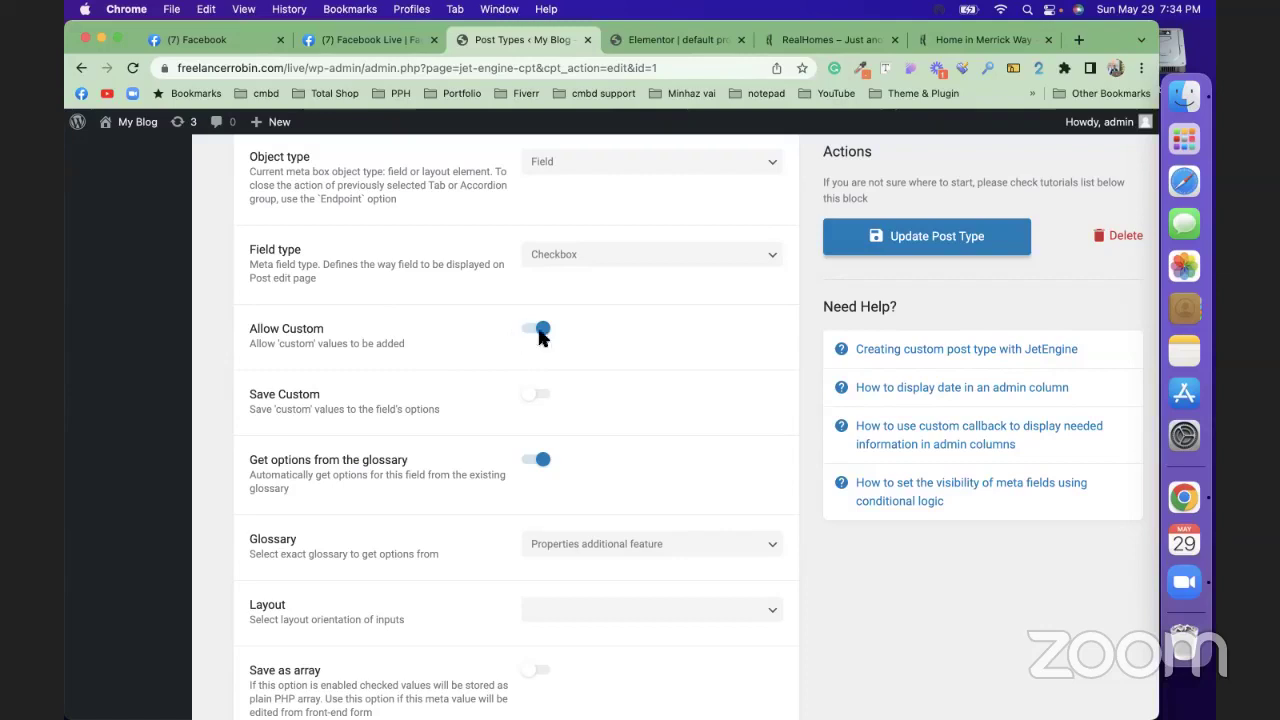
{"action": "scroll", "coordinate": [551, 345], "scroll_direction": "down", "scroll_amount": 5}
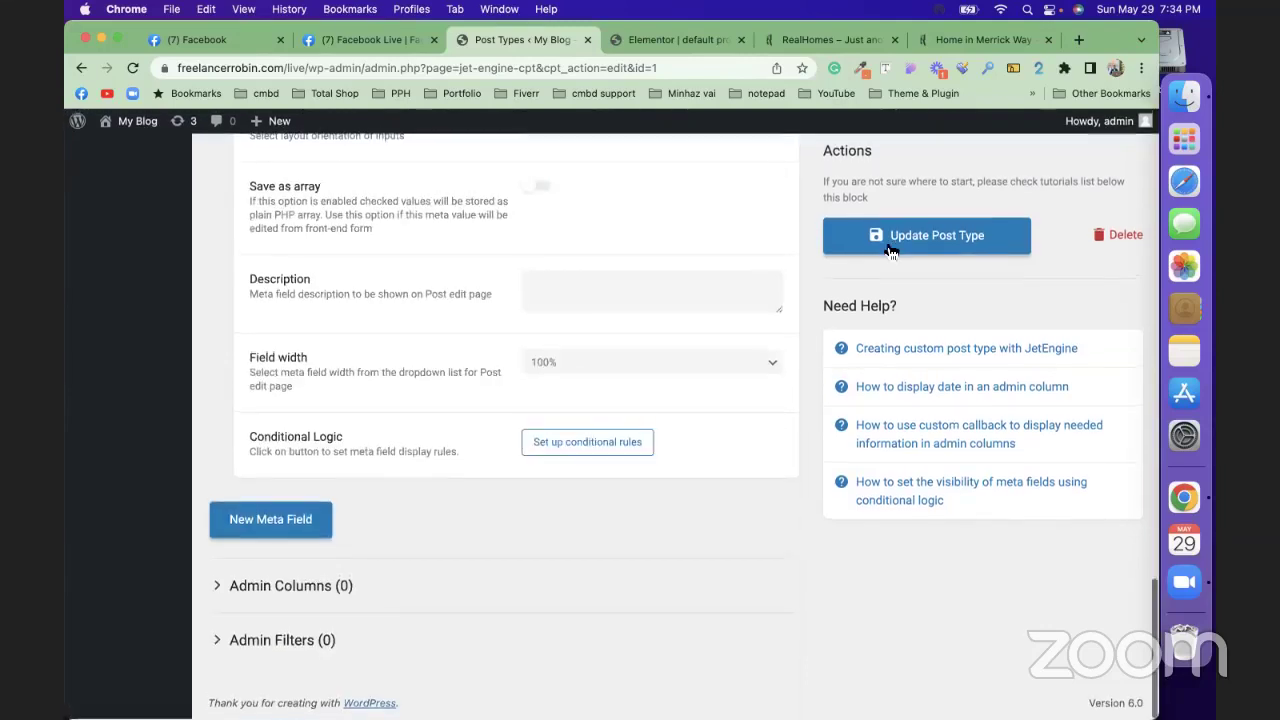
{"action": "left_click", "coordinate": [892, 248]}
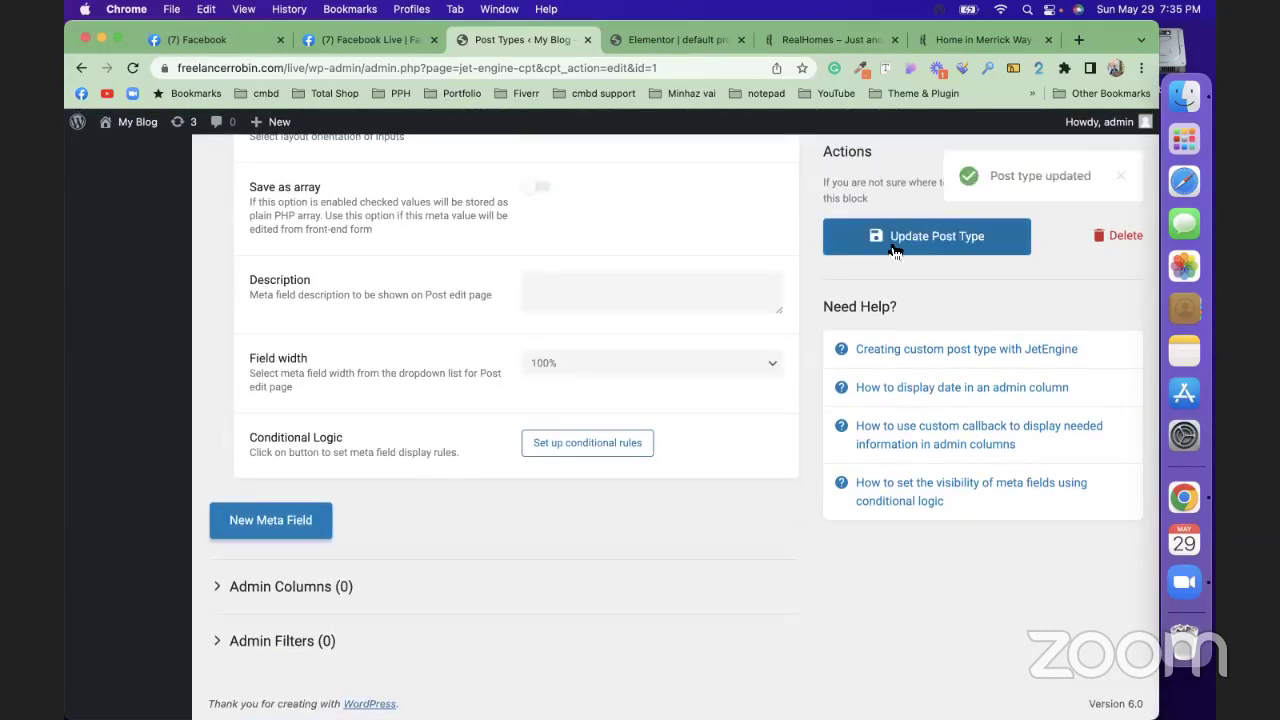
Step: Open a blank new Properties post and review the fields in its Properties Feature tab
{"action": "scroll", "coordinate": [367, 310], "scroll_direction": "up", "scroll_amount": 5}
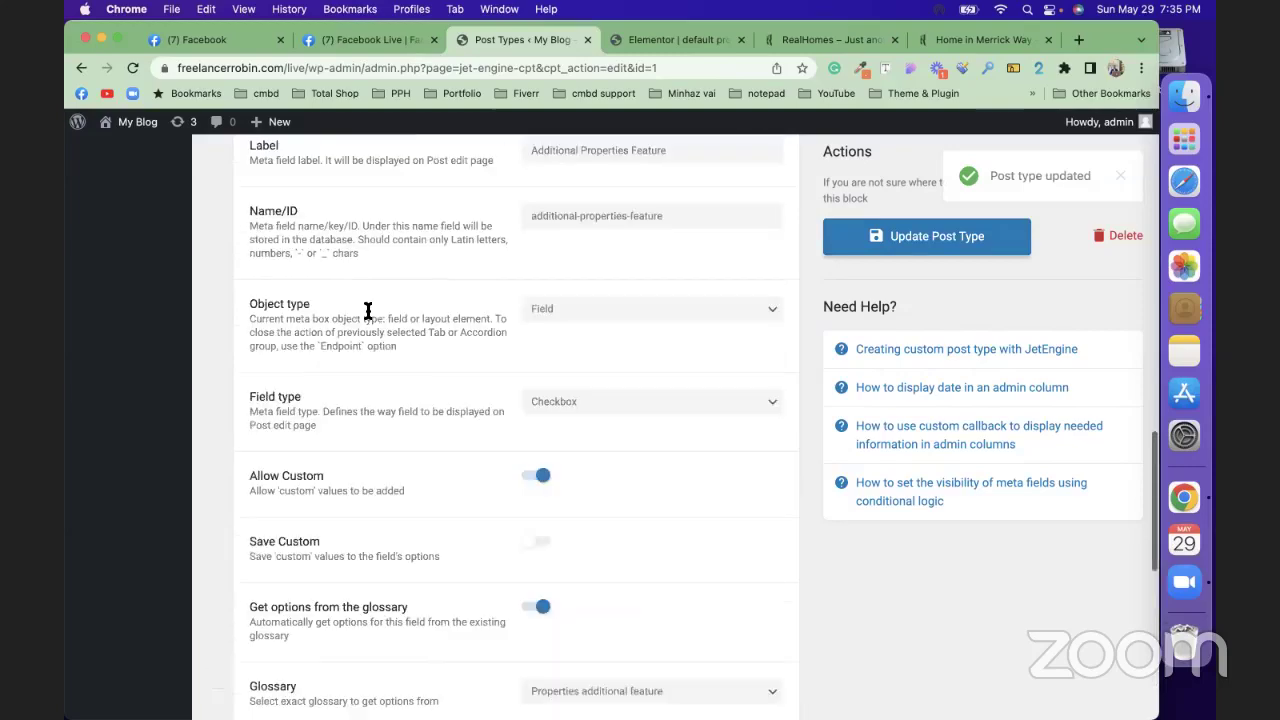
{"action": "scroll", "coordinate": [368, 311], "scroll_direction": "up", "scroll_amount": 15}
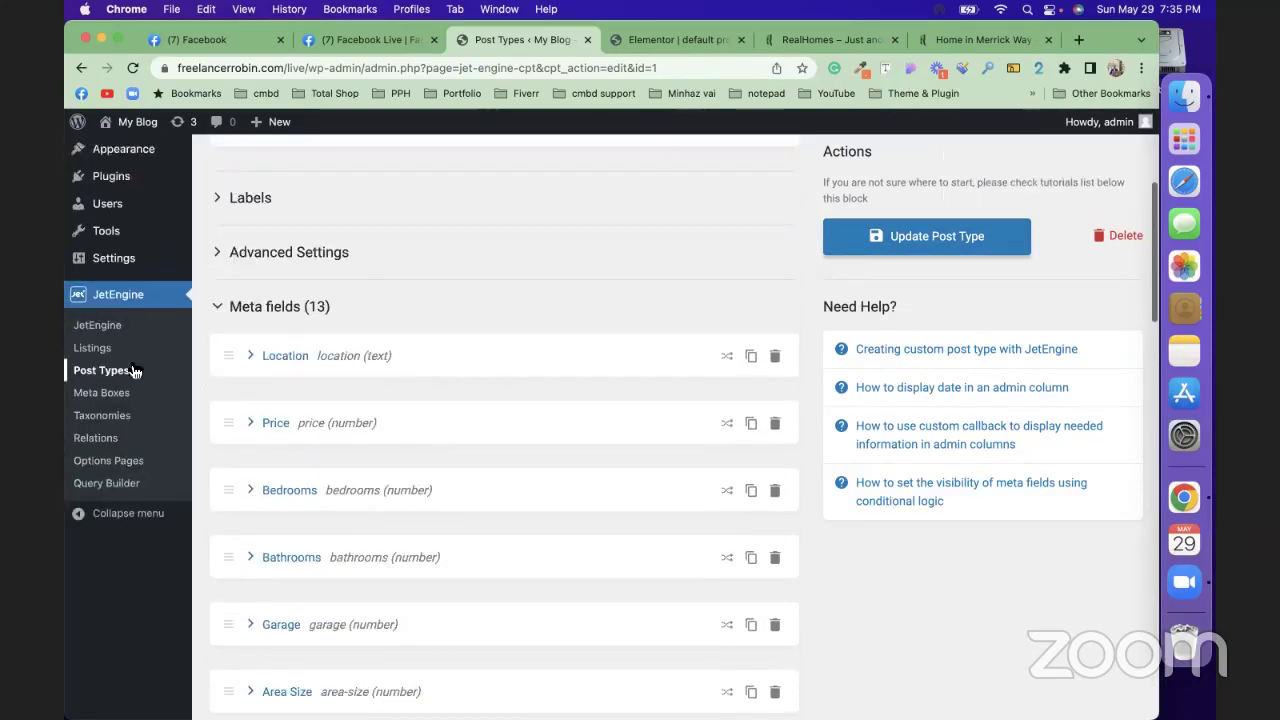
{"action": "left_click", "coordinate": [119, 373]}
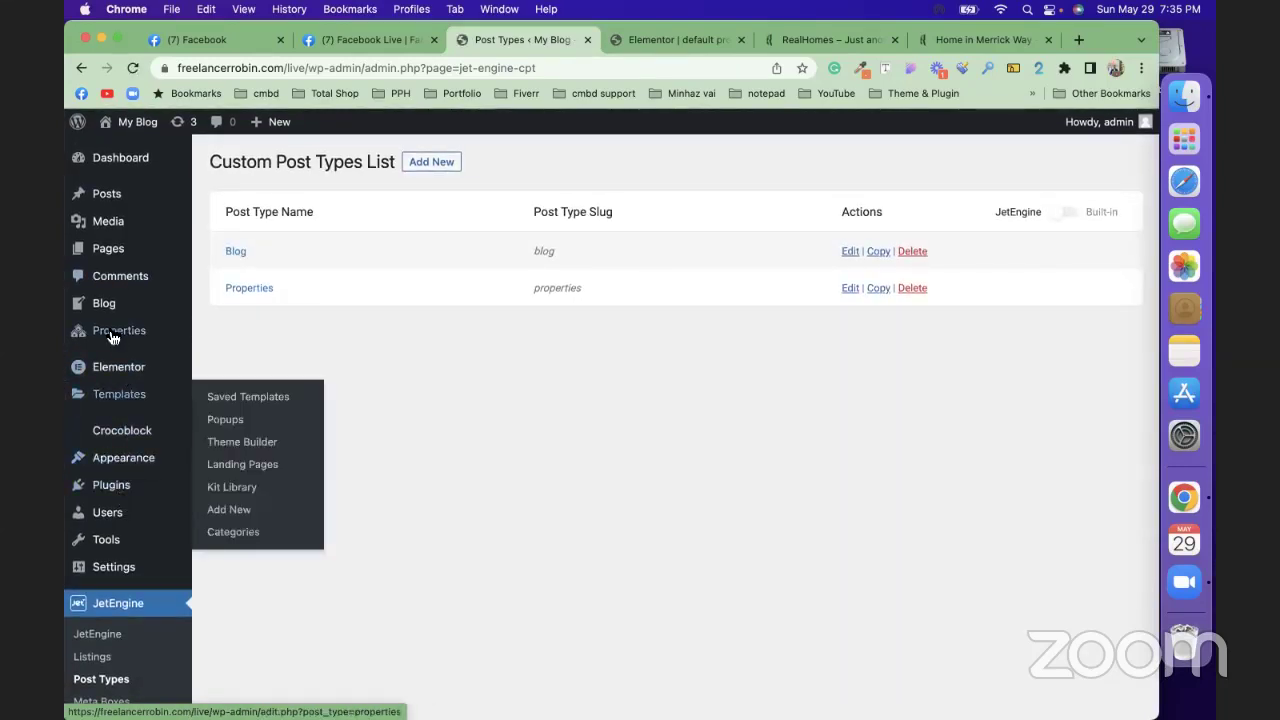
{"action": "mouse_move", "coordinate": [128, 337]}
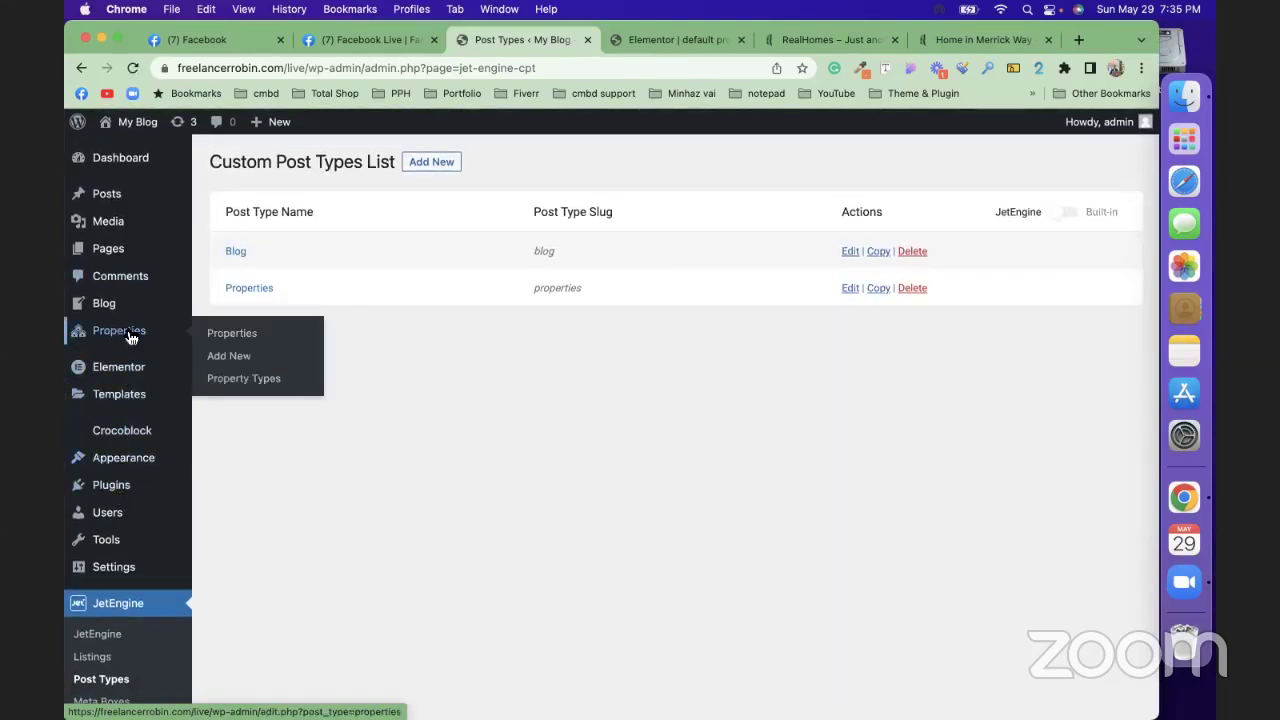
{"action": "left_click", "coordinate": [222, 358]}
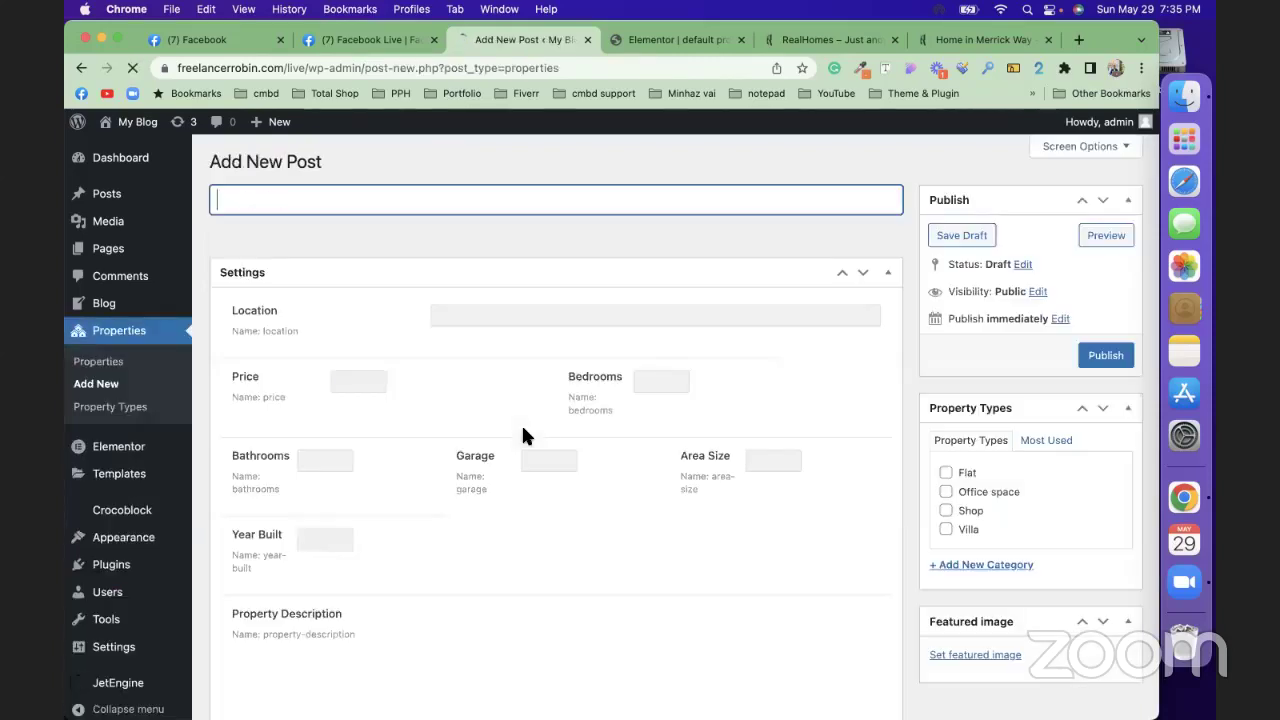
{"action": "scroll", "coordinate": [523, 429], "scroll_direction": "down", "scroll_amount": 3}
{"action": "scroll", "coordinate": [523, 430], "scroll_direction": "down", "scroll_amount": 5}
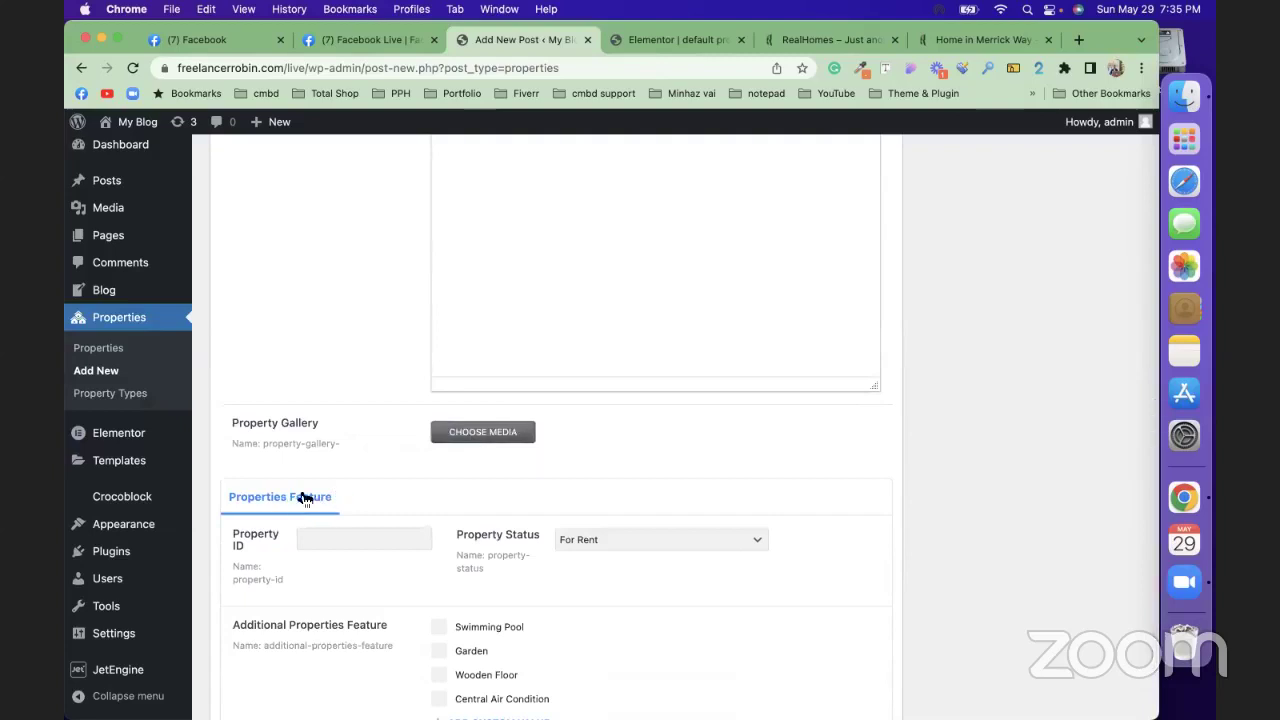
{"action": "scroll", "coordinate": [297, 505], "scroll_direction": "down", "scroll_amount": 3}
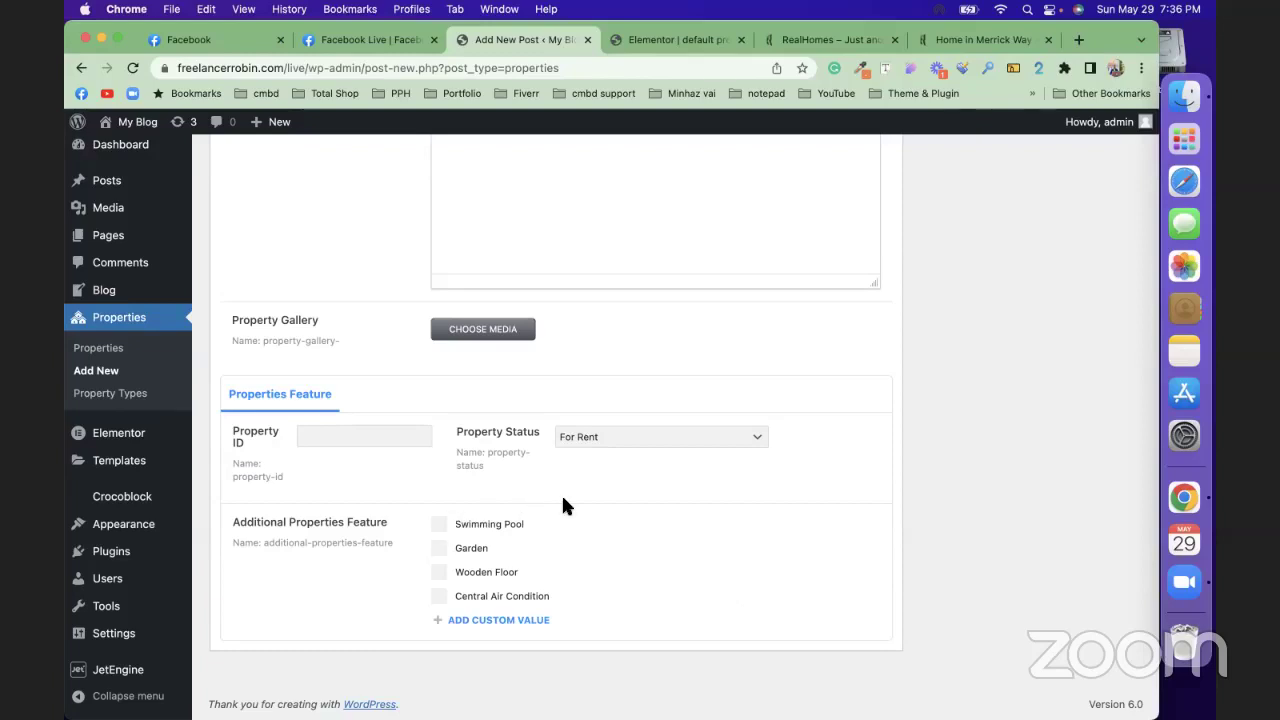
Step: Open the existing "AB Robin Villa" property for editing from the Properties list
{"action": "scroll", "coordinate": [563, 506], "scroll_direction": "up", "scroll_amount": 10}
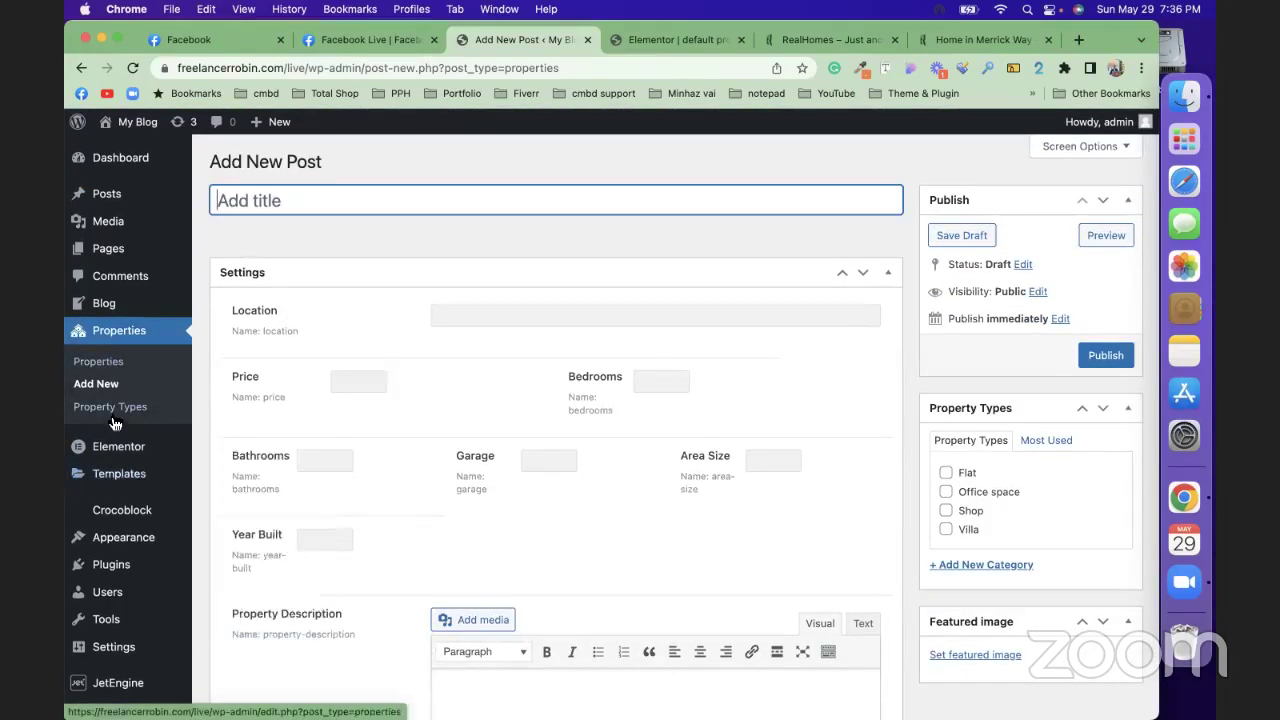
{"action": "left_click", "coordinate": [98, 362]}
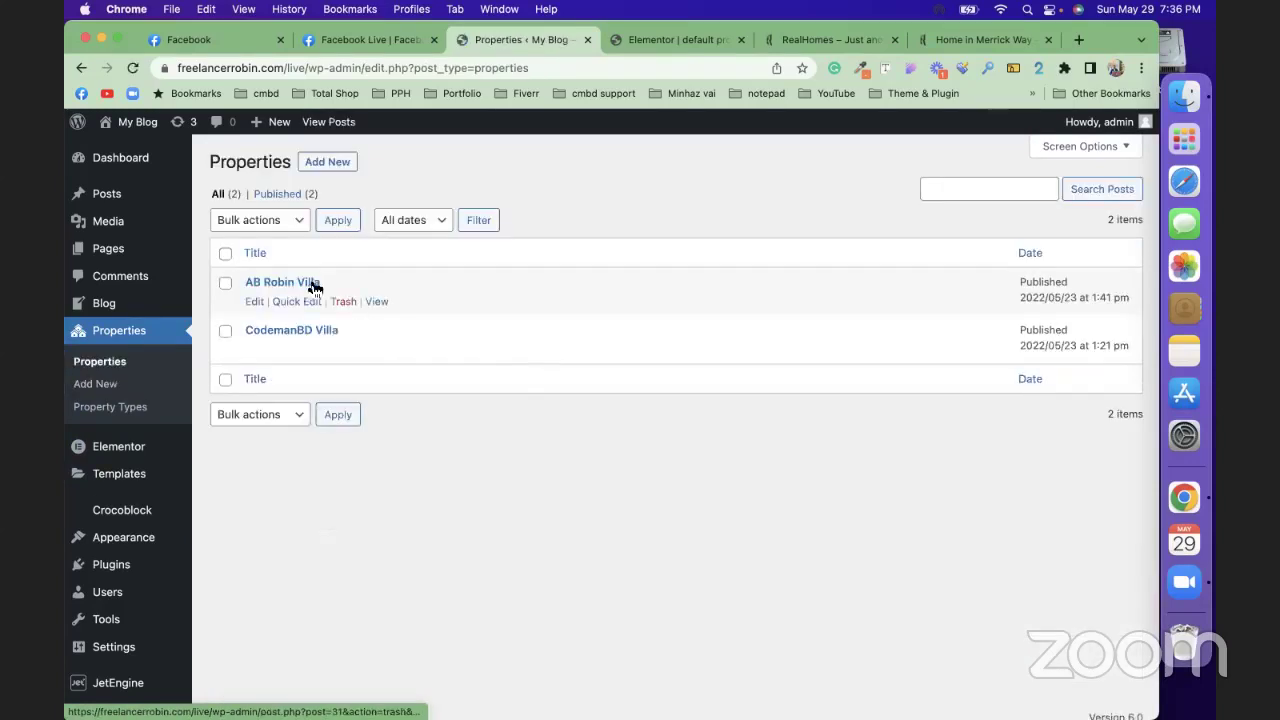
{"action": "left_click", "coordinate": [255, 303]}
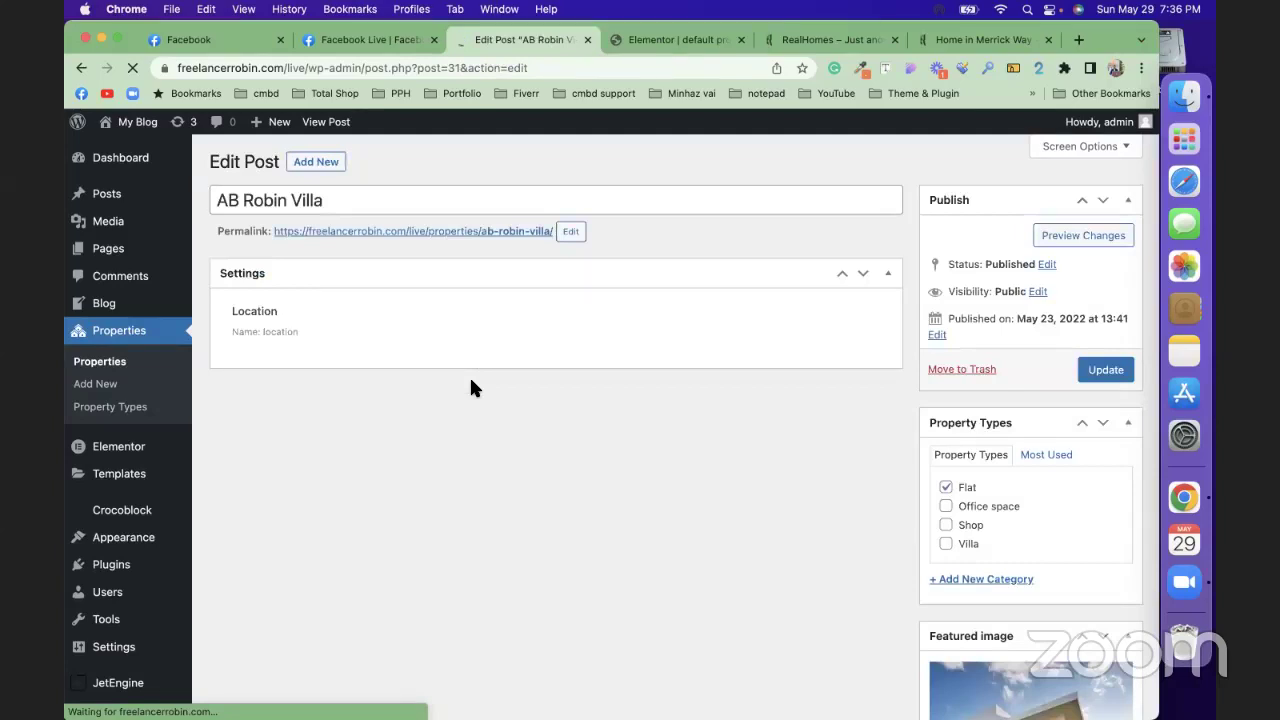
Step: Enable Swimming Pool, Garden, Wooden Floor and Central Air Condition under the property's Additional Properties Feature
{"action": "scroll", "coordinate": [471, 380], "scroll_direction": "down", "scroll_amount": 5}
{"action": "scroll", "coordinate": [471, 382], "scroll_direction": "down", "scroll_amount": 10}
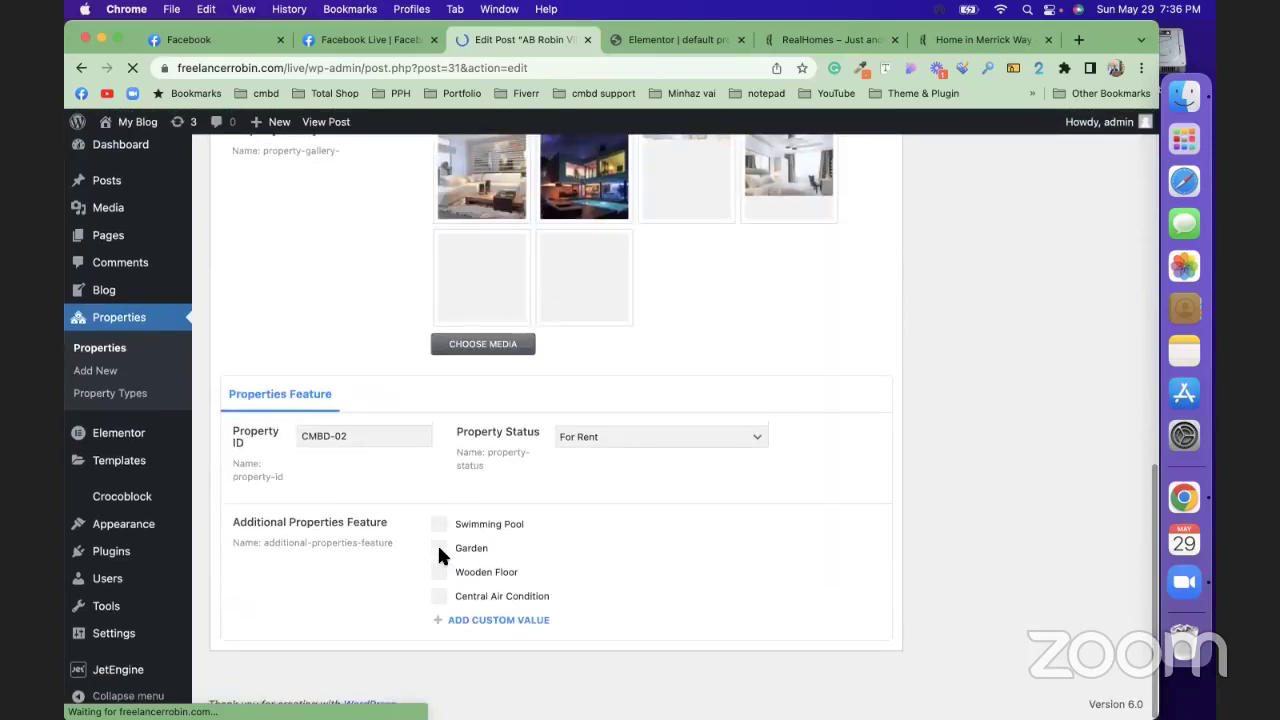
{"action": "left_click", "coordinate": [439, 525]}
{"action": "left_click", "coordinate": [439, 548]}
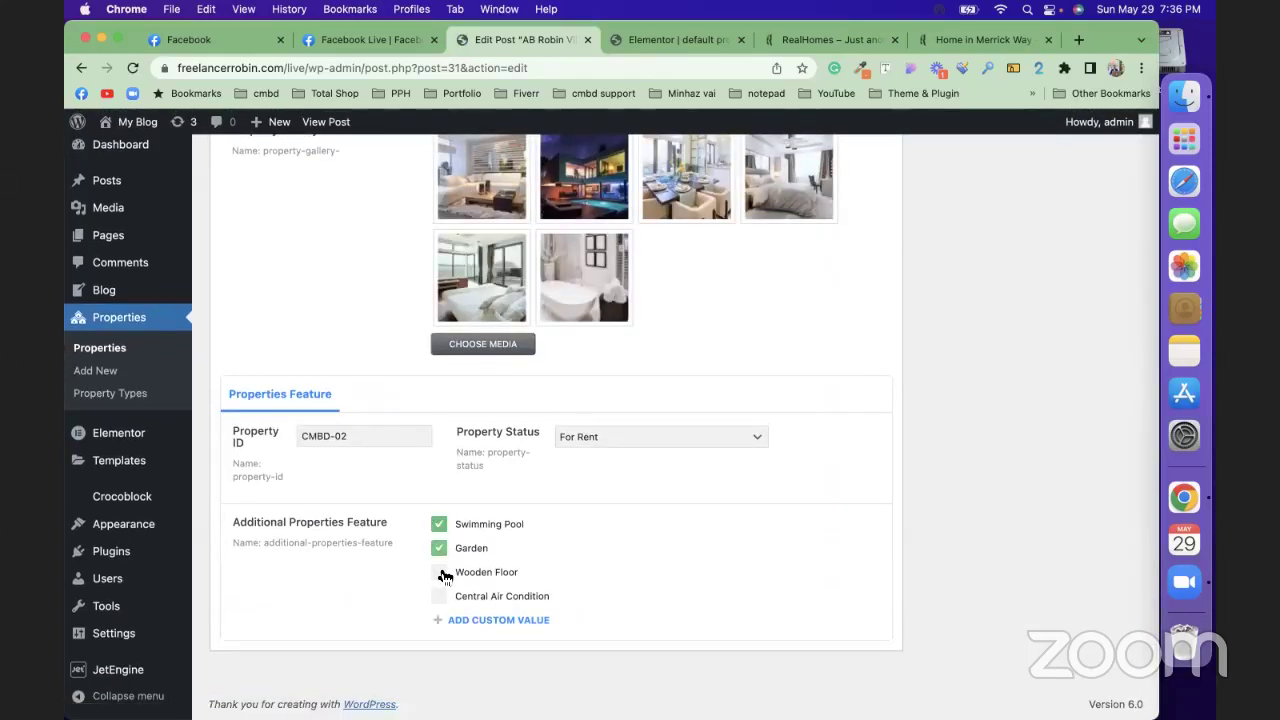
{"action": "left_click", "coordinate": [443, 574]}
{"action": "left_click", "coordinate": [441, 597]}
Step: Add the custom value "Guest Parking" to Additional Properties Feature, and create another blank custom value below it
{"action": "left_click", "coordinate": [493, 623]}
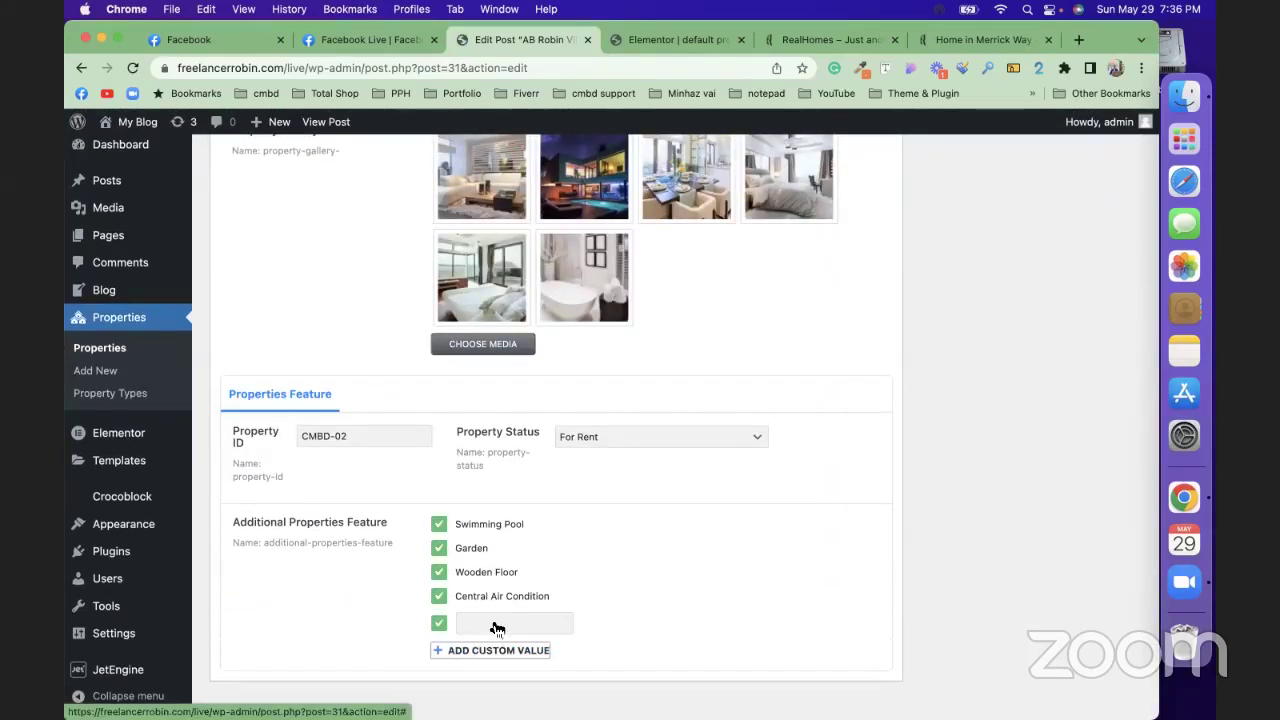
{"action": "scroll", "coordinate": [574, 594], "scroll_direction": "down", "scroll_amount": 1}
{"action": "left_click", "coordinate": [491, 594]}
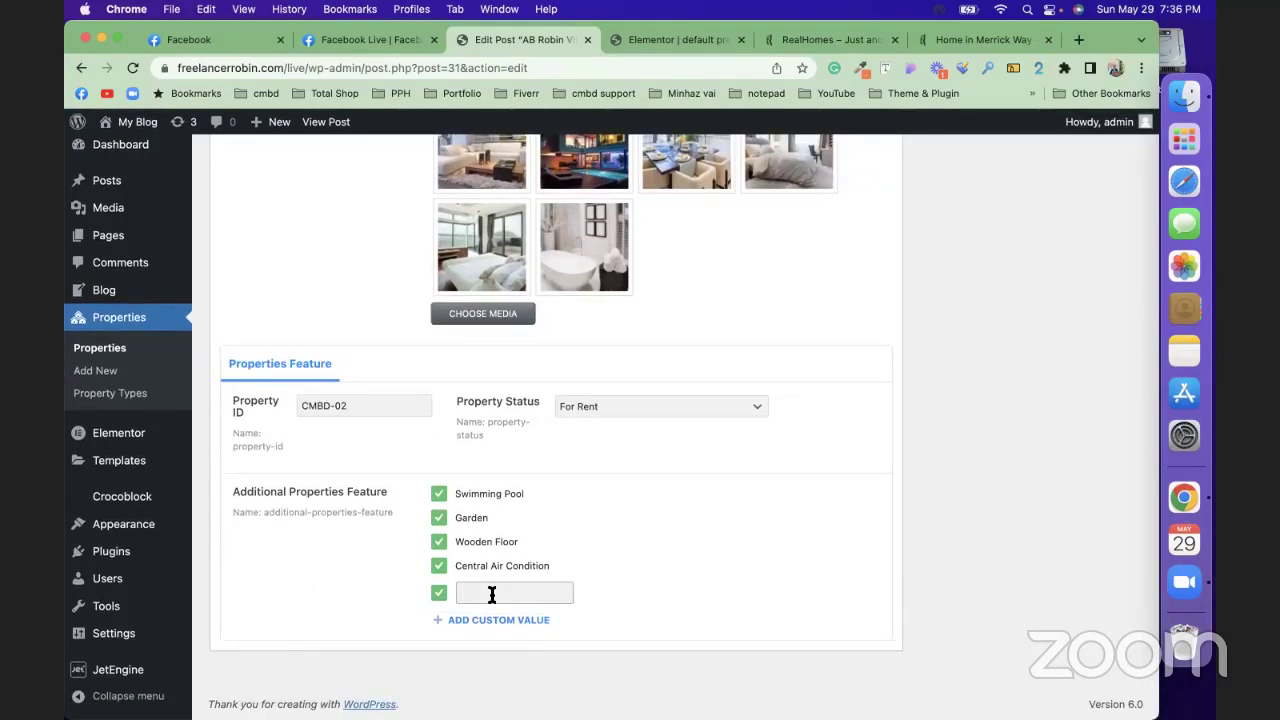
{"action": "type", "text": "Parking"}
{"action": "key", "text": "super+Left"}
{"action": "type", "text": "Guest"}
{"action": "left_click", "coordinate": [499, 619]}
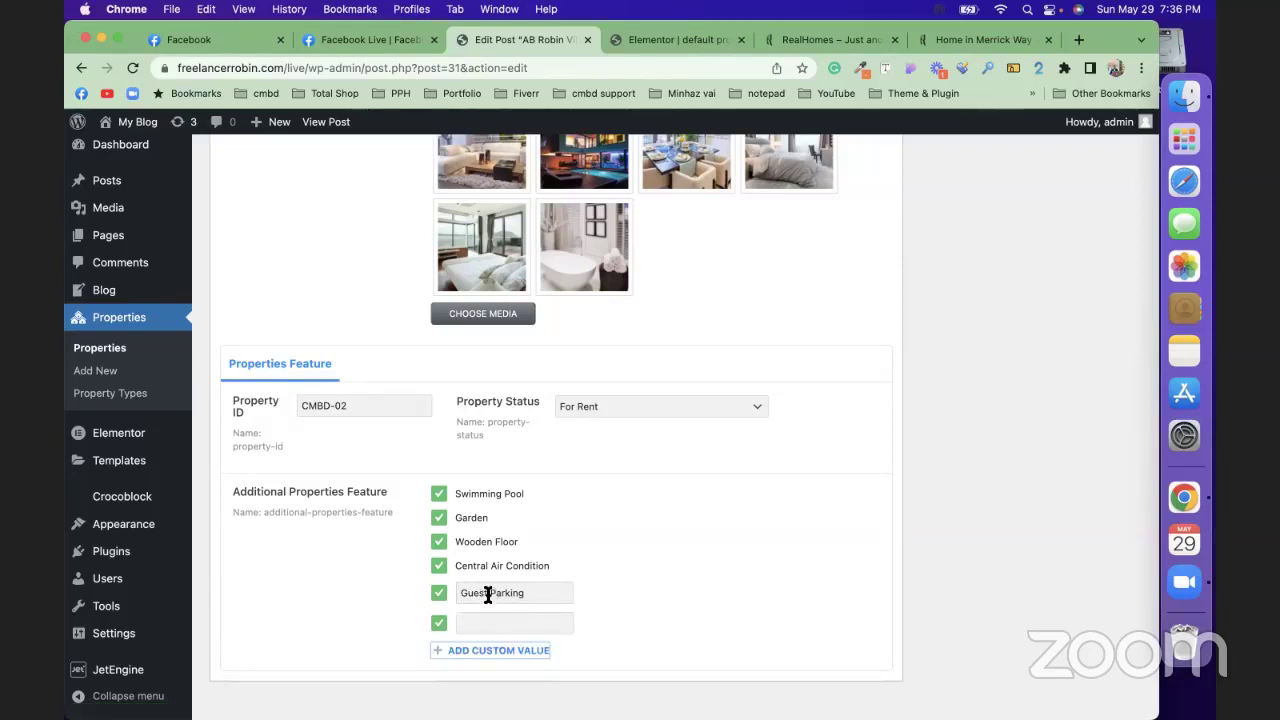
Step: Clear the "Guest Parking" custom value, disable both custom entries under Additional Properties Feature, and update the property
{"action": "triple_click", "coordinate": [488, 595]}
{"action": "key", "text": "BackSpace"}
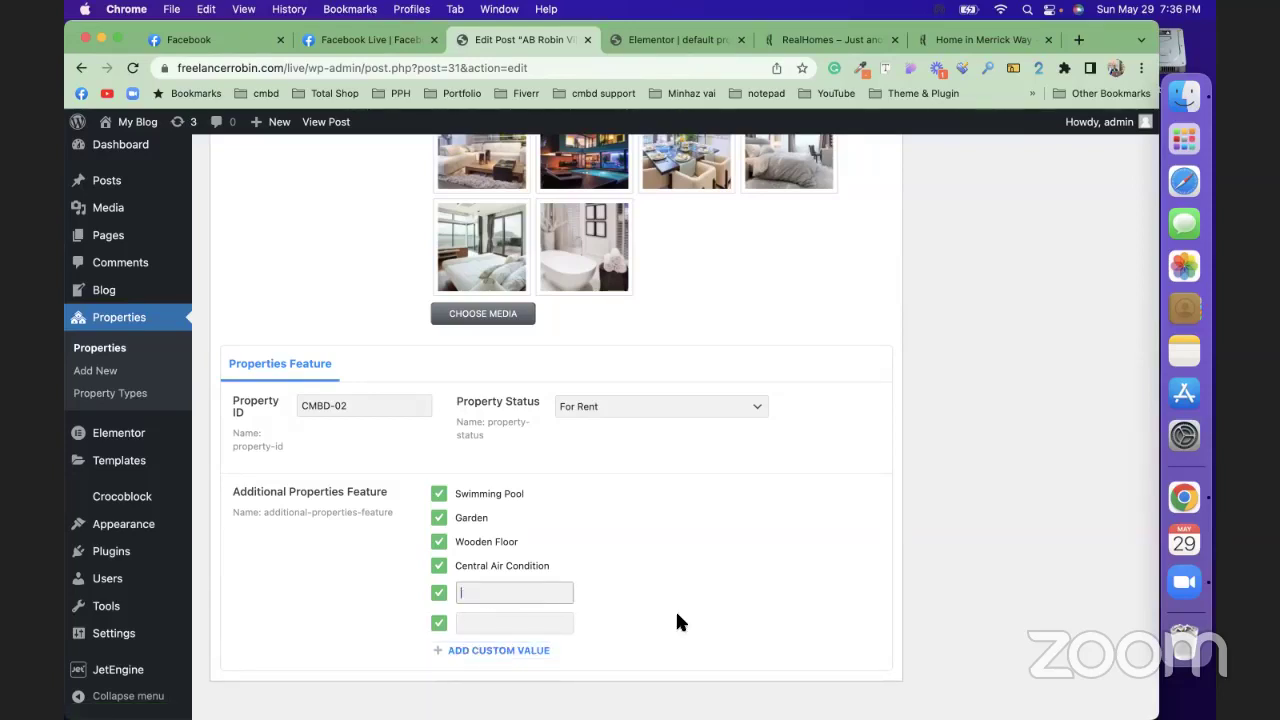
{"action": "left_click", "coordinate": [439, 595]}
{"action": "left_click", "coordinate": [439, 622]}
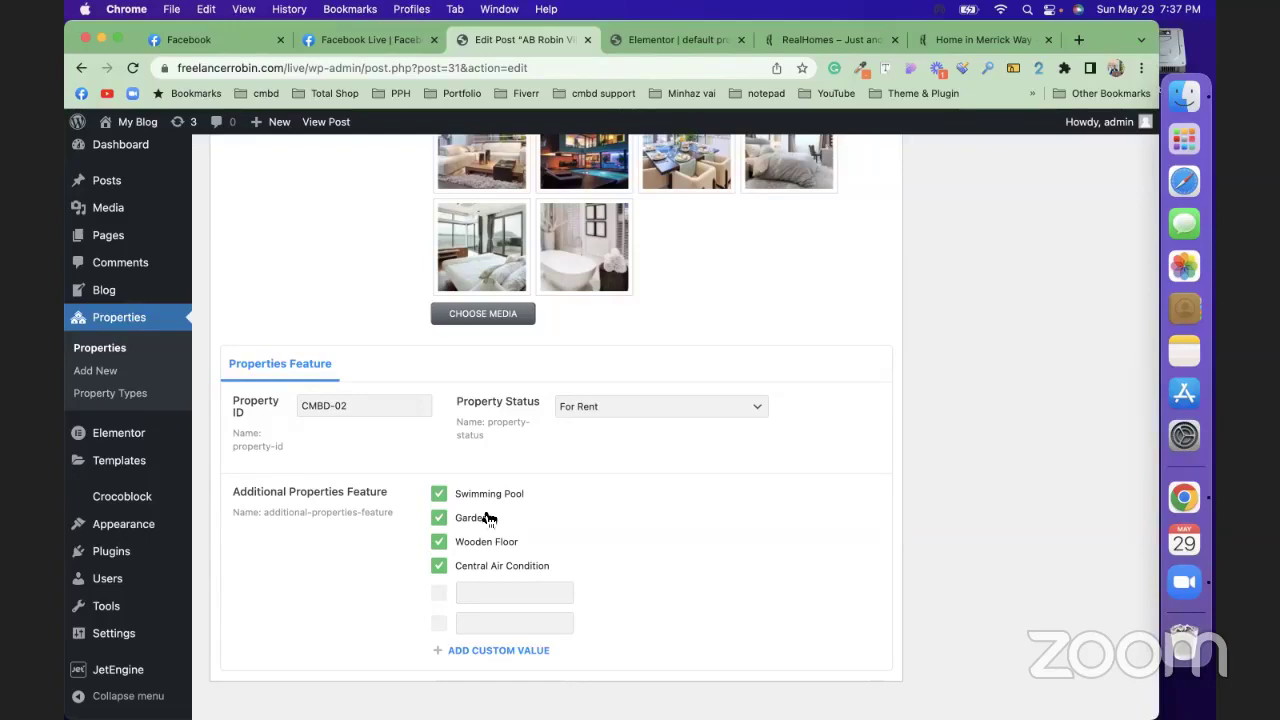
{"action": "scroll", "coordinate": [746, 511], "scroll_direction": "up", "scroll_amount": 3}
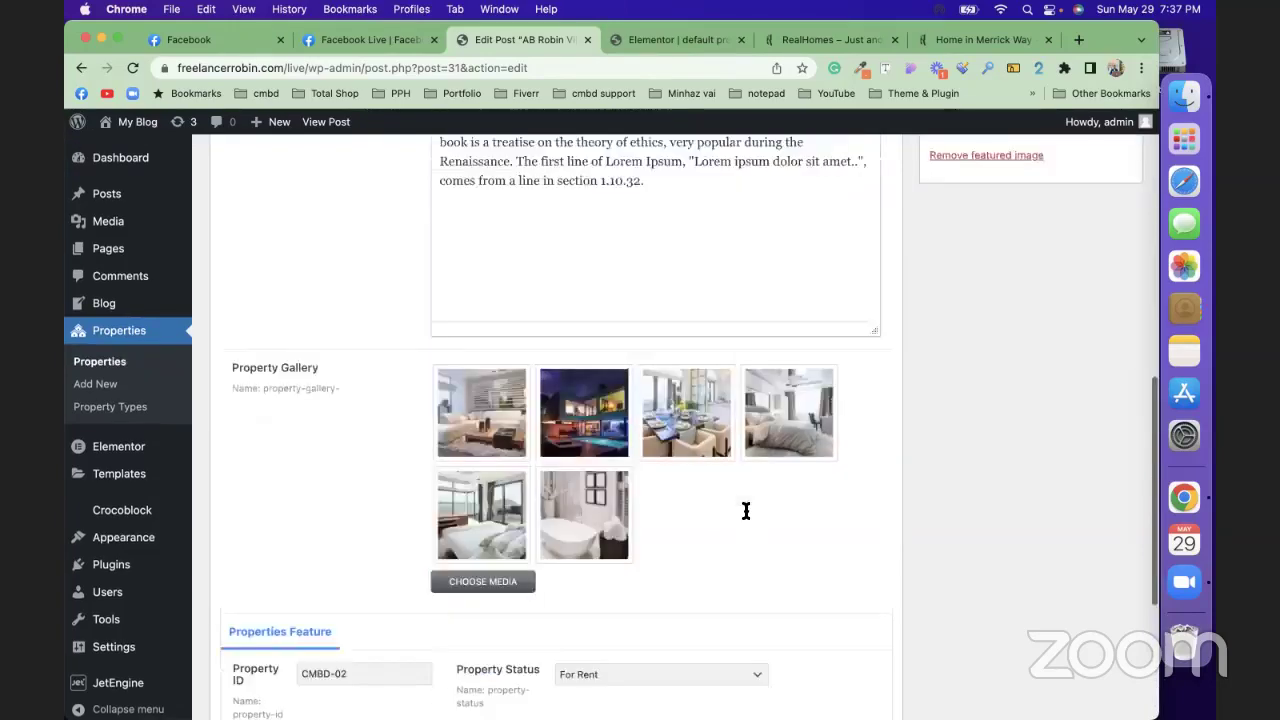
{"action": "scroll", "coordinate": [745, 508], "scroll_direction": "up", "scroll_amount": 6}
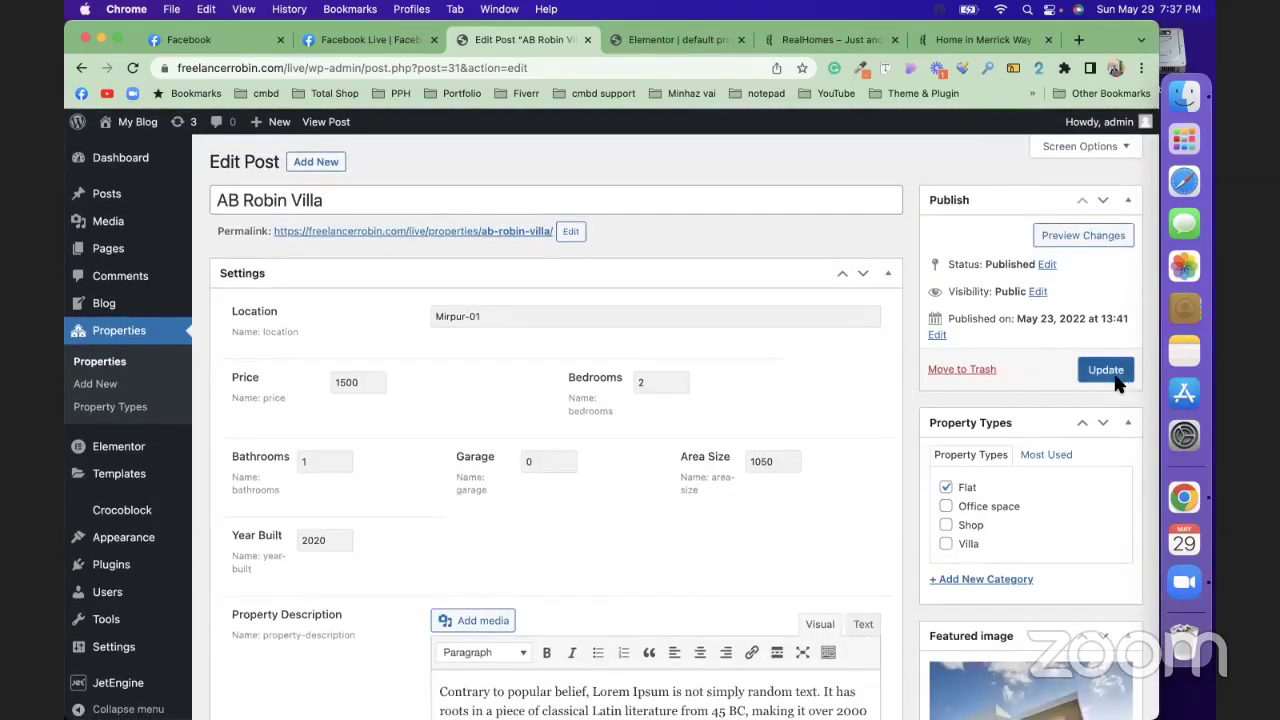
{"action": "left_click", "coordinate": [1110, 372]}
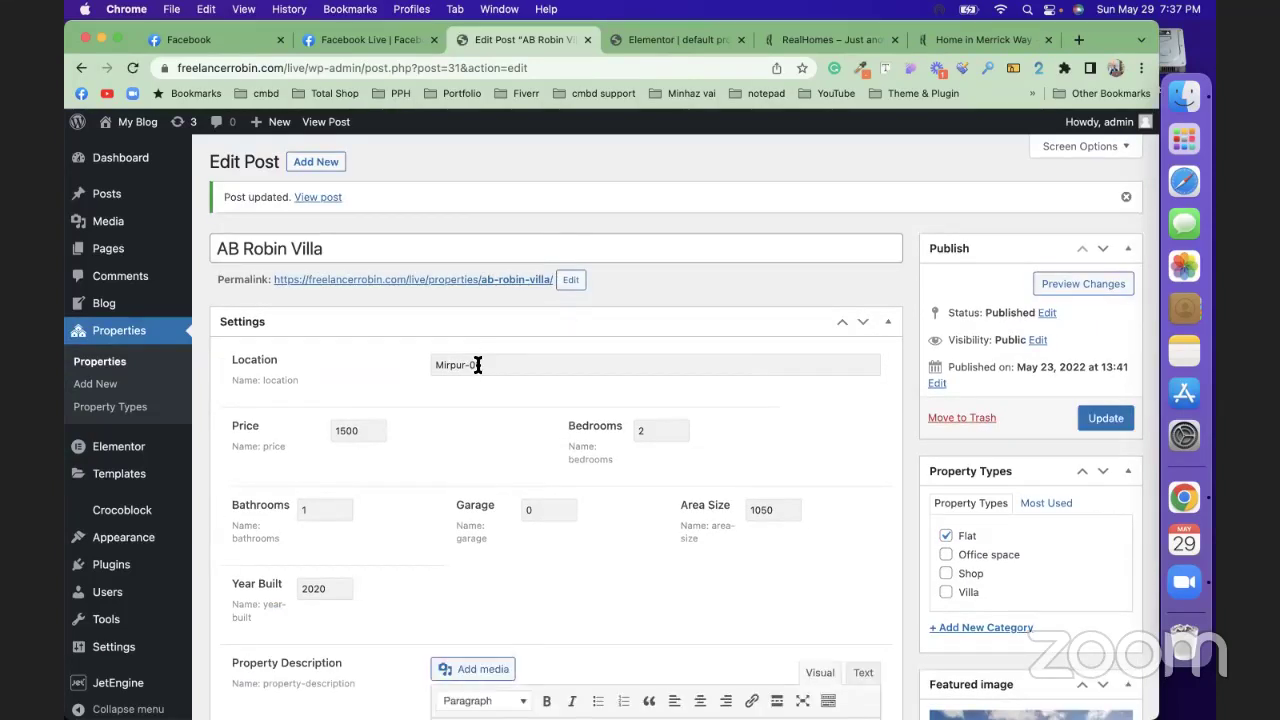
Step: Replace the property's Location with the full street address from the autofill suggestions and update the property
{"action": "left_click", "coordinate": [478, 365]}
{"action": "key", "text": "super+a"}
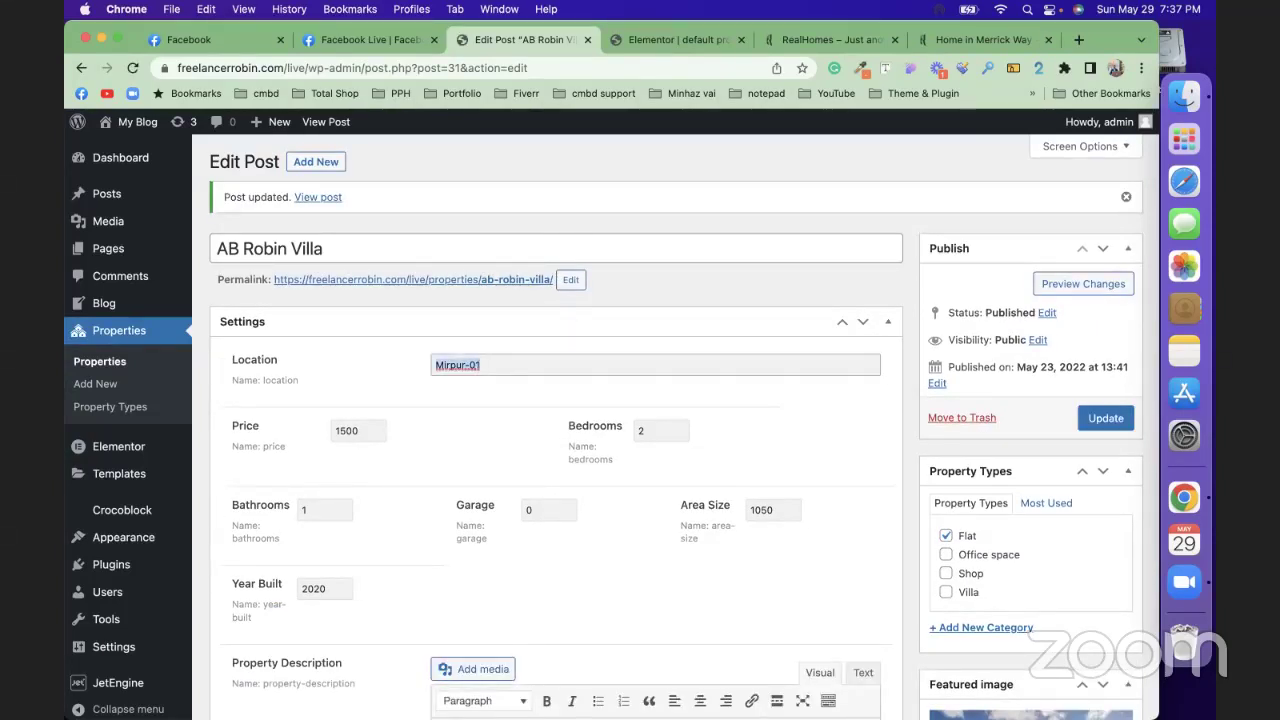
{"action": "key", "text": "BackSpace"}
{"action": "left_click", "coordinate": [488, 366]}
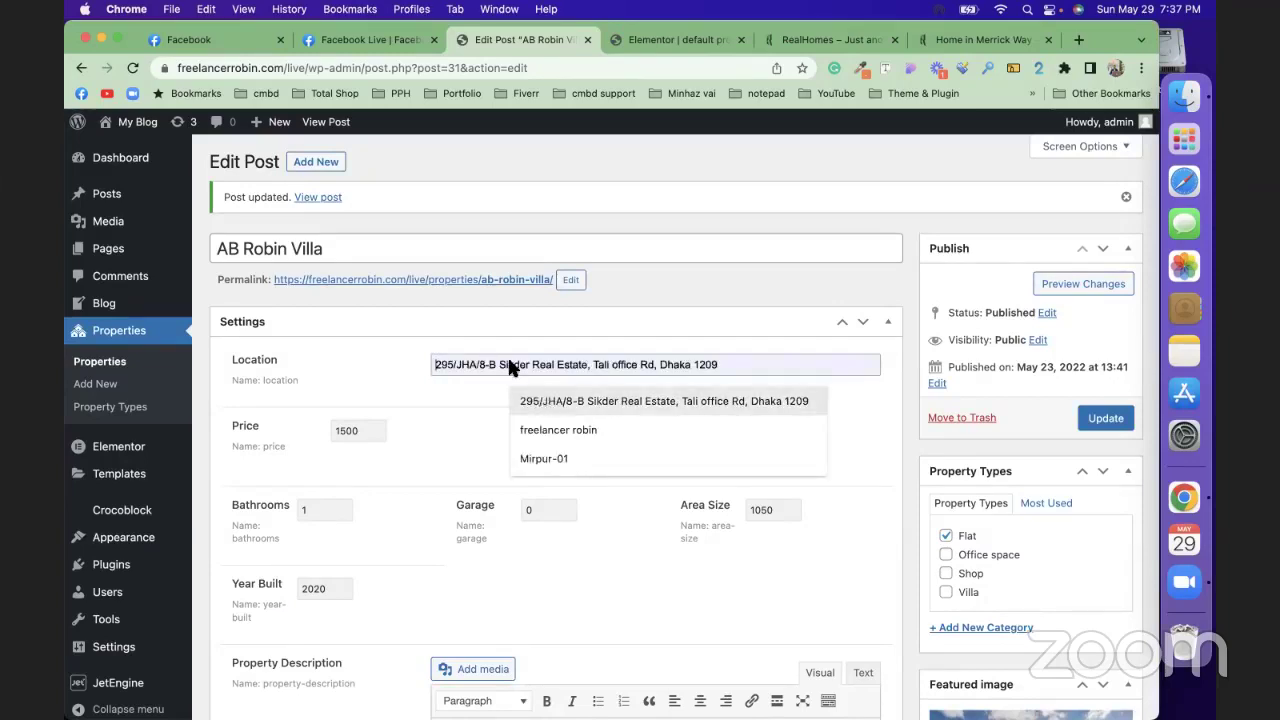
{"action": "left_click", "coordinate": [531, 388]}
{"action": "left_click", "coordinate": [1105, 418]}
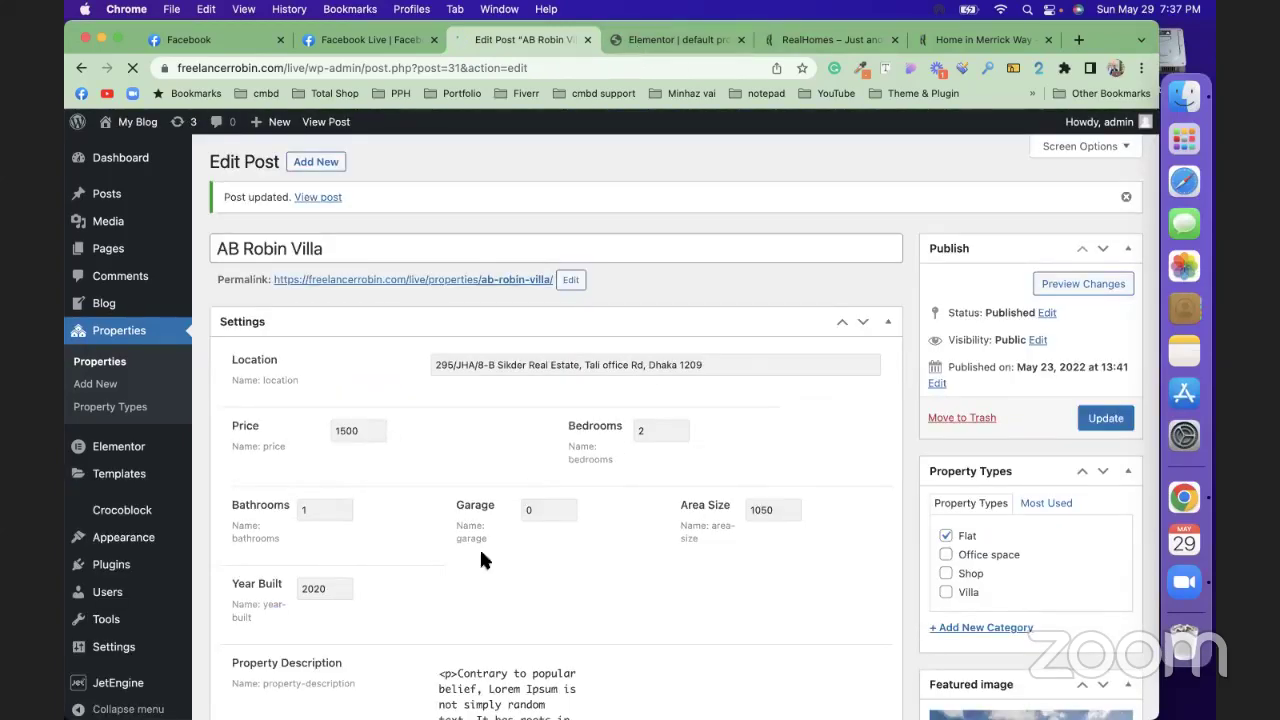
Step: Review the saved property's fields, from Location down to the enabled Additional Properties Feature options
{"action": "scroll", "coordinate": [467, 509], "scroll_direction": "down", "scroll_amount": 1}
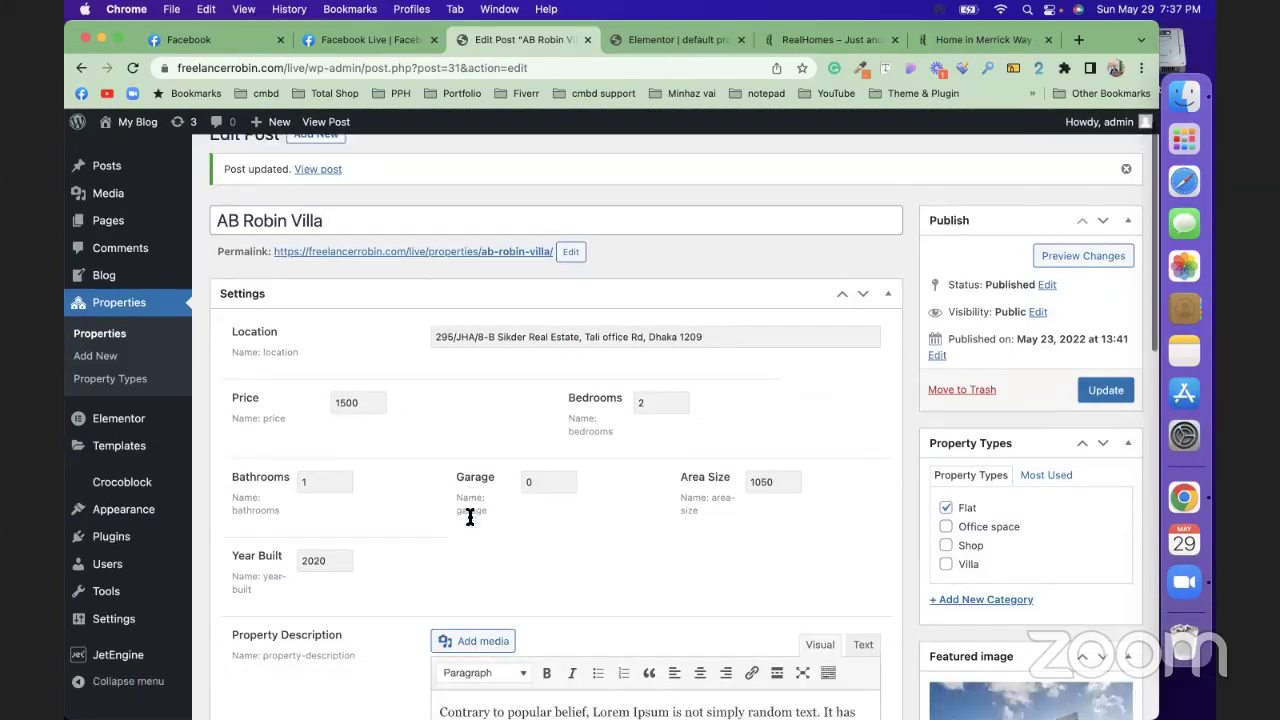
{"action": "scroll", "coordinate": [467, 509], "scroll_direction": "down", "scroll_amount": 15}
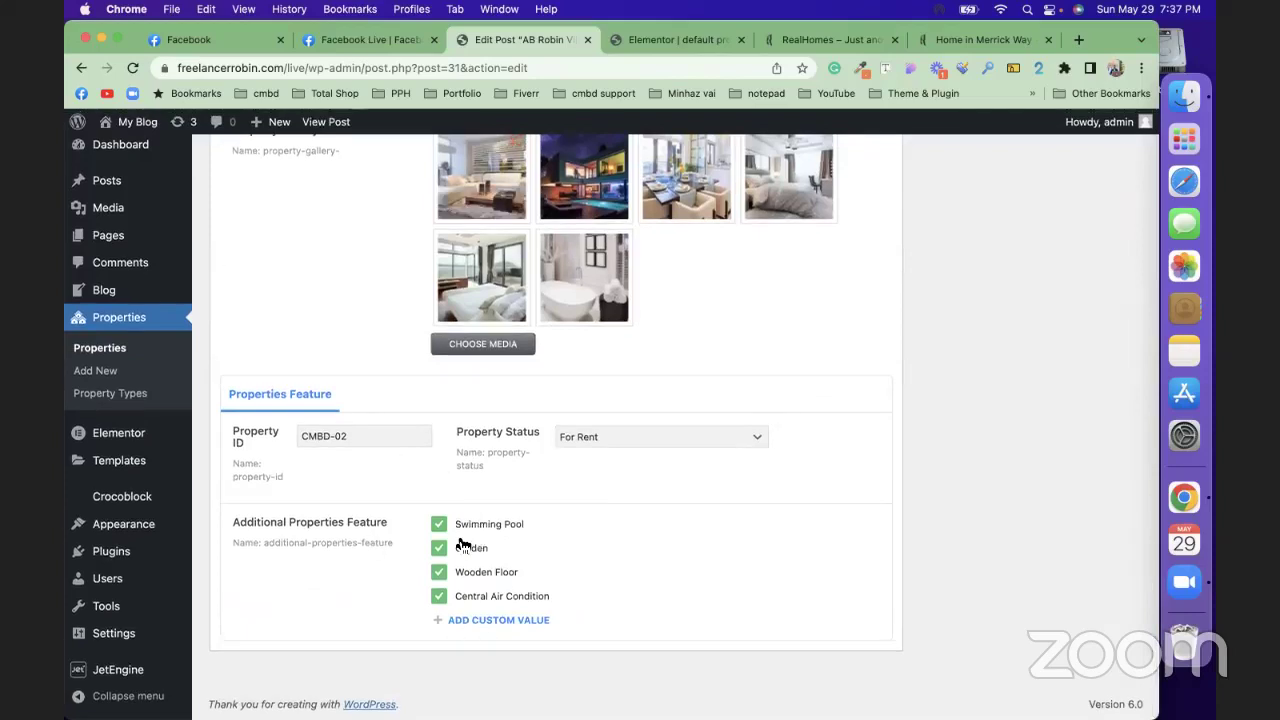
{"action": "scroll", "coordinate": [528, 517], "scroll_direction": "up", "scroll_amount": 3}
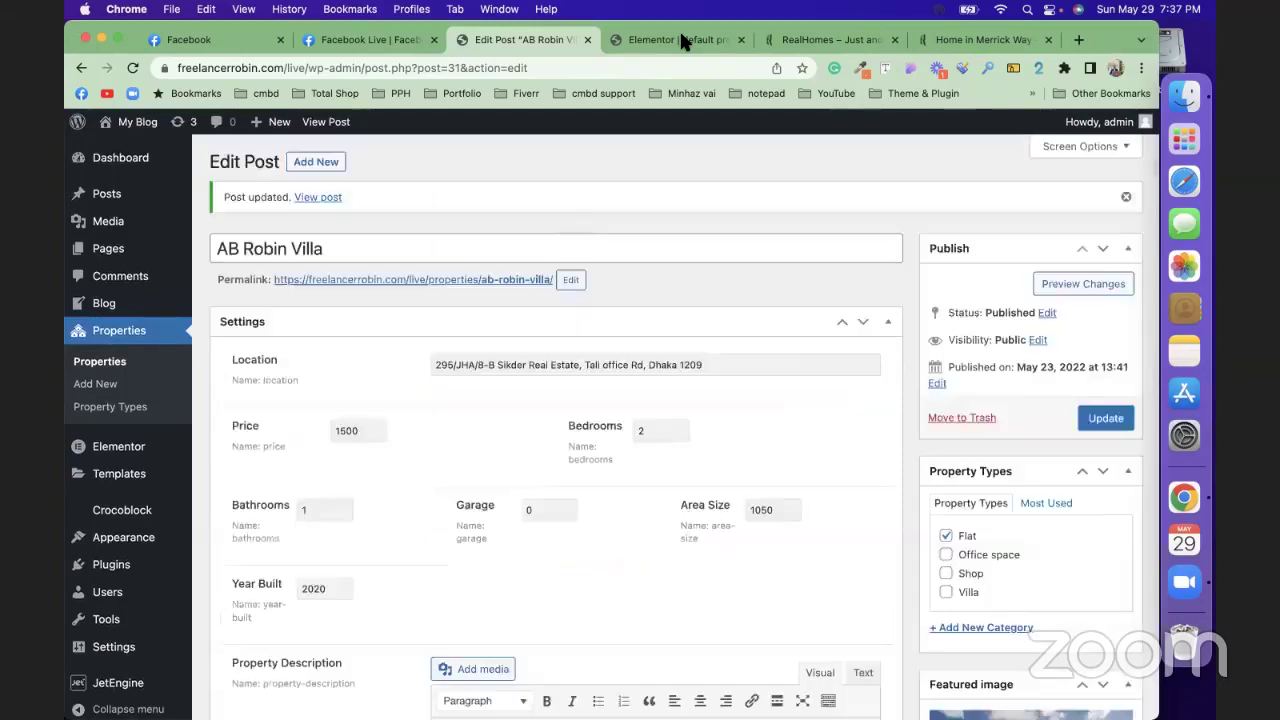
{"action": "left_click", "coordinate": [680, 40]}
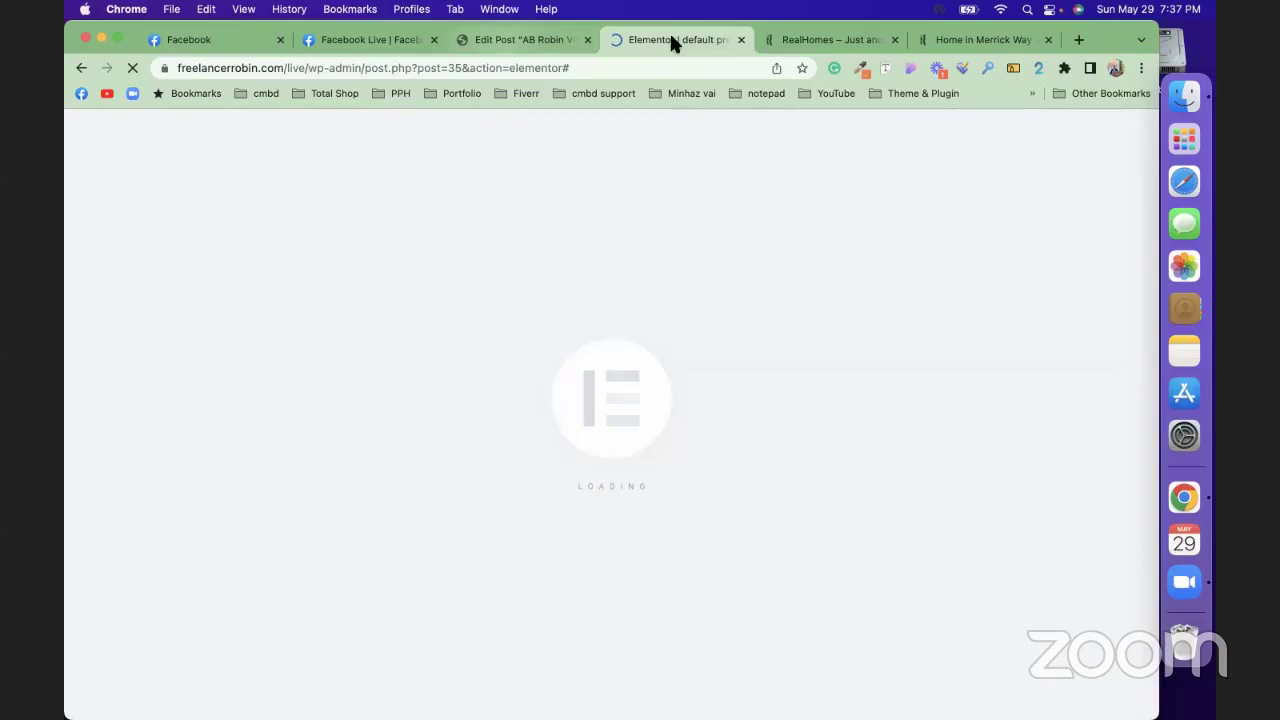
{"action": "key", "text": "ctrl+shift+Tab"}
{"action": "scroll", "coordinate": [623, 336], "scroll_direction": "down", "scroll_amount": 1}
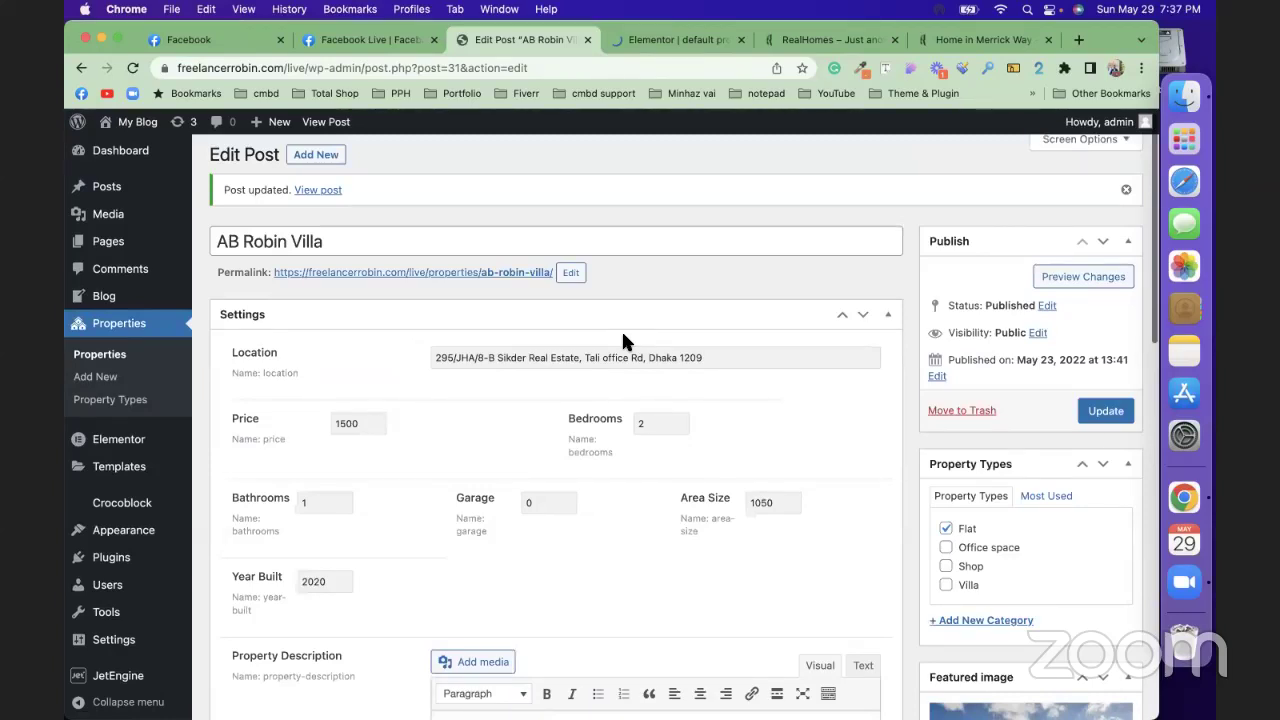
{"action": "scroll", "coordinate": [623, 342], "scroll_direction": "down", "scroll_amount": 3}
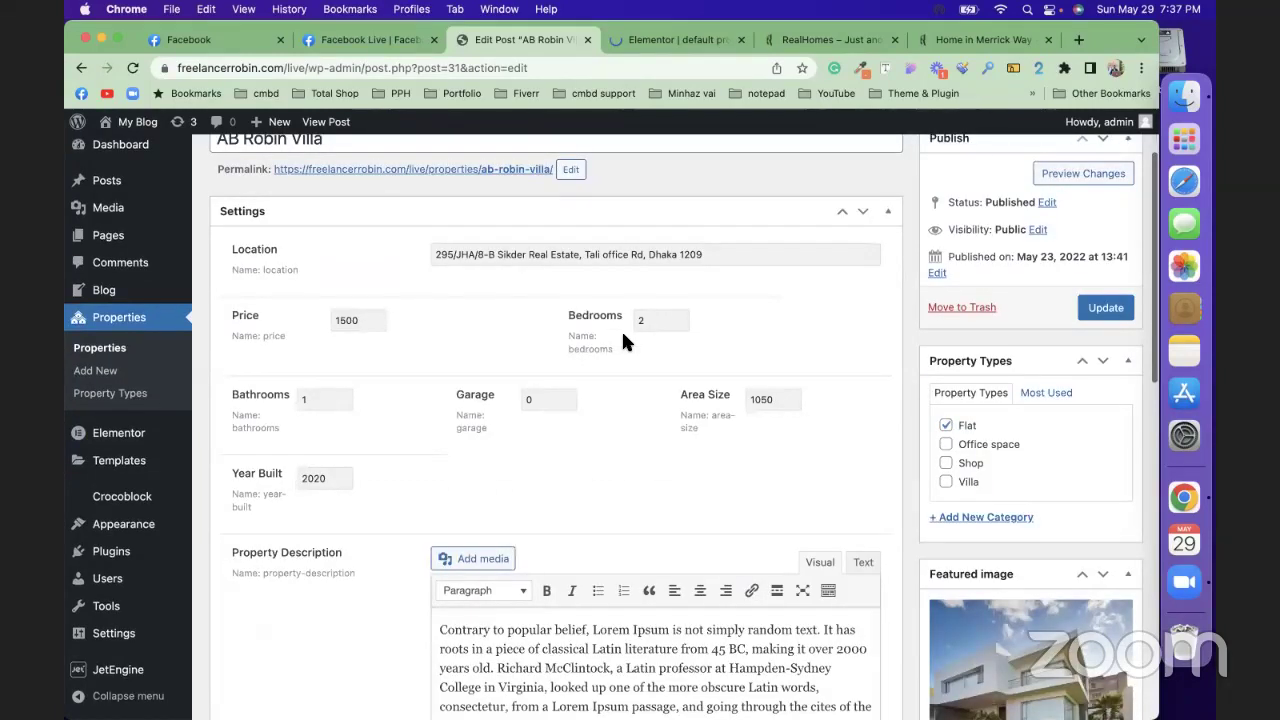
{"action": "scroll", "coordinate": [623, 342], "scroll_direction": "down", "scroll_amount": 15}
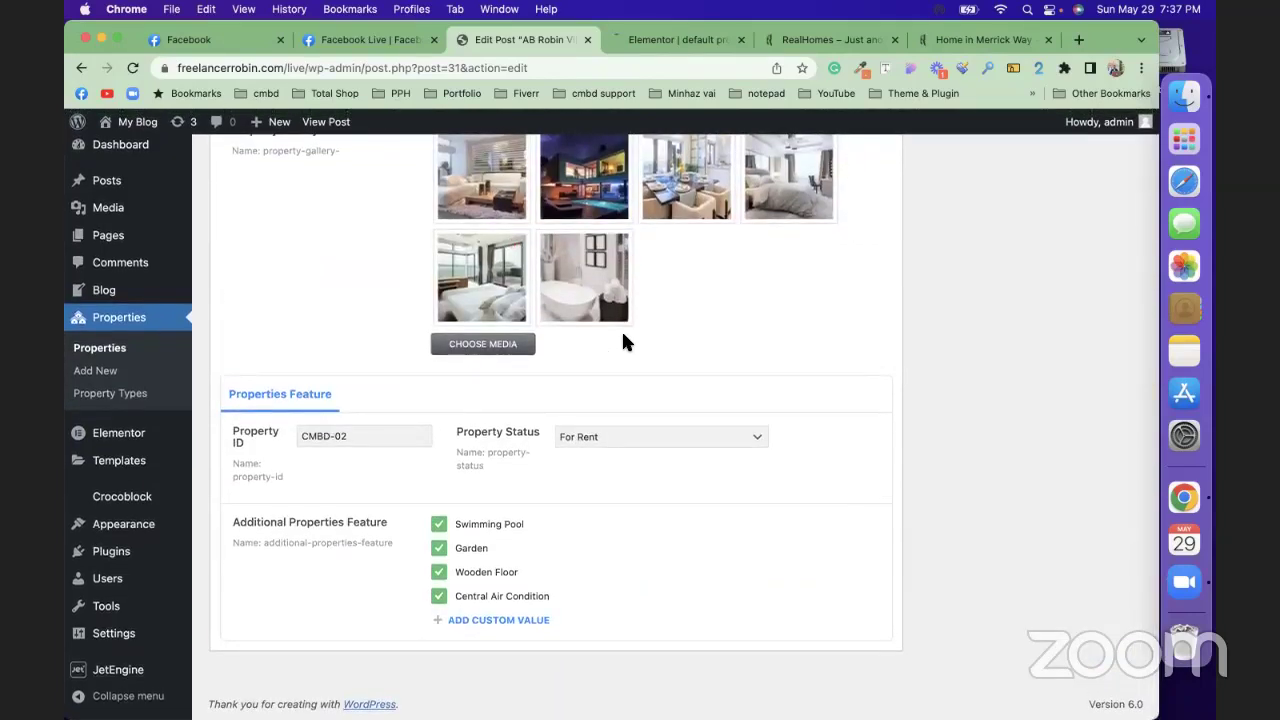
Step: Switch to the listing template in Elementor and reload its editor
{"action": "key", "text": "ctrl+Tab"}
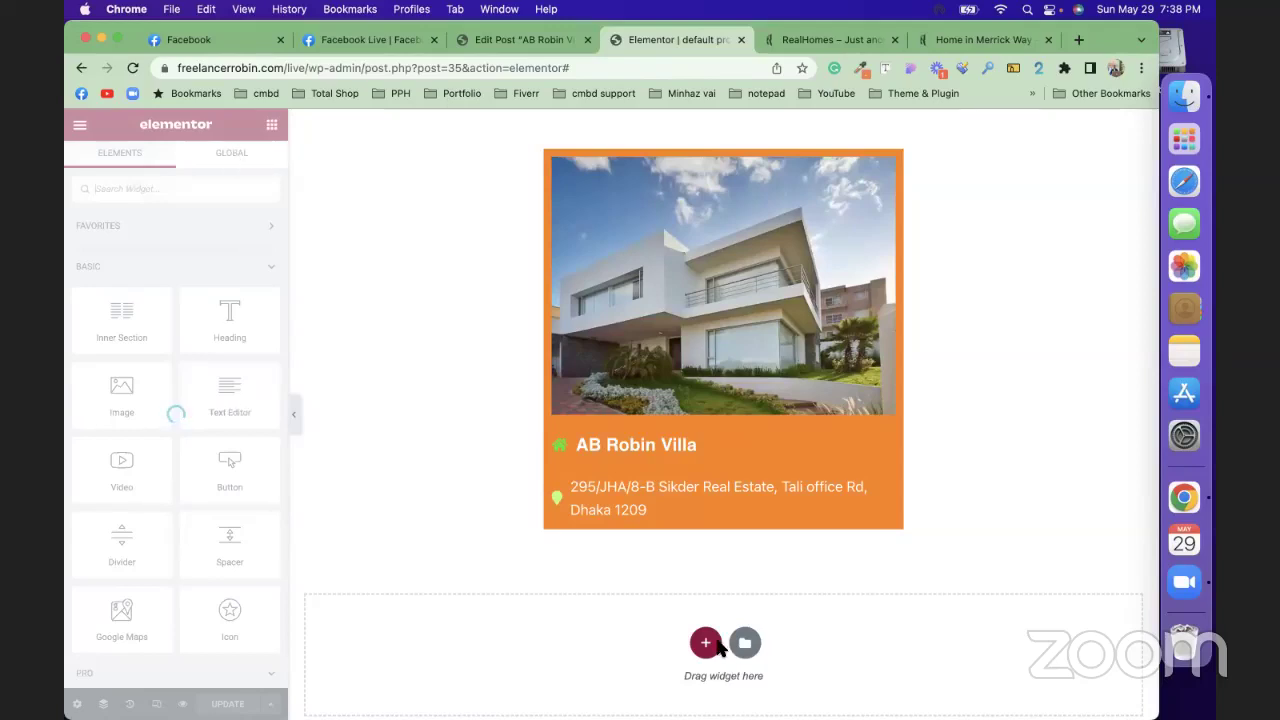
{"action": "scroll", "coordinate": [655, 594], "scroll_direction": "down", "scroll_amount": 2}
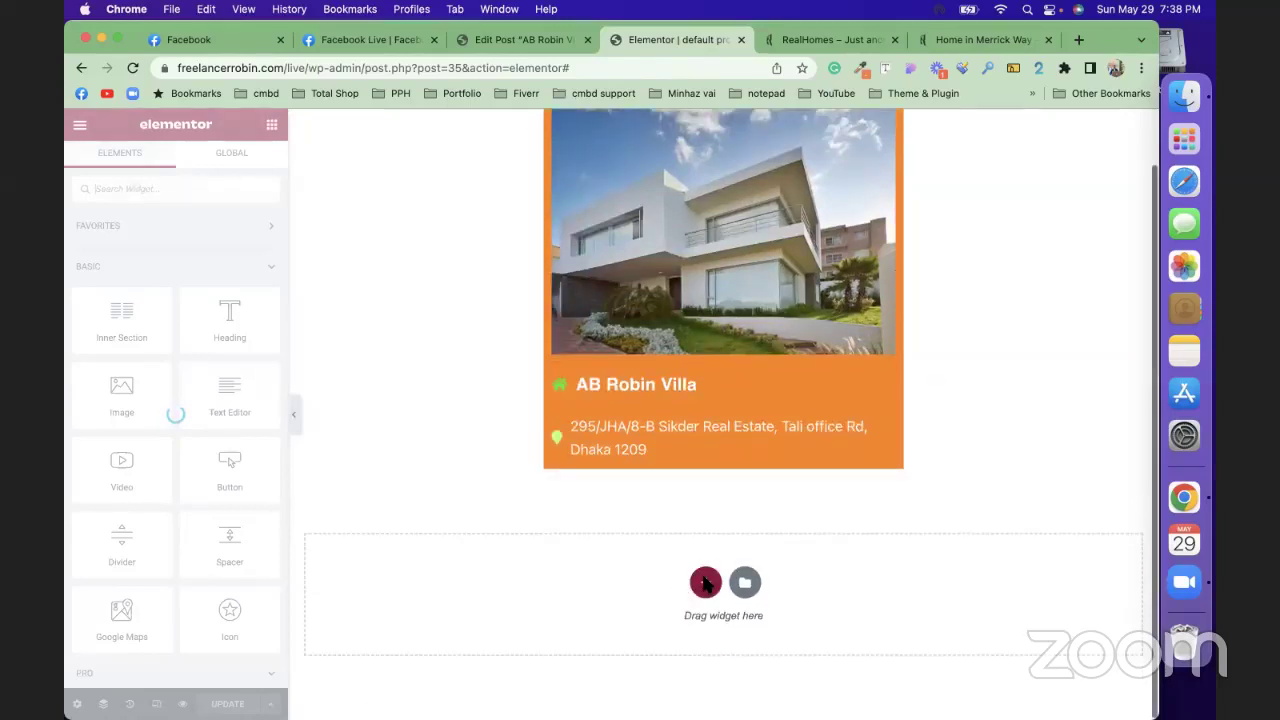
{"action": "left_click", "coordinate": [705, 583]}
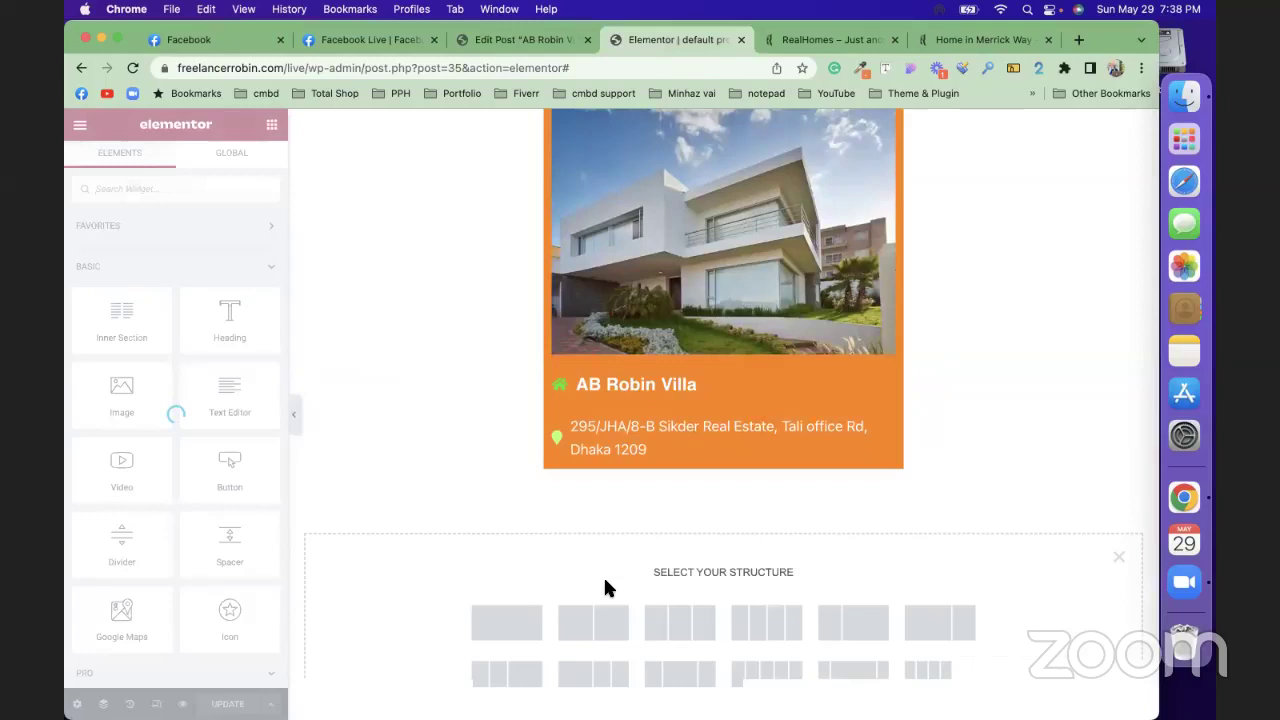
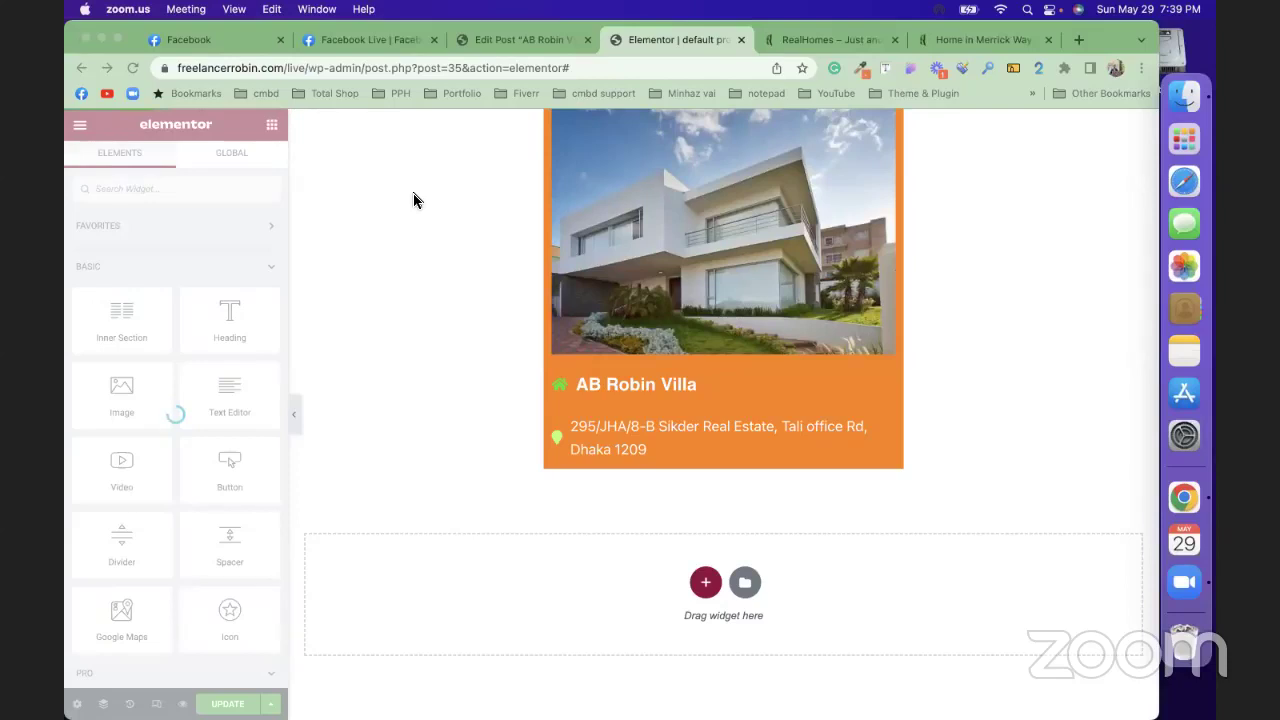
{"action": "left_click", "coordinate": [133, 70]}
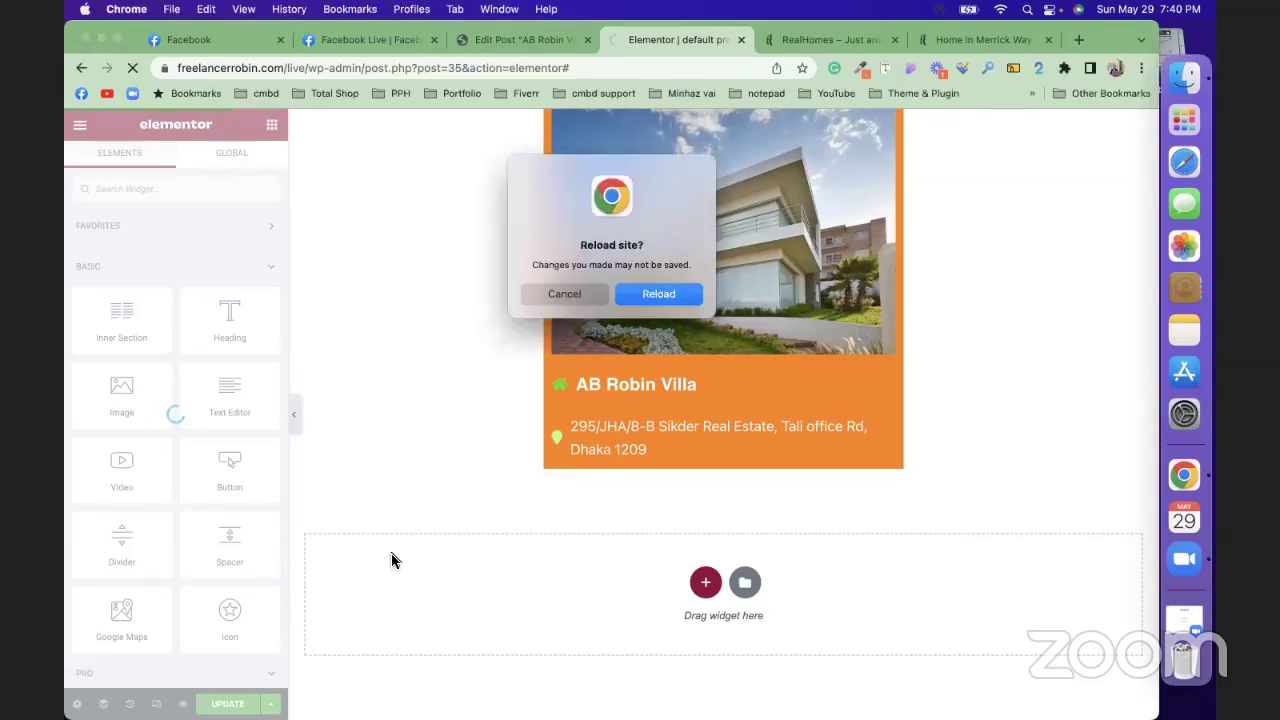
{"action": "key", "text": "Return"}
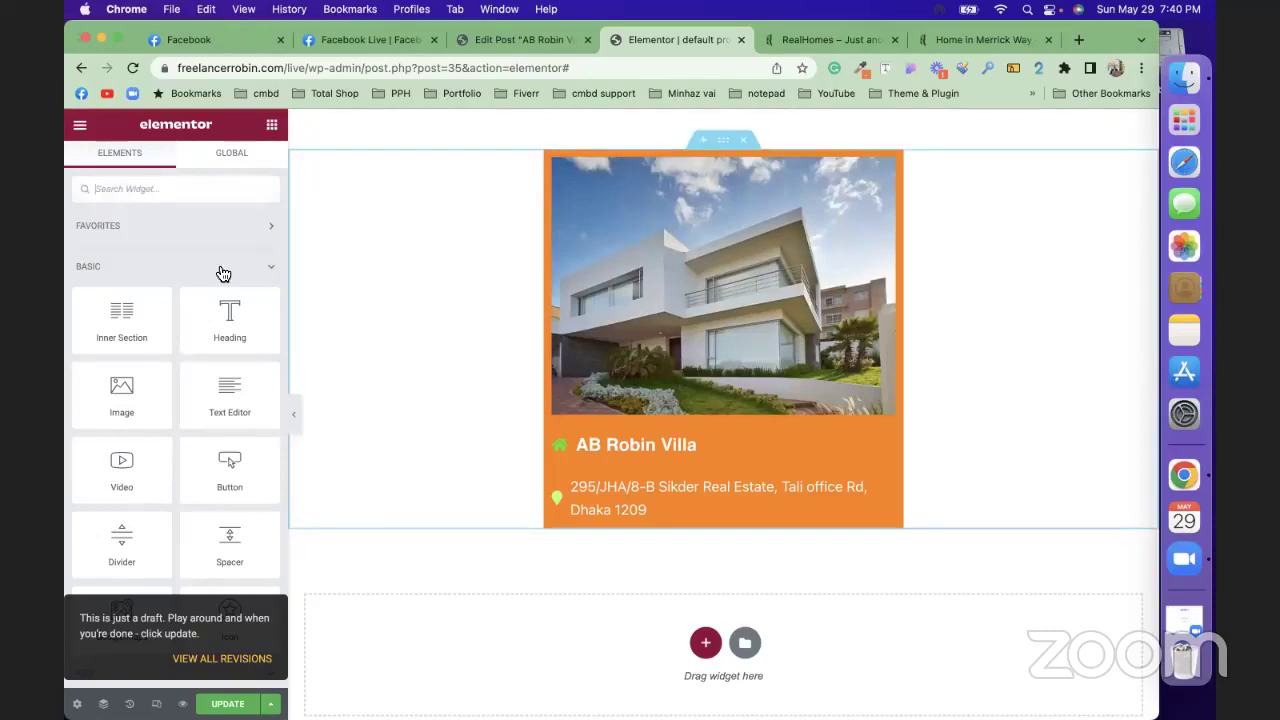
Step: Add a Dynamic Field below the address in the listing card, with source Meta Data and meta field Additional Properties Feature
{"action": "left_click", "coordinate": [100, 266]}
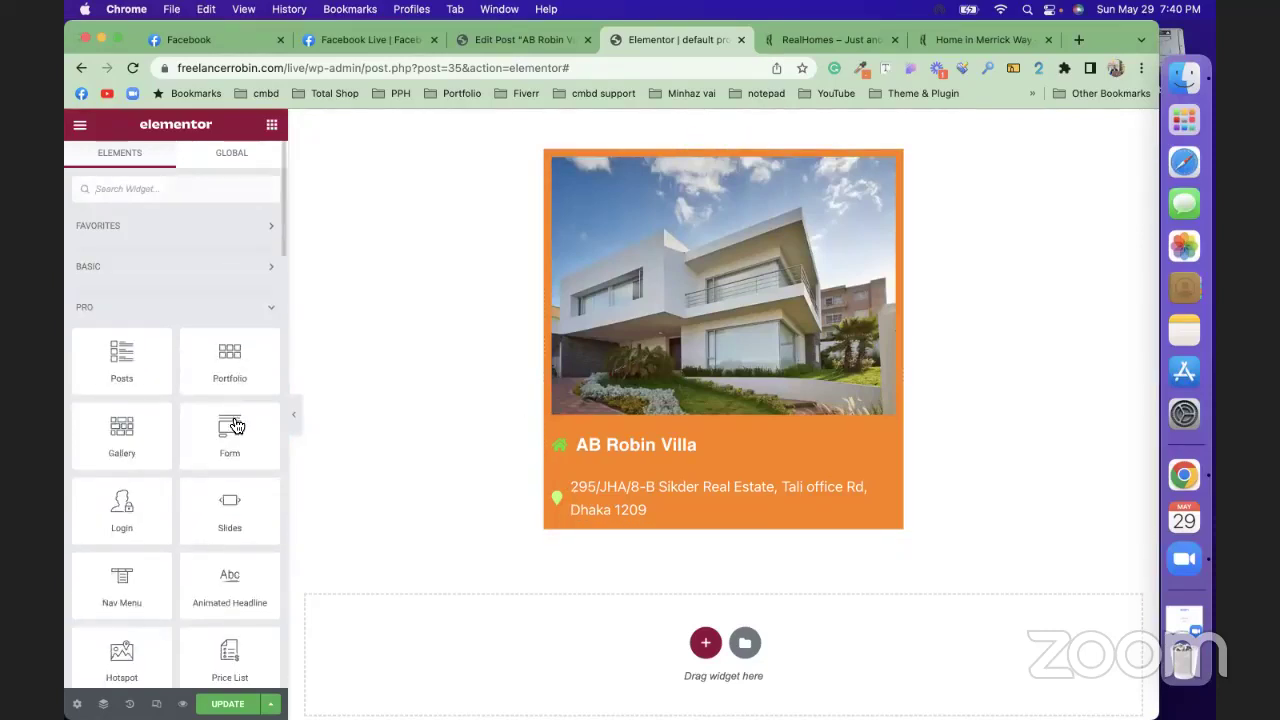
{"action": "left_click", "coordinate": [100, 307]}
{"action": "left_click_drag", "start_coordinate": [133, 471], "coordinate": [658, 502]}
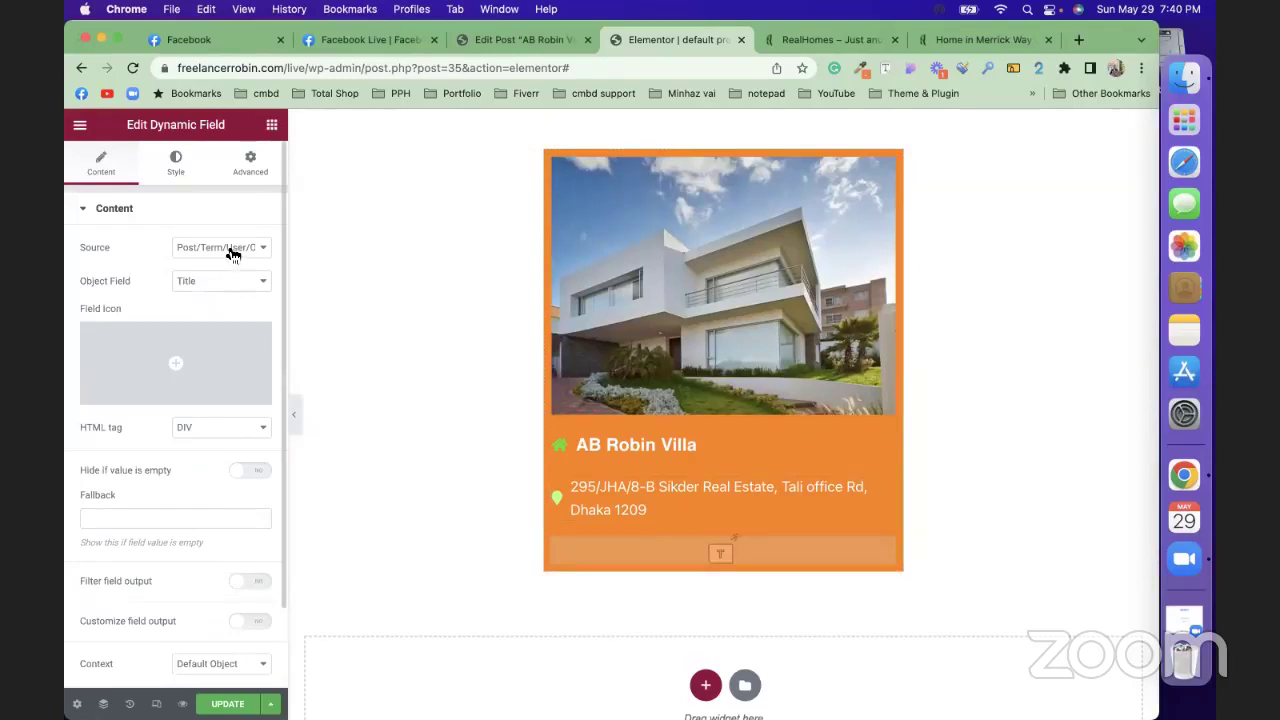
{"action": "left_click", "coordinate": [232, 259]}
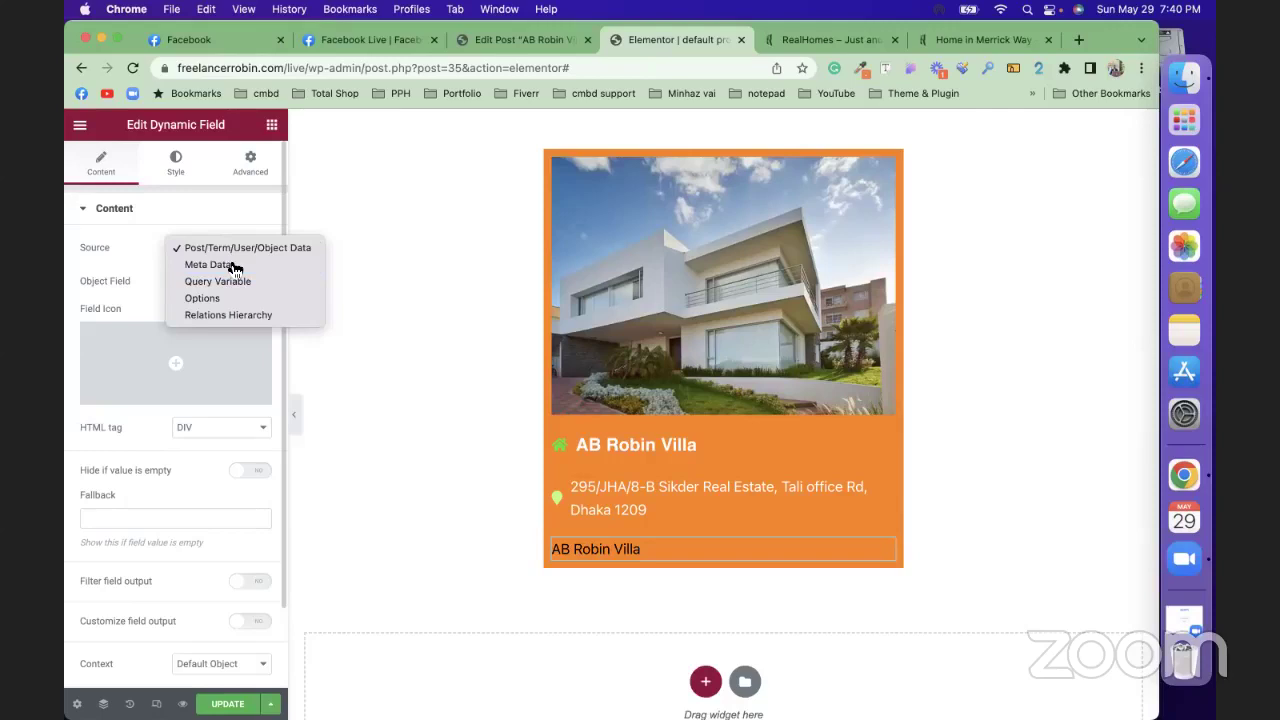
{"action": "left_click", "coordinate": [232, 264]}
{"action": "left_click", "coordinate": [214, 280]}
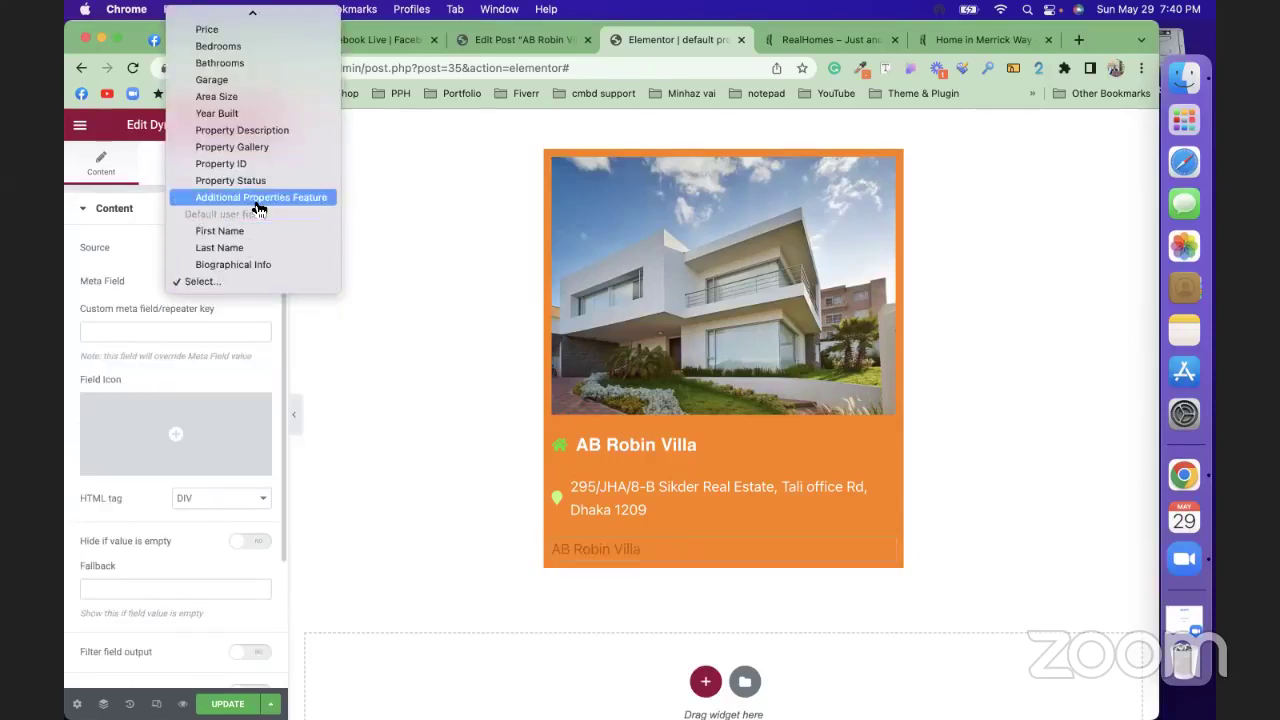
{"action": "left_click", "coordinate": [258, 197]}
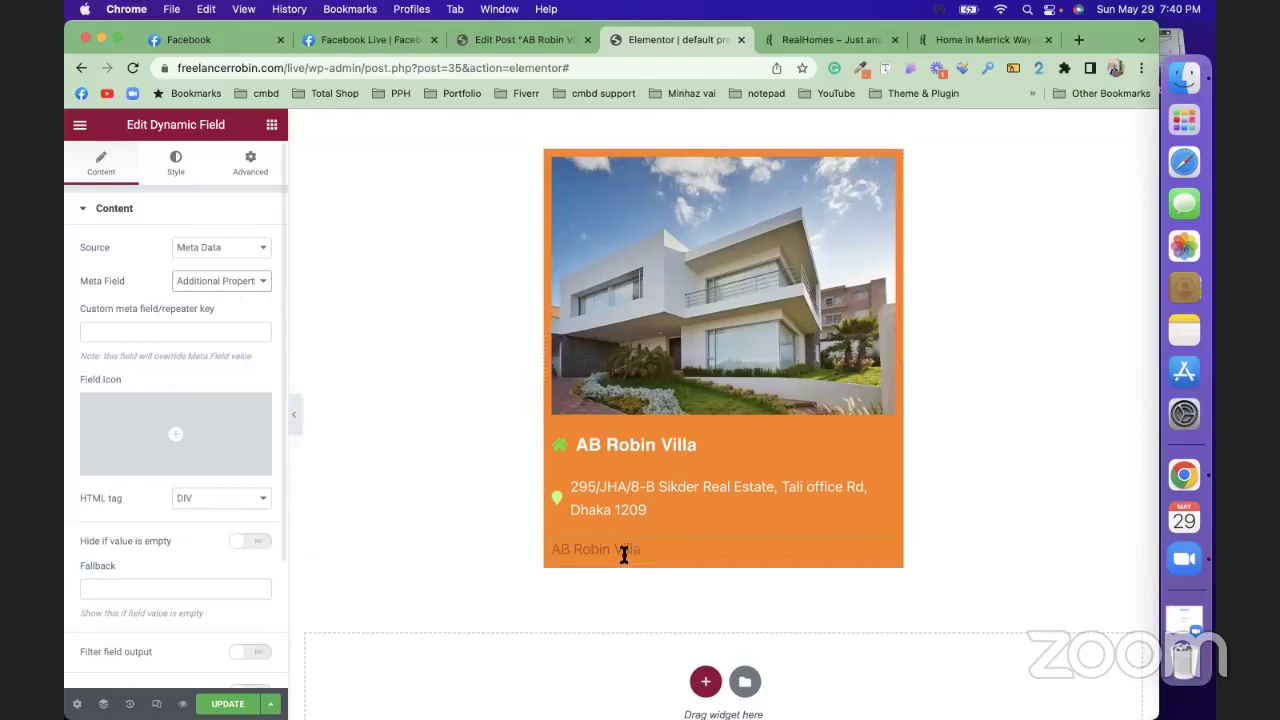
Step: Enable Filter field output for the new Dynamic Field and set its callback to Checked values list
{"action": "scroll", "coordinate": [558, 495], "scroll_direction": "down", "scroll_amount": 1}
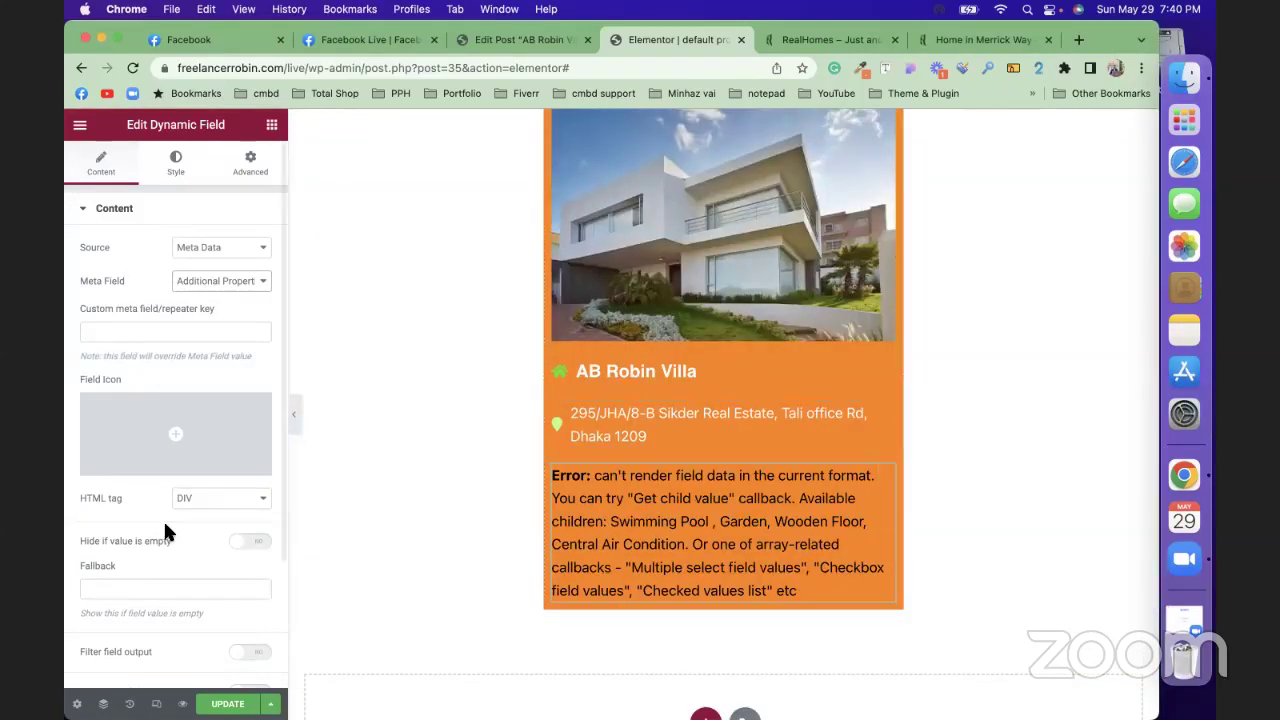
{"action": "scroll", "coordinate": [165, 533], "scroll_direction": "down", "scroll_amount": 3}
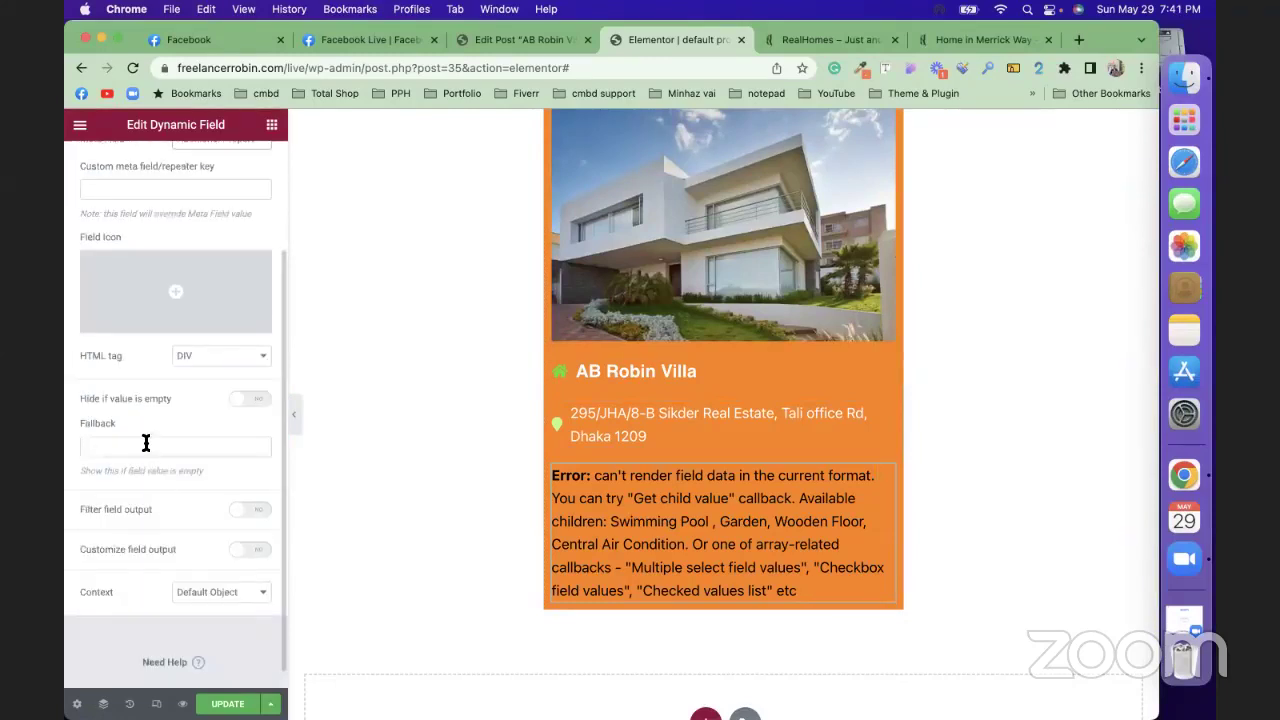
{"action": "scroll", "coordinate": [146, 443], "scroll_direction": "up", "scroll_amount": 3}
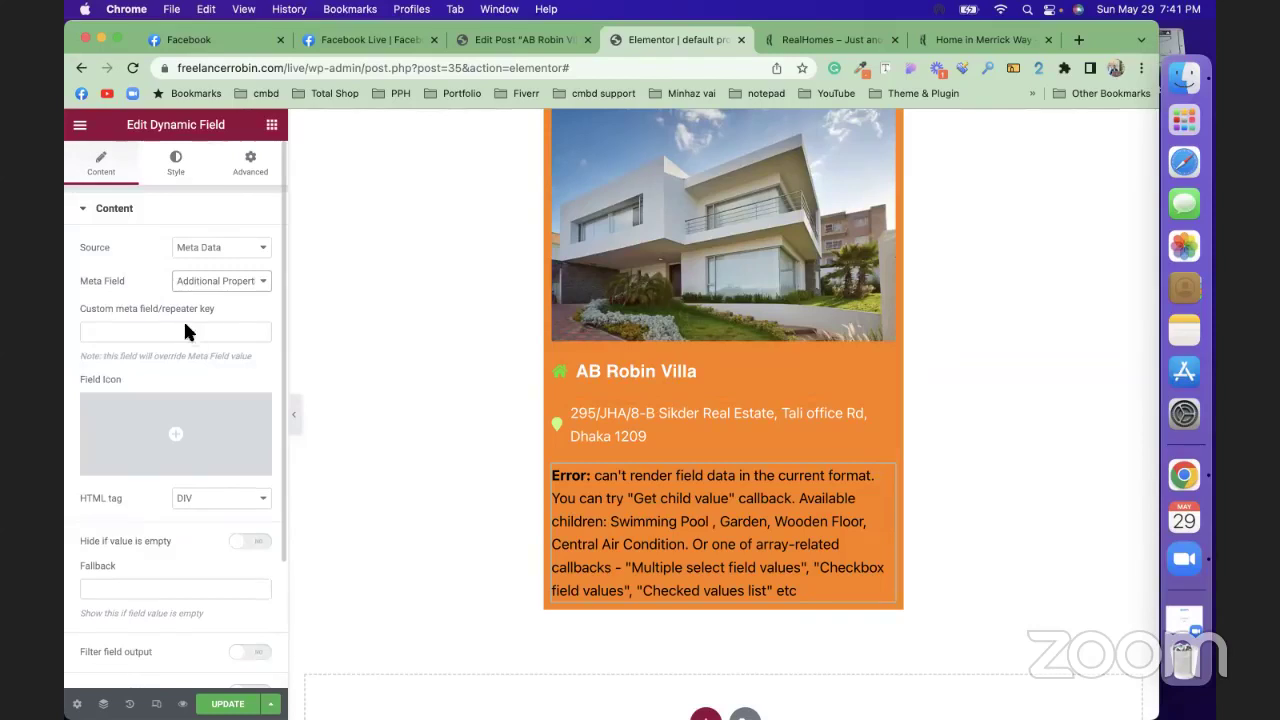
{"action": "scroll", "coordinate": [186, 330], "scroll_direction": "down", "scroll_amount": 3}
{"action": "left_click", "coordinate": [240, 488]}
{"action": "left_click", "coordinate": [217, 519]}
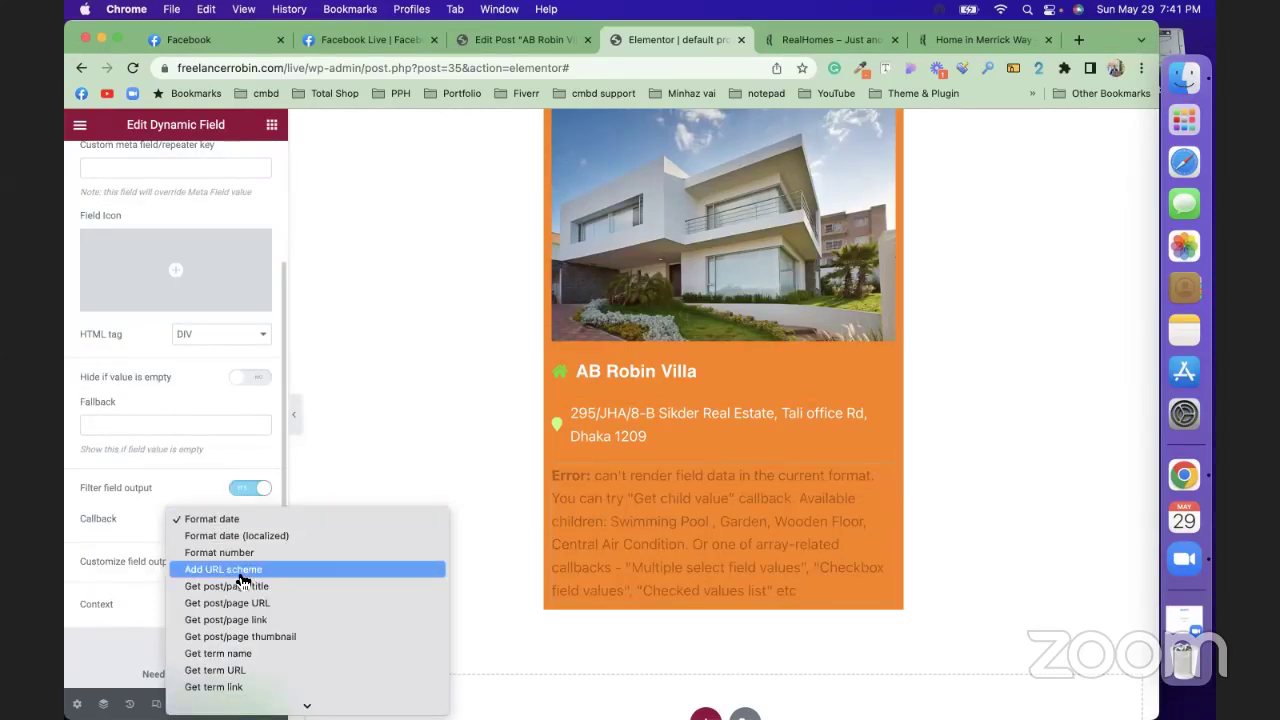
{"action": "scroll", "coordinate": [240, 578], "scroll_direction": "down", "scroll_amount": 5}
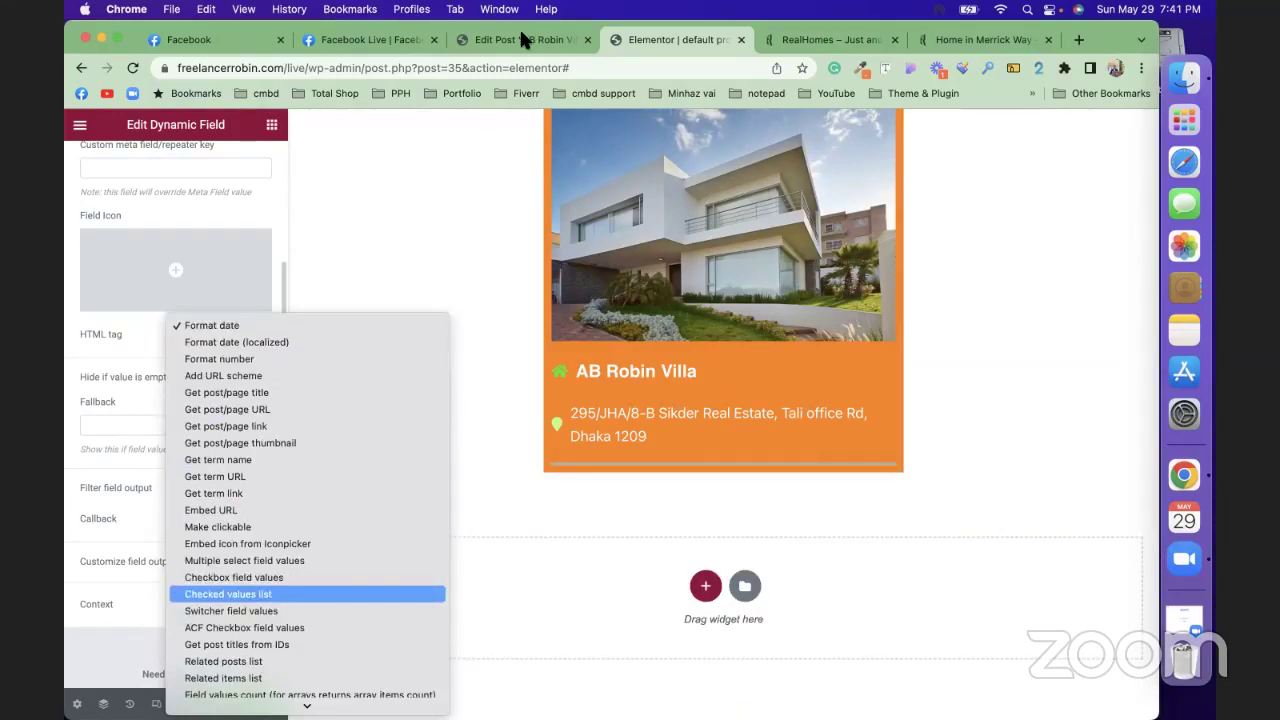
{"action": "key", "text": "Return"}
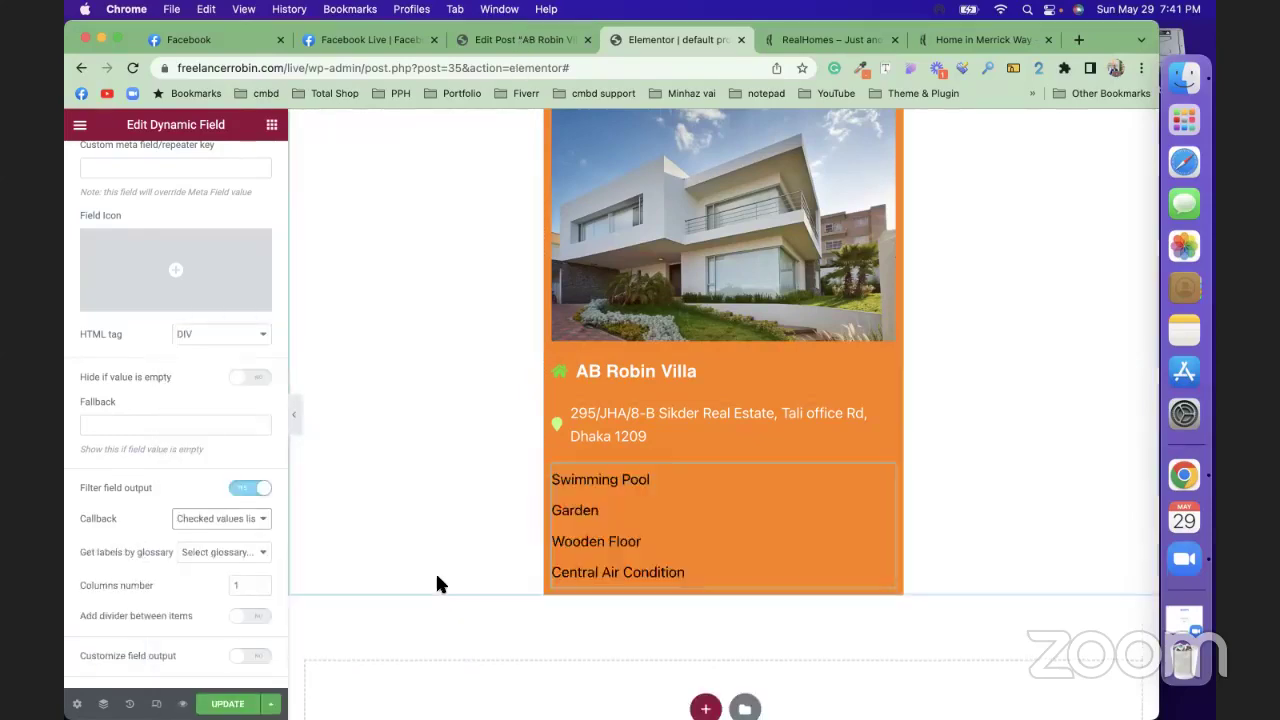
Step: Give the additional features field the Check circle icon and set its Columns number to 2
{"action": "key", "text": "ctrl+shift+Tab"}
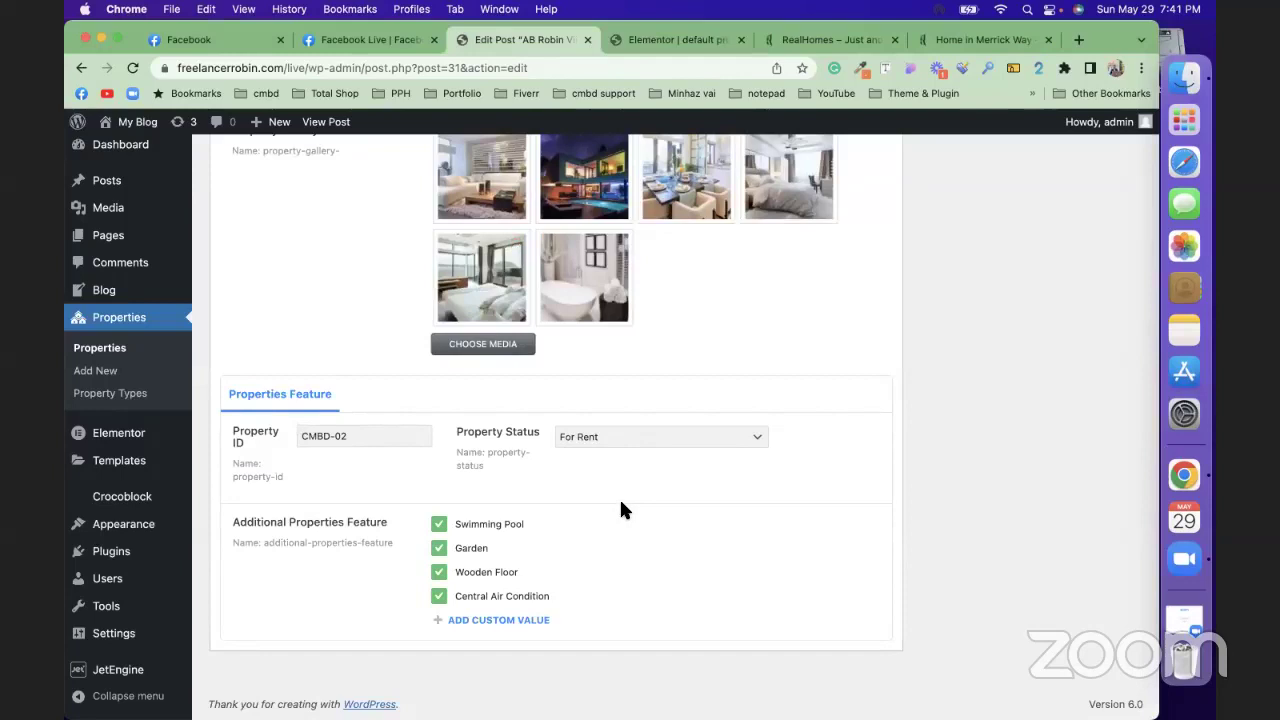
{"action": "key", "text": "ctrl+Tab"}
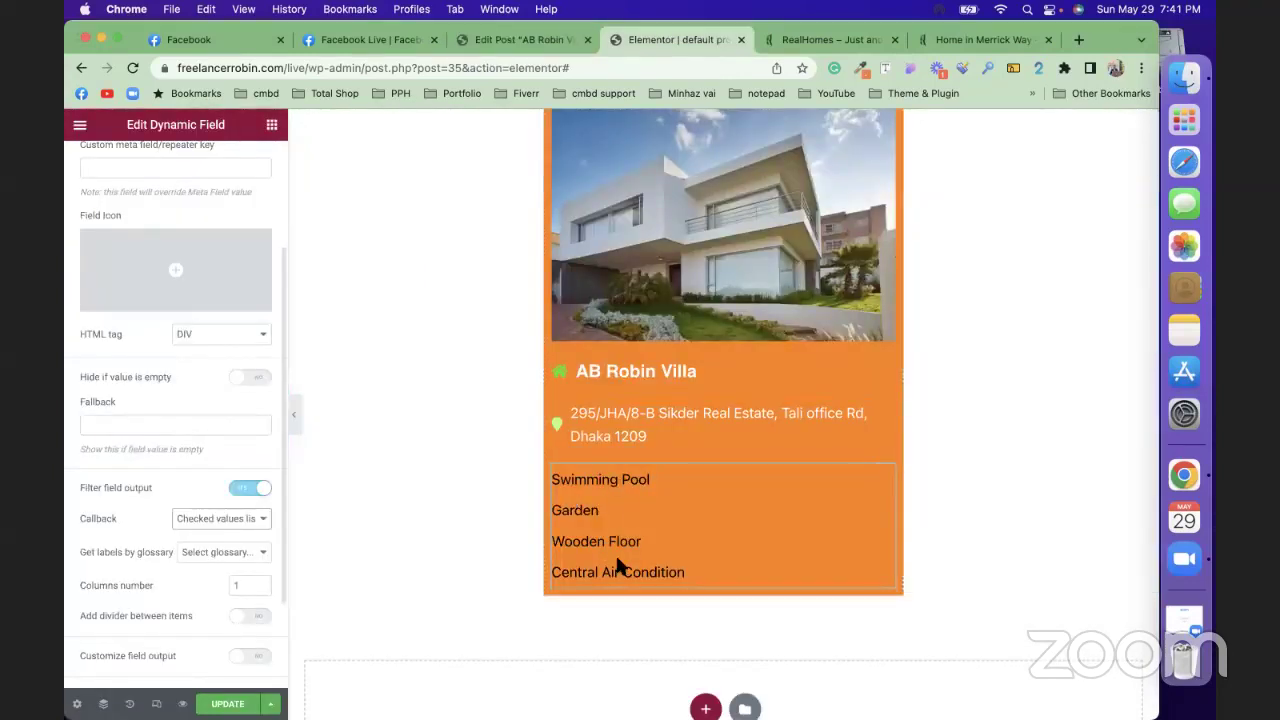
{"action": "left_click", "coordinate": [177, 278]}
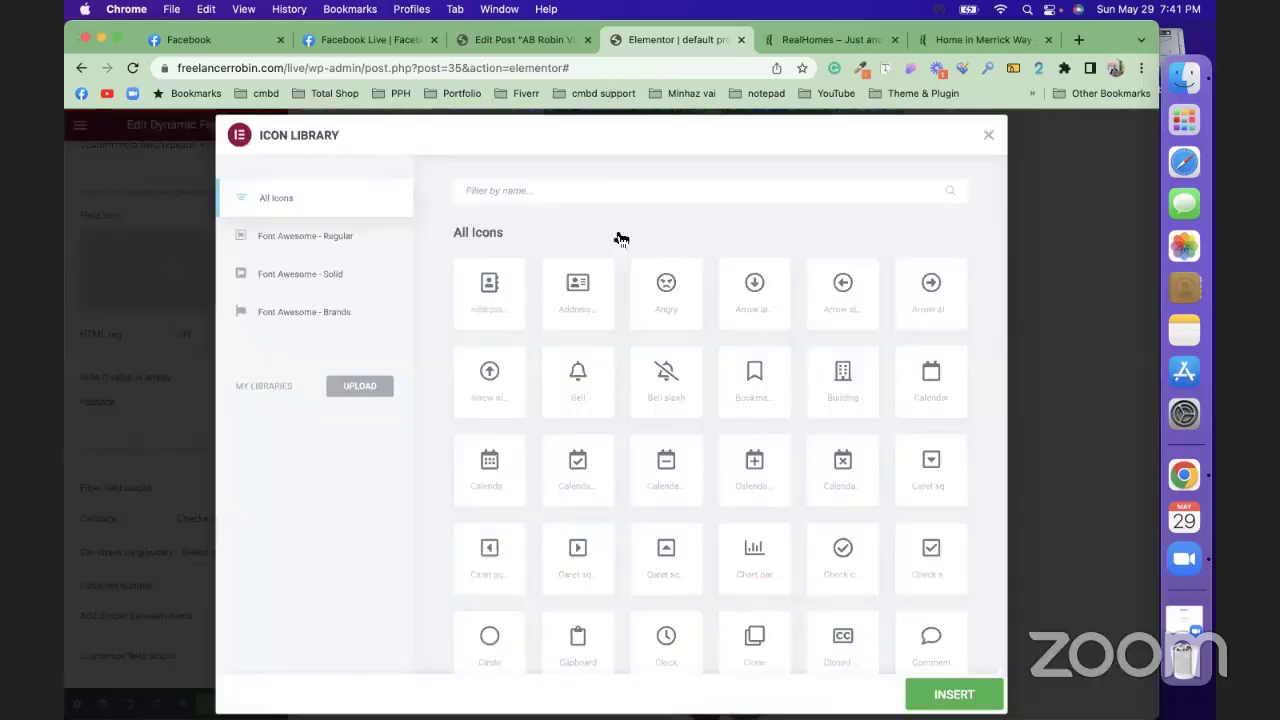
{"action": "left_click", "coordinate": [845, 578]}
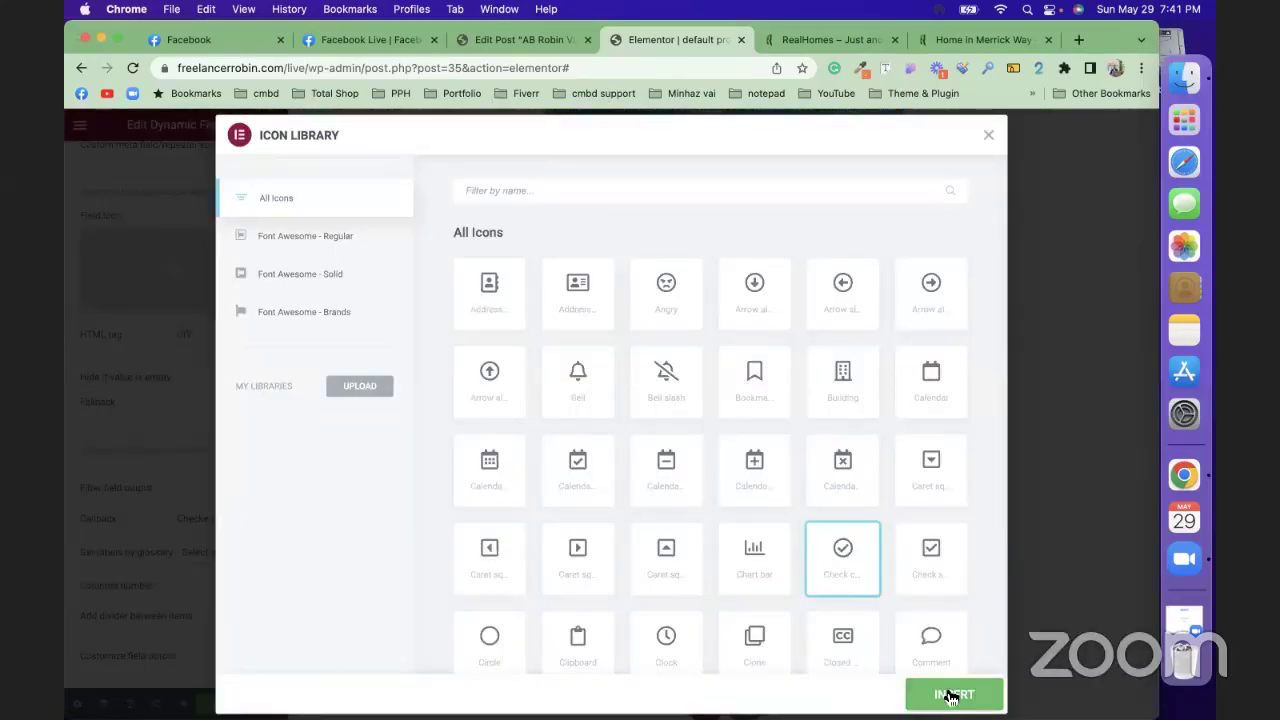
{"action": "left_click", "coordinate": [950, 695]}
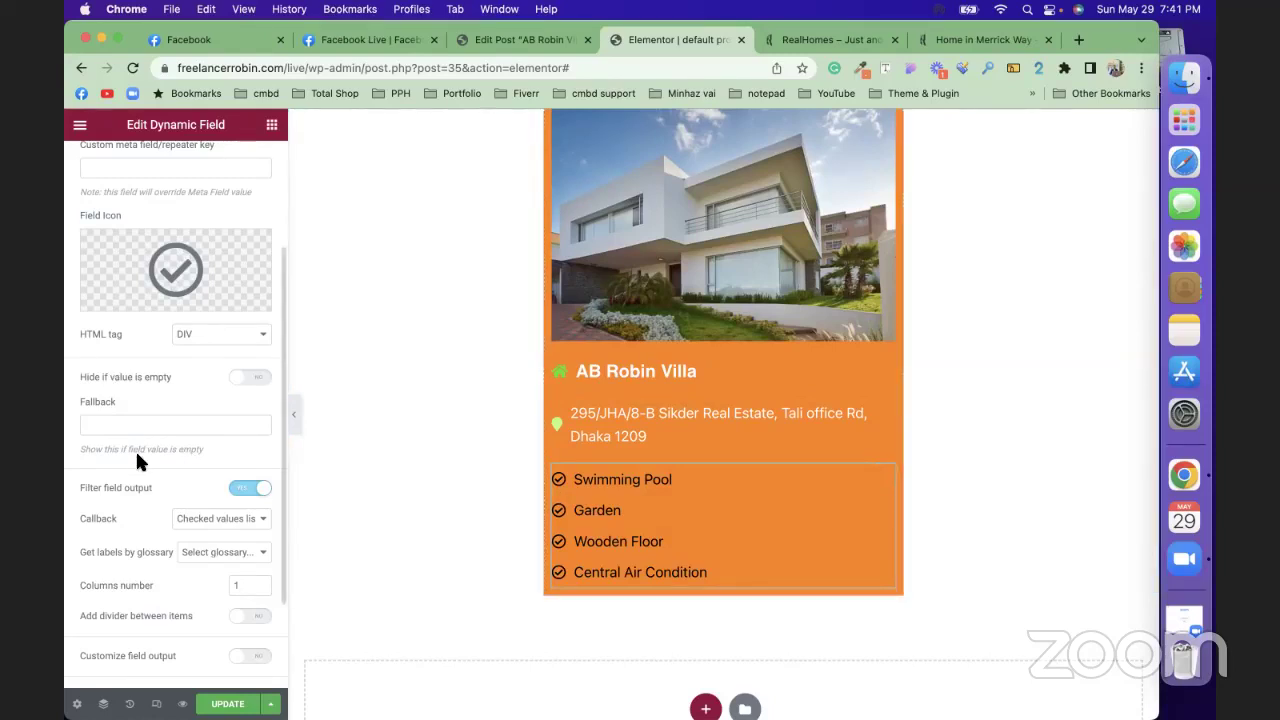
{"action": "scroll", "coordinate": [138, 461], "scroll_direction": "down", "scroll_amount": 2}
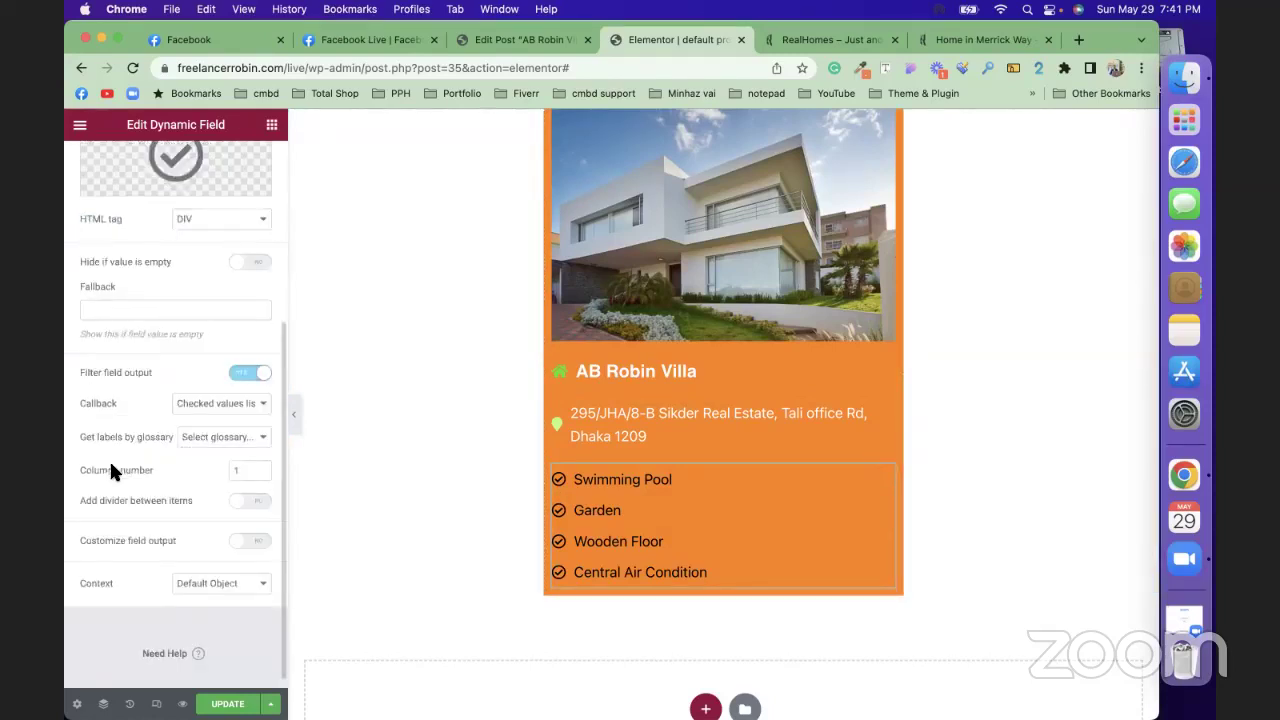
{"action": "left_click", "coordinate": [260, 466]}
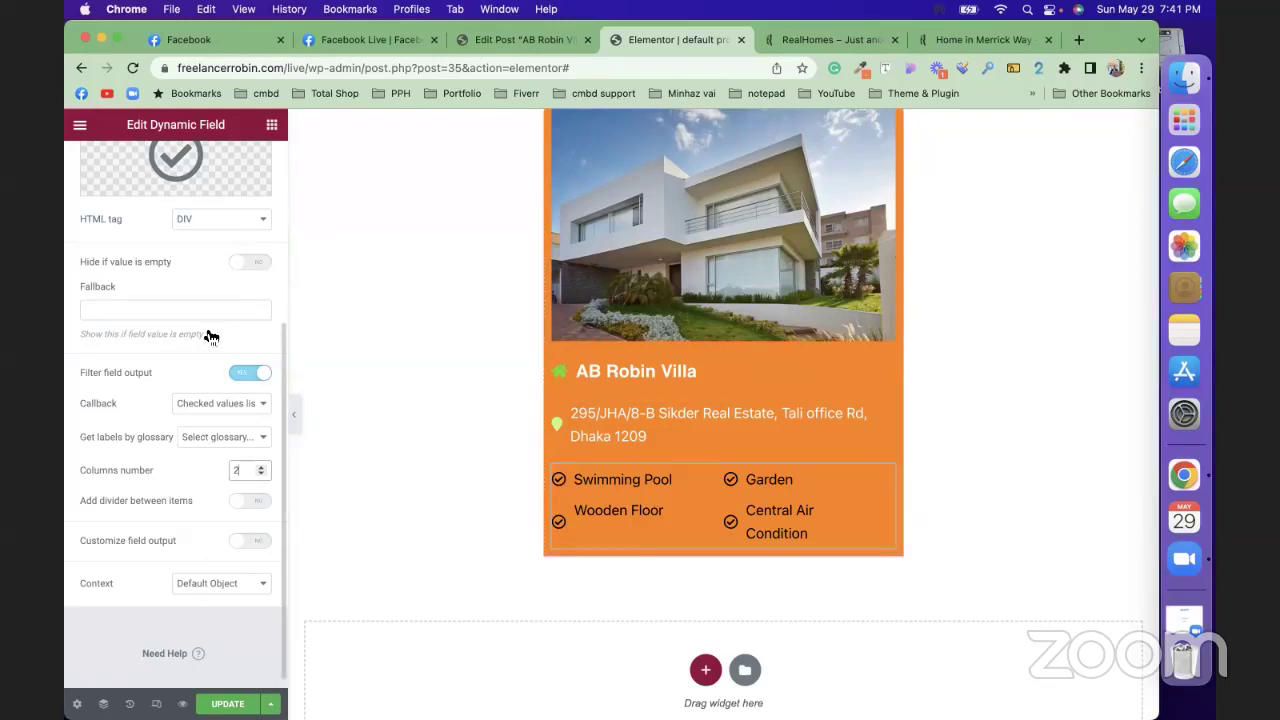
Step: Set the additional features field's content width to Fullwidth
{"action": "scroll", "coordinate": [210, 335], "scroll_direction": "up", "scroll_amount": 2}
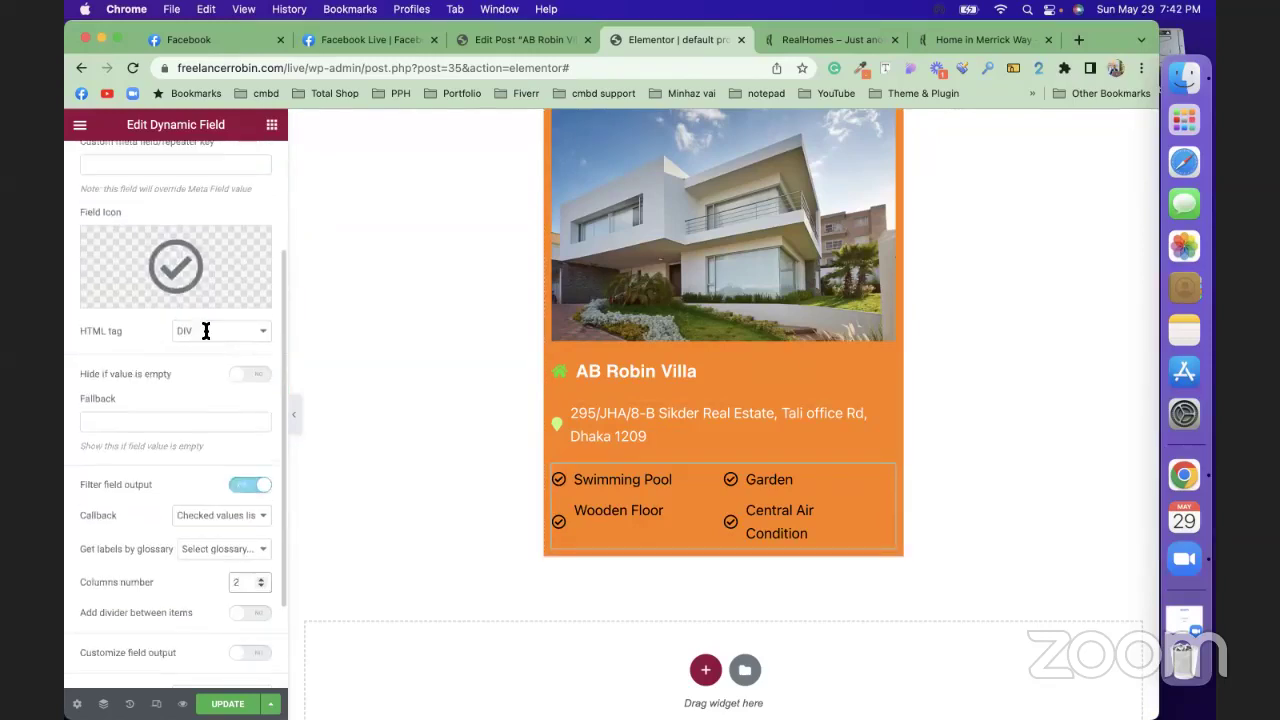
{"action": "scroll", "coordinate": [178, 182], "scroll_direction": "up", "scroll_amount": 3}
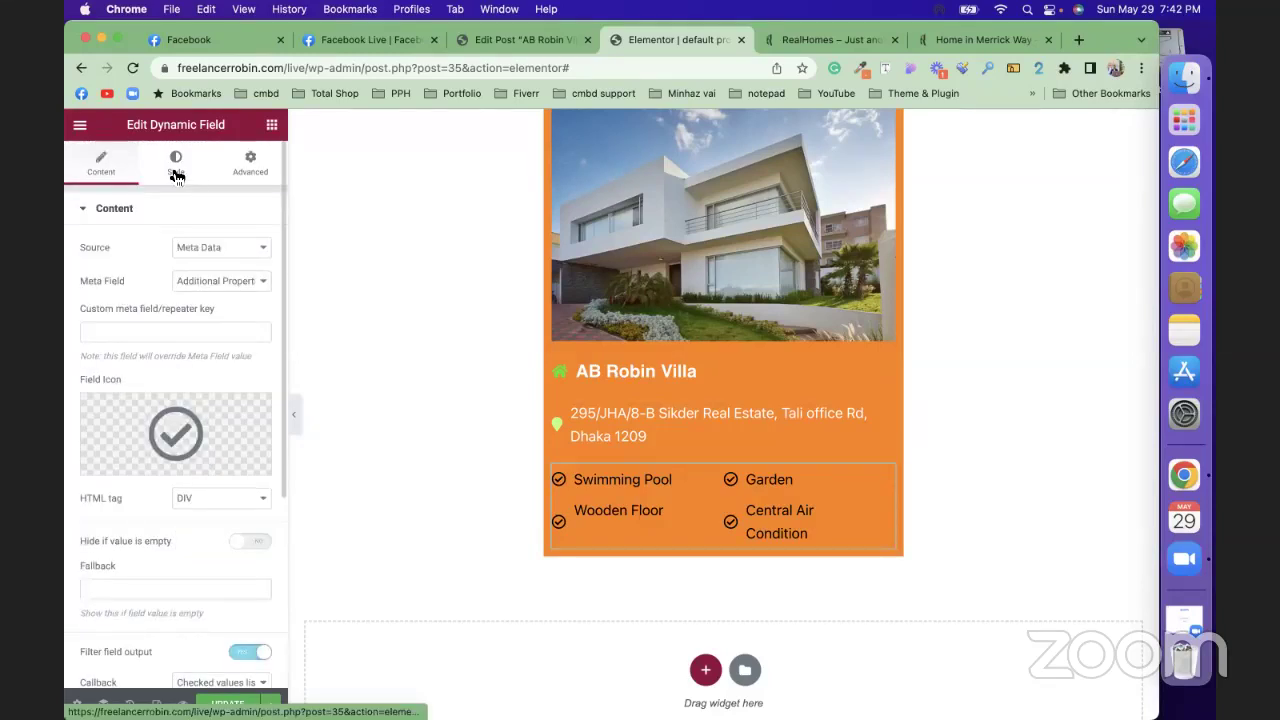
{"action": "left_click", "coordinate": [176, 172]}
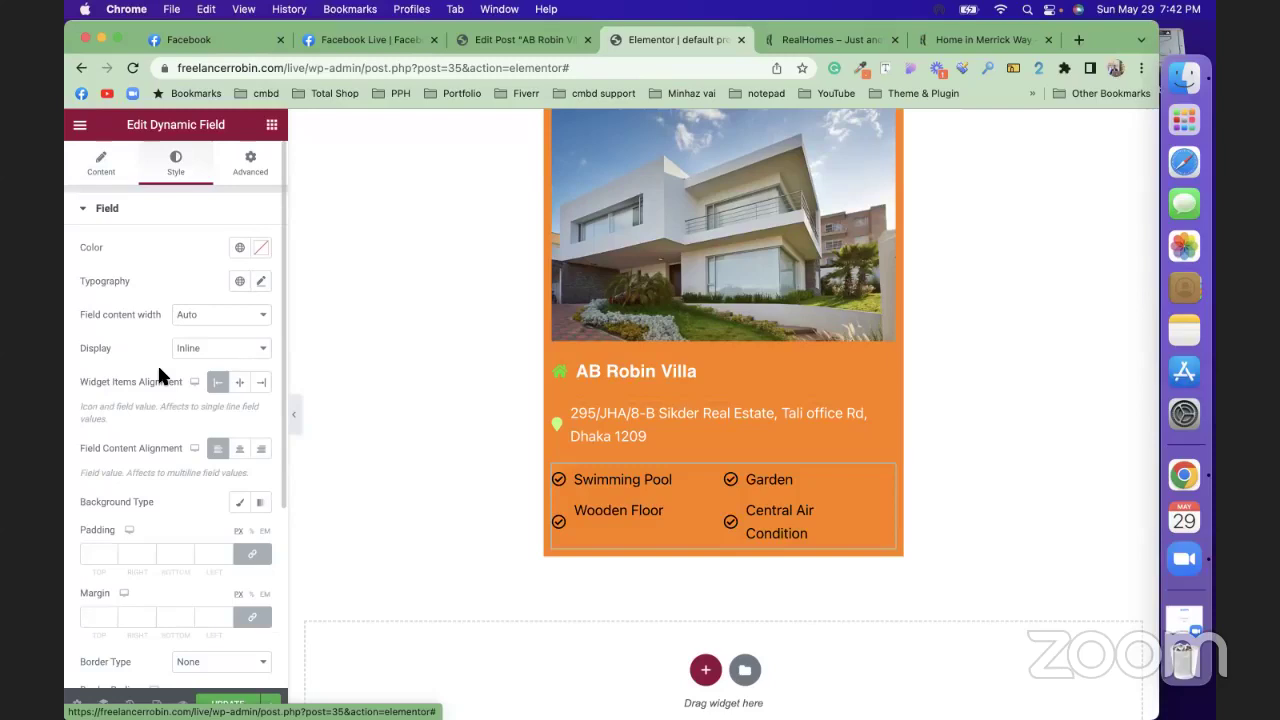
{"action": "left_click", "coordinate": [217, 341]}
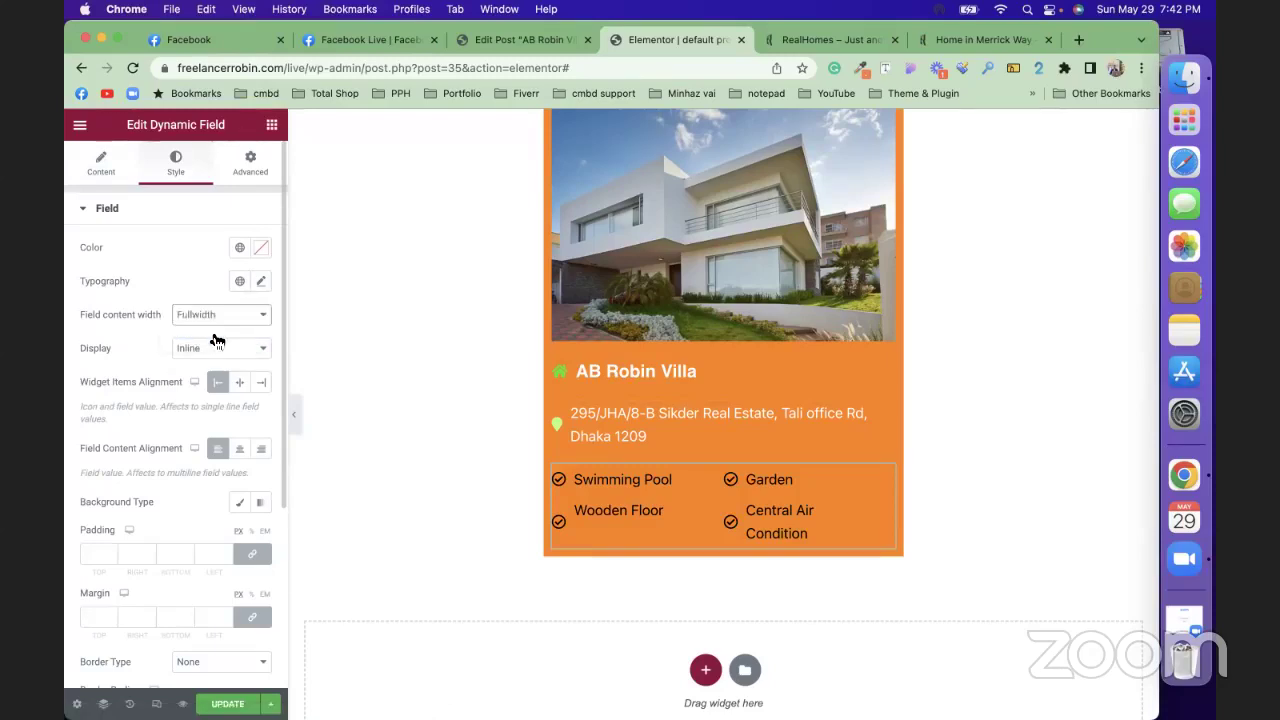
Step: Set the boxed content width of the listing card's section to 550
{"action": "scroll", "coordinate": [706, 195], "scroll_direction": "up", "scroll_amount": 2}
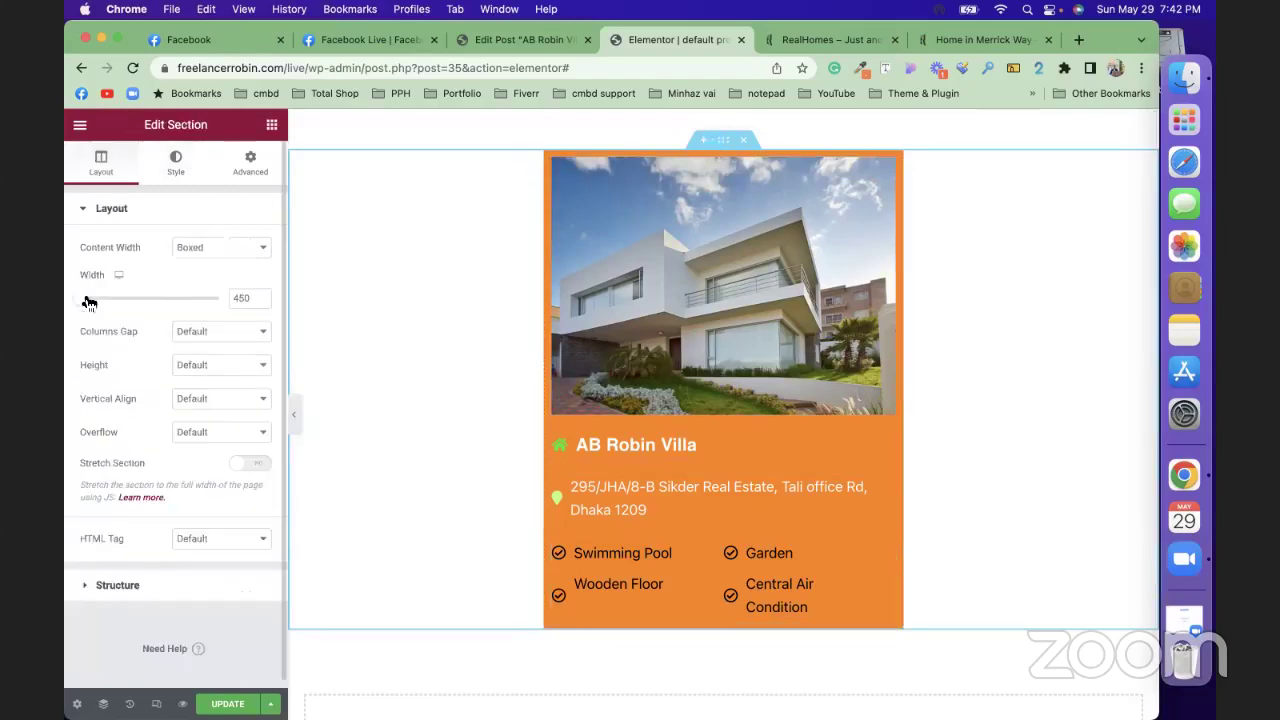
{"action": "double_click", "coordinate": [240, 297]}
{"action": "type", "text": "543"}
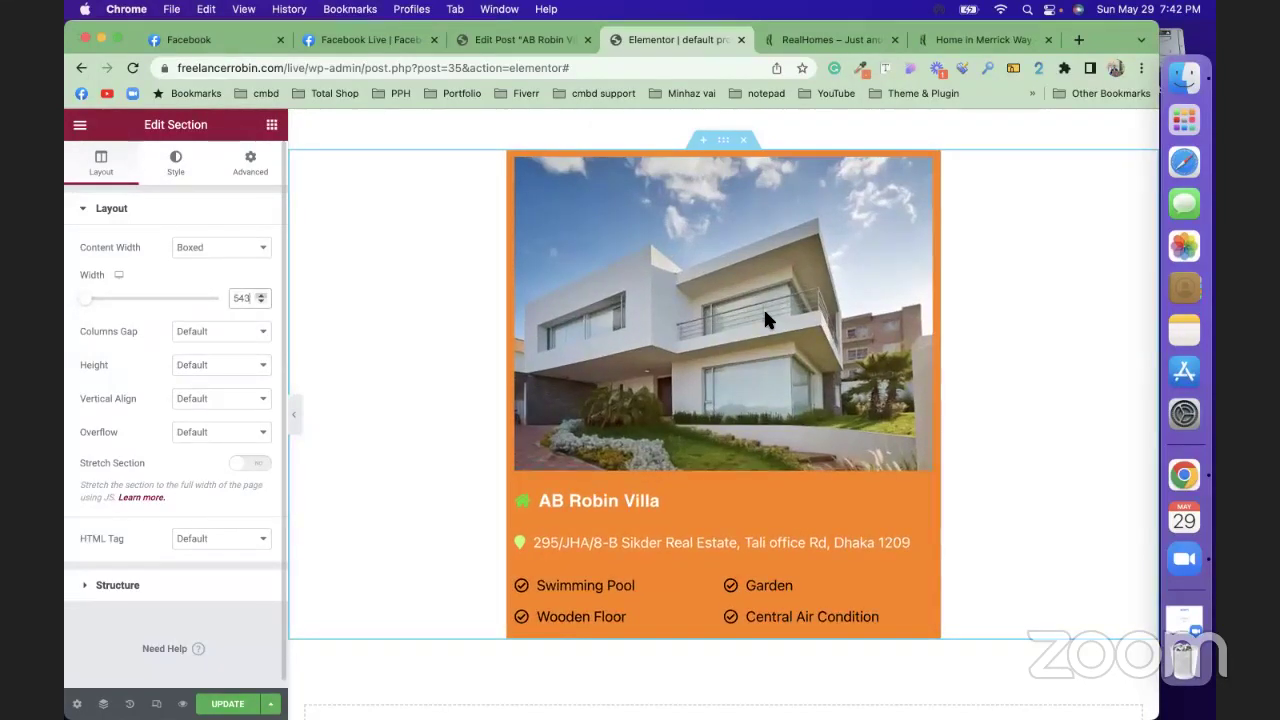
{"action": "key", "text": "BackSpace"}
{"action": "key", "text": "BackSpace"}
{"action": "type", "text": "50"}
Step: Copy the address field and paste its style onto the additional features list
{"action": "scroll", "coordinate": [720, 400], "scroll_direction": "down", "scroll_amount": 2}
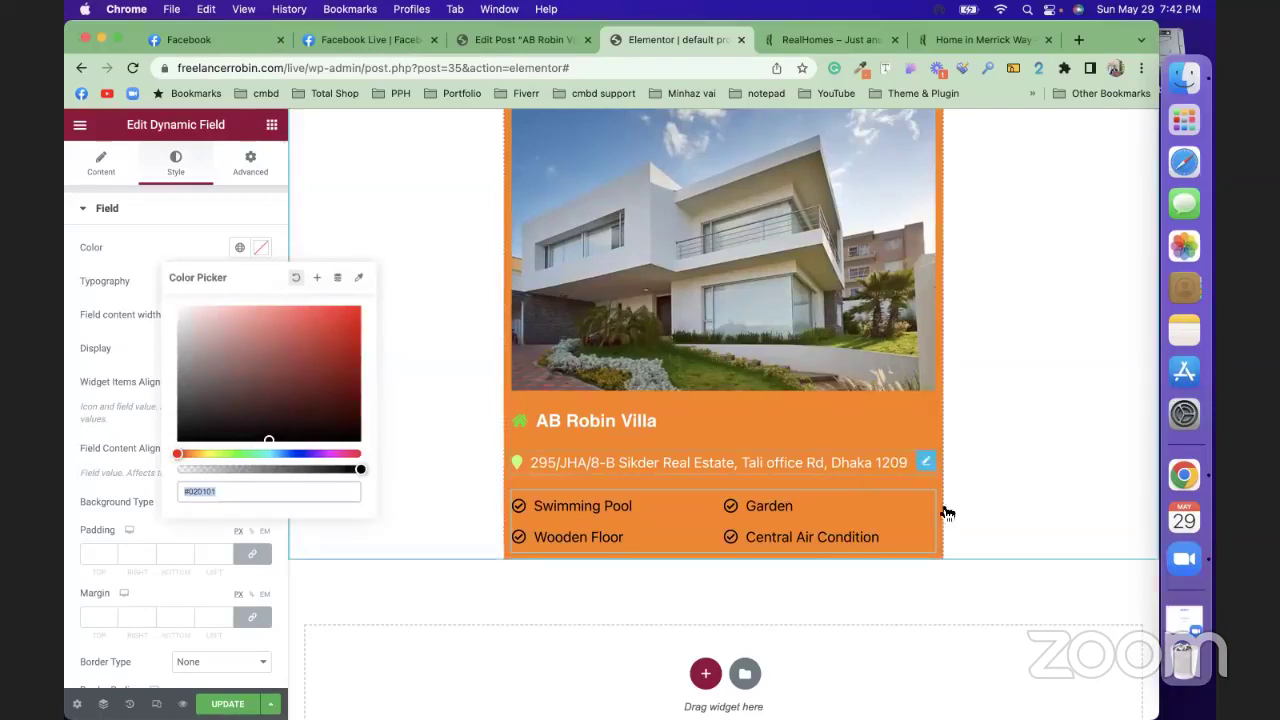
{"action": "right_click", "coordinate": [925, 464]}
{"action": "key", "text": "Escape"}
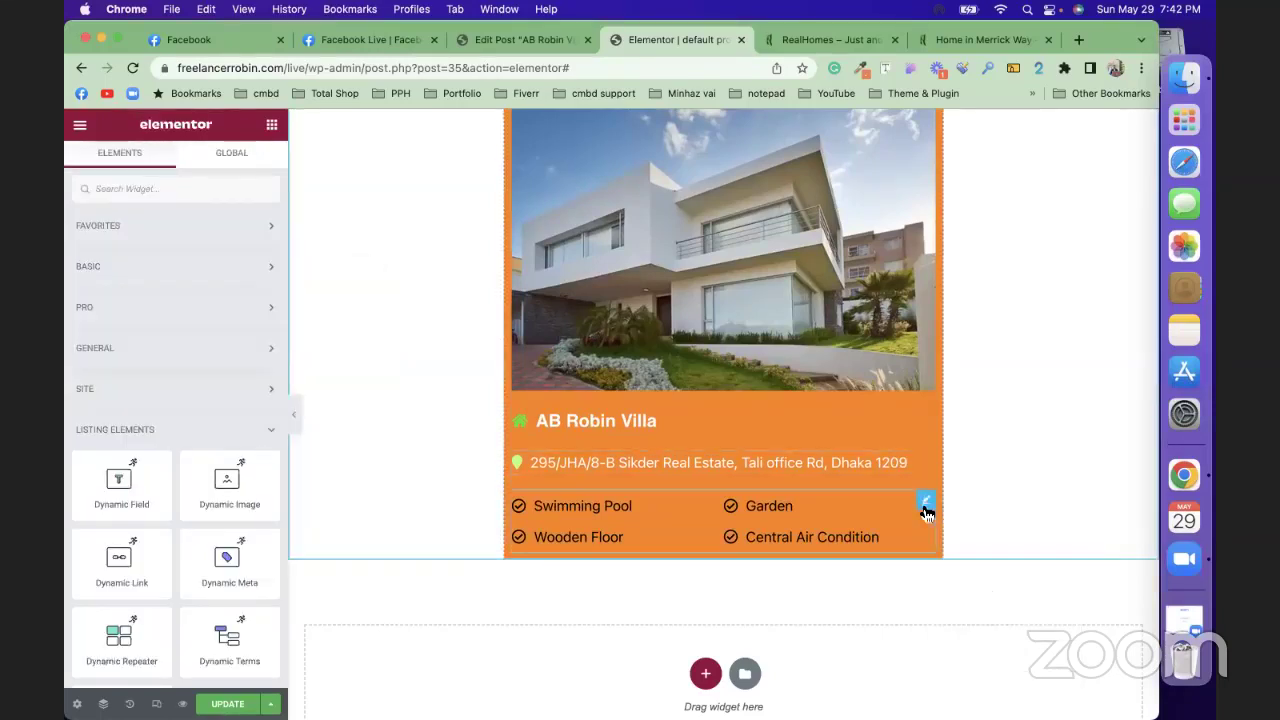
{"action": "right_click", "coordinate": [957, 584]}
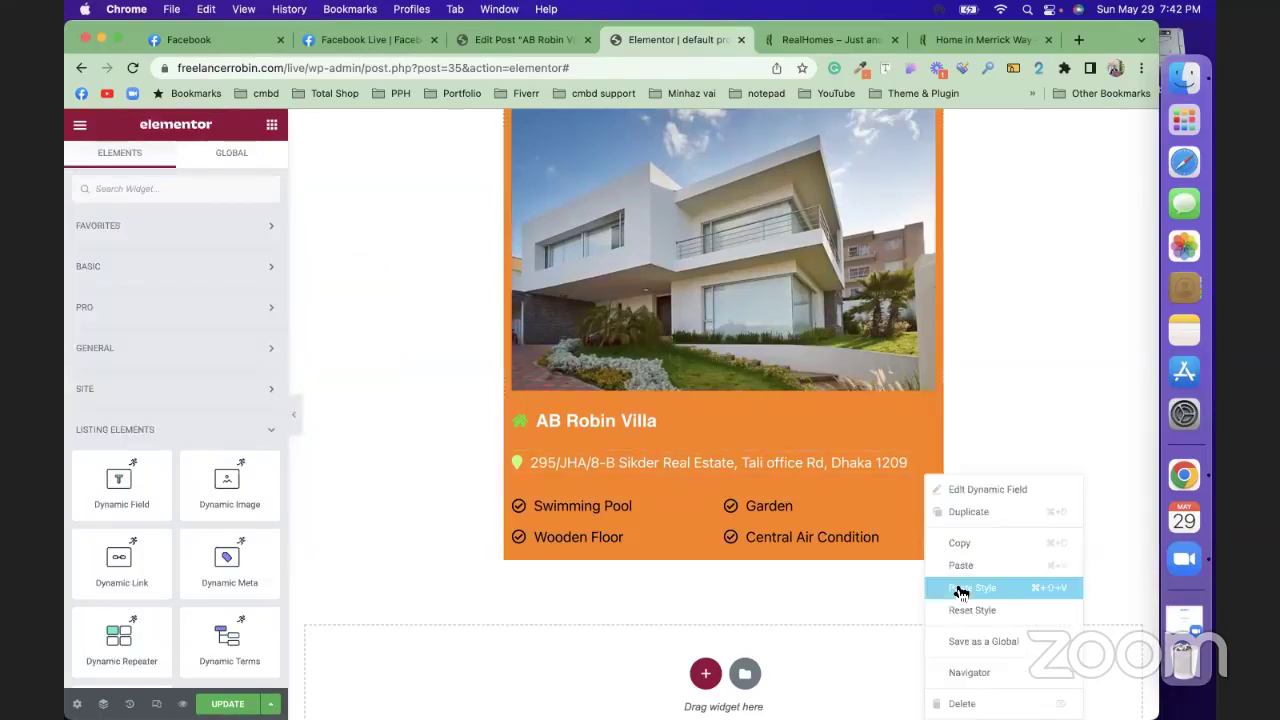
{"action": "left_click", "coordinate": [961, 593]}
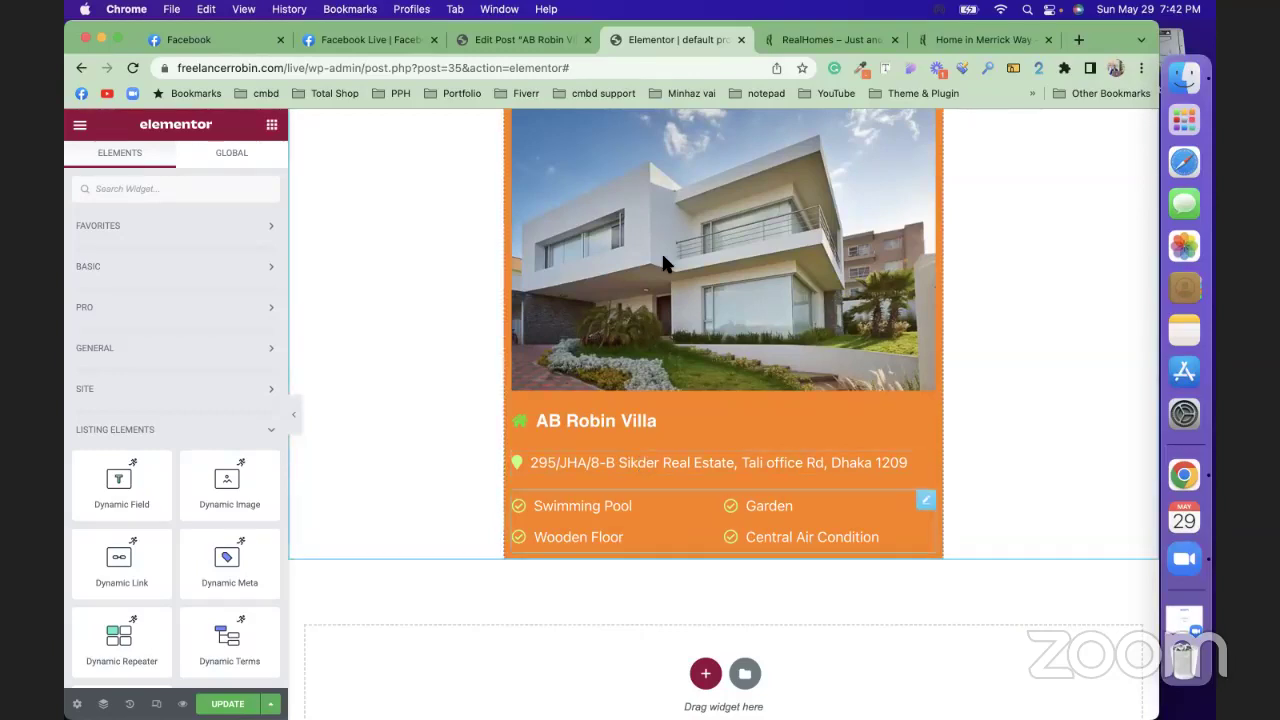
Step: Enable Customize field output for the additional features list, try the prefix "Property feature:" before %s, and remove that prefix
{"action": "scroll", "coordinate": [703, 258], "scroll_direction": "up", "scroll_amount": 2}
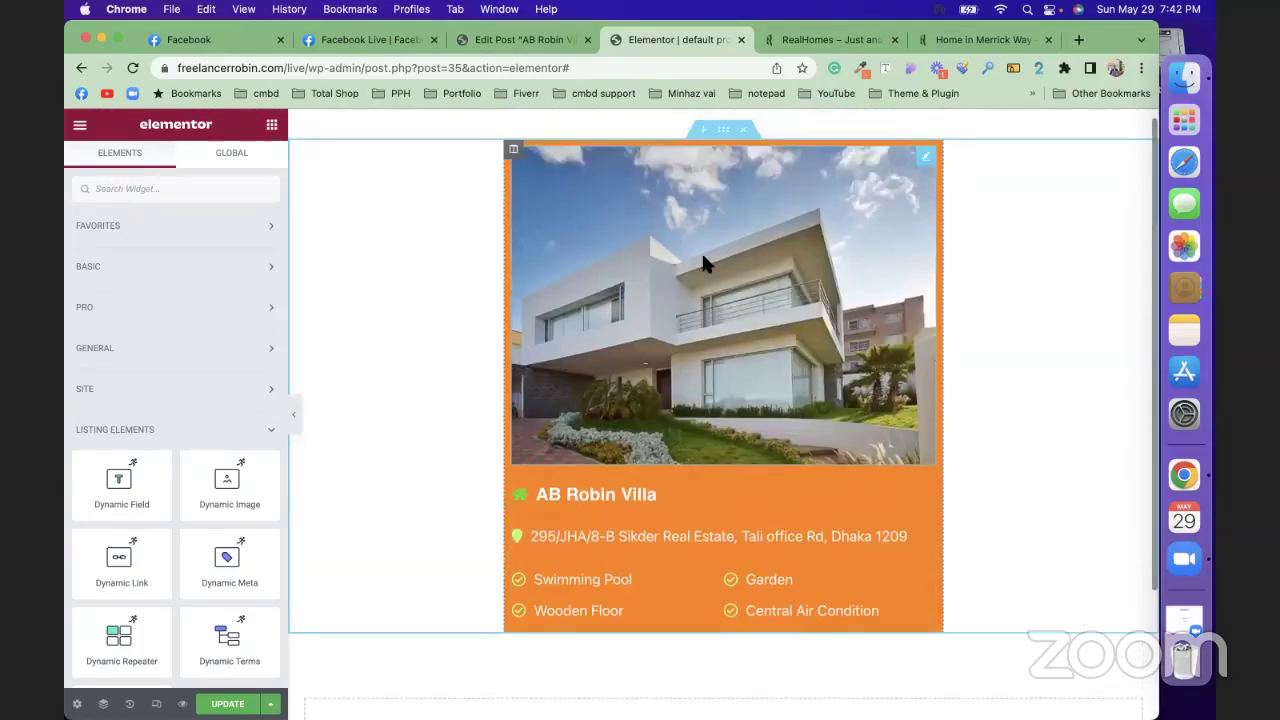
{"action": "scroll", "coordinate": [560, 362], "scroll_direction": "down", "scroll_amount": 4}
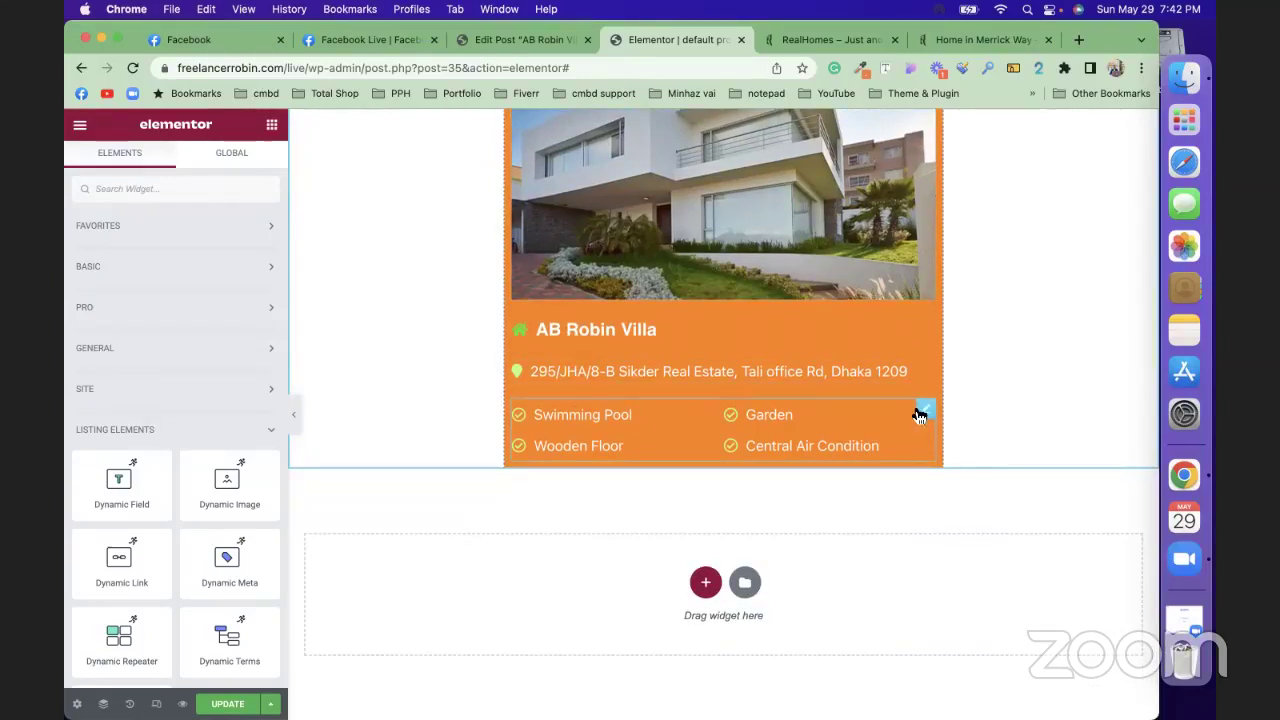
{"action": "left_click", "coordinate": [921, 413]}
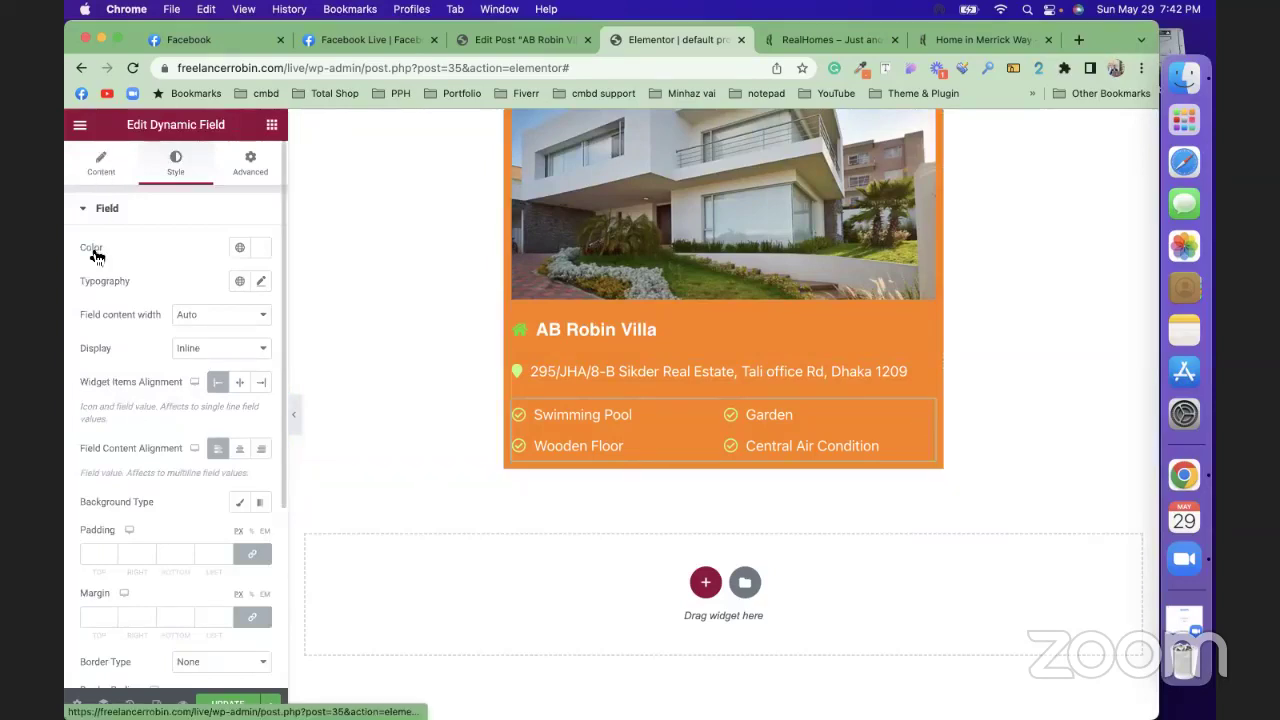
{"action": "left_click", "coordinate": [101, 163]}
{"action": "scroll", "coordinate": [140, 460], "scroll_direction": "down", "scroll_amount": 5}
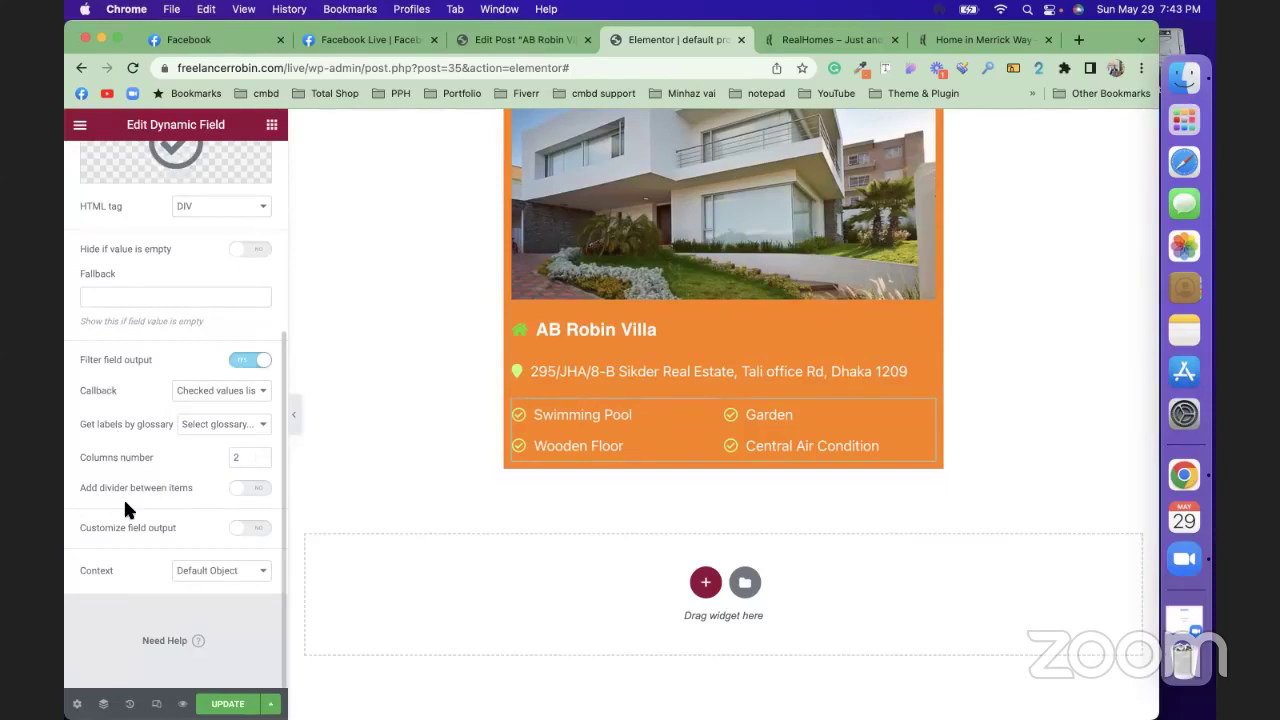
{"action": "left_click", "coordinate": [235, 529]}
{"action": "left_click", "coordinate": [151, 583]}
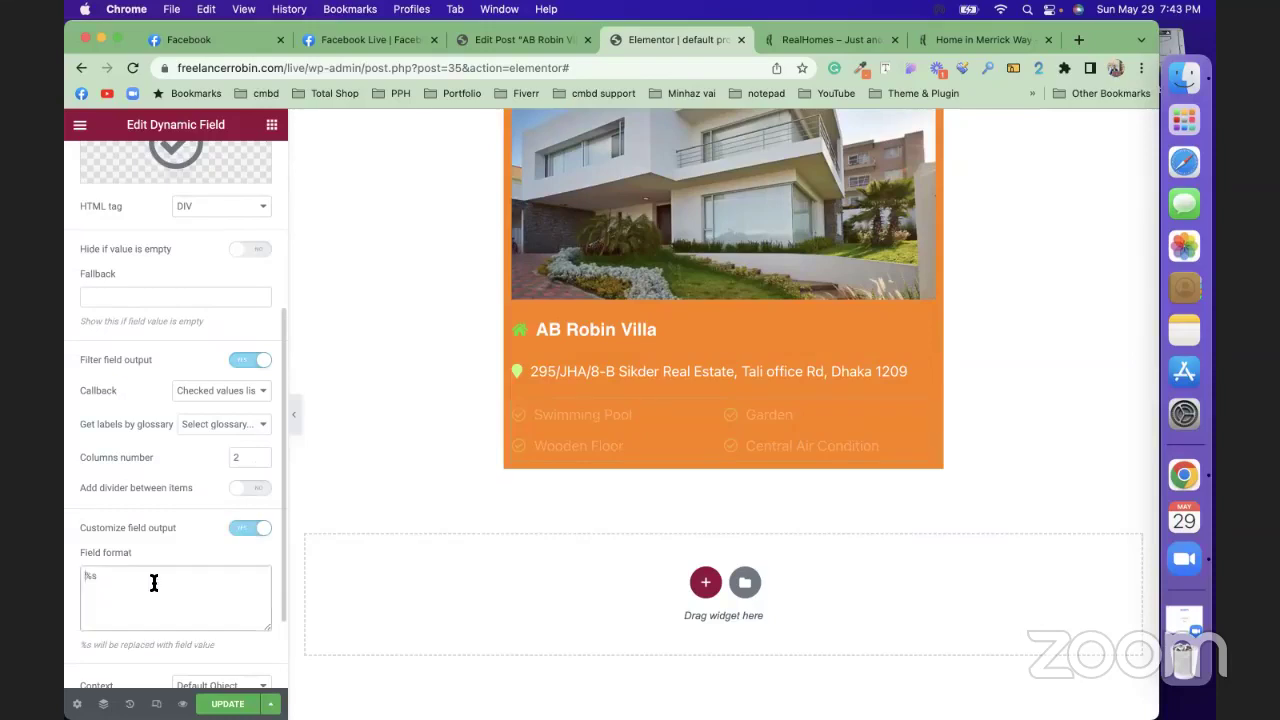
{"action": "type", "text": "Prop"}
{"action": "type", "text": "erty fea"}
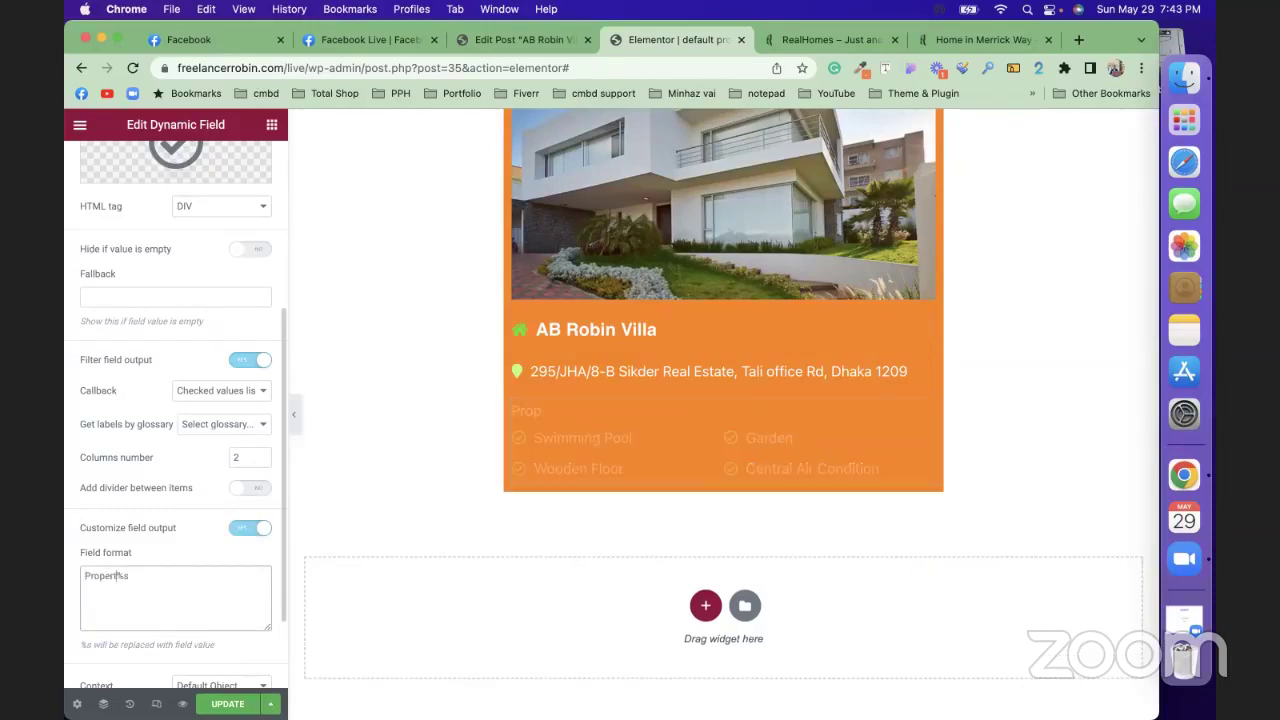
{"action": "type", "text": "ture:"}
{"action": "key", "text": "super+BackSpace"}
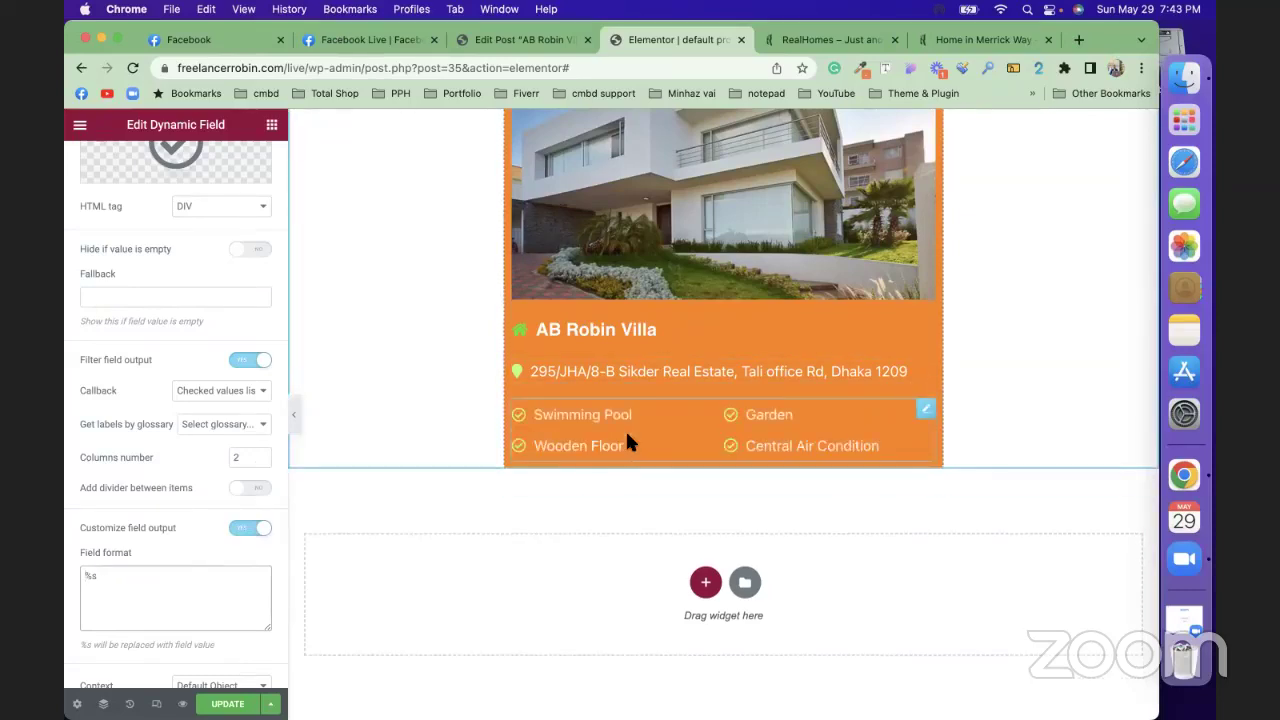
Step: Add a Dynamic Field below the features list, with source Meta Data and meta field Property Status
{"action": "left_click", "coordinate": [271, 127]}
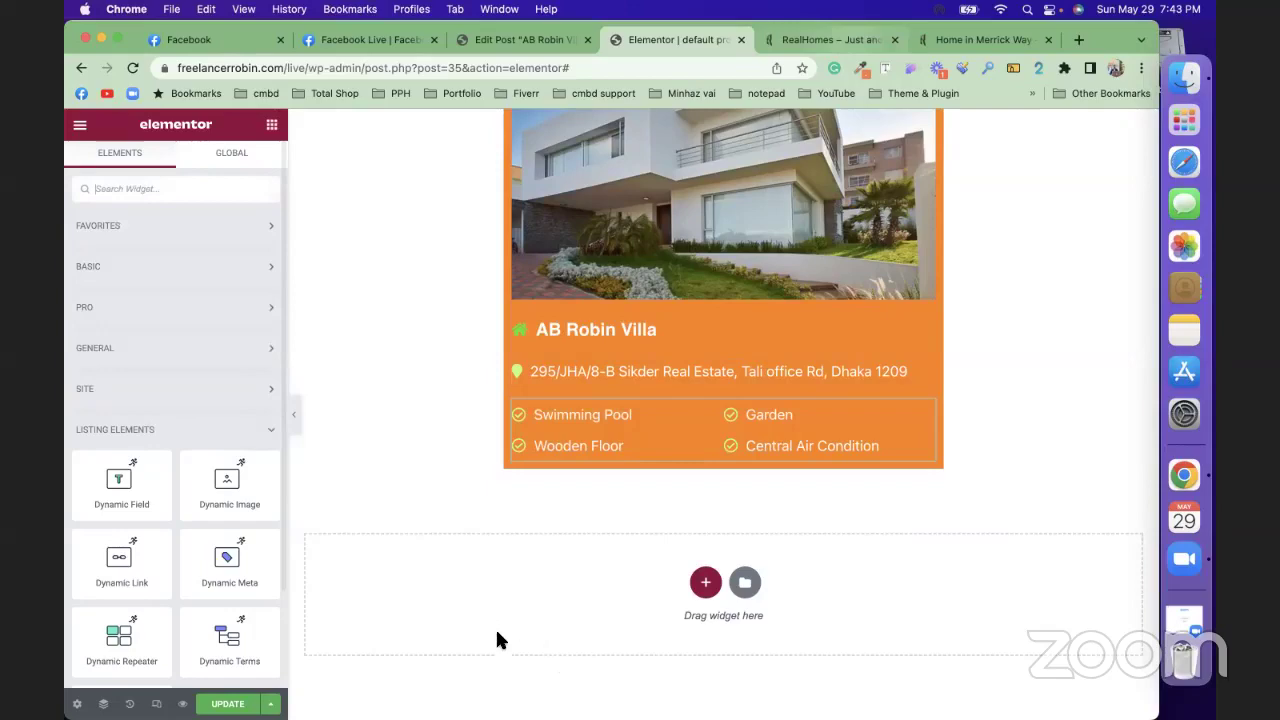
{"action": "key", "text": "ctrl+Tab"}
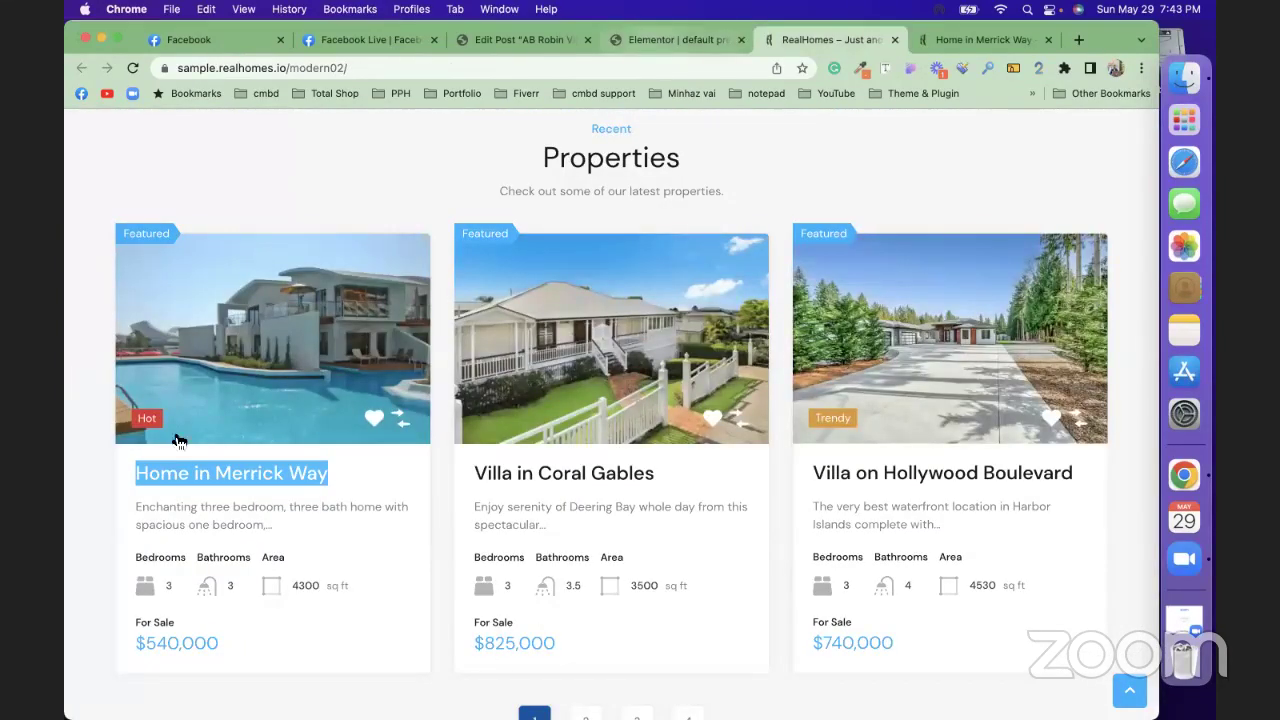
{"action": "key", "text": "ctrl+shift+Tab"}
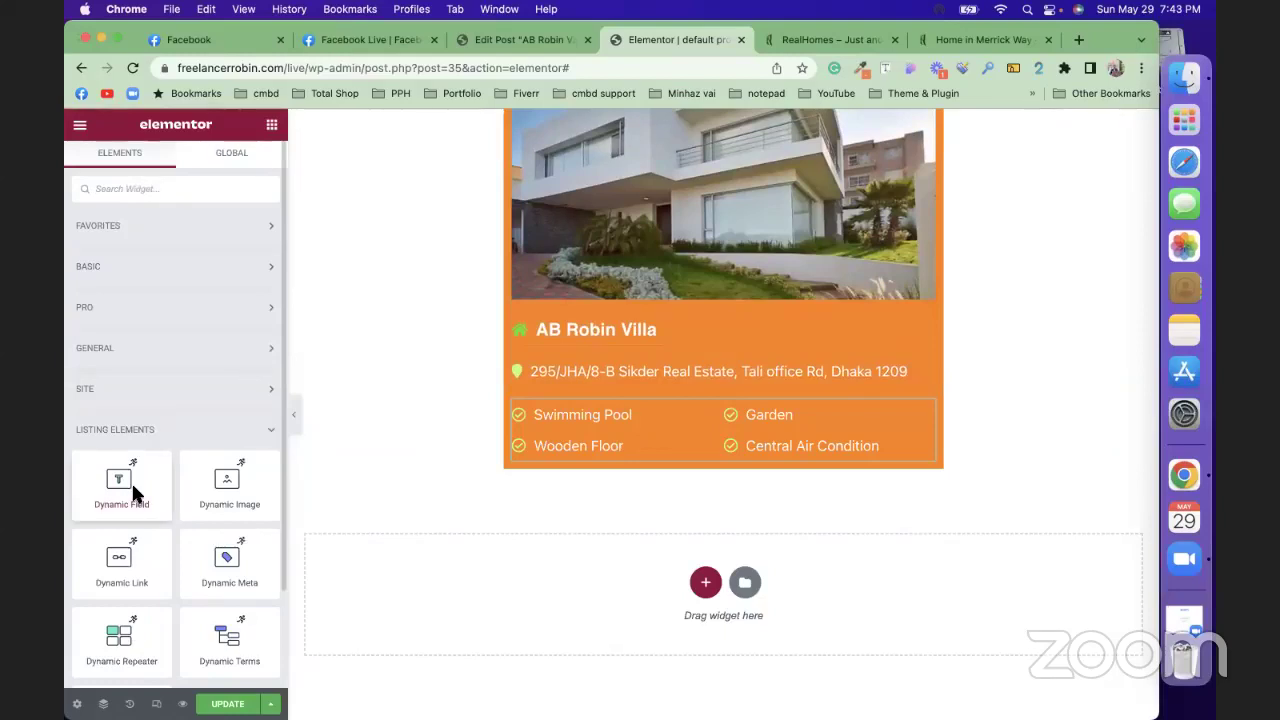
{"action": "left_click_drag", "start_coordinate": [131, 481], "coordinate": [560, 450]}
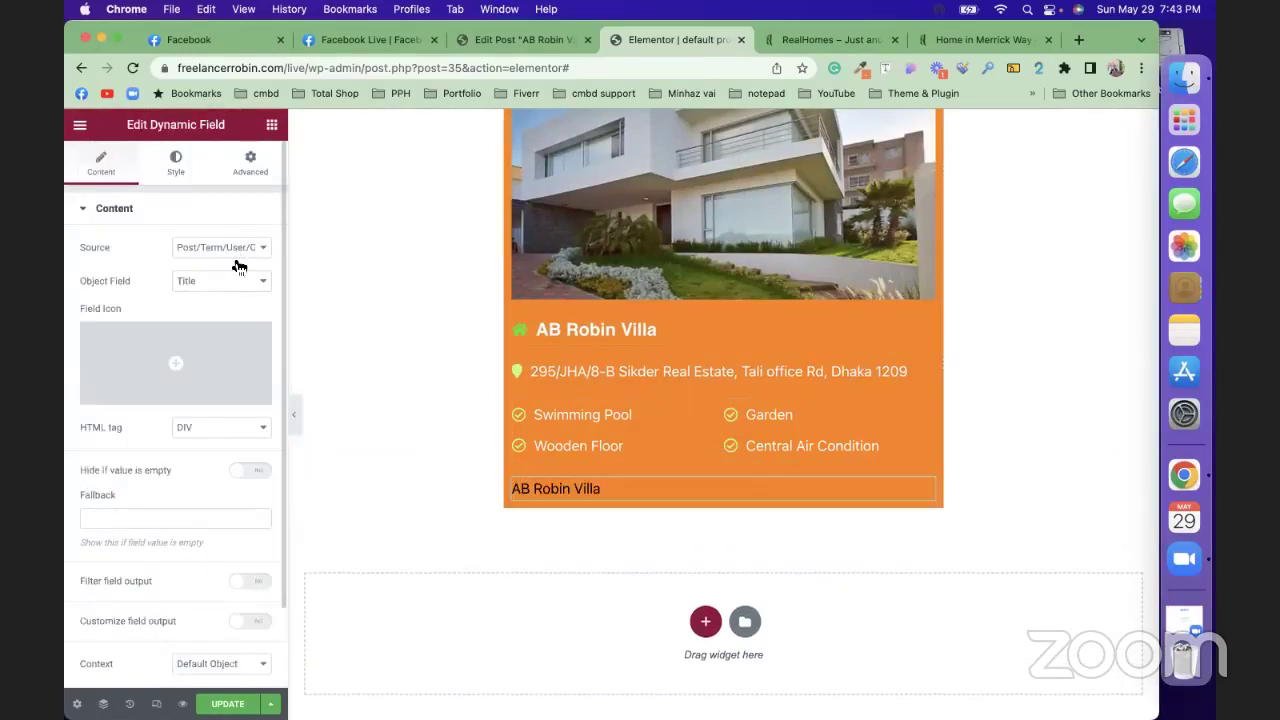
{"action": "left_click", "coordinate": [236, 250]}
{"action": "left_click", "coordinate": [233, 263]}
{"action": "left_click", "coordinate": [228, 281]}
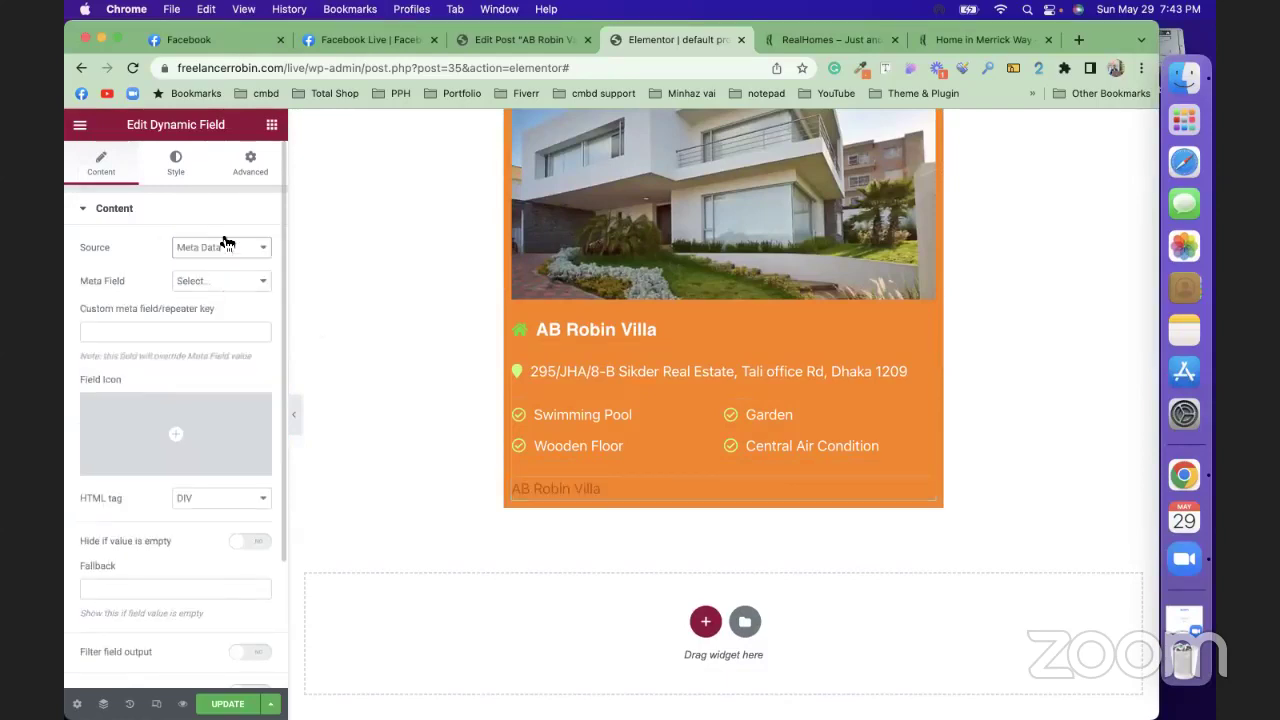
{"action": "scroll", "coordinate": [240, 122], "scroll_direction": "up", "scroll_amount": 3}
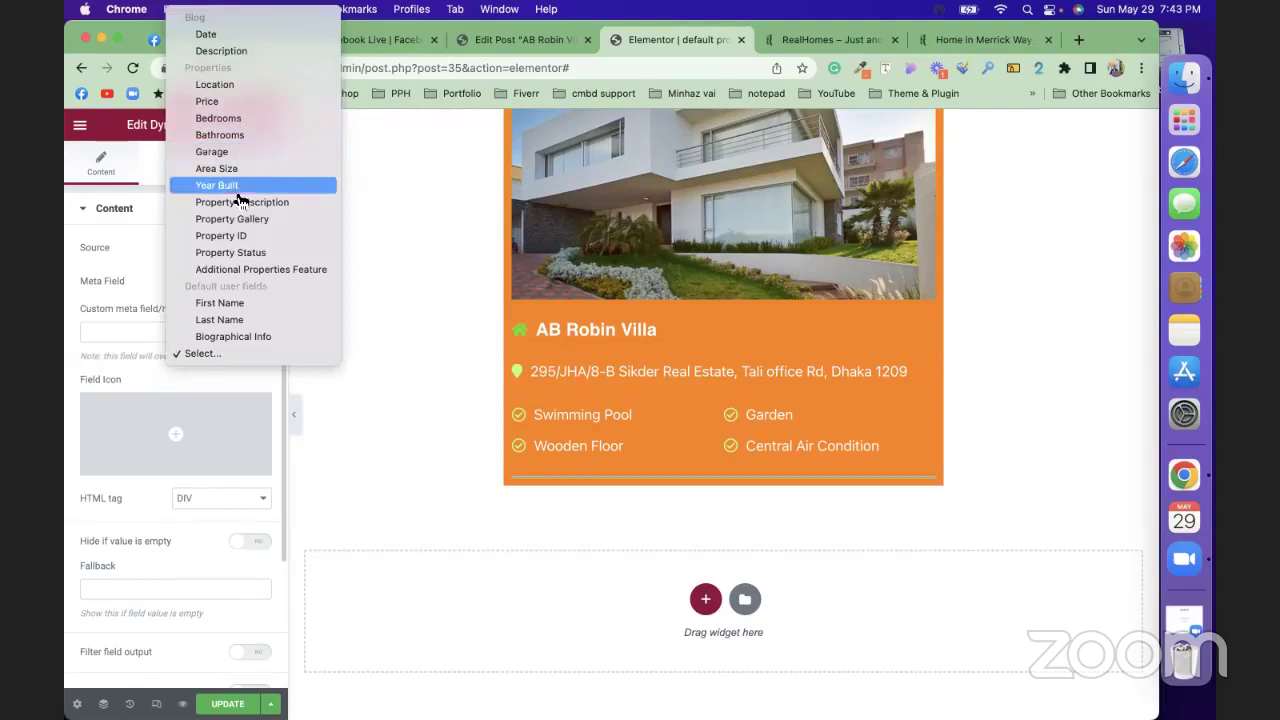
{"action": "left_click", "coordinate": [244, 254]}
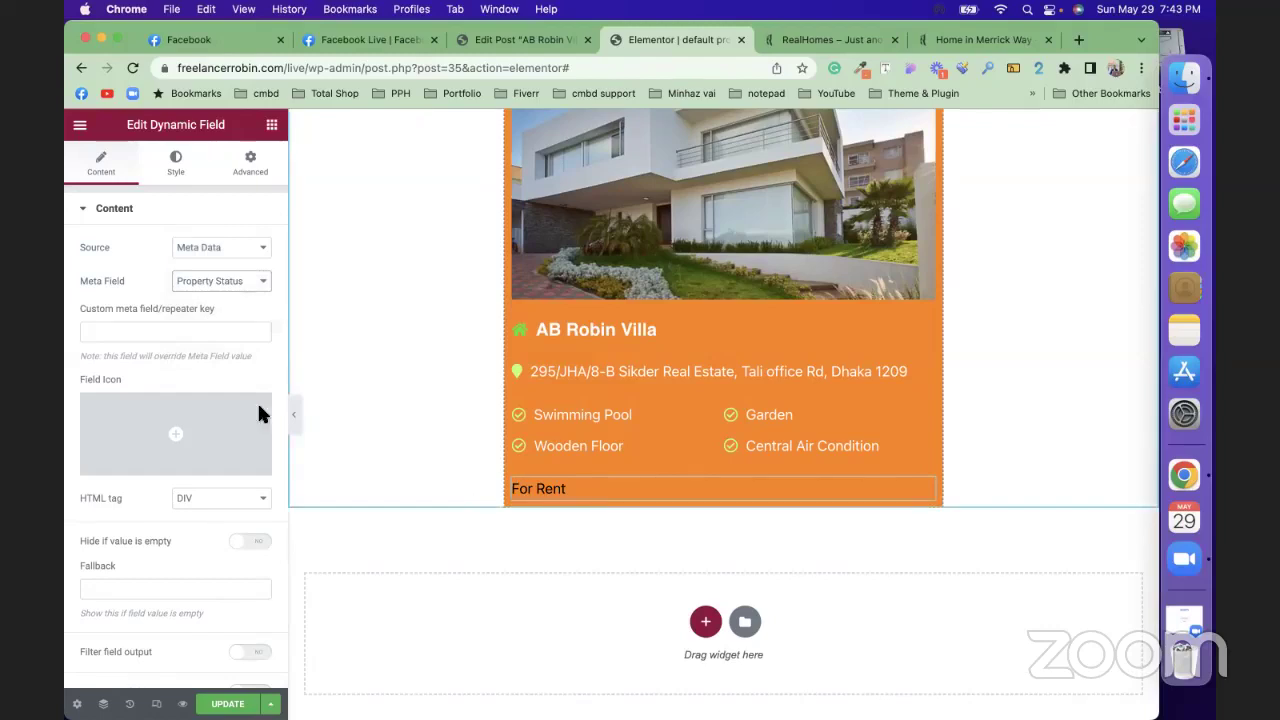
Step: Copy the additional features list and paste its style onto the property status field
{"action": "mouse_move", "coordinate": [230, 445]}
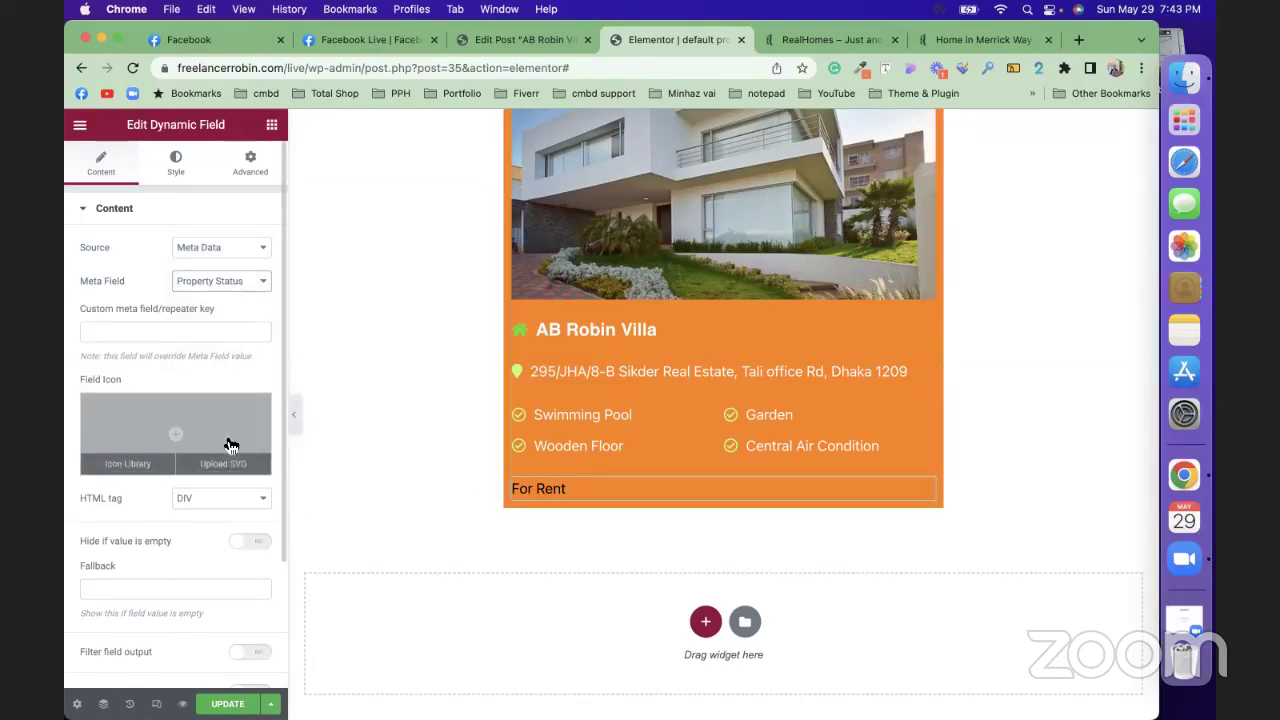
{"action": "scroll", "coordinate": [226, 444], "scroll_direction": "down", "scroll_amount": 4}
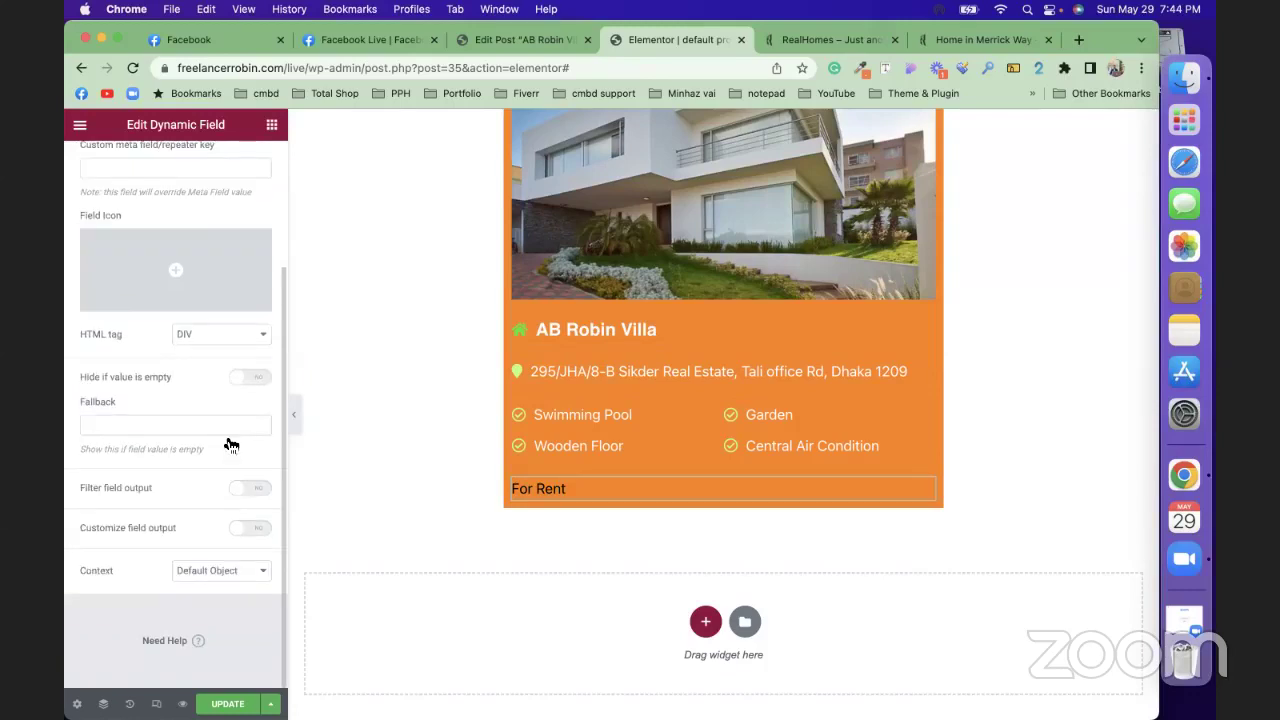
{"action": "scroll", "coordinate": [226, 444], "scroll_direction": "up", "scroll_amount": 4}
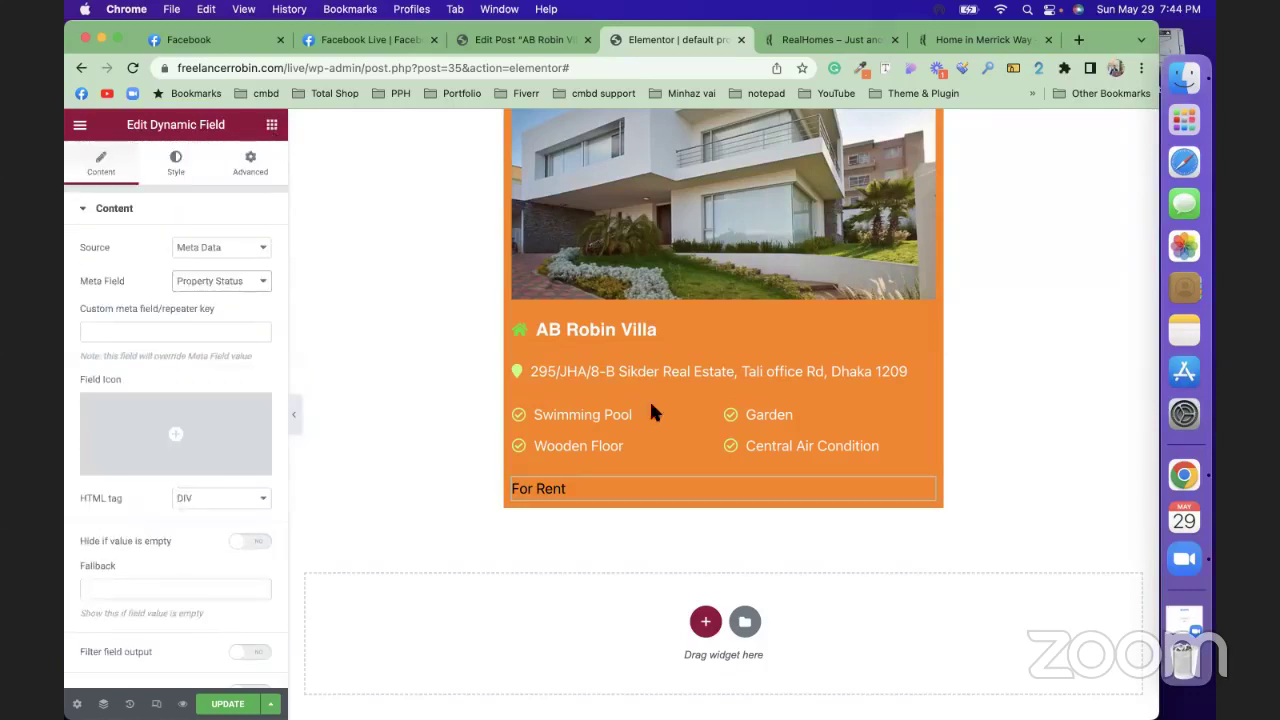
{"action": "right_click", "coordinate": [931, 414]}
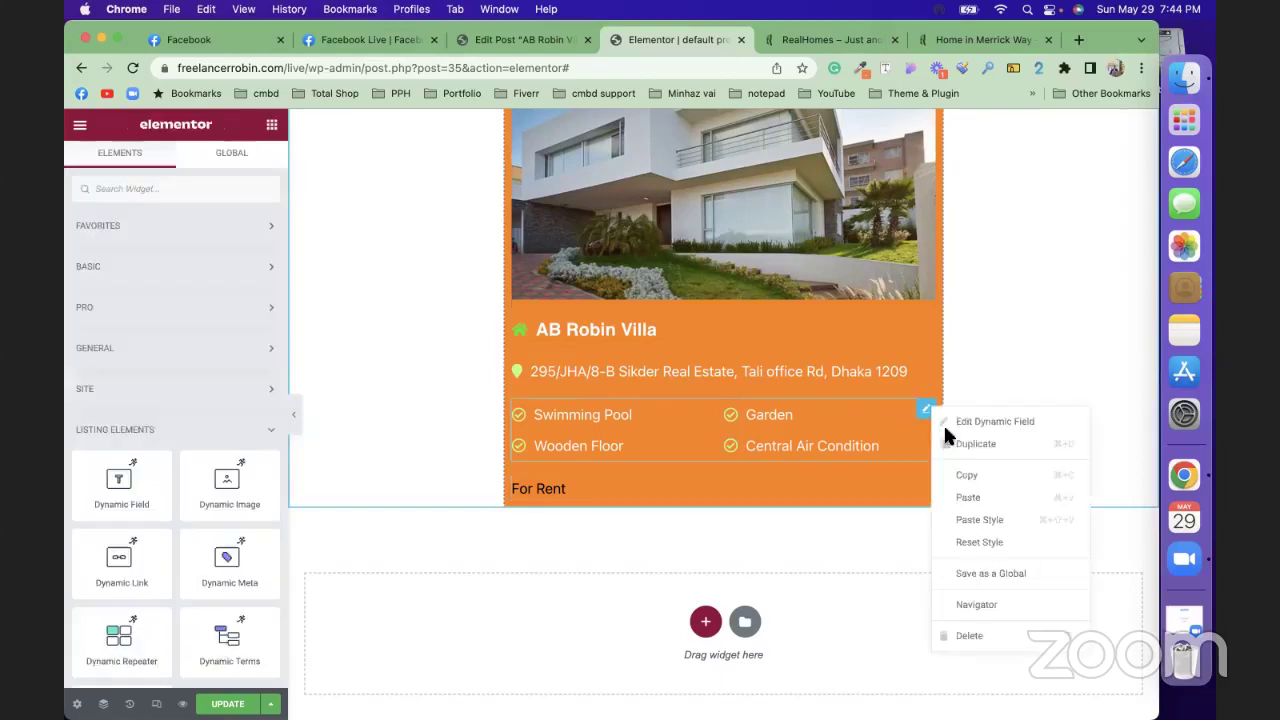
{"action": "left_click", "coordinate": [892, 474]}
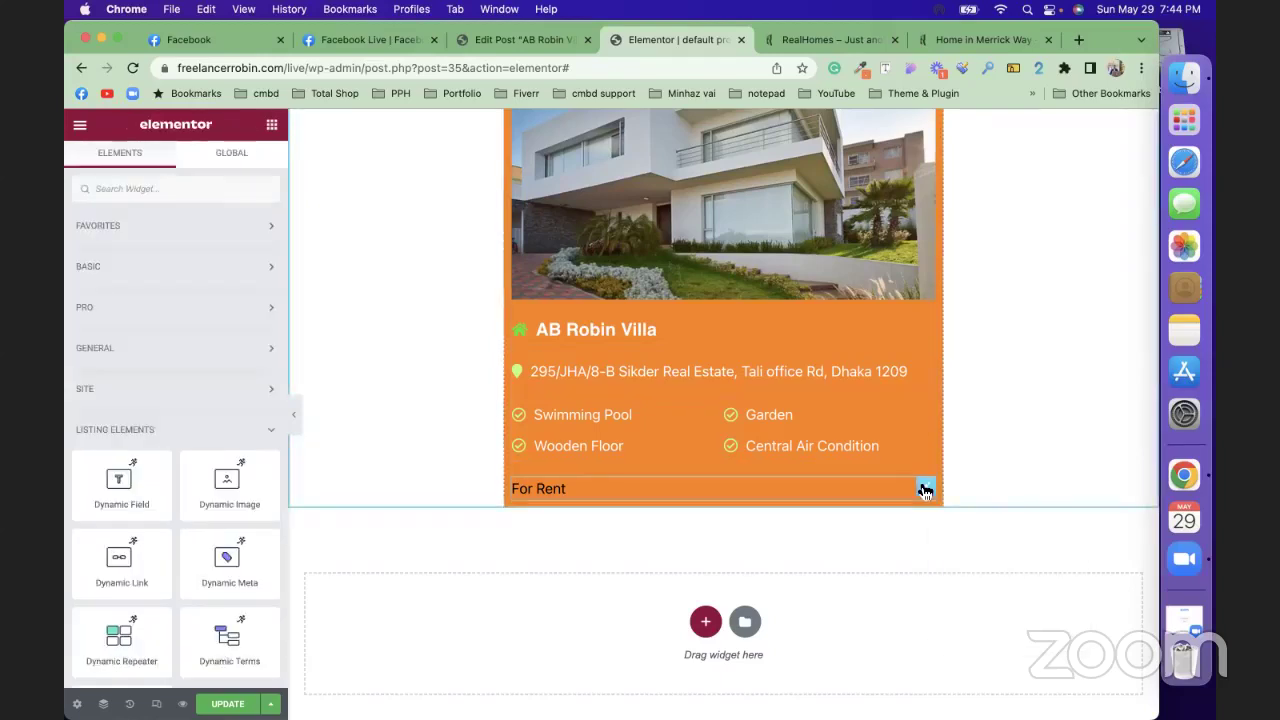
{"action": "right_click", "coordinate": [921, 488]}
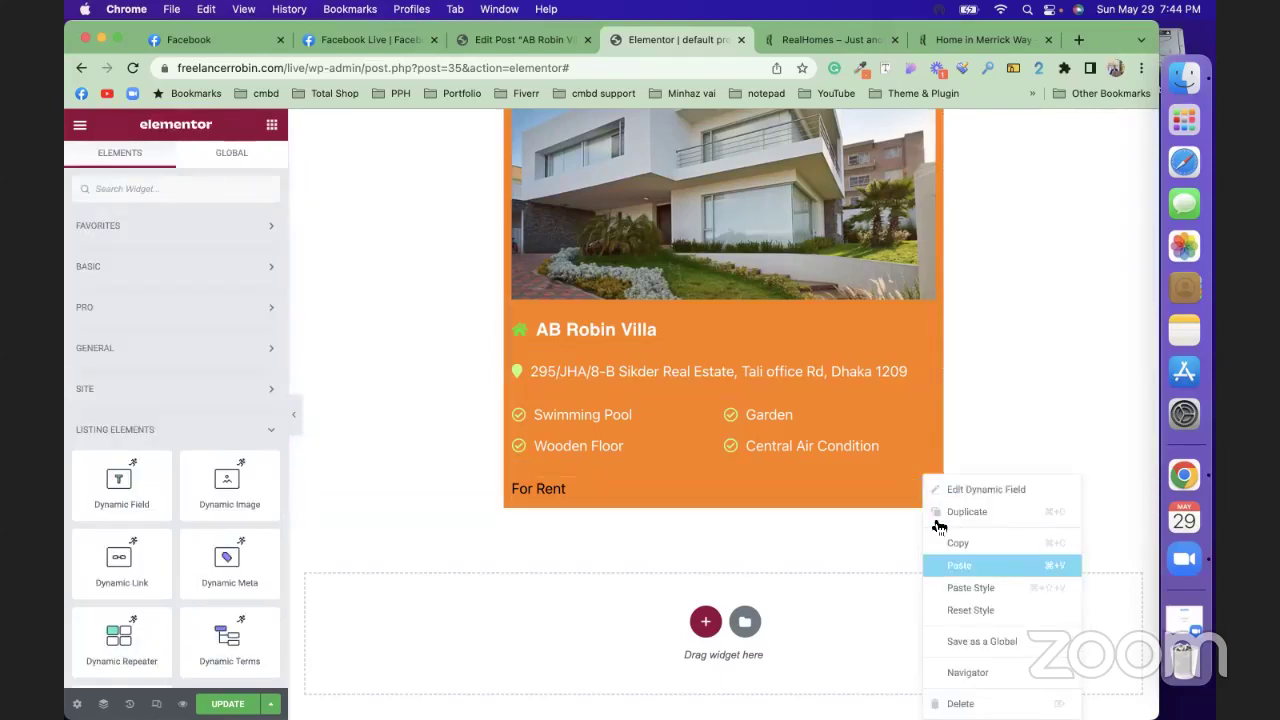
{"action": "left_click", "coordinate": [968, 587]}
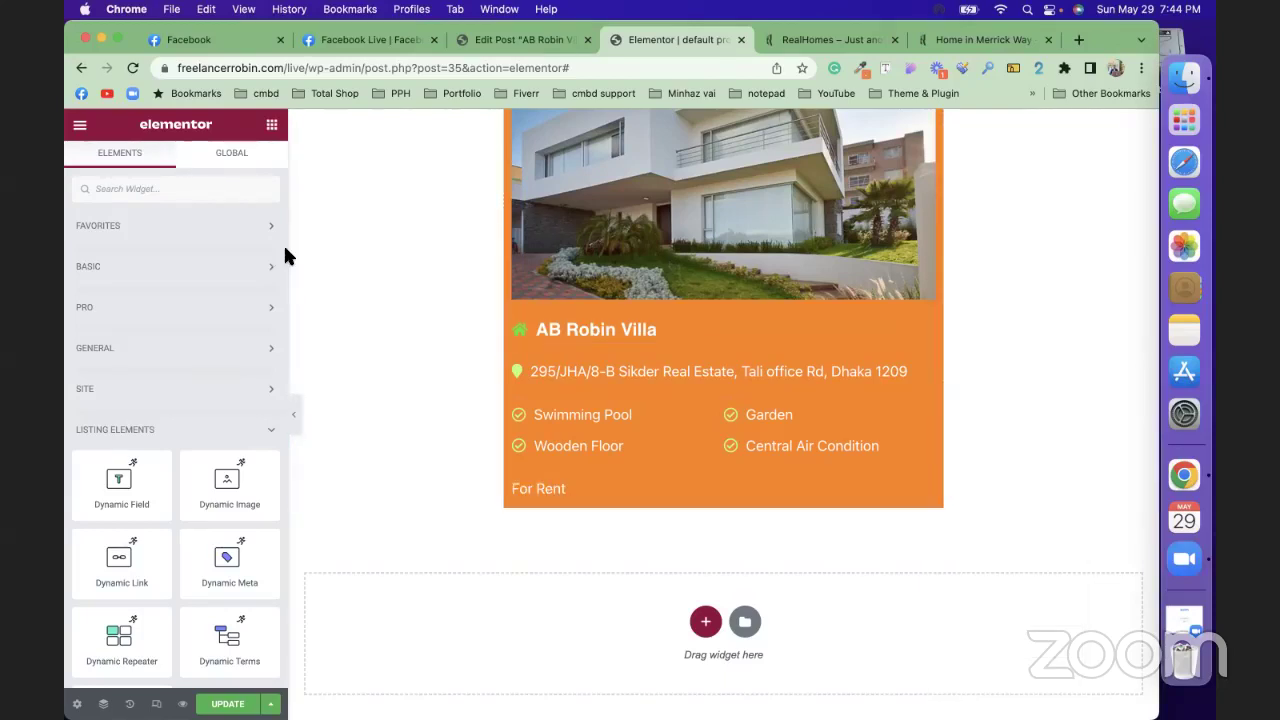
Step: Add a Dynamic Field below the property status, with source Meta Data and meta field Price
{"action": "left_click_drag", "start_coordinate": [151, 441], "coordinate": [590, 494]}
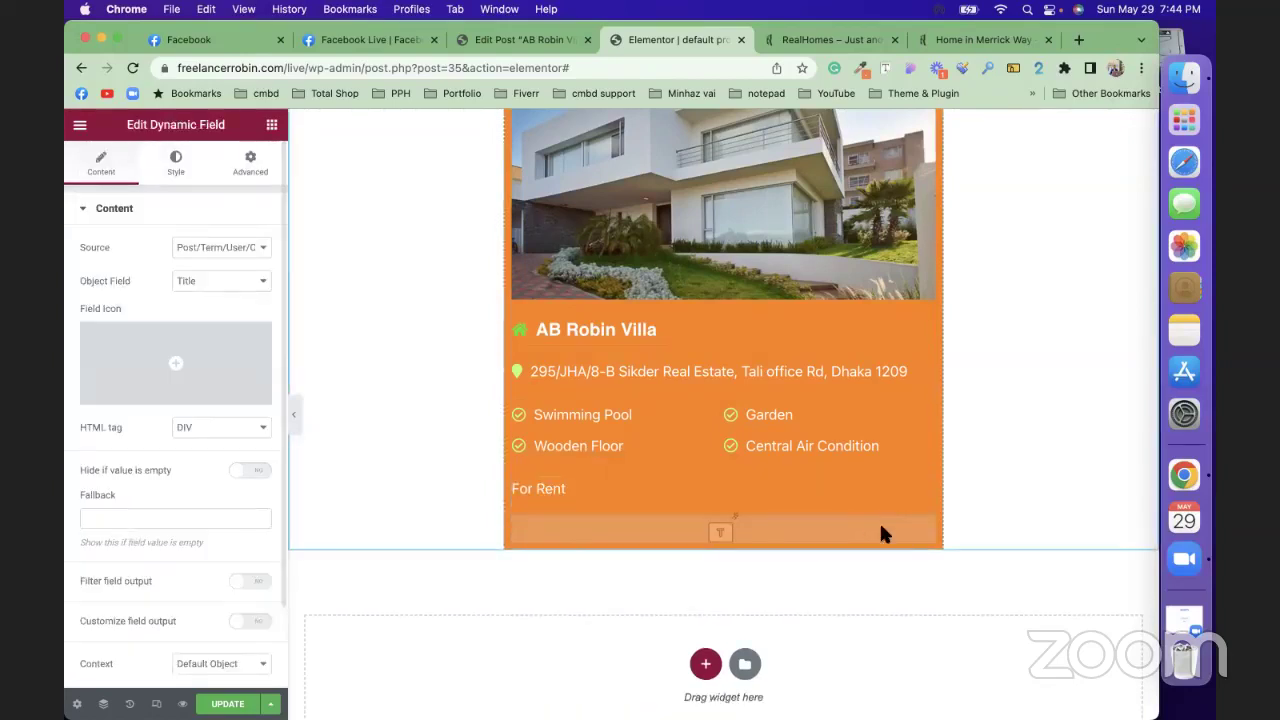
{"action": "left_click", "coordinate": [224, 252]}
{"action": "left_click", "coordinate": [226, 264]}
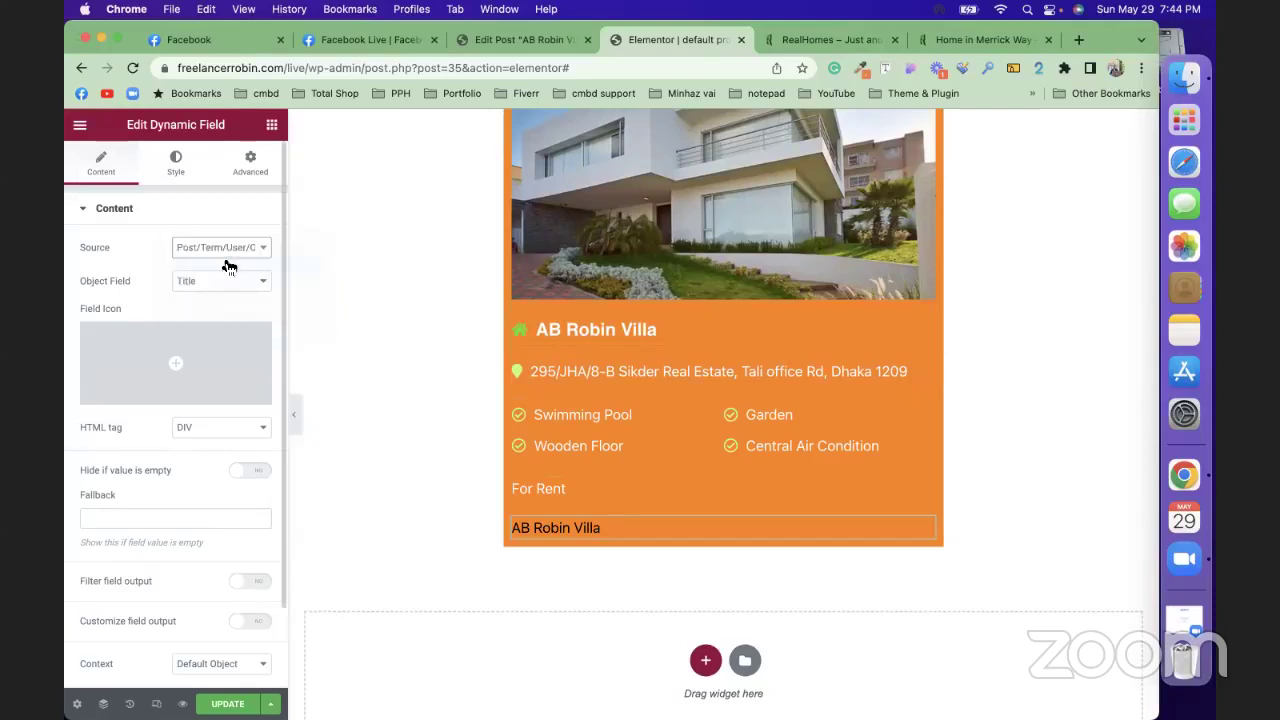
{"action": "left_click", "coordinate": [225, 280]}
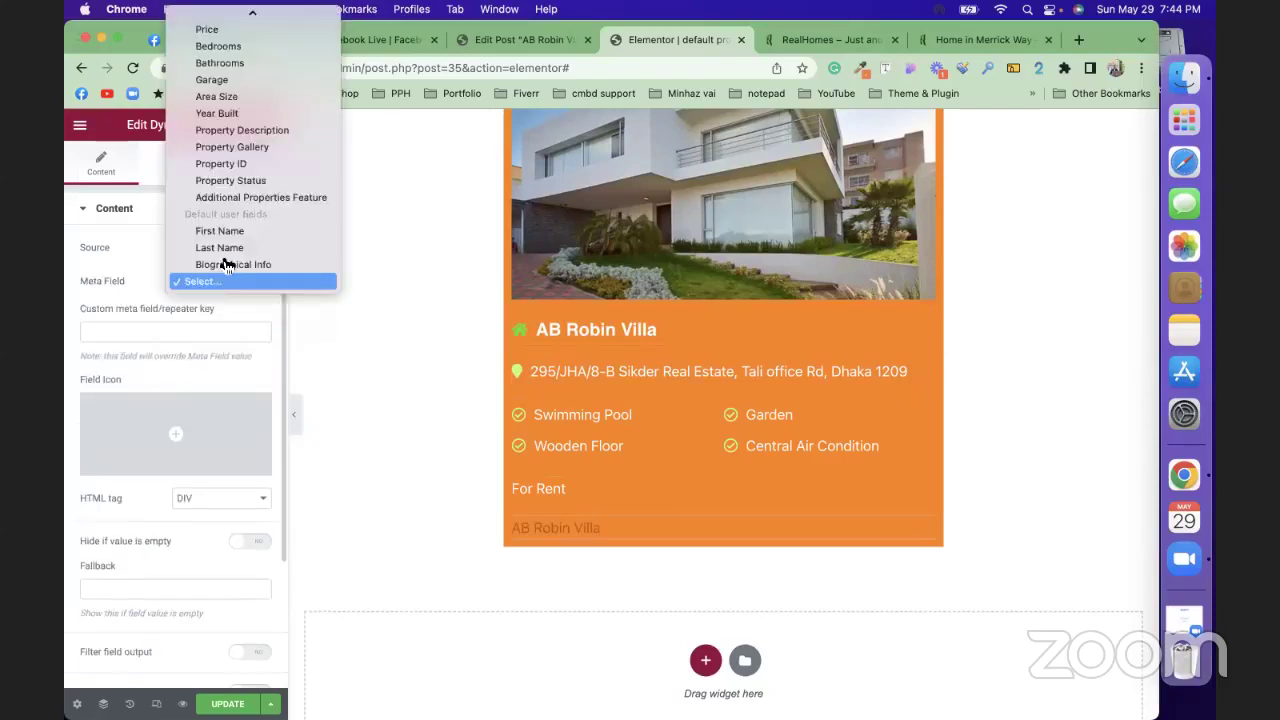
{"action": "left_click", "coordinate": [241, 32]}
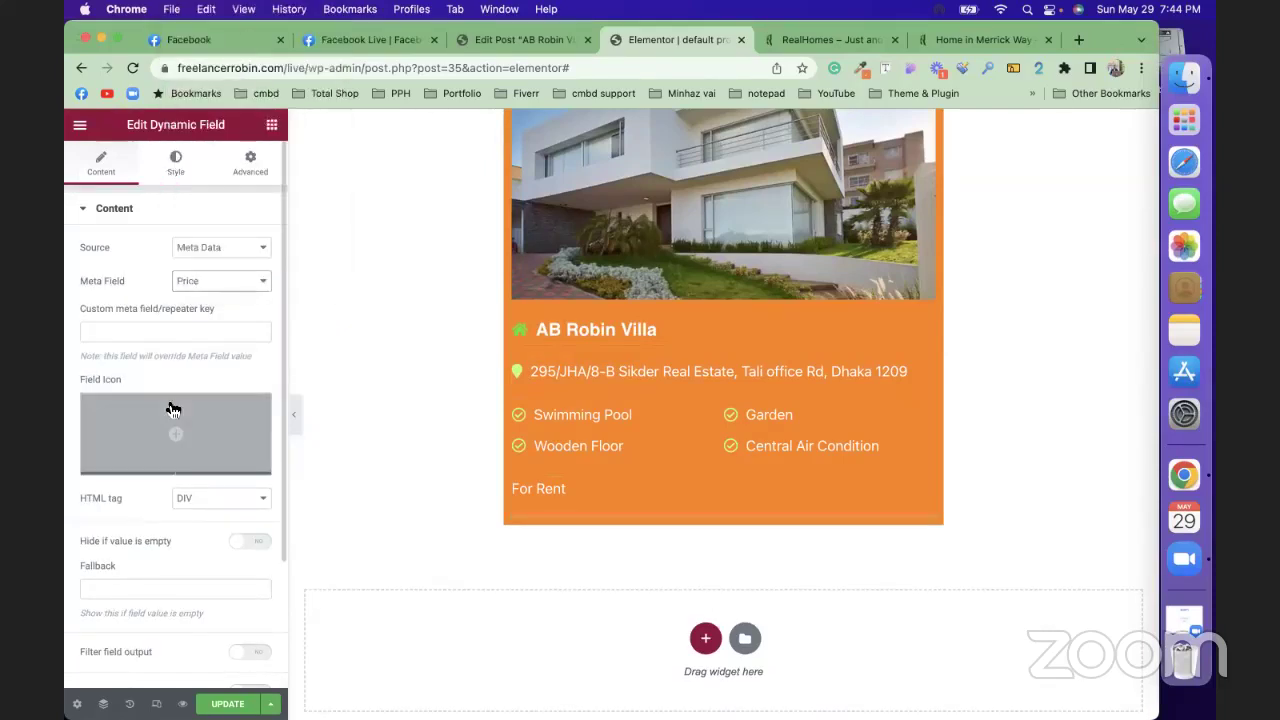
Step: Enable customized output for the price field and set its format to %s$
{"action": "mouse_move", "coordinate": [170, 408]}
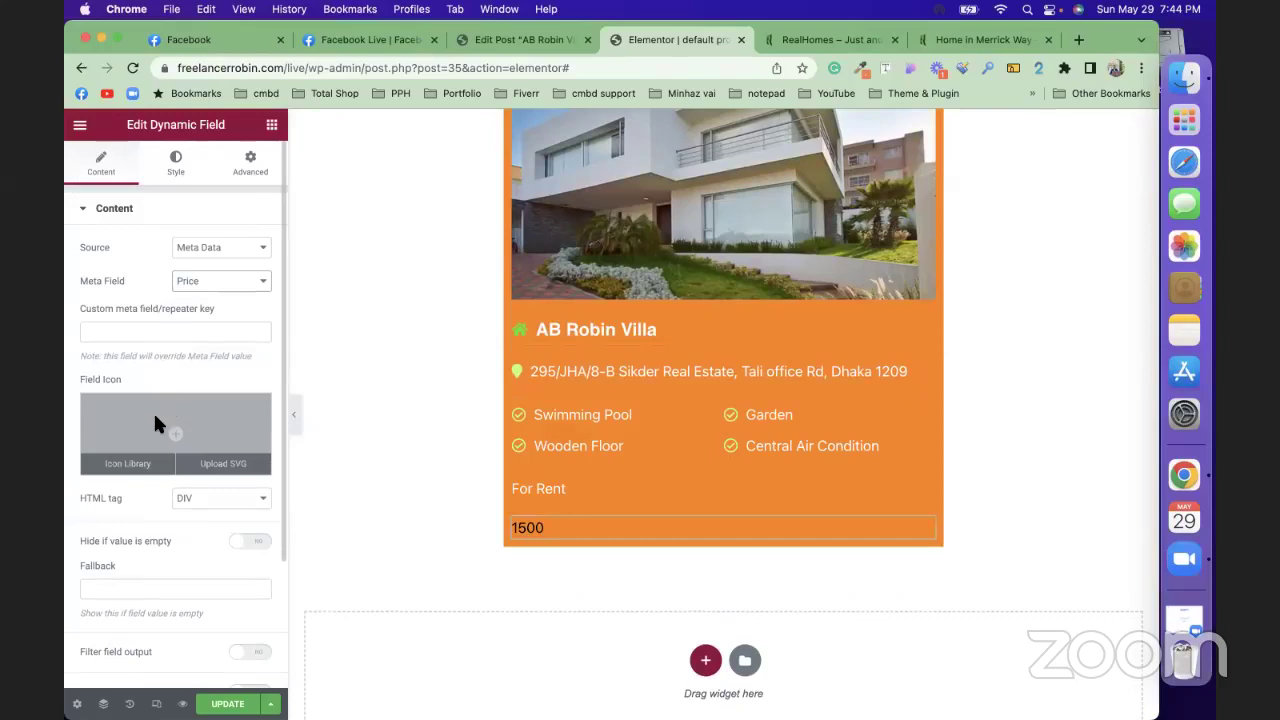
{"action": "scroll", "coordinate": [145, 460], "scroll_direction": "down", "scroll_amount": 3}
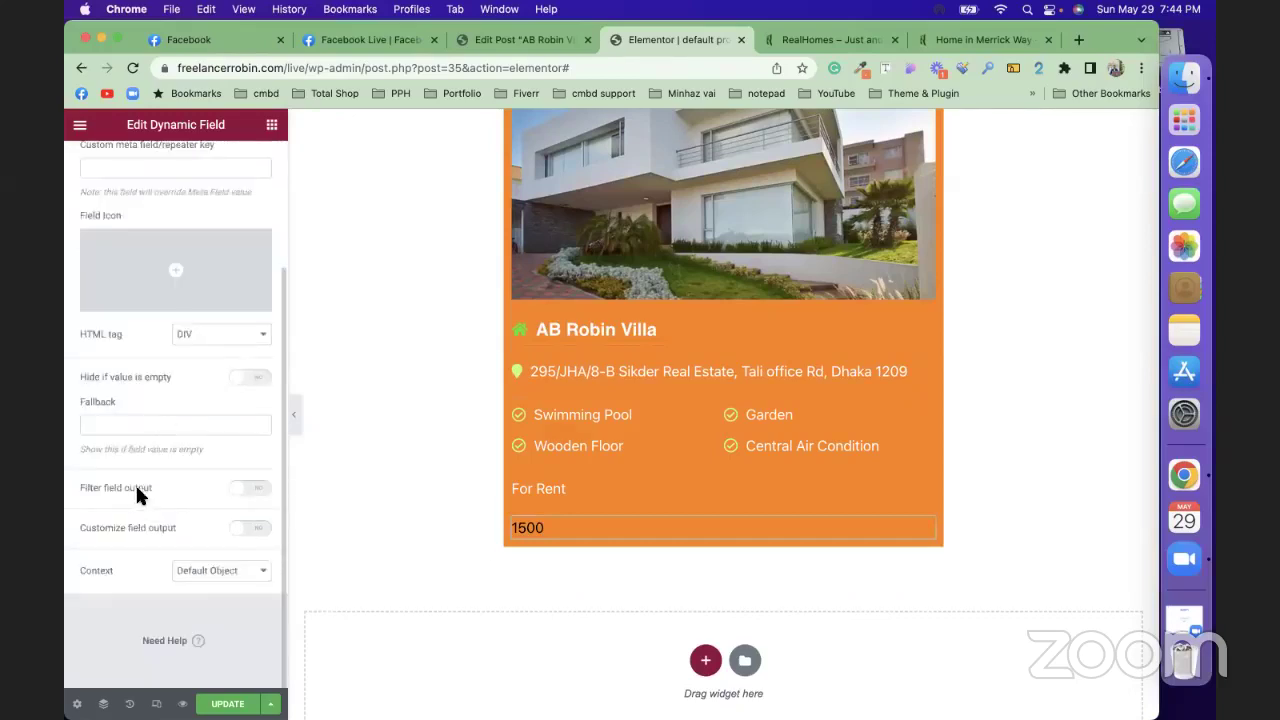
{"action": "left_click", "coordinate": [250, 528]}
{"action": "left_click", "coordinate": [142, 573]}
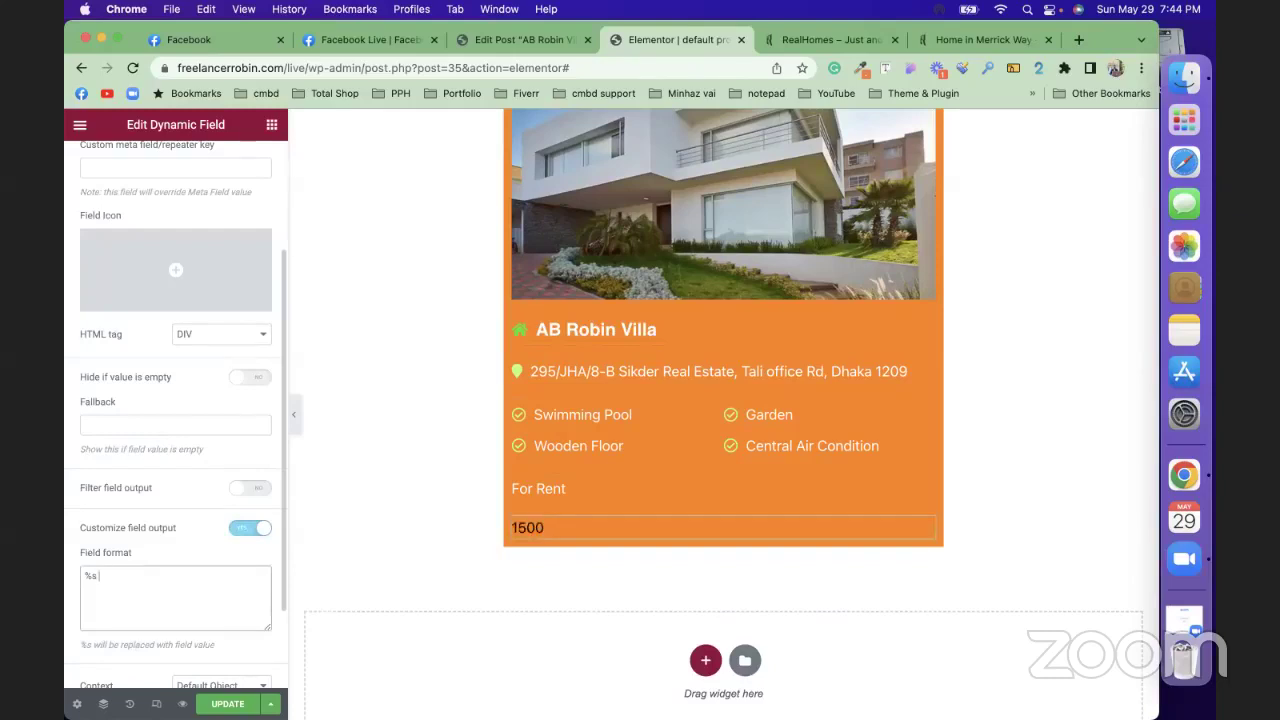
{"action": "type", "text": "$"}
{"action": "key", "text": "Left"}
{"action": "key", "text": "BackSpace"}
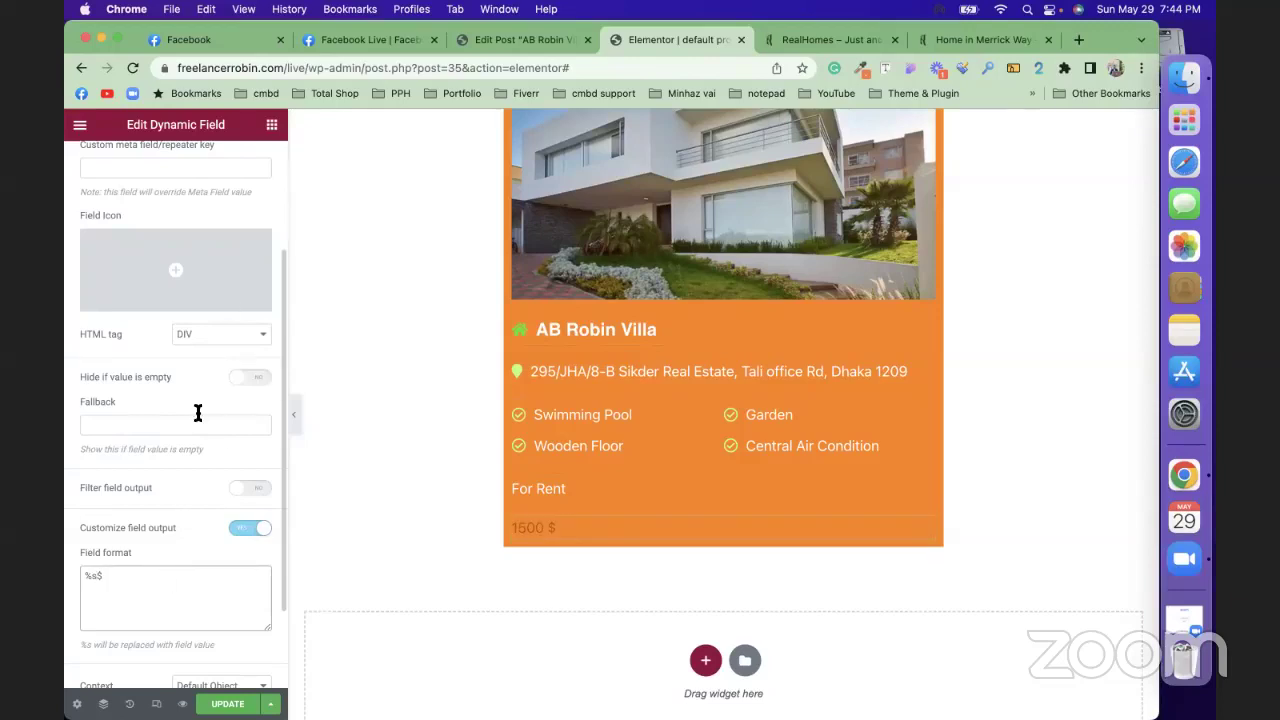
Step: Copy the villa title field's style and paste it onto the price field
{"action": "scroll", "coordinate": [195, 300], "scroll_direction": "up", "scroll_amount": 3}
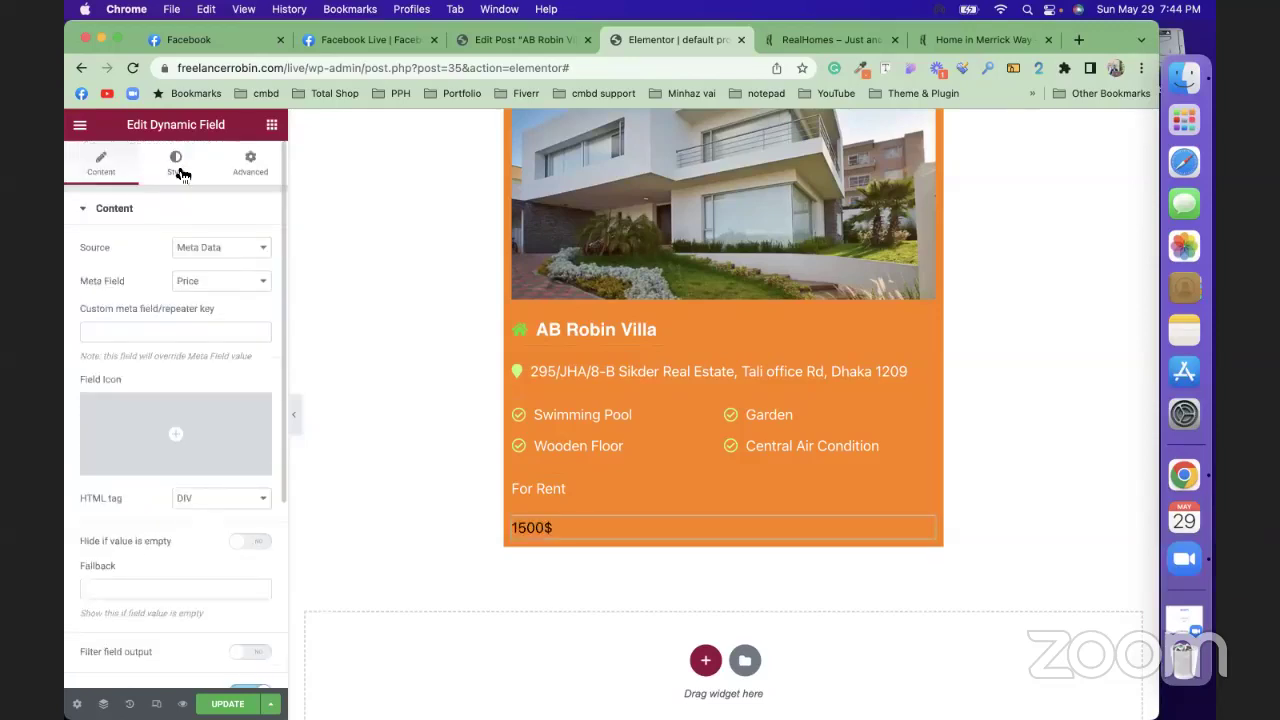
{"action": "left_click", "coordinate": [180, 170]}
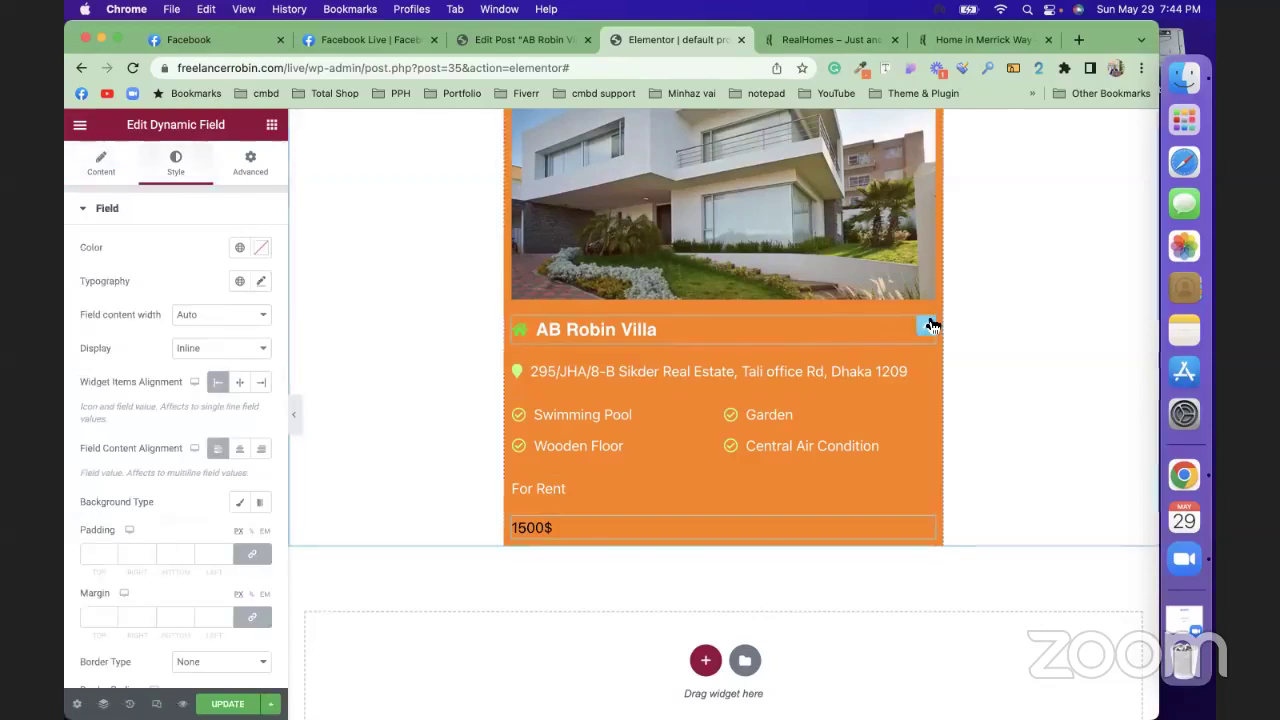
{"action": "right_click", "coordinate": [932, 328]}
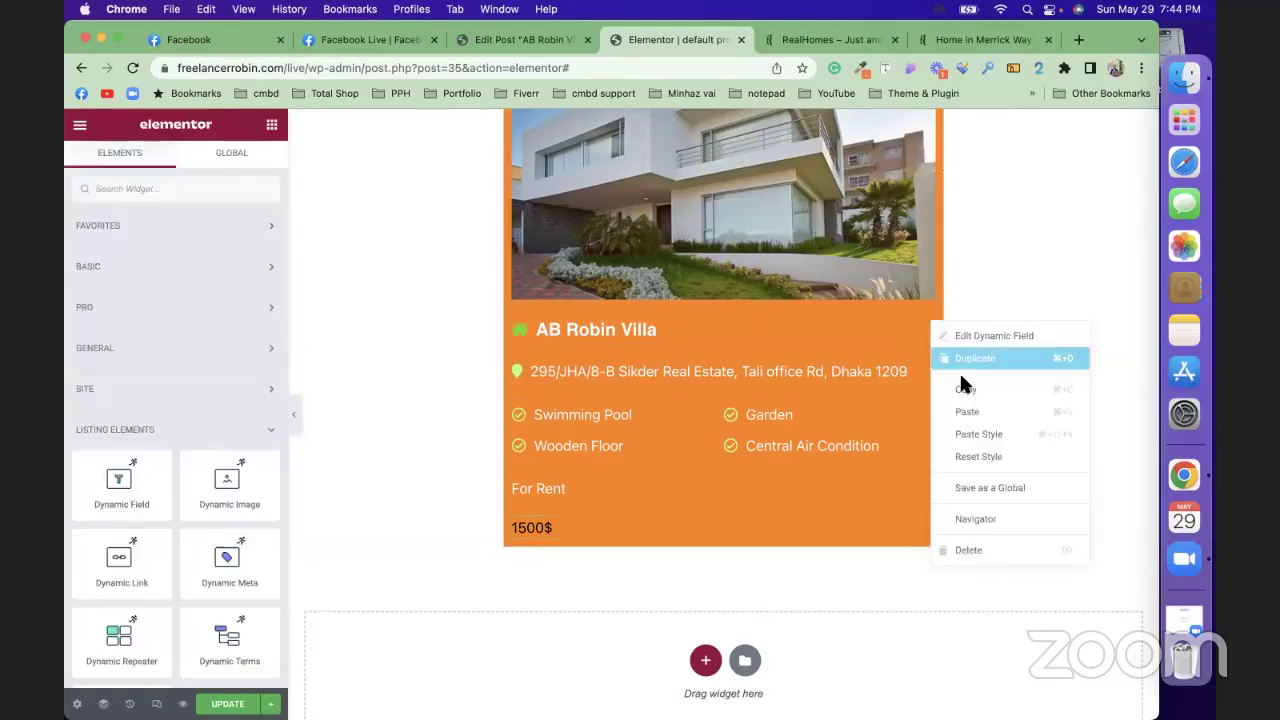
{"action": "left_click", "coordinate": [968, 391]}
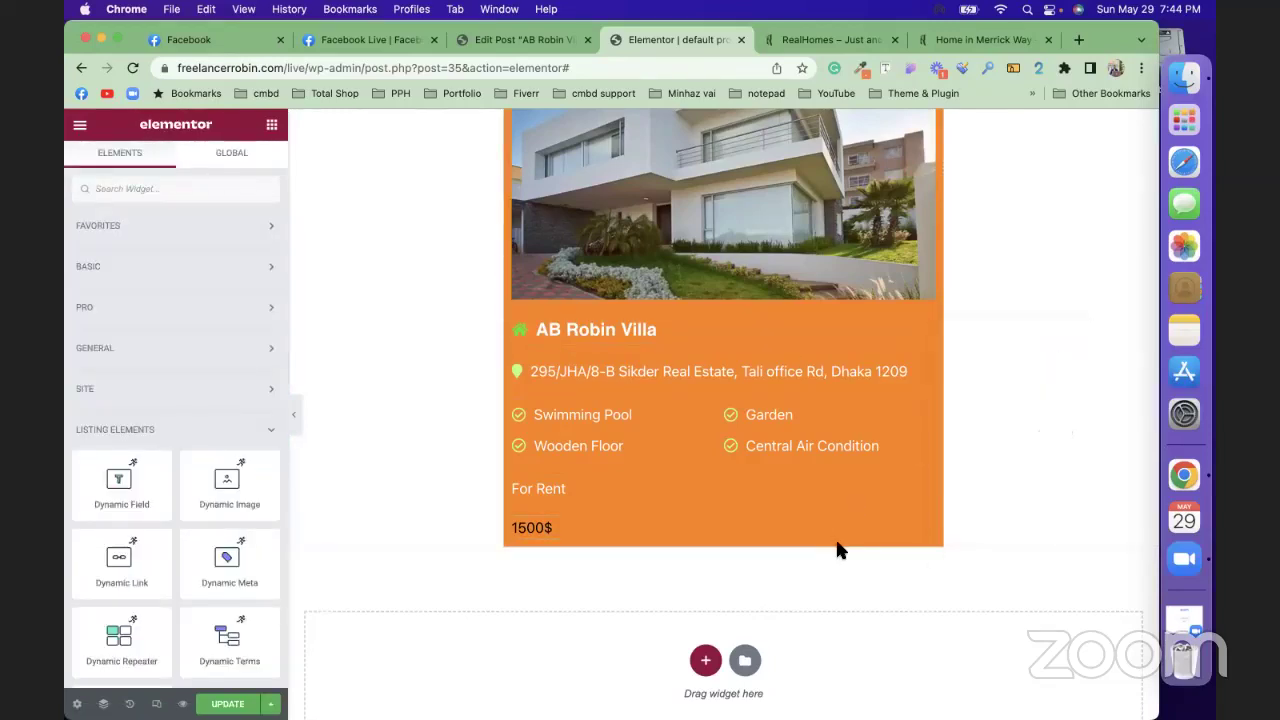
{"action": "right_click", "coordinate": [928, 533]}
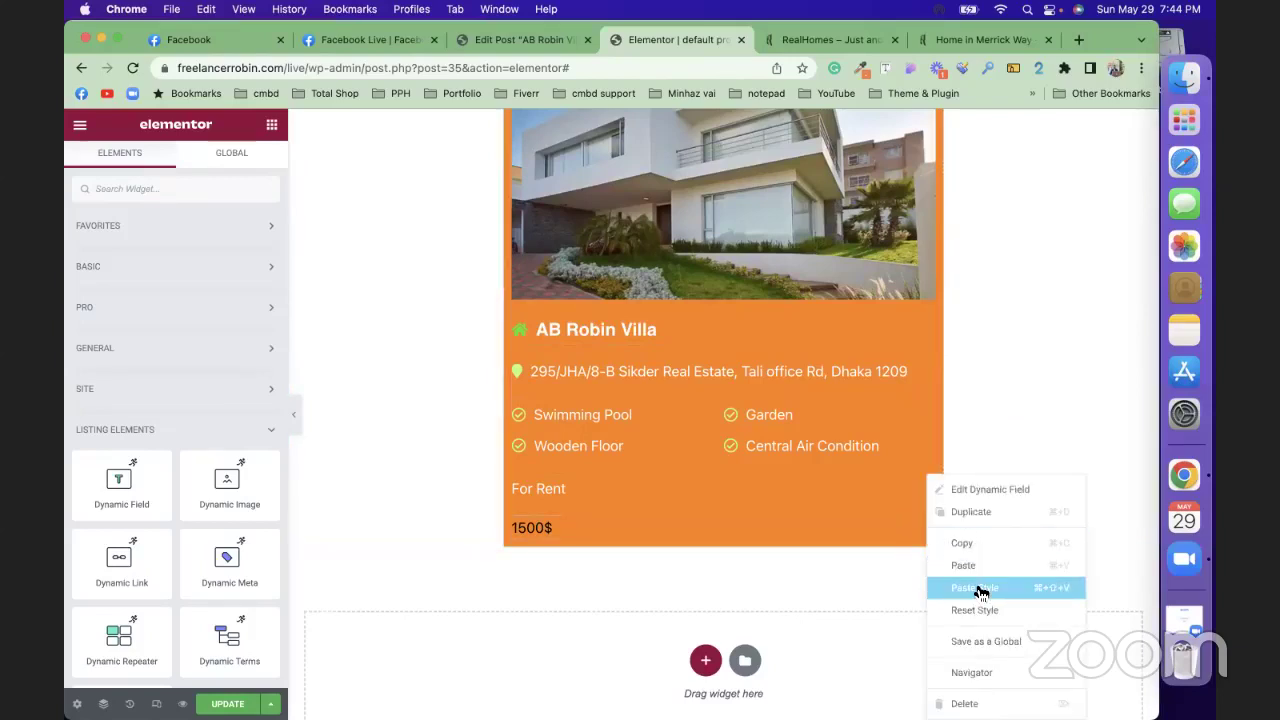
{"action": "left_click", "coordinate": [981, 592]}
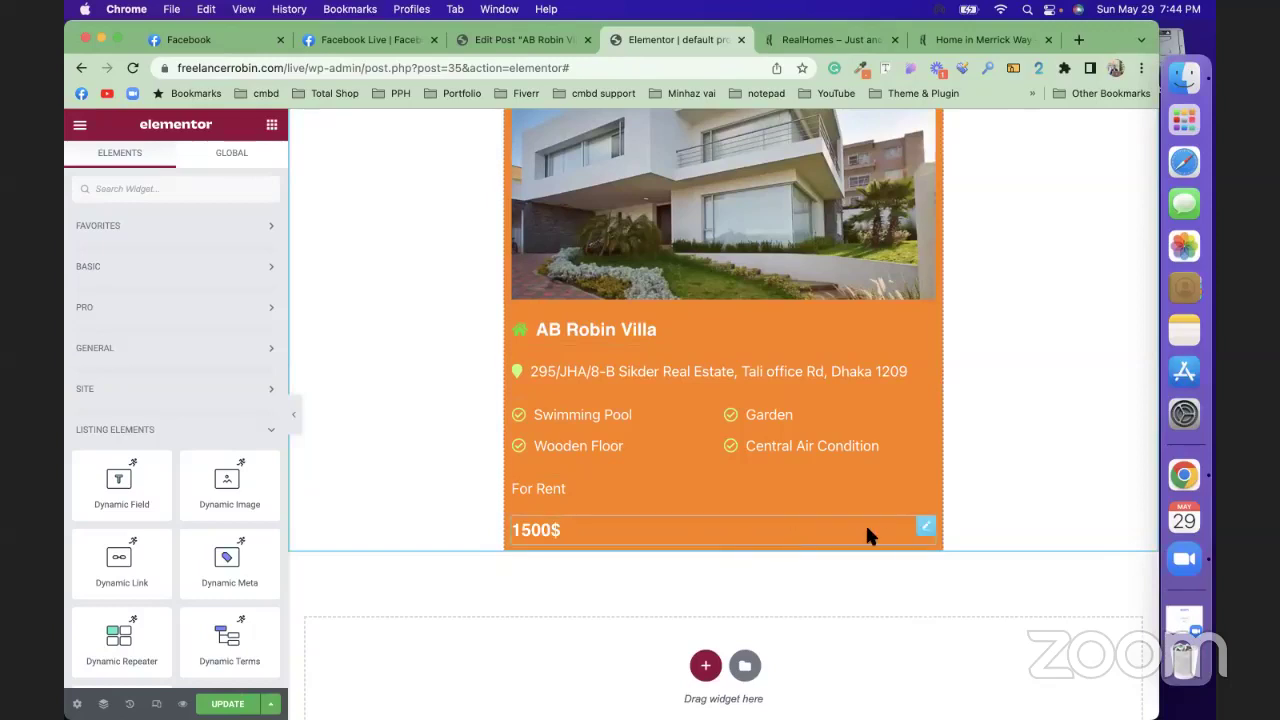
{"action": "left_click", "coordinate": [925, 526]}
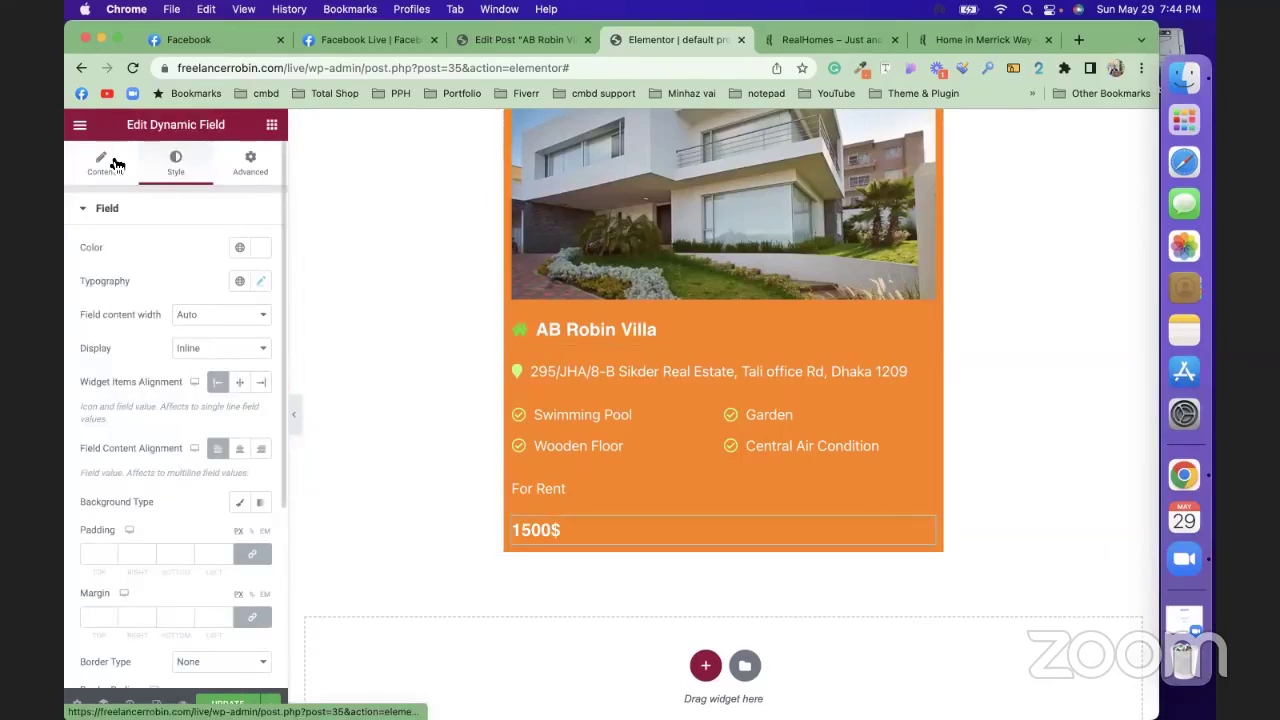
{"action": "scroll", "coordinate": [165, 380], "scroll_direction": "down", "scroll_amount": 5}
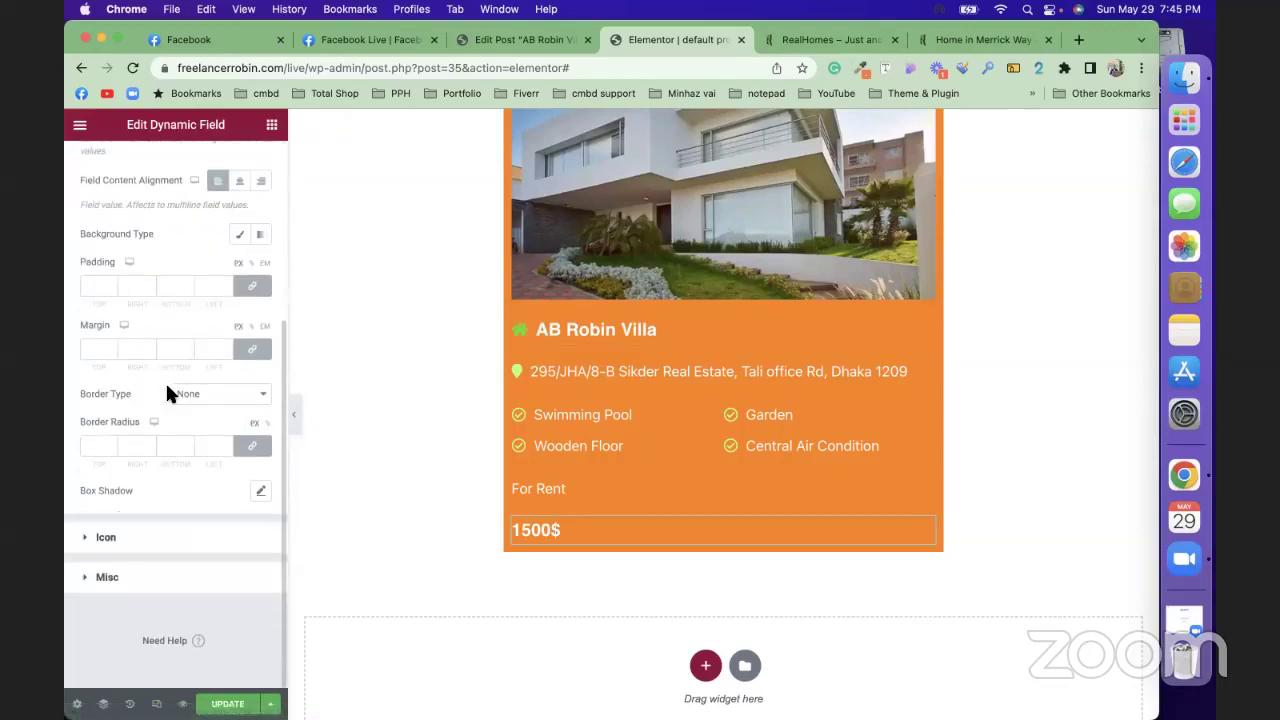
{"action": "scroll", "coordinate": [198, 148], "scroll_direction": "up", "scroll_amount": 5}
{"action": "left_click", "coordinate": [251, 170]}
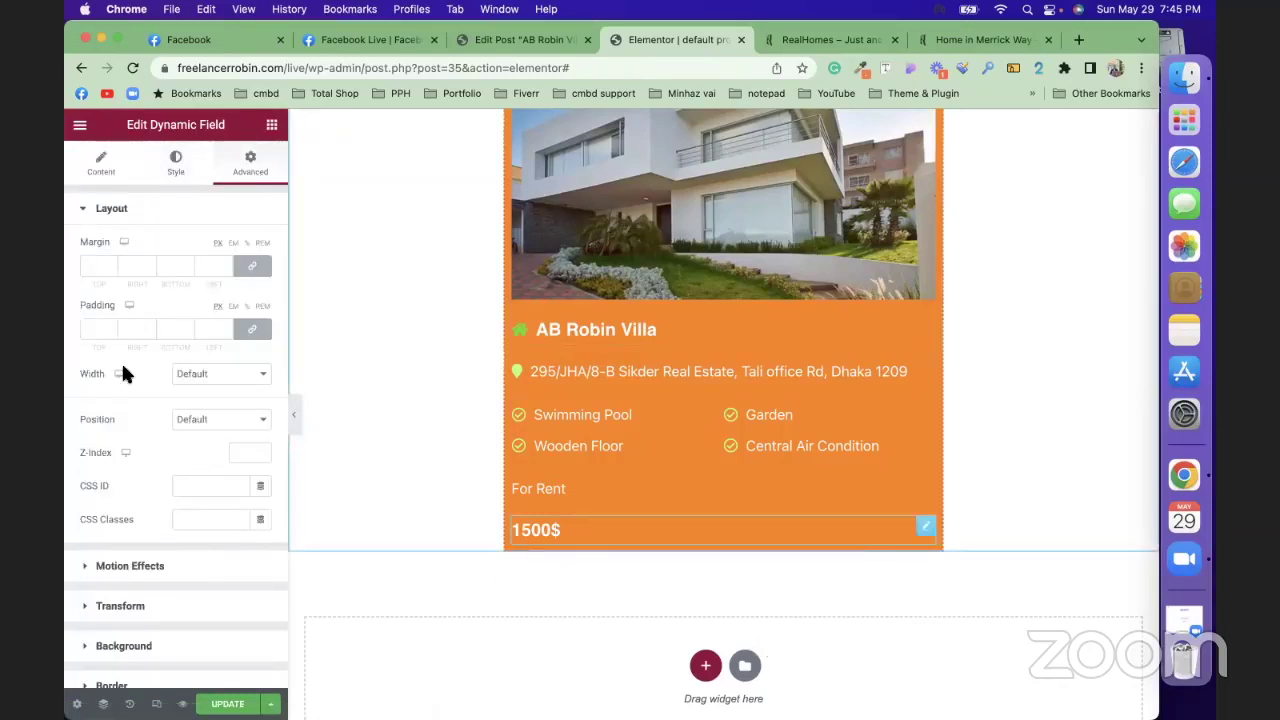
Step: Save the property listing item and preview its page in a new tab
{"action": "scroll", "coordinate": [692, 328], "scroll_direction": "up", "scroll_amount": 3}
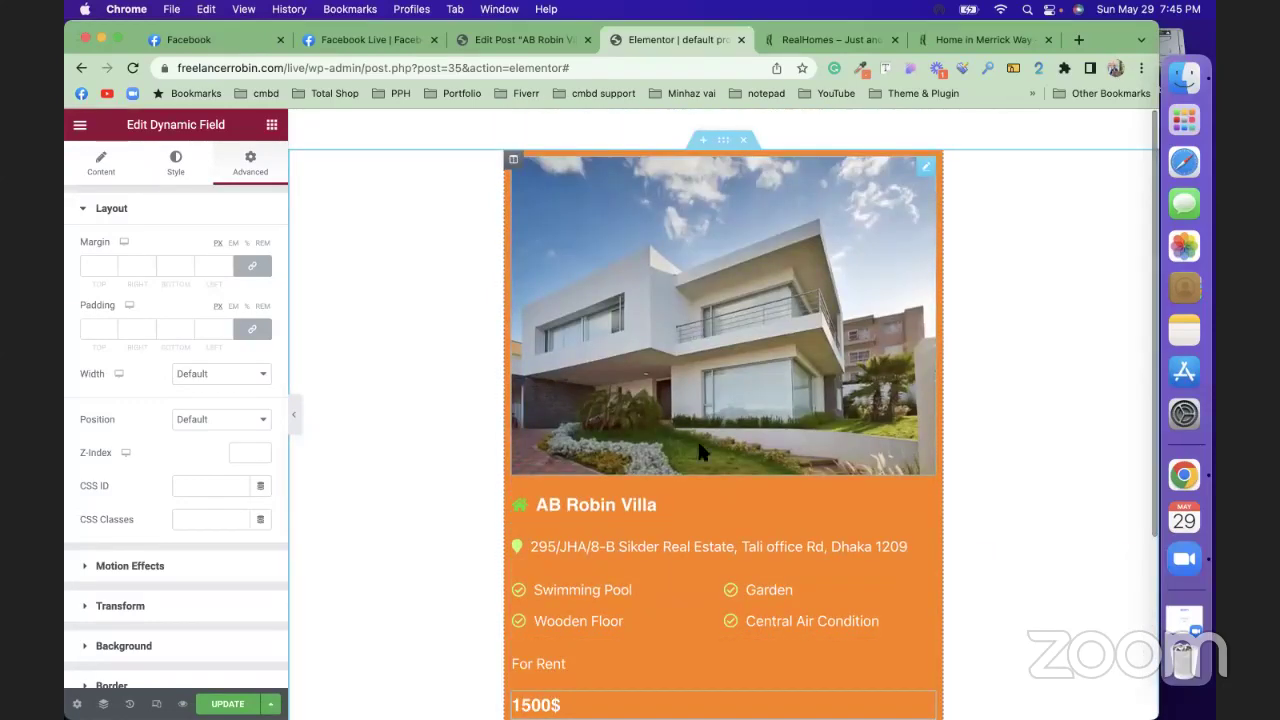
{"action": "scroll", "coordinate": [689, 322], "scroll_direction": "down", "scroll_amount": 4}
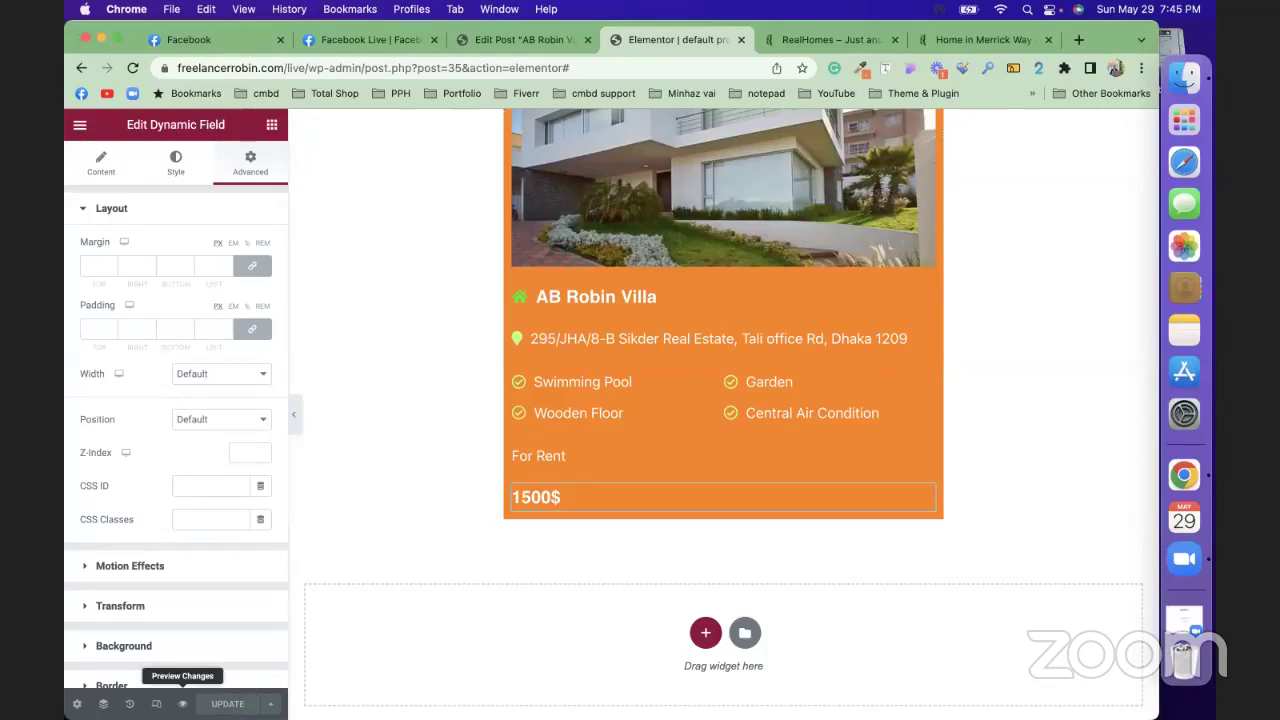
{"action": "left_click", "coordinate": [182, 704]}
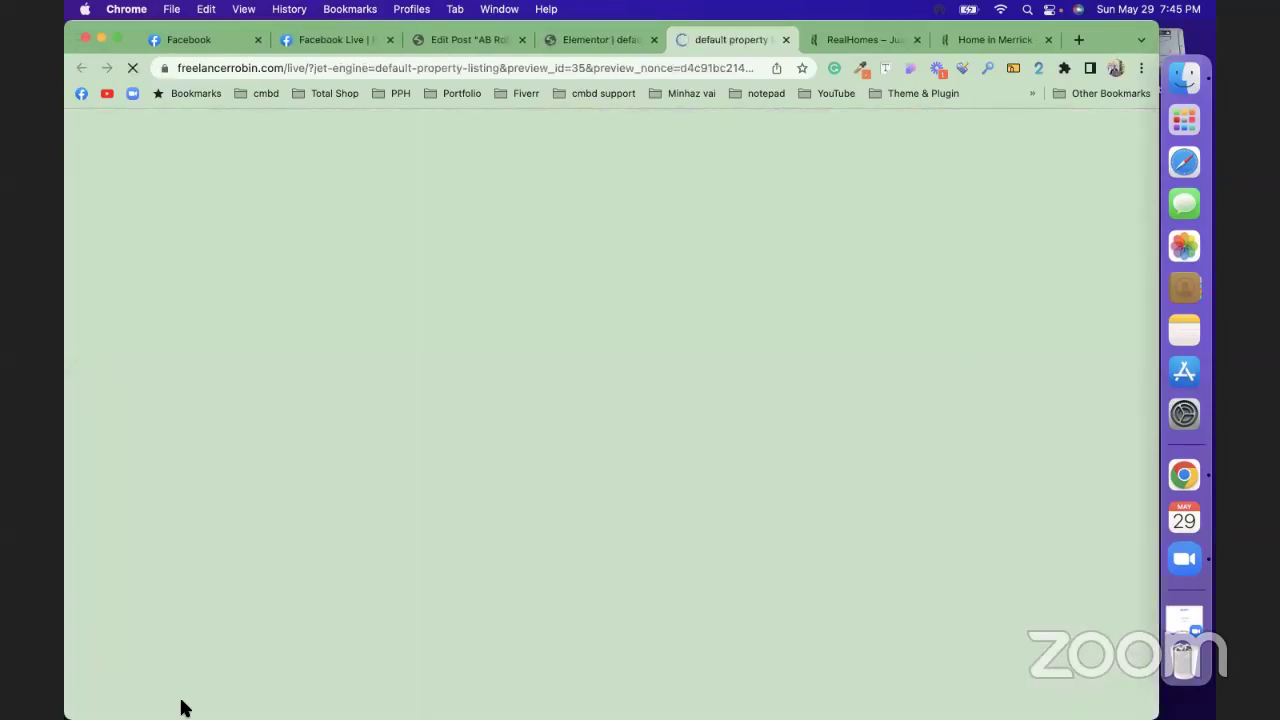
{"action": "scroll", "coordinate": [735, 410], "scroll_direction": "down", "scroll_amount": 4}
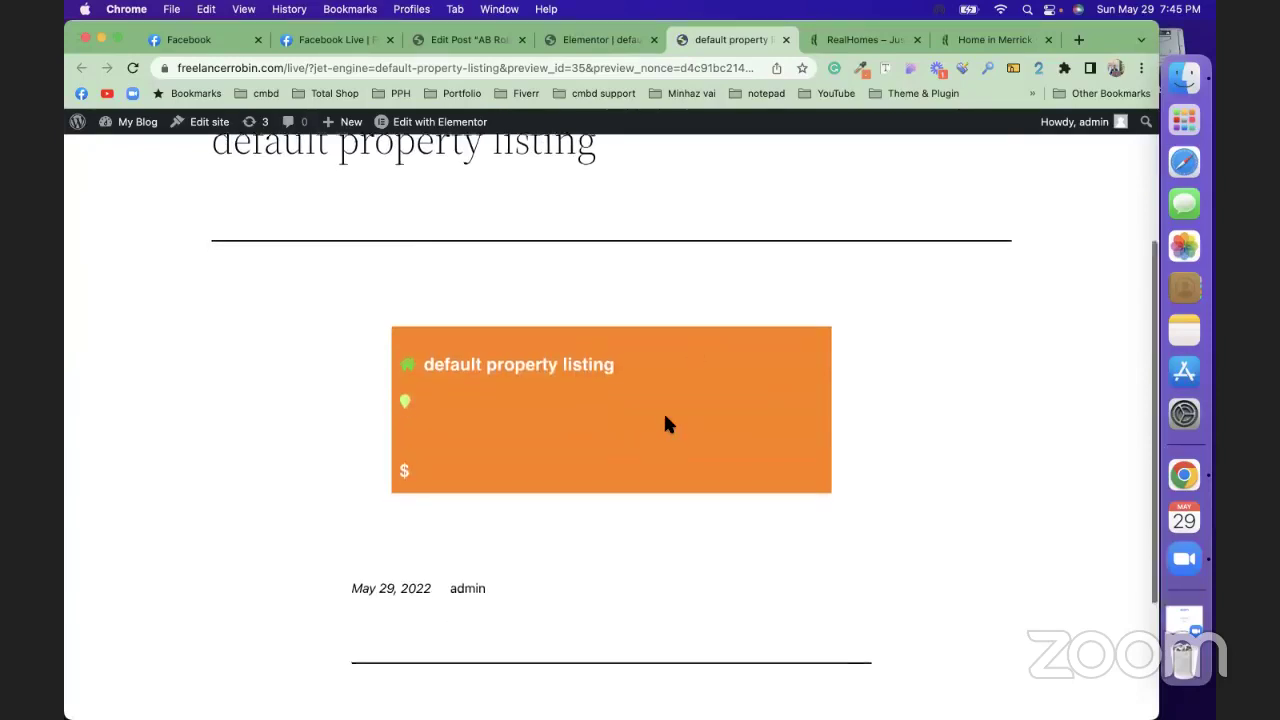
{"action": "scroll", "coordinate": [666, 420], "scroll_direction": "up", "scroll_amount": 2}
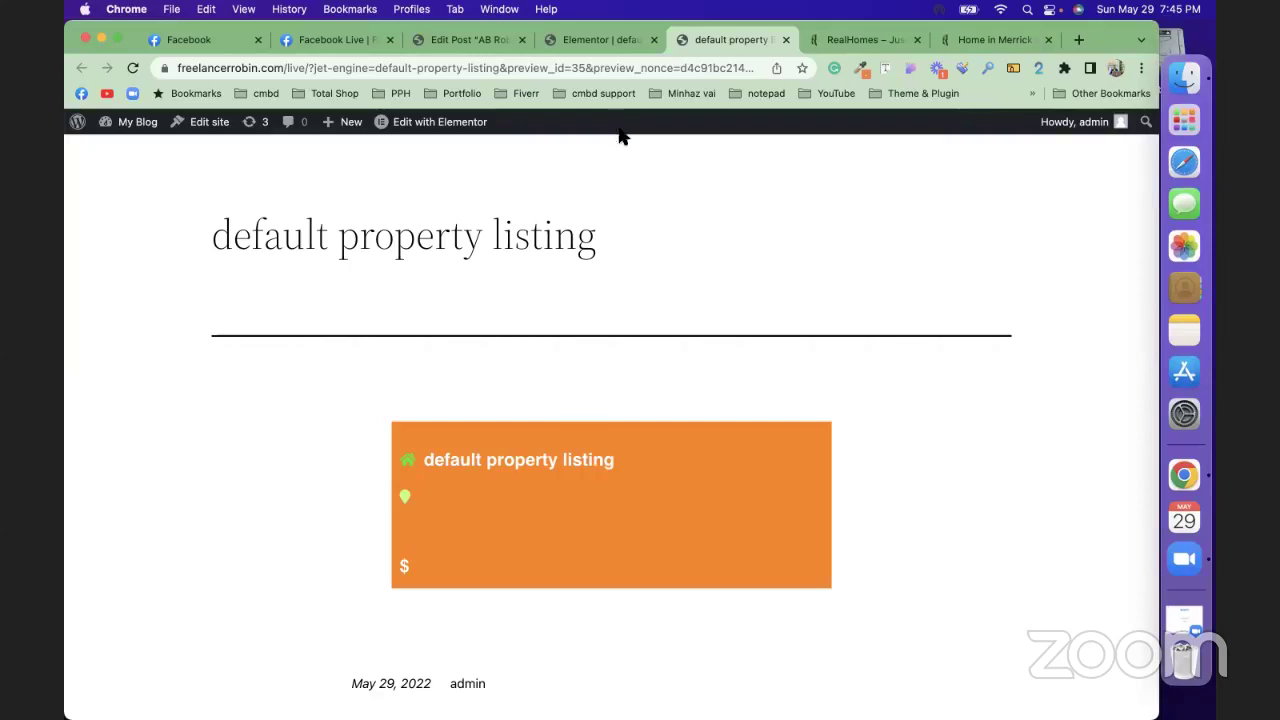
Step: From the WordPress dashboard, create an Archive template named "property listing" and dismiss the block library
{"action": "key", "text": "ctrl+shift+Tab"}
{"action": "left_click", "coordinate": [467, 40]}
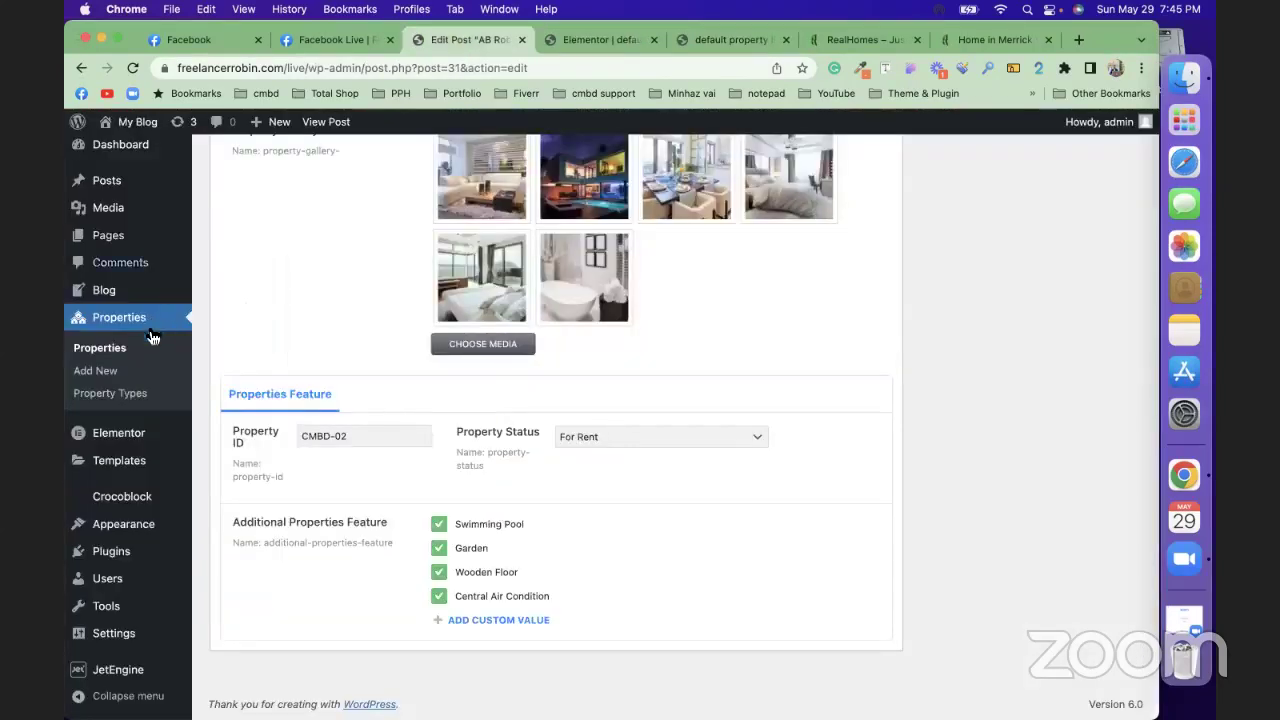
{"action": "mouse_move", "coordinate": [119, 460]}
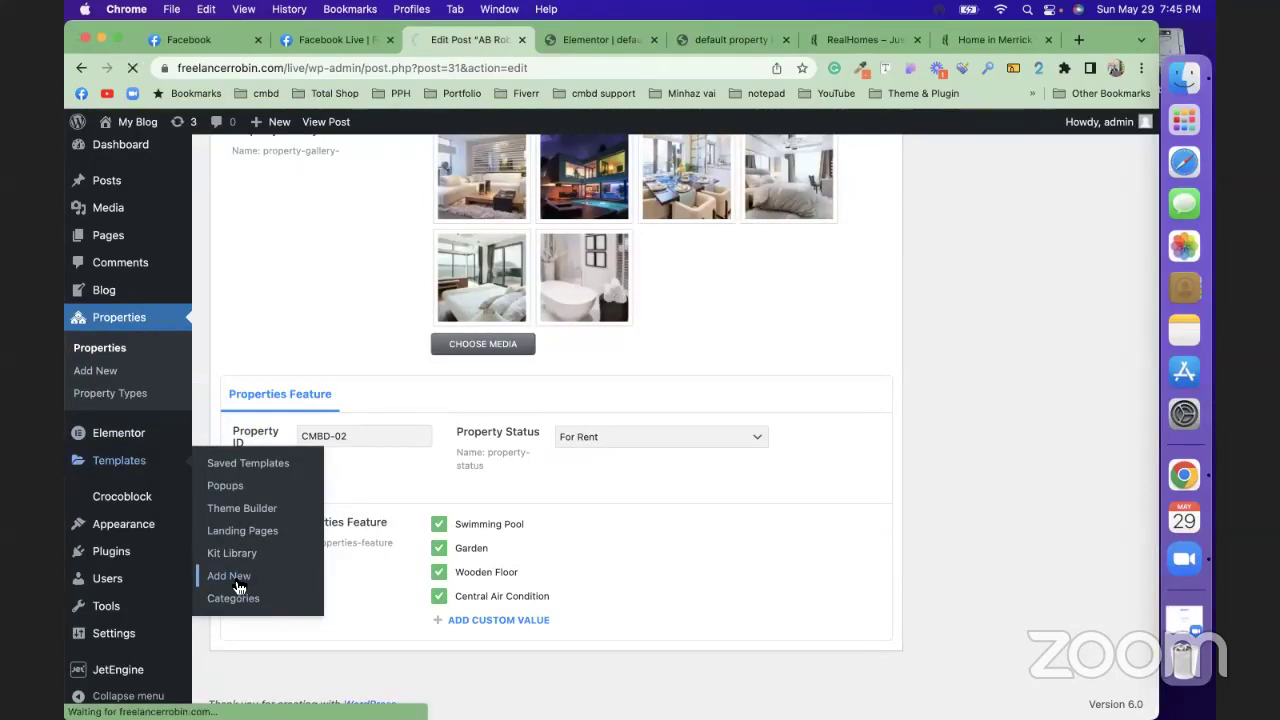
{"action": "left_click", "coordinate": [239, 587]}
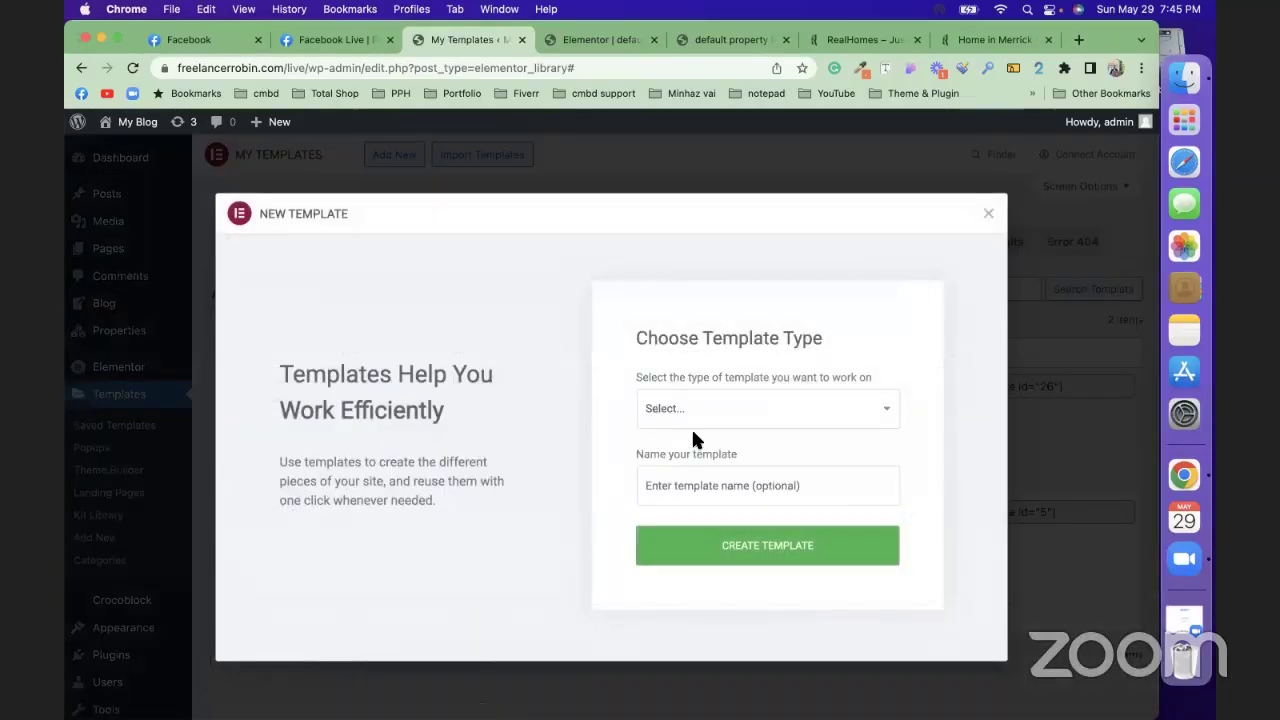
{"action": "left_click", "coordinate": [745, 412]}
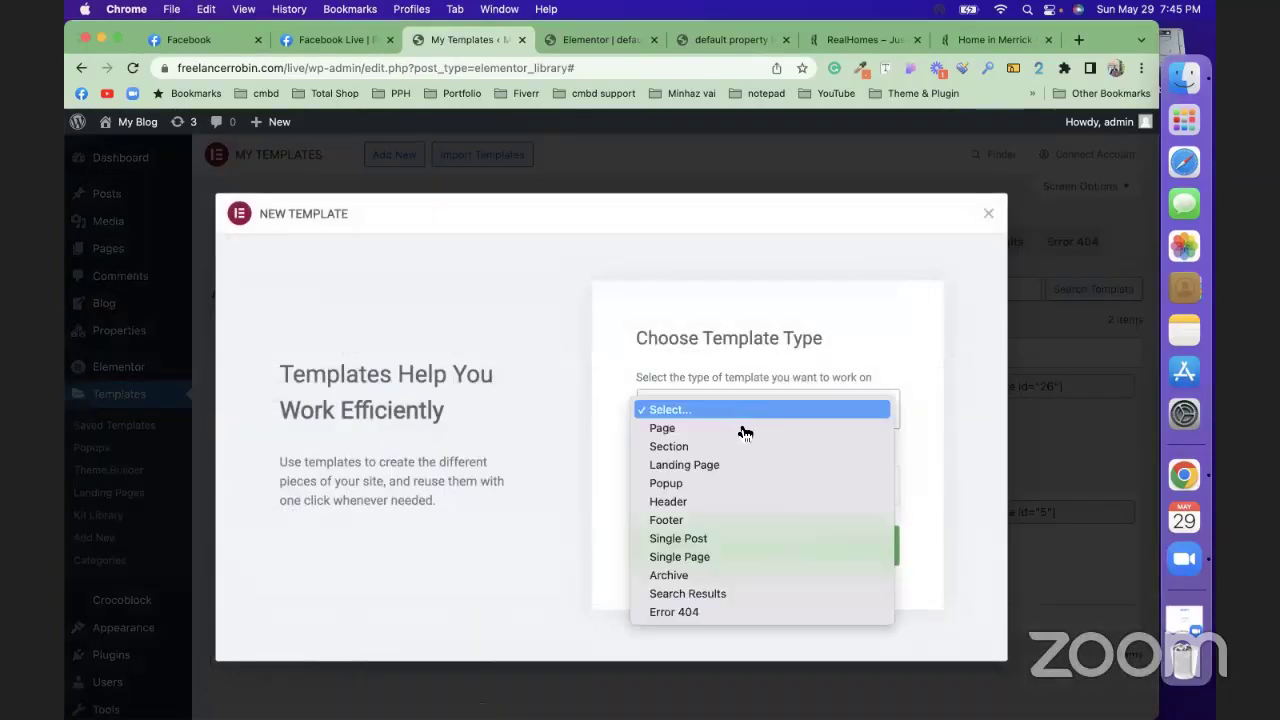
{"action": "left_click", "coordinate": [748, 574]}
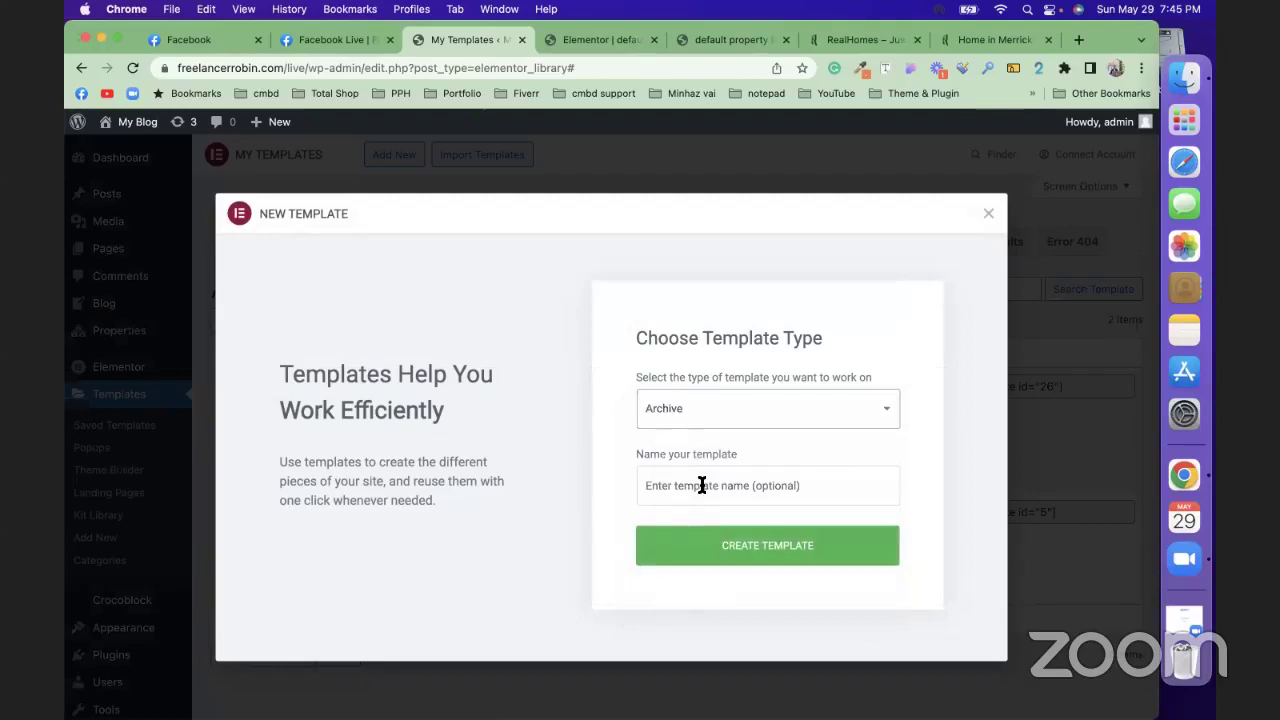
{"action": "left_click", "coordinate": [702, 485]}
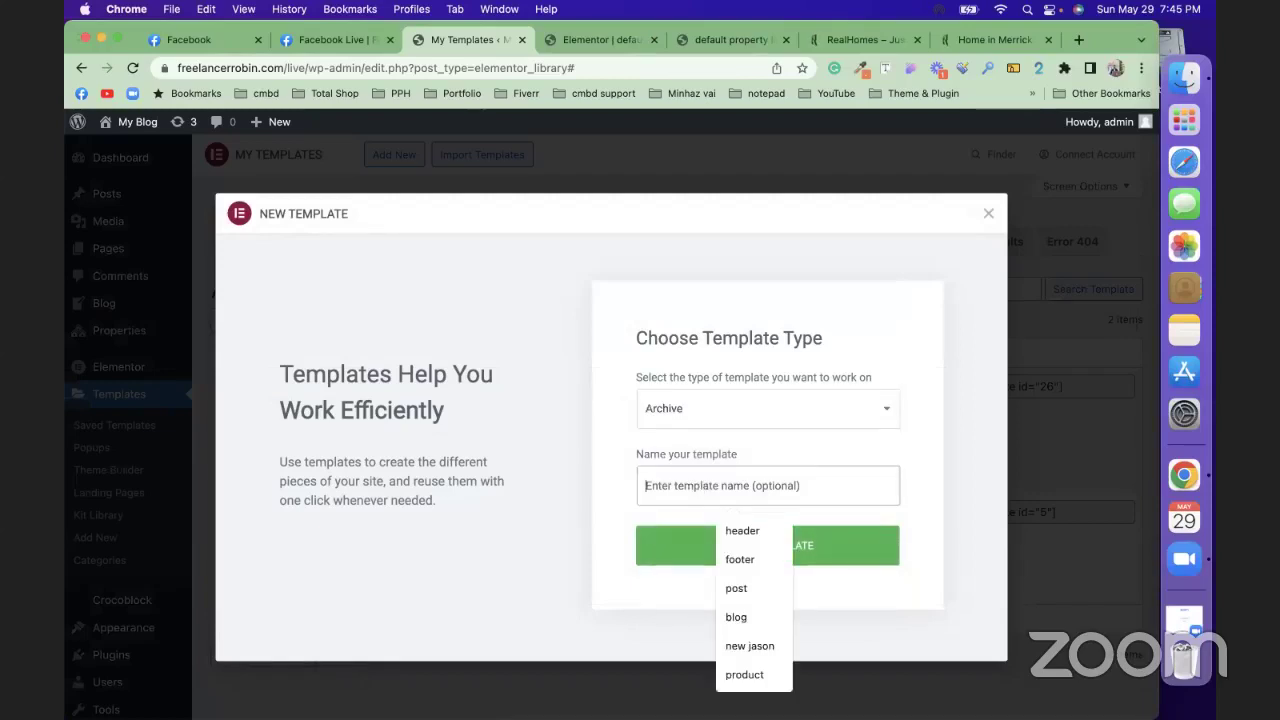
{"action": "type", "text": "prop"}
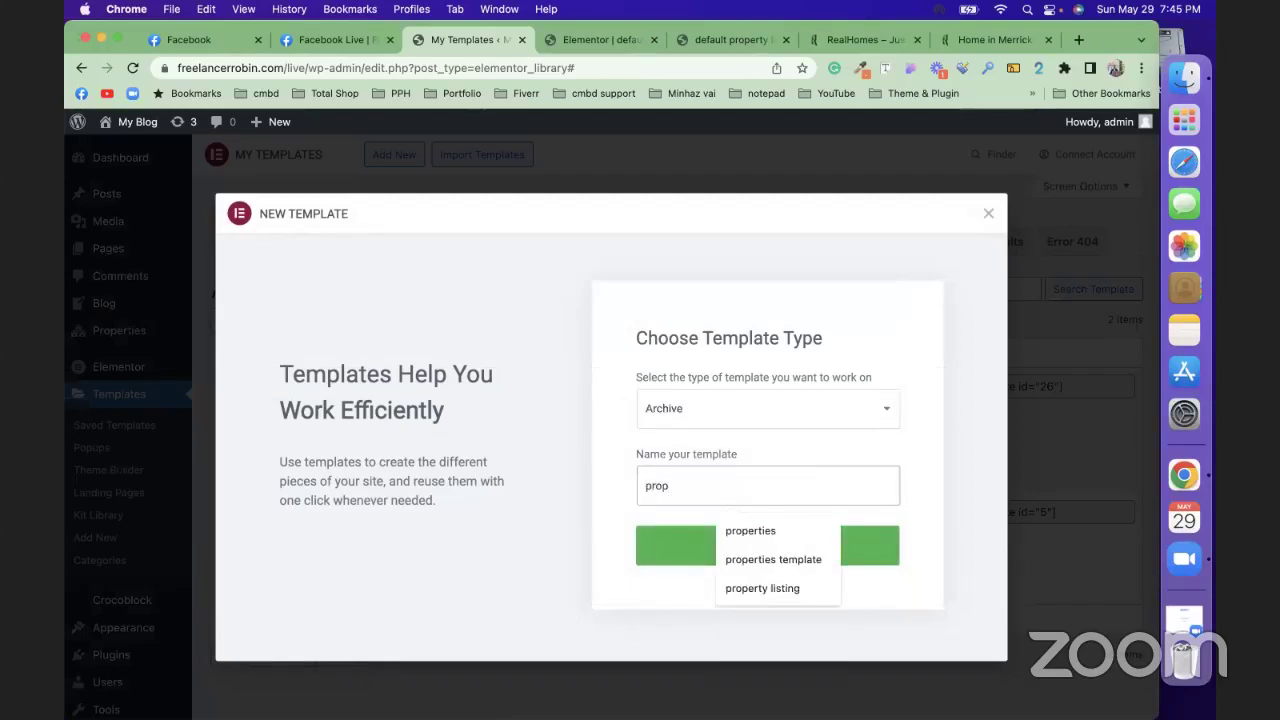
{"action": "left_click", "coordinate": [762, 588]}
{"action": "key", "text": "Return"}
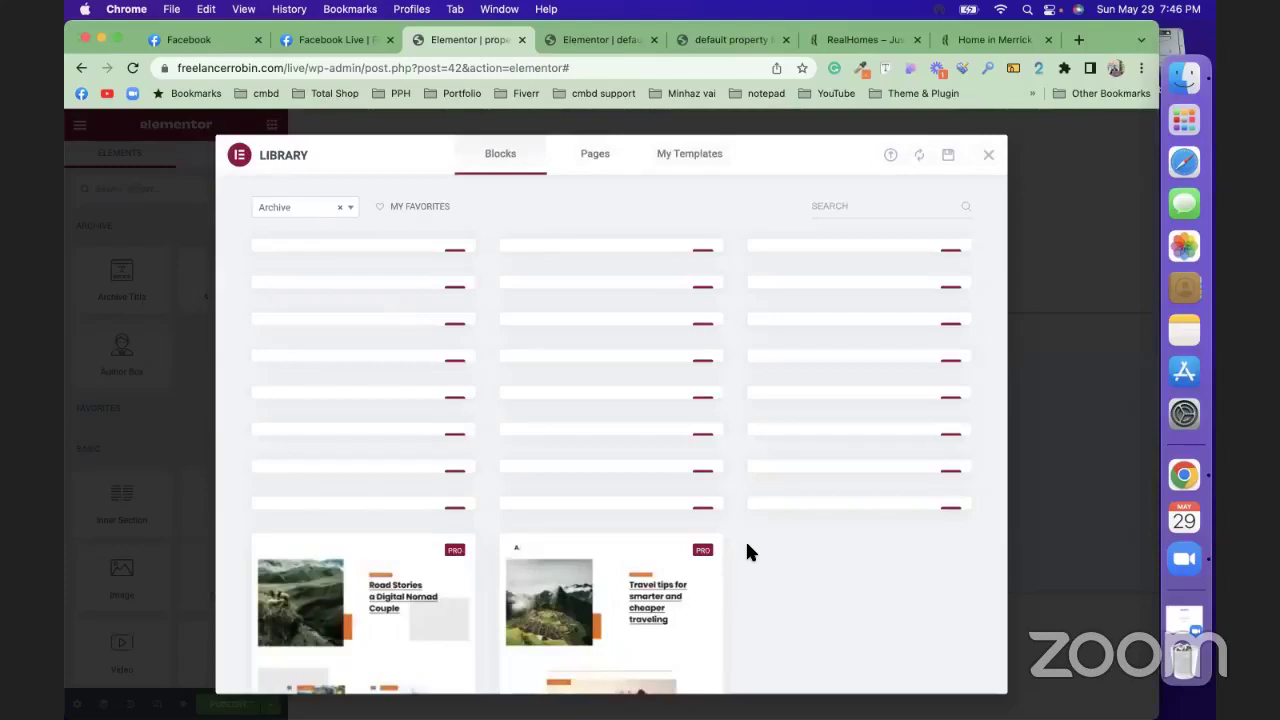
{"action": "left_click", "coordinate": [989, 158]}
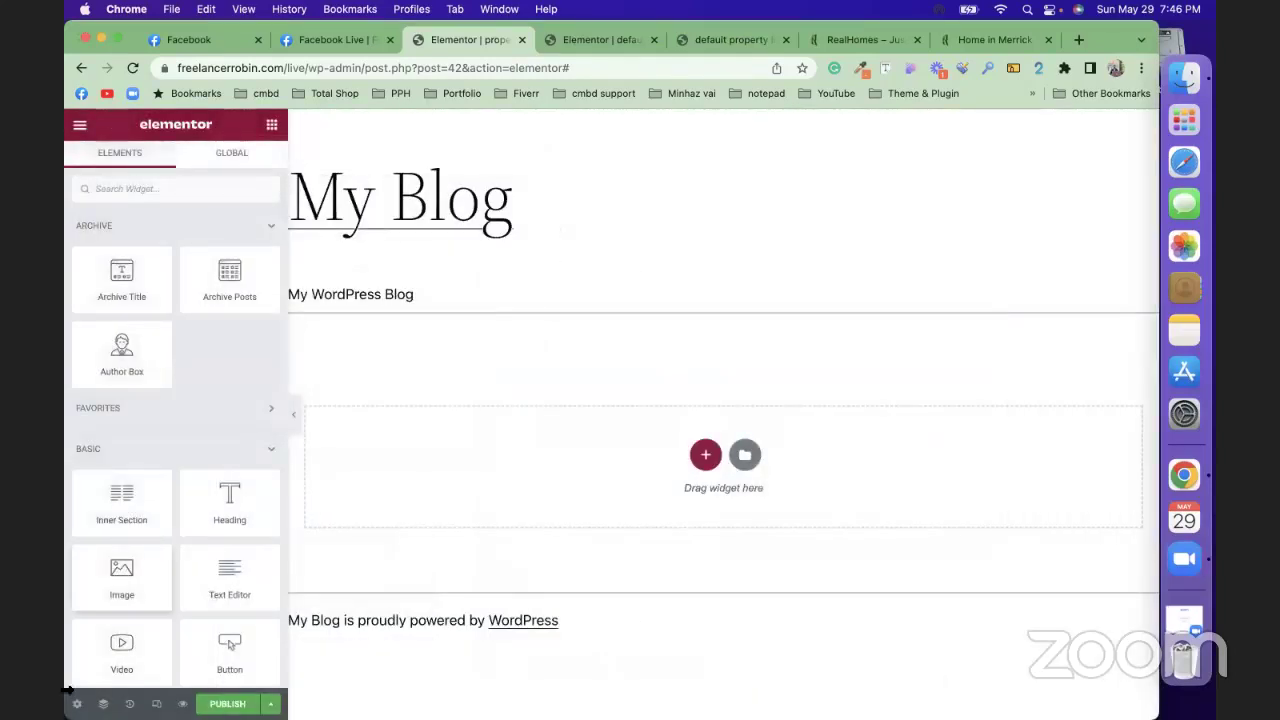
Step: Set the archive's page layout to Elementor Canvas and preview its dynamic content as Properties Archive
{"action": "left_click", "coordinate": [76, 703]}
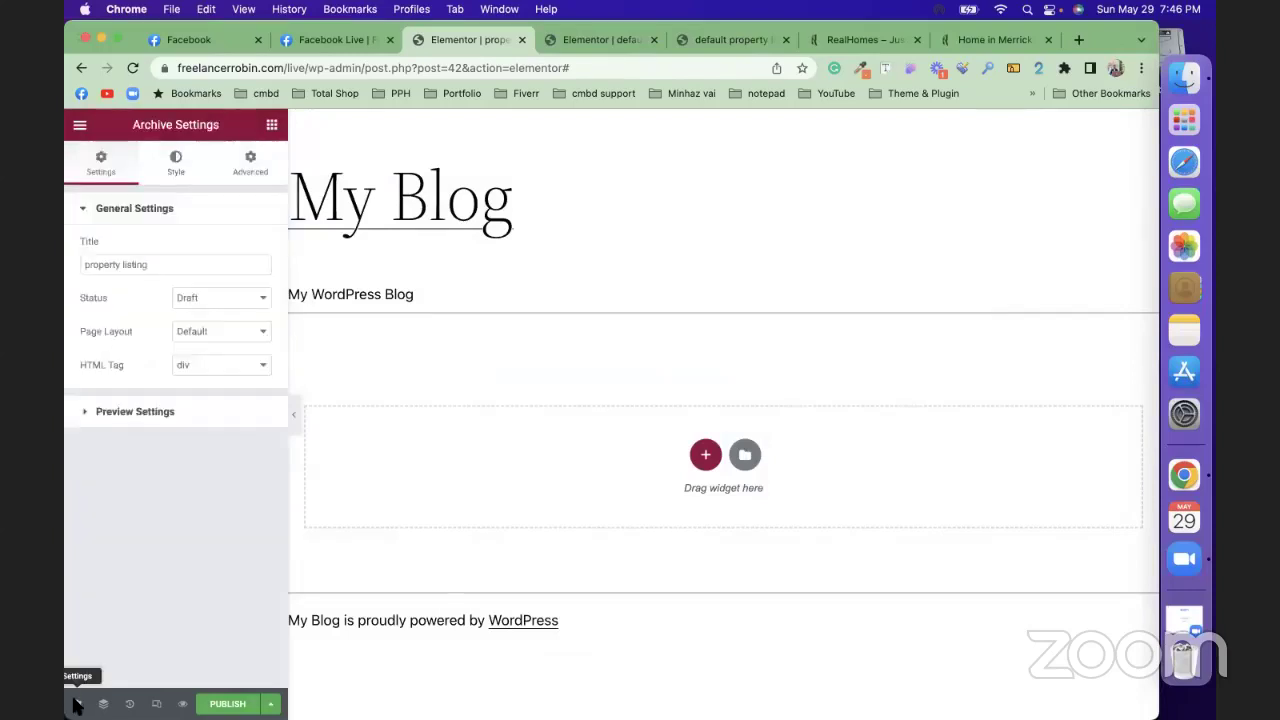
{"action": "left_click", "coordinate": [226, 330]}
{"action": "left_click", "coordinate": [230, 349]}
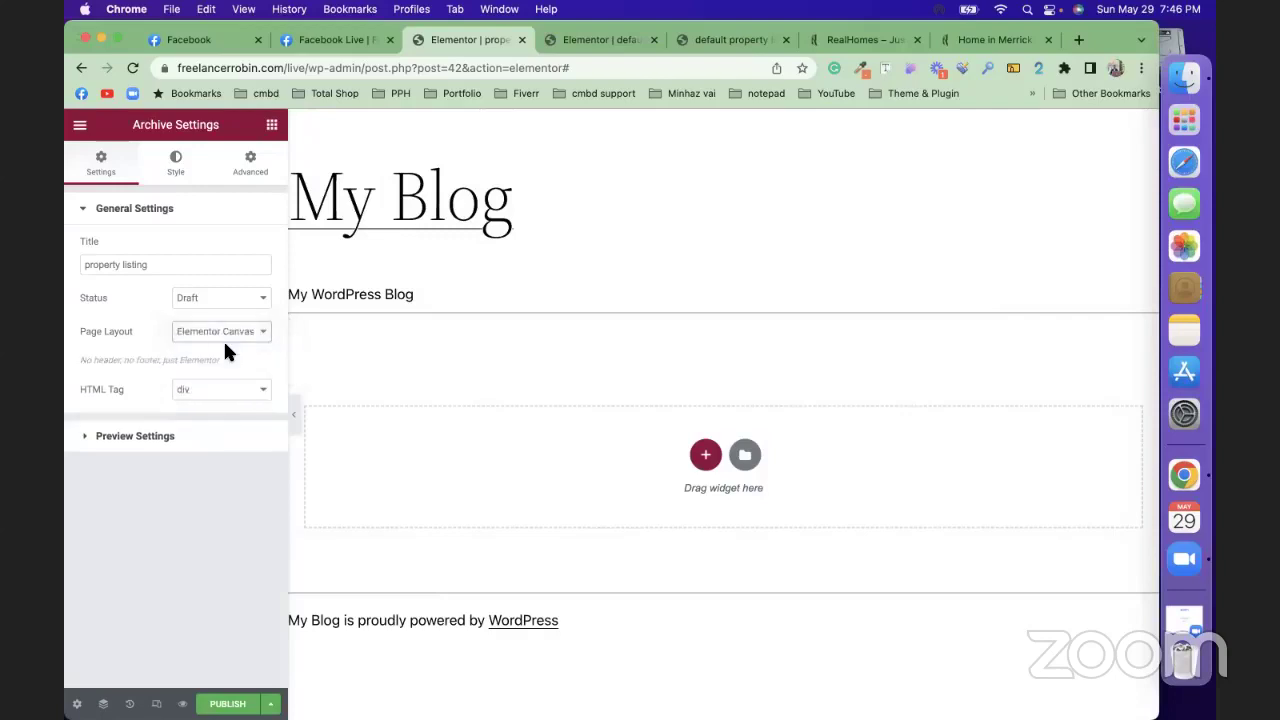
{"action": "left_click", "coordinate": [170, 437]}
{"action": "left_click", "coordinate": [176, 305]}
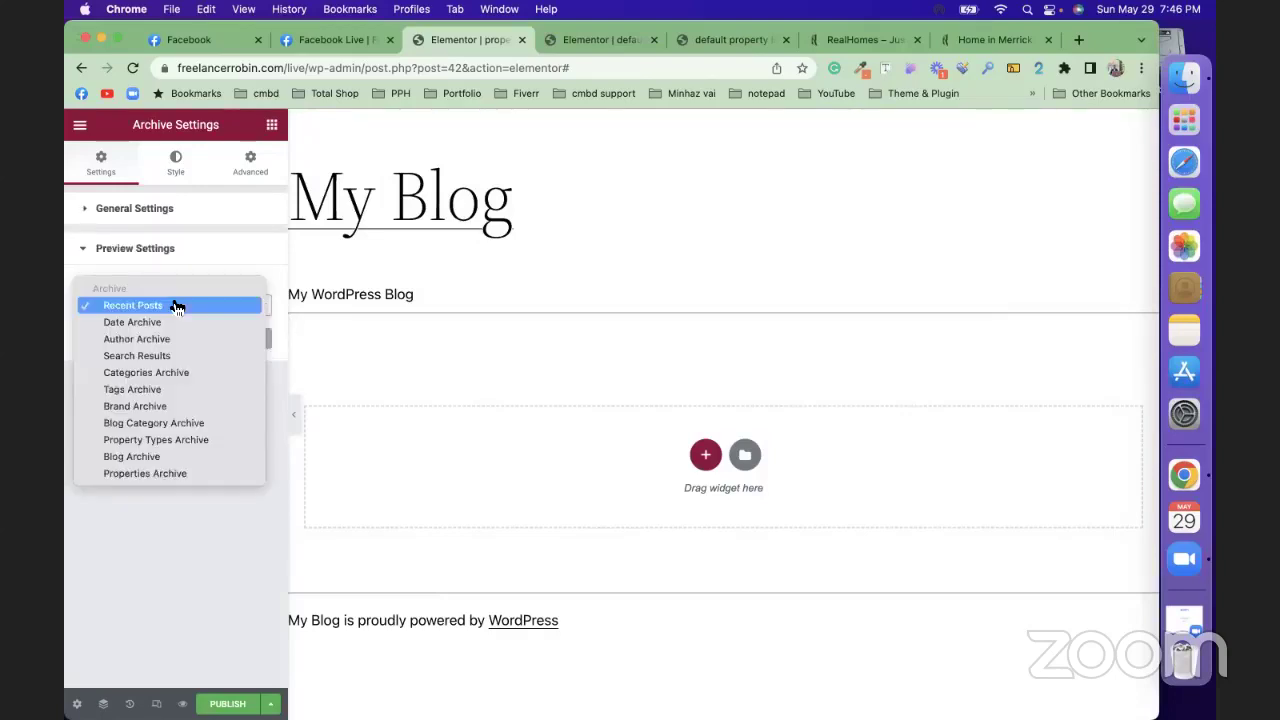
{"action": "left_click", "coordinate": [176, 474]}
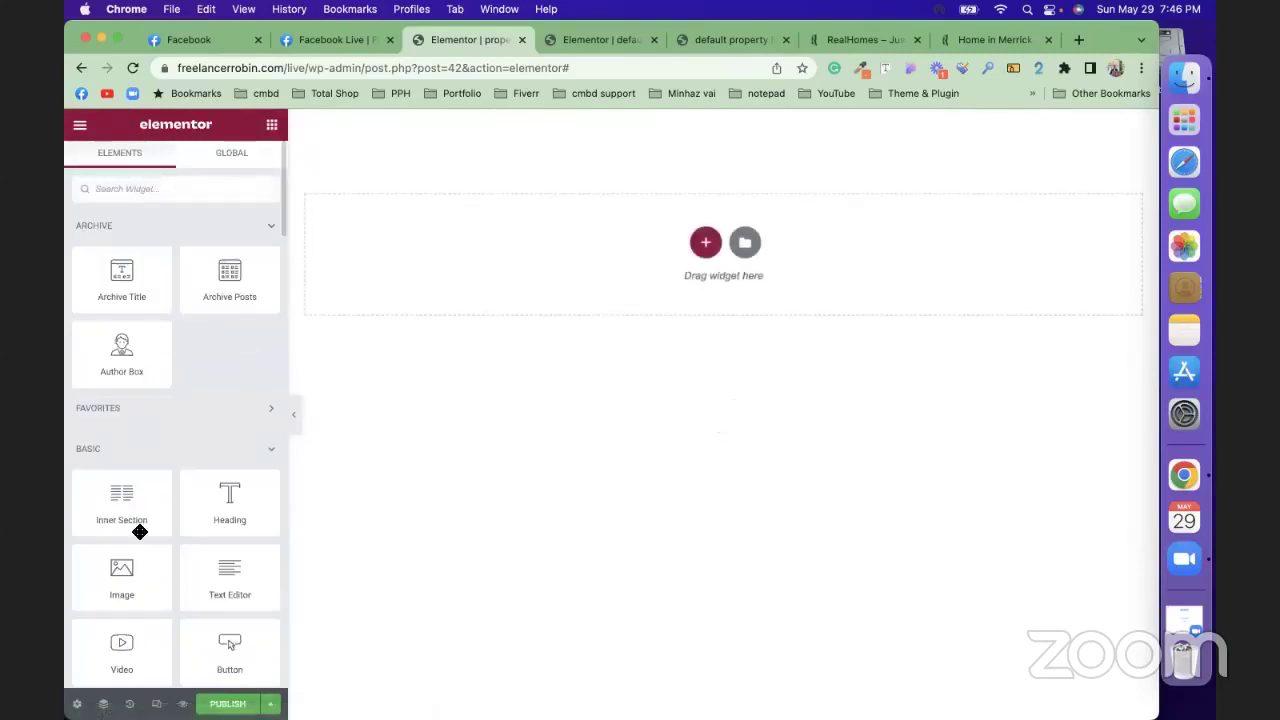
Step: Reopen the archive's preview settings and check the available dynamic content sources
{"action": "left_click", "coordinate": [76, 704]}
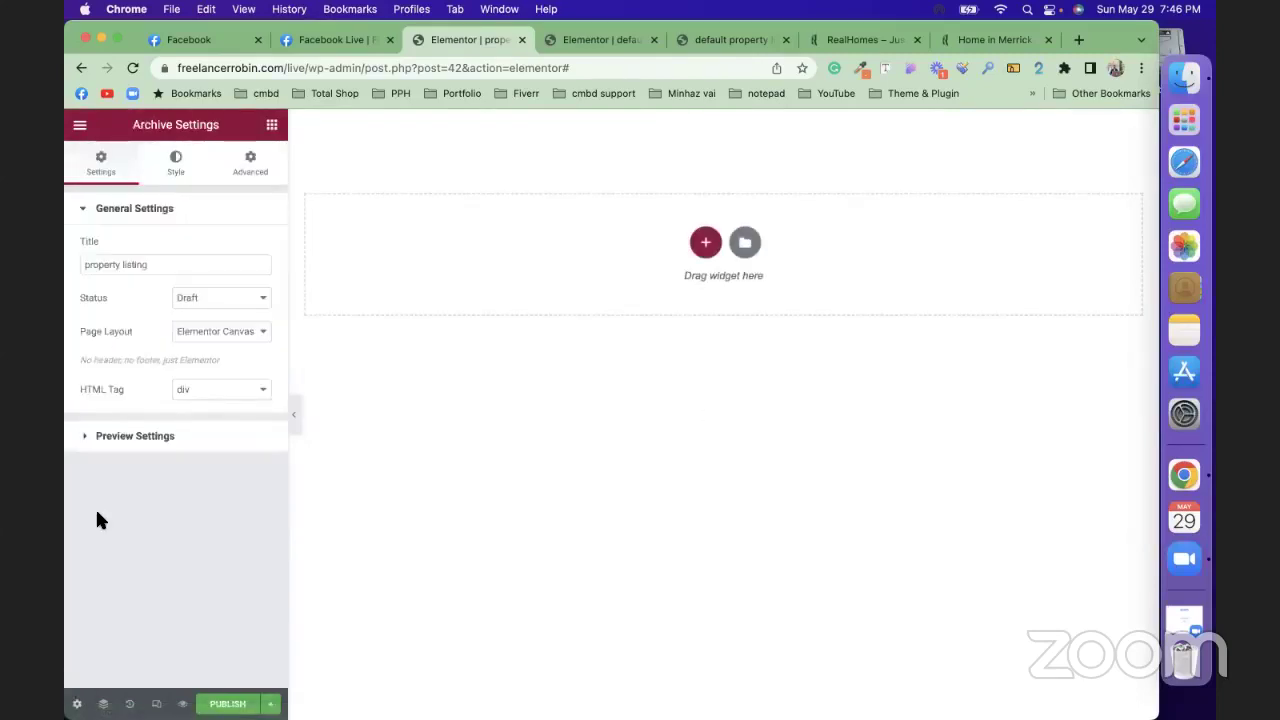
{"action": "left_click", "coordinate": [110, 436]}
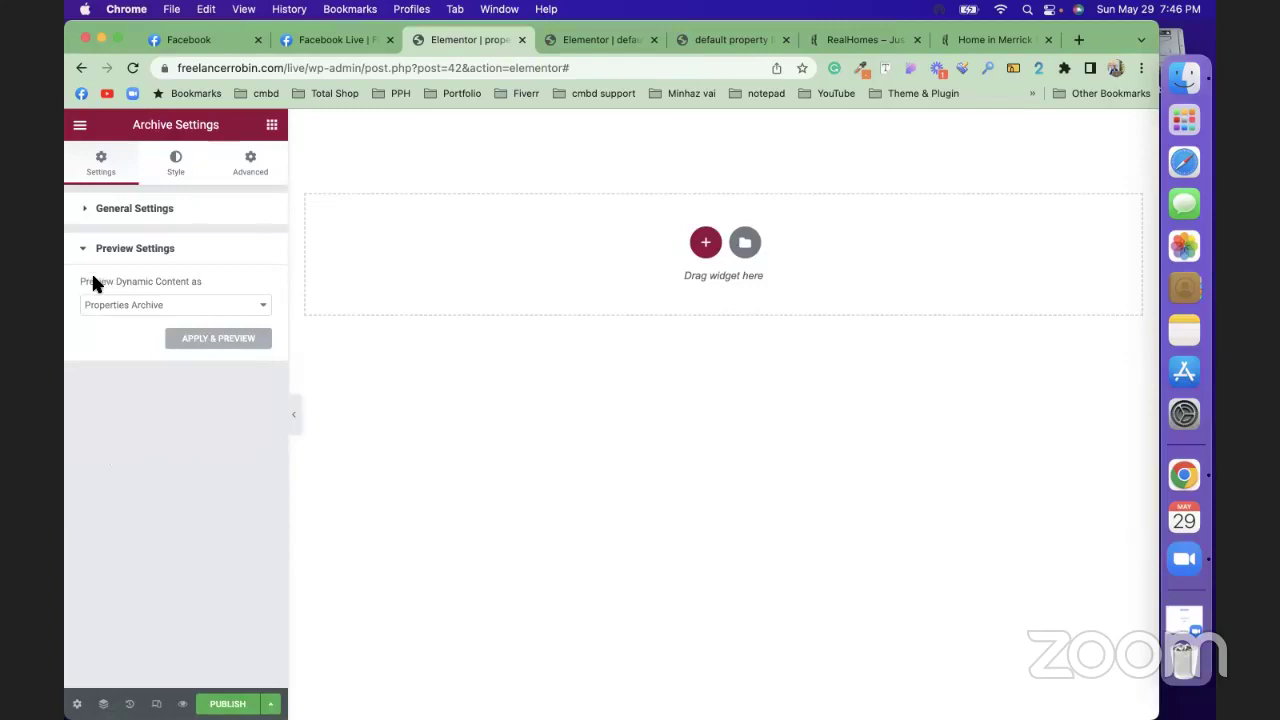
{"action": "left_click", "coordinate": [210, 296]}
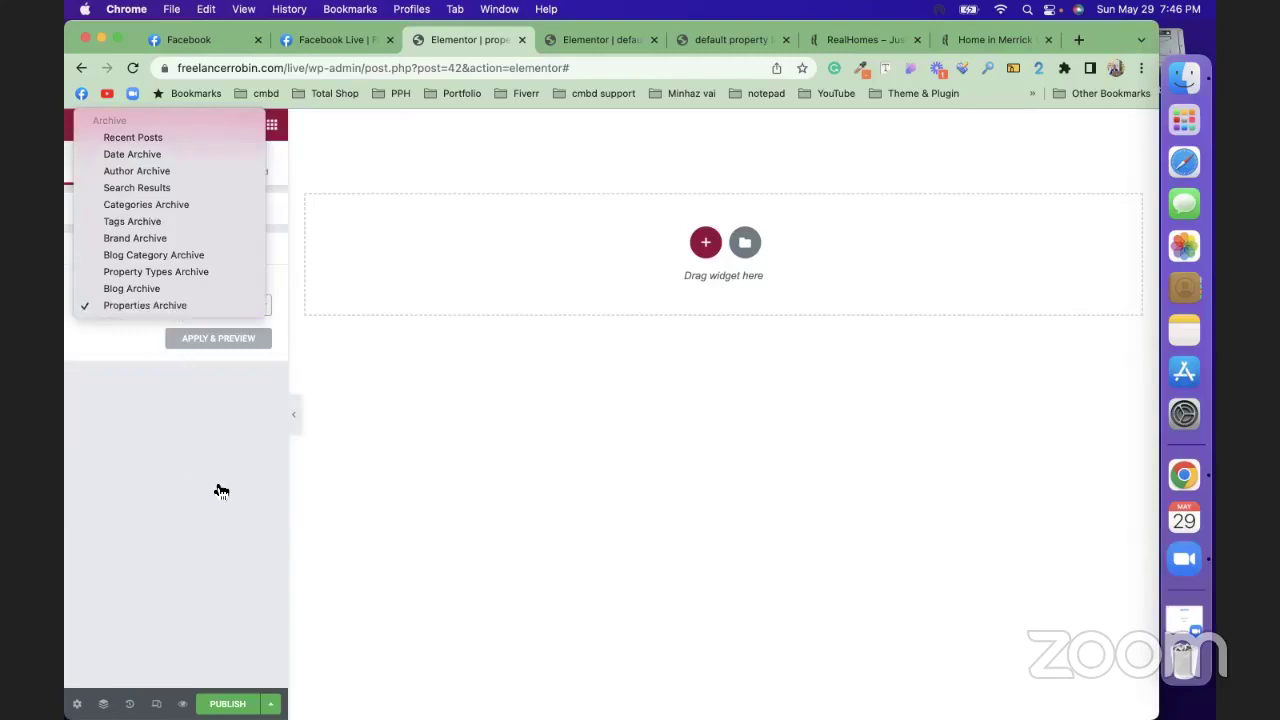
{"action": "left_click", "coordinate": [705, 242]}
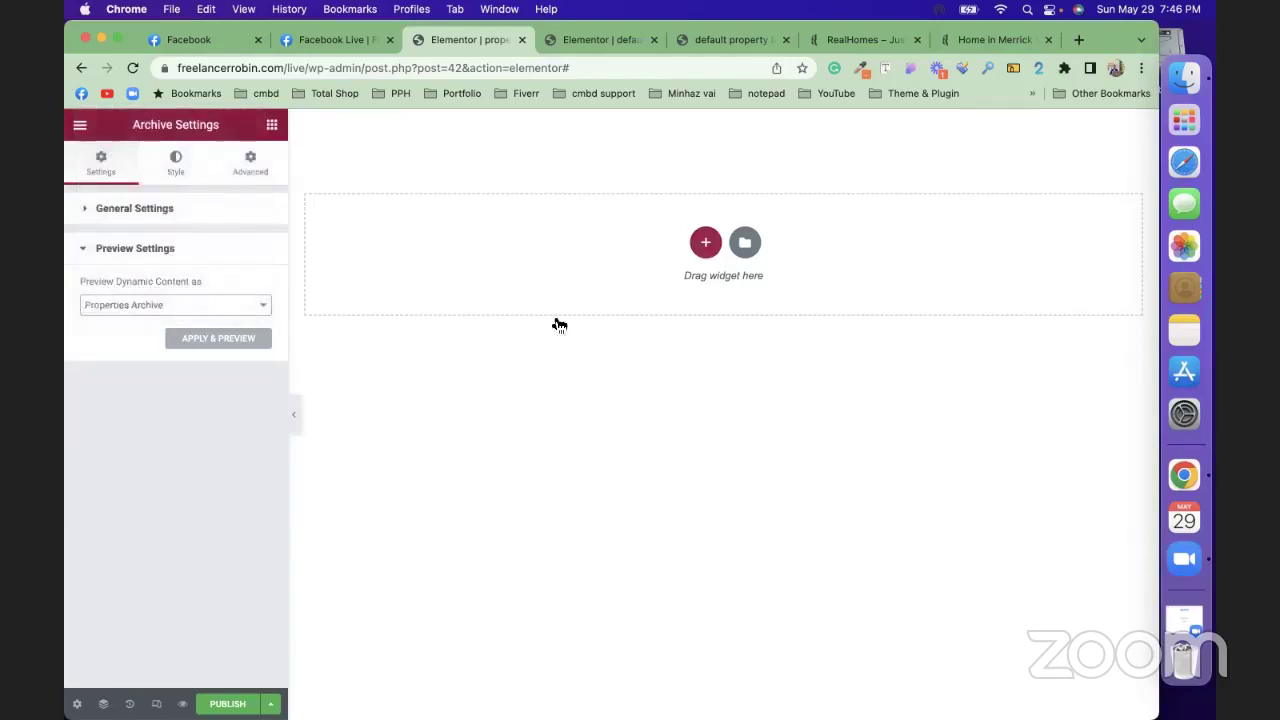
Step: Add a single-column section to the archive template, unlink its margin values and set the top margin to 50 px
{"action": "left_click", "coordinate": [505, 286]}
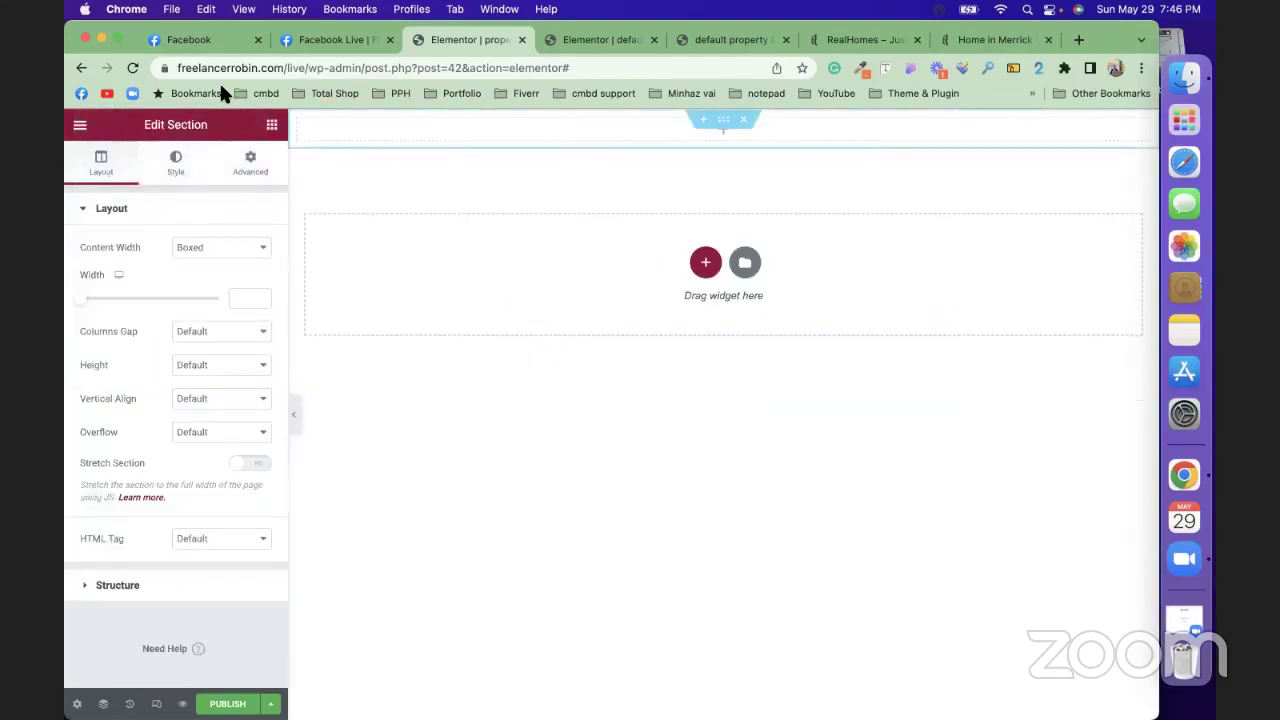
{"action": "left_click", "coordinate": [270, 168]}
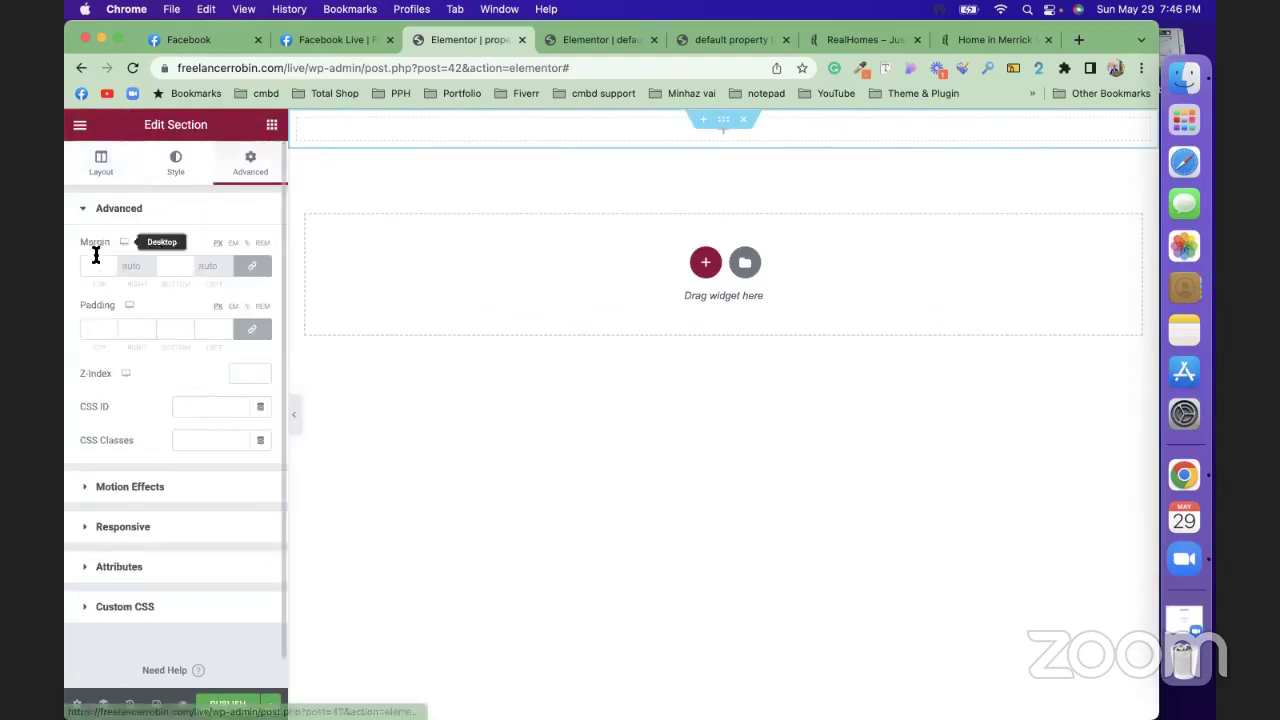
{"action": "left_click", "coordinate": [266, 272]}
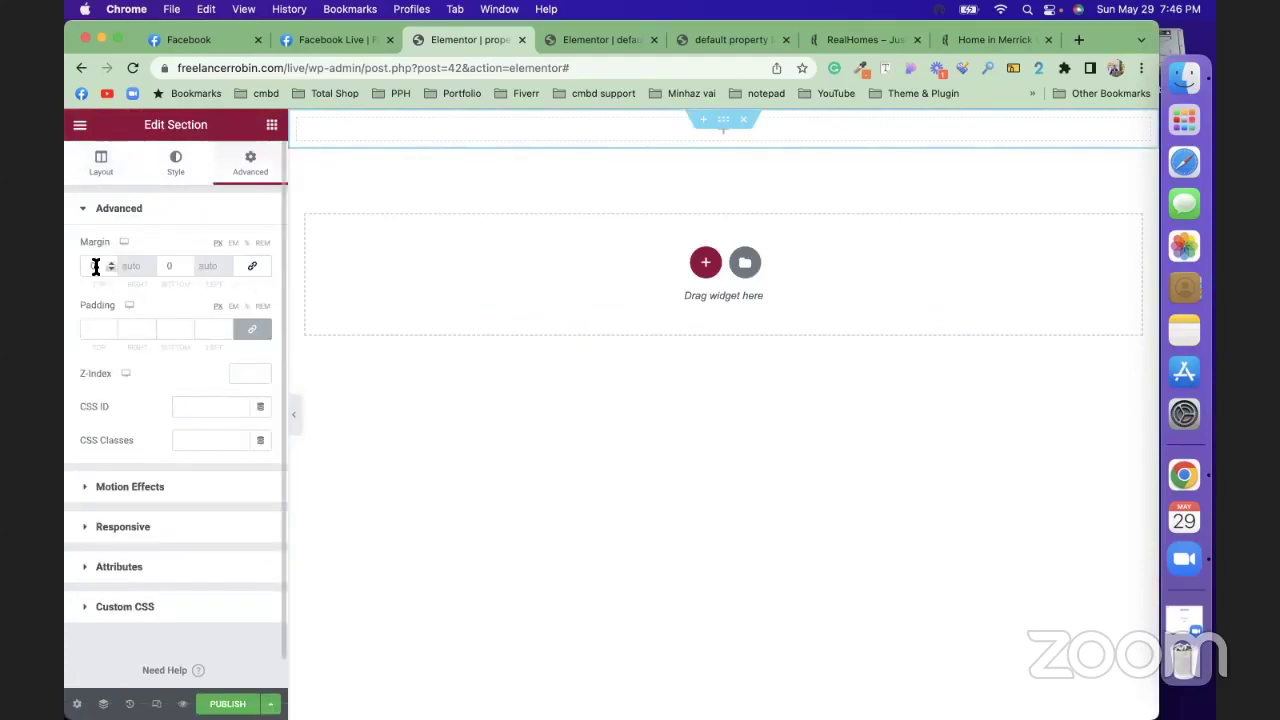
{"action": "left_click", "coordinate": [95, 266]}
{"action": "type", "text": "50"}
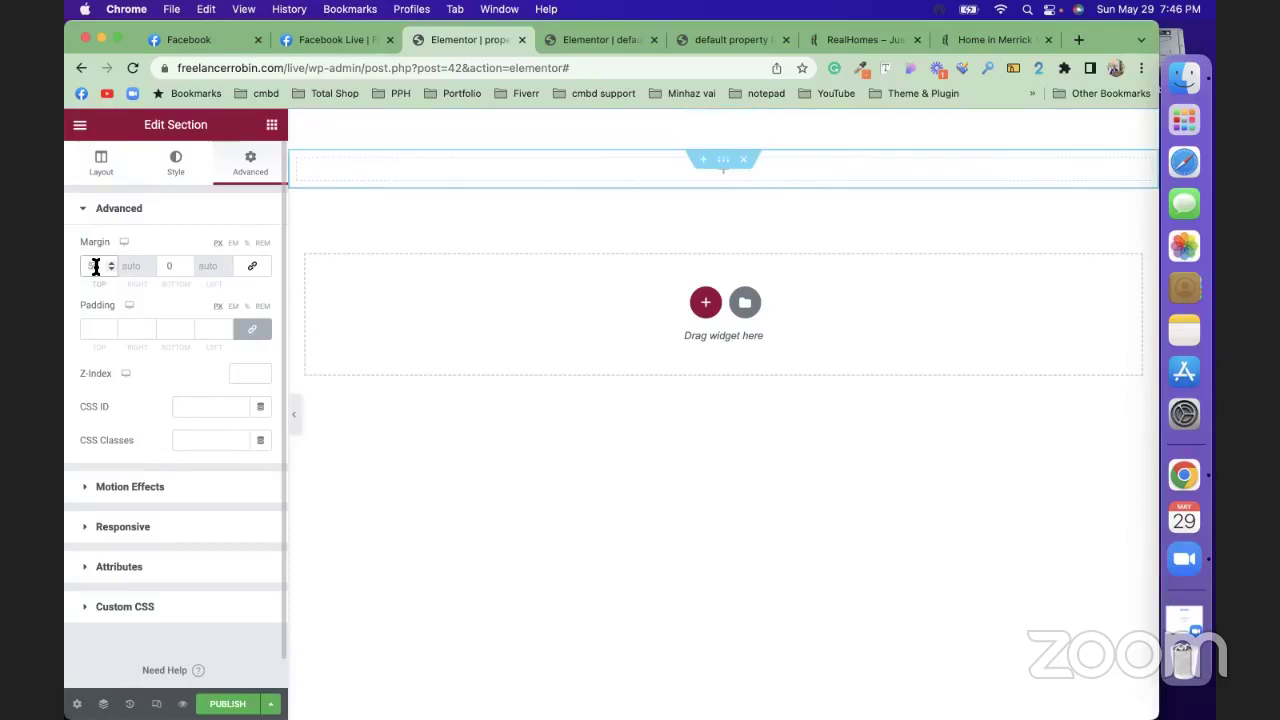
Step: Look for the Listing Grid widget by searching for "list", and collapse the widget categories above the listing elements
{"action": "left_click", "coordinate": [272, 127]}
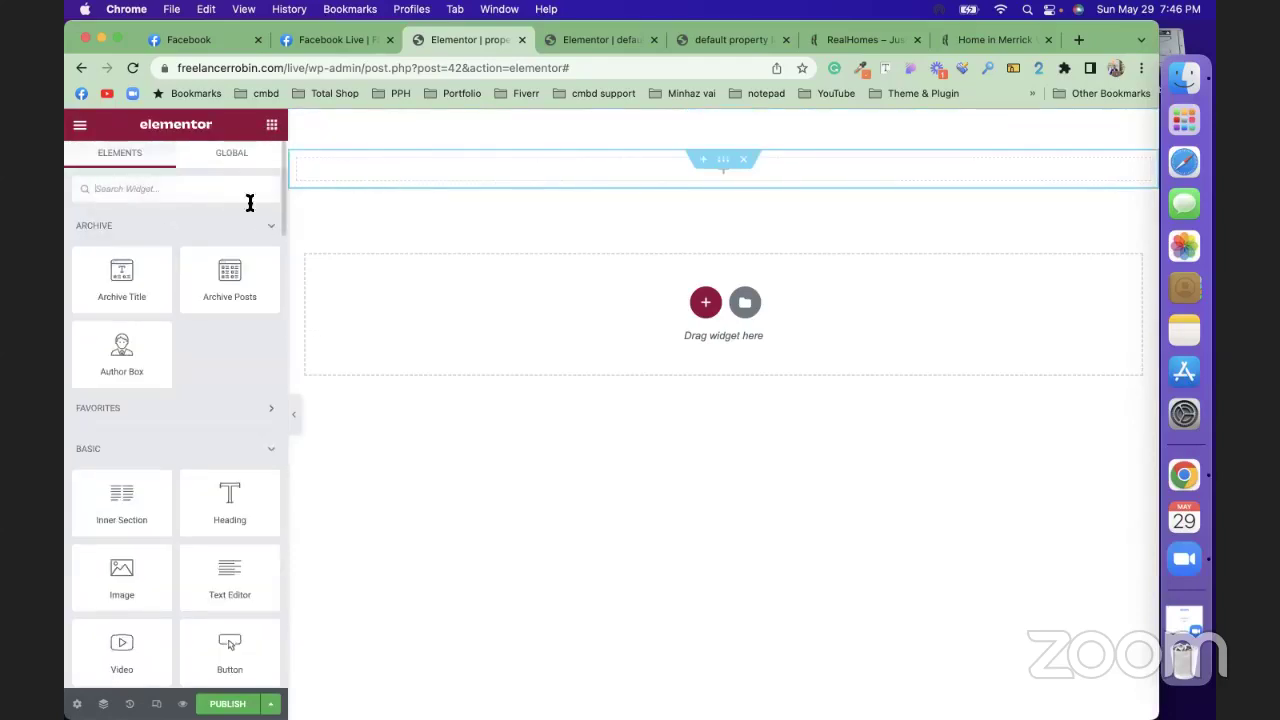
{"action": "type", "text": "list"}
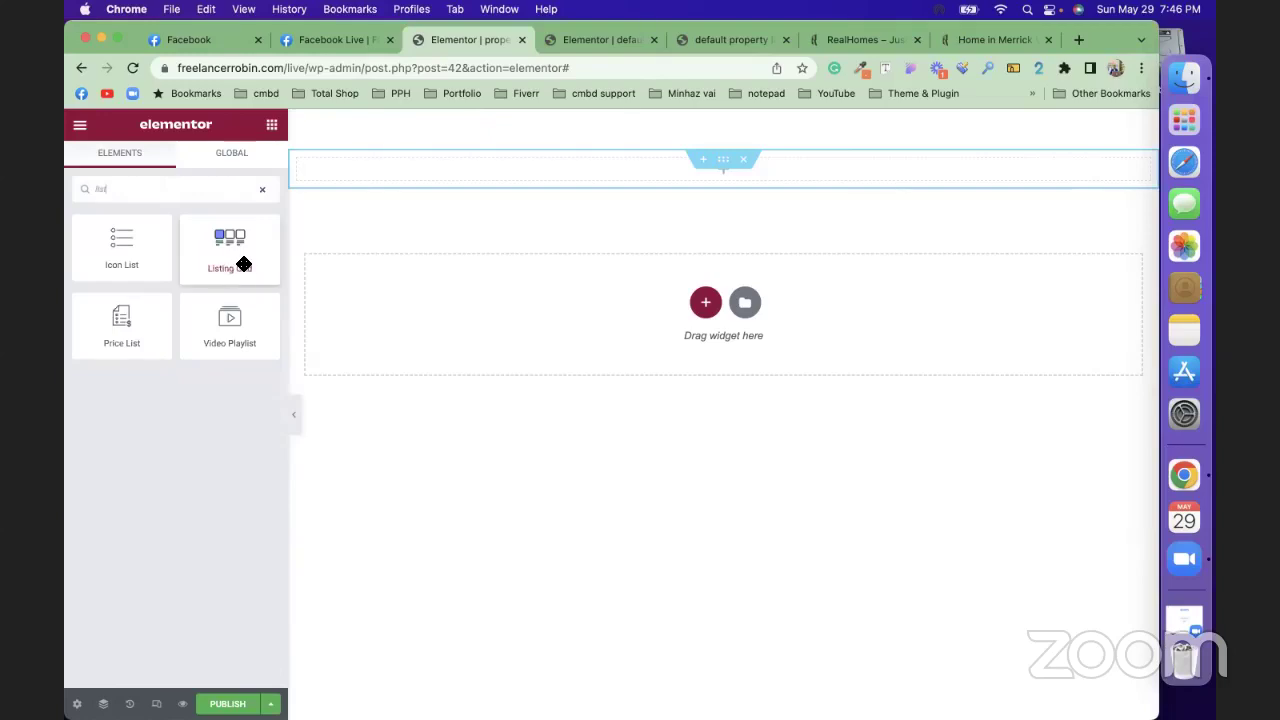
{"action": "left_click", "coordinate": [262, 189]}
{"action": "left_click", "coordinate": [258, 230]}
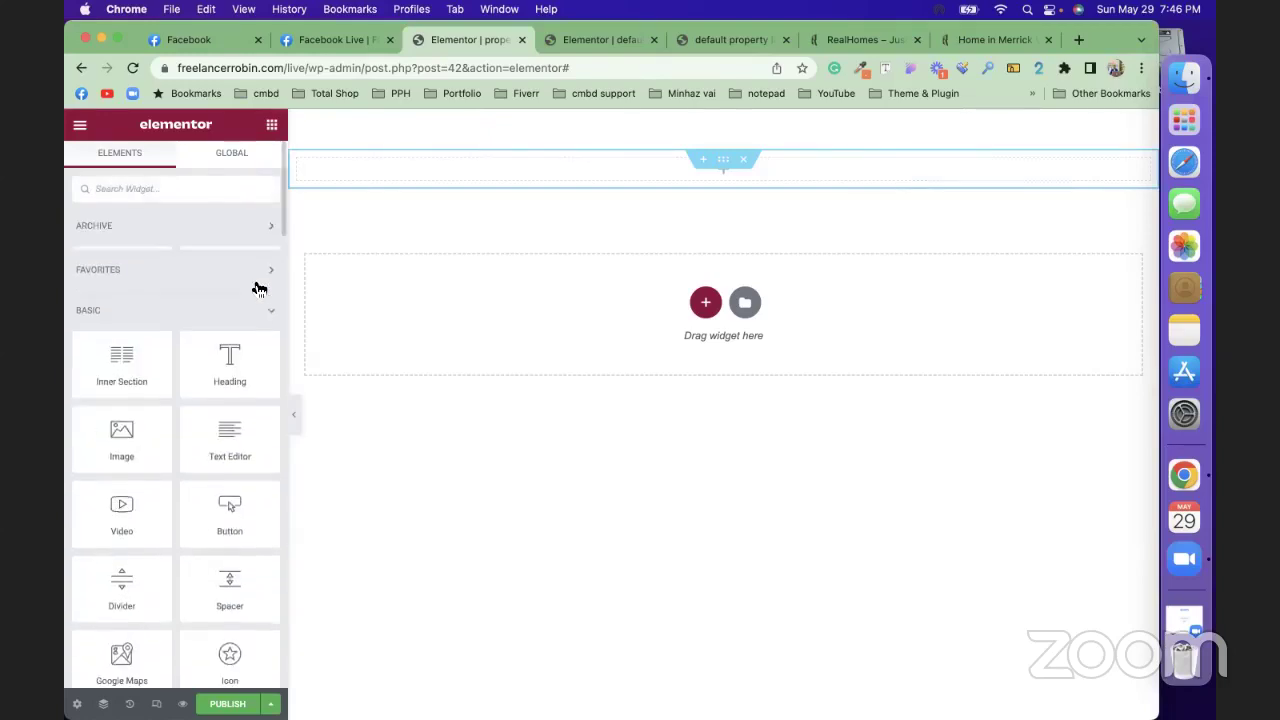
{"action": "left_click", "coordinate": [258, 307]}
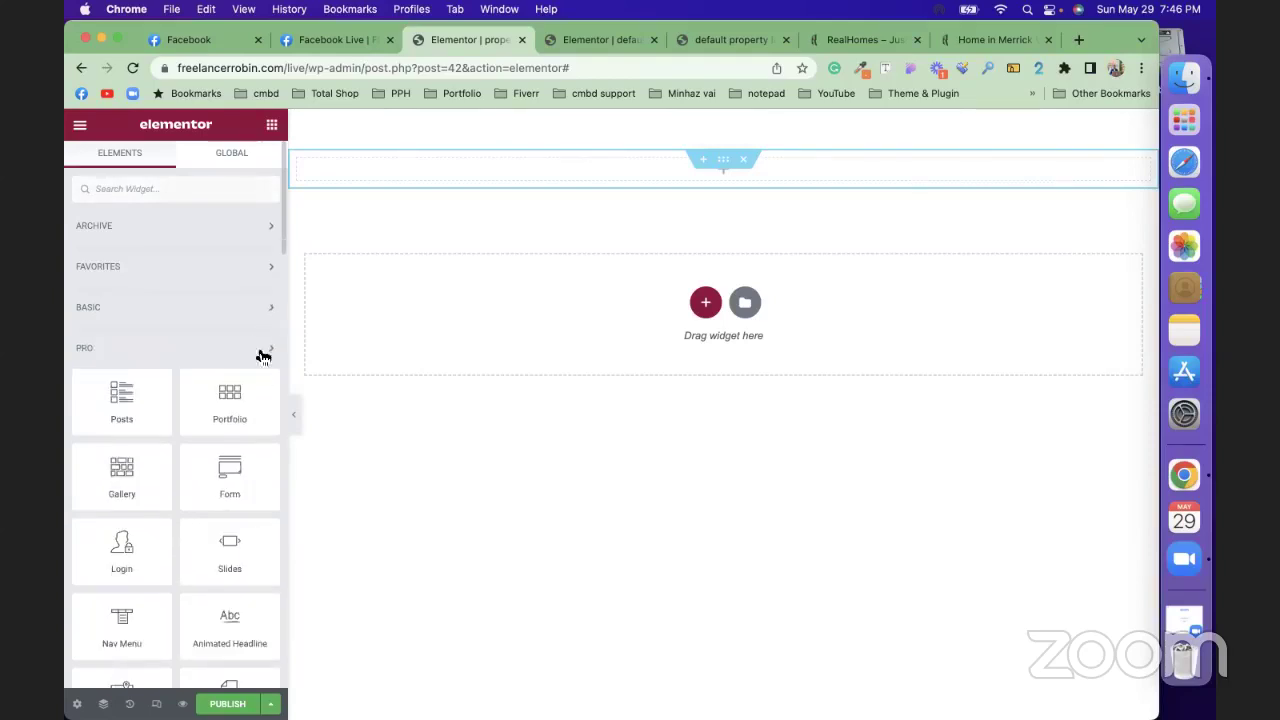
{"action": "left_click", "coordinate": [262, 348]}
{"action": "left_click", "coordinate": [248, 400]}
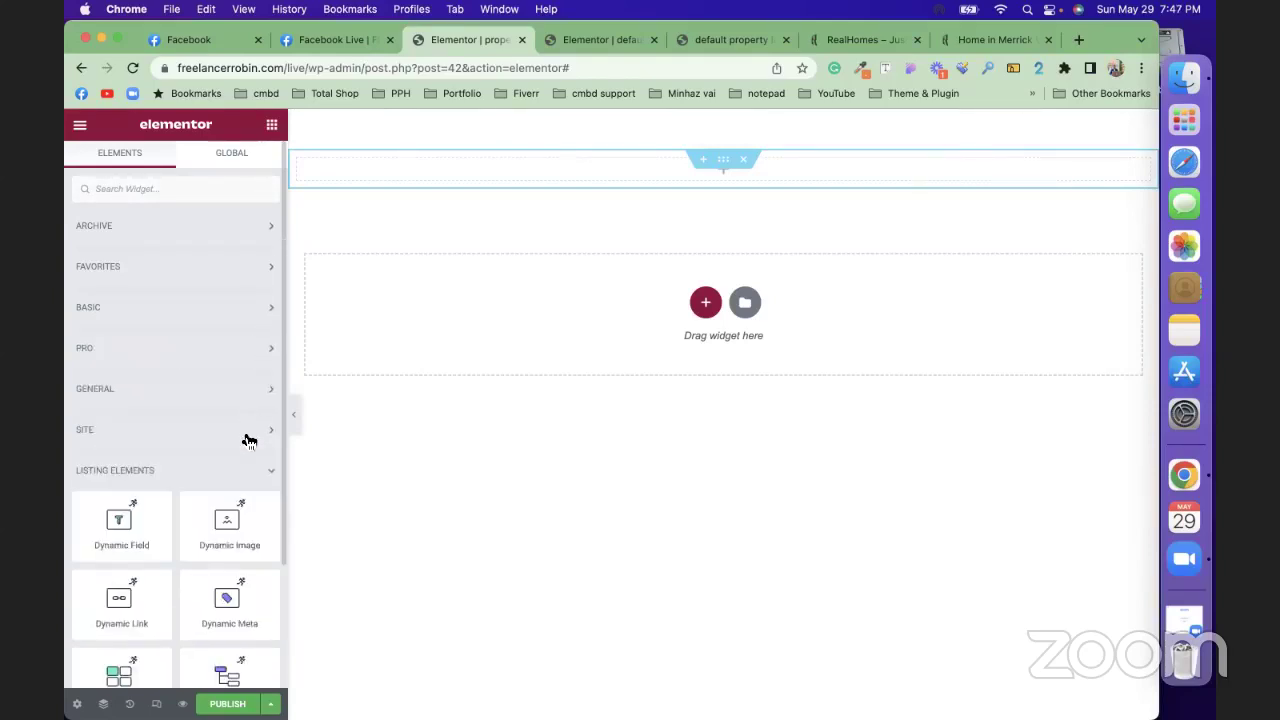
{"action": "scroll", "coordinate": [245, 436], "scroll_direction": "down", "scroll_amount": 1}
{"action": "scroll", "coordinate": [245, 436], "scroll_direction": "down", "scroll_amount": 2}
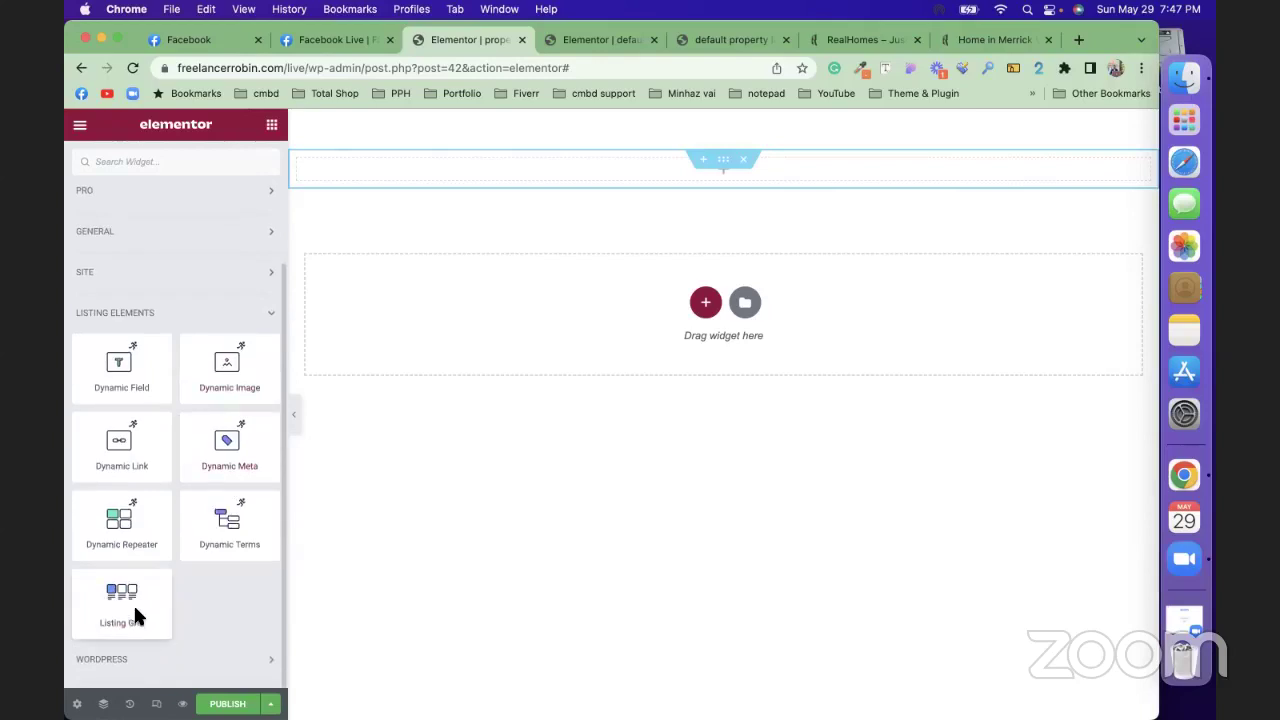
{"action": "left_click_drag", "start_coordinate": [136, 612], "coordinate": [223, 378]}
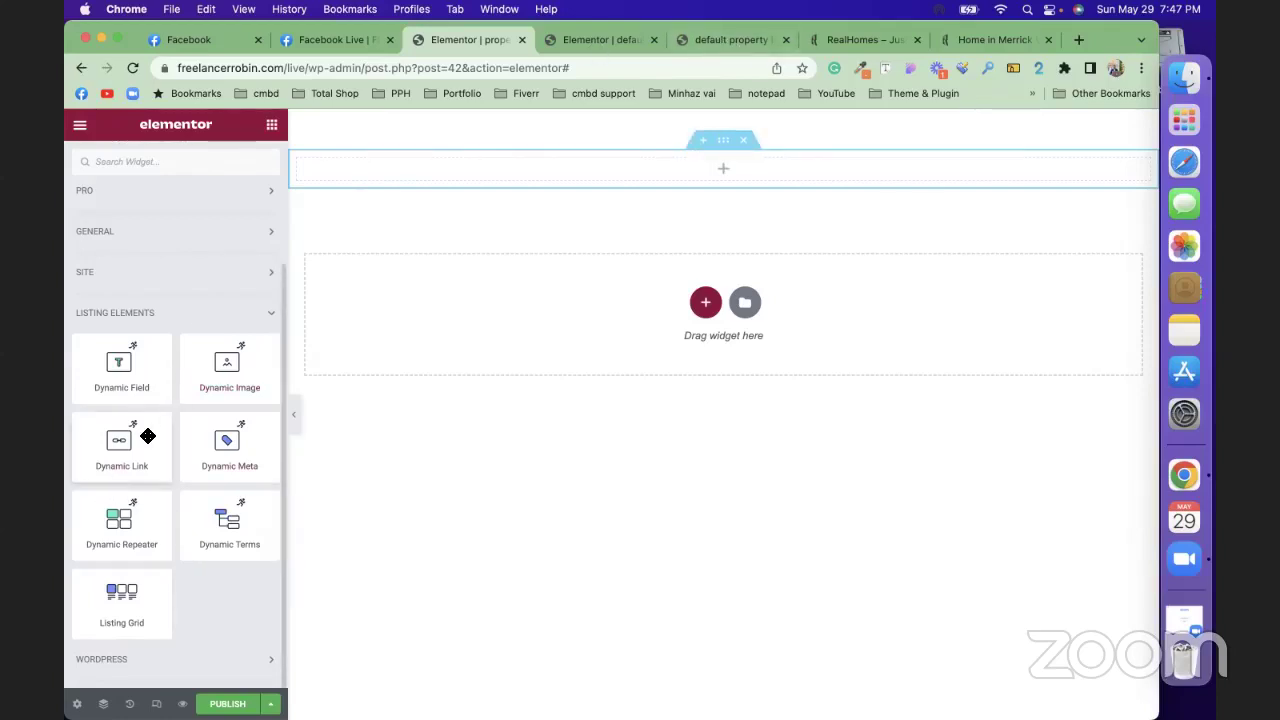
Step: Switch to the default property listing's editor and add a Dynamic Link widget below the price on the card
{"action": "left_click", "coordinate": [735, 40]}
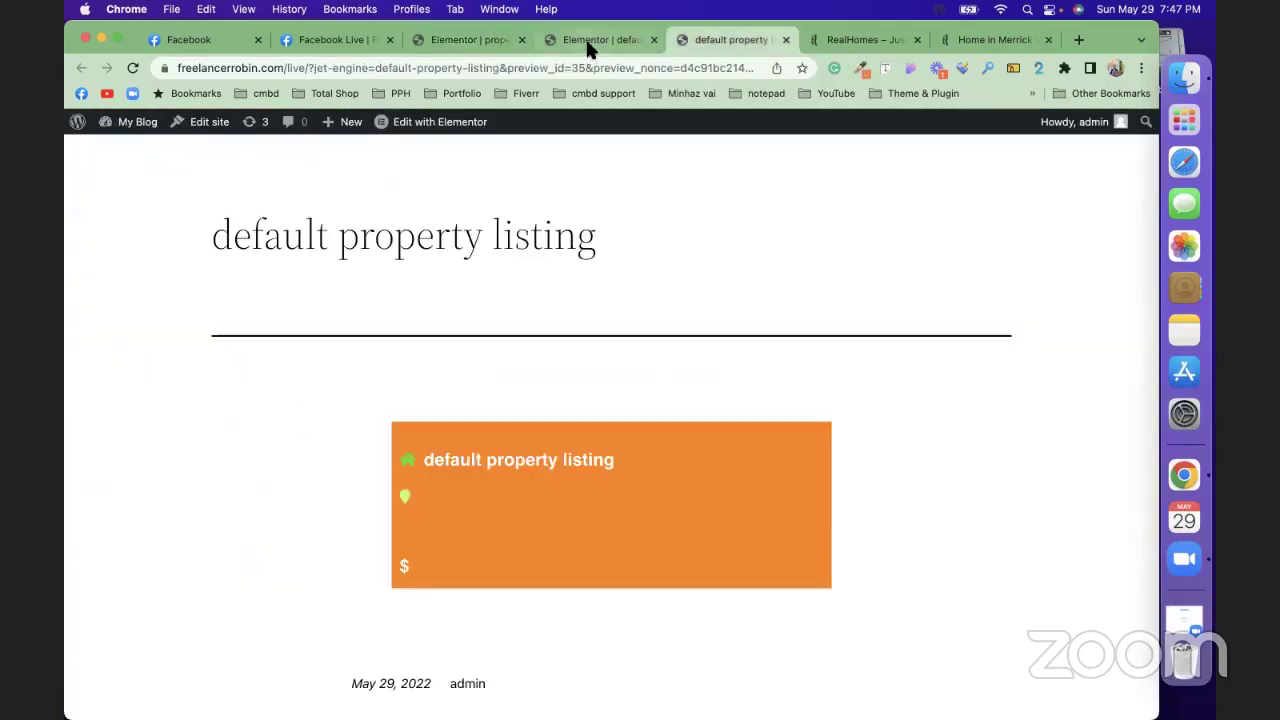
{"action": "left_click", "coordinate": [600, 40]}
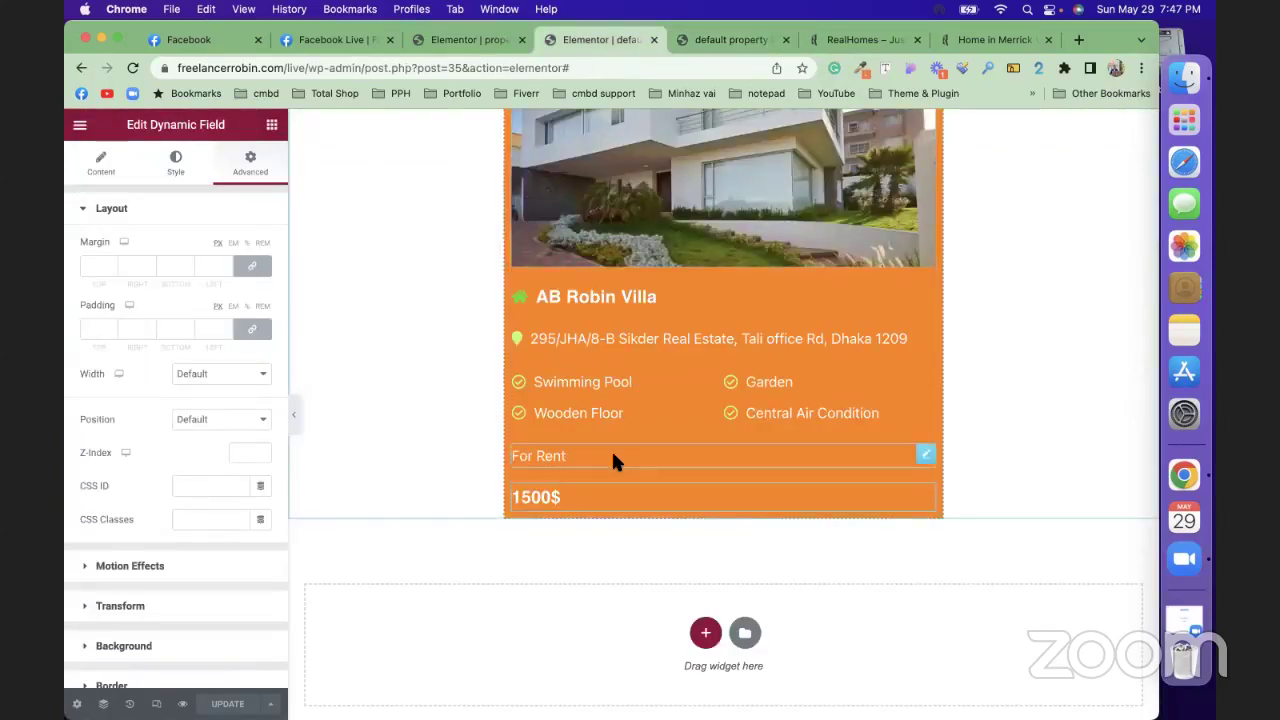
{"action": "scroll", "coordinate": [600, 315], "scroll_direction": "up", "scroll_amount": 2}
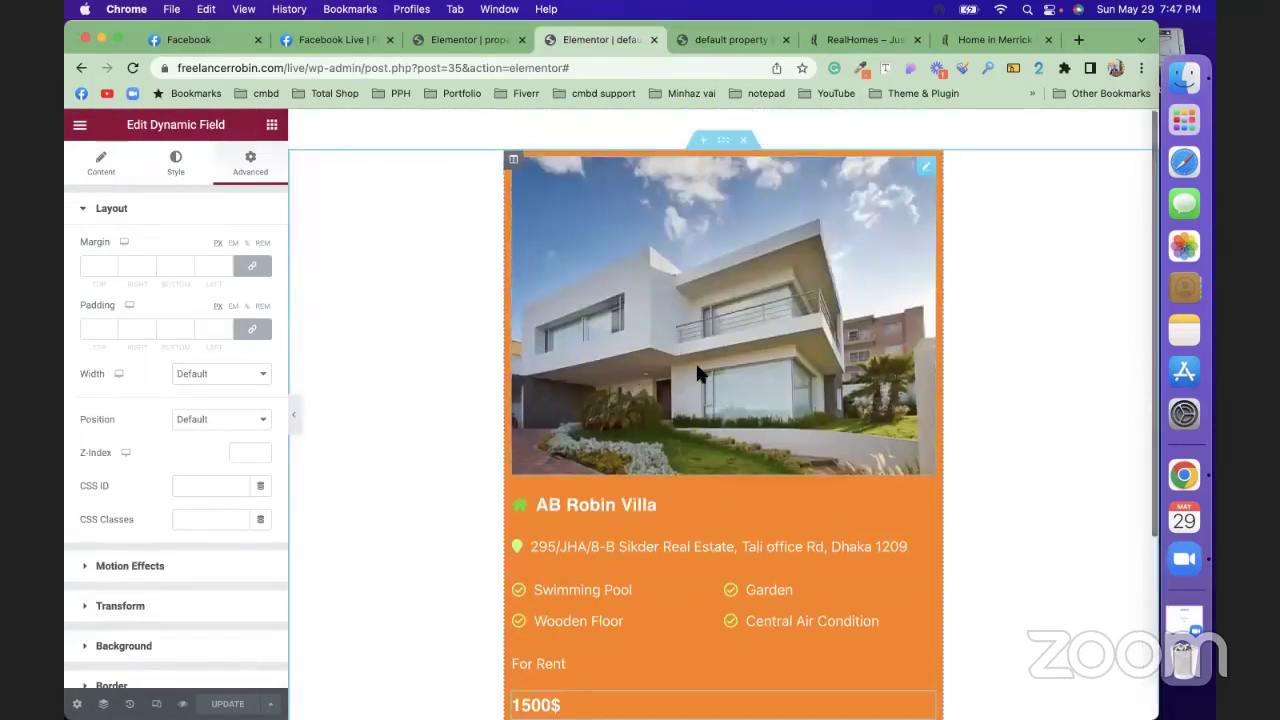
{"action": "scroll", "coordinate": [695, 365], "scroll_direction": "down", "scroll_amount": 1}
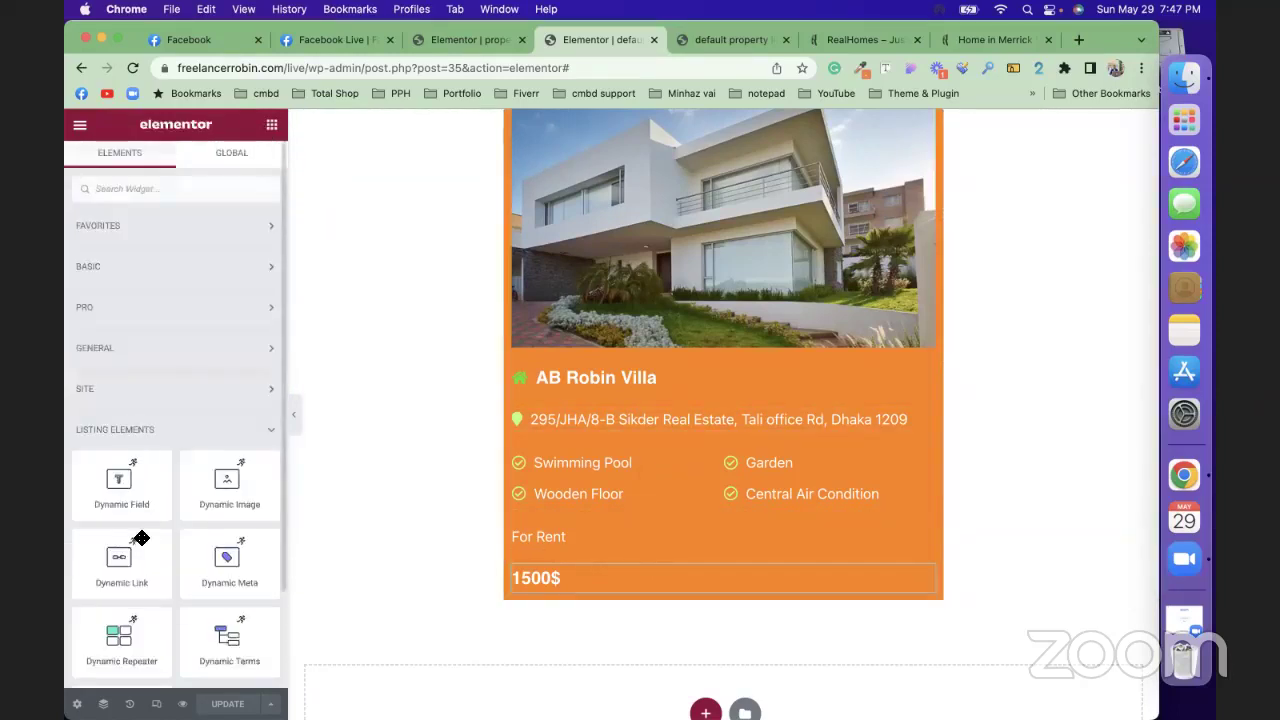
{"action": "left_click_drag", "start_coordinate": [122, 560], "coordinate": [590, 580]}
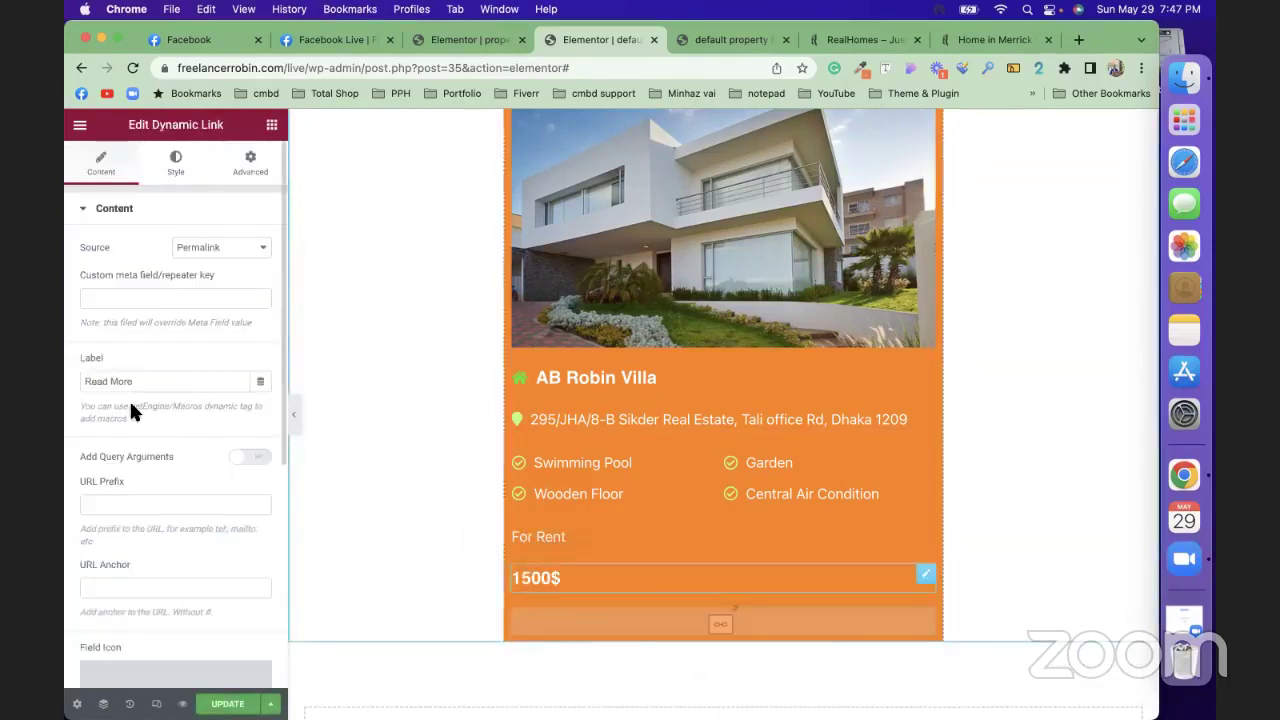
Step: Set the dynamic link's label to "View Properties"
{"action": "scroll", "coordinate": [132, 457], "scroll_direction": "down", "scroll_amount": 3}
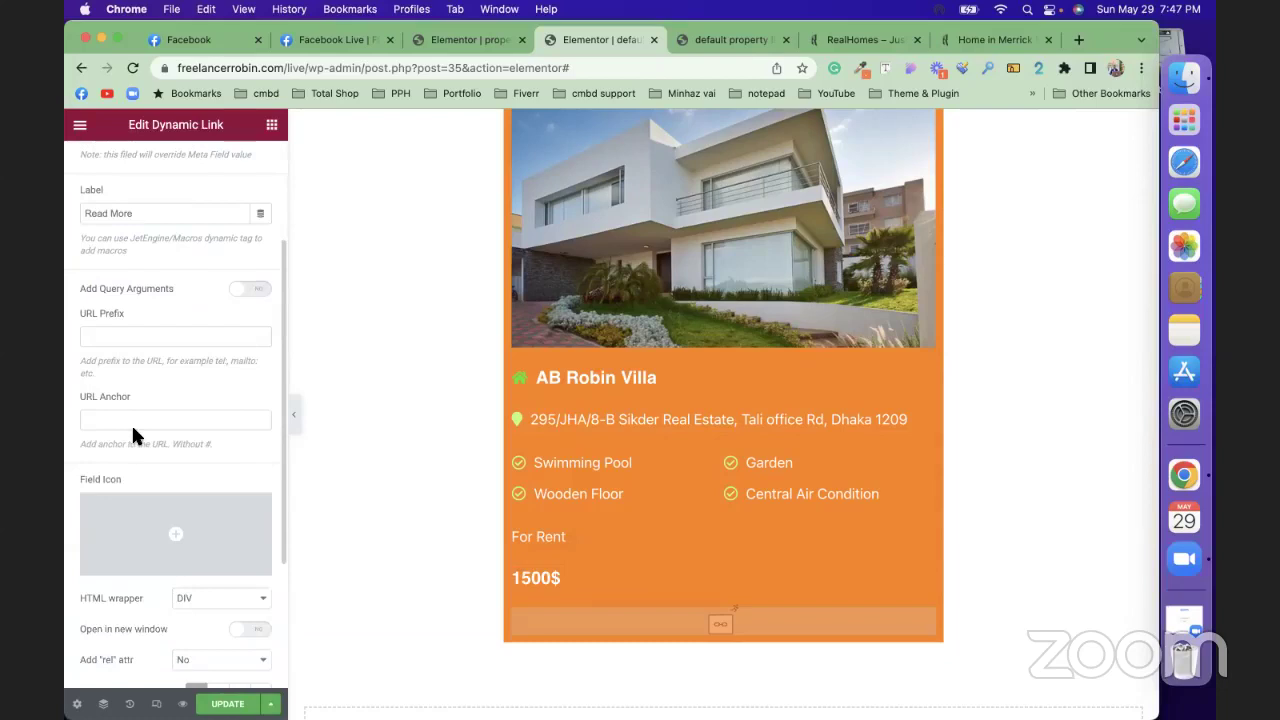
{"action": "triple_click", "coordinate": [136, 213]}
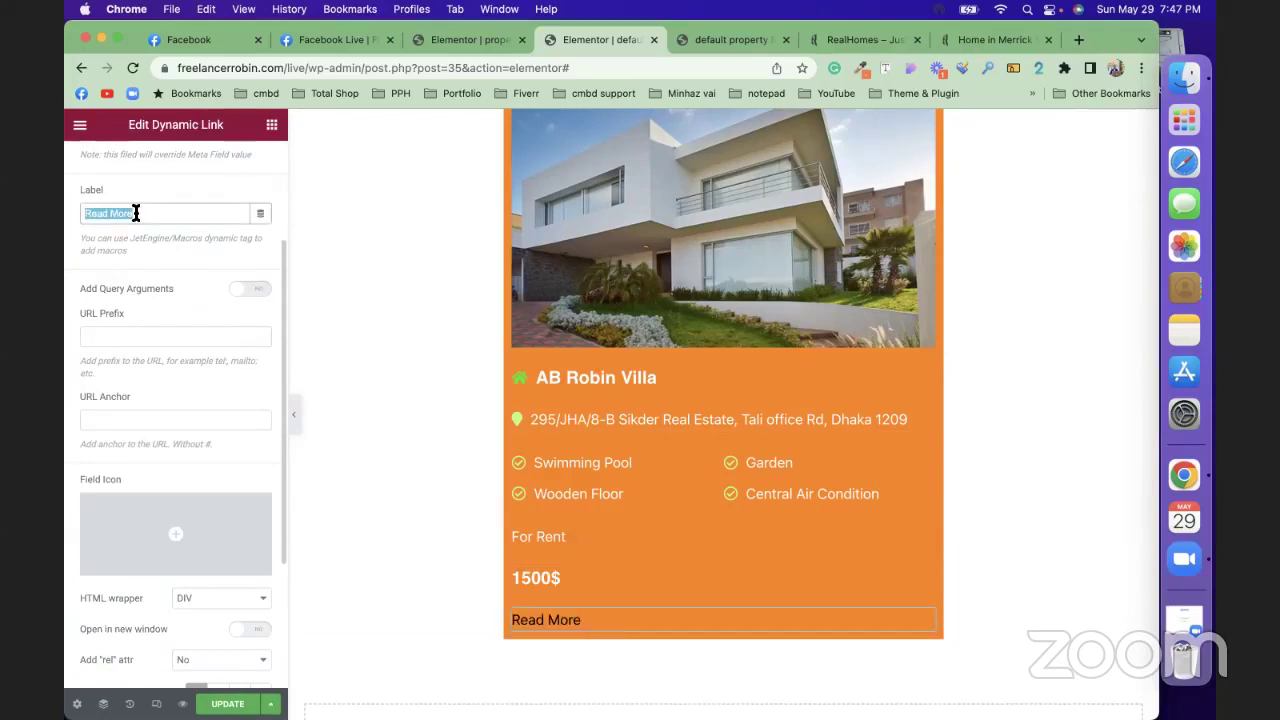
{"action": "type", "text": "V"}
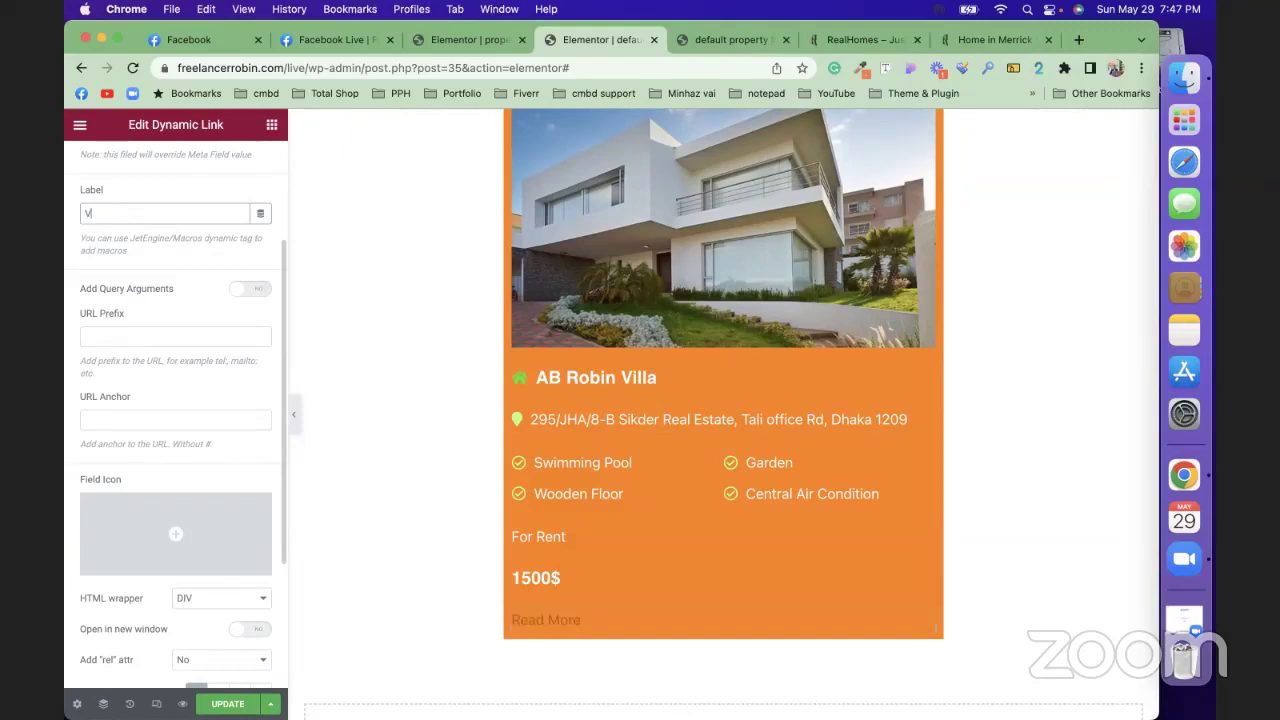
{"action": "type", "text": "iew Properties"}
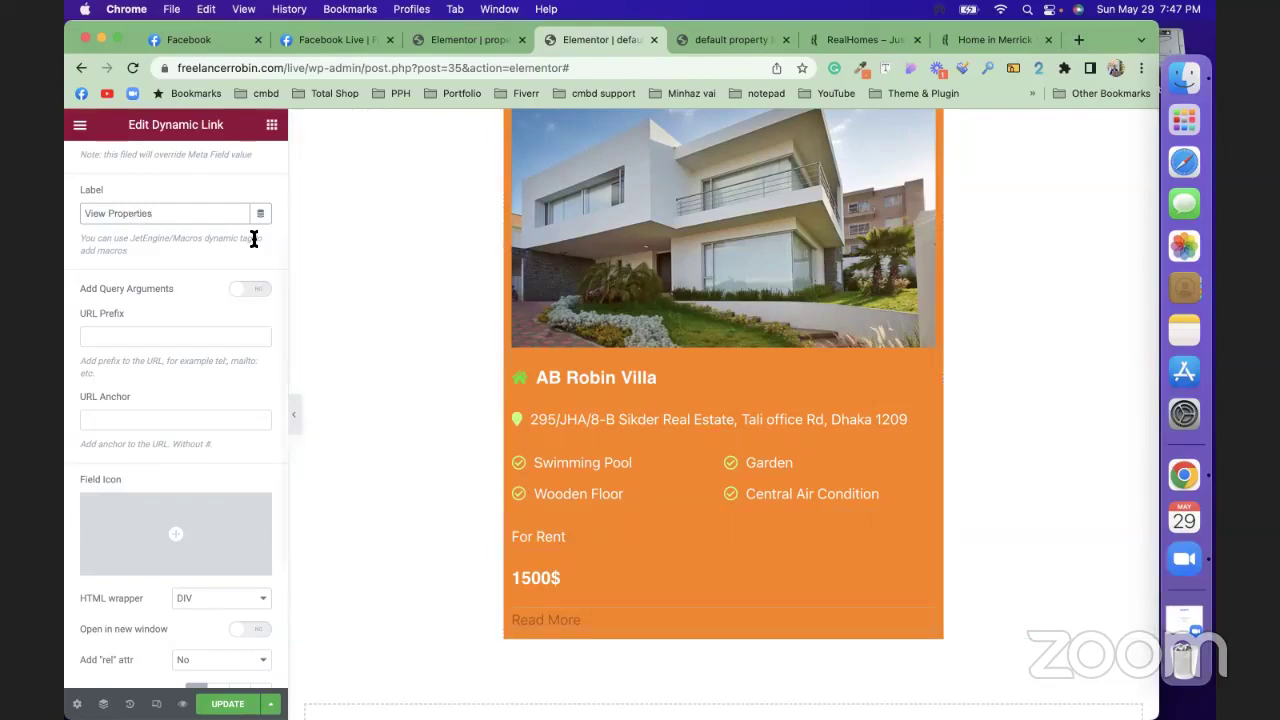
{"action": "scroll", "coordinate": [123, 356], "scroll_direction": "up", "scroll_amount": 4}
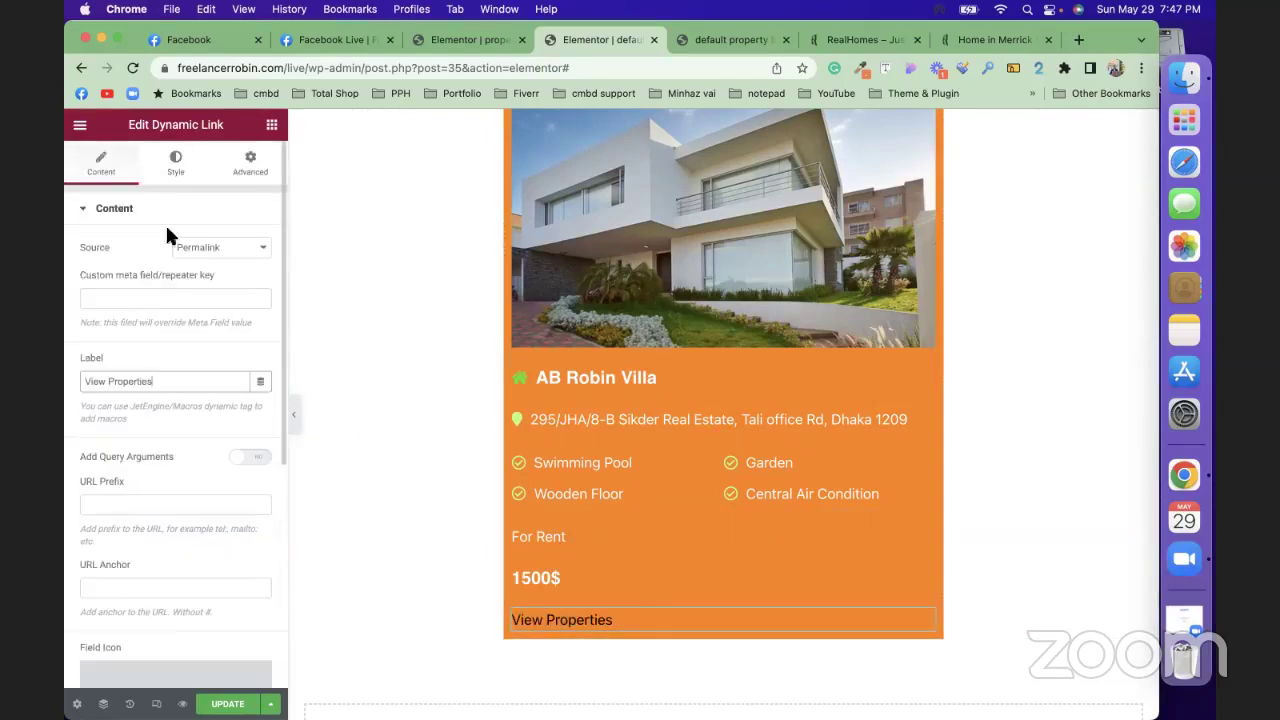
Step: Set the normal text color of the View Properties link to bright green, #65FF00
{"action": "left_click", "coordinate": [175, 163]}
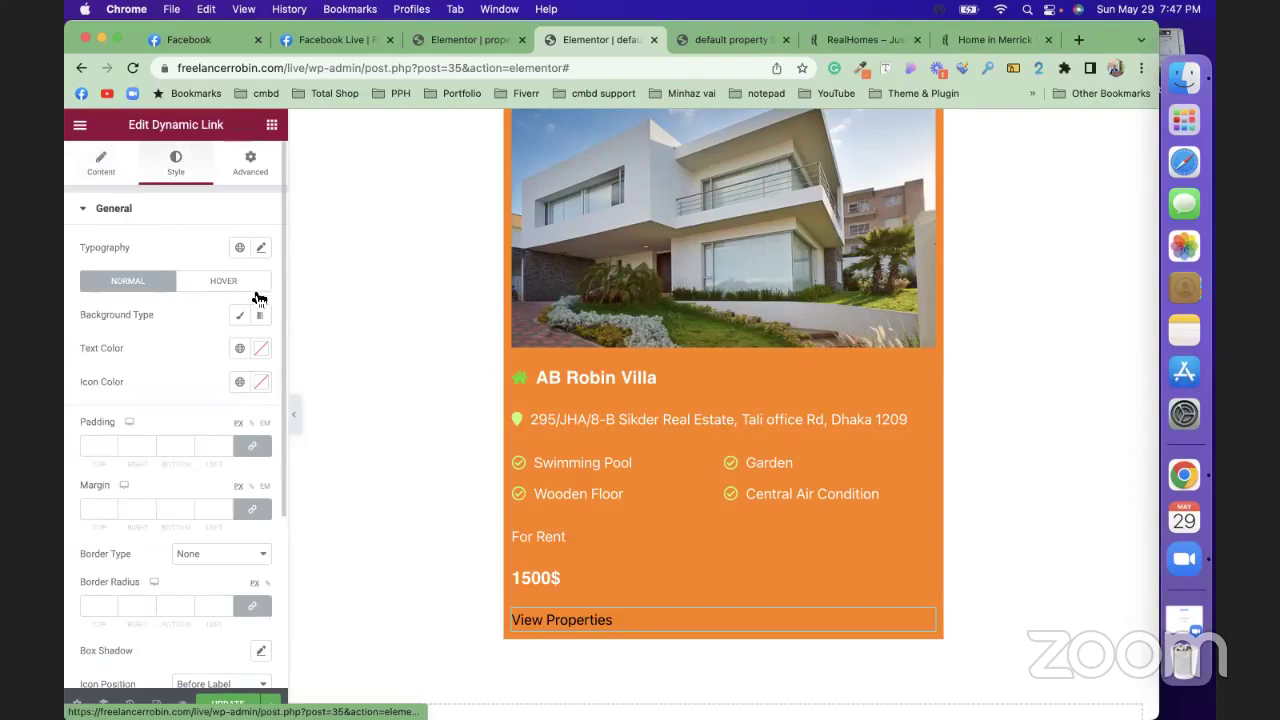
{"action": "left_click", "coordinate": [260, 348]}
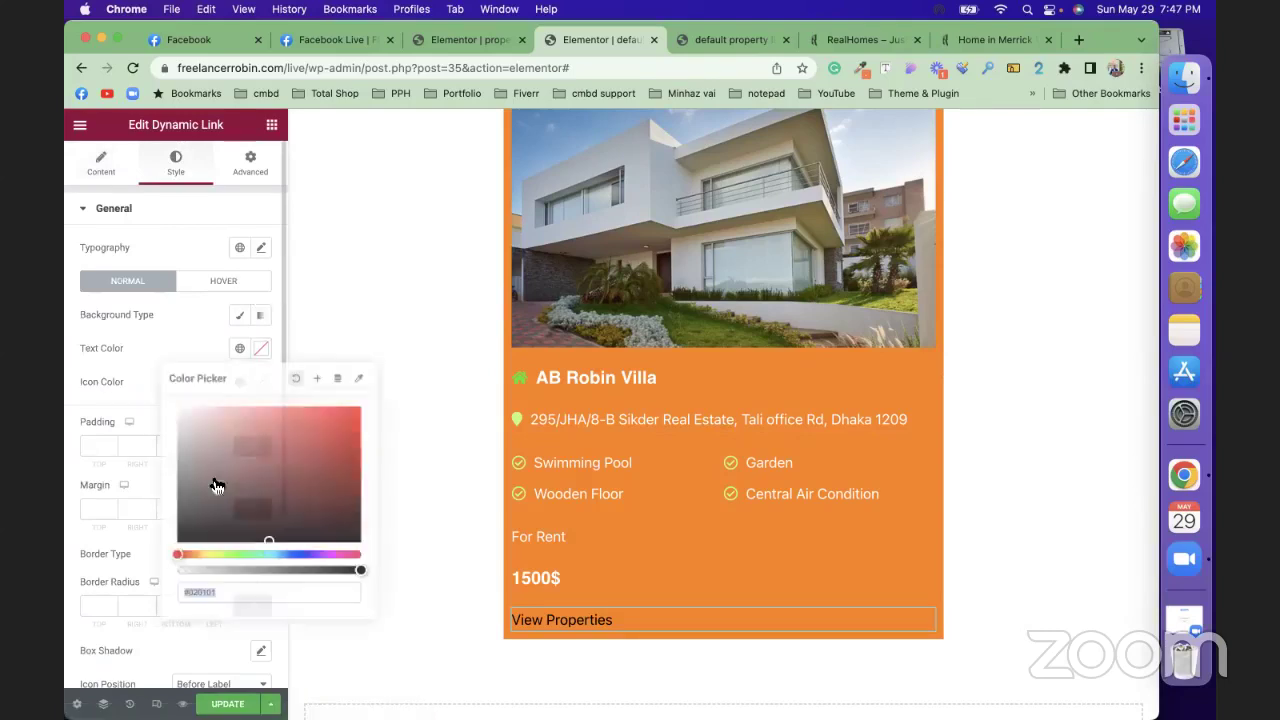
{"action": "left_click", "coordinate": [200, 451]}
{"action": "left_click_drag", "start_coordinate": [192, 434], "coordinate": [179, 408]}
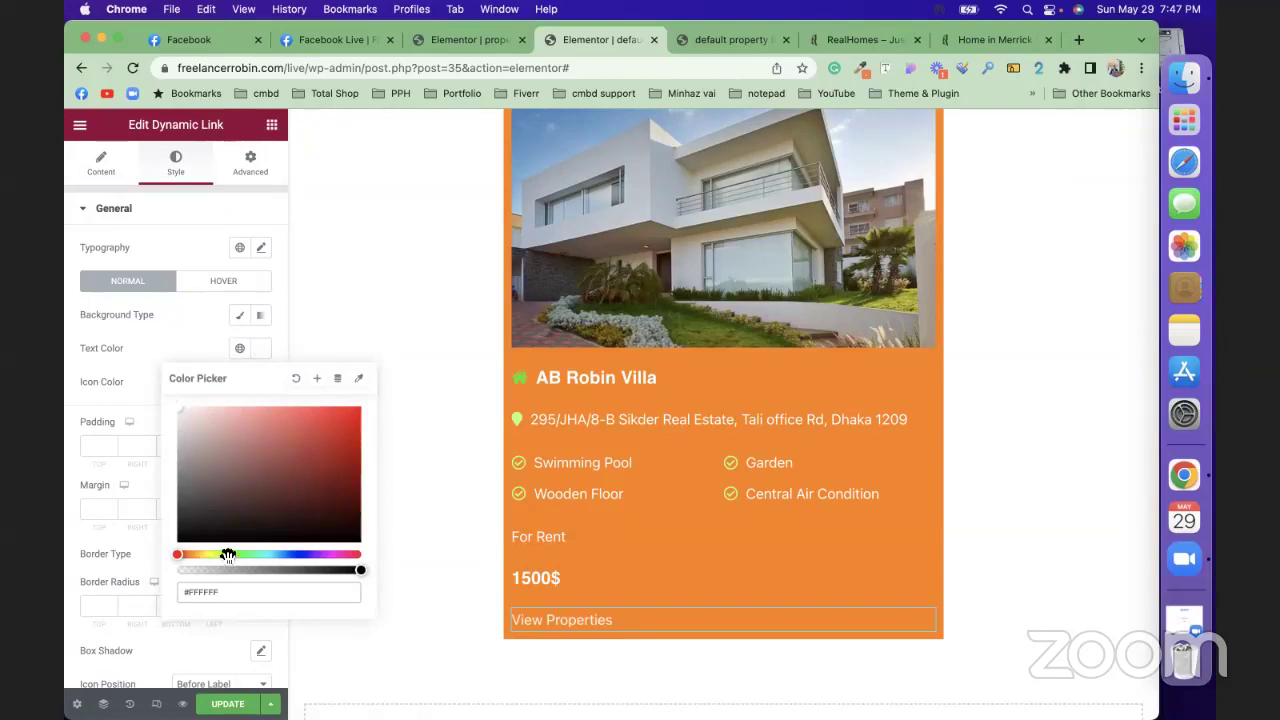
{"action": "left_click", "coordinate": [323, 452]}
{"action": "left_click", "coordinate": [340, 440]}
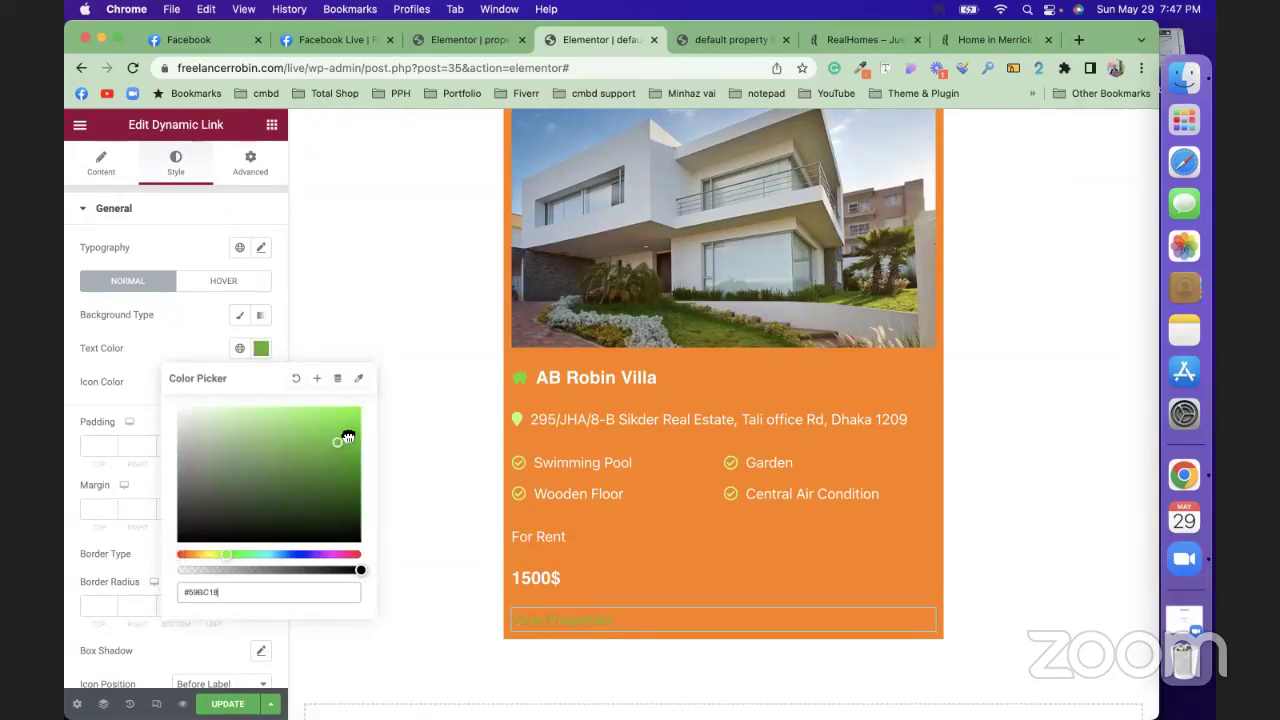
{"action": "left_click_drag", "start_coordinate": [348, 438], "coordinate": [366, 400]}
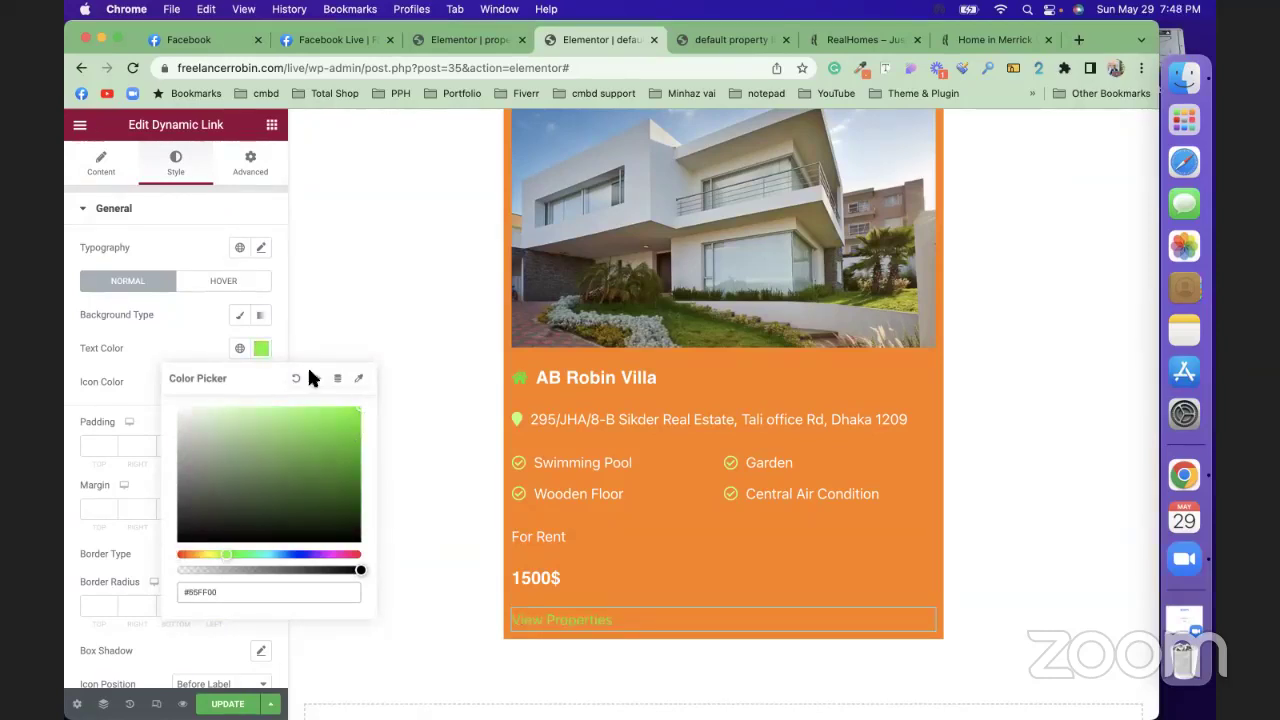
{"action": "left_click", "coordinate": [177, 245]}
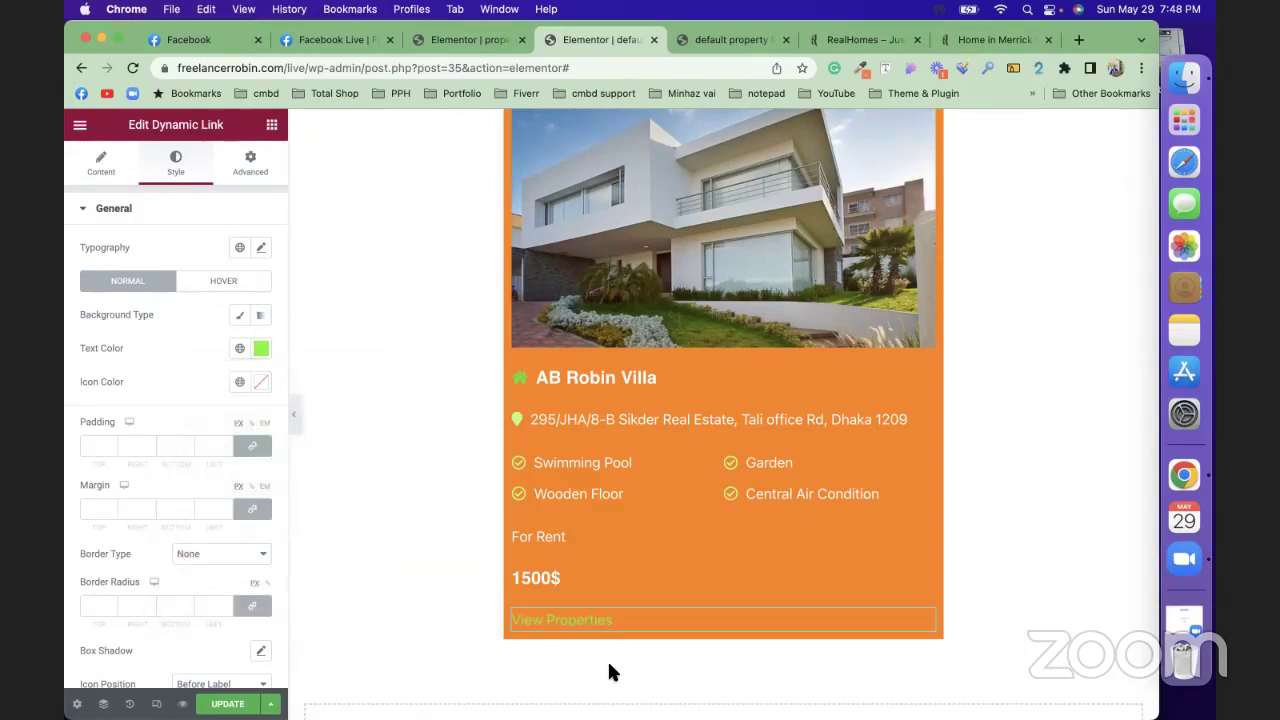
Step: Review the View Properties link's content settings and save the updated property listing item
{"action": "left_click", "coordinate": [101, 164]}
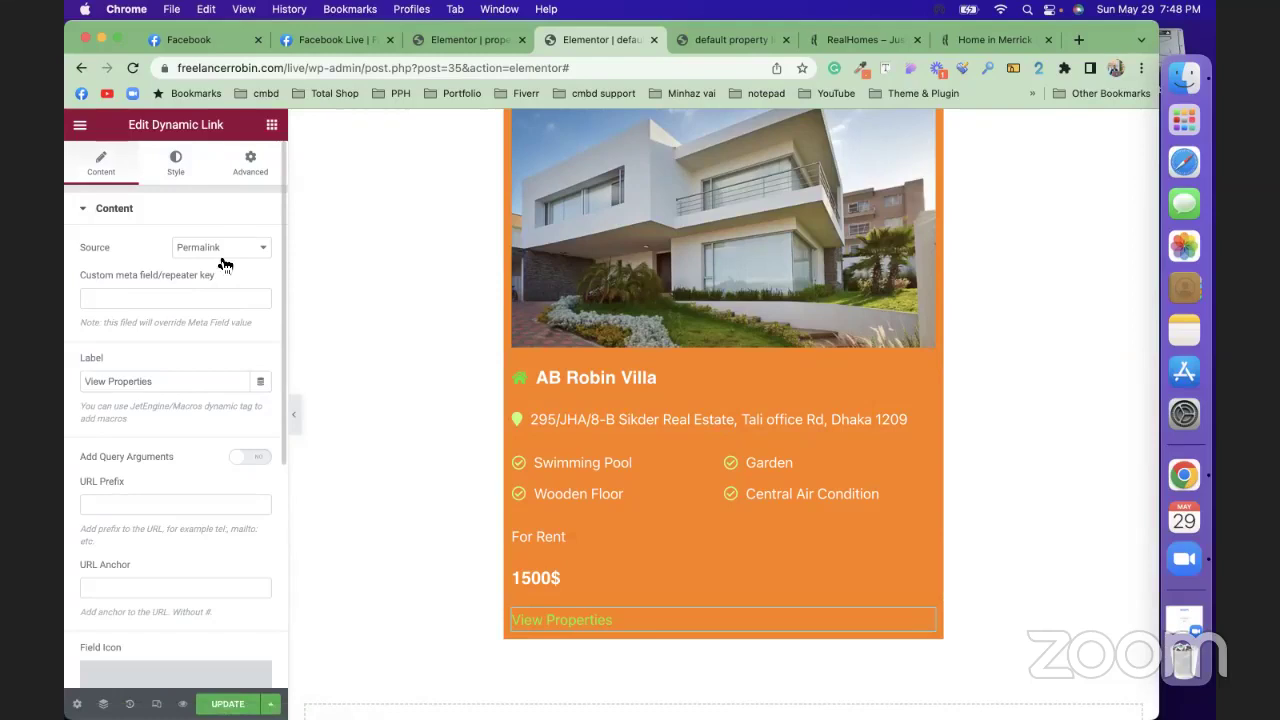
{"action": "scroll", "coordinate": [191, 403], "scroll_direction": "down", "scroll_amount": 5}
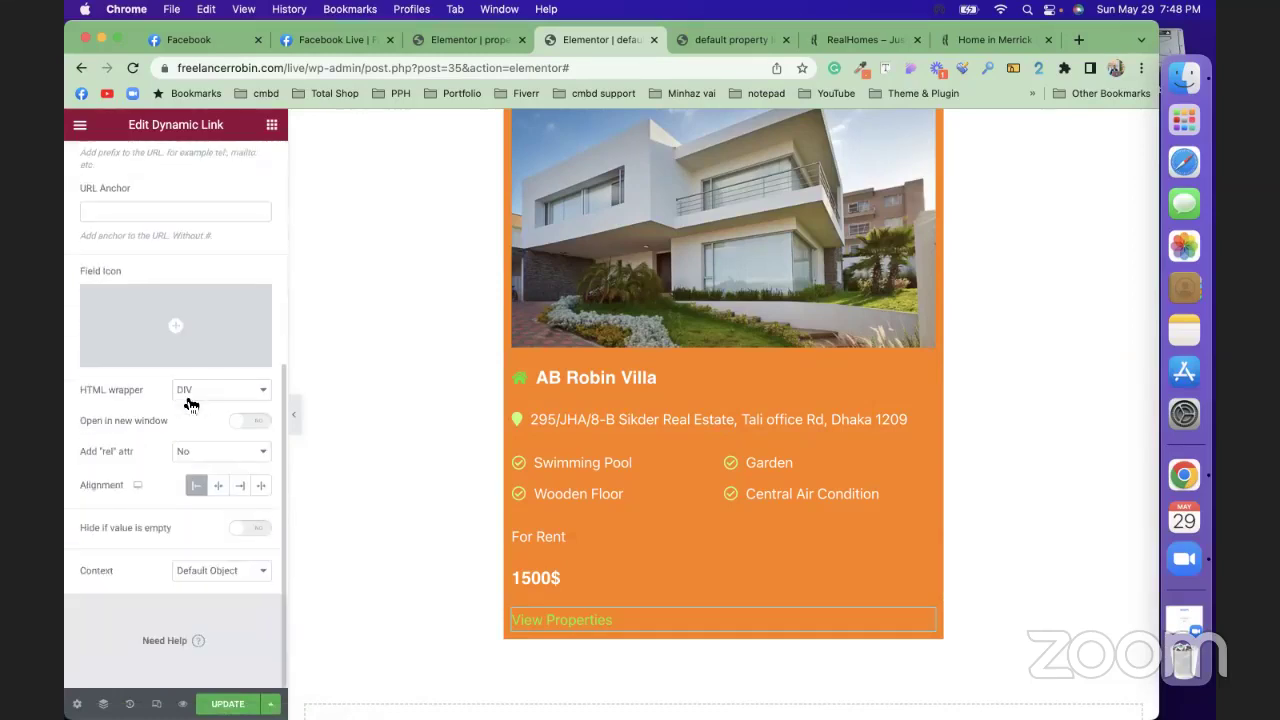
{"action": "scroll", "coordinate": [175, 488], "scroll_direction": "up", "scroll_amount": 5}
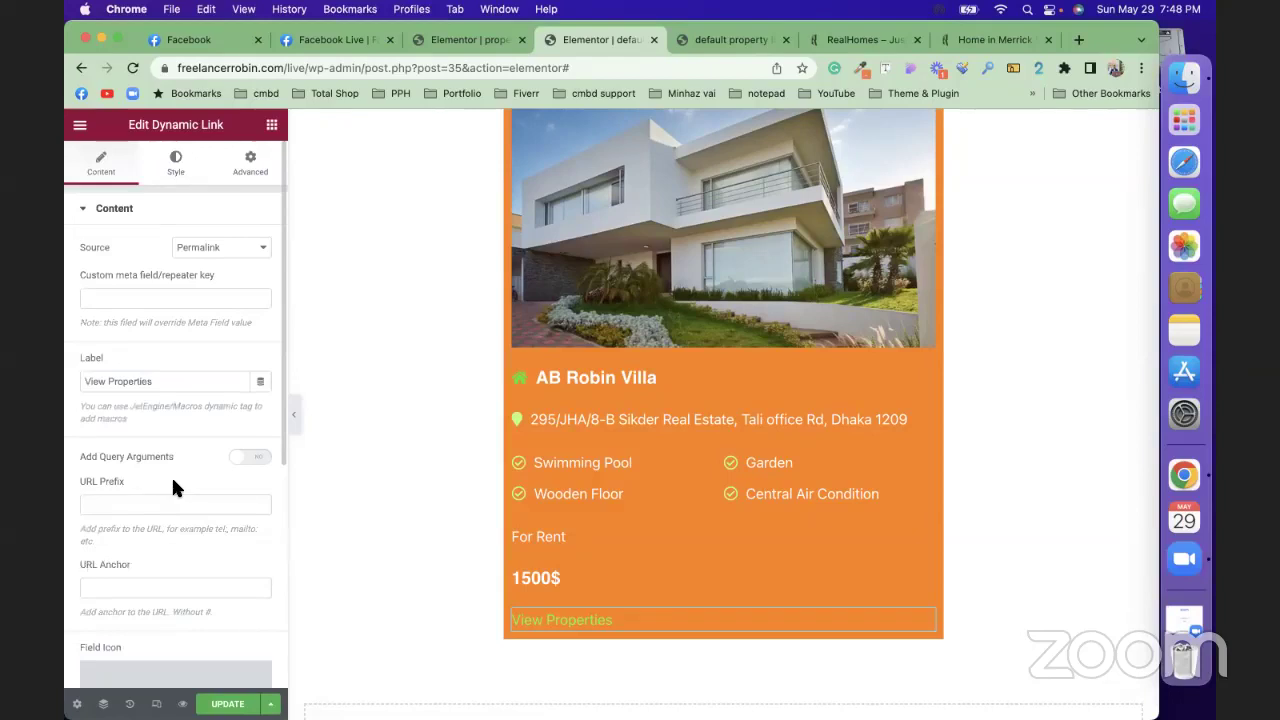
{"action": "left_click", "coordinate": [215, 704]}
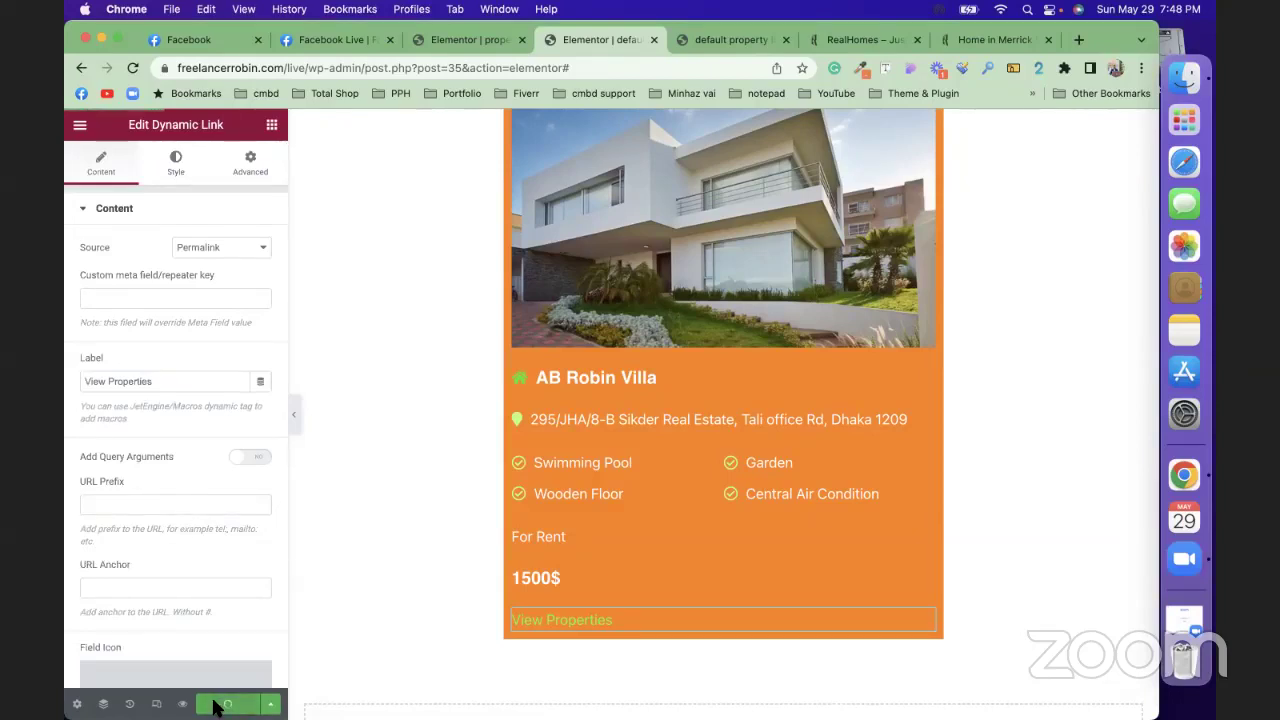
Step: Switch to the archive template's editor, add a Listing Grid widget to the empty section, and assign it the default property listing
{"action": "left_click", "coordinate": [470, 40]}
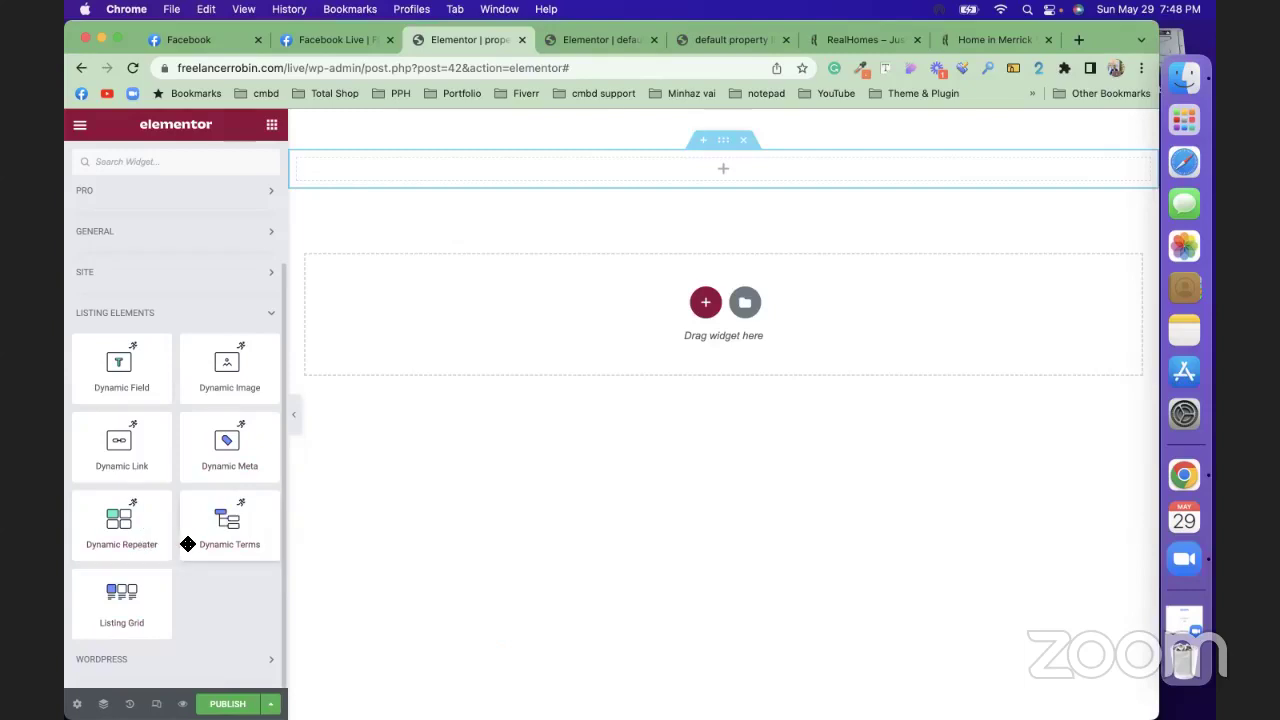
{"action": "left_click_drag", "start_coordinate": [122, 600], "coordinate": [744, 160]}
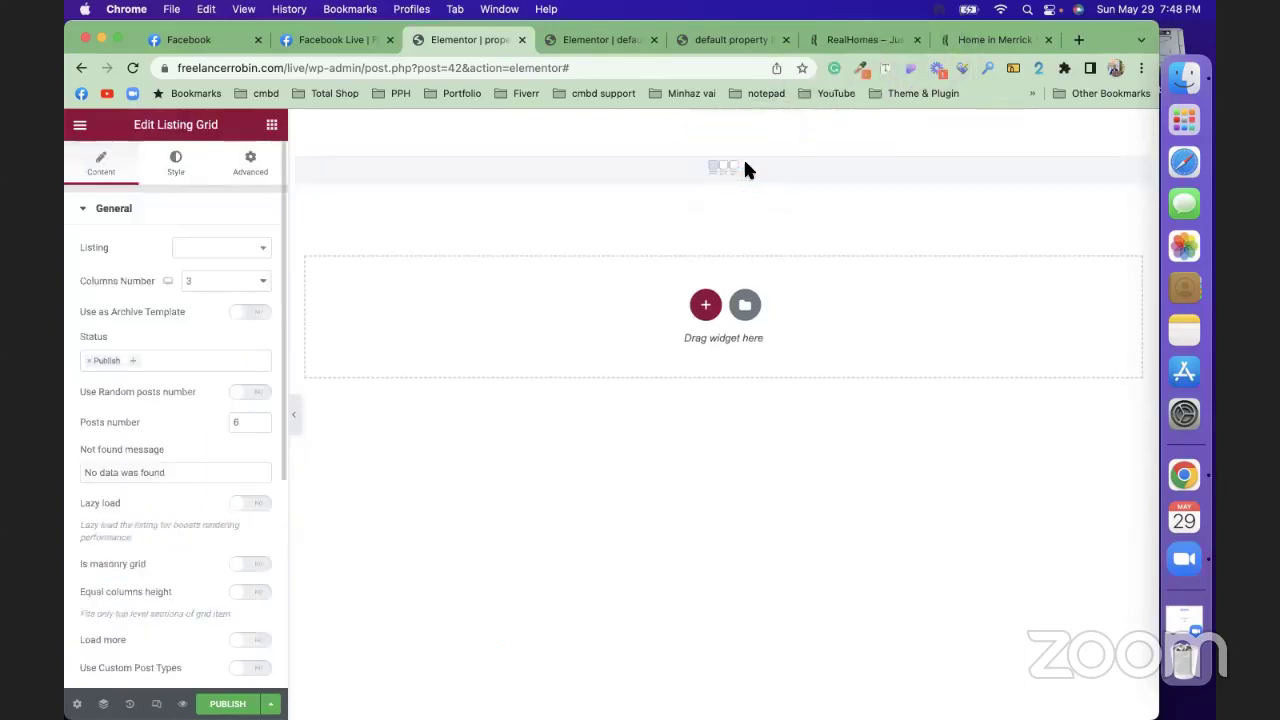
{"action": "left_click", "coordinate": [227, 257]}
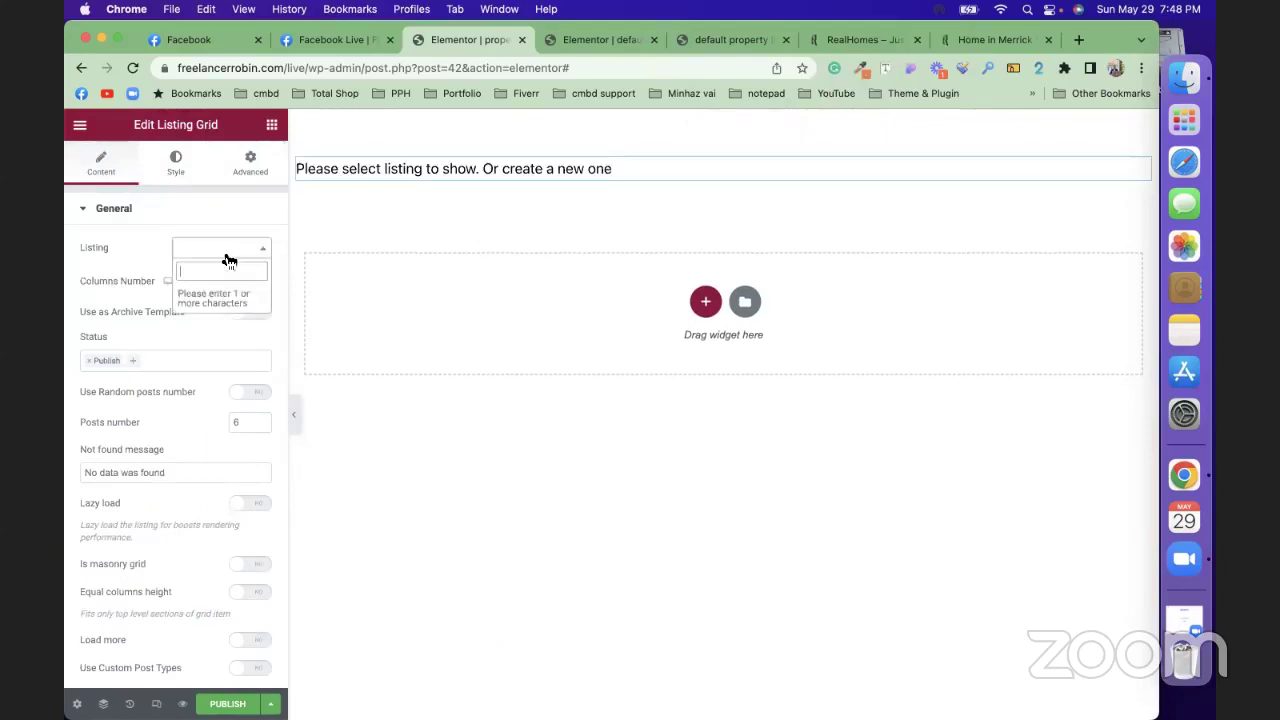
{"action": "type", "text": "pr"}
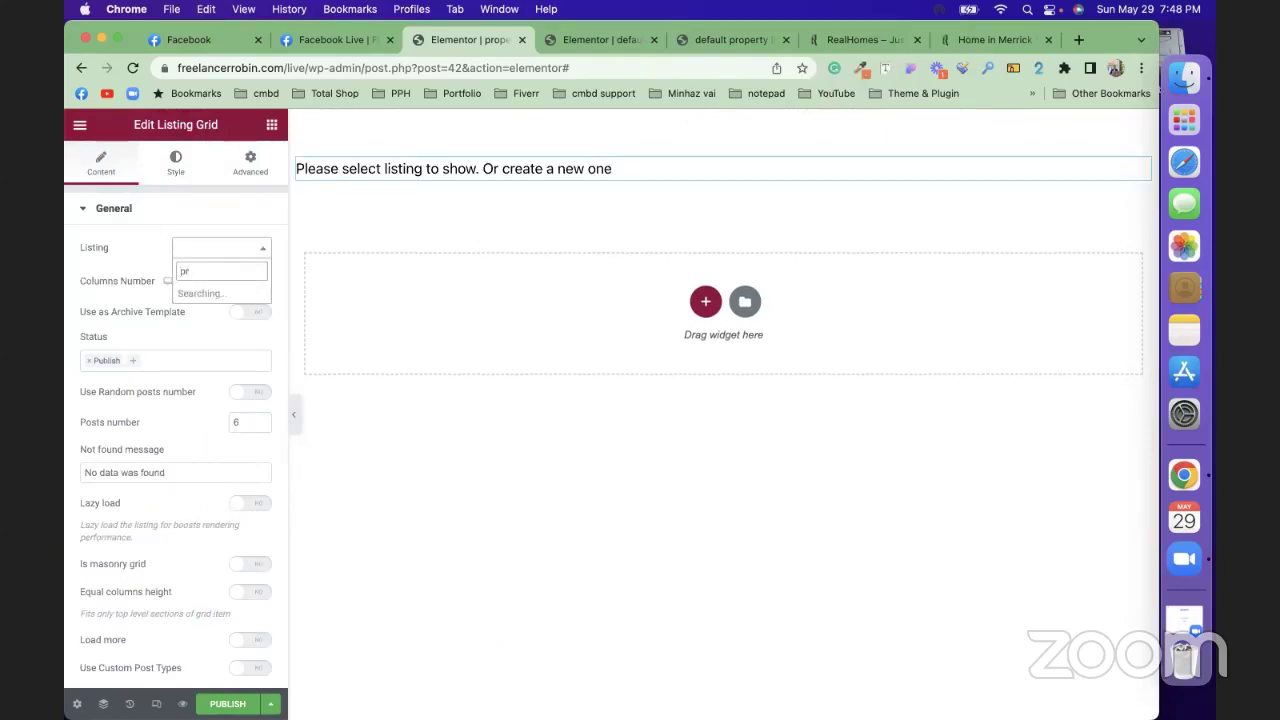
{"action": "left_click", "coordinate": [205, 292]}
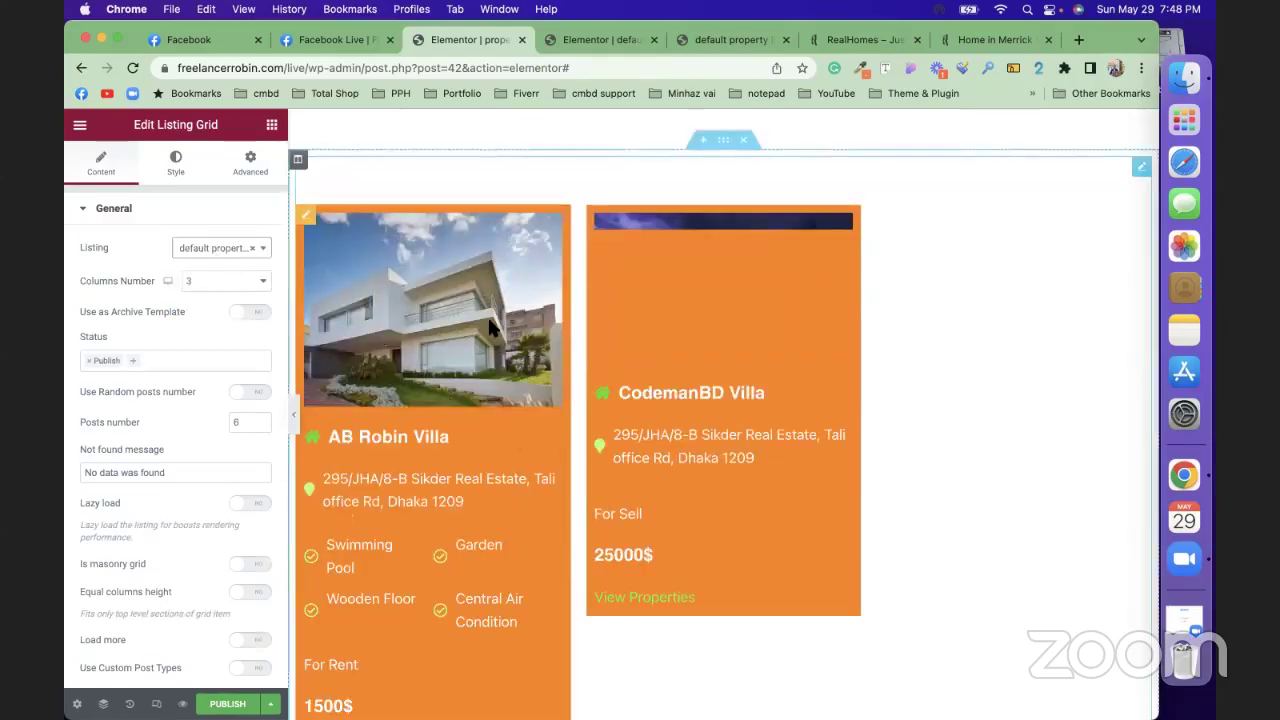
{"action": "scroll", "coordinate": [473, 338], "scroll_direction": "down", "scroll_amount": 2}
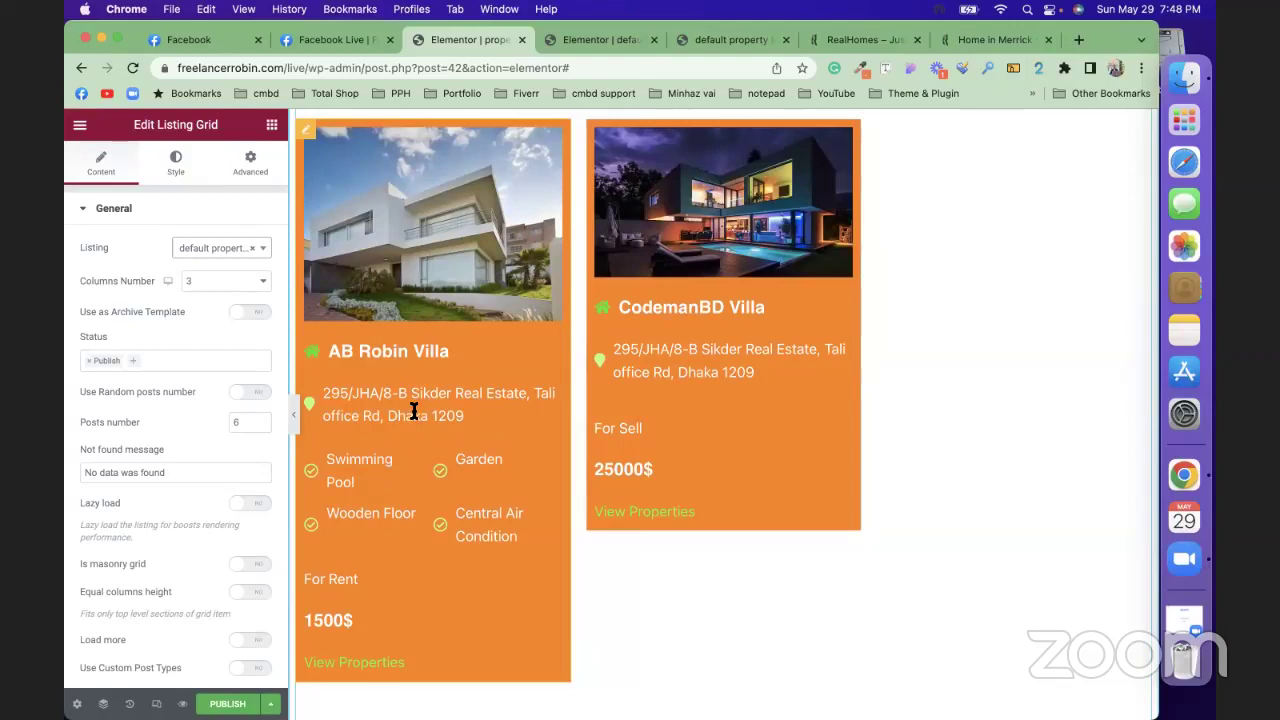
{"action": "scroll", "coordinate": [414, 405], "scroll_direction": "down", "scroll_amount": 1}
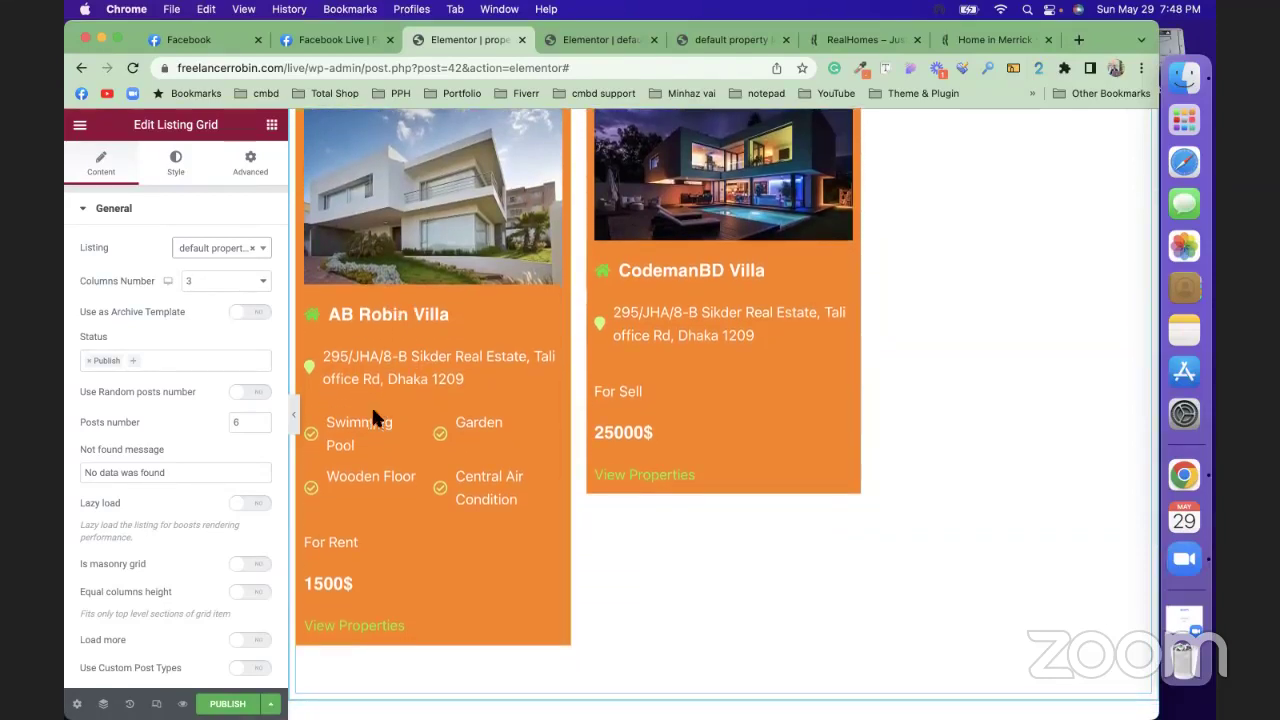
{"action": "scroll", "coordinate": [350, 415], "scroll_direction": "down", "scroll_amount": 3}
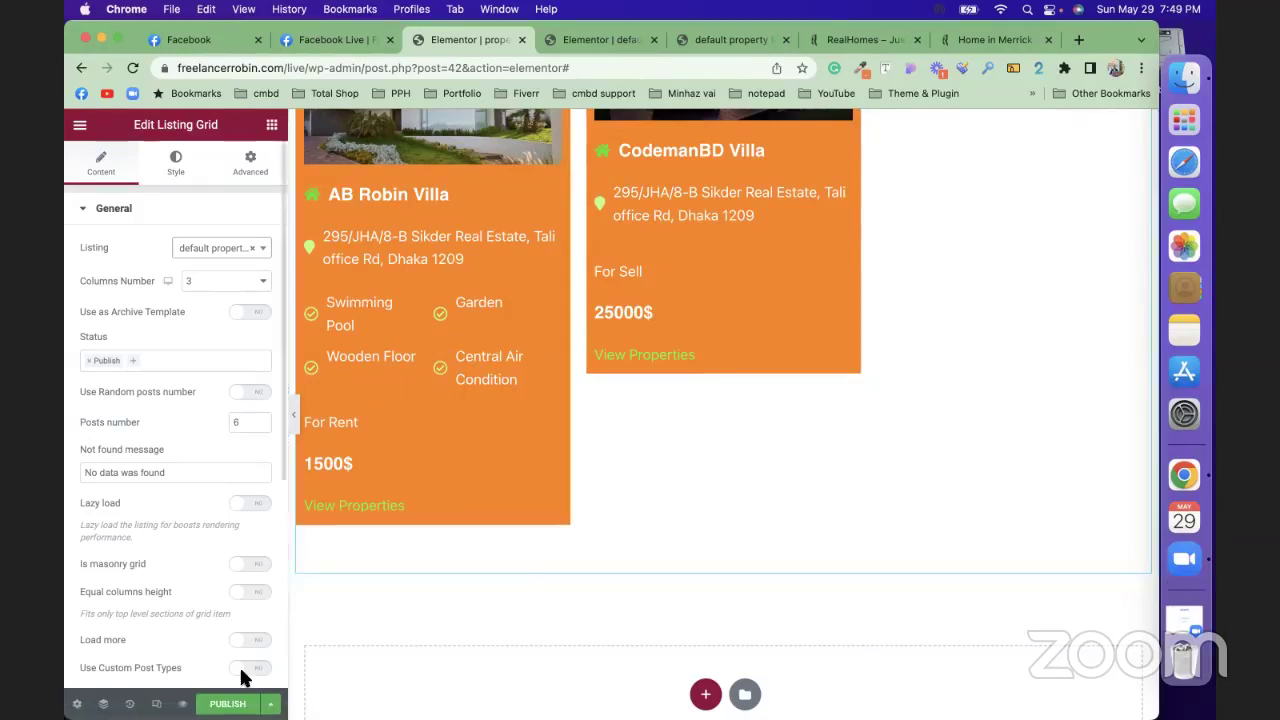
Step: Publish the archive template with a display condition that includes the Properties Archive
{"action": "left_click", "coordinate": [241, 702]}
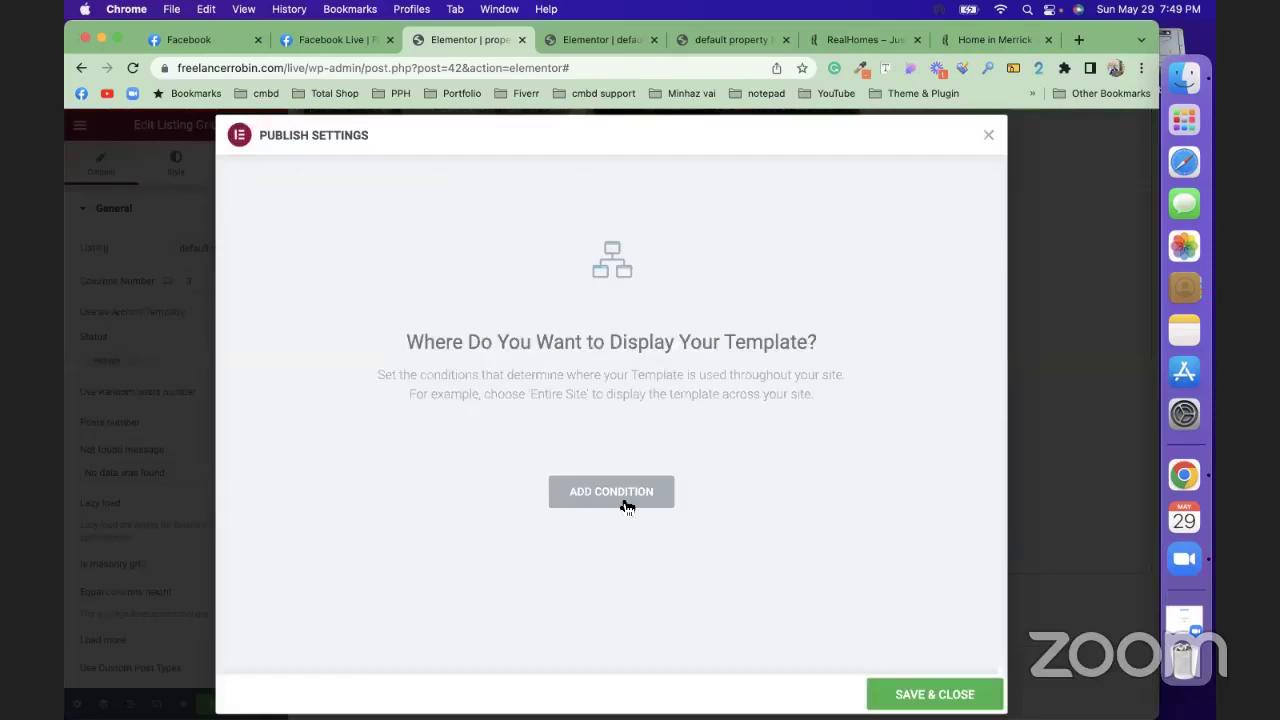
{"action": "left_click", "coordinate": [622, 495]}
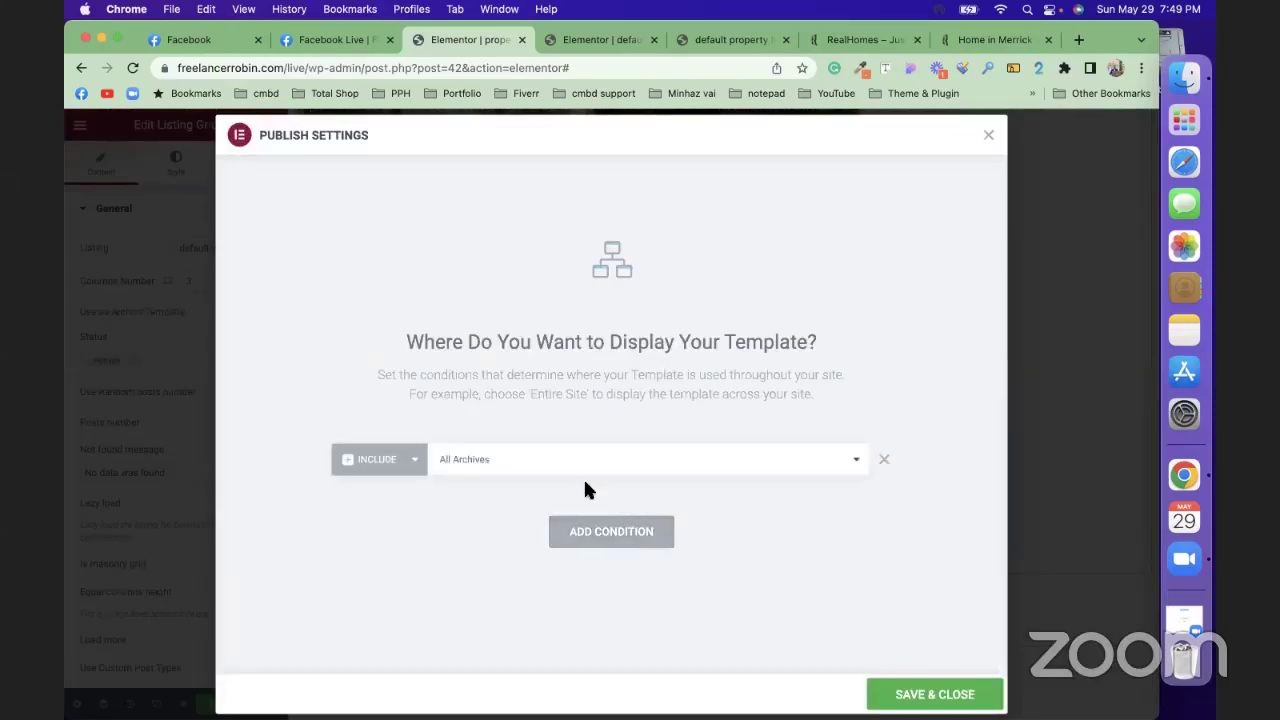
{"action": "left_click", "coordinate": [530, 466]}
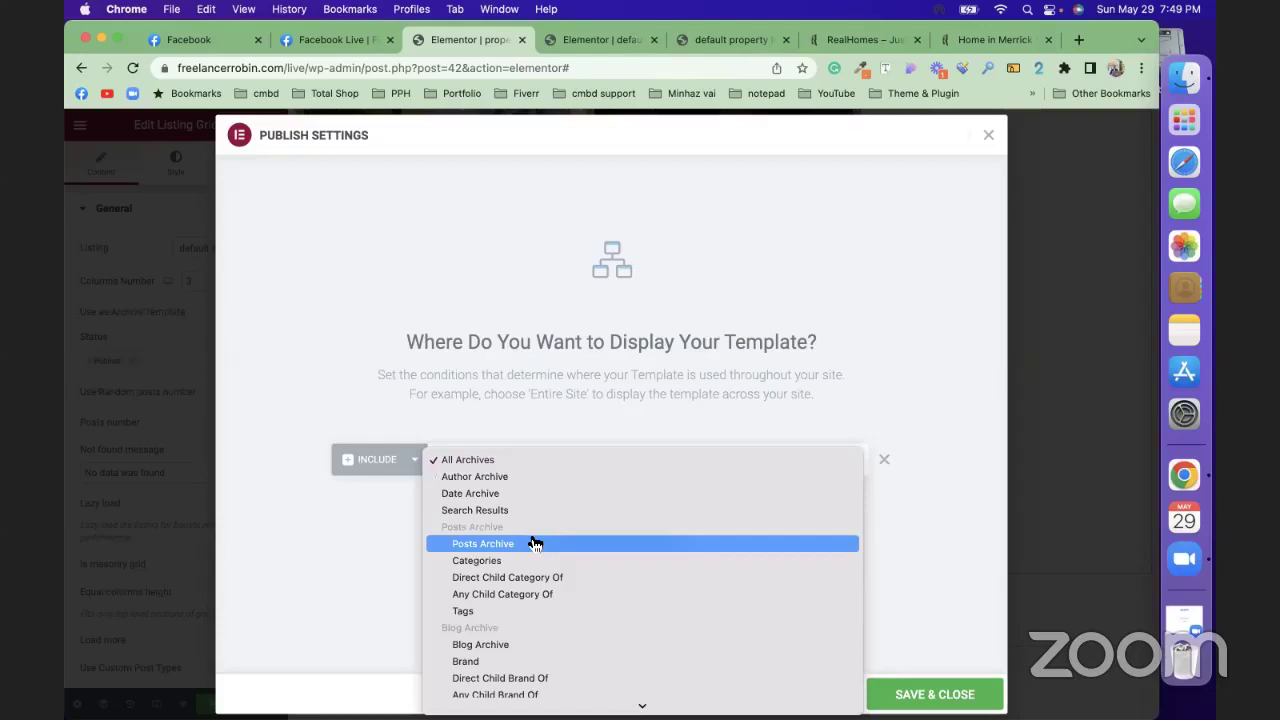
{"action": "scroll", "coordinate": [533, 543], "scroll_direction": "down", "scroll_amount": 3}
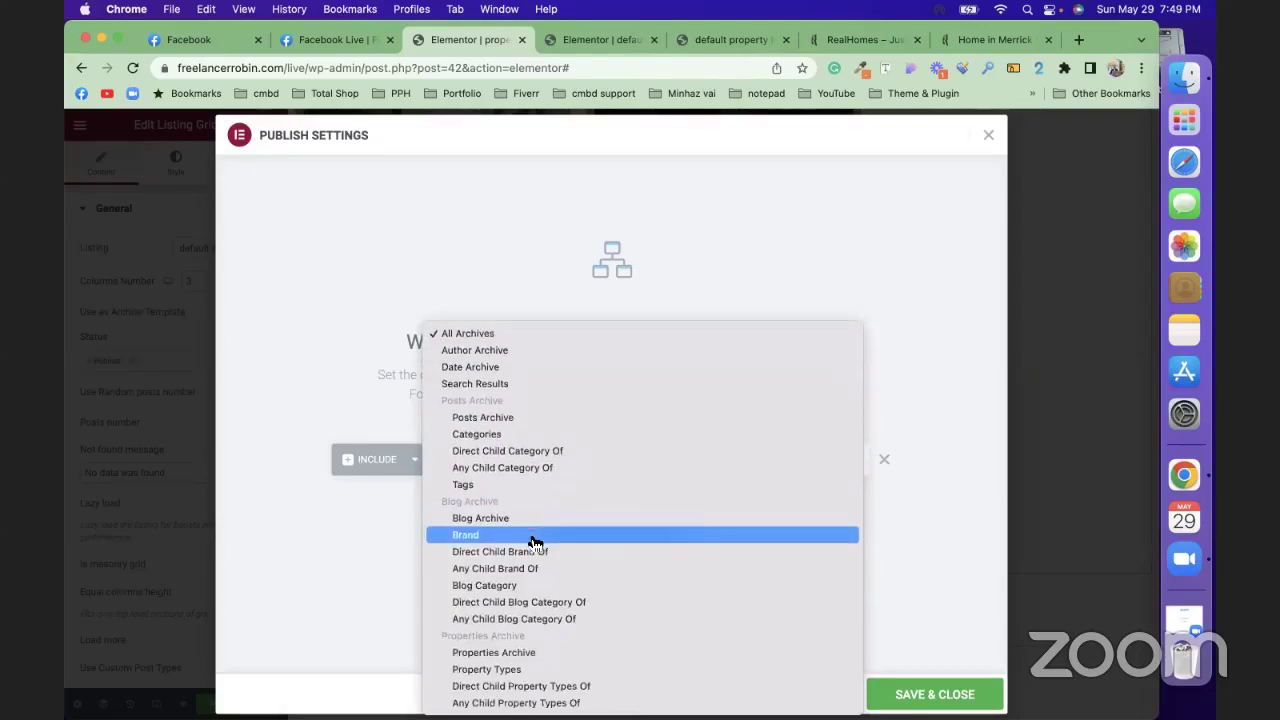
{"action": "left_click", "coordinate": [527, 655]}
{"action": "left_click", "coordinate": [909, 694]}
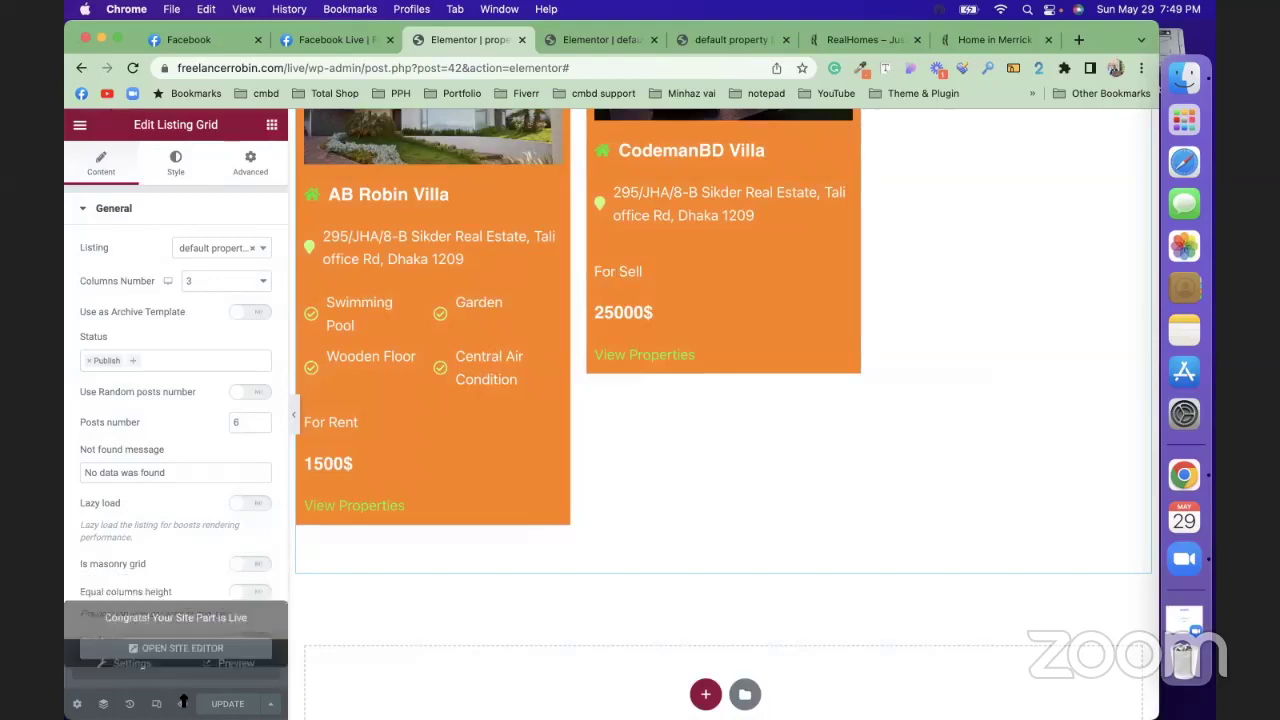
Step: Open a preview of the published property template and look over the property cards
{"action": "mouse_move", "coordinate": [183, 703]}
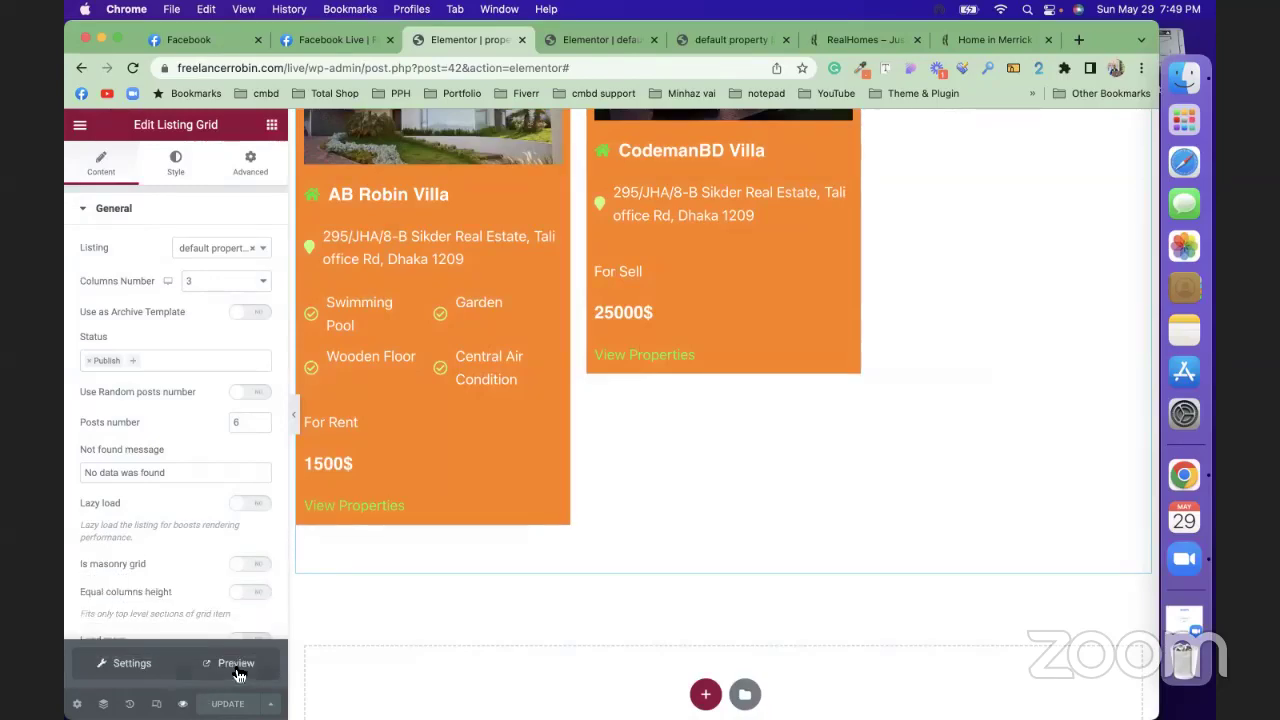
{"action": "left_click", "coordinate": [237, 665]}
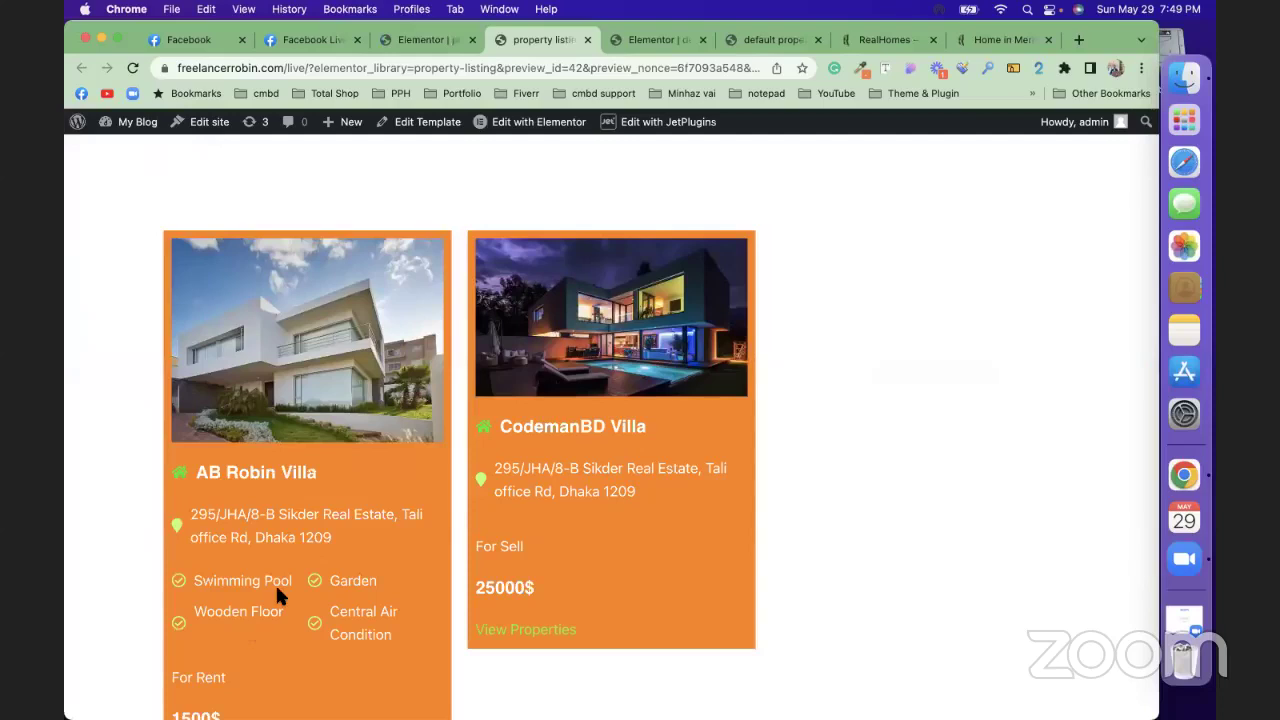
{"action": "scroll", "coordinate": [278, 595], "scroll_direction": "down", "scroll_amount": 3}
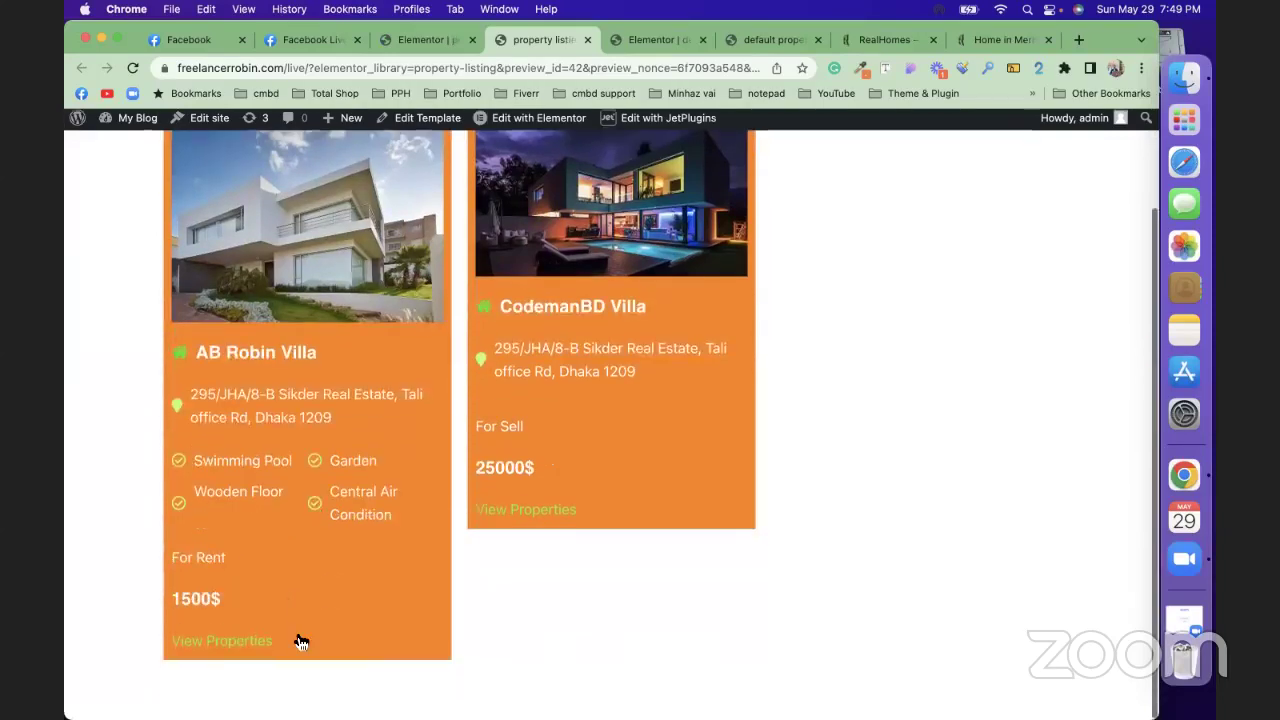
Step: Follow AB Robin Villa's View Properties link, examine its single property page down to the gallery, and return to the preview
{"action": "left_click", "coordinate": [248, 650]}
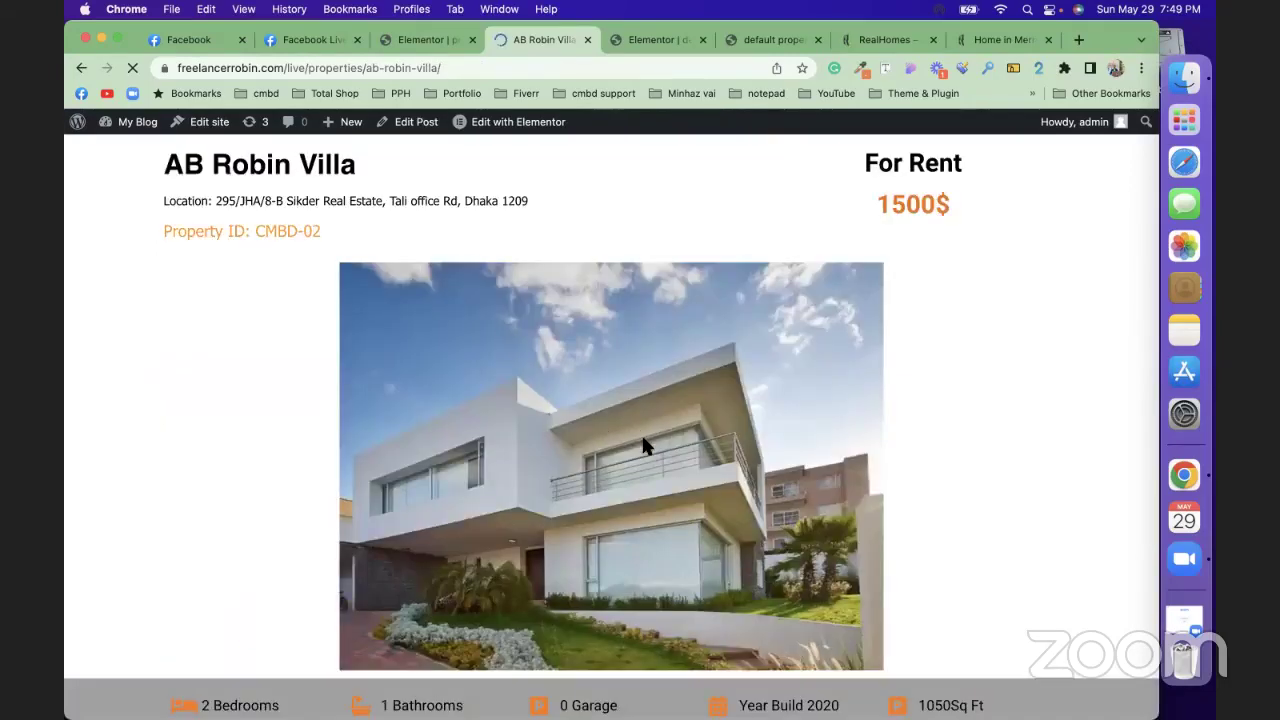
{"action": "scroll", "coordinate": [636, 447], "scroll_direction": "down", "scroll_amount": 3}
{"action": "scroll", "coordinate": [643, 445], "scroll_direction": "down", "scroll_amount": 3}
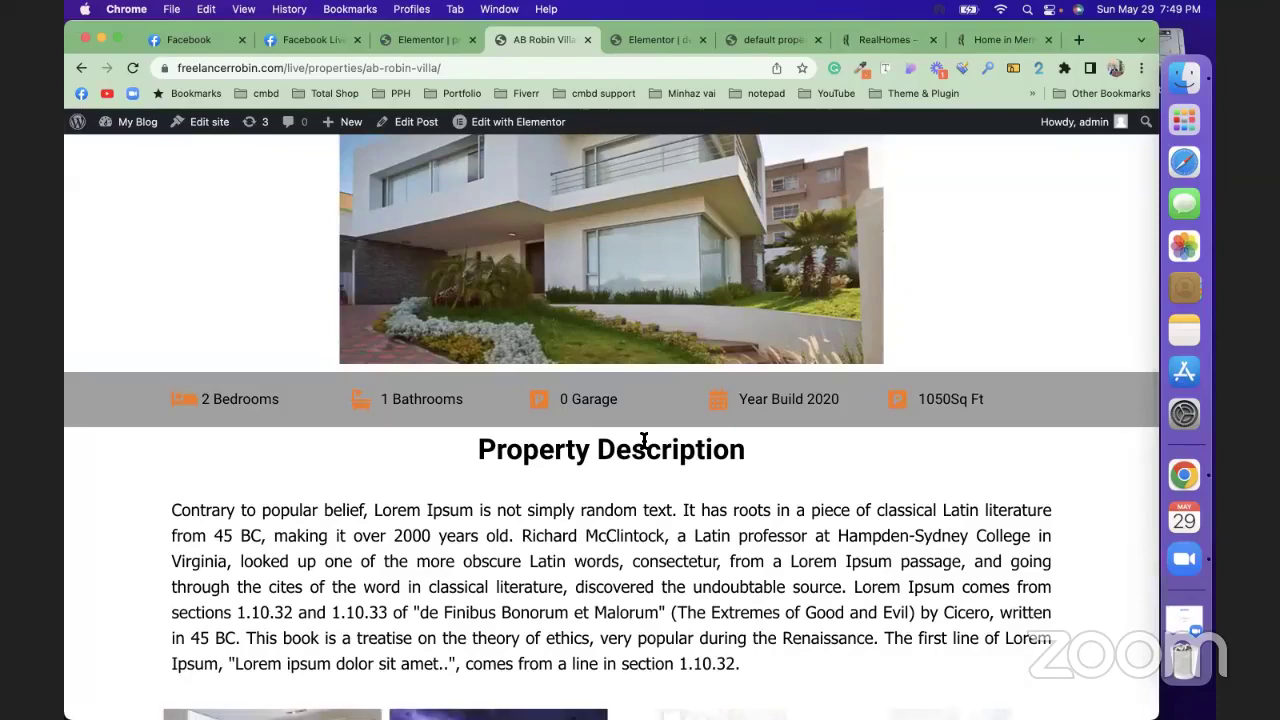
{"action": "scroll", "coordinate": [540, 537], "scroll_direction": "up", "scroll_amount": 5}
{"action": "scroll", "coordinate": [540, 537], "scroll_direction": "down", "scroll_amount": 1}
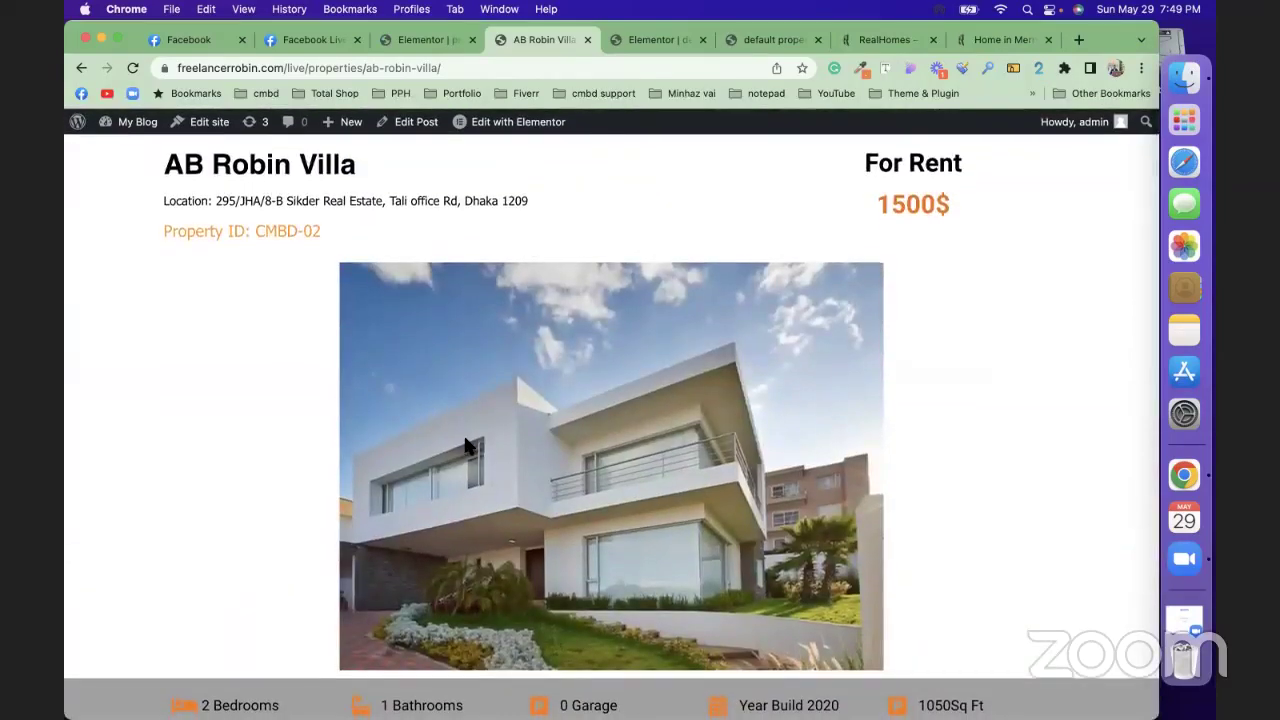
{"action": "scroll", "coordinate": [481, 463], "scroll_direction": "down", "scroll_amount": 10}
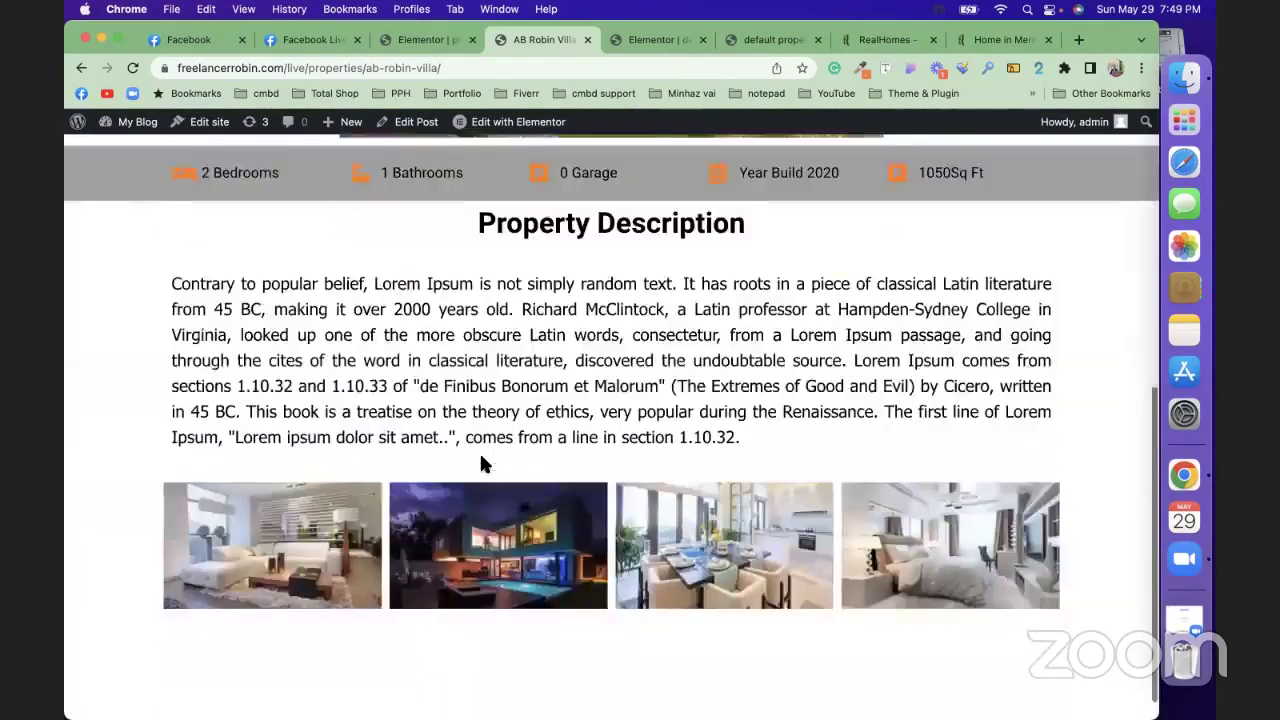
{"action": "scroll", "coordinate": [481, 463], "scroll_direction": "up", "scroll_amount": 10}
{"action": "scroll", "coordinate": [483, 565], "scroll_direction": "down", "scroll_amount": 1}
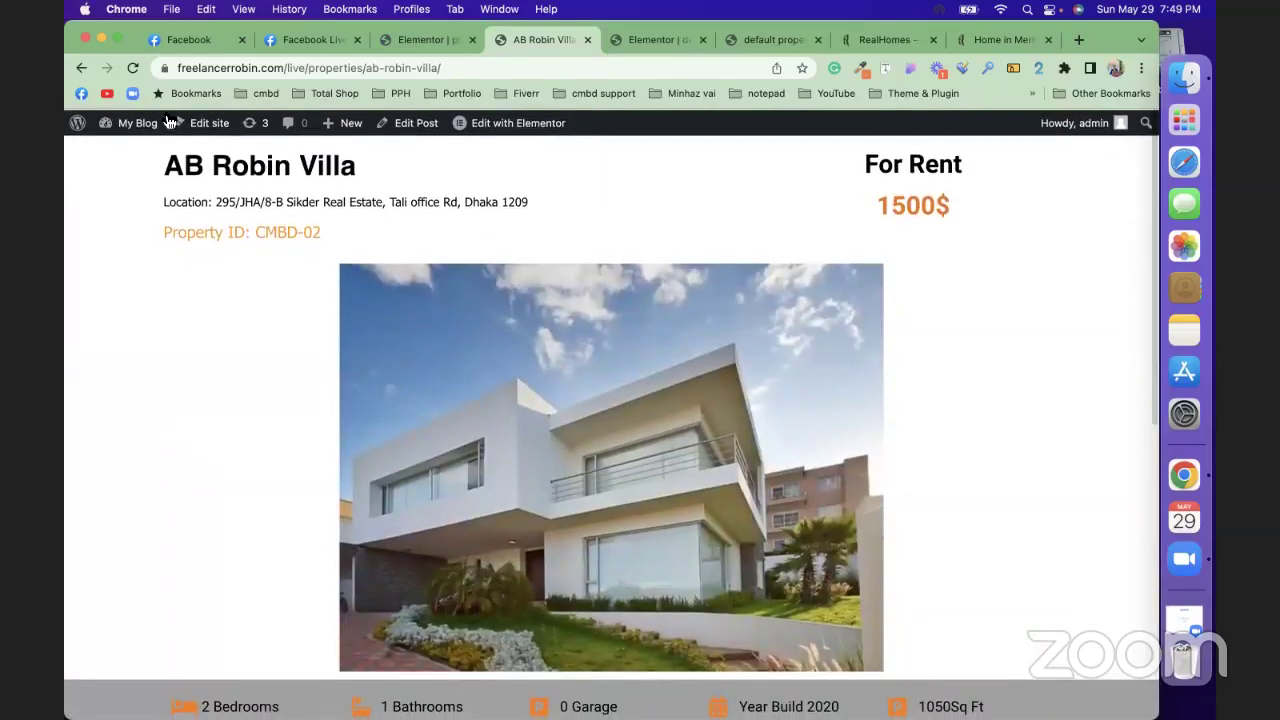
{"action": "scroll", "coordinate": [481, 565], "scroll_direction": "left", "scroll_amount": 5}
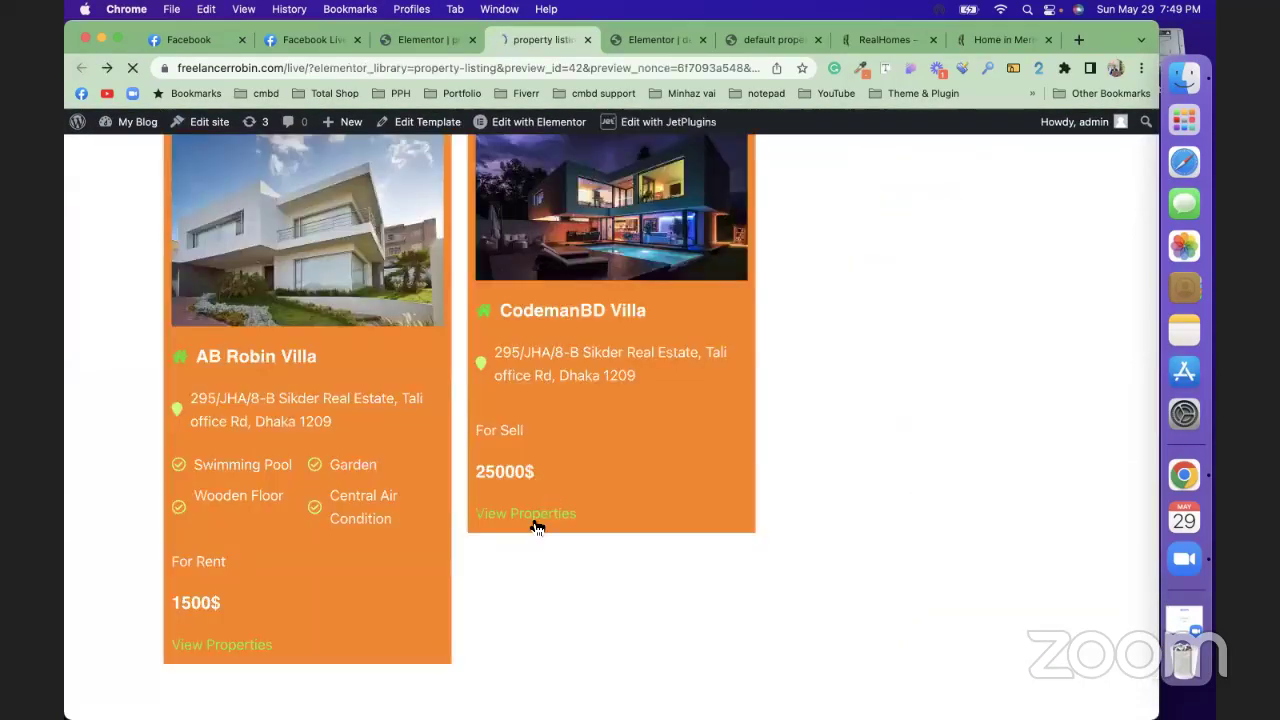
Step: Open CodemanBD Villa's View Properties link in a new browser tab and compare its single property page with its card
{"action": "right_click", "coordinate": [545, 514]}
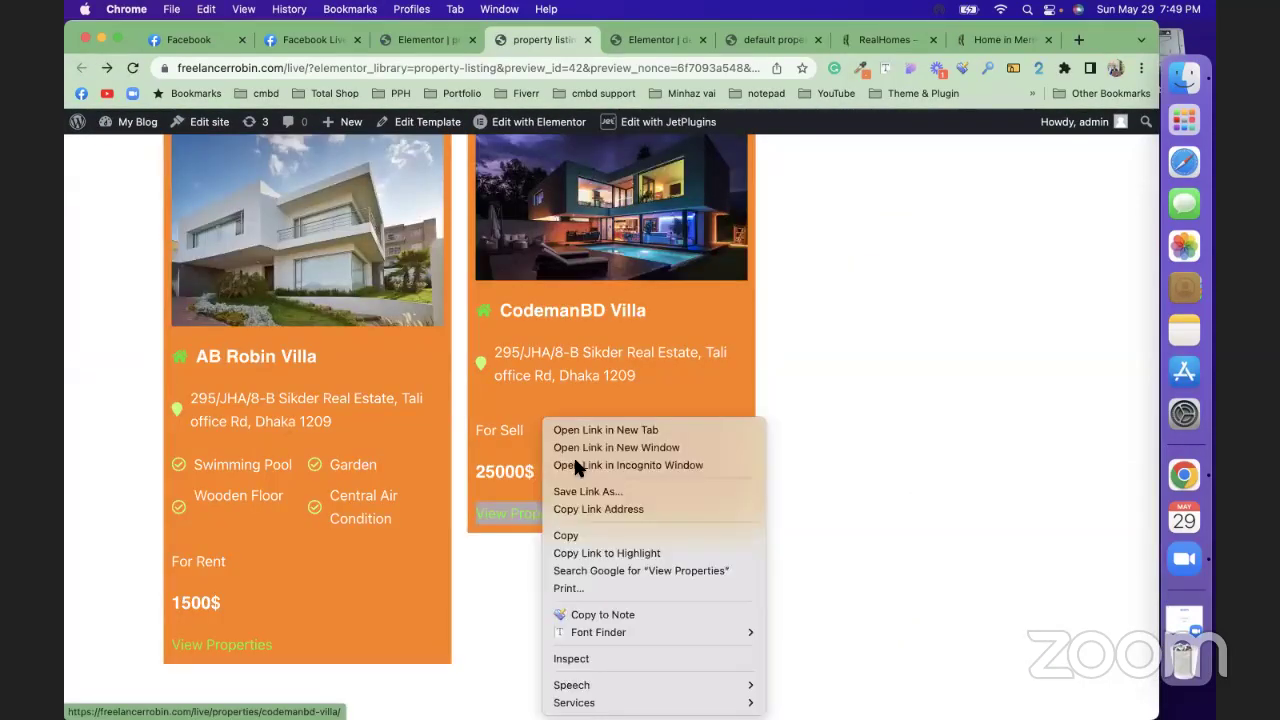
{"action": "left_click", "coordinate": [605, 430]}
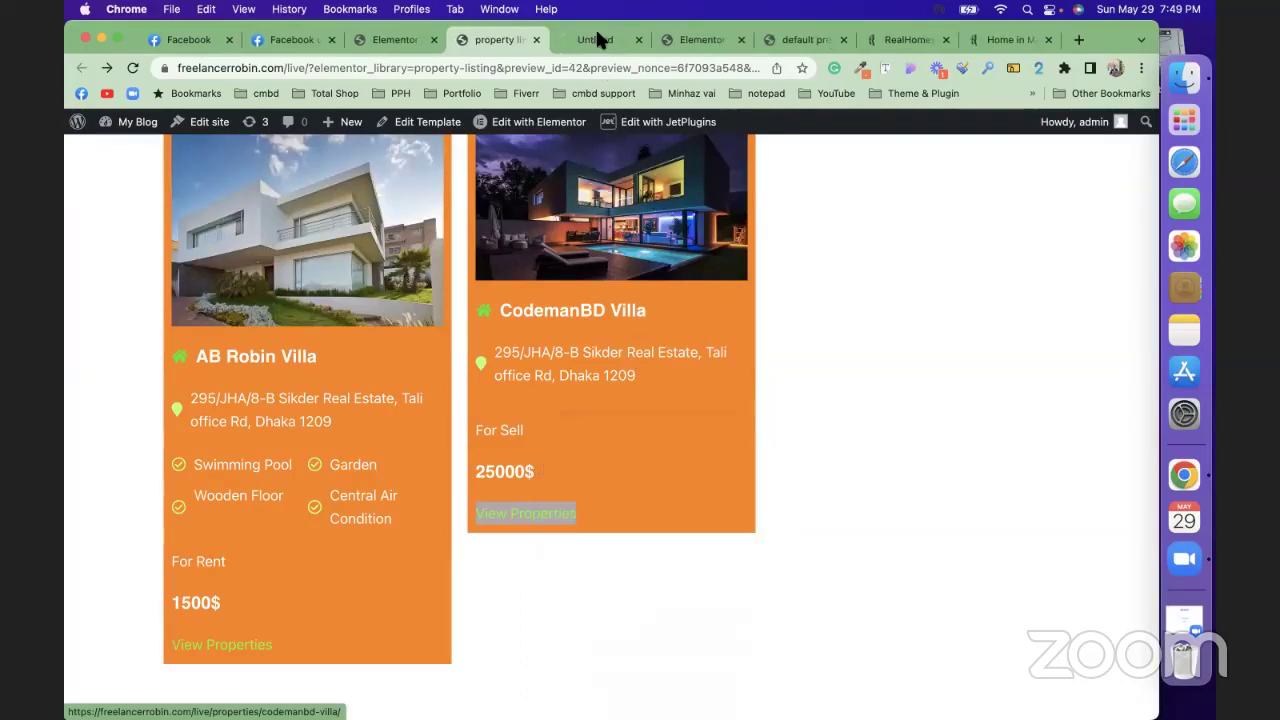
{"action": "left_click", "coordinate": [600, 39]}
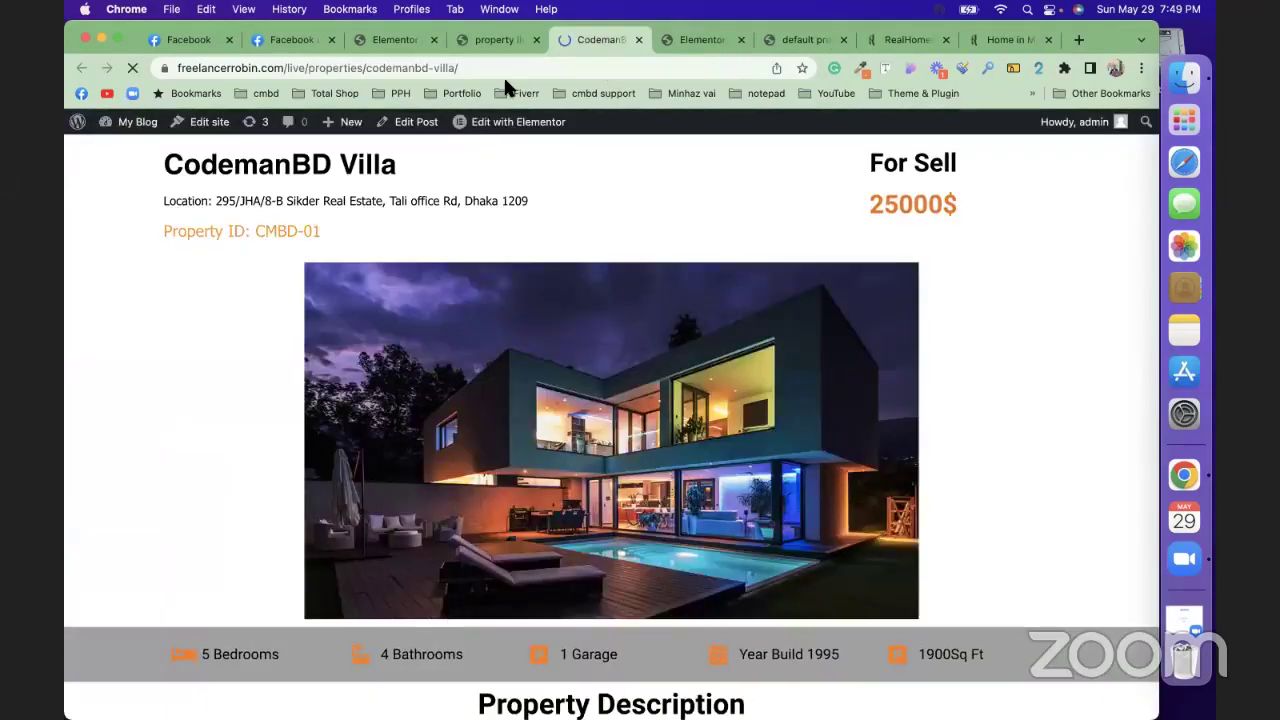
{"action": "left_click", "coordinate": [498, 40]}
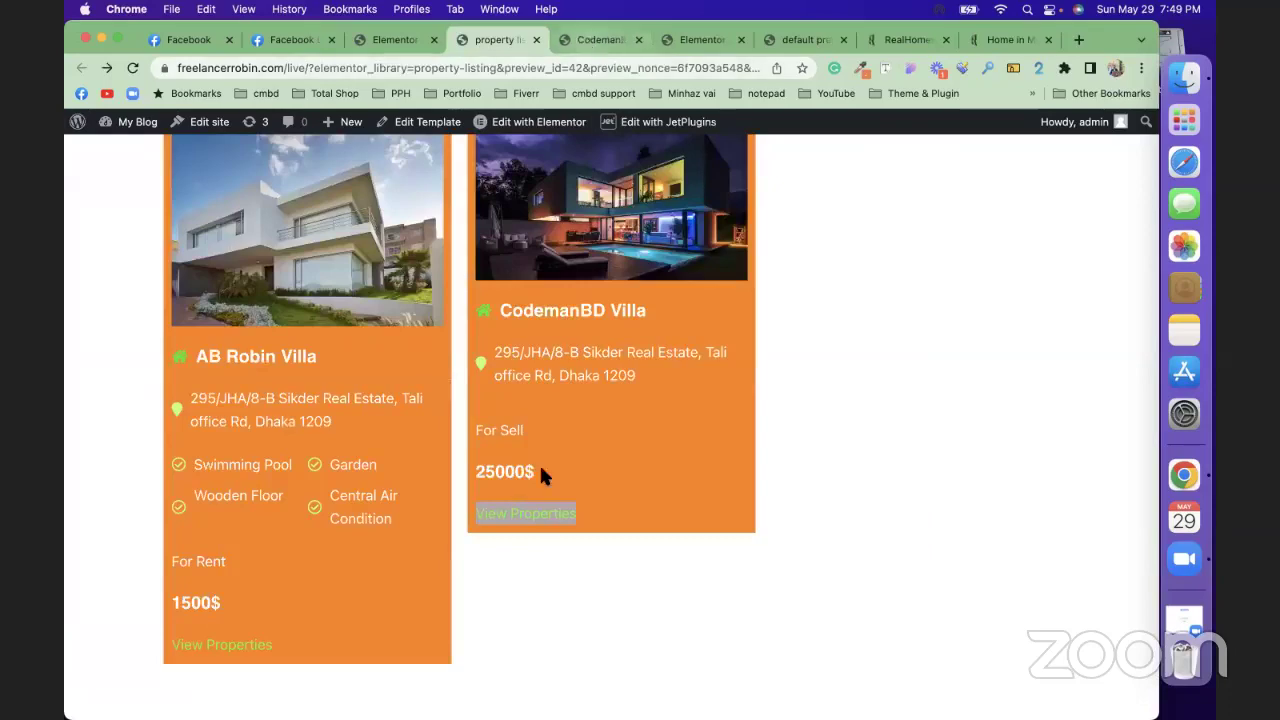
{"action": "left_click", "coordinate": [600, 39]}
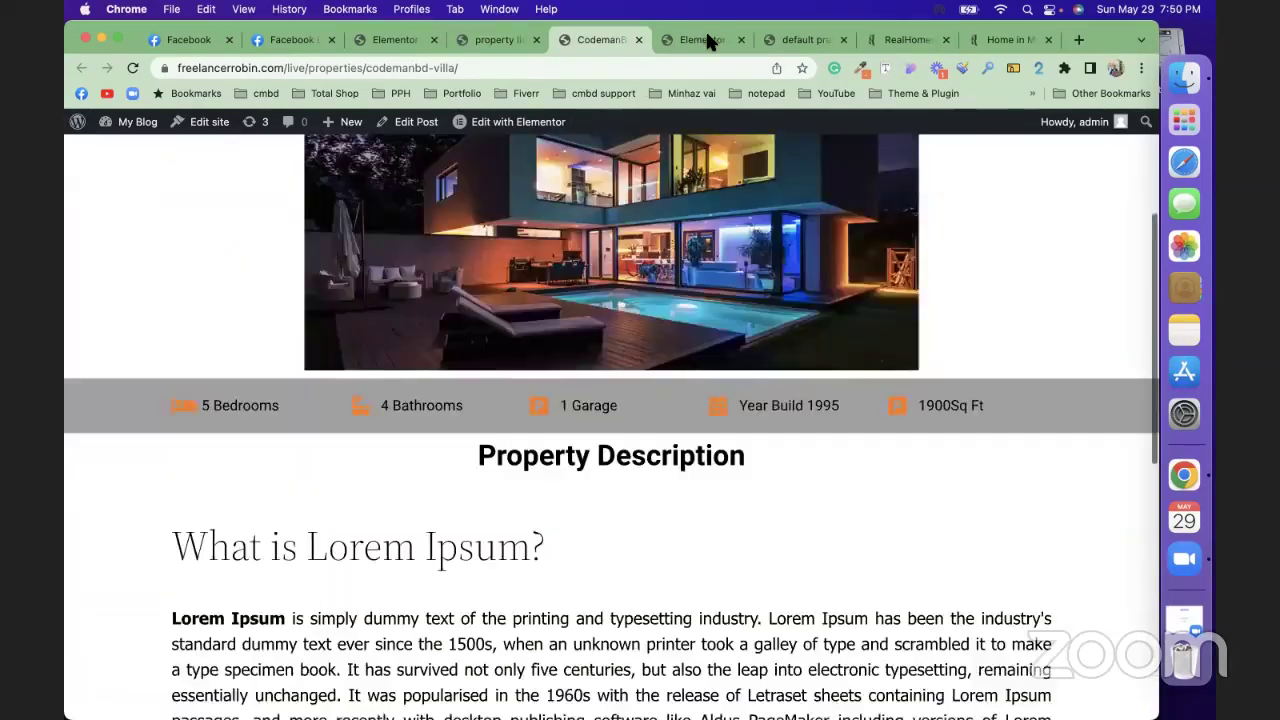
Step: Look over the default property listing in its editor and on its separate preview page
{"action": "left_click", "coordinate": [707, 40]}
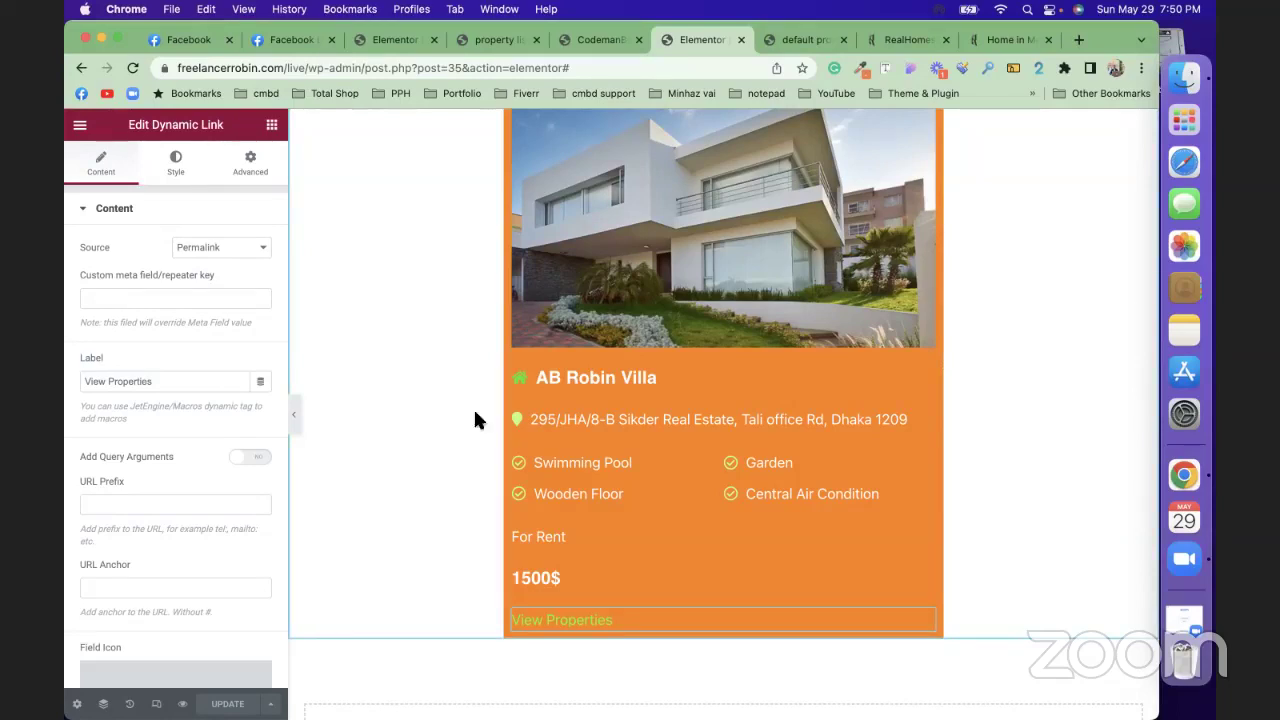
{"action": "left_click", "coordinate": [805, 38]}
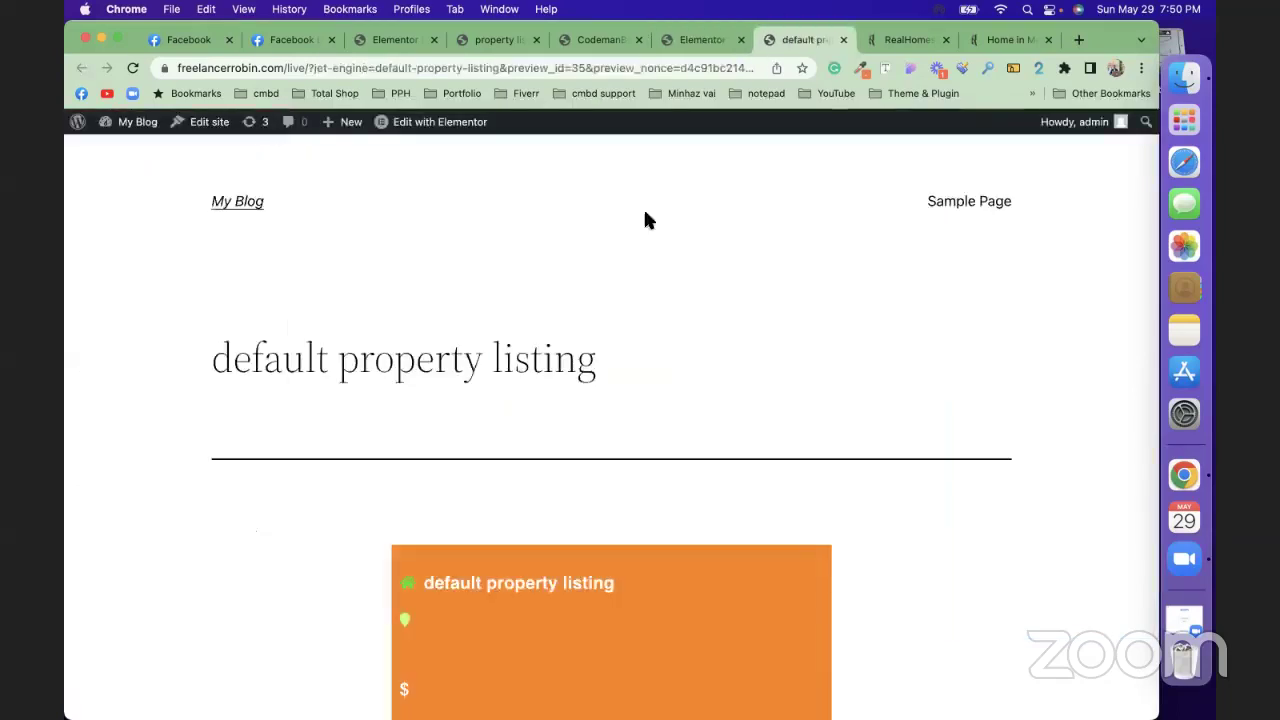
{"action": "left_click", "coordinate": [133, 67]}
Step: Return to the property listing template editor and try the Listing Grid with one and two columns, leaving Columns Number at 2
{"action": "left_click", "coordinate": [393, 39]}
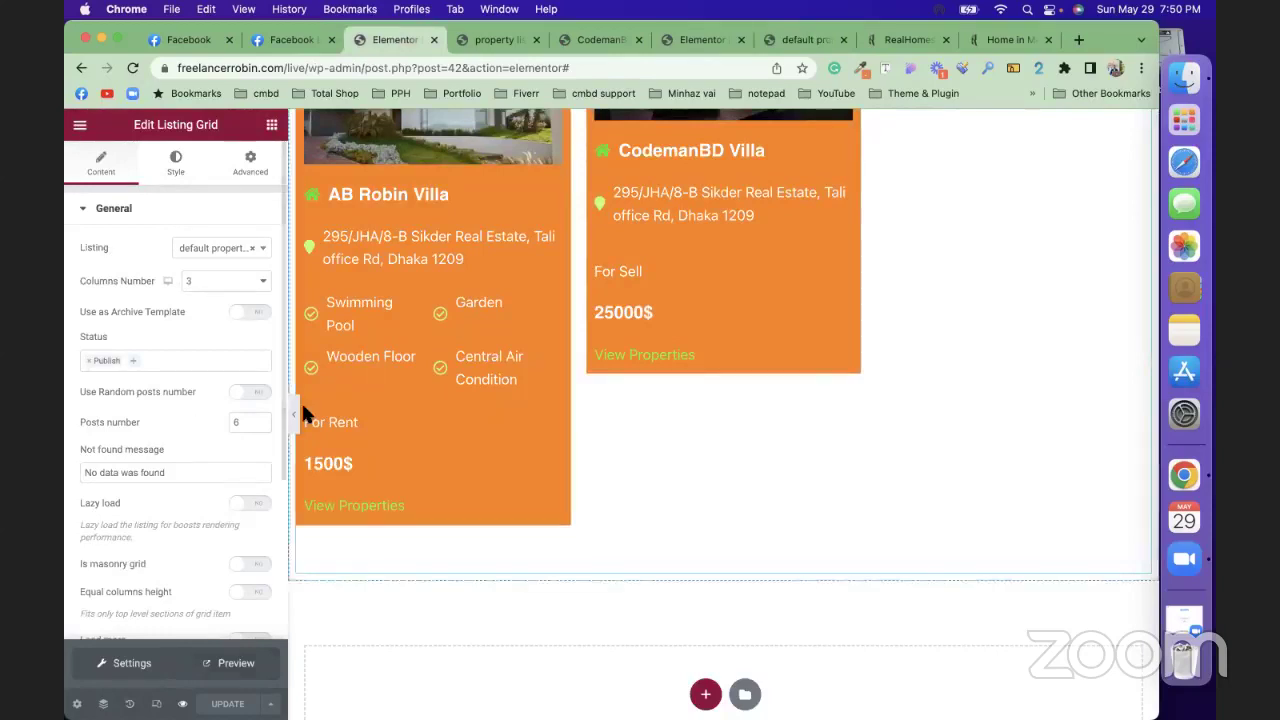
{"action": "left_click", "coordinate": [210, 282]}
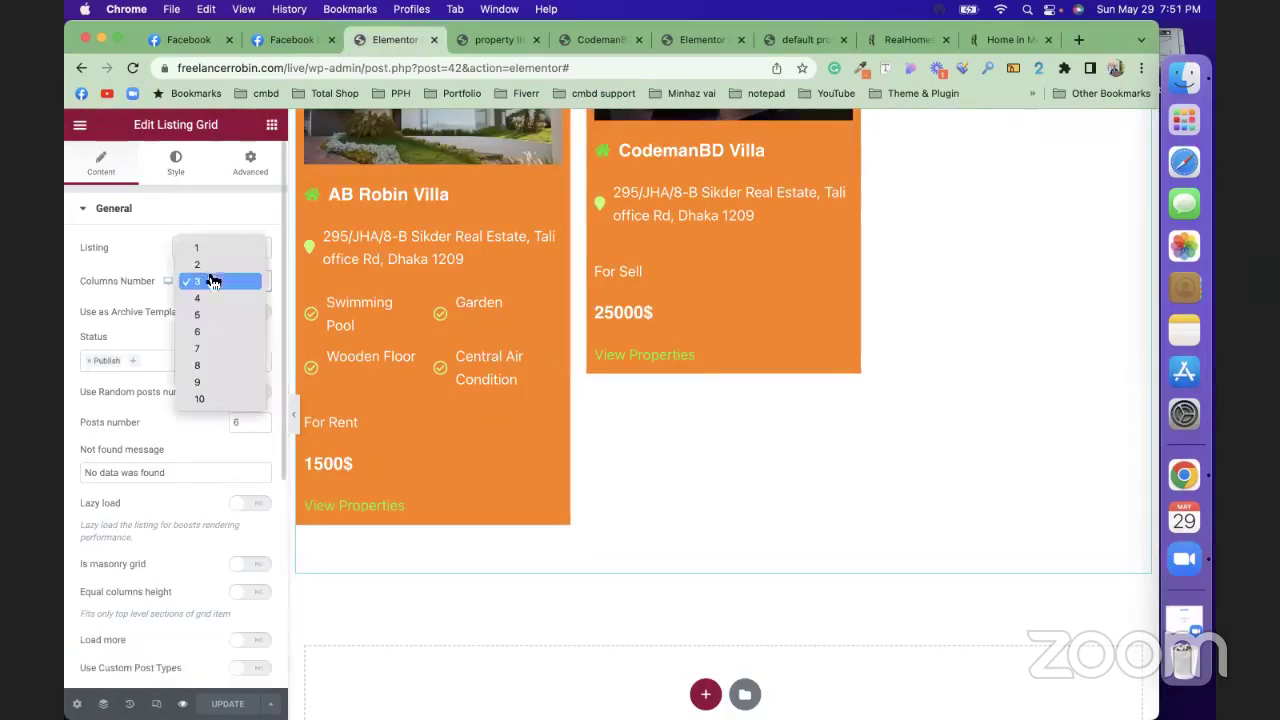
{"action": "left_click", "coordinate": [205, 264]}
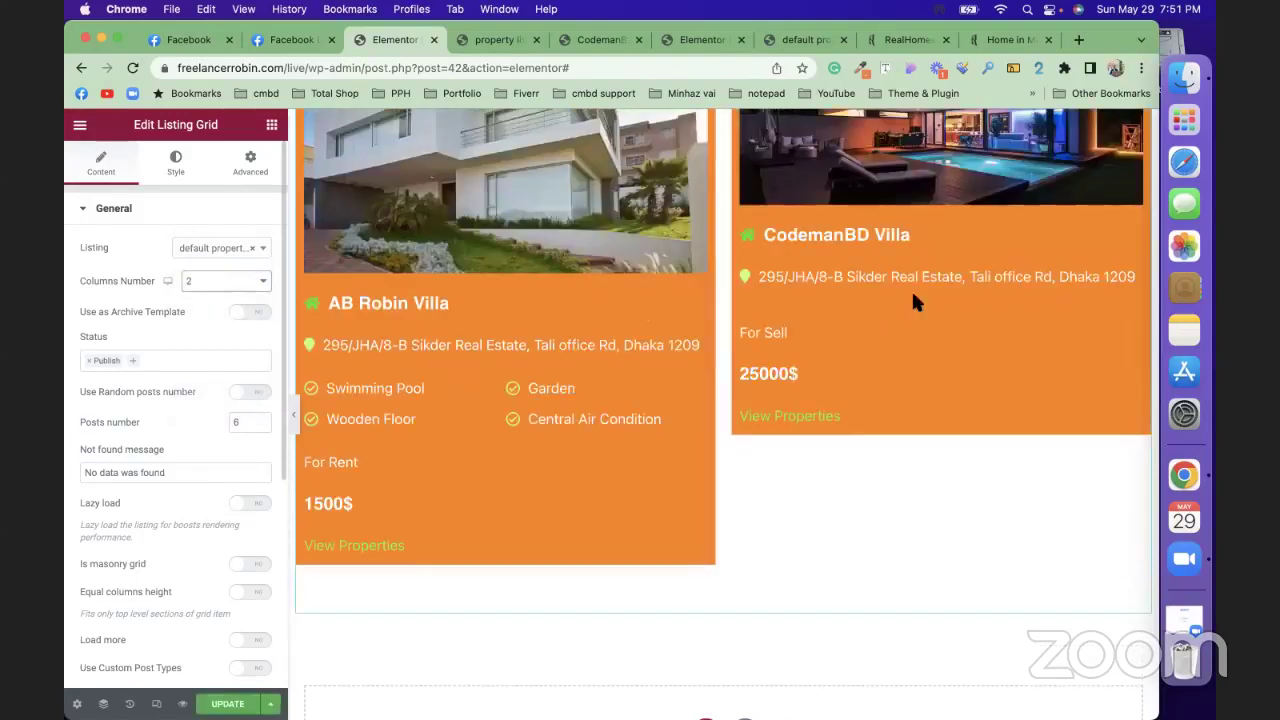
{"action": "left_click", "coordinate": [210, 280]}
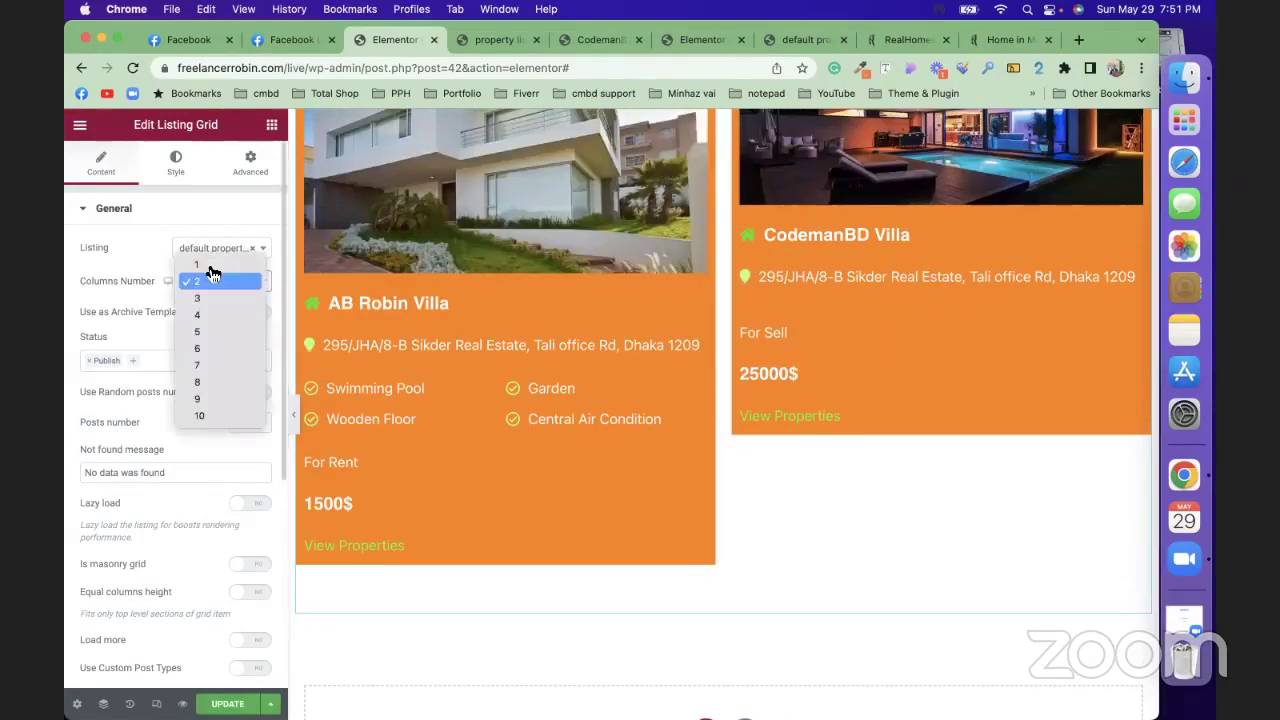
{"action": "left_click", "coordinate": [210, 265]}
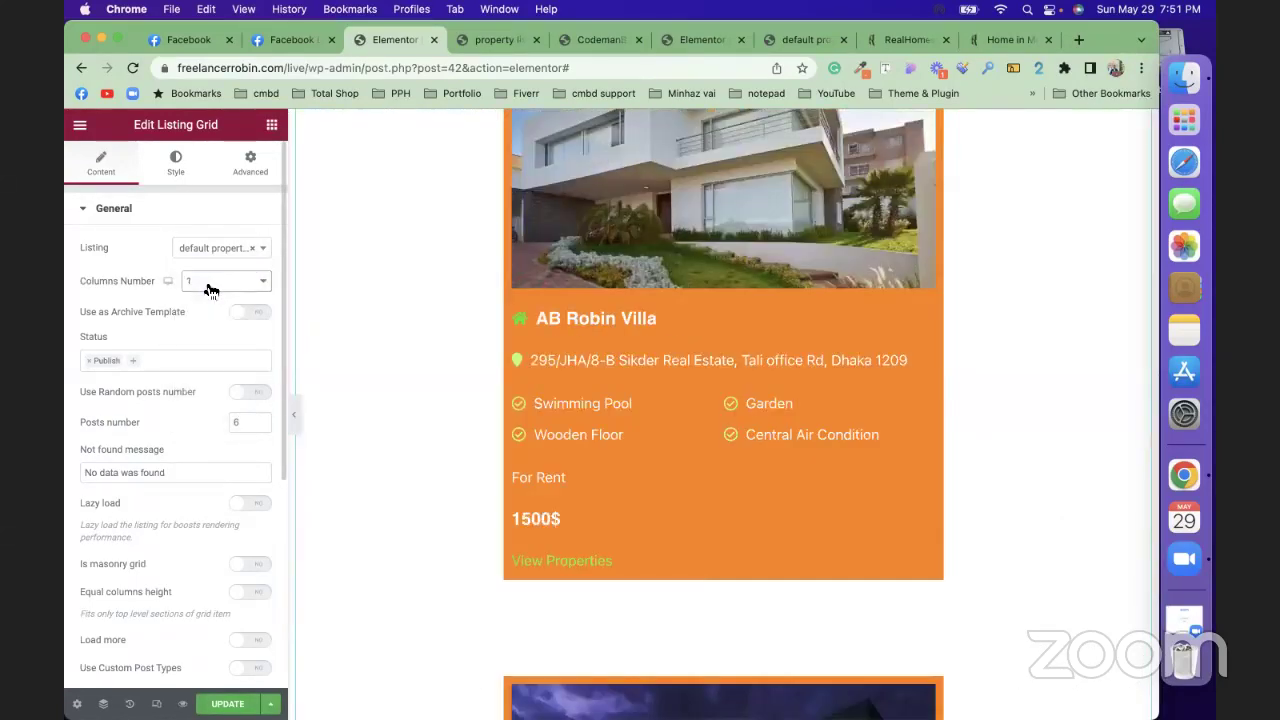
{"action": "left_click", "coordinate": [218, 282]}
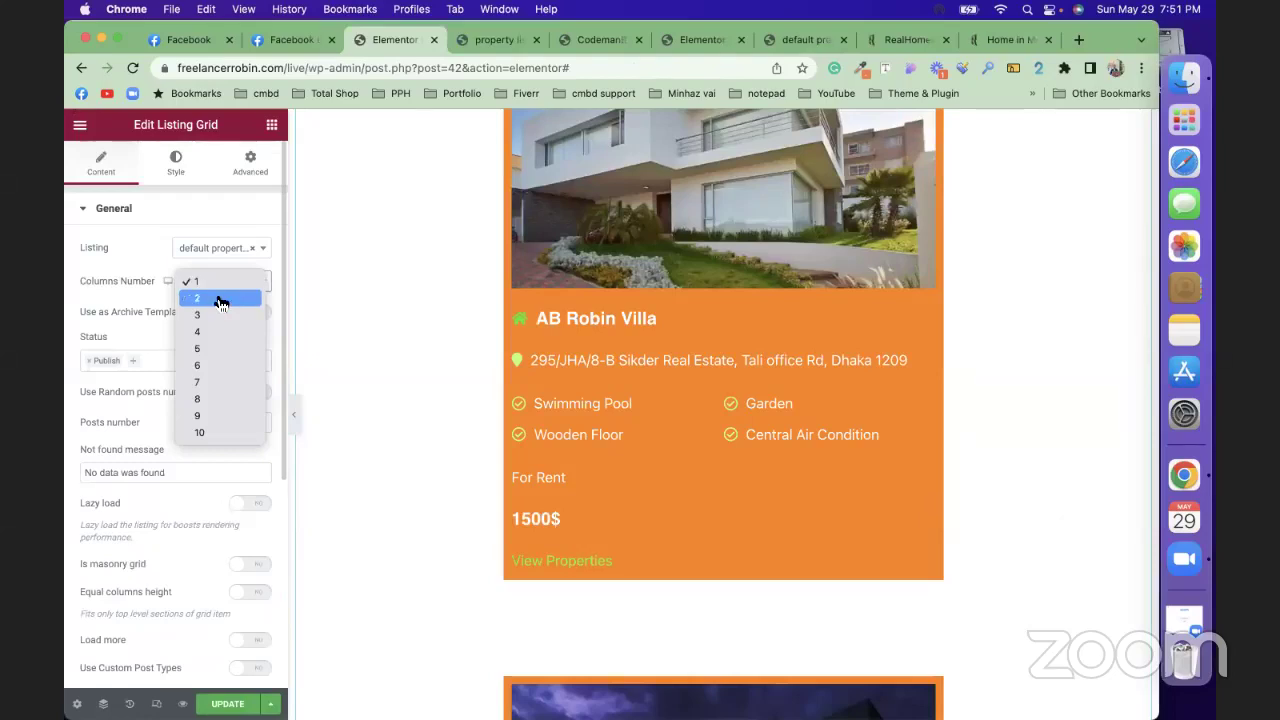
{"action": "left_click", "coordinate": [220, 299]}
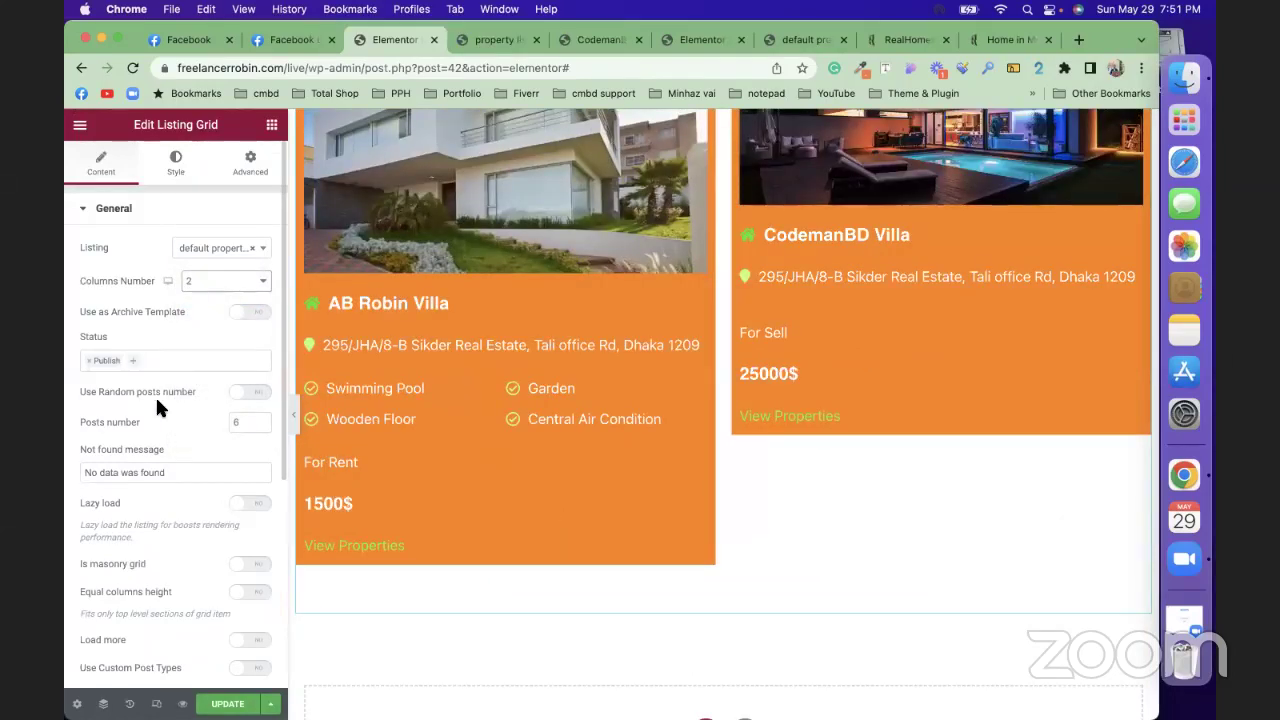
Step: Keep the Listing Grid's posts number at 6 and enable lazy load
{"action": "left_click", "coordinate": [234, 424]}
{"action": "key", "text": "BackSpace"}
{"action": "scroll", "coordinate": [213, 466], "scroll_direction": "down", "scroll_amount": 2}
{"action": "left_click", "coordinate": [250, 421]}
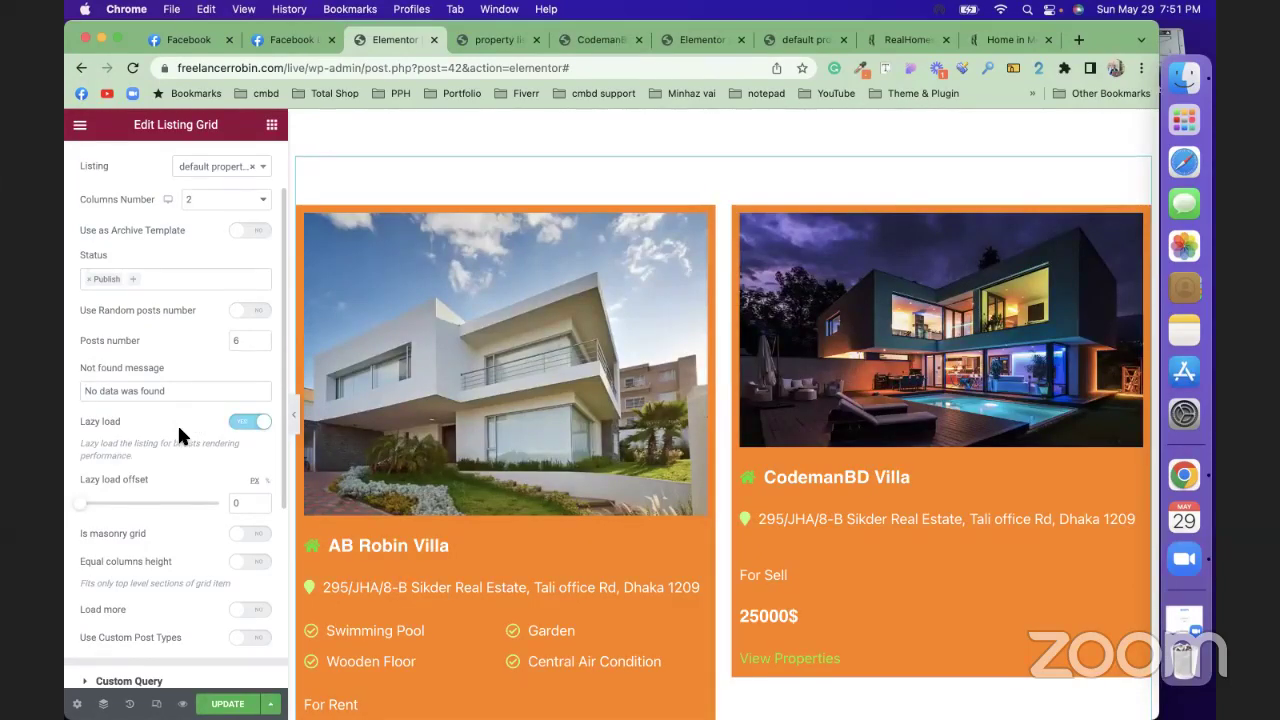
Step: Try to use a custom query as the Listing Grid's item source, and turn the option back off
{"action": "scroll", "coordinate": [177, 423], "scroll_direction": "down", "scroll_amount": 5}
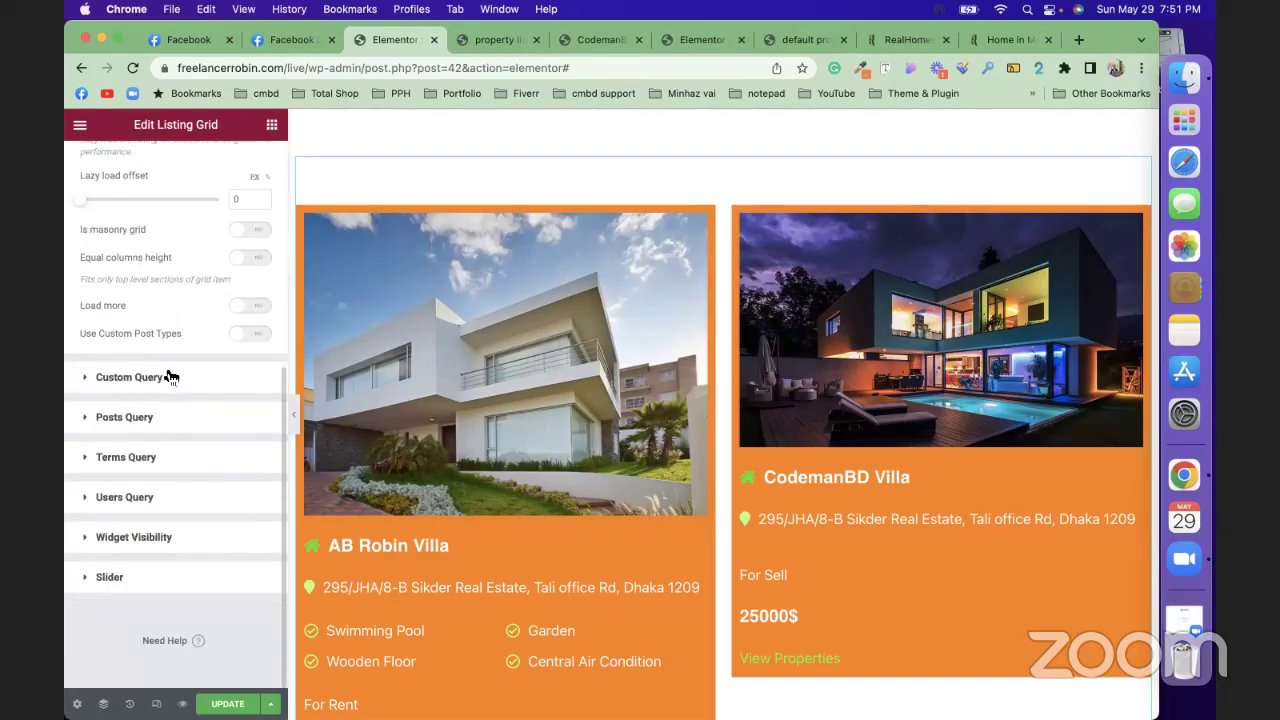
{"action": "left_click", "coordinate": [170, 376]}
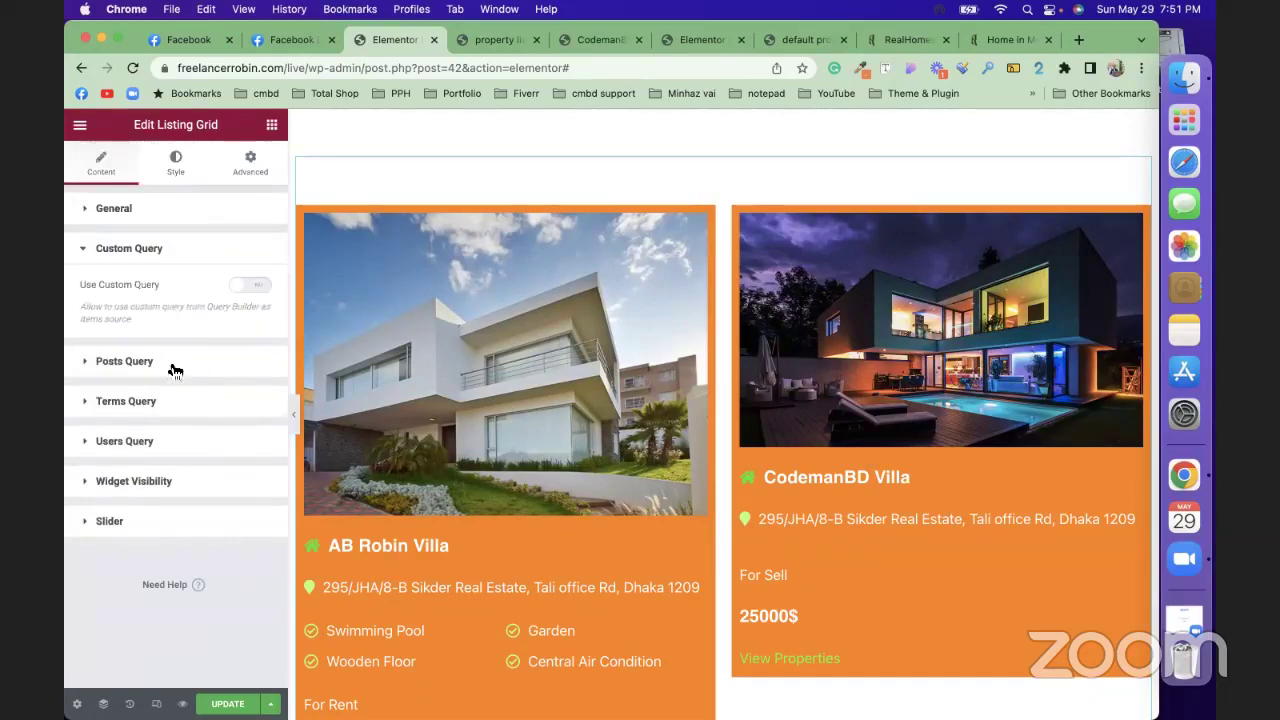
{"action": "left_click", "coordinate": [250, 285]}
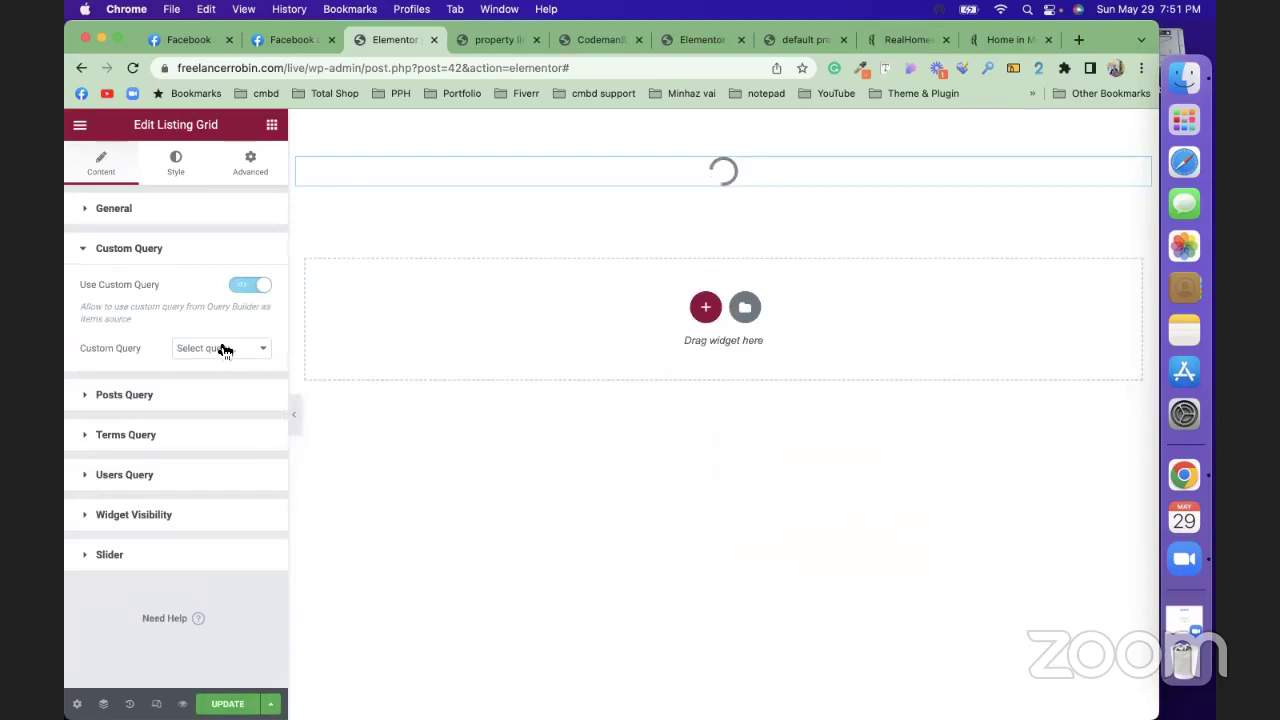
{"action": "left_click", "coordinate": [224, 349]}
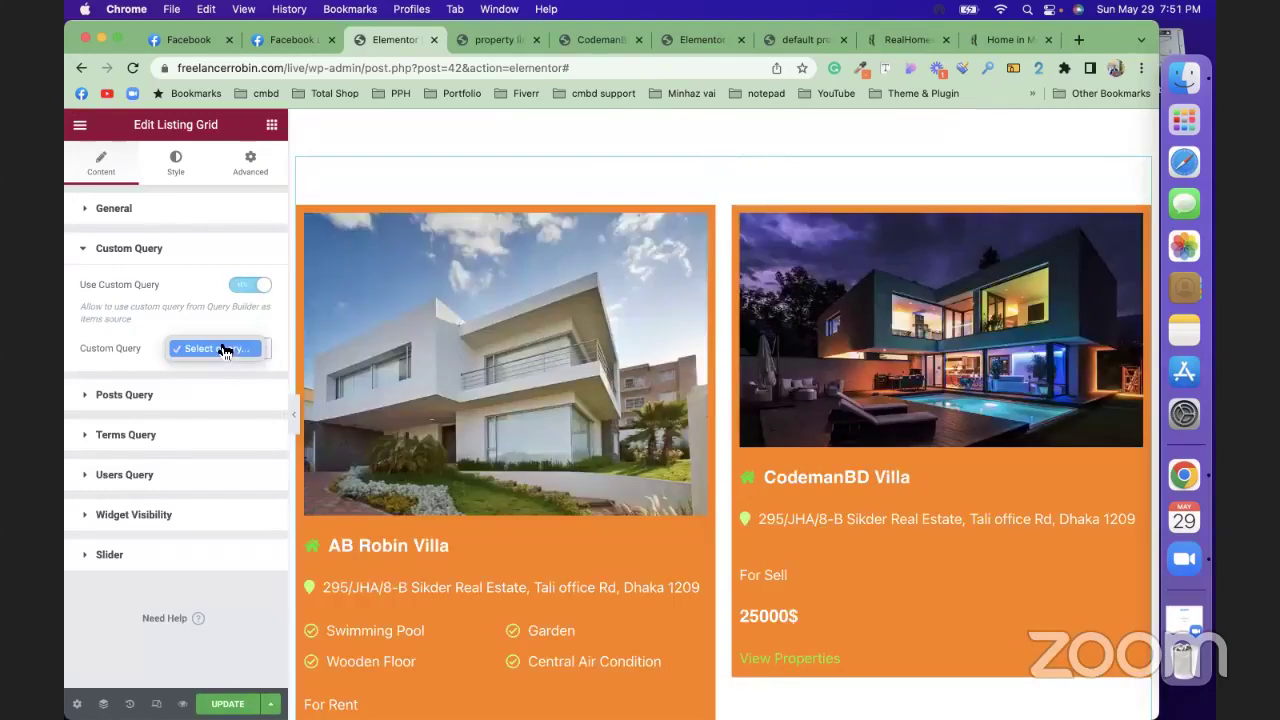
{"action": "left_click", "coordinate": [259, 350]}
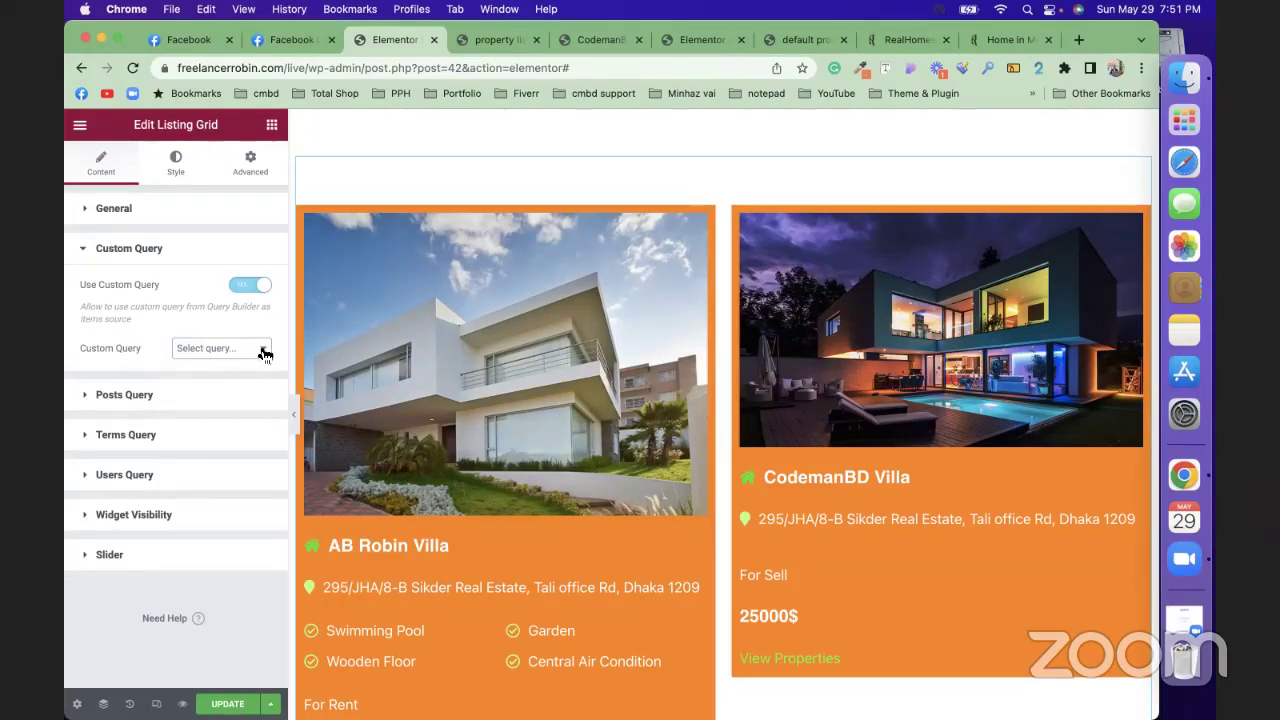
{"action": "left_click", "coordinate": [255, 285]}
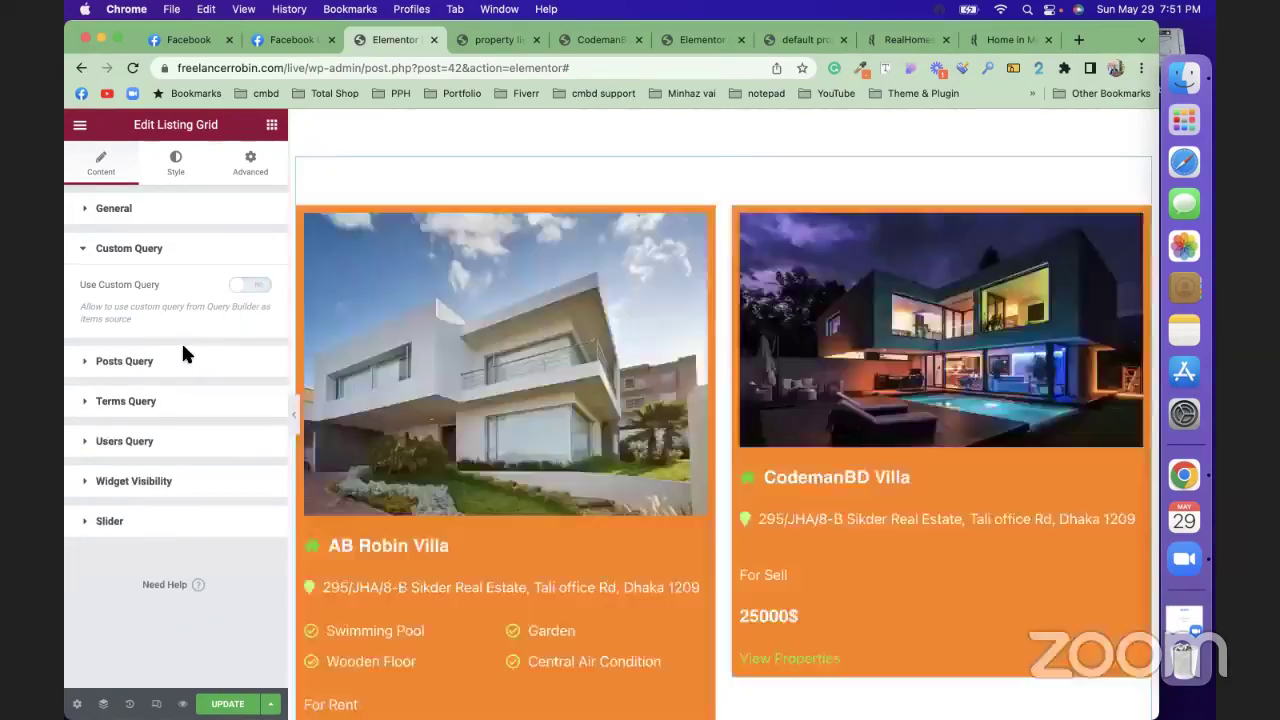
Step: Look over the Listing Grid's Posts Query, Terms Query and Users Query settings
{"action": "left_click", "coordinate": [185, 358]}
{"action": "scroll", "coordinate": [172, 380], "scroll_direction": "down", "scroll_amount": 1}
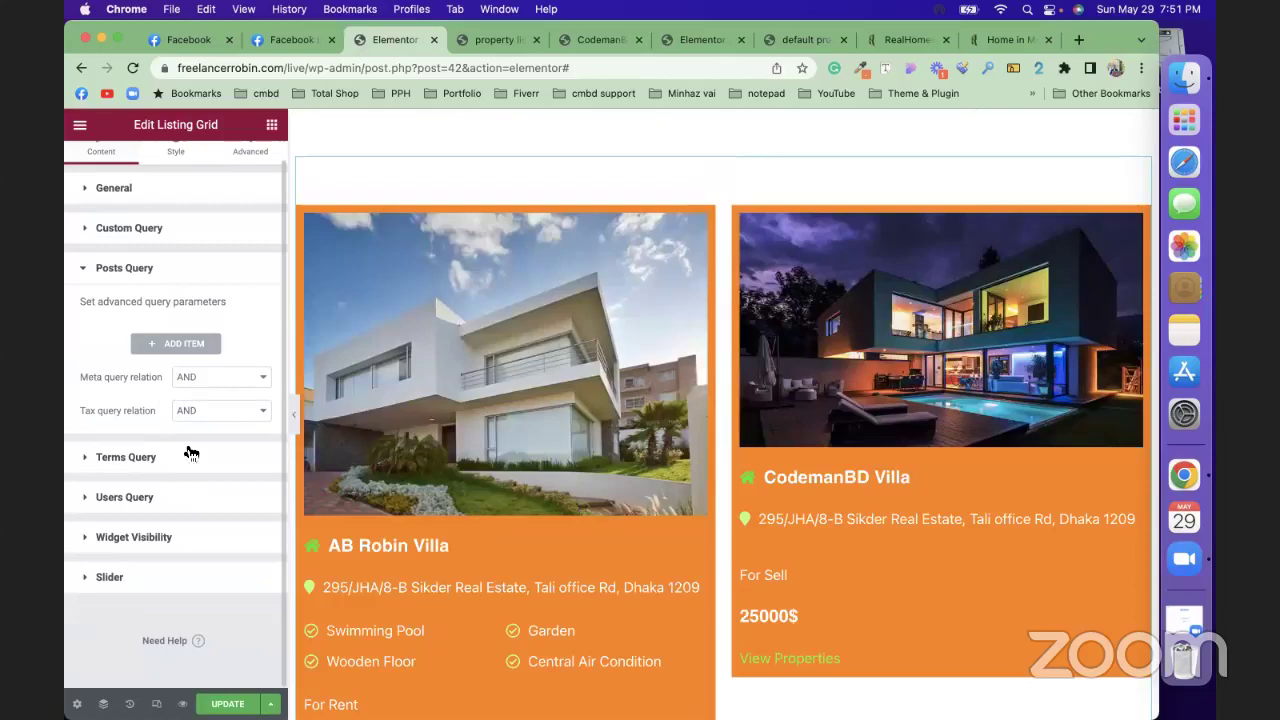
{"action": "left_click", "coordinate": [187, 453]}
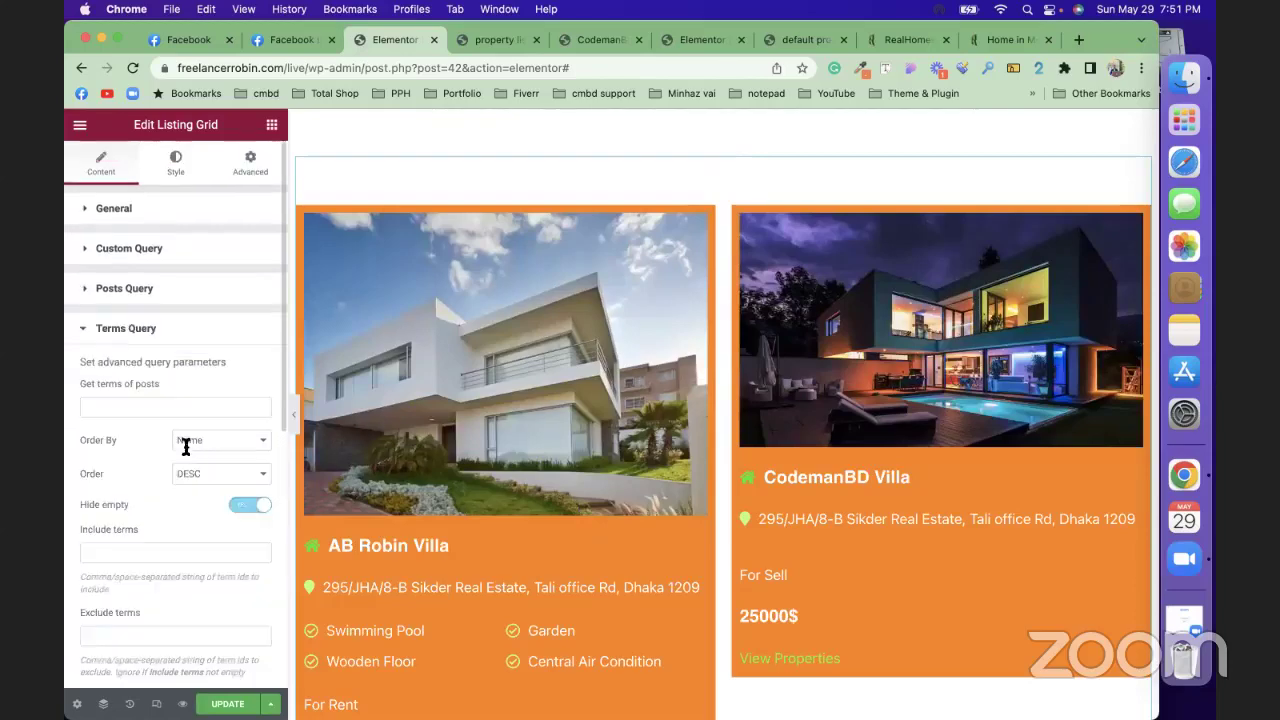
{"action": "scroll", "coordinate": [184, 448], "scroll_direction": "down", "scroll_amount": 10}
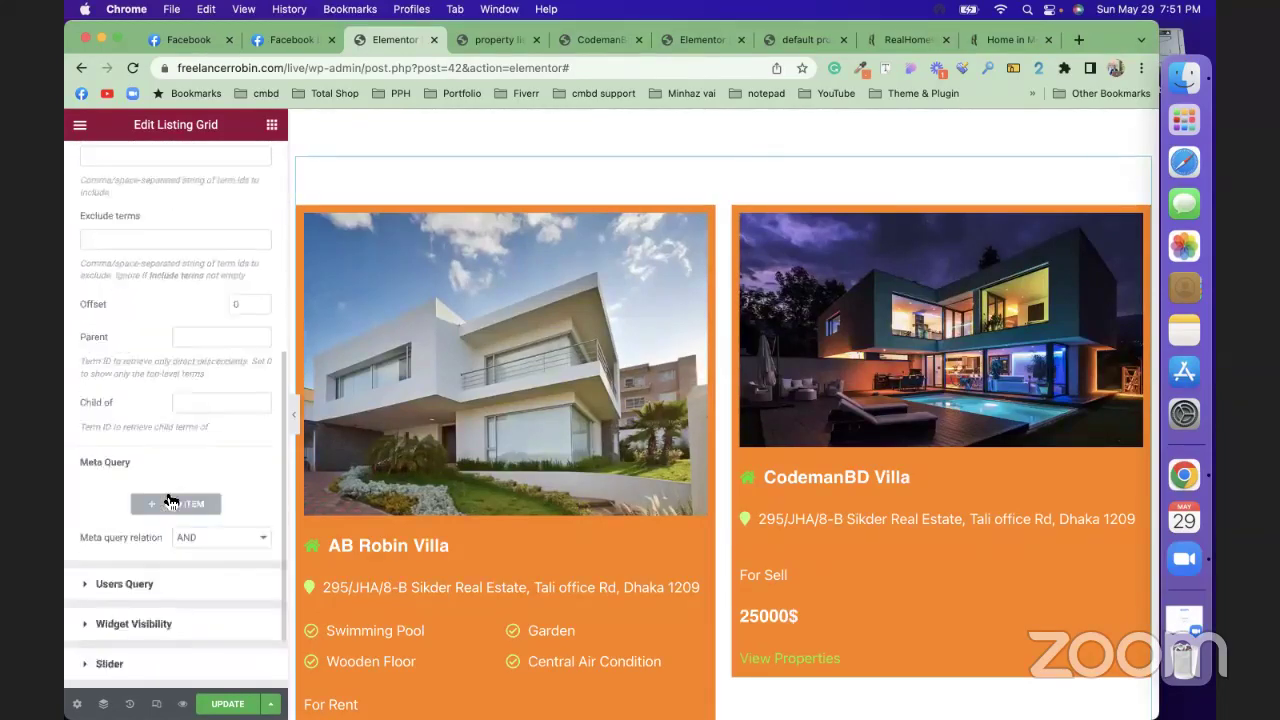
{"action": "left_click", "coordinate": [163, 497]}
{"action": "scroll", "coordinate": [145, 336], "scroll_direction": "down", "scroll_amount": 5}
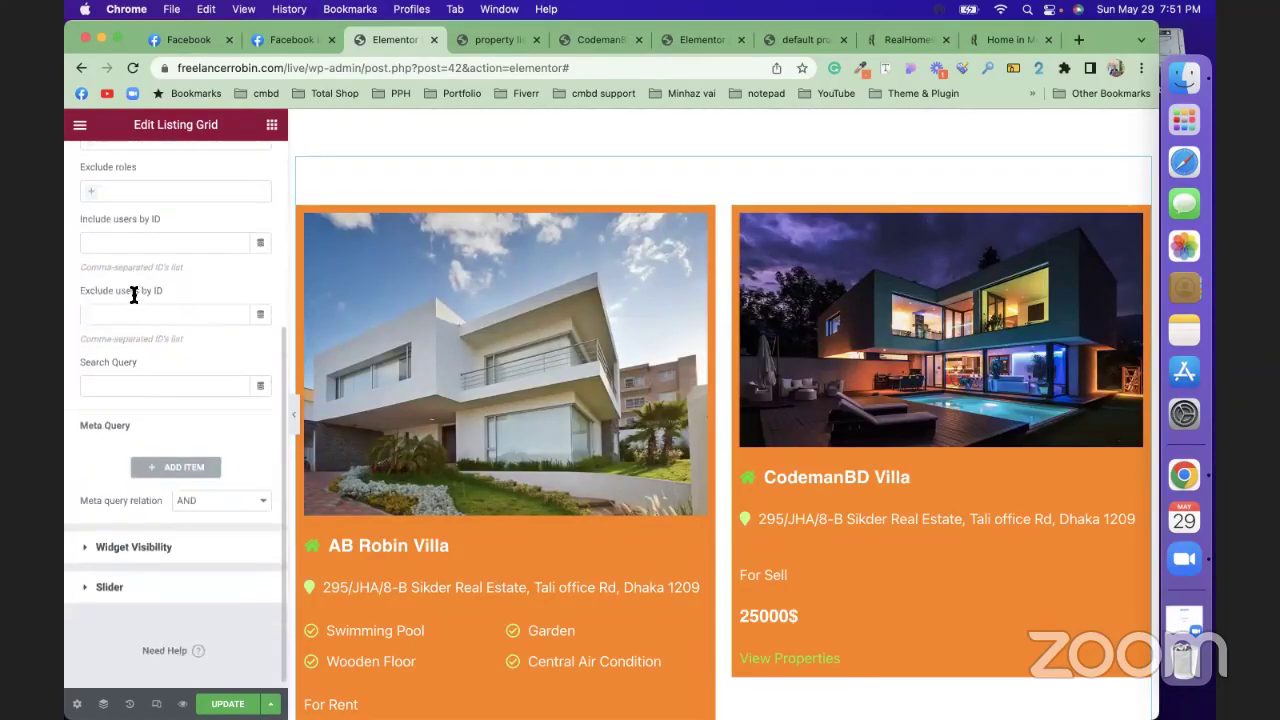
{"action": "scroll", "coordinate": [105, 300], "scroll_direction": "up", "scroll_amount": 4}
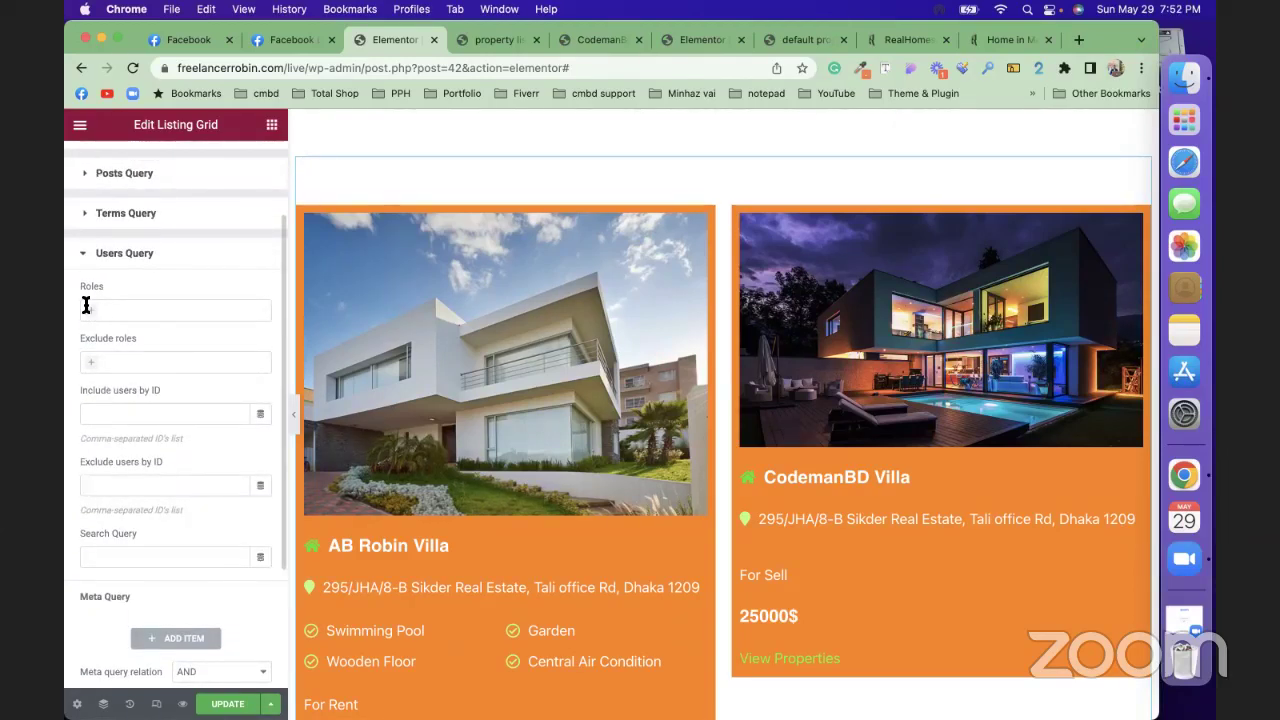
{"action": "scroll", "coordinate": [90, 310], "scroll_direction": "down", "scroll_amount": 4}
{"action": "scroll", "coordinate": [86, 305], "scroll_direction": "up", "scroll_amount": 8}
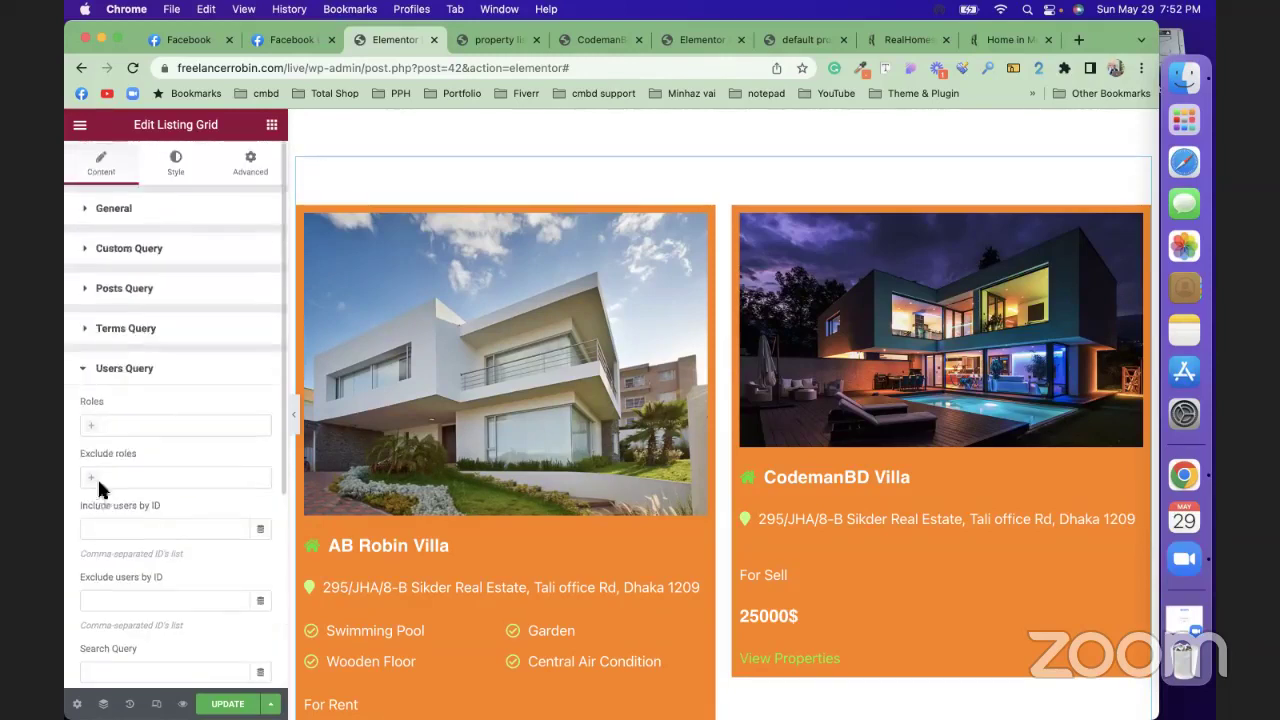
Step: Try the Listing Grid as a slider with 2 slides to scroll, and disable the slider again
{"action": "scroll", "coordinate": [140, 568], "scroll_direction": "down", "scroll_amount": 8}
{"action": "left_click", "coordinate": [141, 573]}
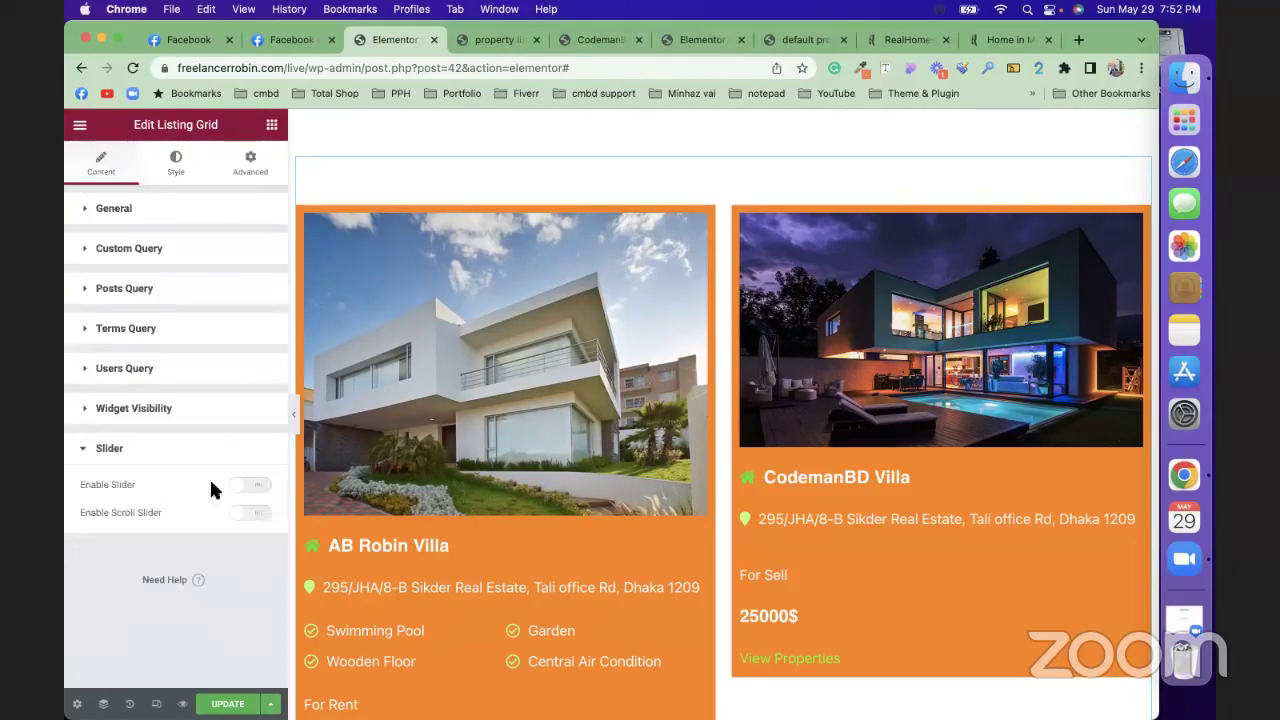
{"action": "left_click", "coordinate": [250, 485]}
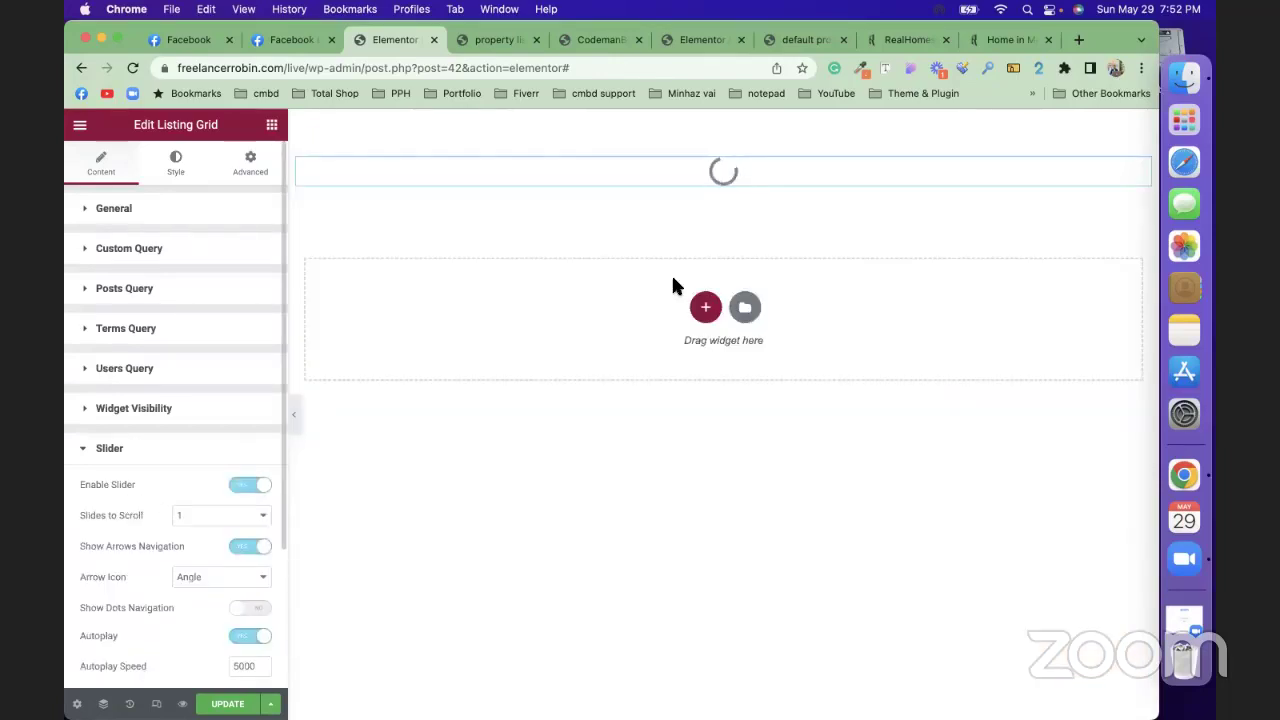
{"action": "scroll", "coordinate": [487, 394], "scroll_direction": "down", "scroll_amount": 4}
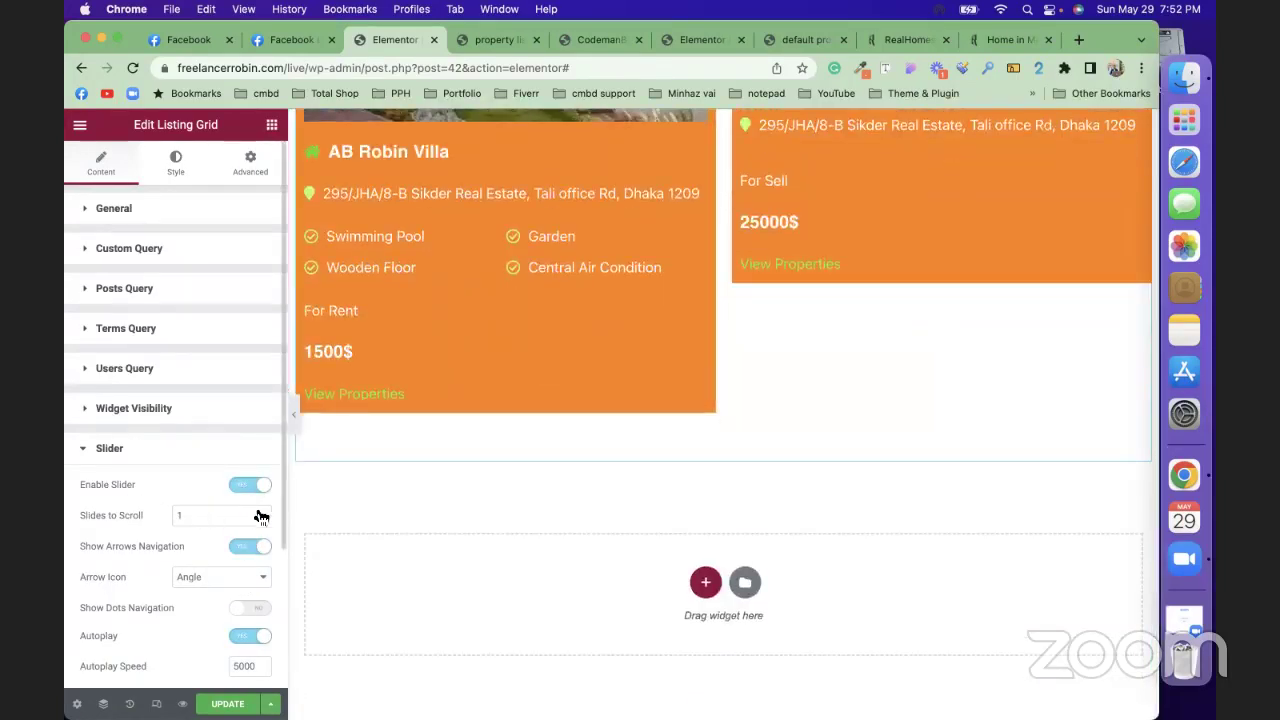
{"action": "left_click", "coordinate": [253, 528]}
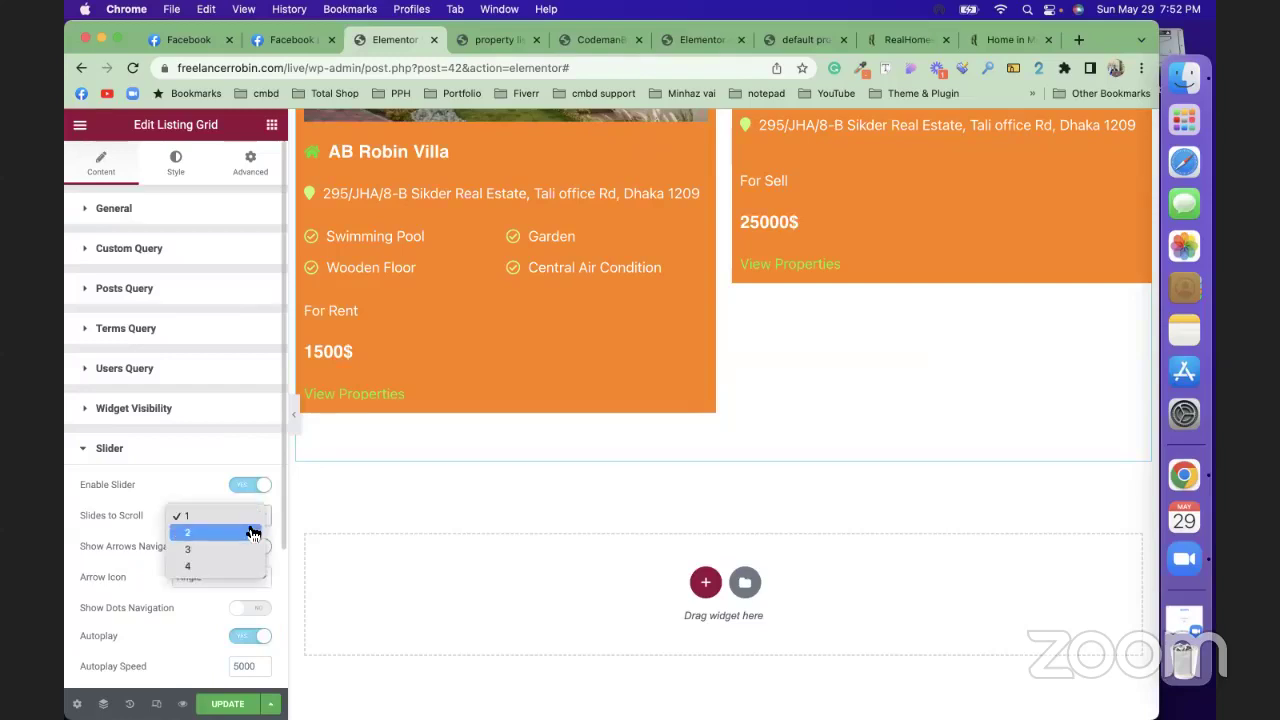
{"action": "left_click", "coordinate": [253, 532]}
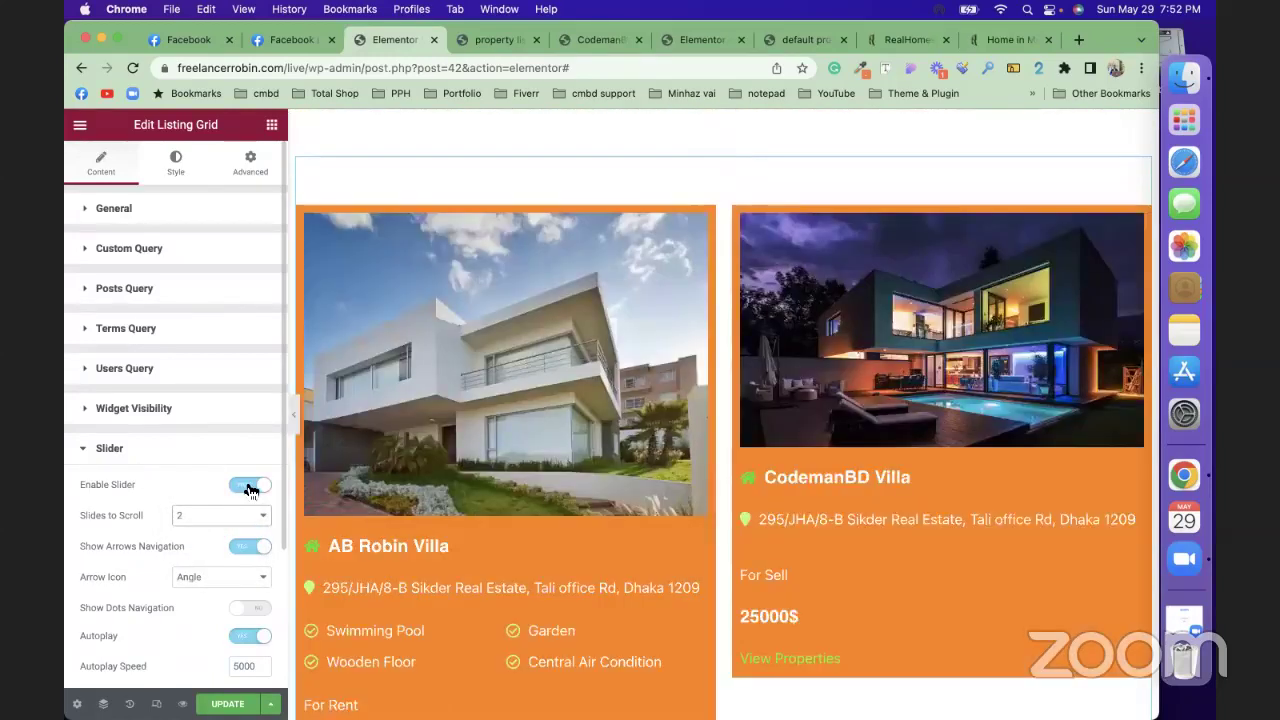
{"action": "left_click", "coordinate": [249, 486]}
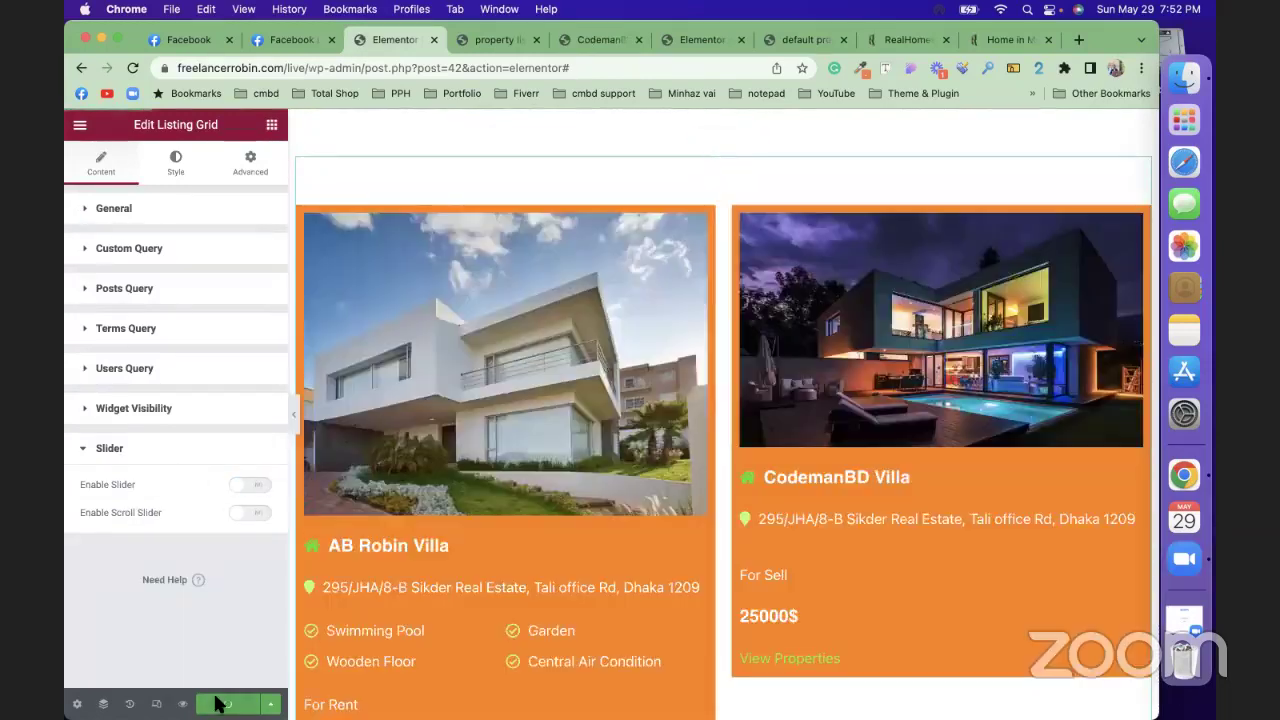
Step: Exit the template editor to the WordPress dashboard and open the user profile page
{"action": "left_click", "coordinate": [80, 132]}
{"action": "left_click", "coordinate": [189, 411]}
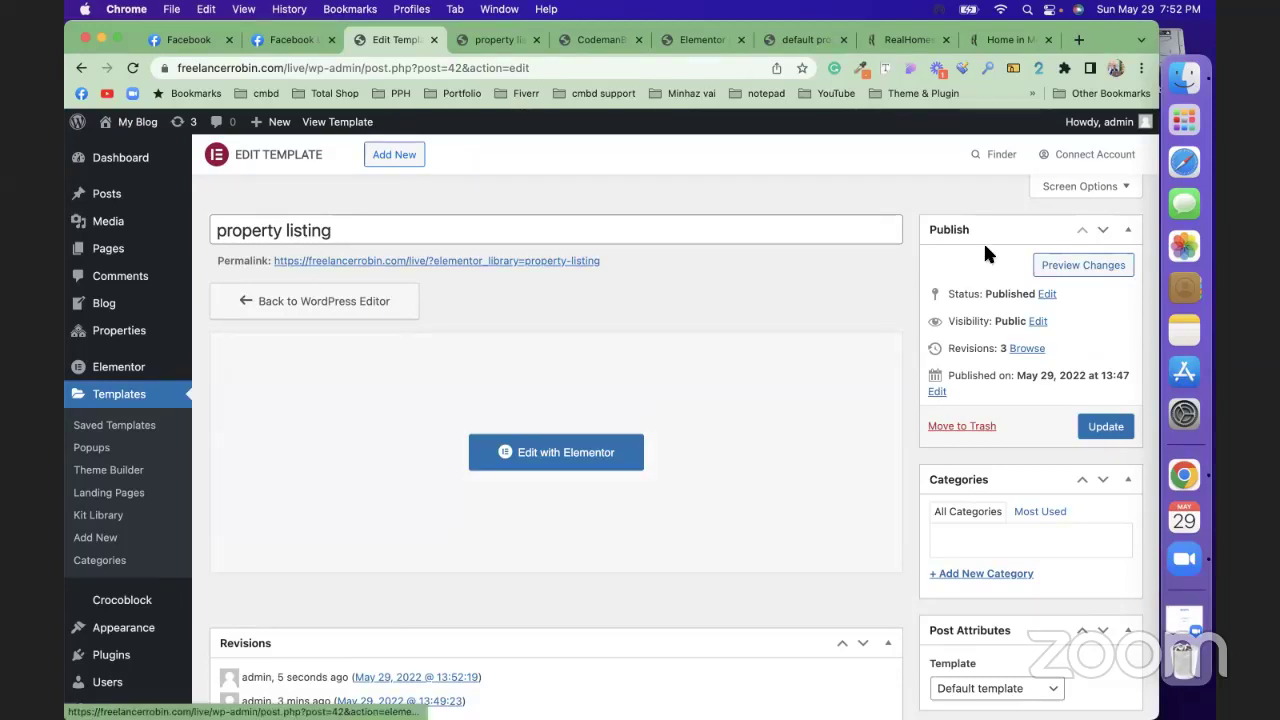
{"action": "mouse_move", "coordinate": [1149, 124]}
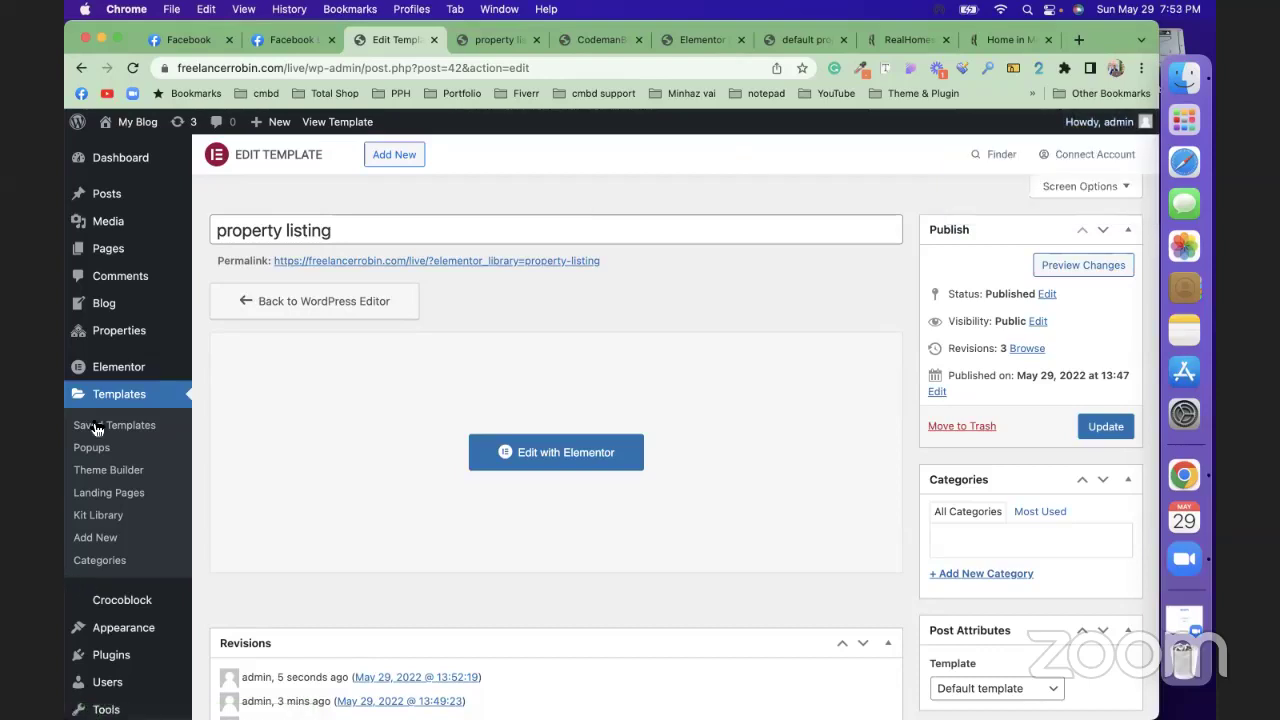
{"action": "scroll", "coordinate": [100, 322], "scroll_direction": "down", "scroll_amount": 4}
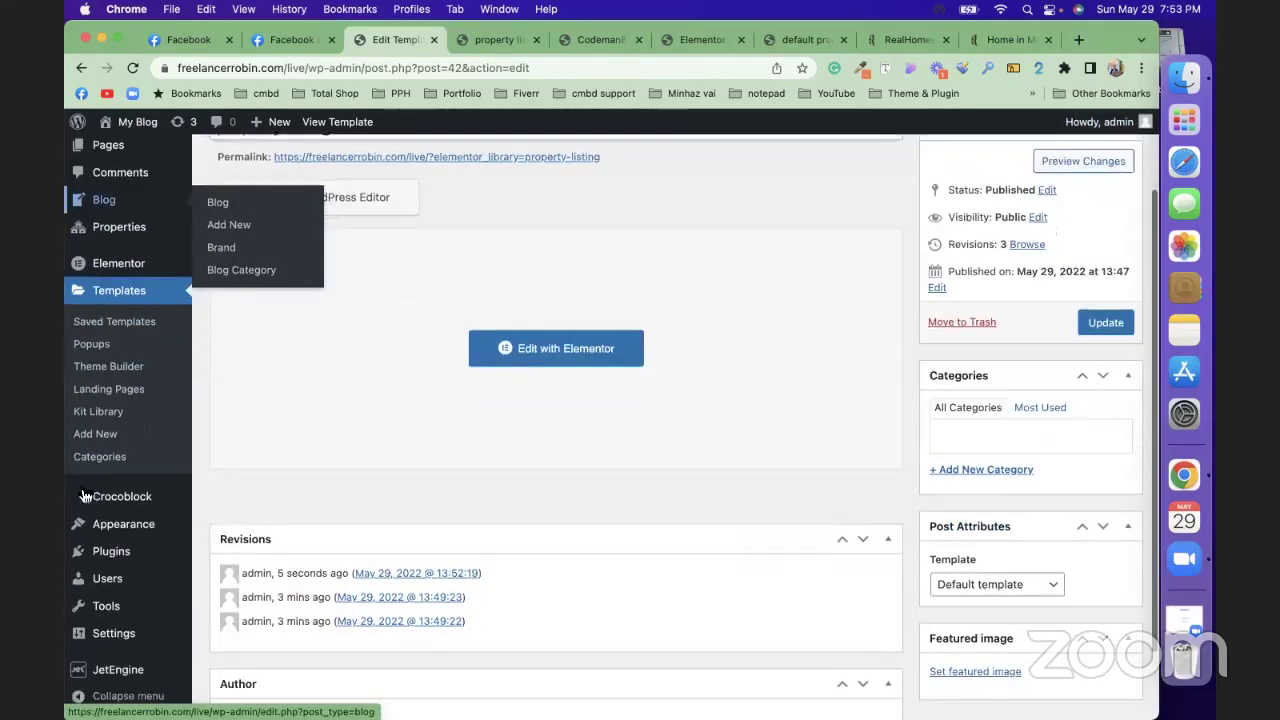
{"action": "mouse_move", "coordinate": [107, 578]}
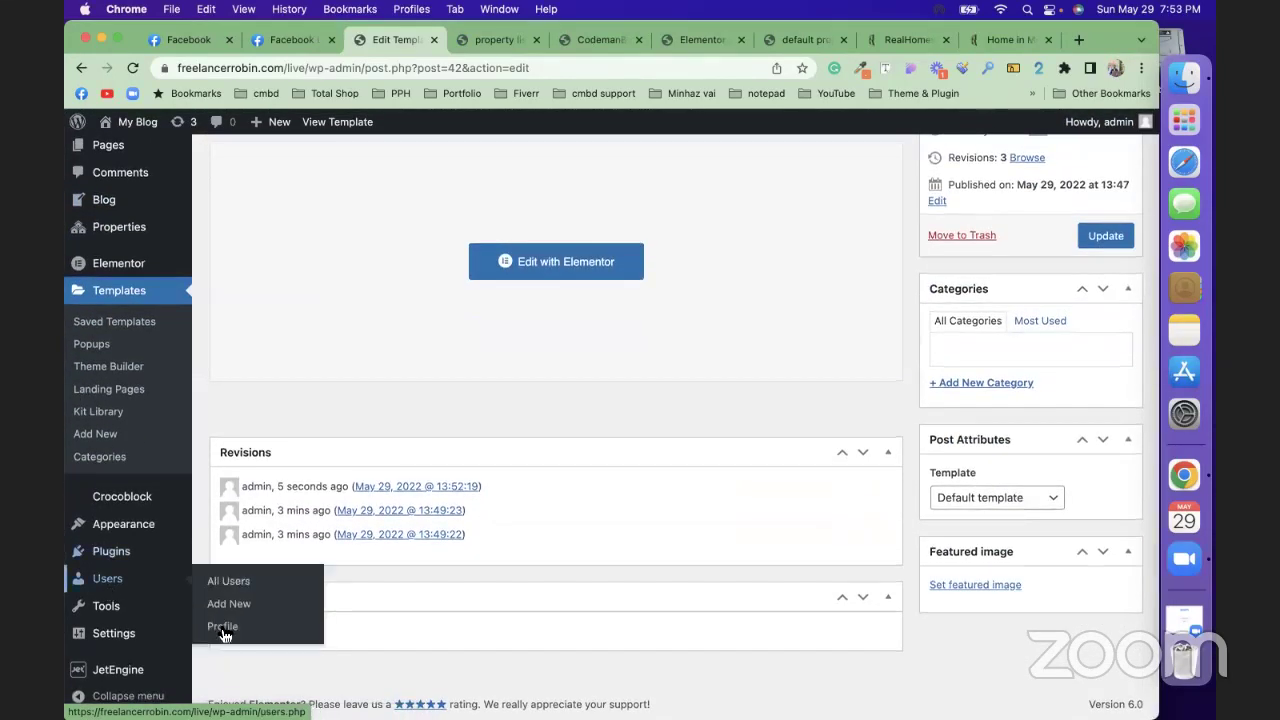
{"action": "left_click", "coordinate": [223, 627]}
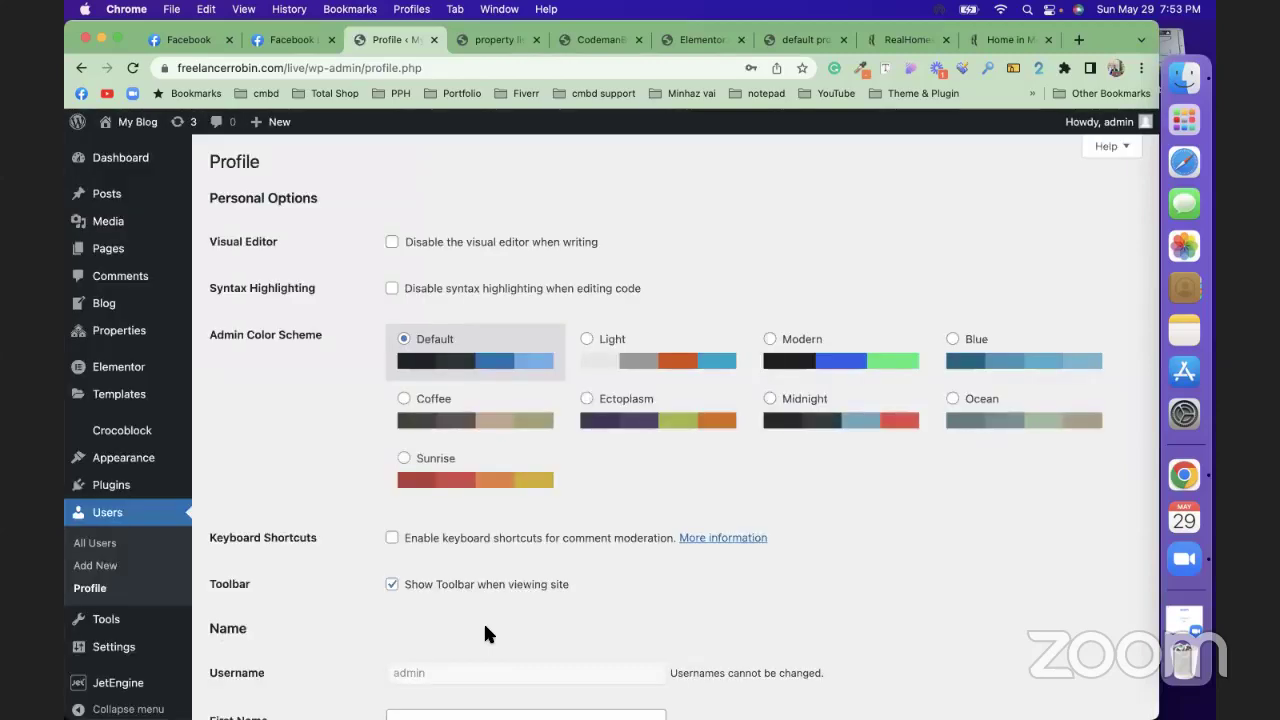
Step: Fill in the profile's first name, last name and nickname, and choose the full name as the publicly displayed name
{"action": "scroll", "coordinate": [418, 393], "scroll_direction": "down", "scroll_amount": 5}
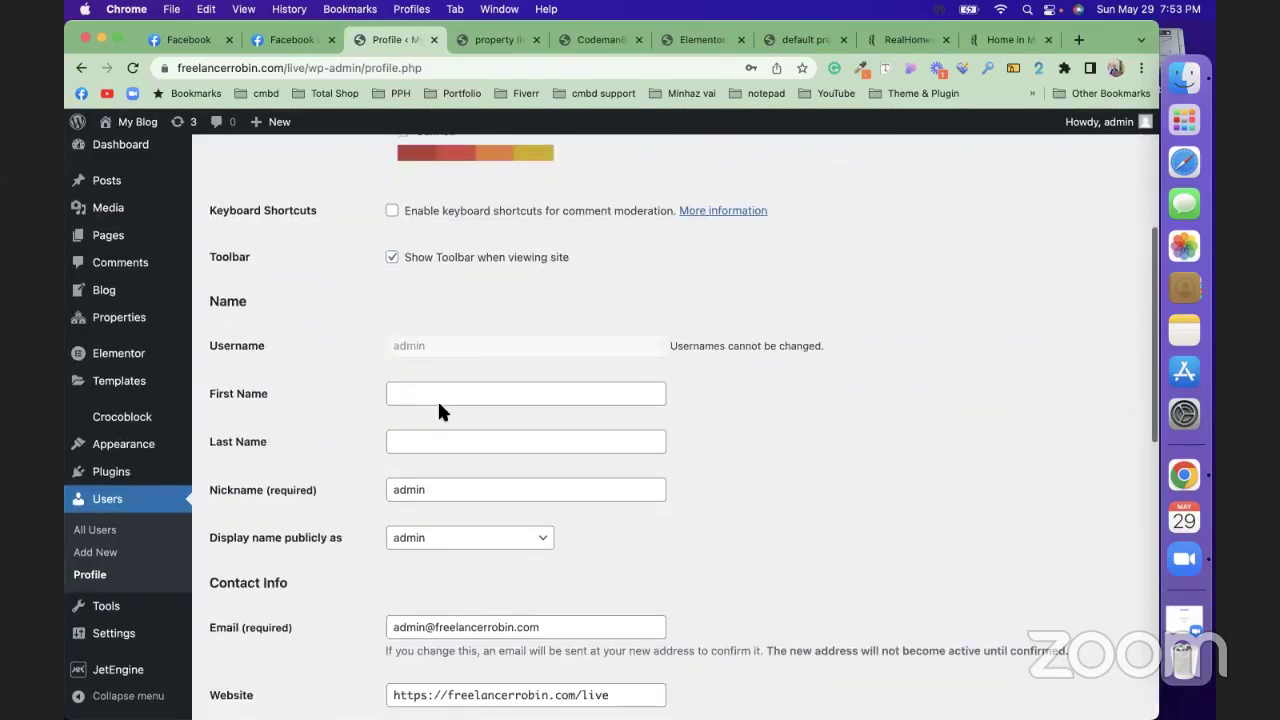
{"action": "left_click", "coordinate": [437, 396]}
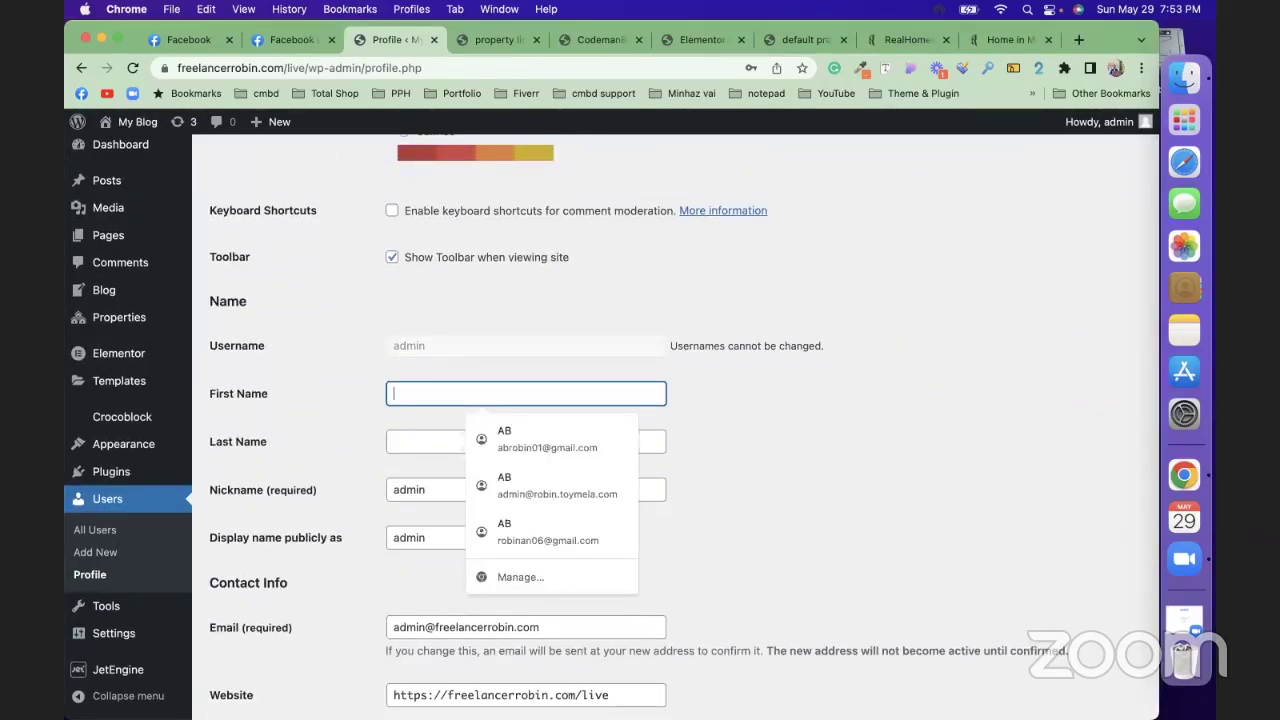
{"action": "type", "text": "AB"}
{"action": "left_click", "coordinate": [427, 451]}
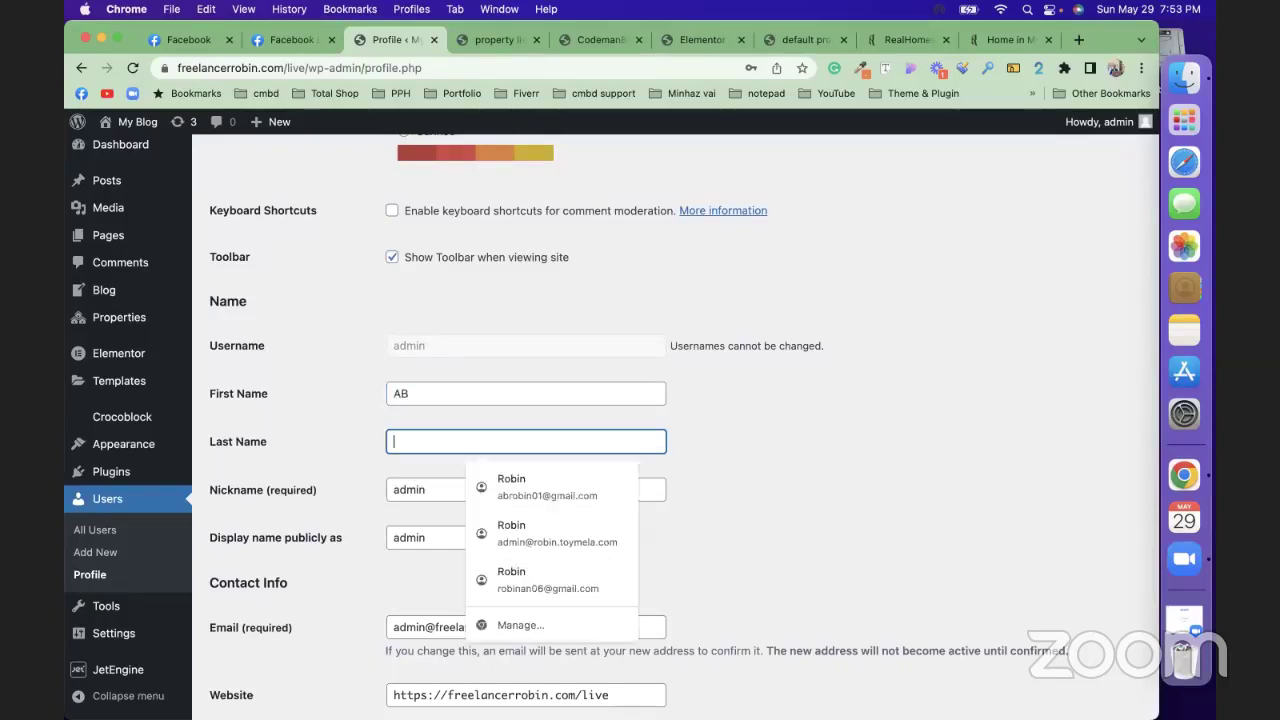
{"action": "type", "text": "Robin"}
{"action": "double_click", "coordinate": [401, 491]}
{"action": "type", "text": "AB "}
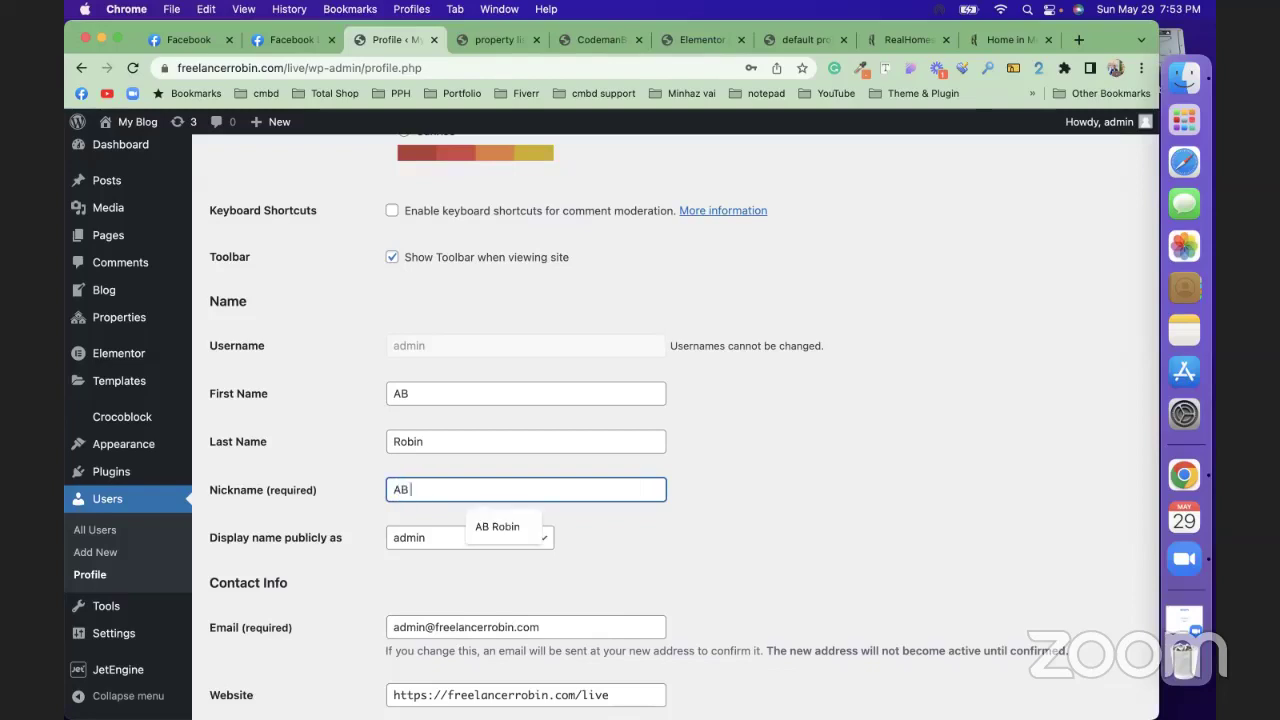
{"action": "type", "text": "Robin"}
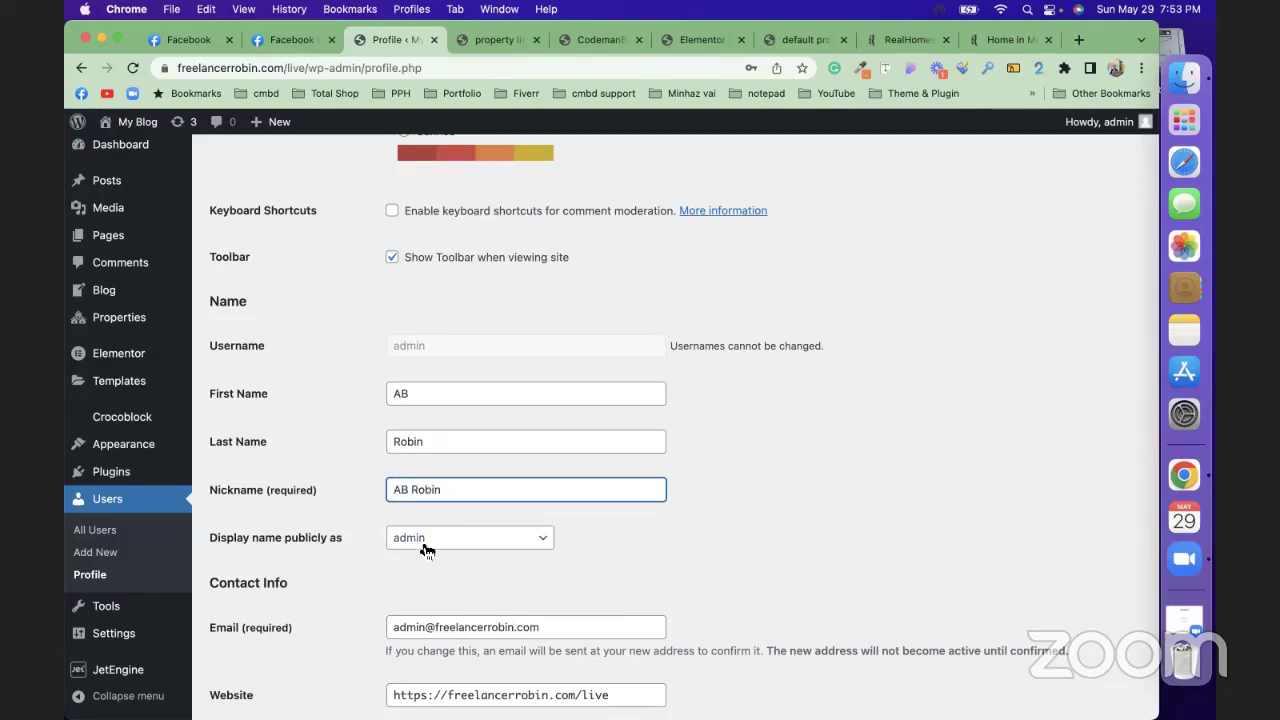
{"action": "left_click", "coordinate": [430, 545]}
{"action": "left_click", "coordinate": [445, 611]}
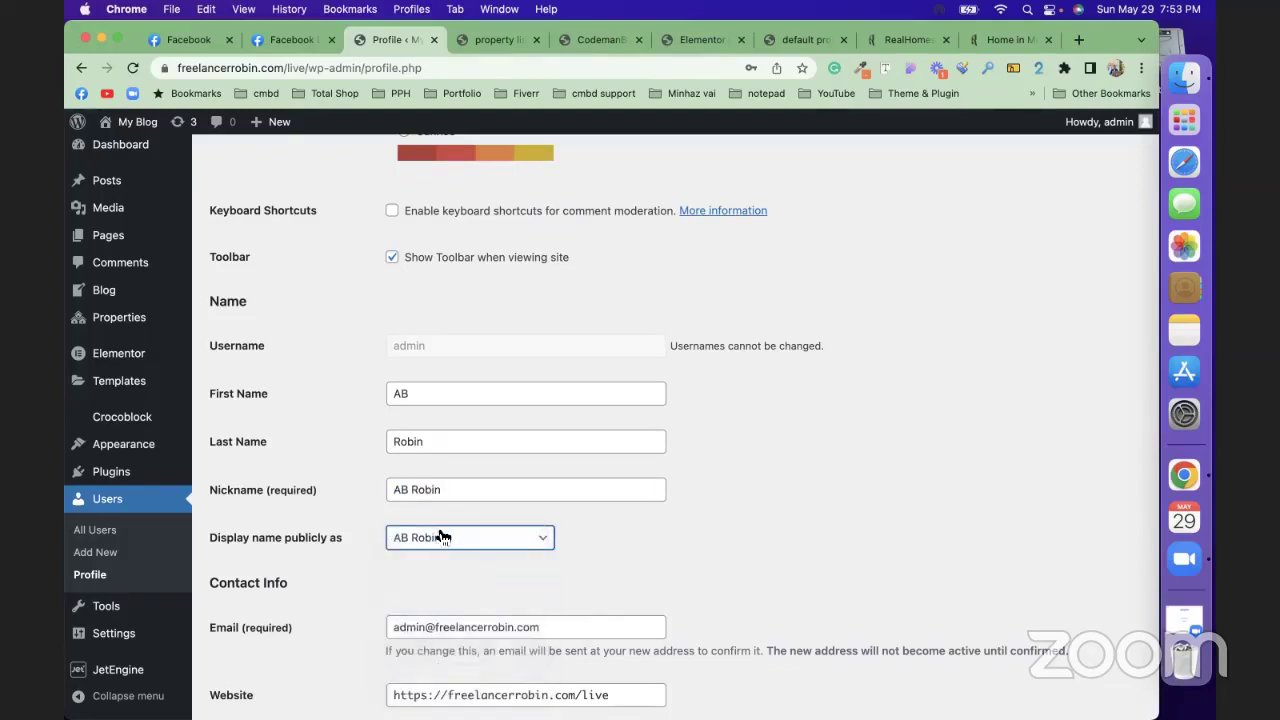
Step: Update the profile to save the new name details
{"action": "scroll", "coordinate": [543, 576], "scroll_direction": "down", "scroll_amount": 5}
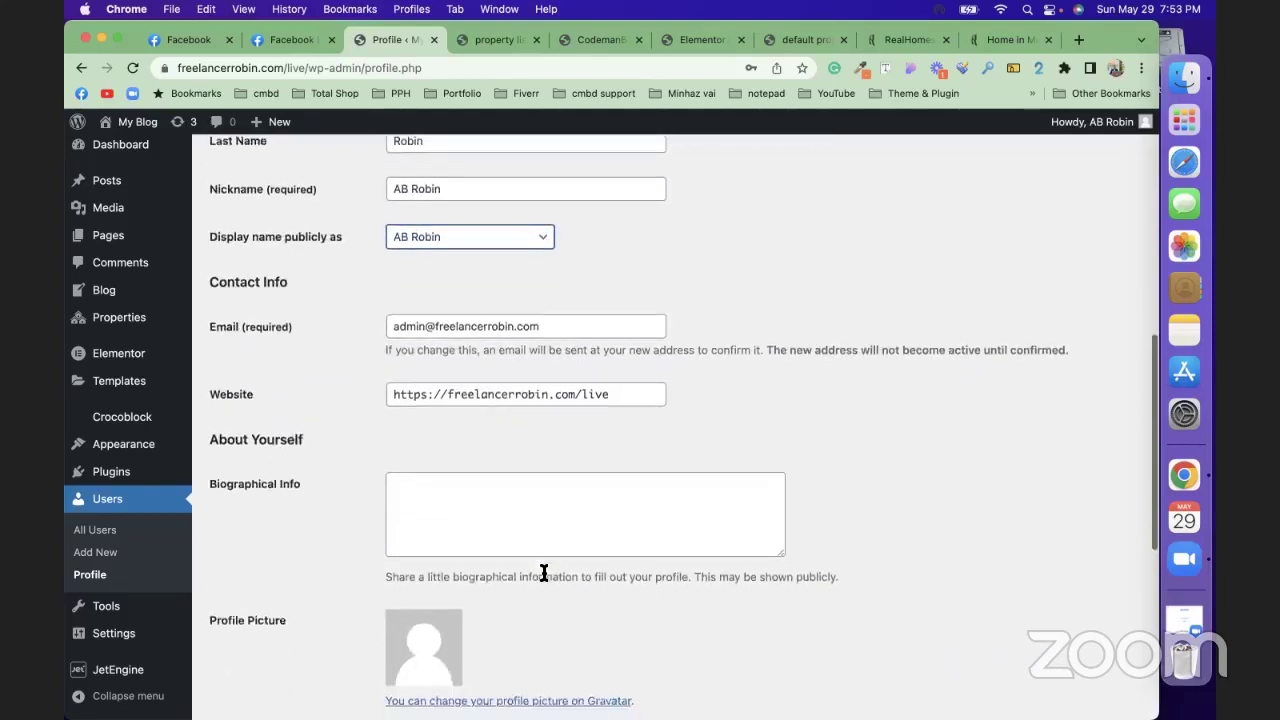
{"action": "scroll", "coordinate": [543, 570], "scroll_direction": "down", "scroll_amount": 3}
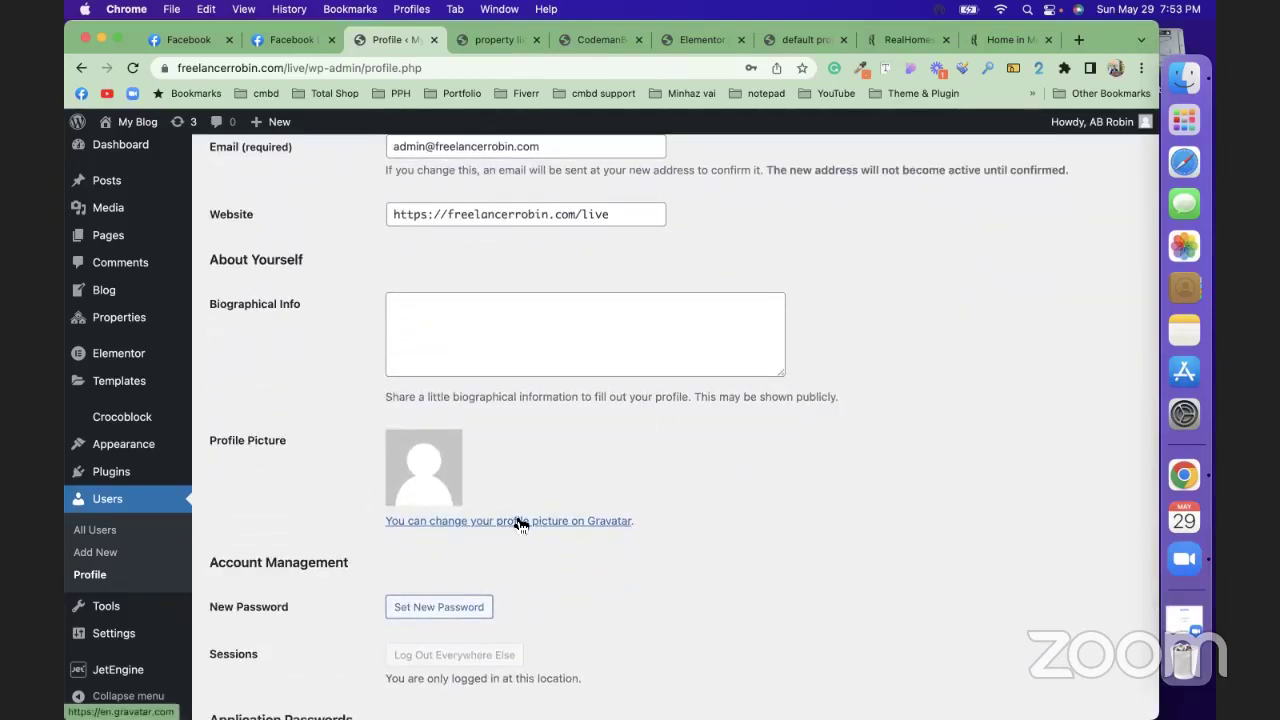
{"action": "scroll", "coordinate": [550, 545], "scroll_direction": "down", "scroll_amount": 1}
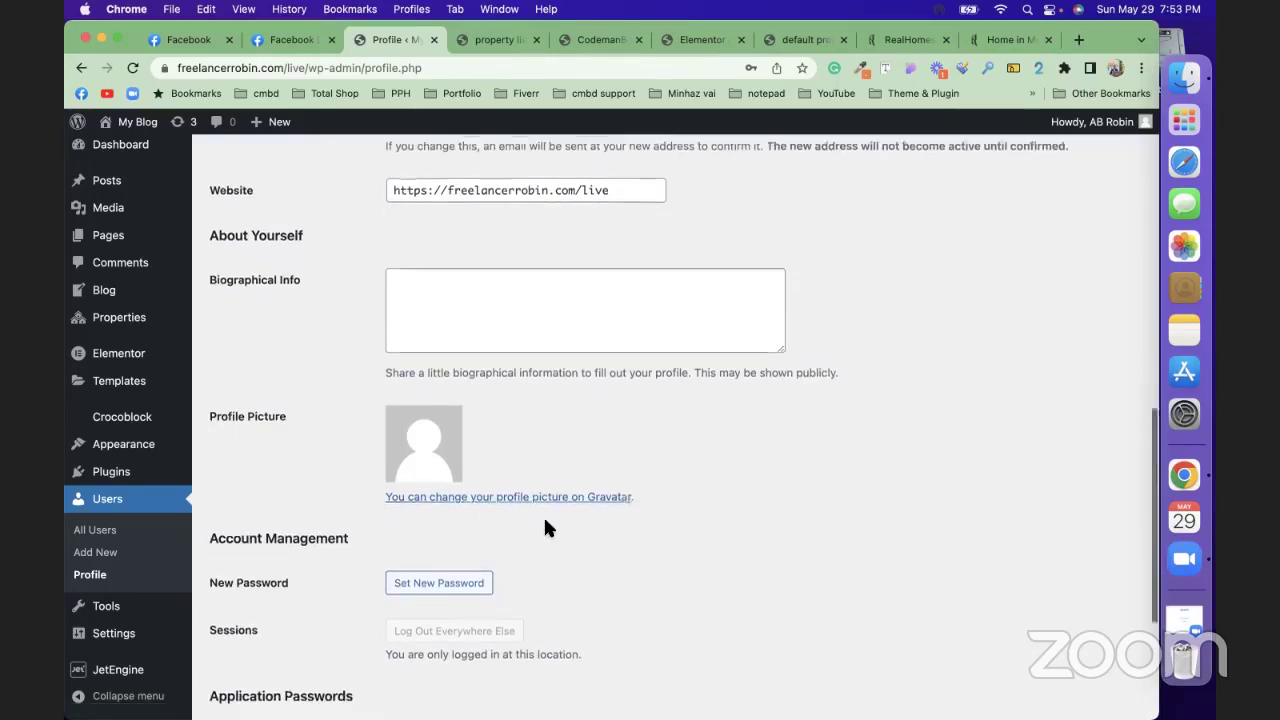
{"action": "scroll", "coordinate": [543, 526], "scroll_direction": "down", "scroll_amount": 5}
{"action": "left_click", "coordinate": [281, 644]}
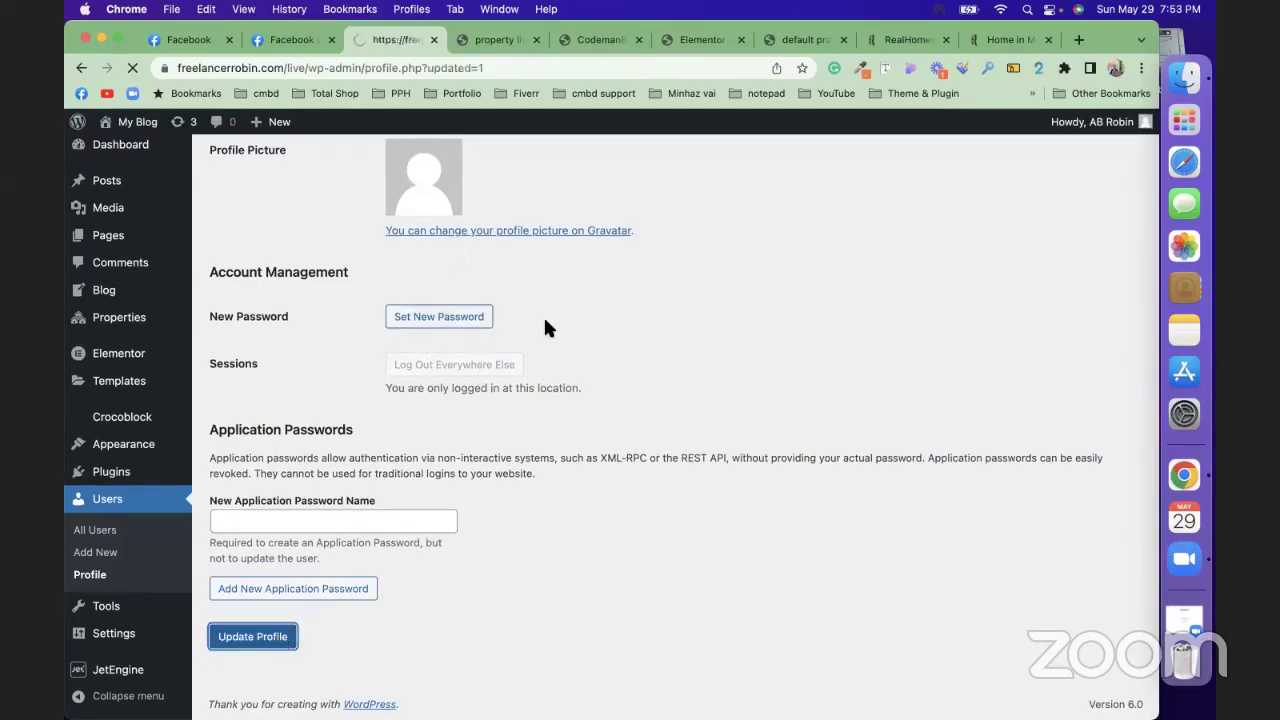
Step: Look at the Gravatar site linked for changing the profile picture, and return to review the profile page's fields
{"action": "scroll", "coordinate": [546, 322], "scroll_direction": "down", "scroll_amount": 6}
{"action": "scroll", "coordinate": [548, 328], "scroll_direction": "down", "scroll_amount": 15}
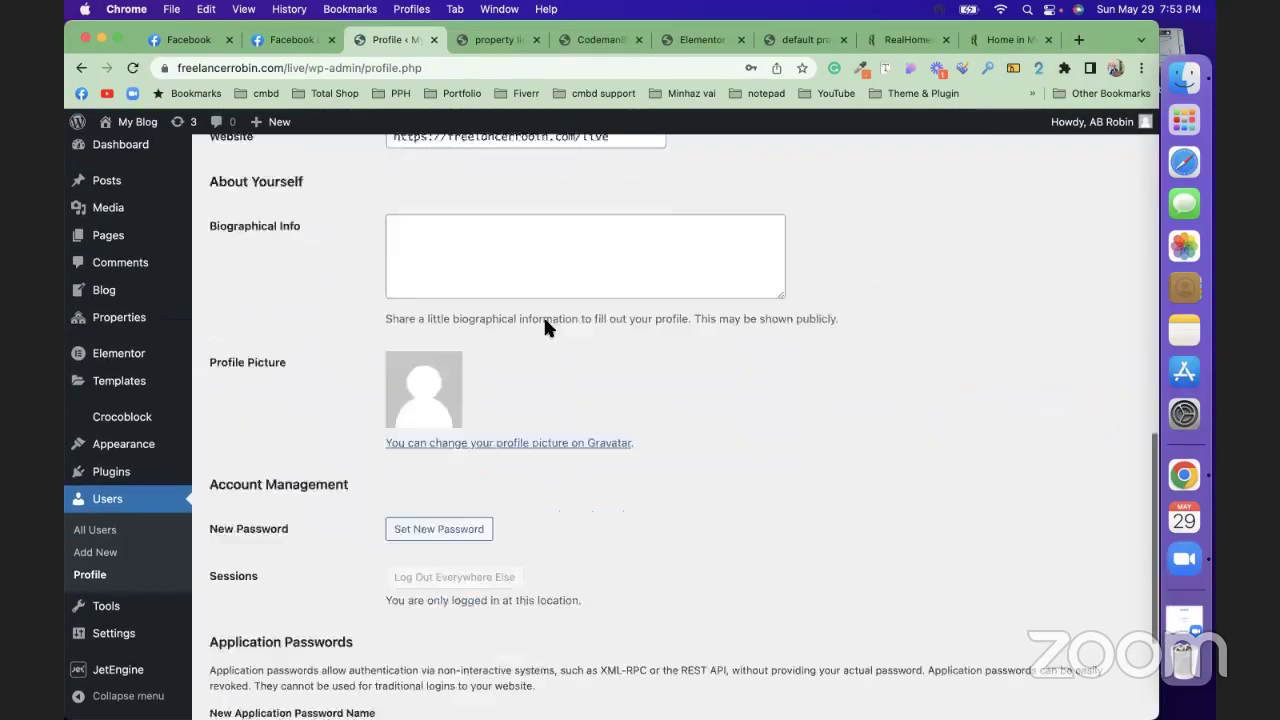
{"action": "left_click", "coordinate": [547, 349]}
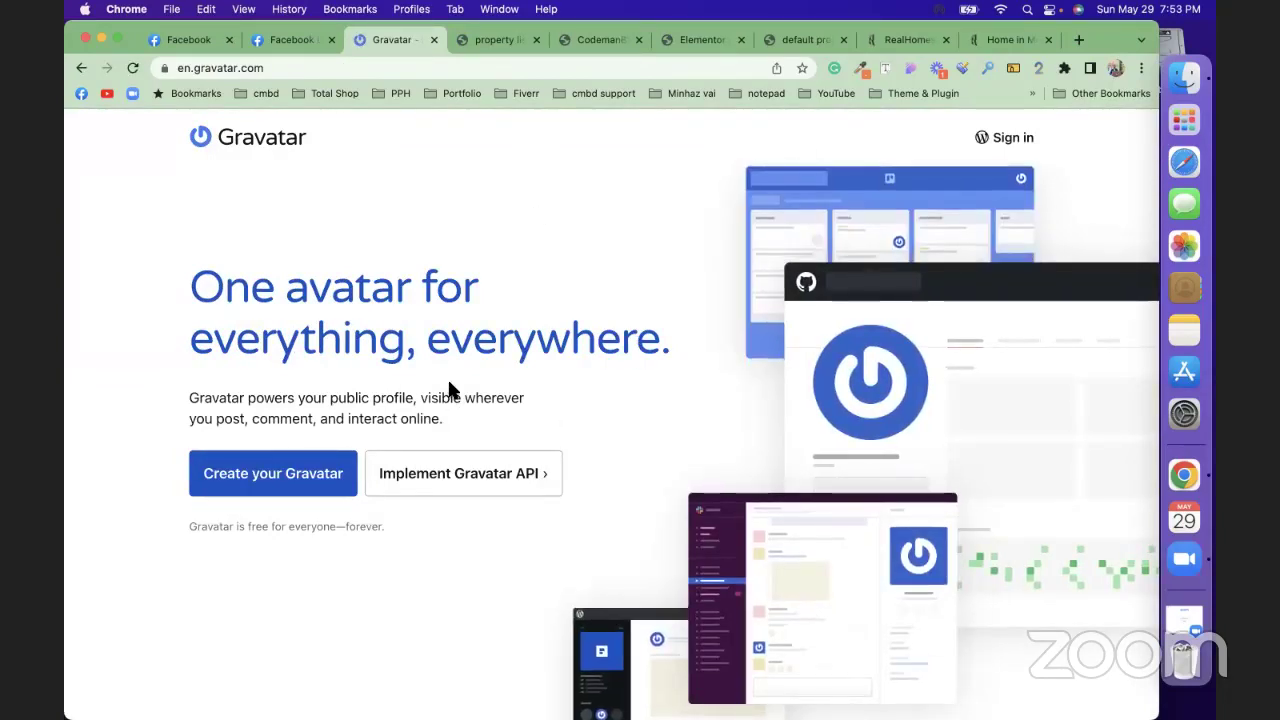
{"action": "left_click", "coordinate": [81, 70]}
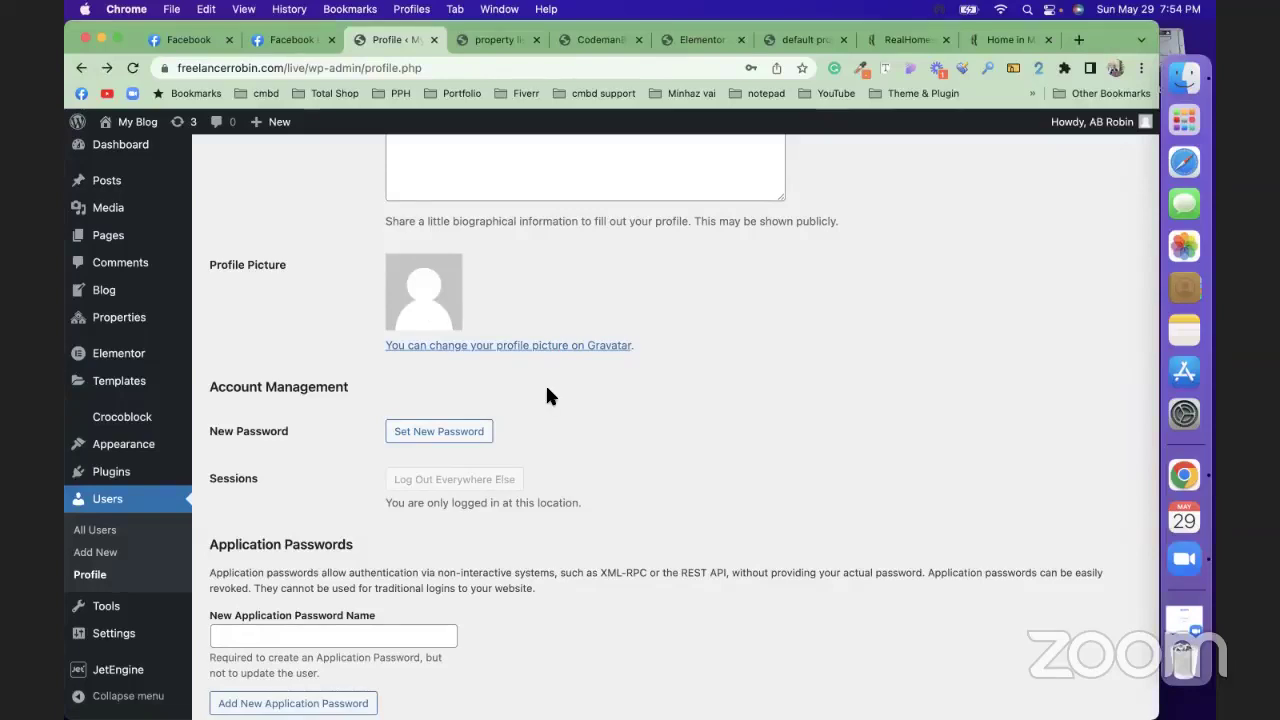
{"action": "scroll", "coordinate": [547, 396], "scroll_direction": "up", "scroll_amount": 5}
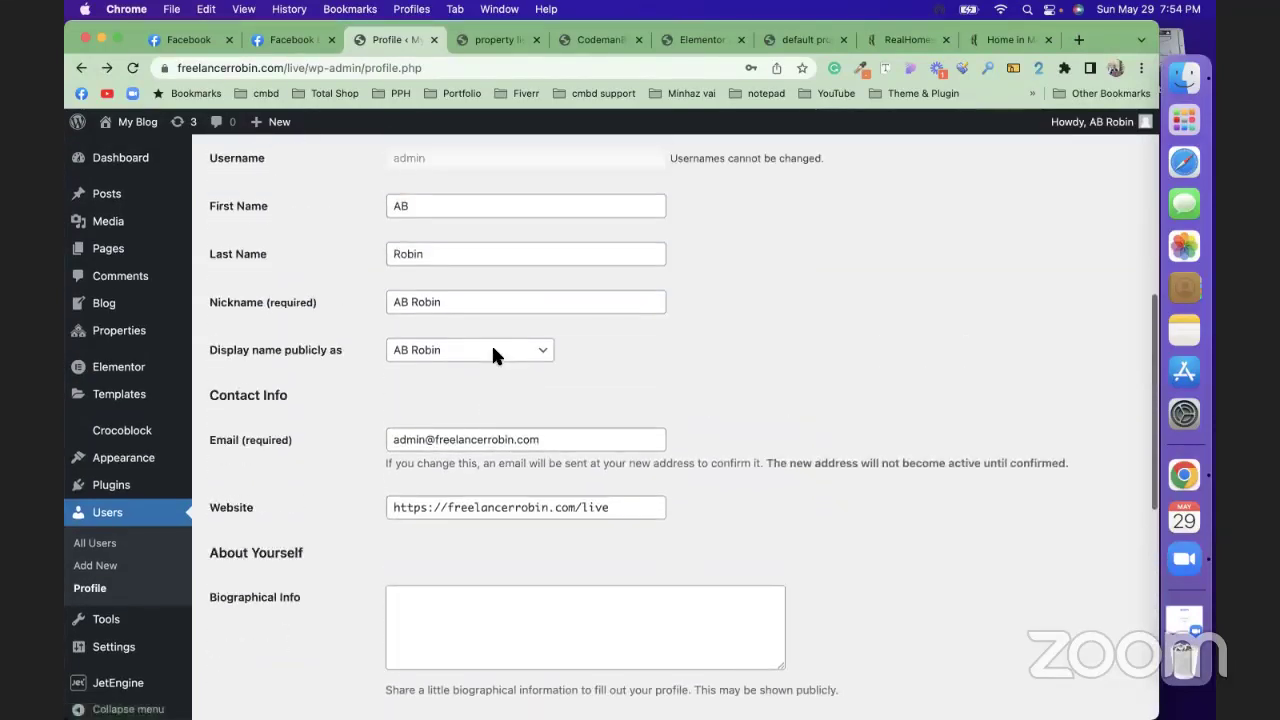
{"action": "scroll", "coordinate": [531, 330], "scroll_direction": "up", "scroll_amount": 3}
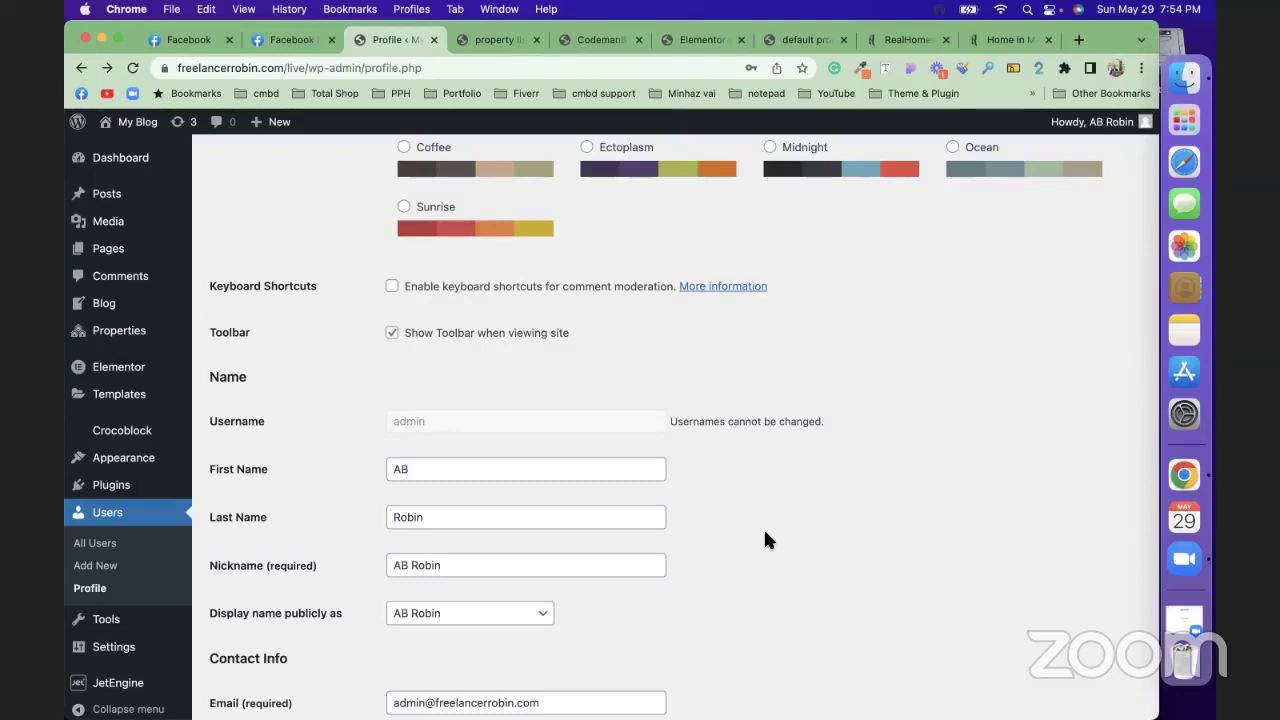
{"action": "scroll", "coordinate": [629, 448], "scroll_direction": "up", "scroll_amount": 3}
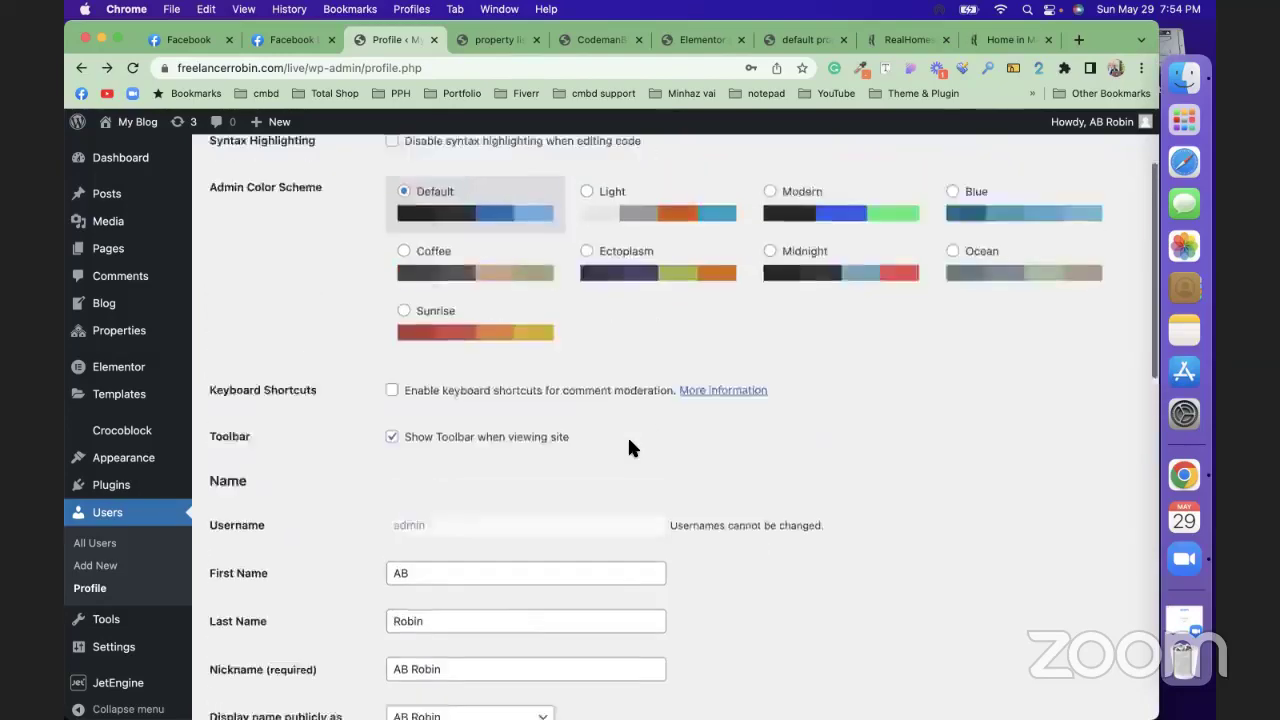
{"action": "scroll", "coordinate": [629, 448], "scroll_direction": "down", "scroll_amount": 15}
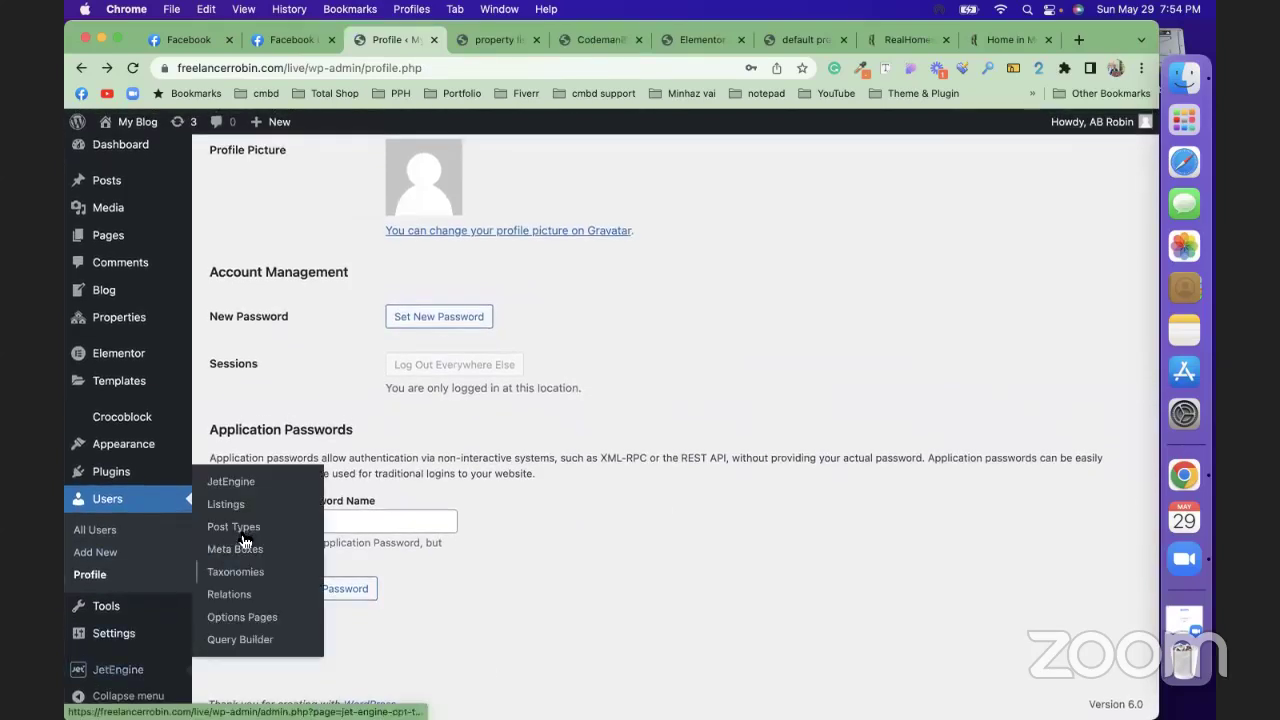
Step: Start a new JetEngine meta box titled "User additional info"
{"action": "left_click", "coordinate": [245, 554]}
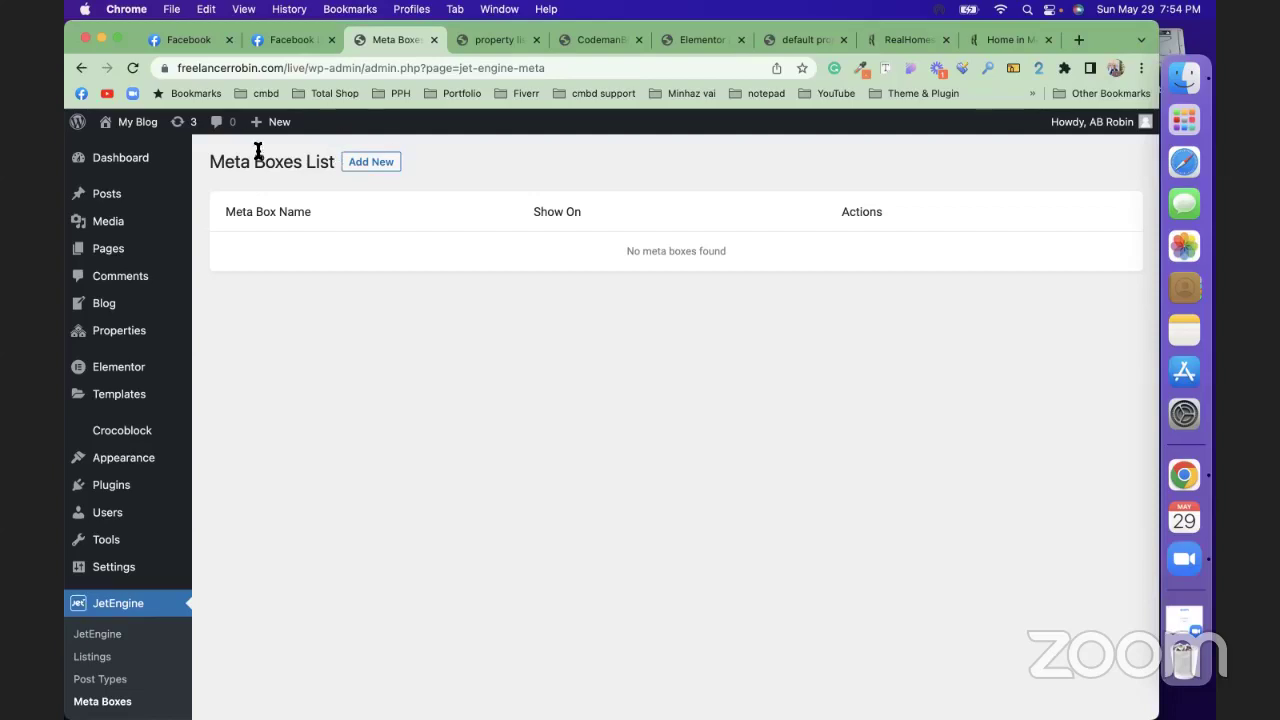
{"action": "left_click", "coordinate": [368, 166]}
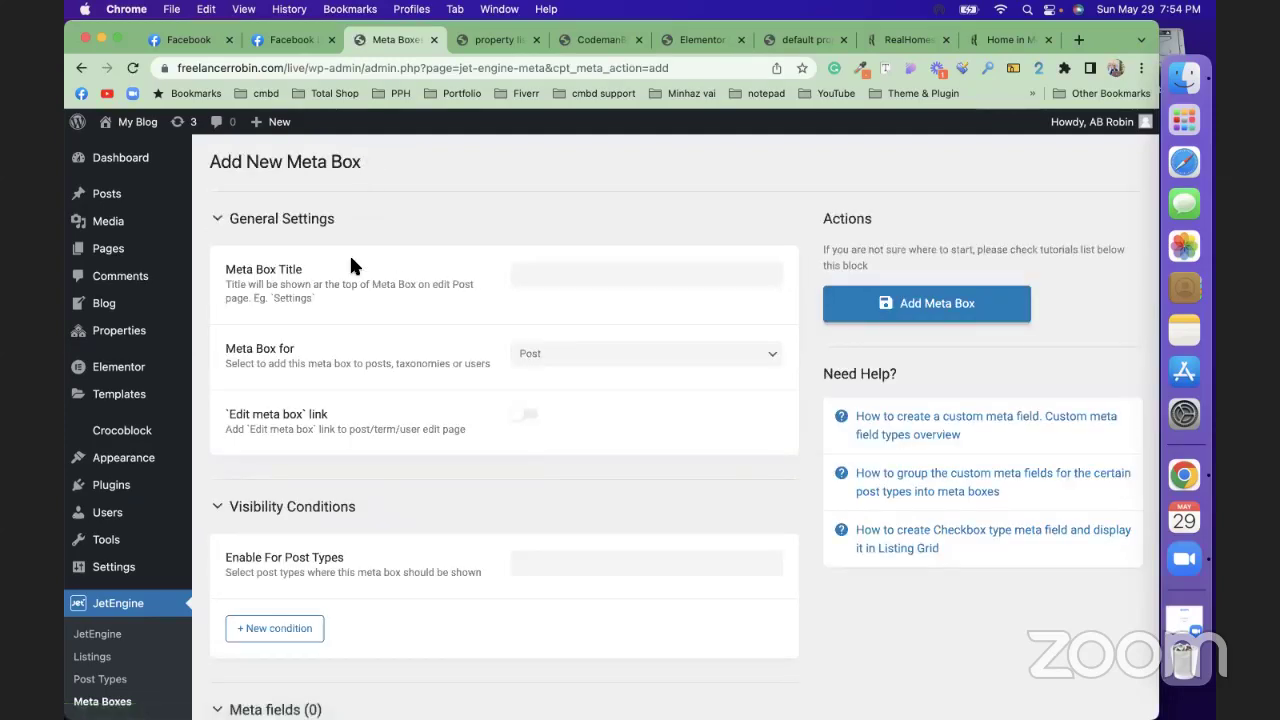
{"action": "left_click", "coordinate": [566, 279]}
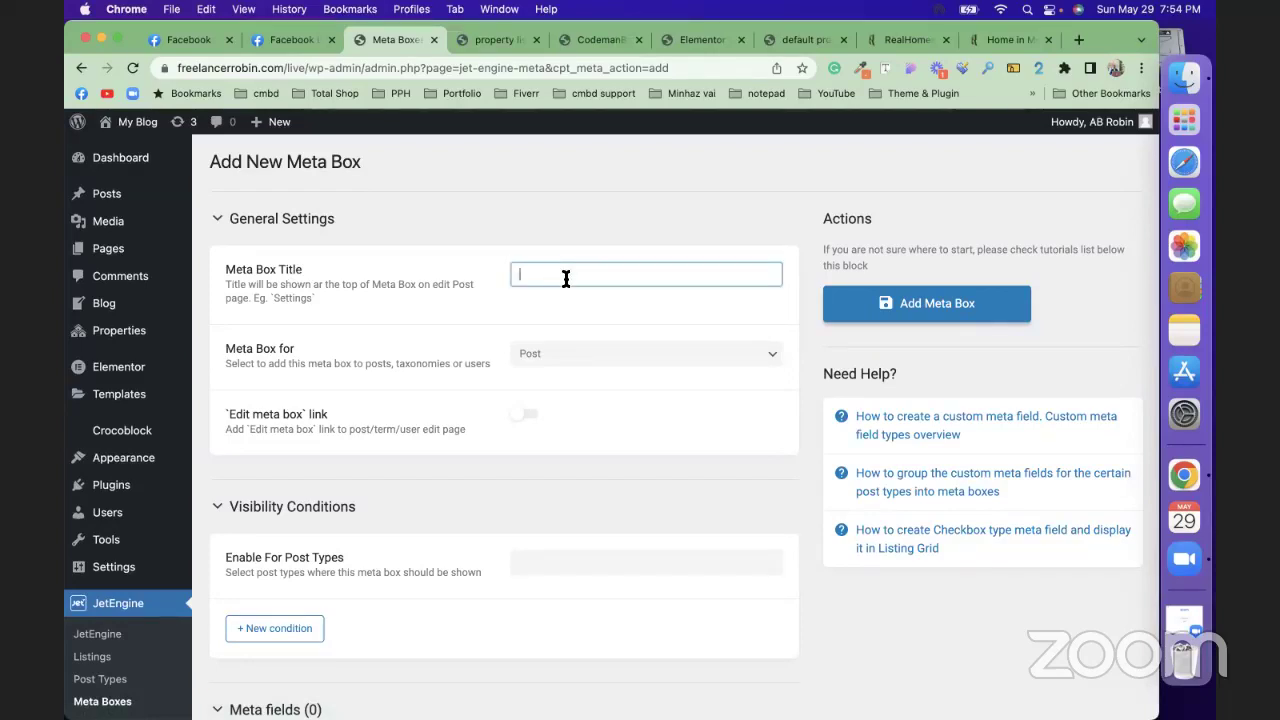
{"action": "type", "text": "user"}
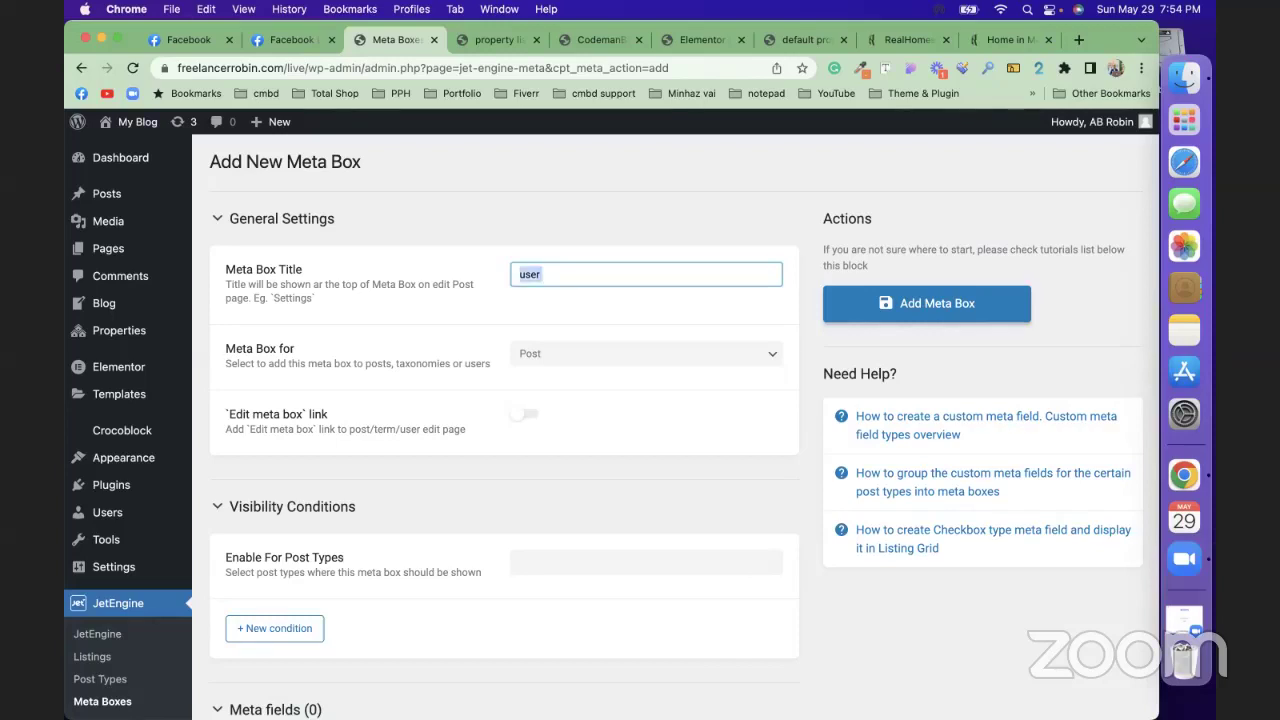
{"action": "key", "text": "super+a"}
{"action": "type", "text": "Ad"}
{"action": "key", "text": "BackSpace"}
{"action": "key", "text": "BackSpace"}
{"action": "type", "text": "User ad"}
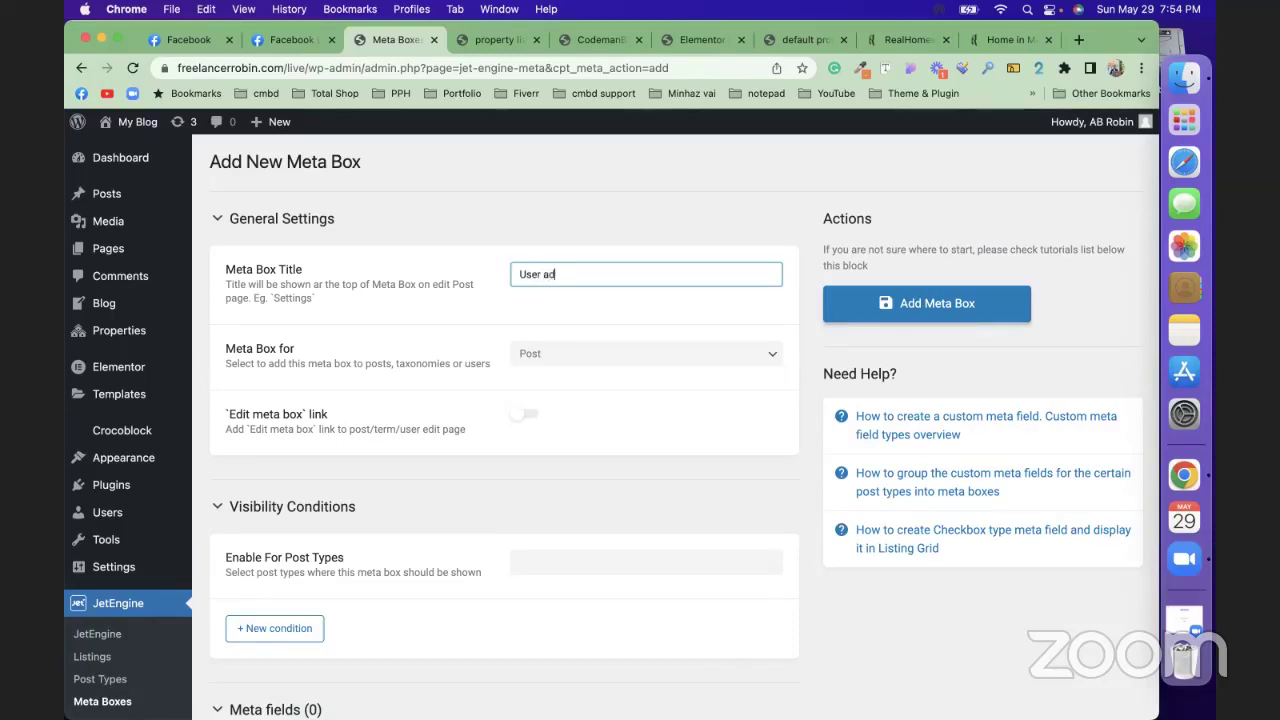
{"action": "type", "text": "ditional info"}
Step: Assign the meta box to User and make it visible at Edit User & Profile
{"action": "left_click", "coordinate": [603, 364]}
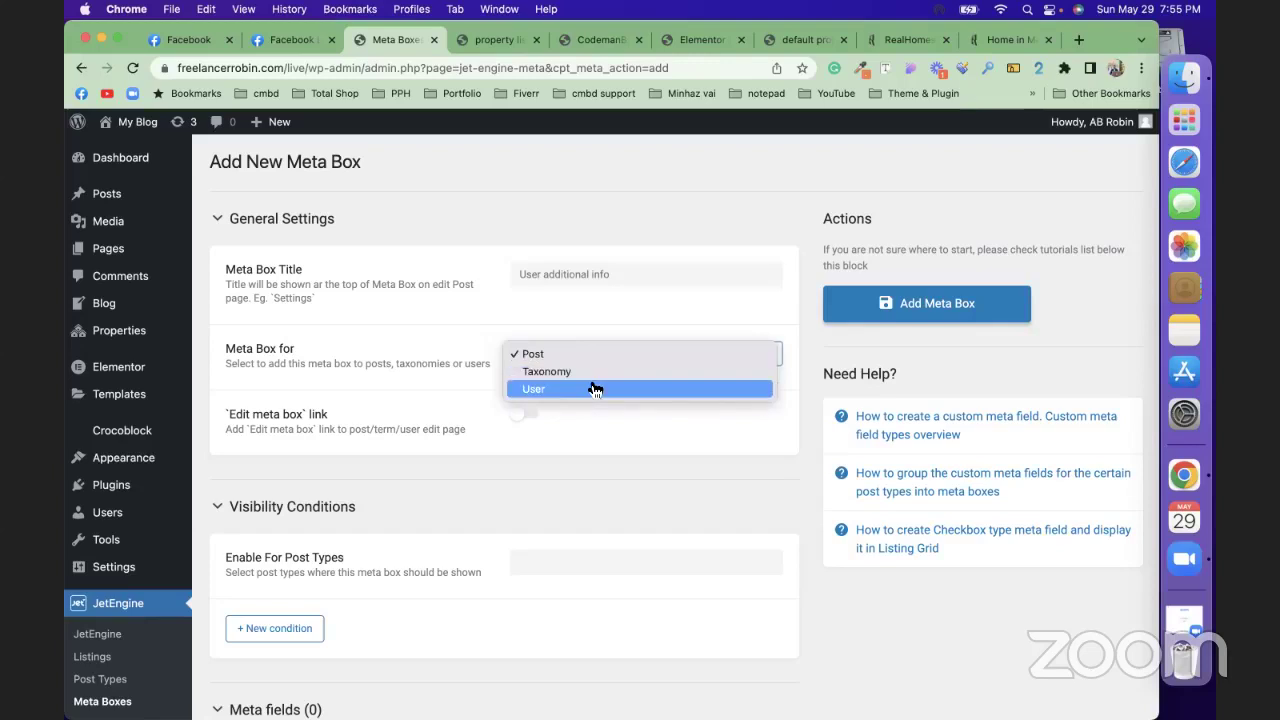
{"action": "left_click", "coordinate": [597, 389]}
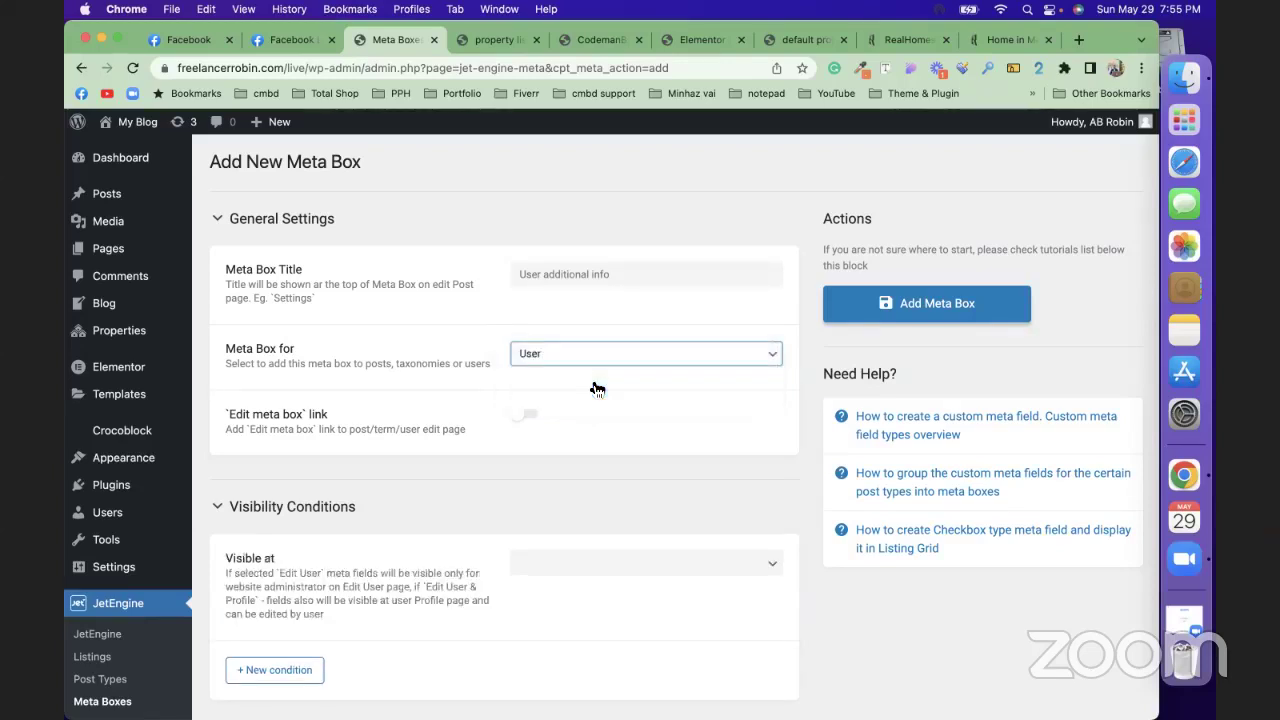
{"action": "scroll", "coordinate": [450, 430], "scroll_direction": "down", "scroll_amount": 2}
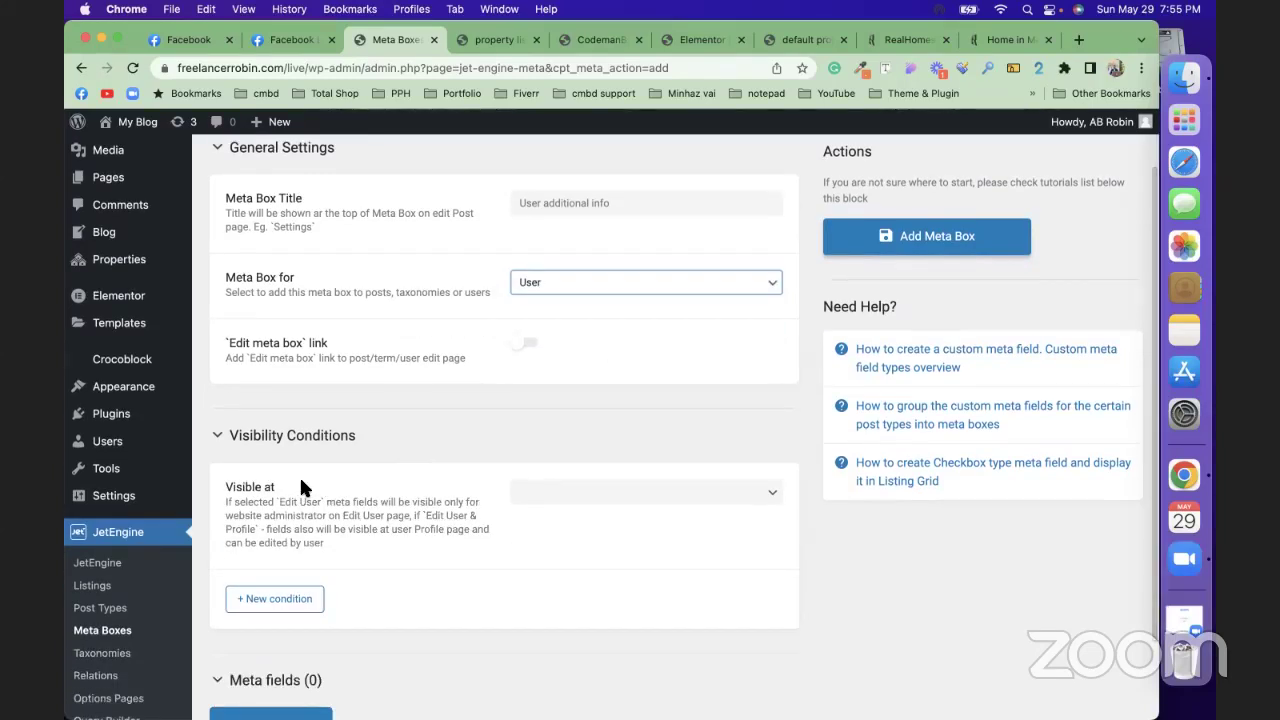
{"action": "left_click", "coordinate": [666, 493]}
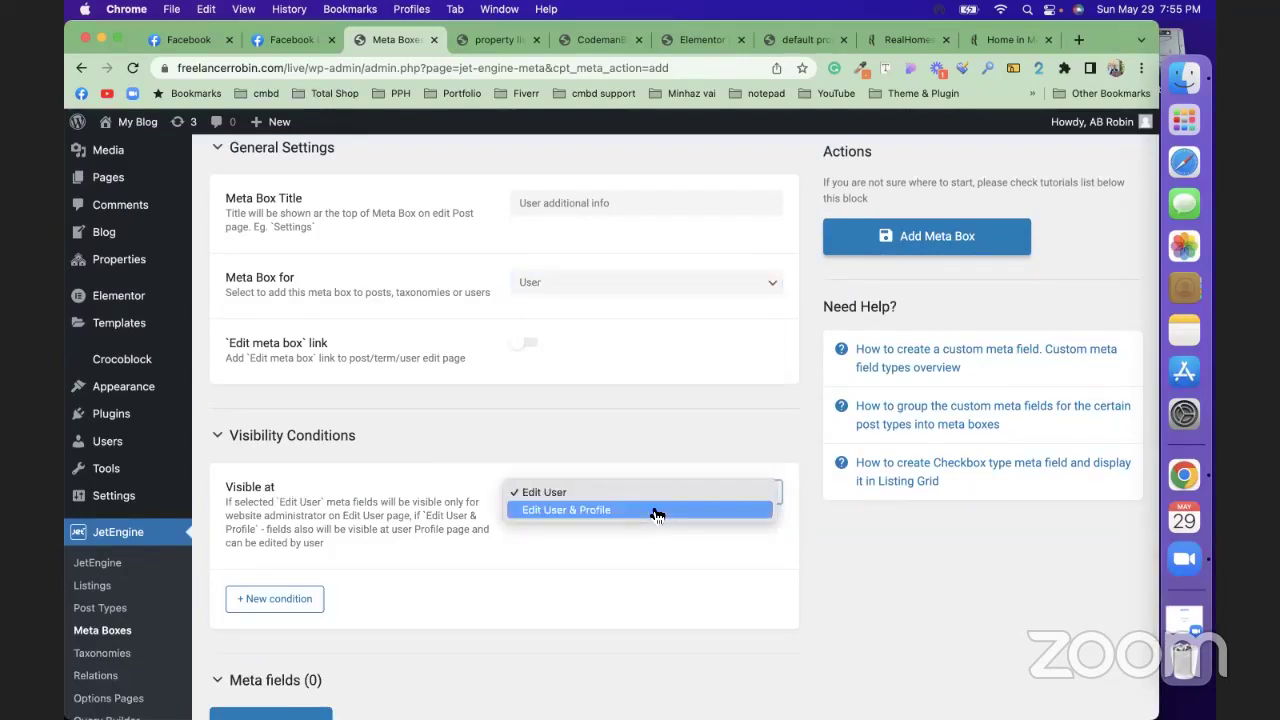
{"action": "left_click", "coordinate": [581, 508]}
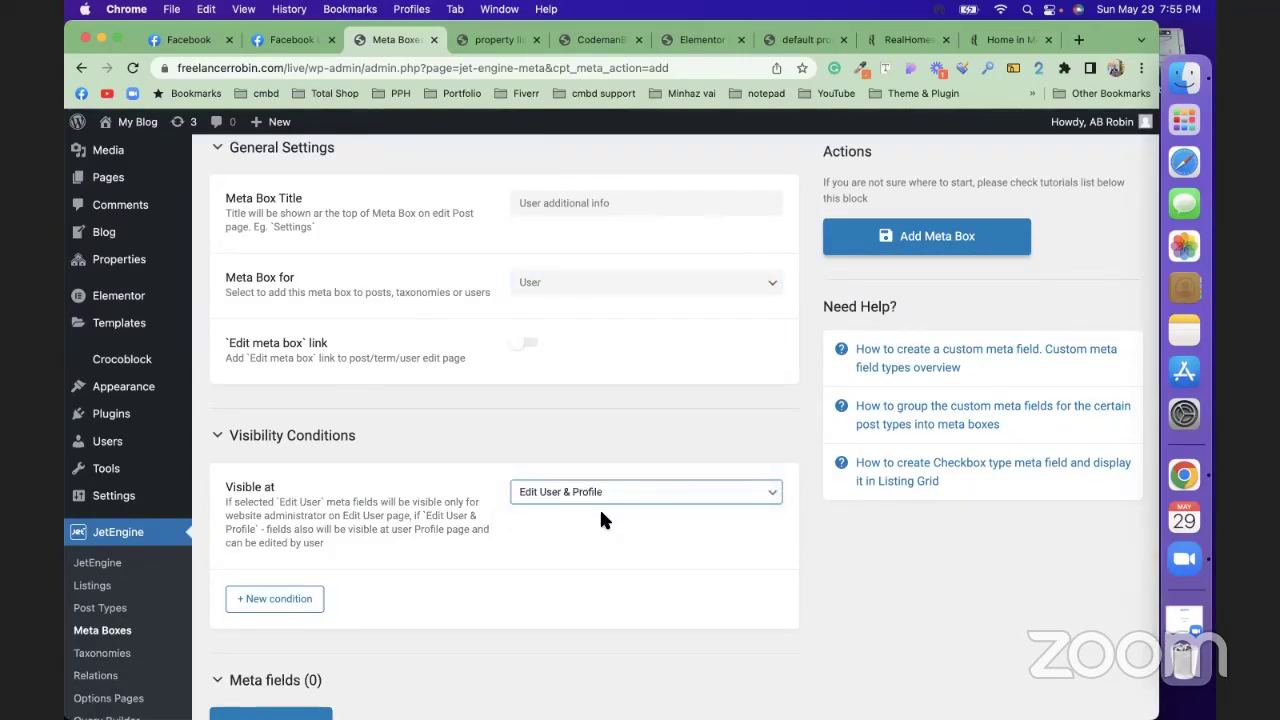
Step: Add a meta field to the meta box with the label "Facebook Url"
{"action": "scroll", "coordinate": [600, 515], "scroll_direction": "down", "scroll_amount": 1}
{"action": "scroll", "coordinate": [600, 518], "scroll_direction": "down", "scroll_amount": 1}
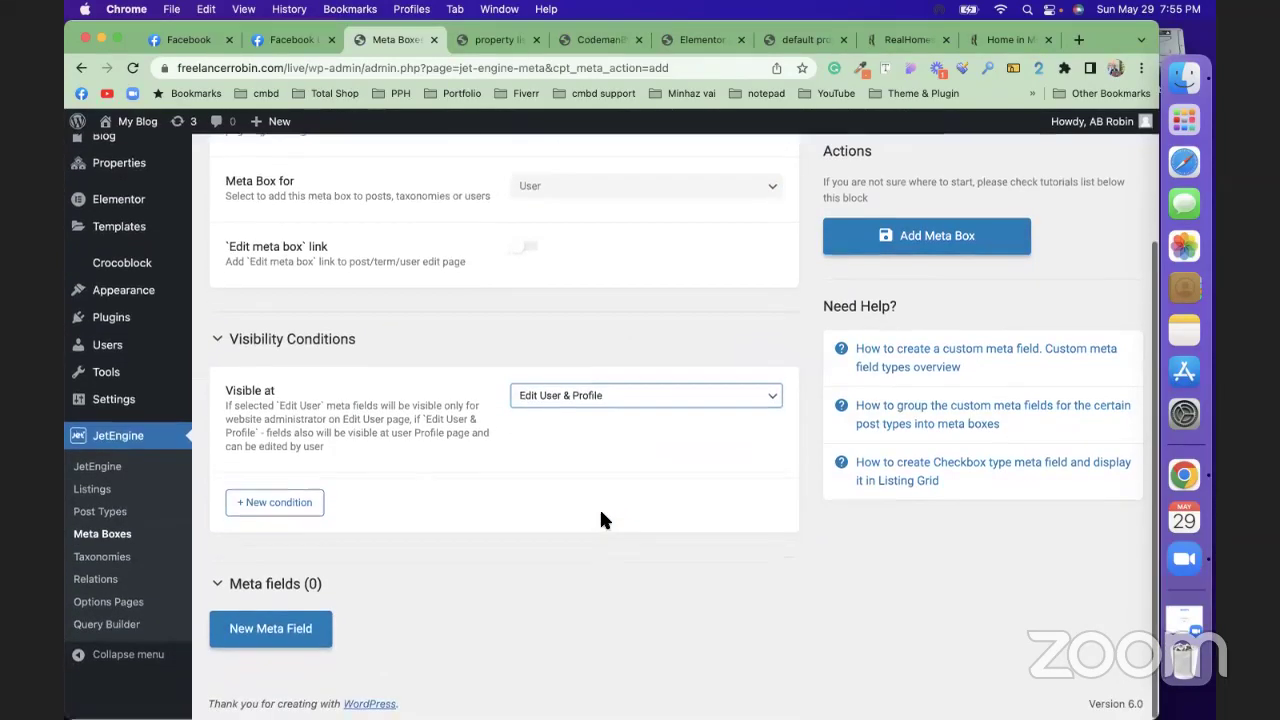
{"action": "left_click", "coordinate": [298, 630]}
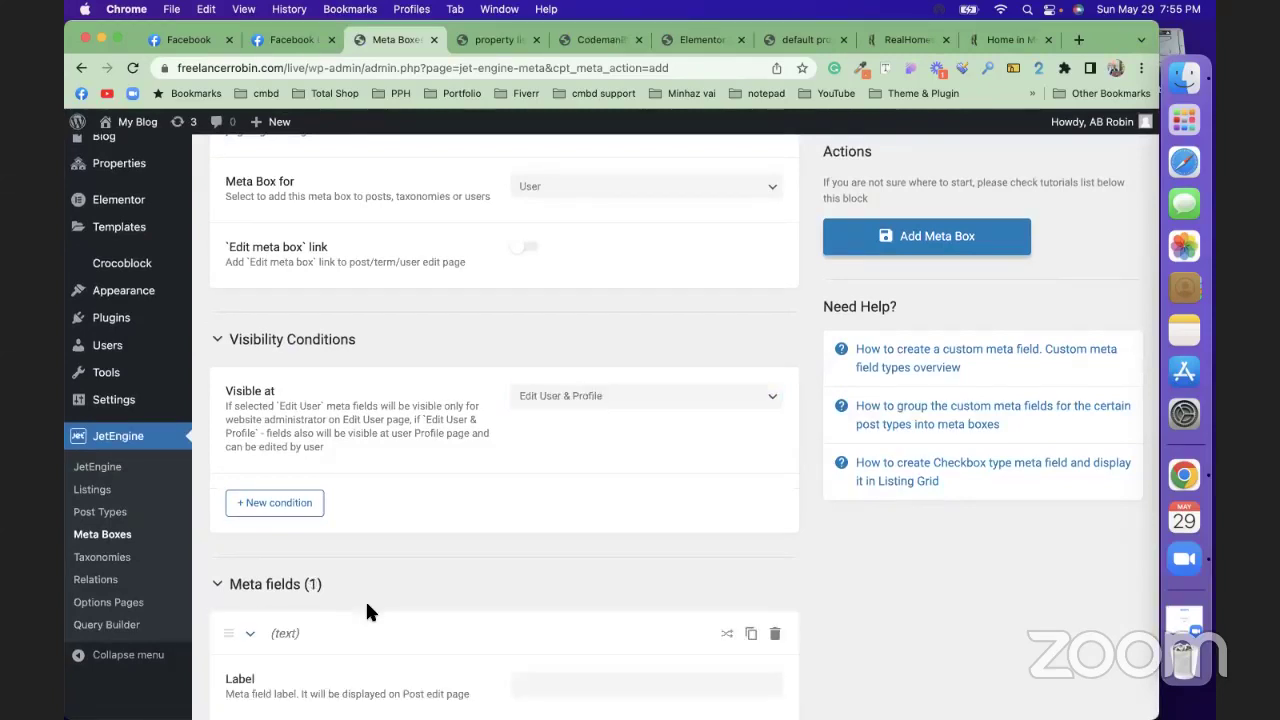
{"action": "scroll", "coordinate": [367, 600], "scroll_direction": "down", "scroll_amount": 5}
{"action": "left_click", "coordinate": [551, 432]}
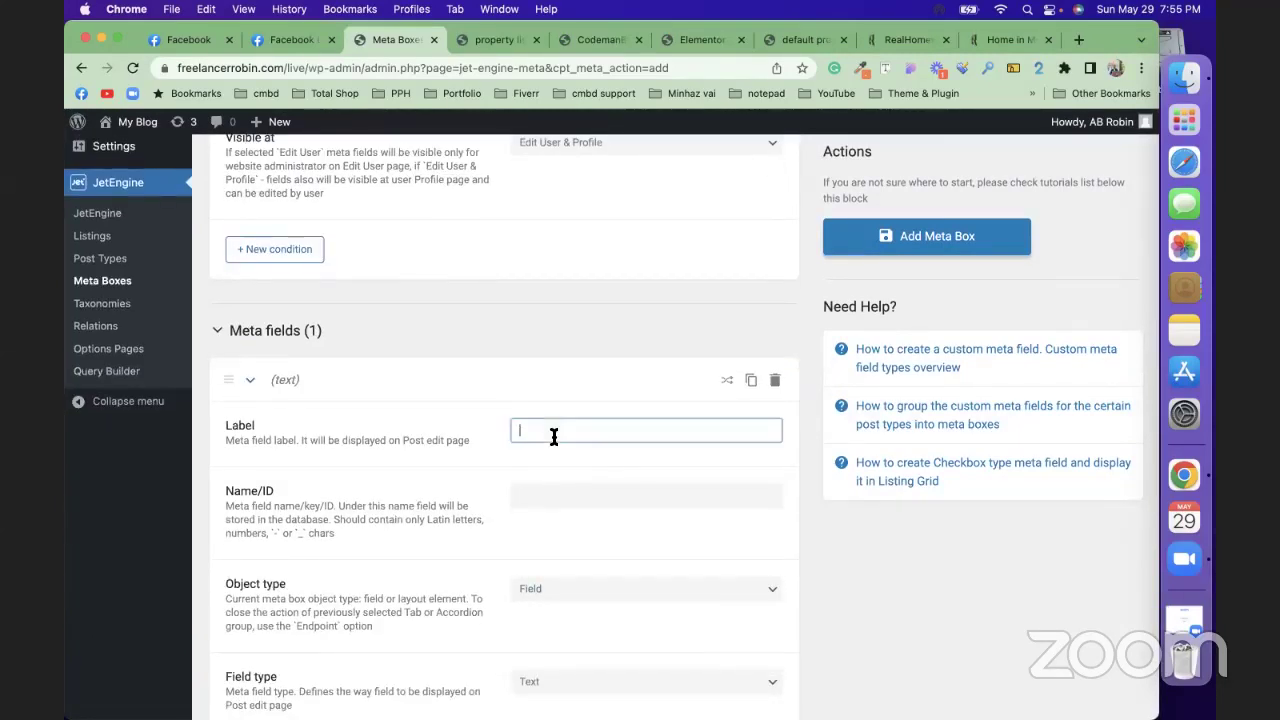
{"action": "type", "text": "Fac"}
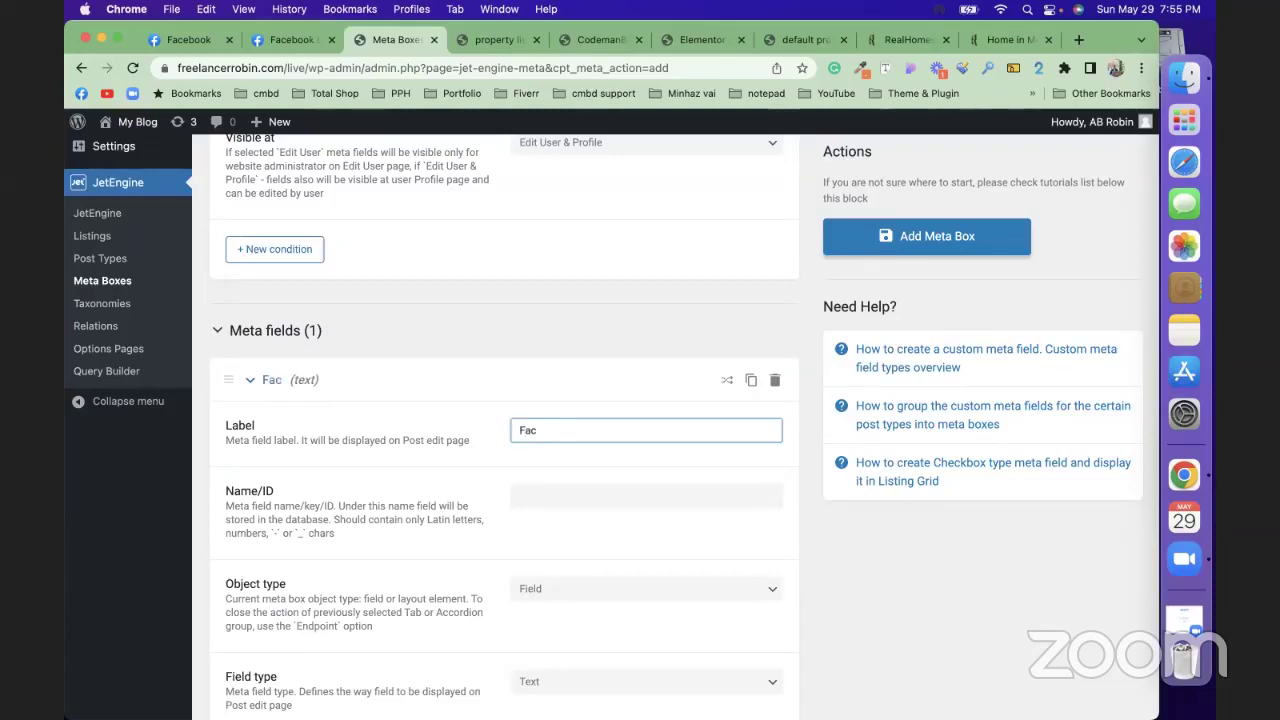
{"action": "type", "text": "ebook Url"}
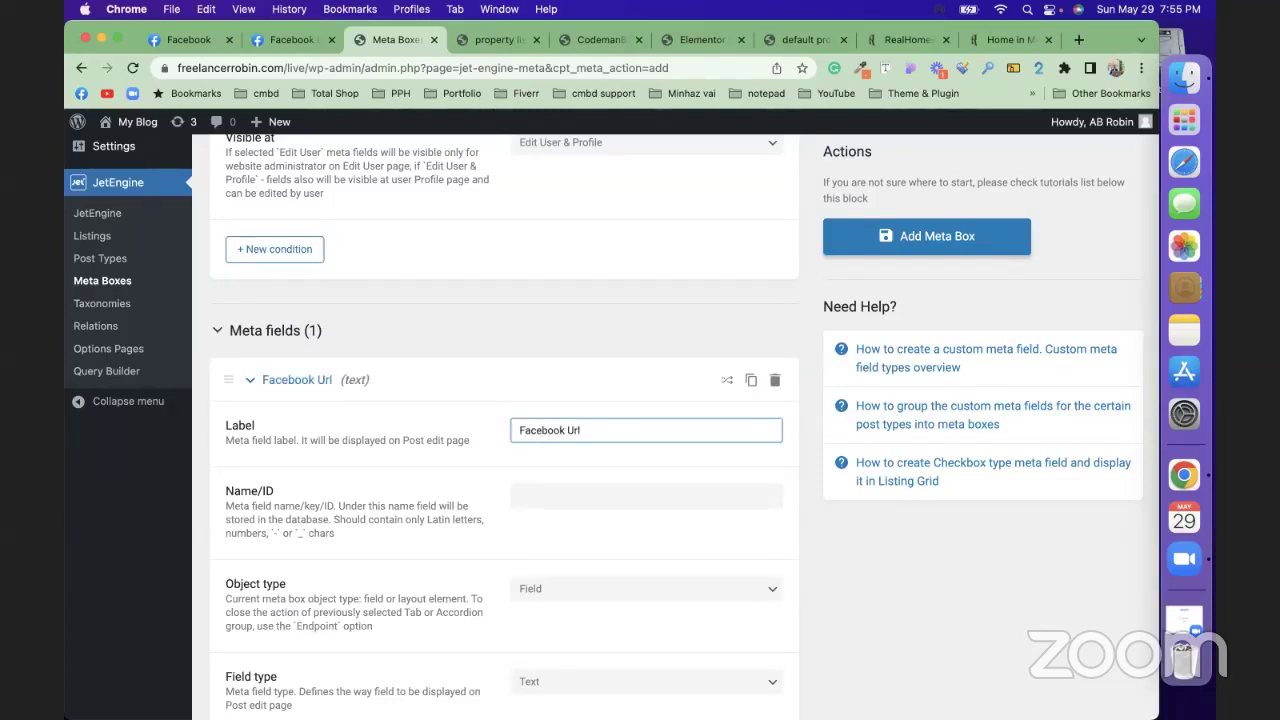
Step: Add a second meta field to the meta box with the label "Linkedin Url"
{"action": "scroll", "coordinate": [655, 445], "scroll_direction": "down", "scroll_amount": 3}
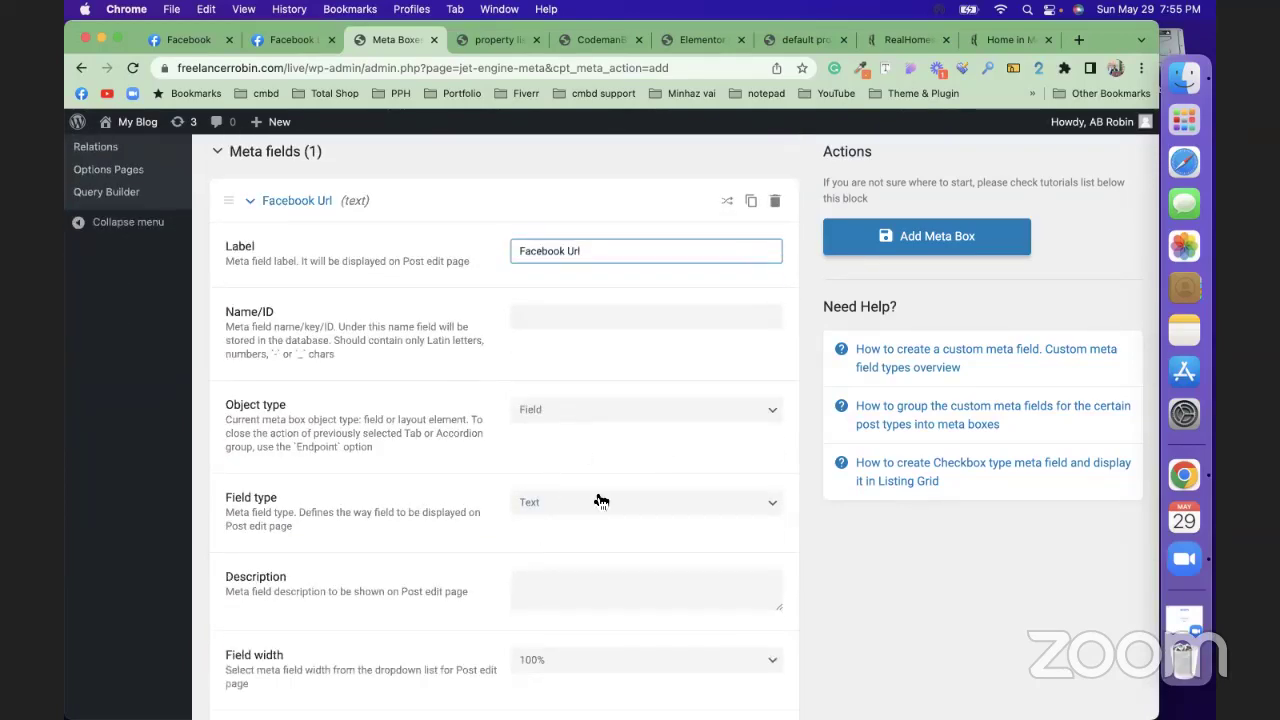
{"action": "scroll", "coordinate": [600, 501], "scroll_direction": "down", "scroll_amount": 7}
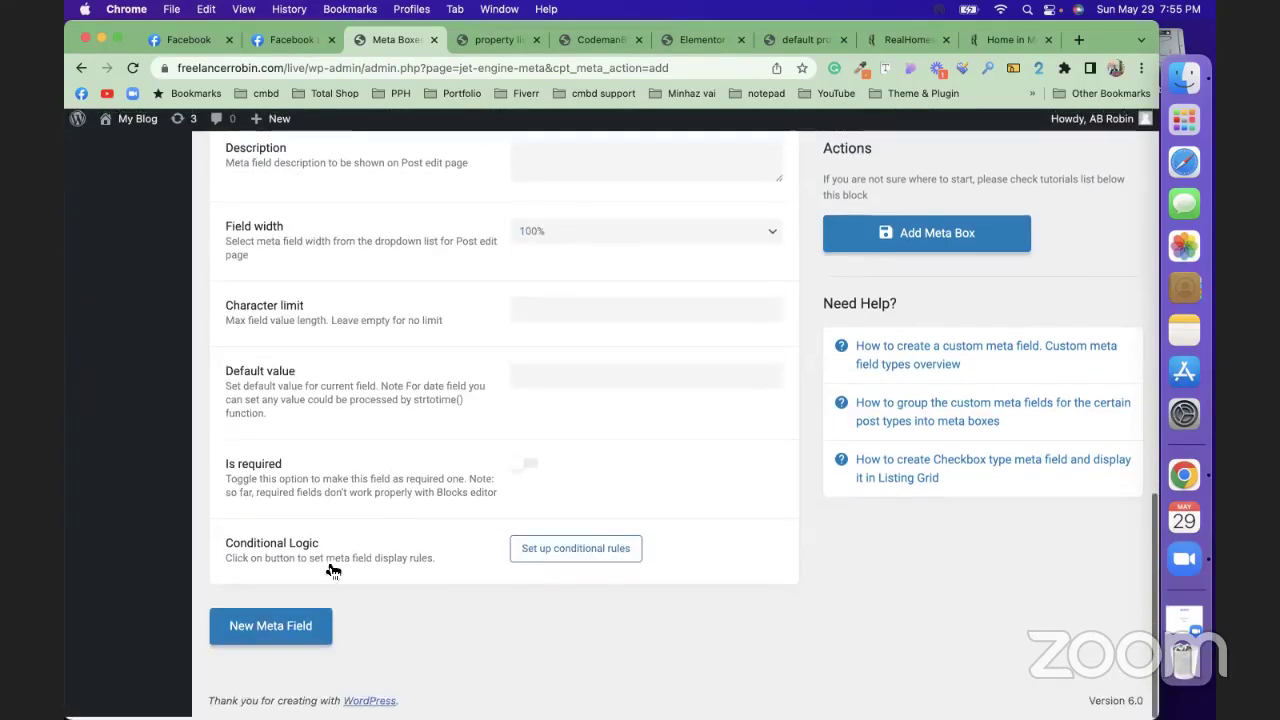
{"action": "left_click", "coordinate": [286, 626]}
{"action": "scroll", "coordinate": [567, 456], "scroll_direction": "down", "scroll_amount": 5}
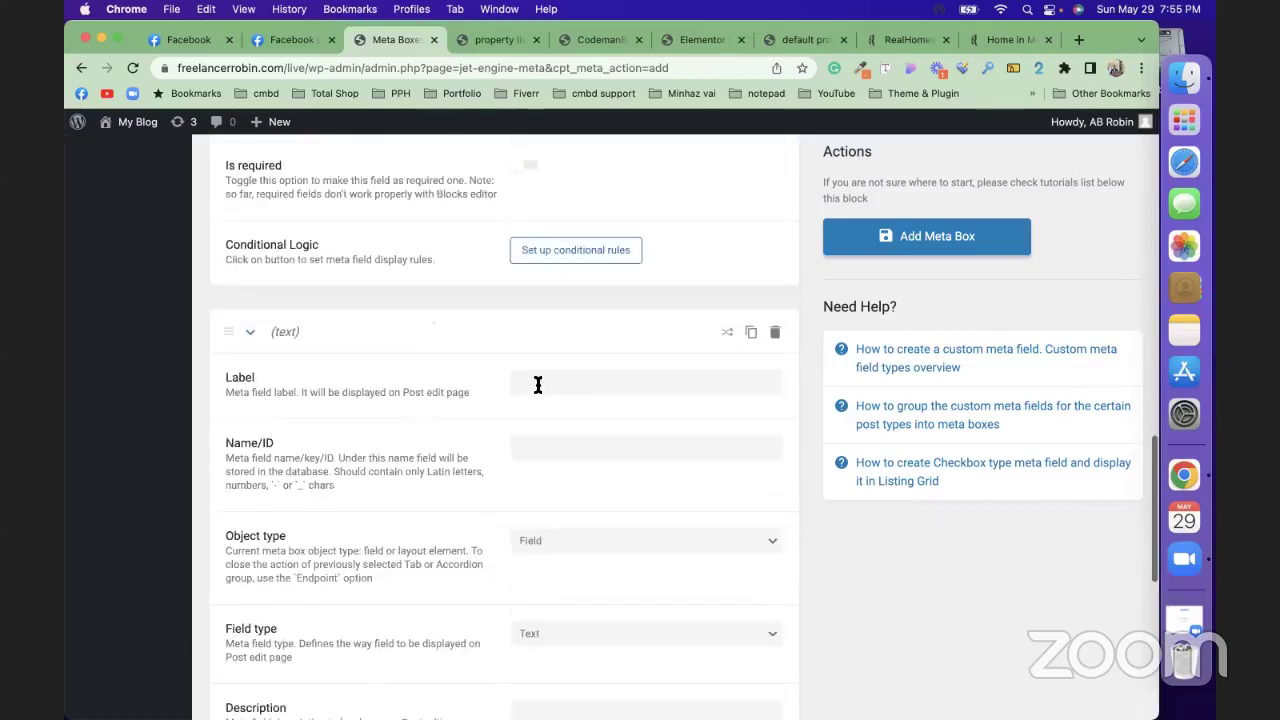
{"action": "left_click", "coordinate": [538, 385]}
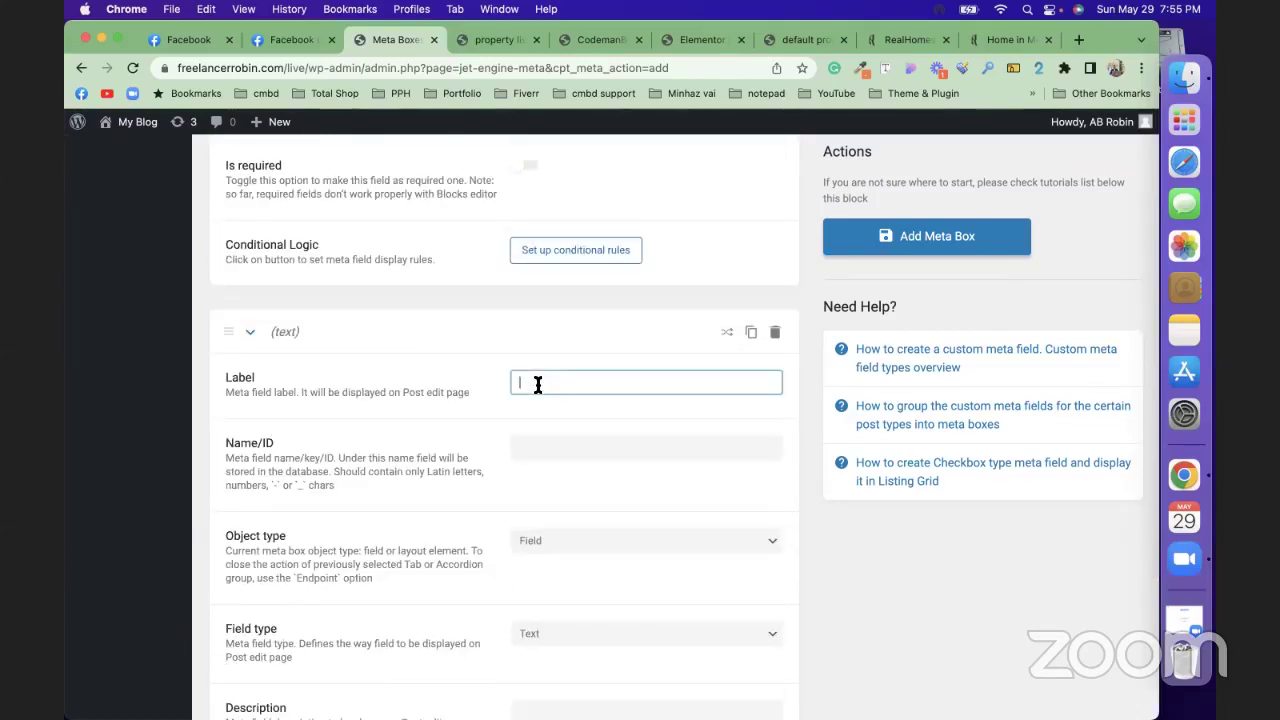
{"action": "type", "text": "Lin"}
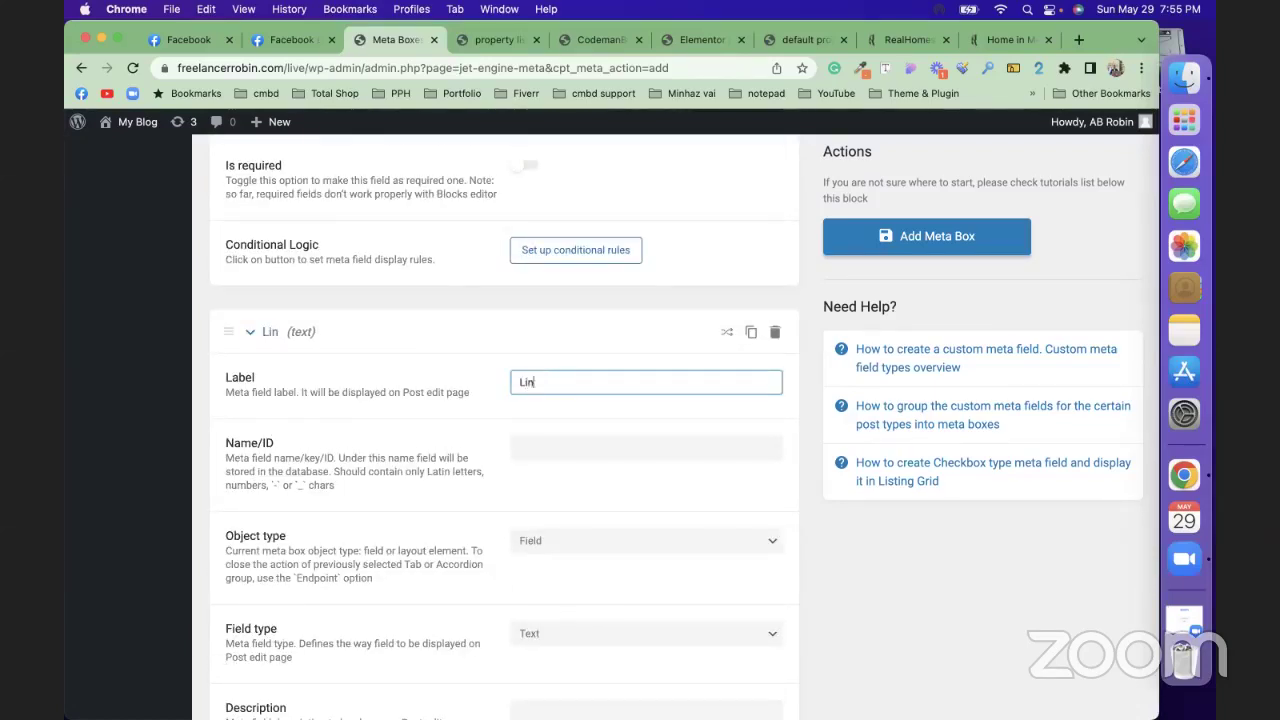
{"action": "type", "text": "kedin Ur"}
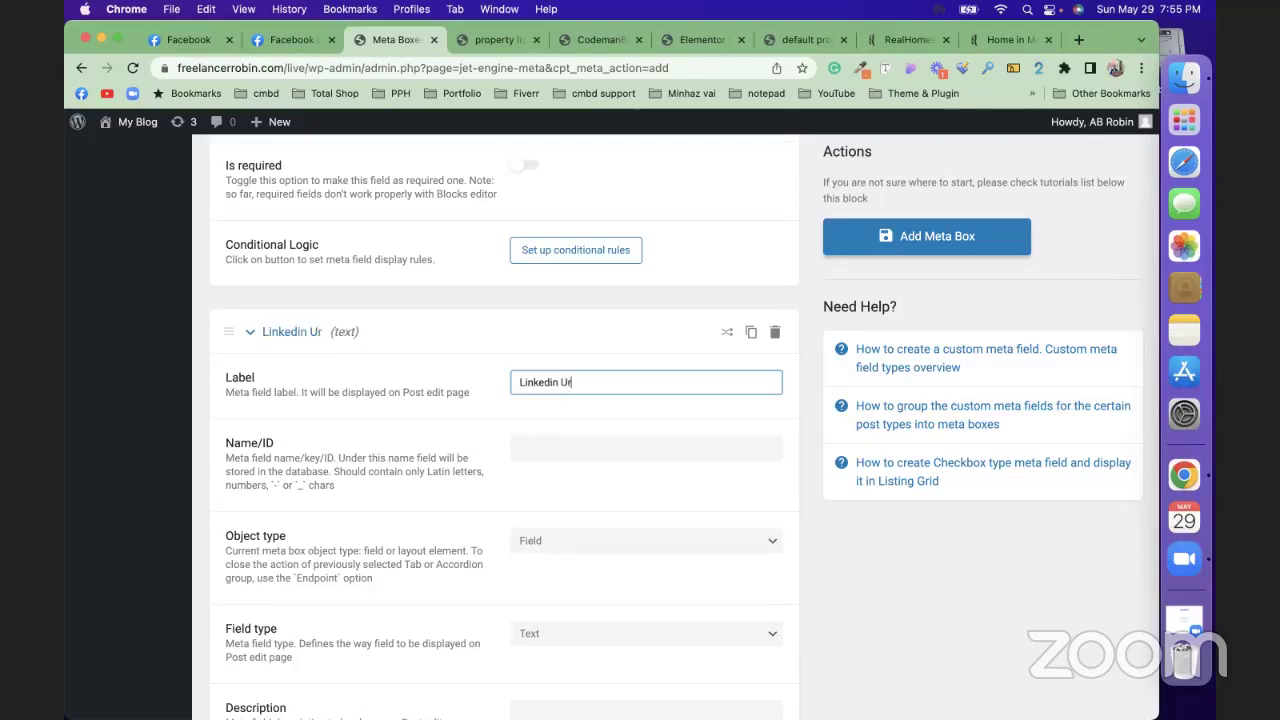
{"action": "type", "text": "l"}
Step: Add a third meta field to the meta box with the label "Profile picture"
{"action": "scroll", "coordinate": [463, 466], "scroll_direction": "down", "scroll_amount": 5}
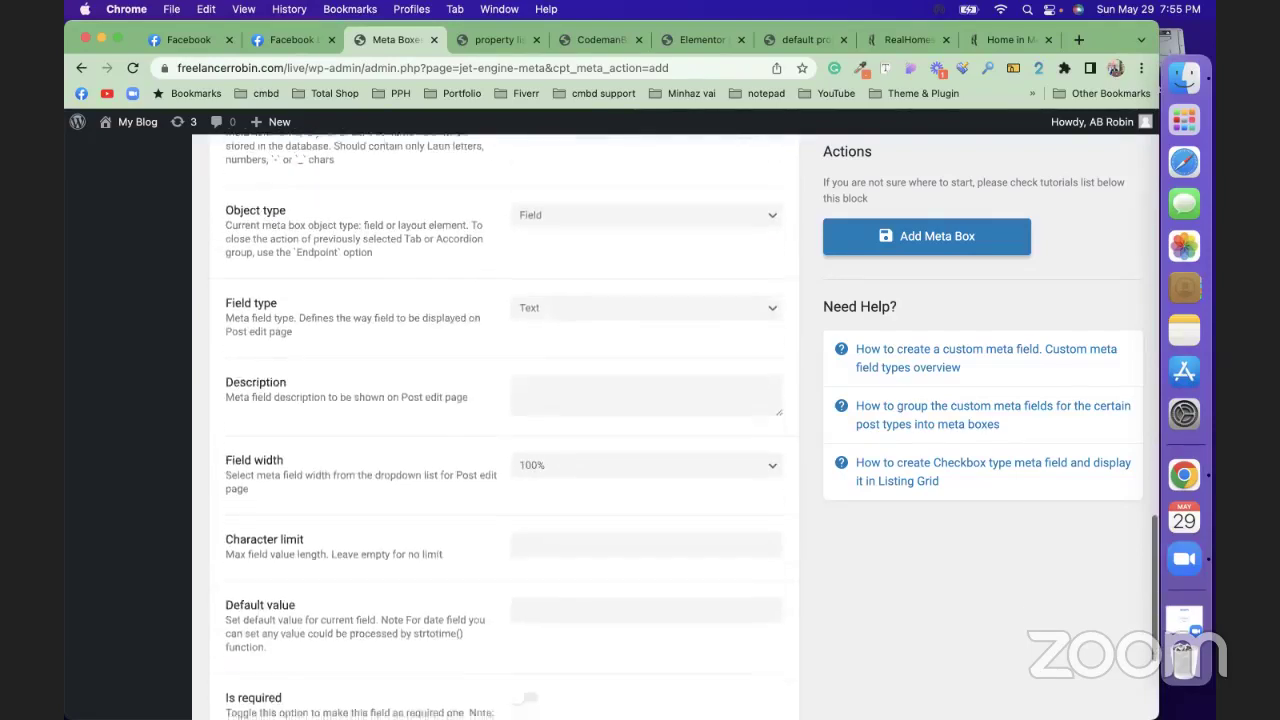
{"action": "left_click", "coordinate": [307, 638]}
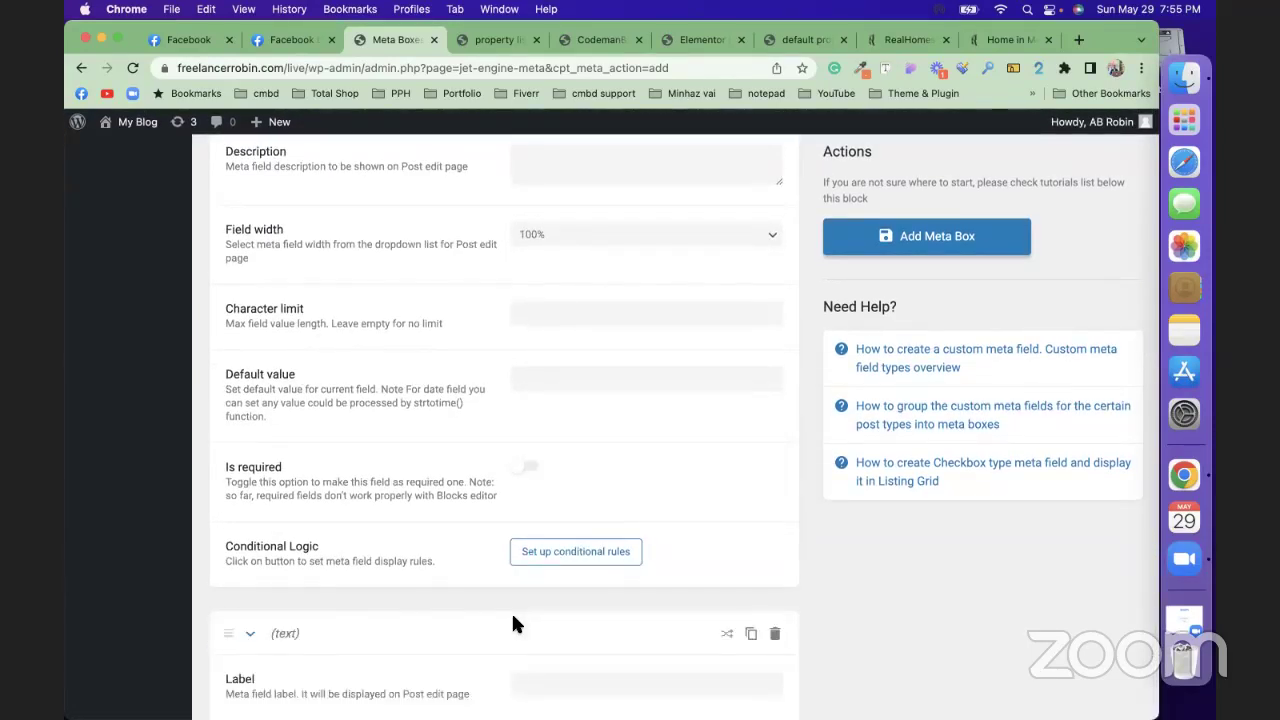
{"action": "scroll", "coordinate": [512, 623], "scroll_direction": "down", "scroll_amount": 3}
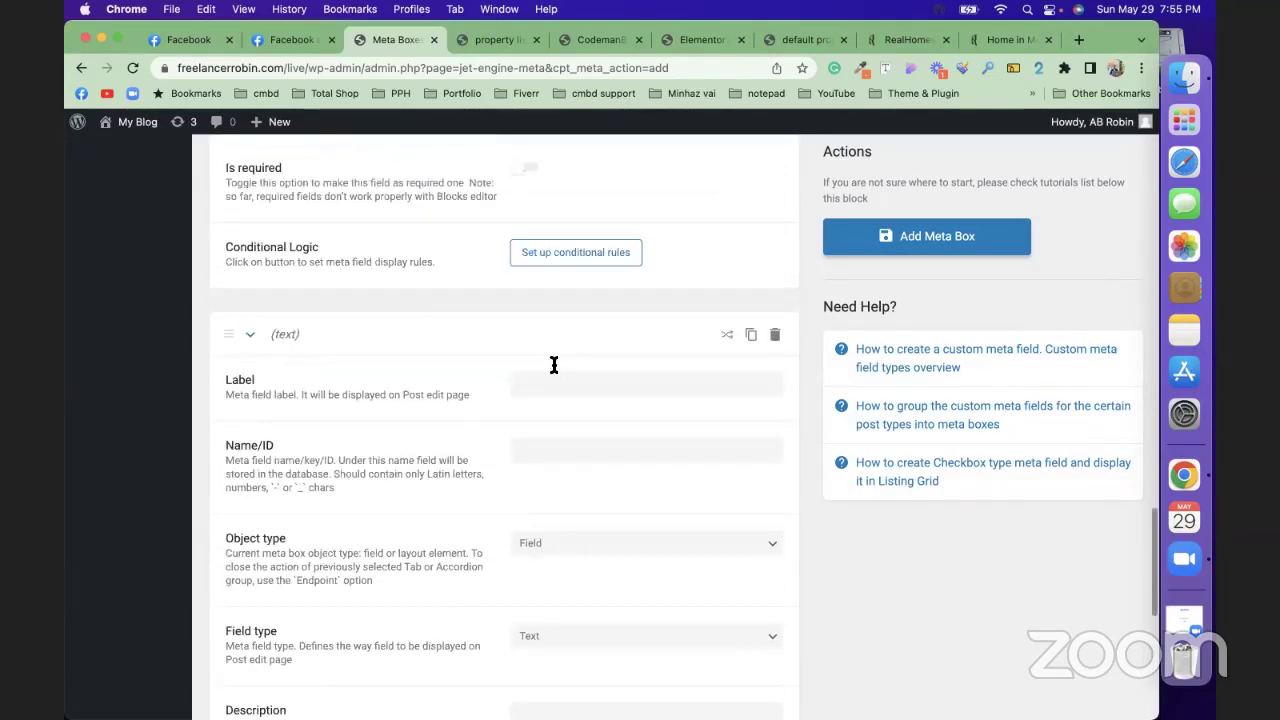
{"action": "left_click", "coordinate": [554, 368]}
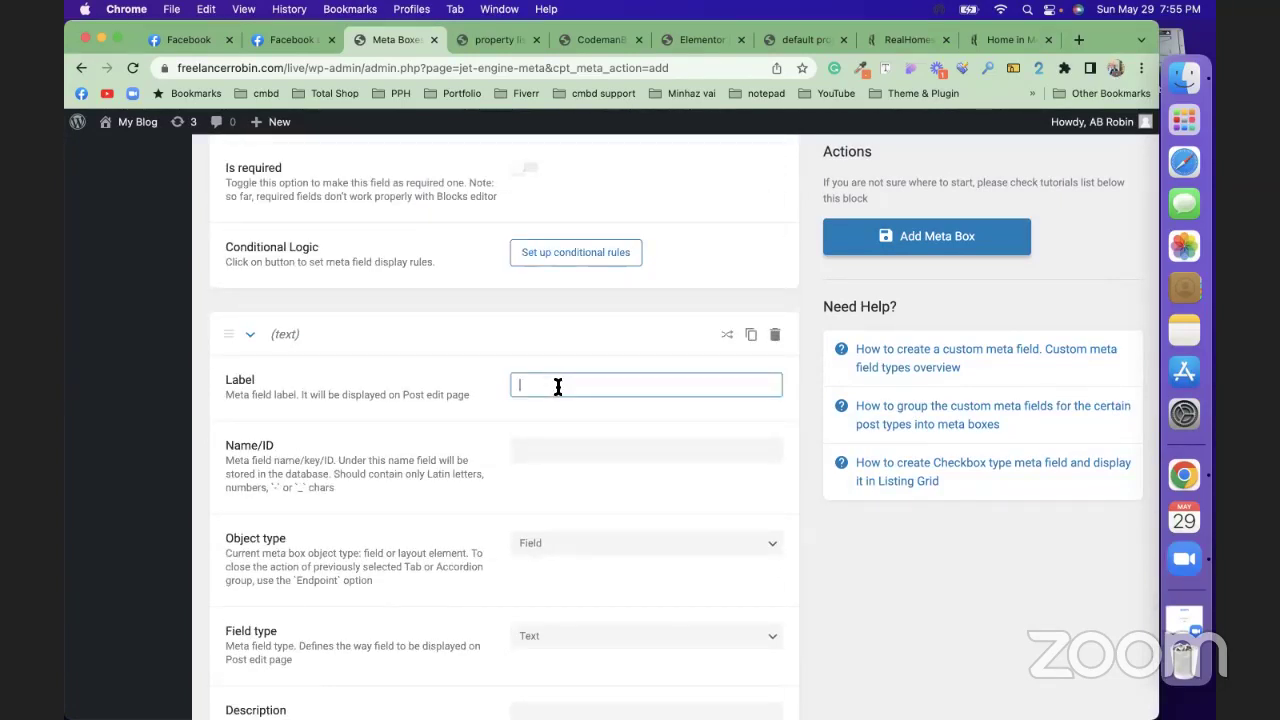
{"action": "type", "text": "P"}
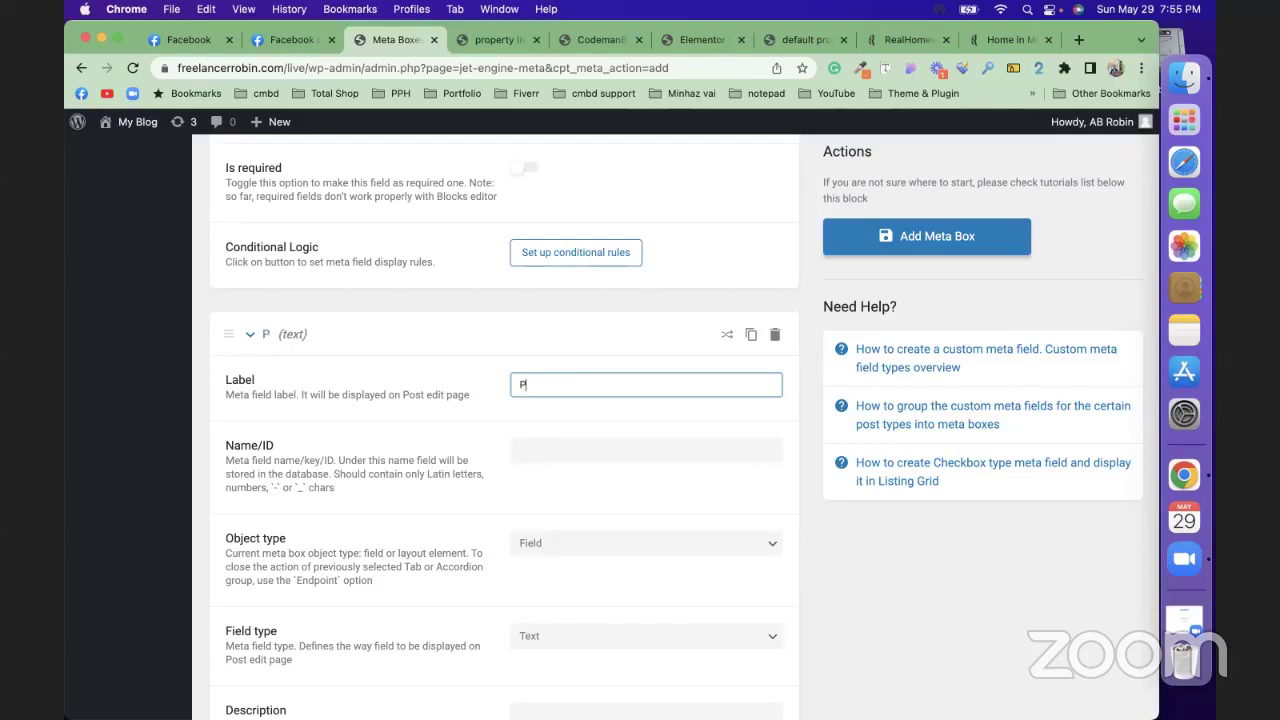
{"action": "type", "text": "Rofice"}
{"action": "key", "text": "BackSpace"}
{"action": "key", "text": "BackSpace"}
{"action": "key", "text": "BackSpace"}
{"action": "key", "text": "BackSpace"}
{"action": "key", "text": "BackSpace"}
{"action": "key", "text": "BackSpace"}
{"action": "type", "text": "rofile"}
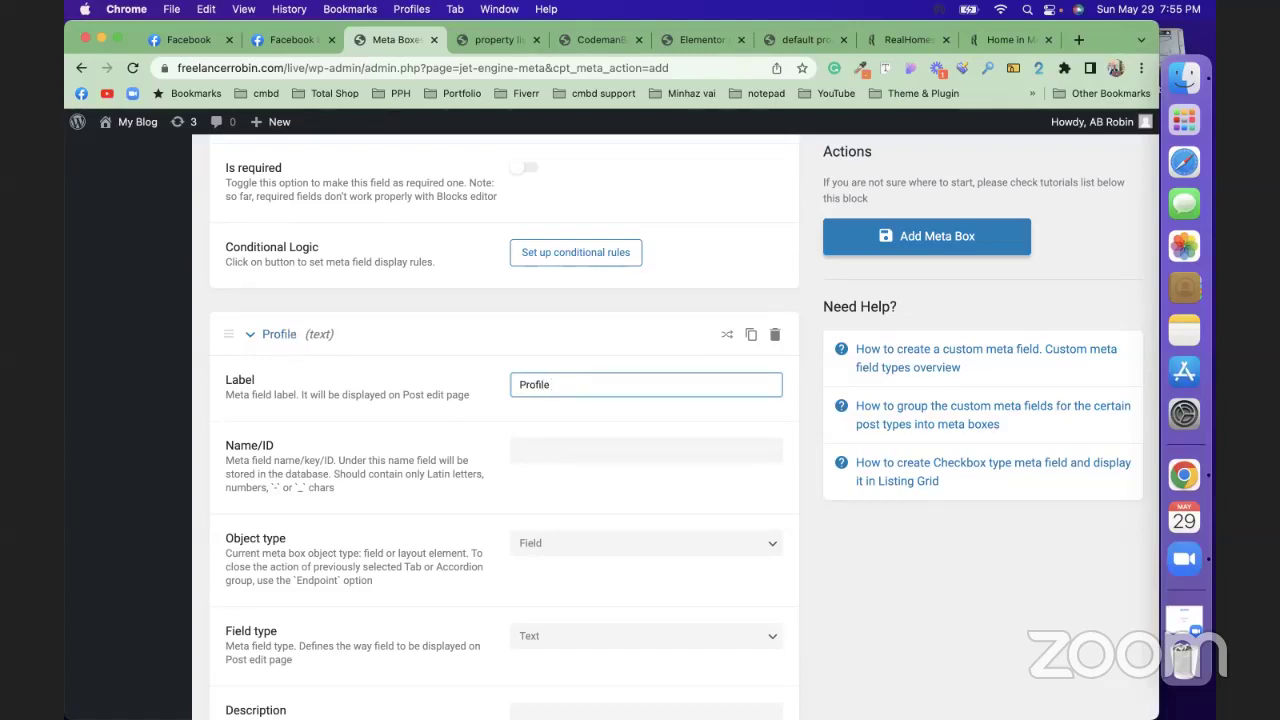
{"action": "type", "text": " picture"}
Step: Make the Profile picture field a Media type storing the Media URL, and save the new meta box
{"action": "scroll", "coordinate": [554, 500], "scroll_direction": "down", "scroll_amount": 3}
{"action": "left_click", "coordinate": [600, 526]}
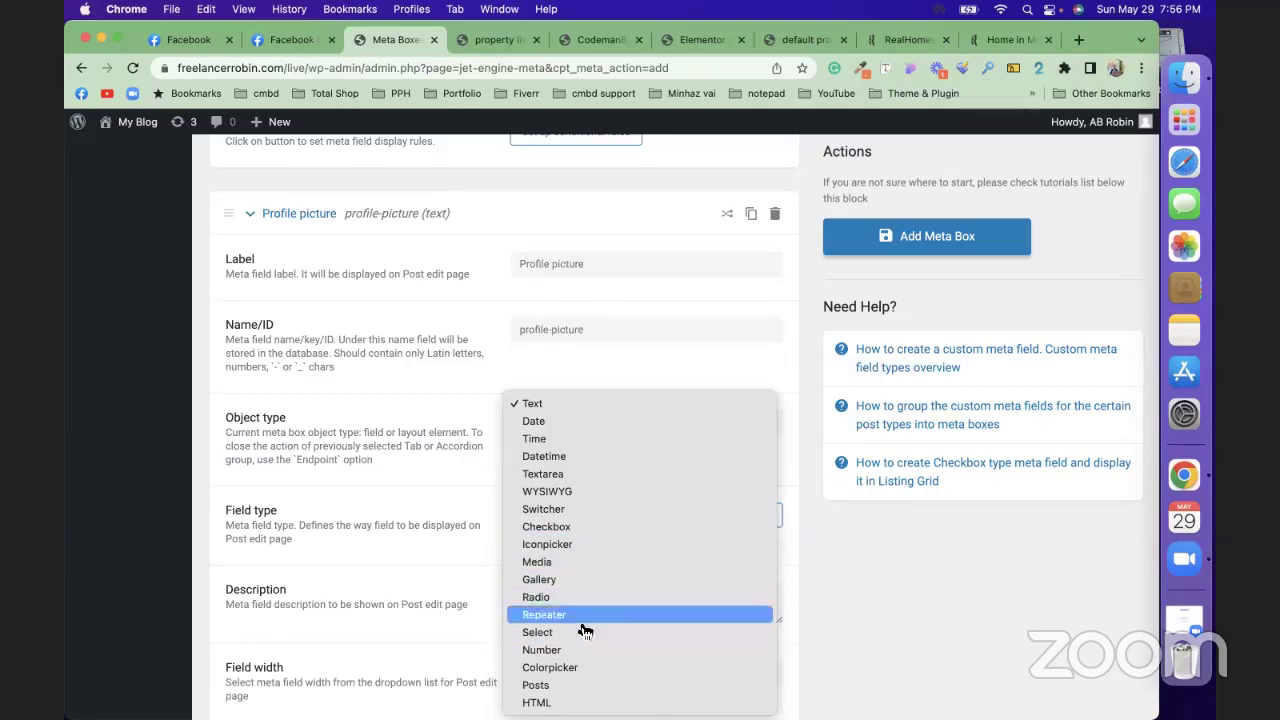
{"action": "left_click", "coordinate": [590, 562]}
{"action": "scroll", "coordinate": [587, 566], "scroll_direction": "down", "scroll_amount": 3}
{"action": "scroll", "coordinate": [587, 567], "scroll_direction": "down", "scroll_amount": 2}
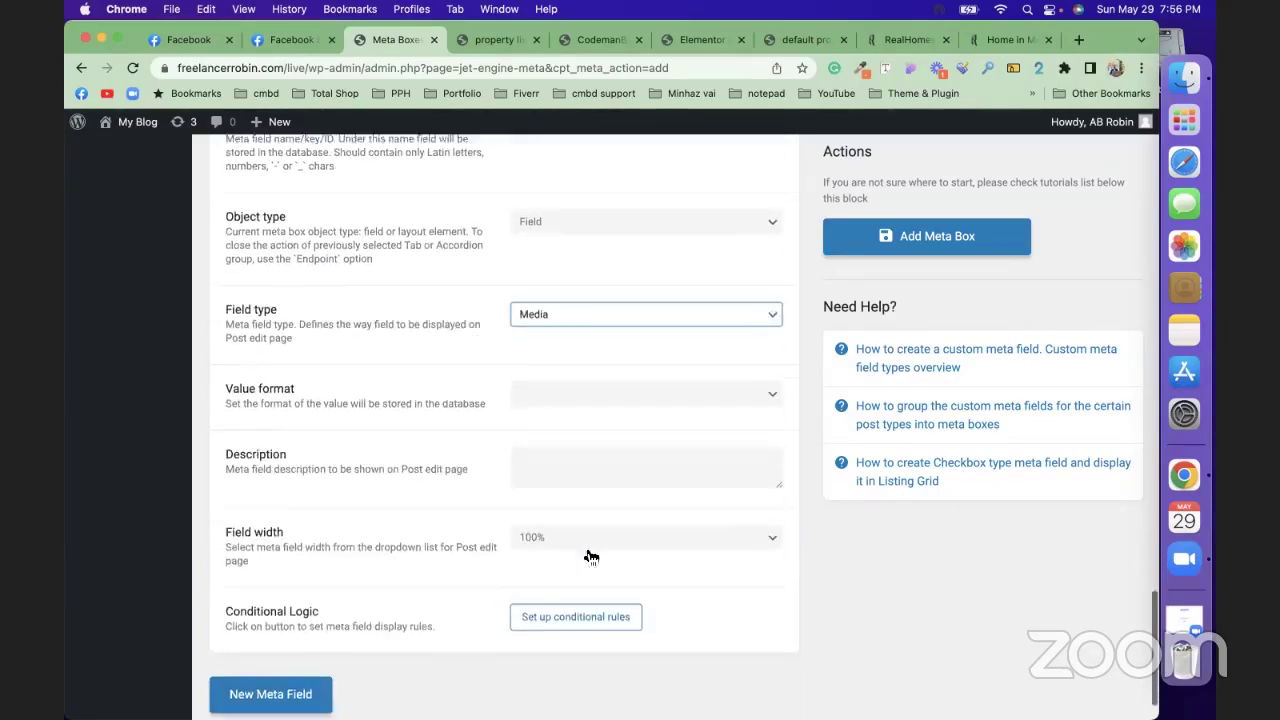
{"action": "left_click", "coordinate": [586, 380]}
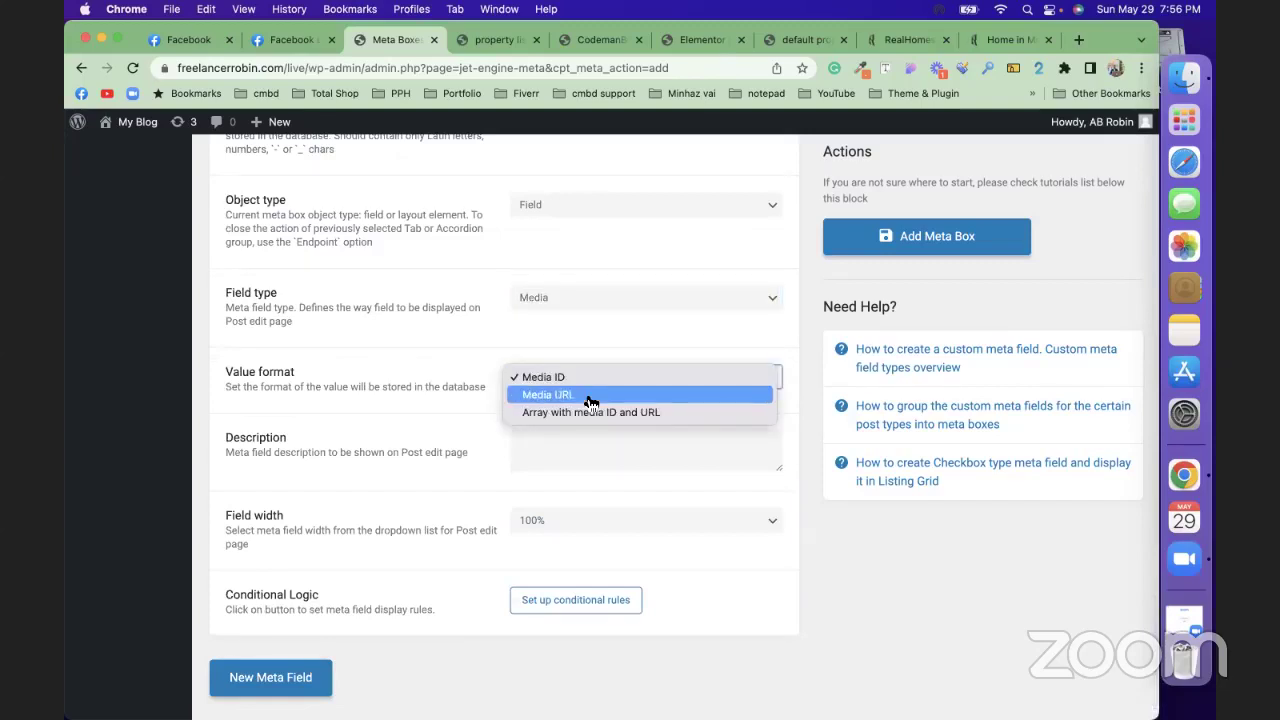
{"action": "left_click", "coordinate": [588, 398]}
{"action": "scroll", "coordinate": [588, 397], "scroll_direction": "down", "scroll_amount": 1}
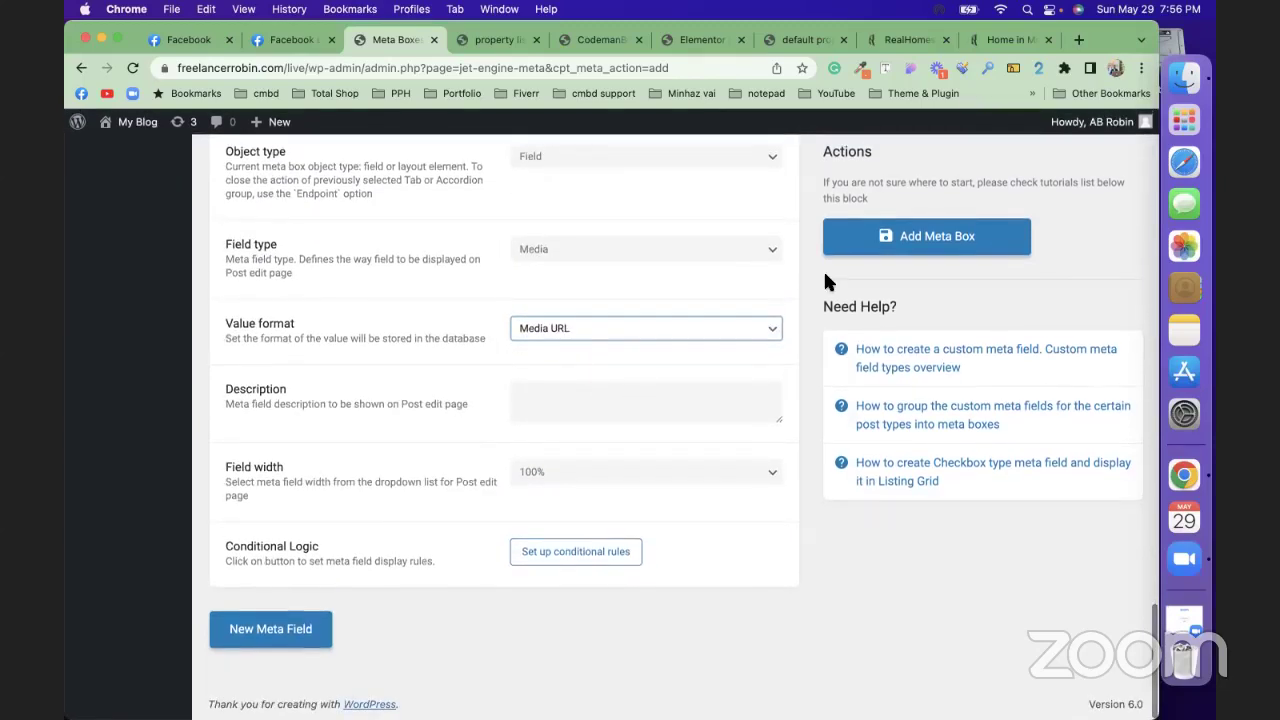
{"action": "left_click", "coordinate": [890, 247]}
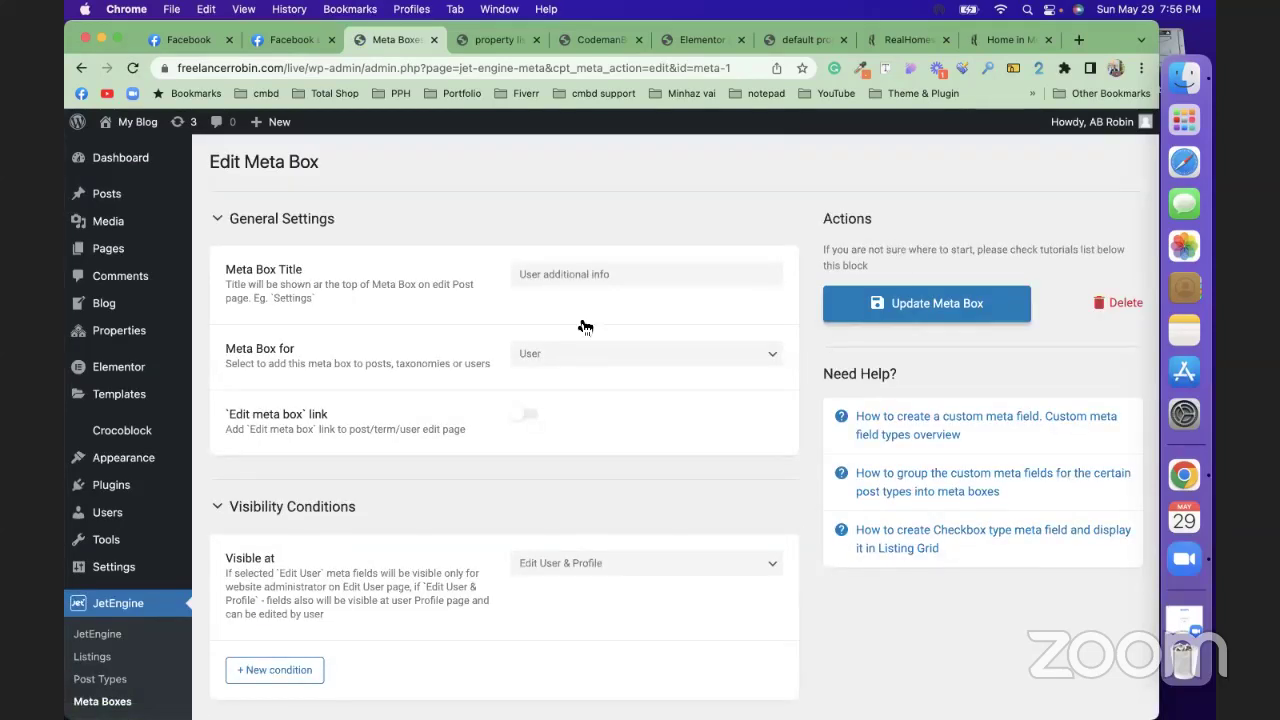
{"action": "mouse_move", "coordinate": [123, 515]}
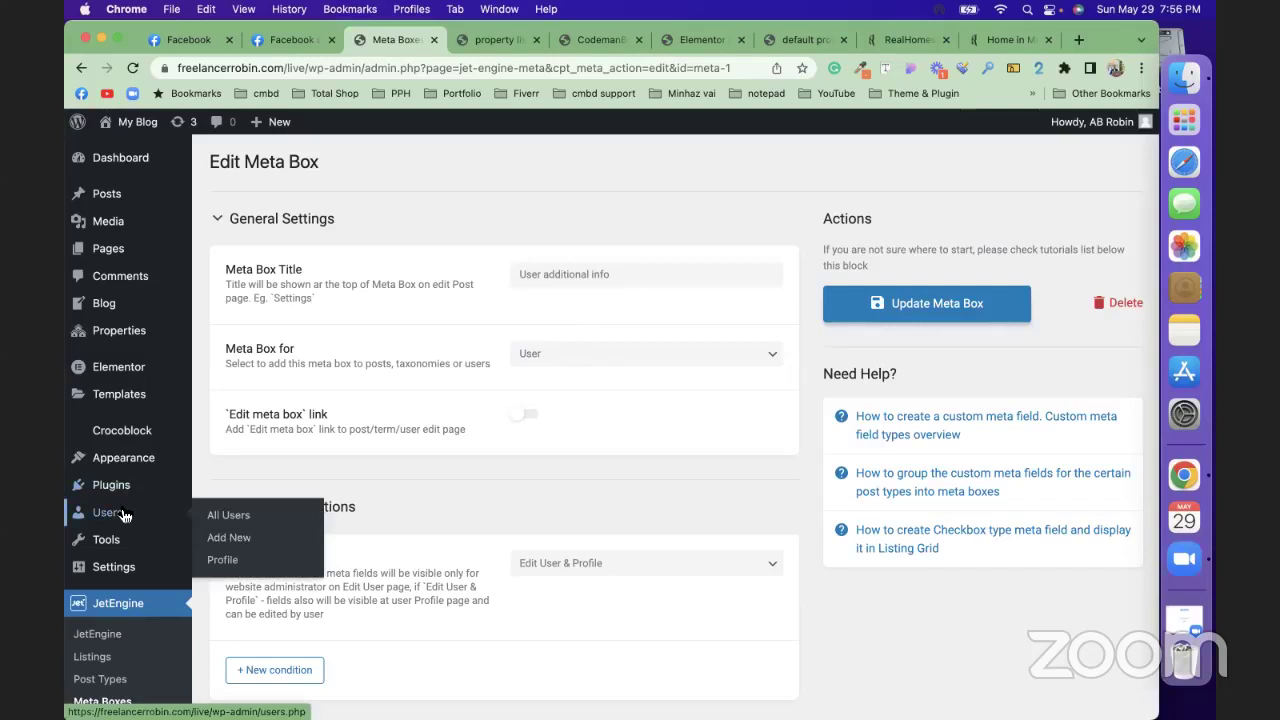
{"action": "left_click", "coordinate": [218, 565]}
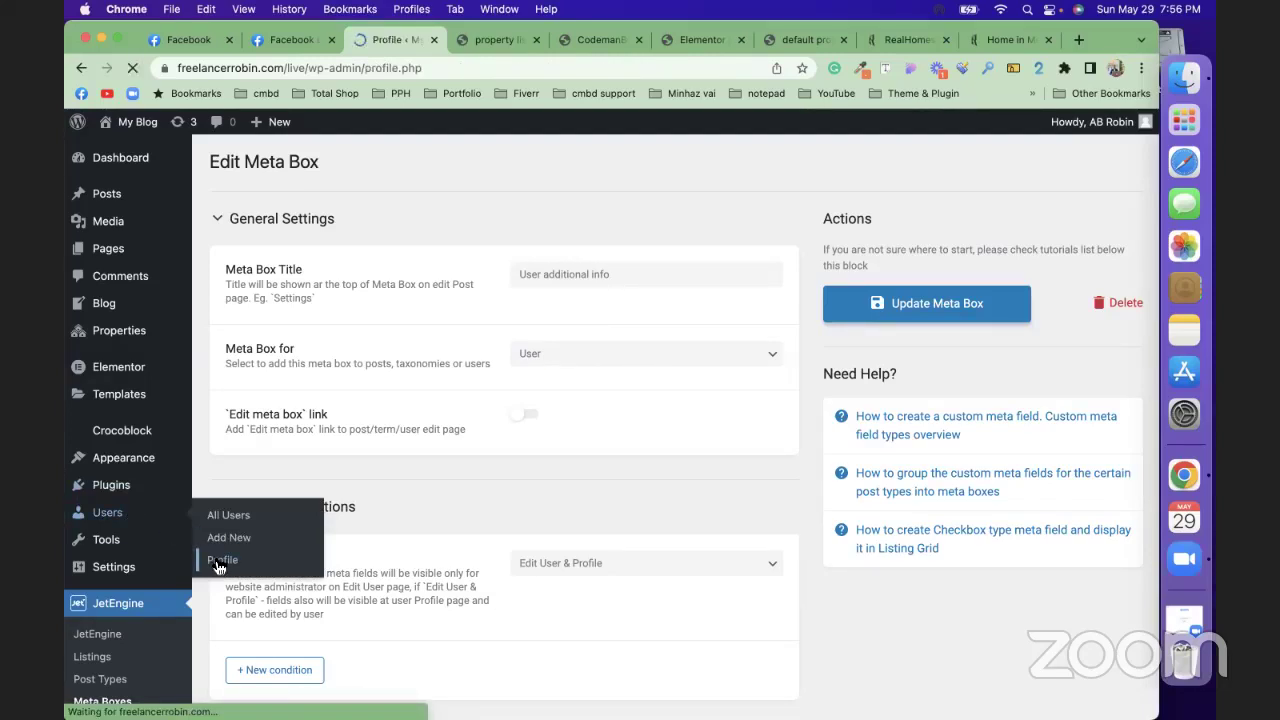
{"action": "scroll", "coordinate": [380, 528], "scroll_direction": "down", "scroll_amount": 10}
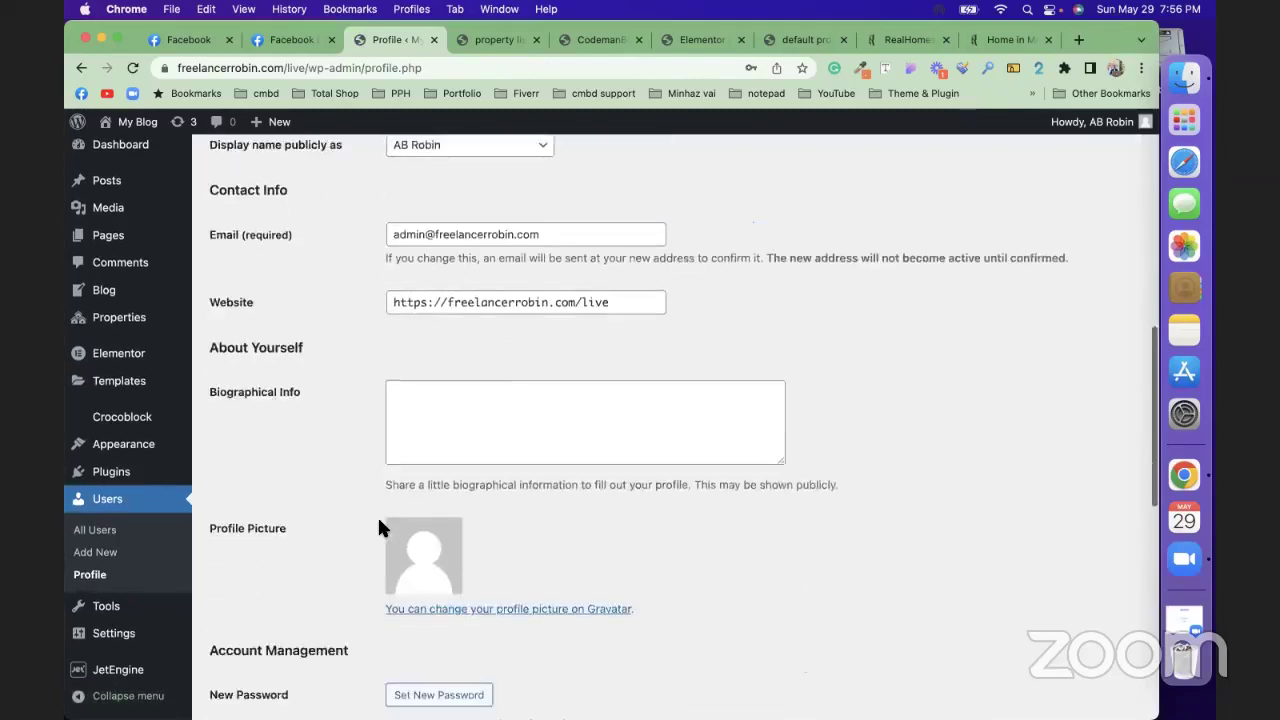
{"action": "scroll", "coordinate": [379, 521], "scroll_direction": "down", "scroll_amount": 6}
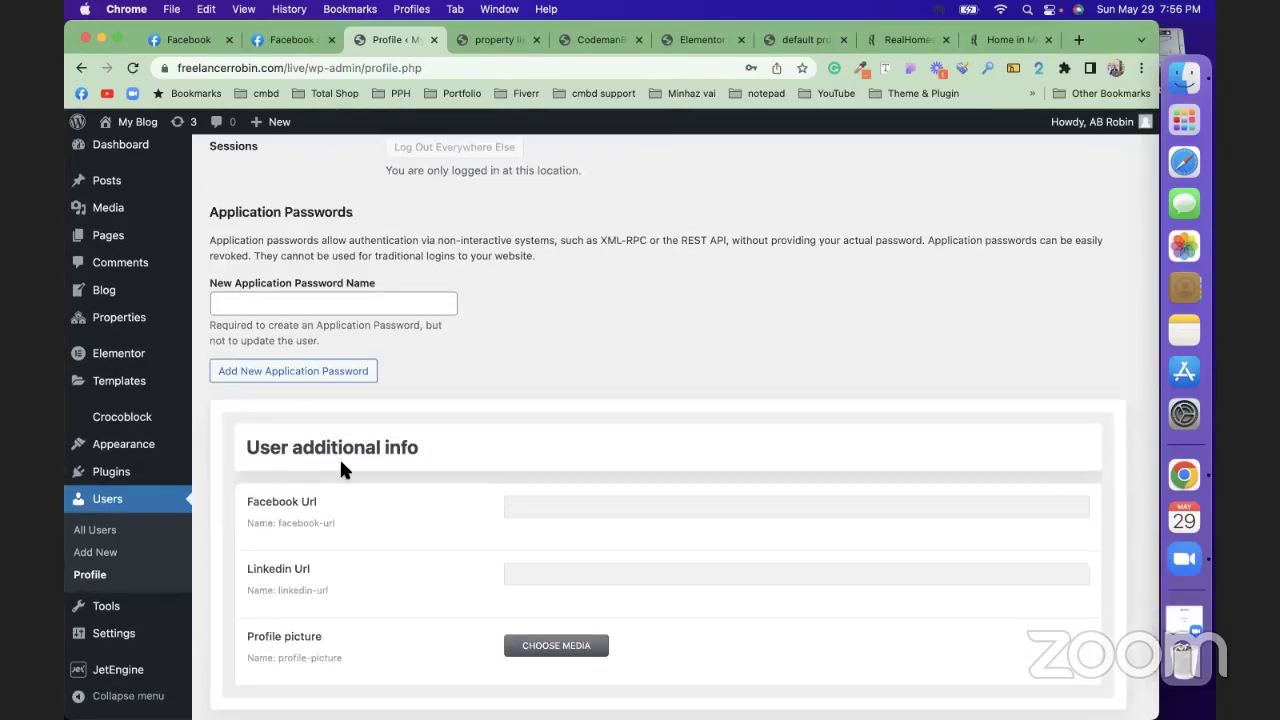
{"action": "scroll", "coordinate": [421, 450], "scroll_direction": "down", "scroll_amount": 3}
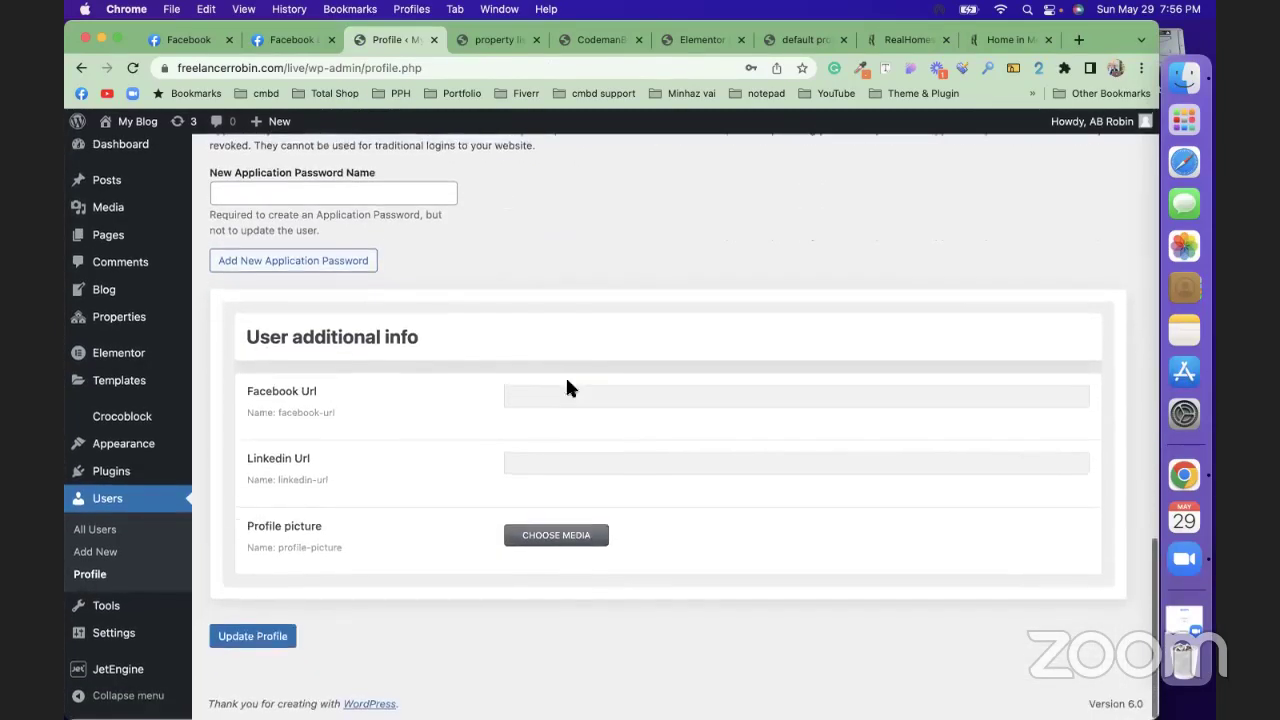
{"action": "left_click", "coordinate": [584, 397]}
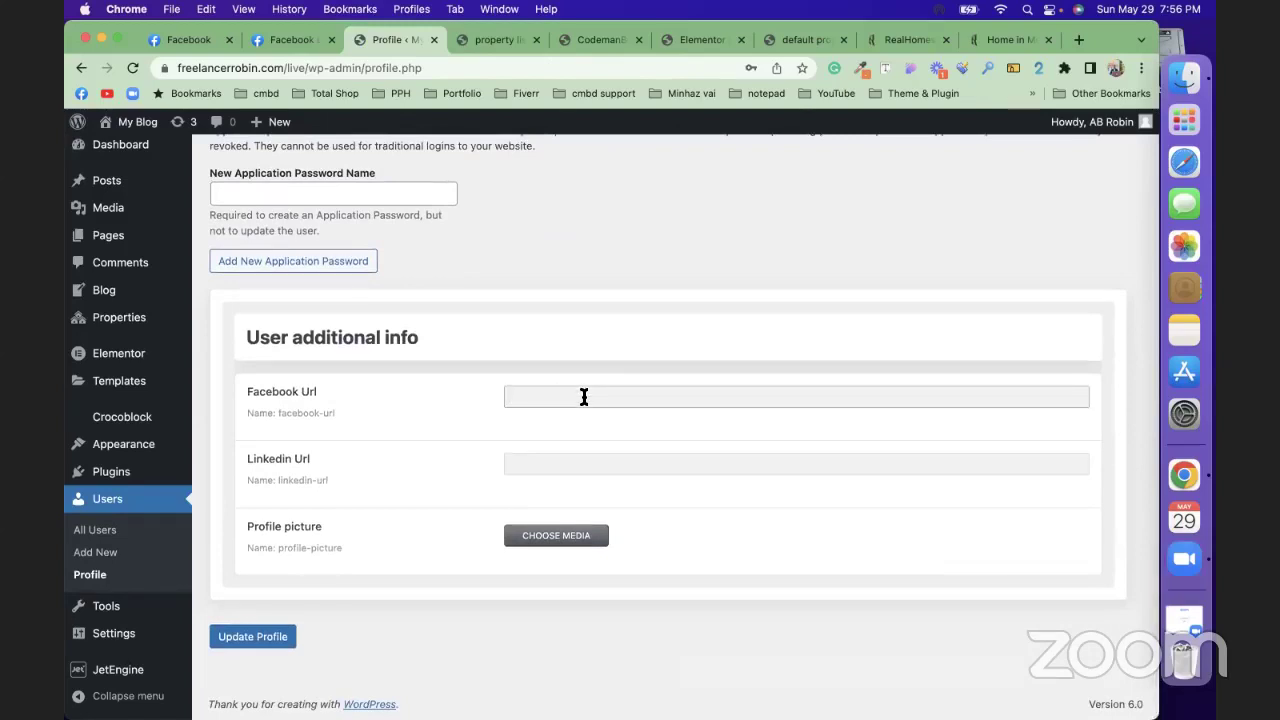
{"action": "type", "text": "facebook.com/freelancerrobin"}
{"action": "left_click", "coordinate": [606, 462]}
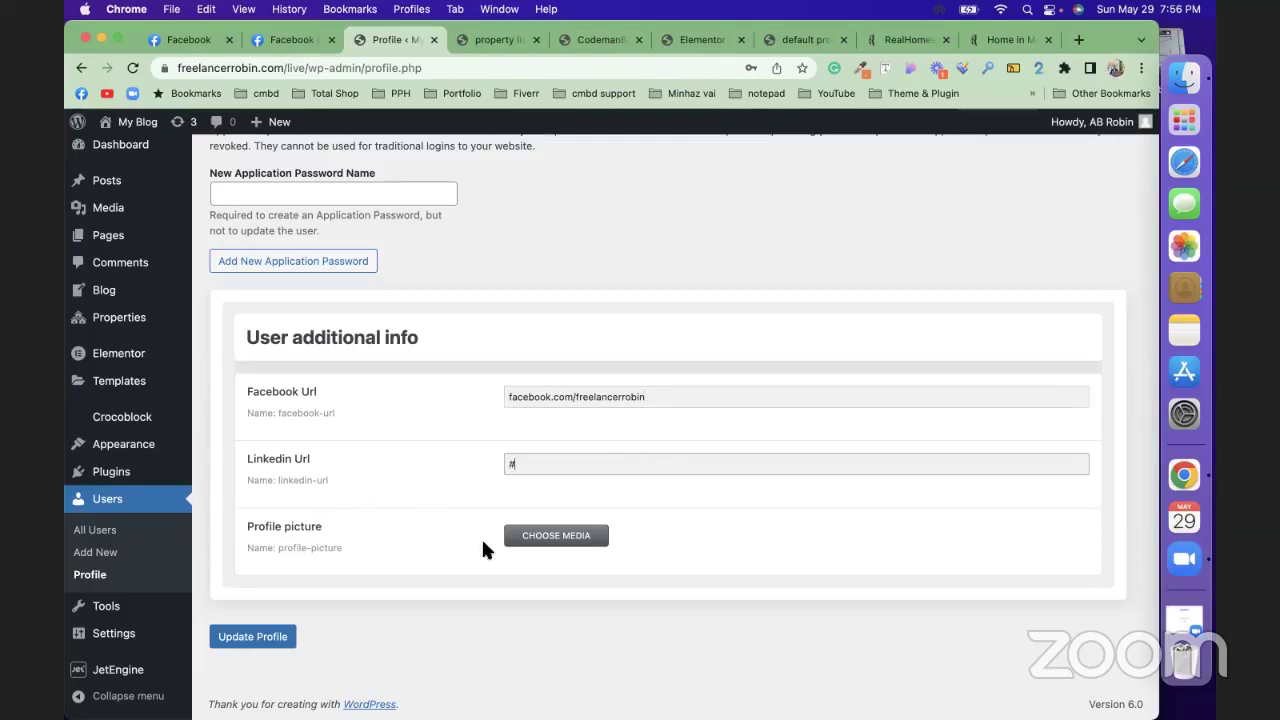
Step: Upload freelancerrobin.jpeg from the Downloads folder and assign it to the Profile picture field
{"action": "left_click", "coordinate": [560, 545]}
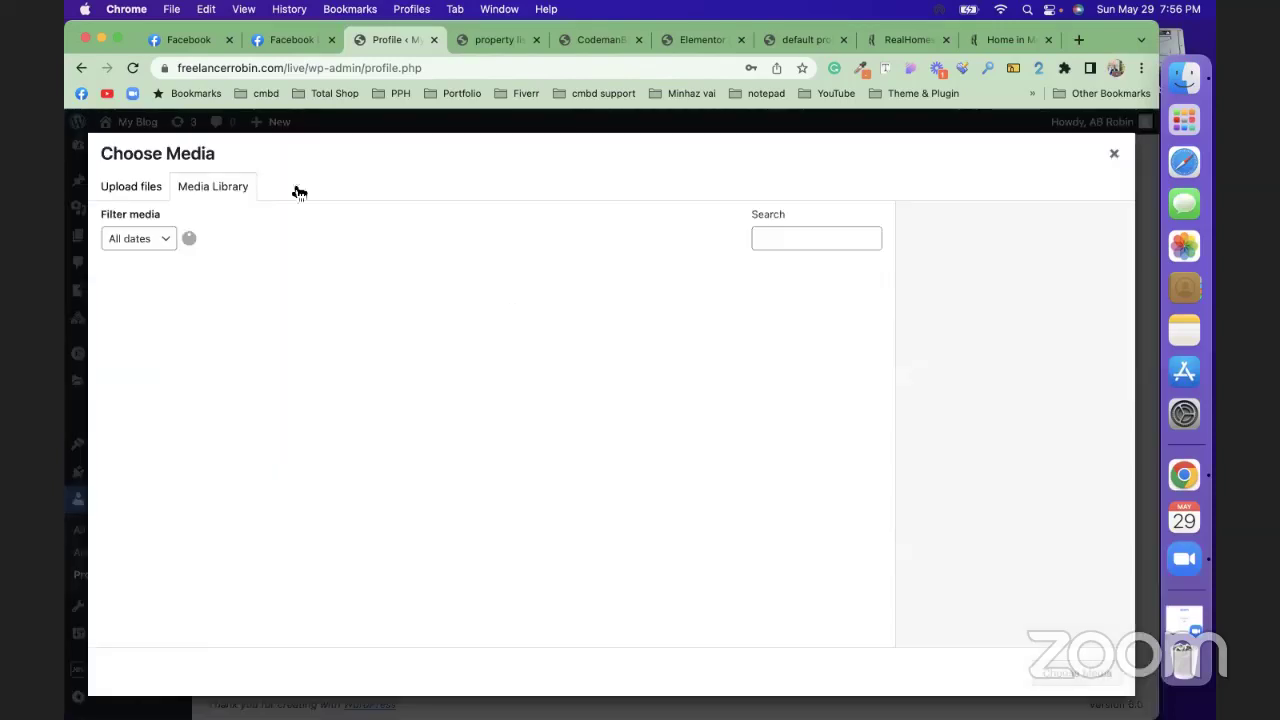
{"action": "left_click", "coordinate": [127, 197]}
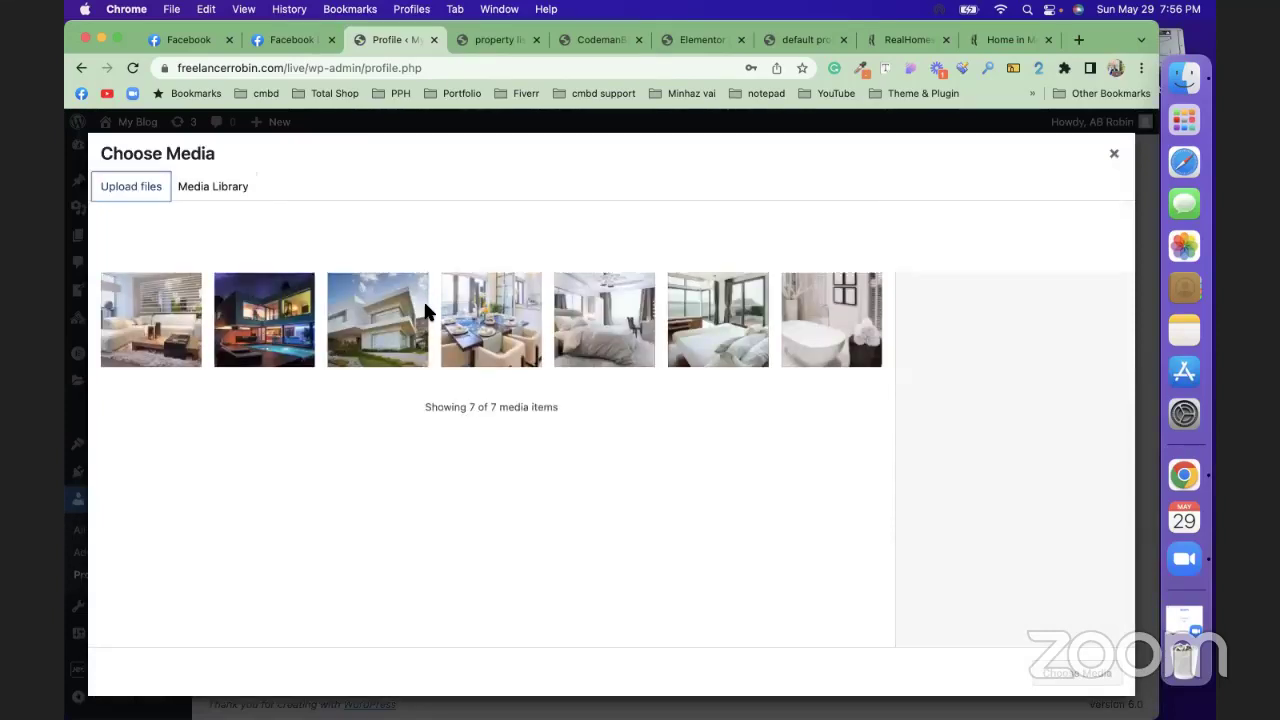
{"action": "left_click", "coordinate": [592, 421]}
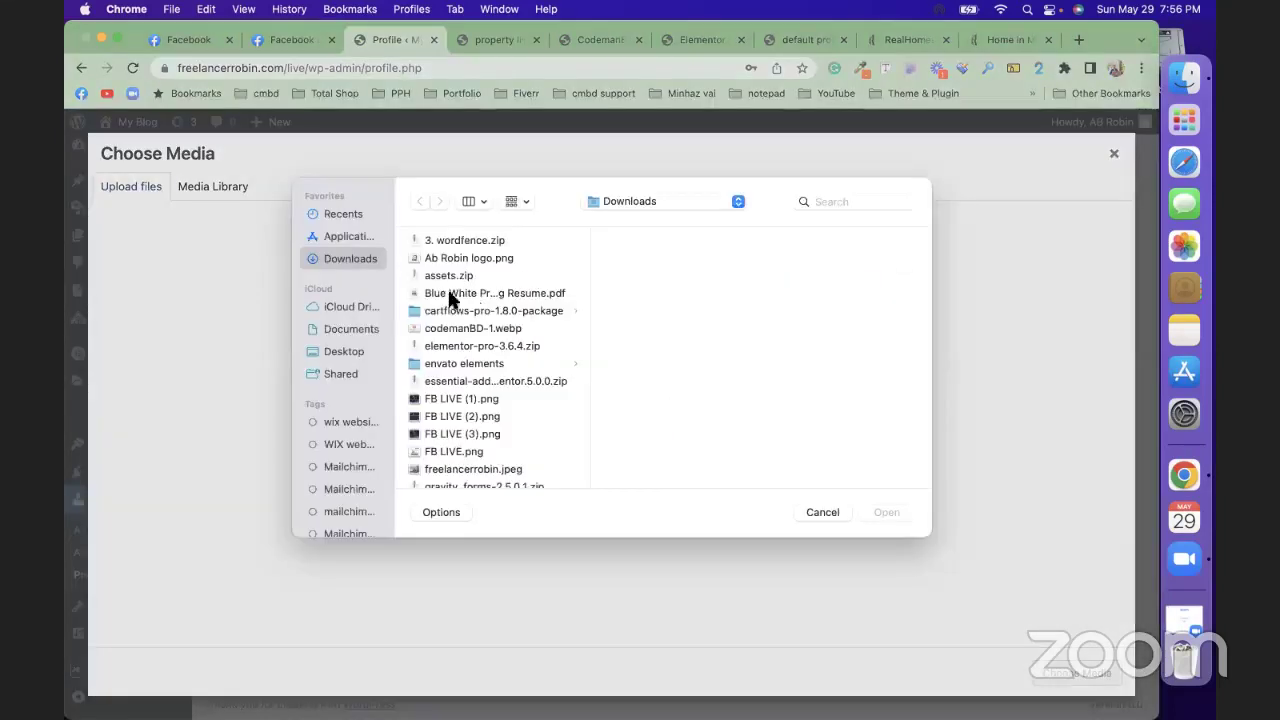
{"action": "left_click", "coordinate": [453, 481]}
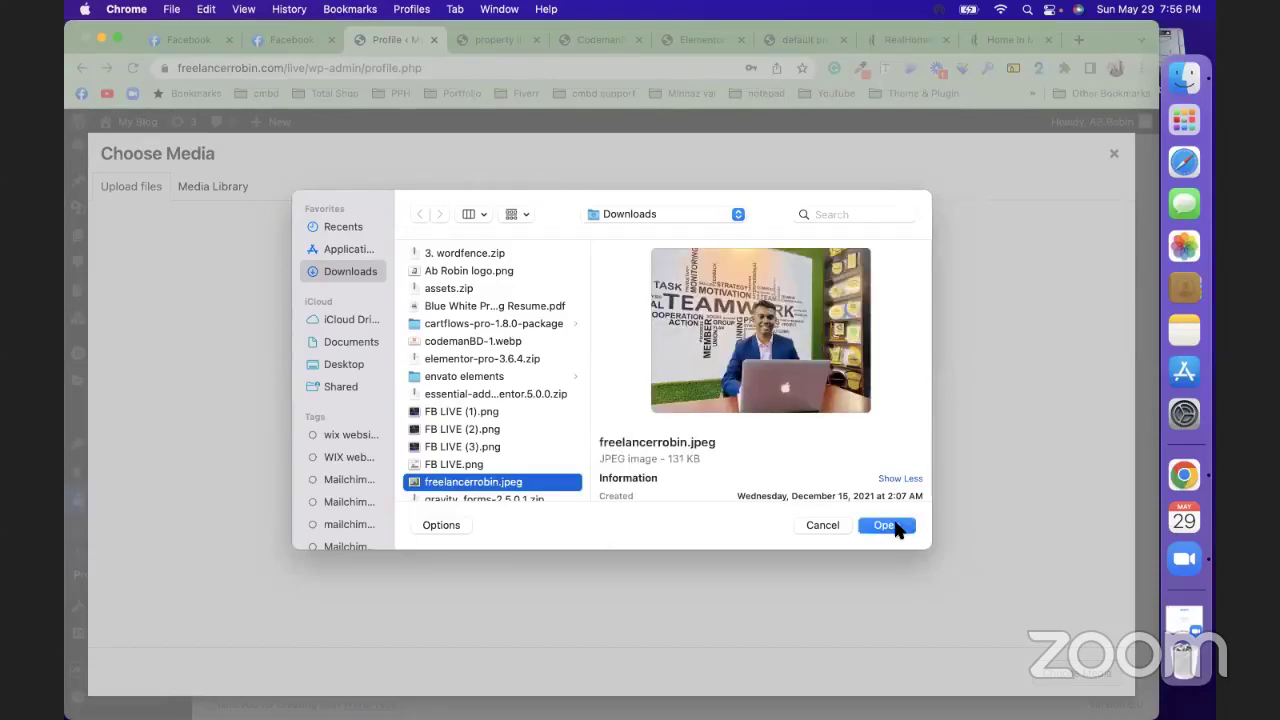
{"action": "left_click", "coordinate": [887, 525]}
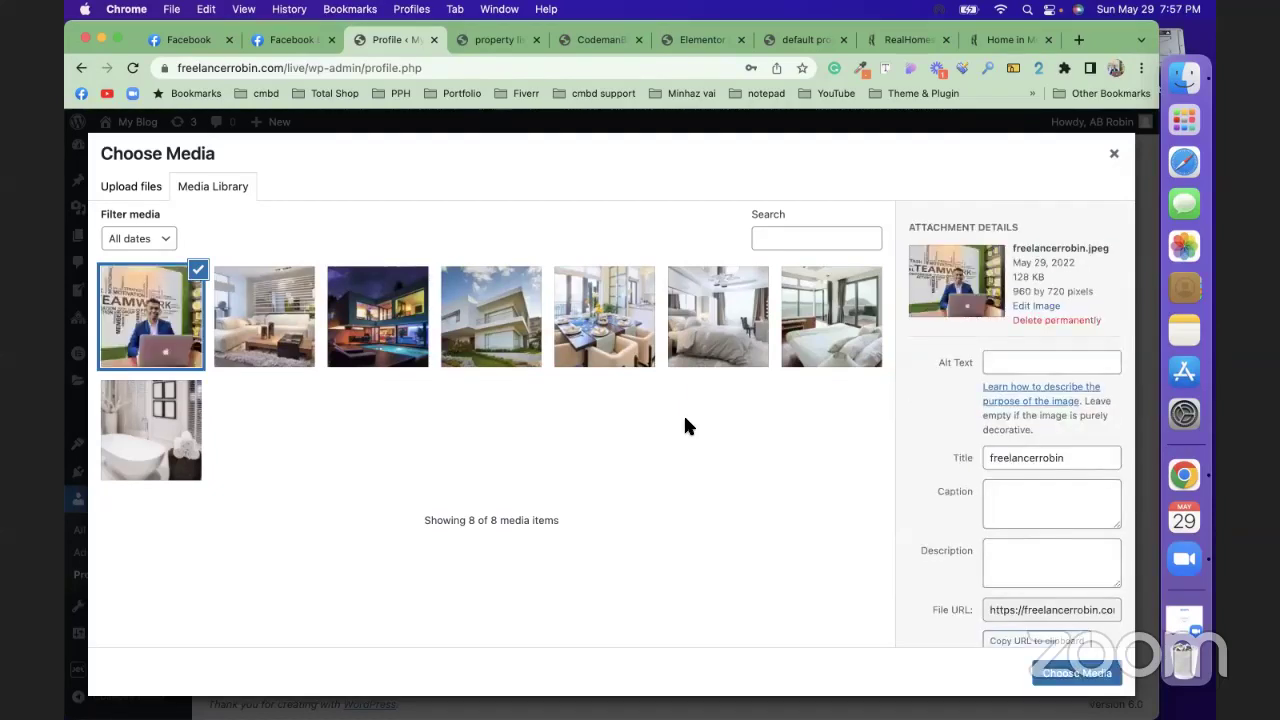
{"action": "left_click", "coordinate": [1080, 680]}
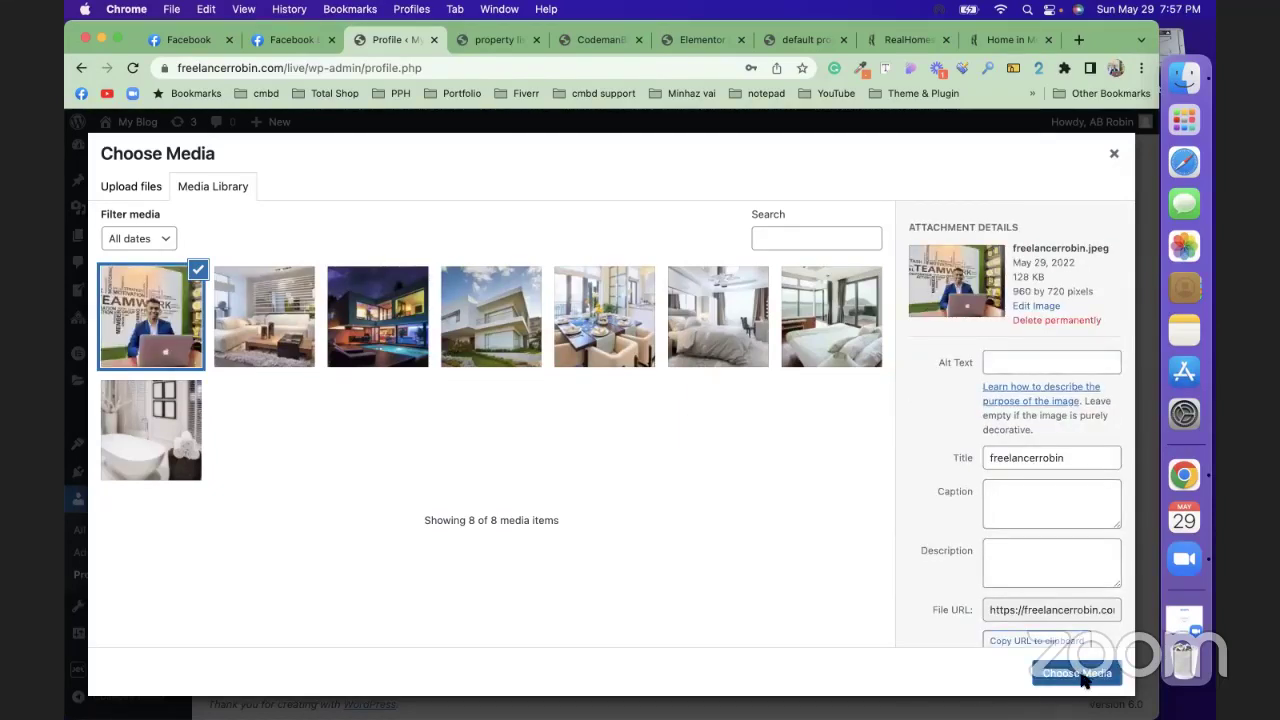
Step: Save the updated profile and review the entries in its User additional info section
{"action": "scroll", "coordinate": [811, 614], "scroll_direction": "down", "scroll_amount": 2}
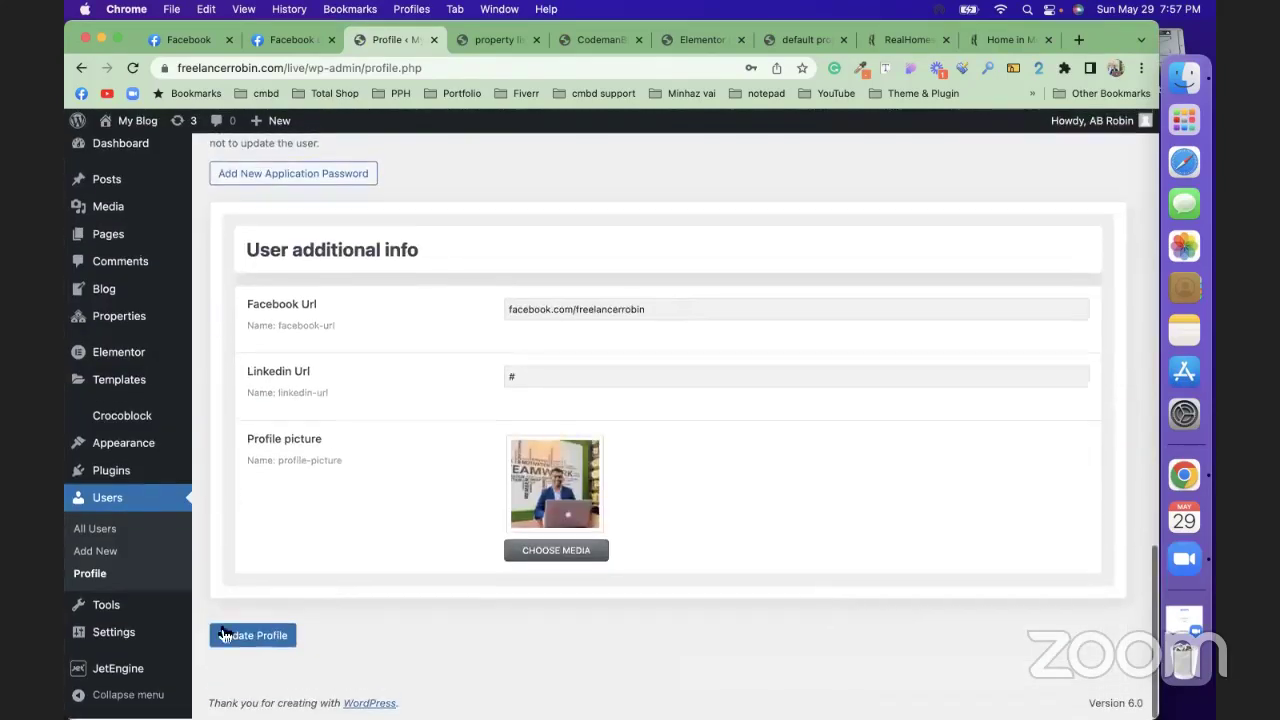
{"action": "left_click", "coordinate": [228, 640]}
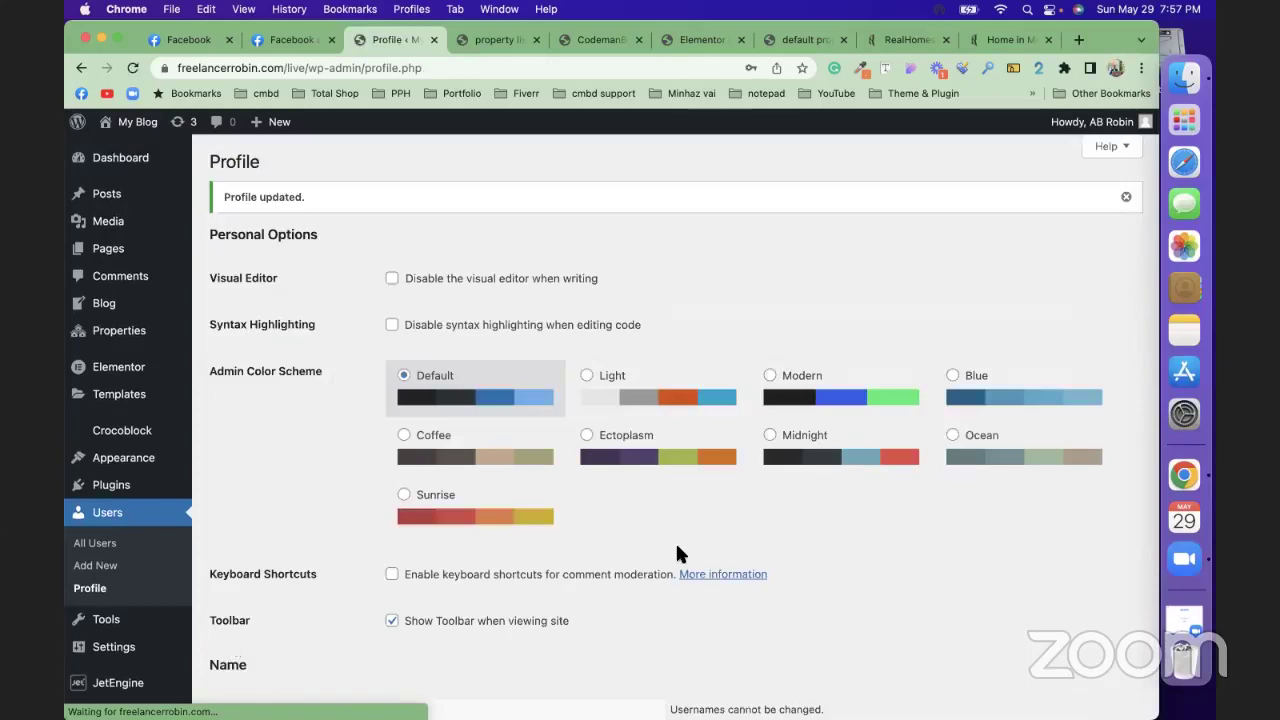
{"action": "scroll", "coordinate": [677, 553], "scroll_direction": "down", "scroll_amount": 15}
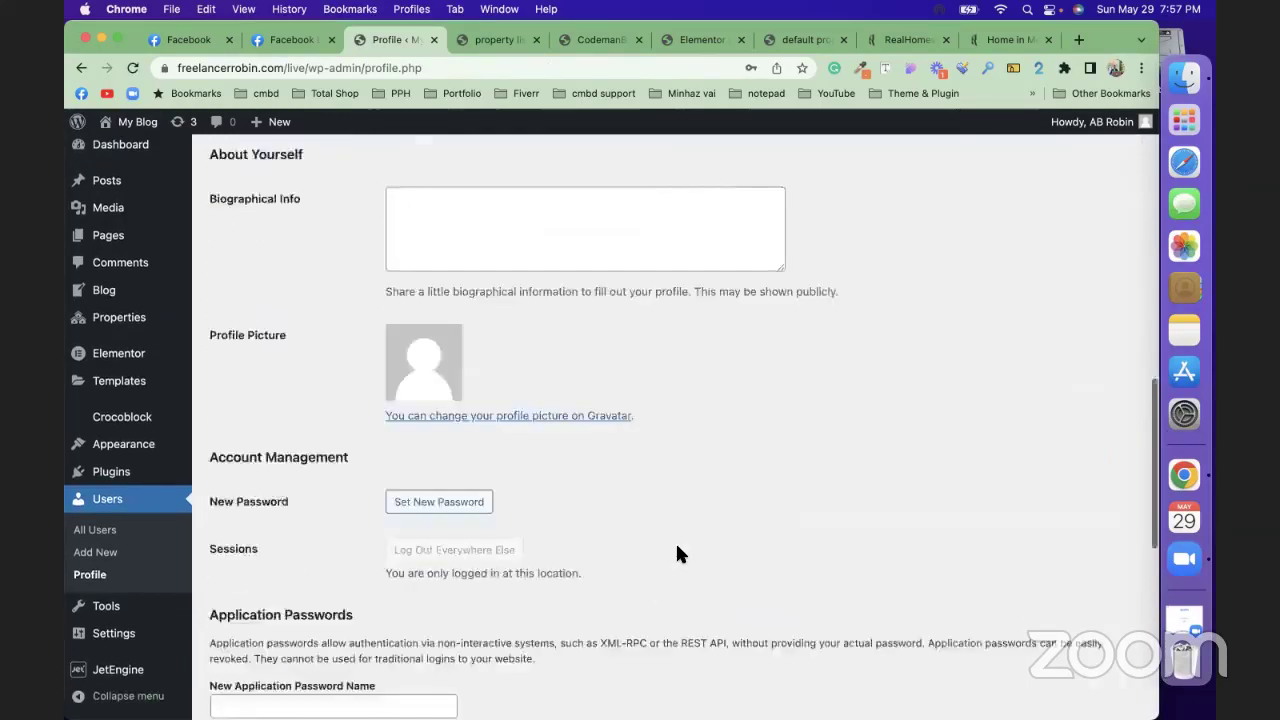
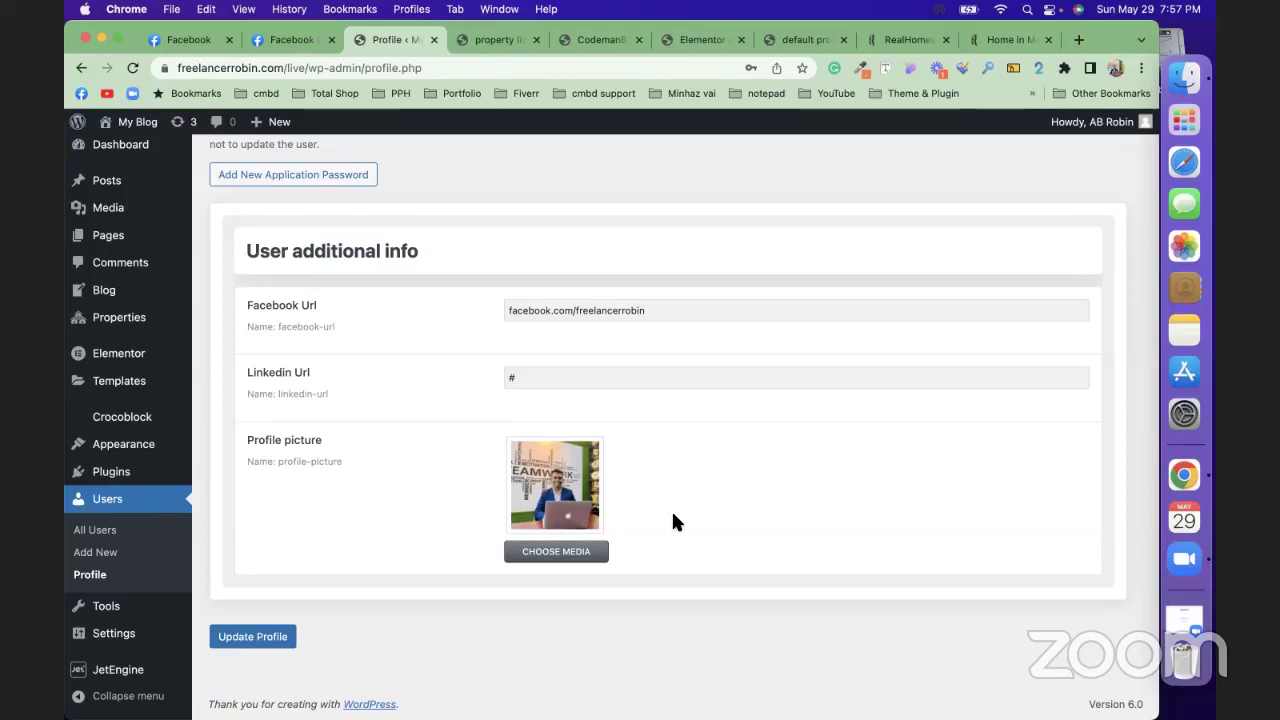
{"action": "mouse_move", "coordinate": [119, 381]}
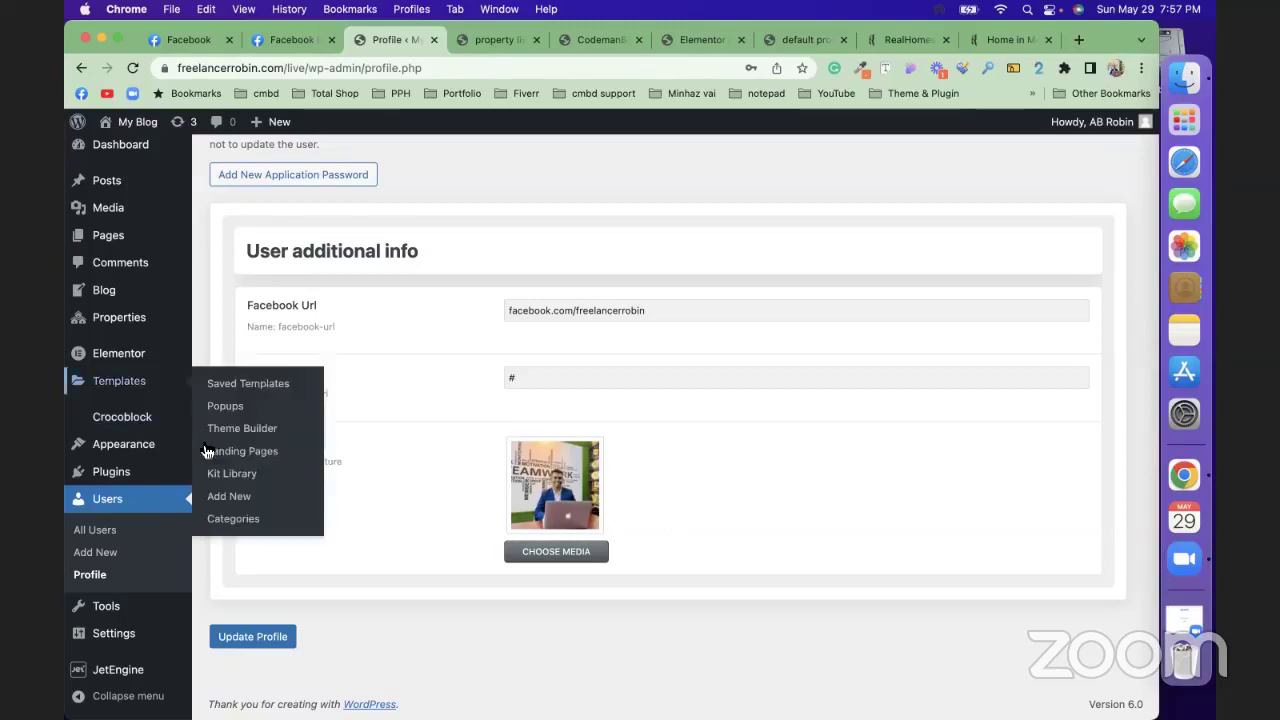
Step: List all saved templates and open the properties template for editing with Elementor in a new browser tab
{"action": "left_click", "coordinate": [231, 388]}
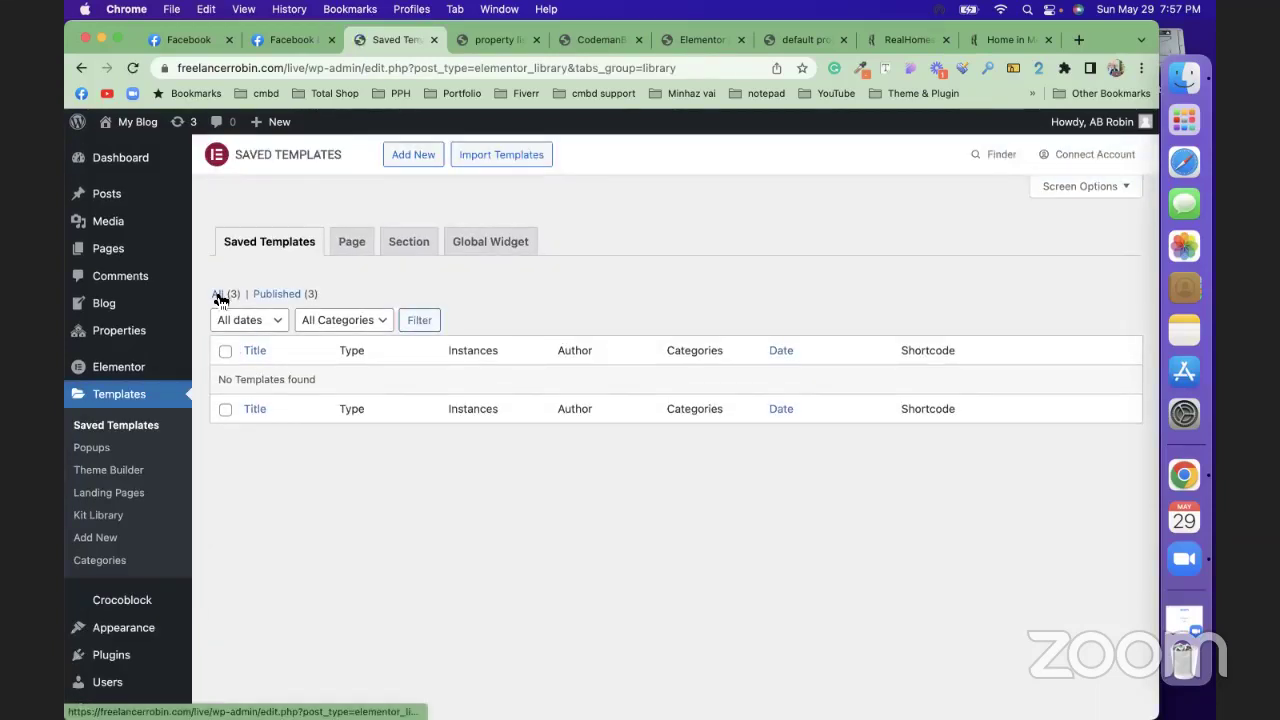
{"action": "left_click", "coordinate": [221, 298]}
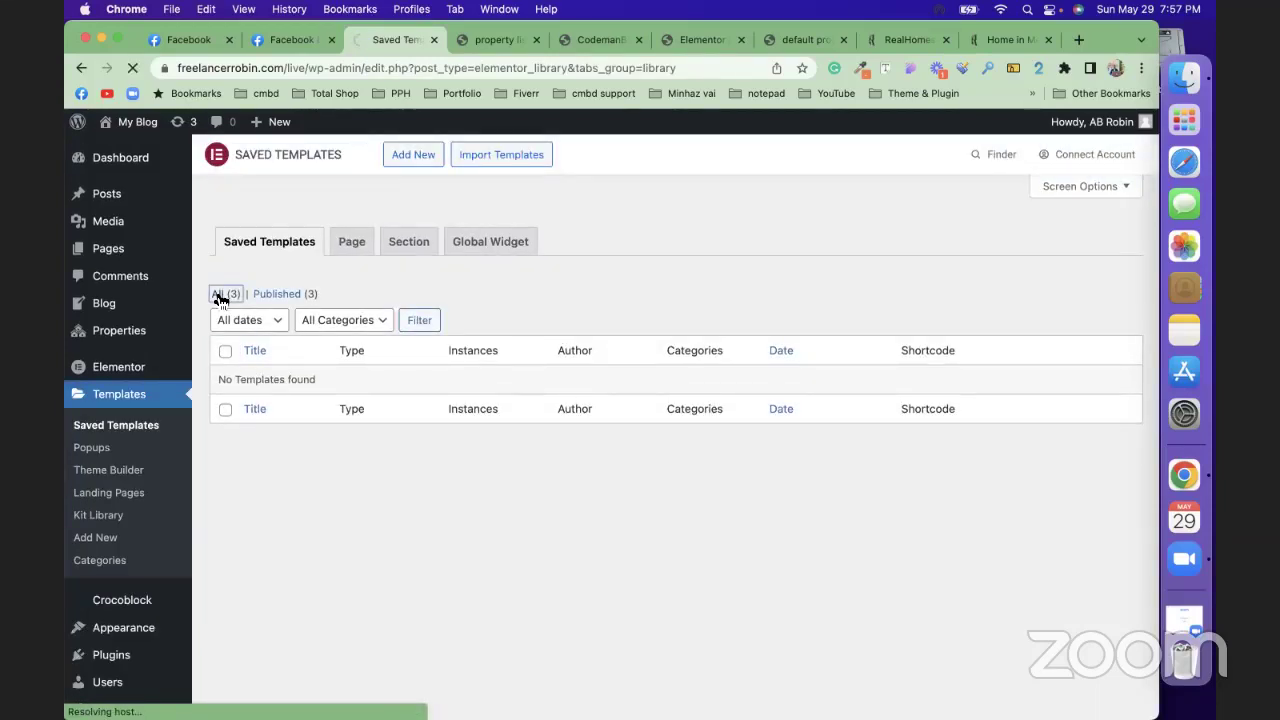
{"action": "scroll", "coordinate": [293, 397], "scroll_direction": "down", "scroll_amount": 3}
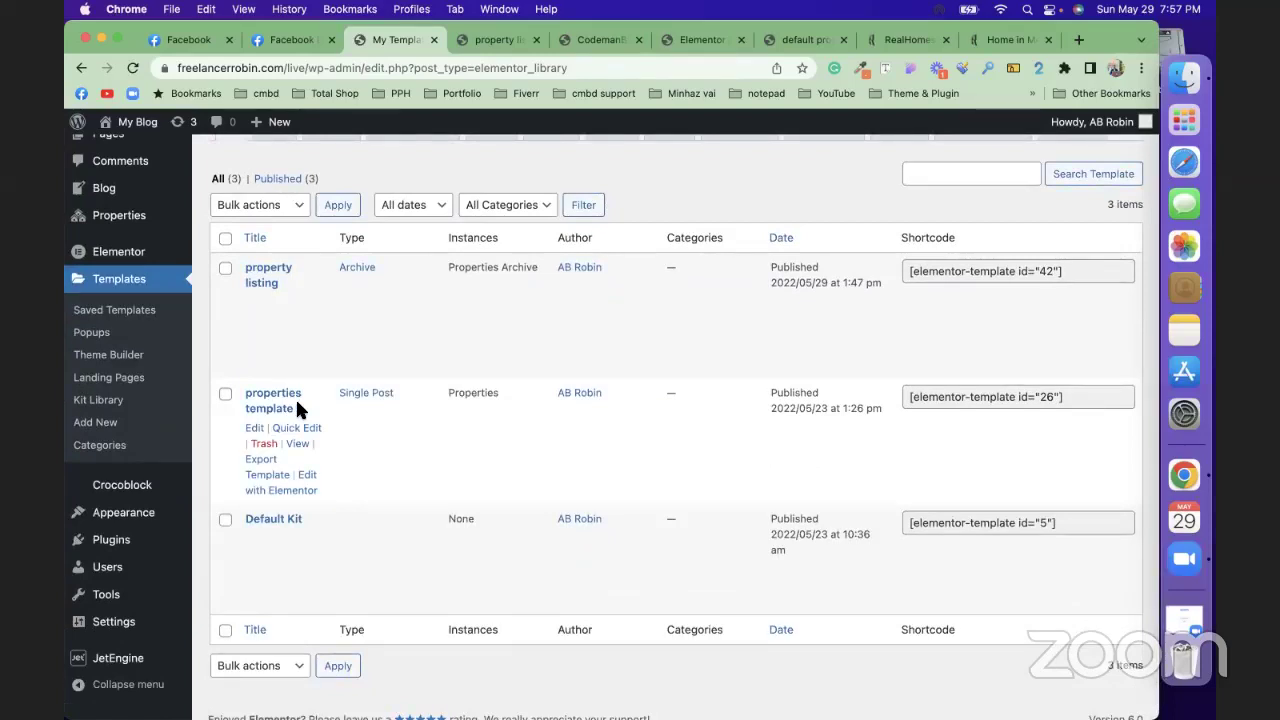
{"action": "right_click", "coordinate": [305, 491]}
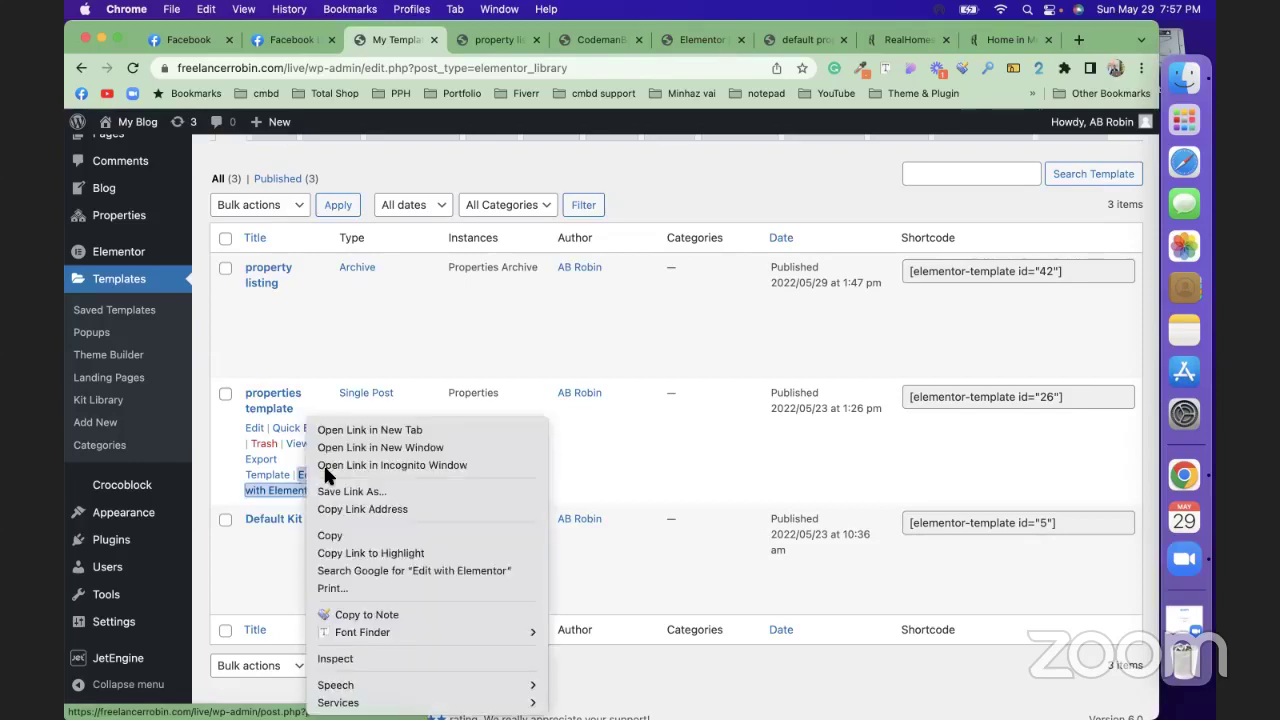
{"action": "left_click", "coordinate": [390, 430]}
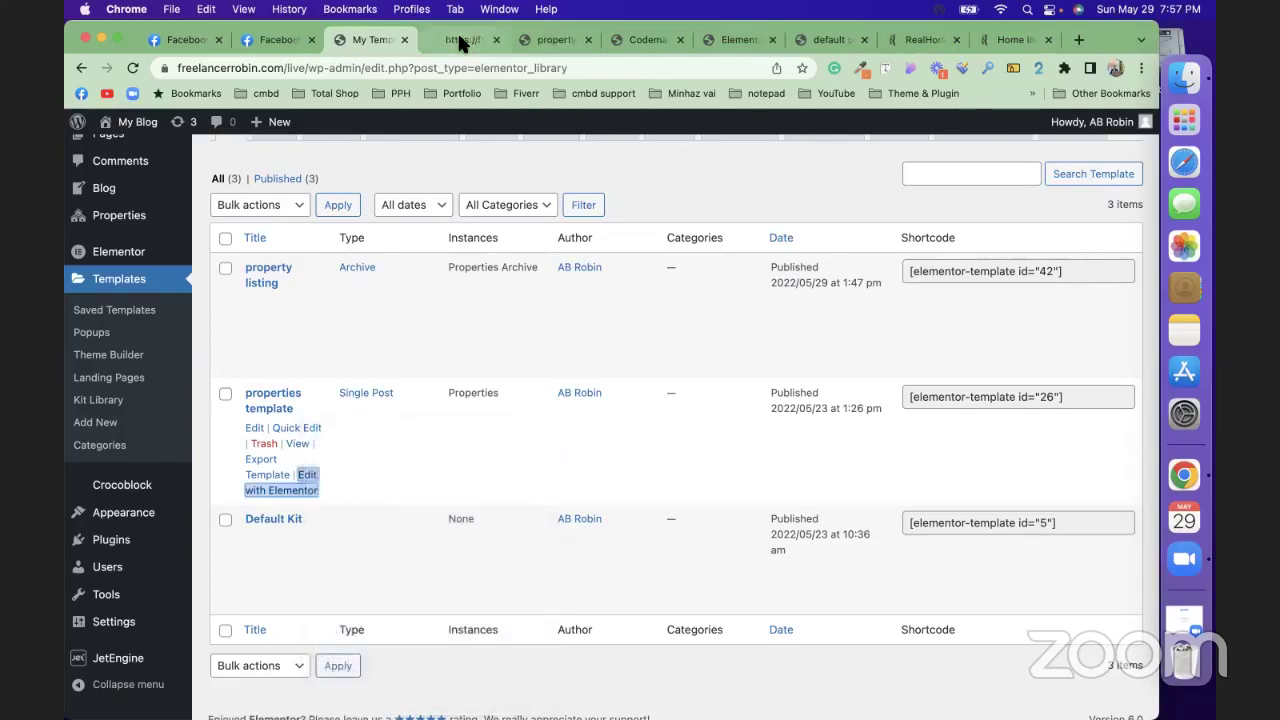
{"action": "left_click", "coordinate": [460, 40]}
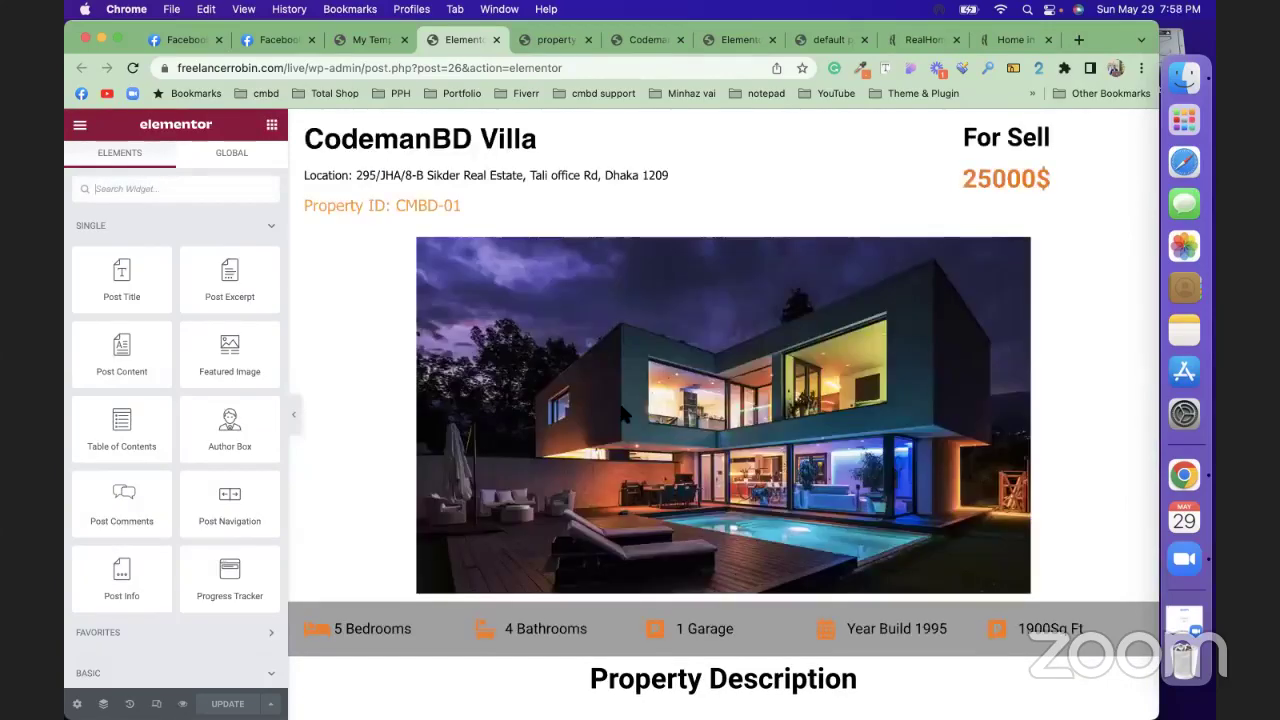
Step: Add a new single-column section below the image gallery of the properties template
{"action": "scroll", "coordinate": [667, 388], "scroll_direction": "down", "scroll_amount": 3}
{"action": "scroll", "coordinate": [670, 397], "scroll_direction": "down", "scroll_amount": 5}
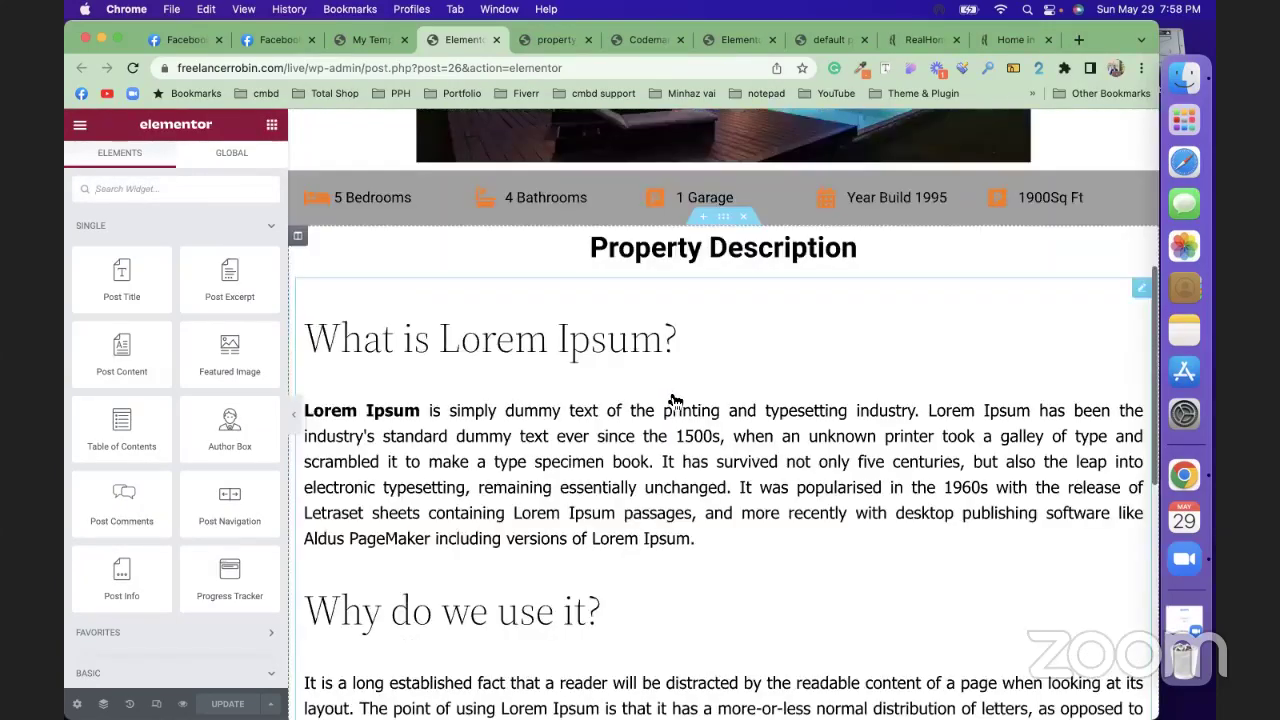
{"action": "scroll", "coordinate": [671, 403], "scroll_direction": "down", "scroll_amount": 3}
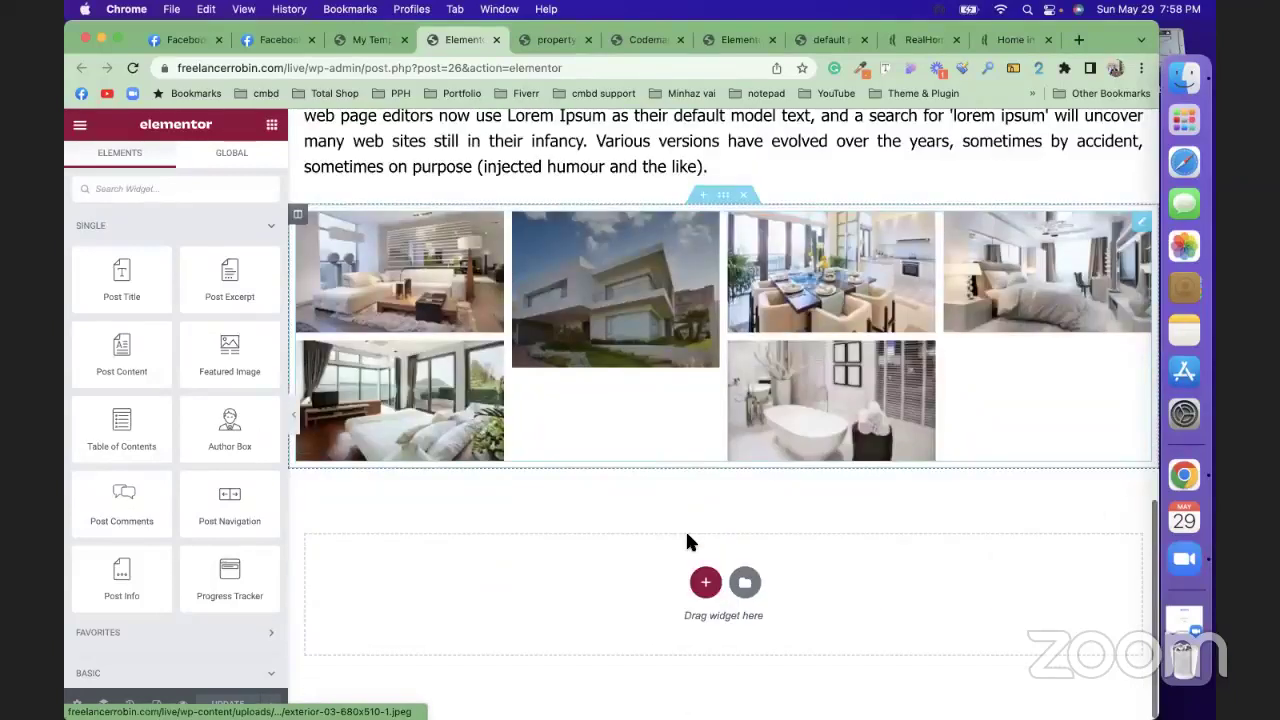
{"action": "left_click", "coordinate": [705, 582]}
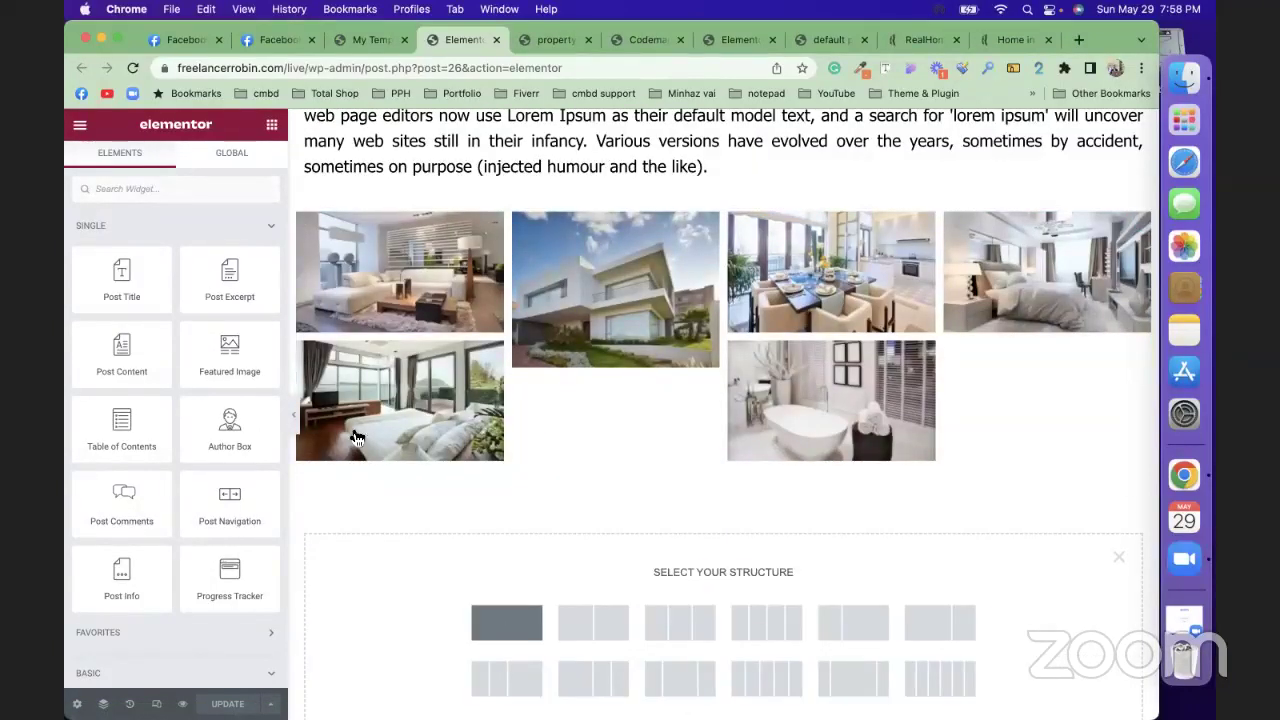
{"action": "left_click", "coordinate": [506, 622]}
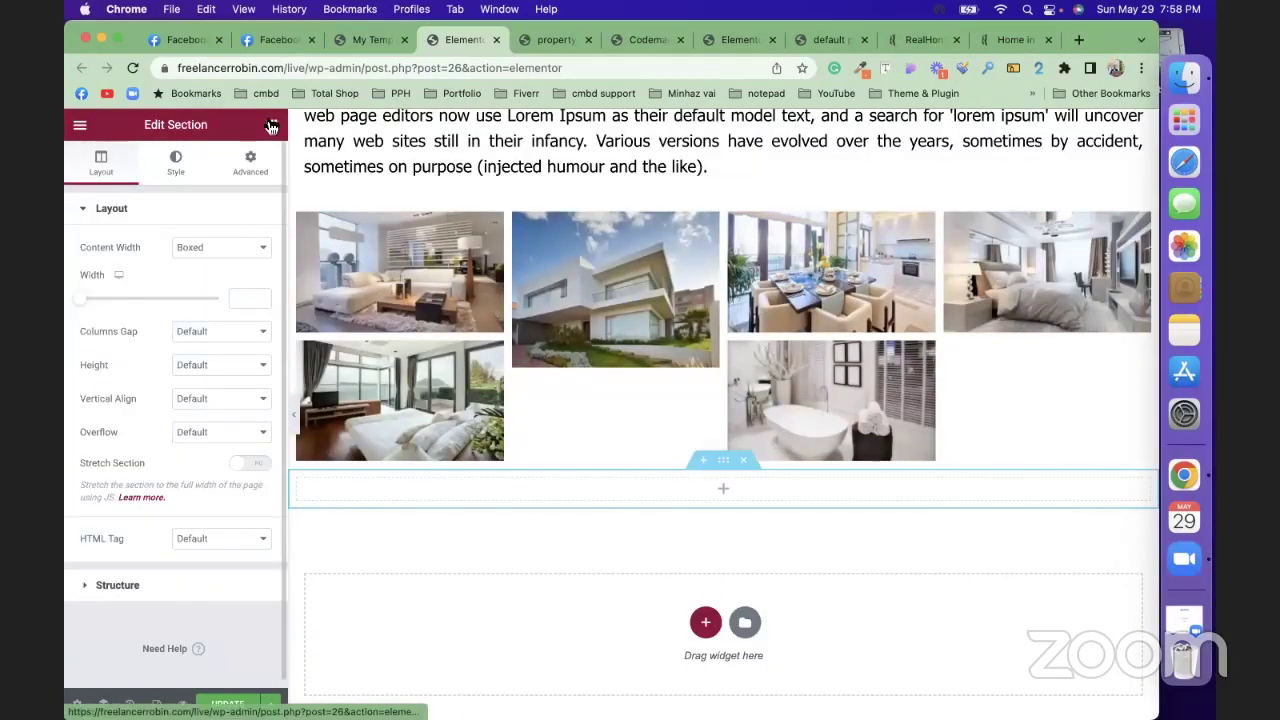
Step: Find the Divider among the Basic widgets and place it in the empty section below the gallery
{"action": "left_click", "coordinate": [271, 125]}
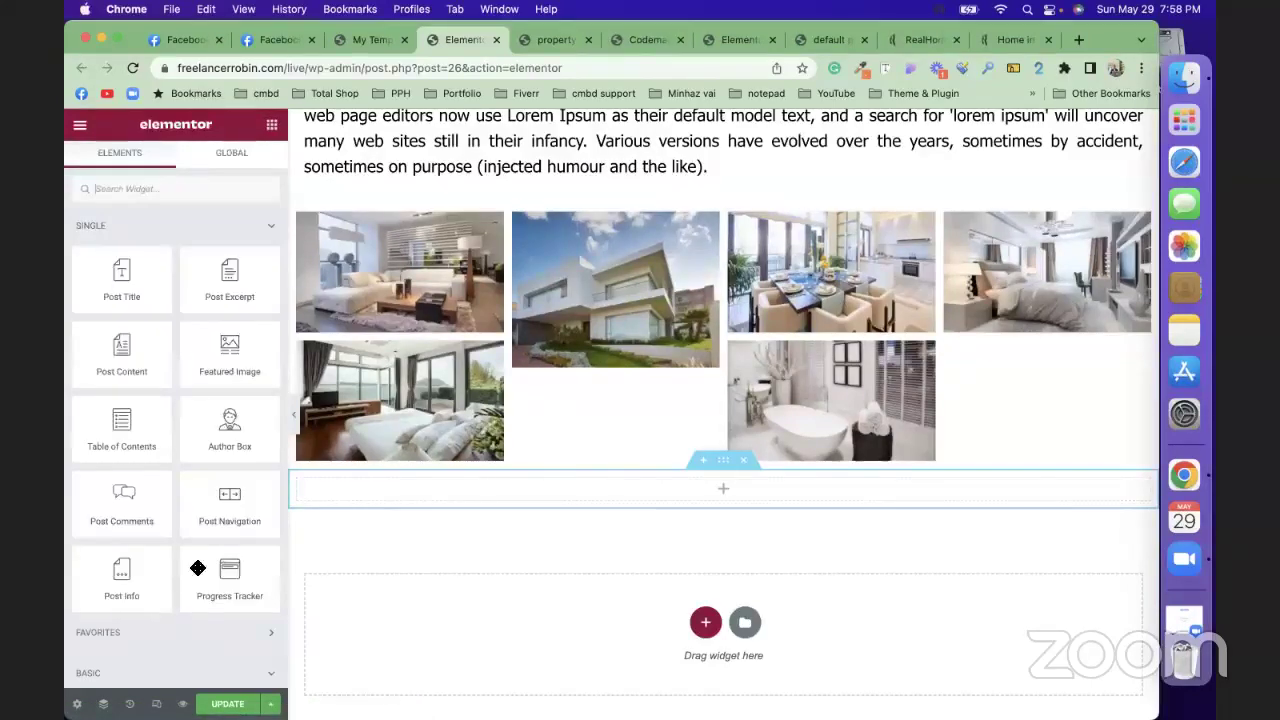
{"action": "left_click", "coordinate": [200, 677]}
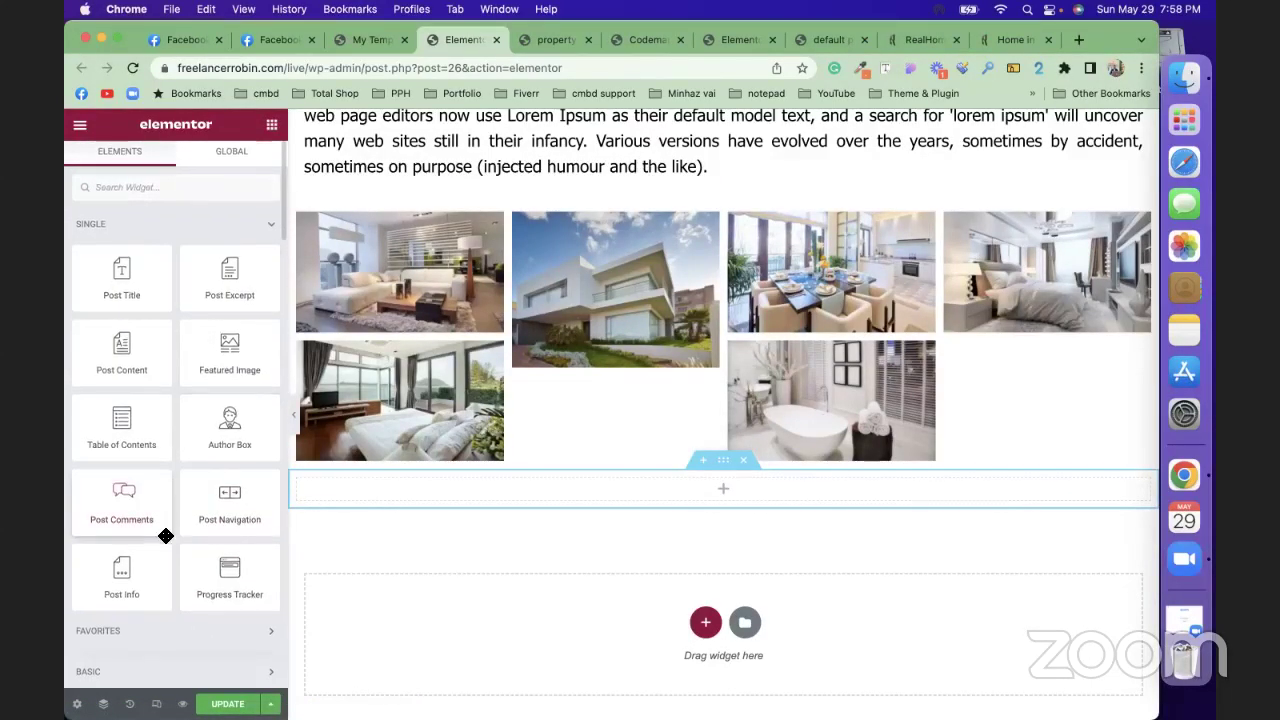
{"action": "scroll", "coordinate": [165, 536], "scroll_direction": "down", "scroll_amount": 10}
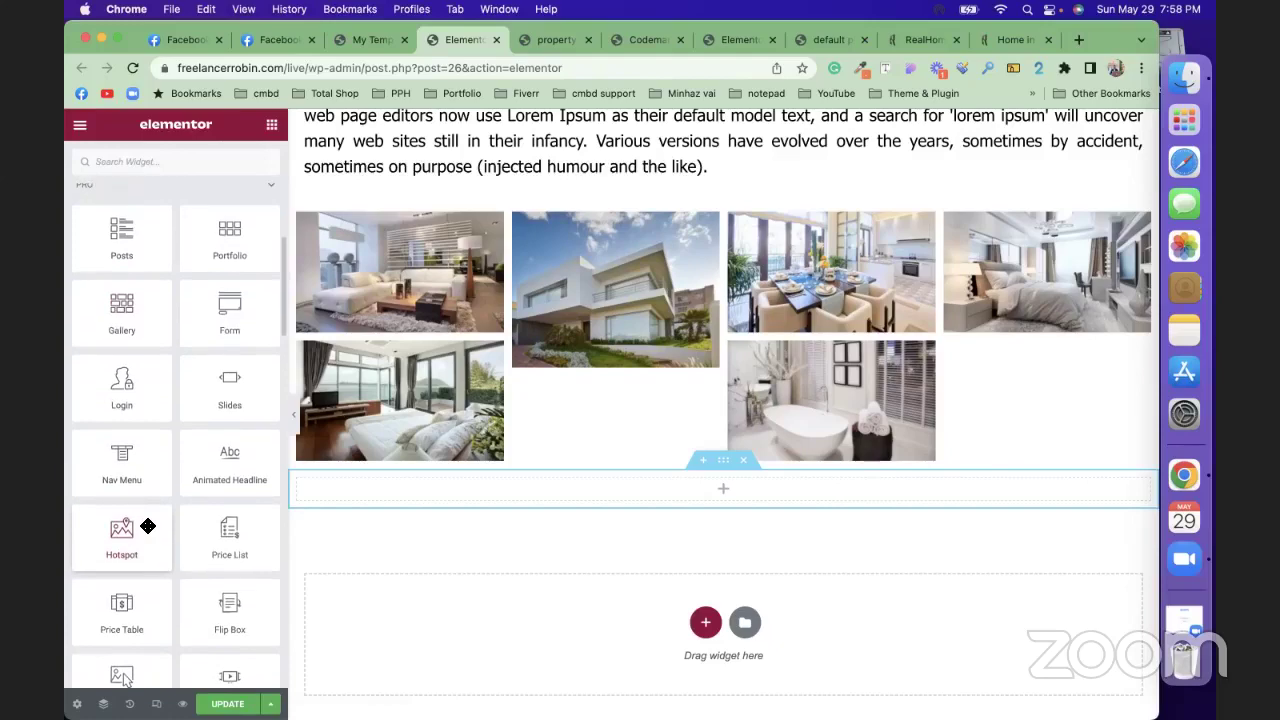
{"action": "scroll", "coordinate": [148, 526], "scroll_direction": "down", "scroll_amount": 6}
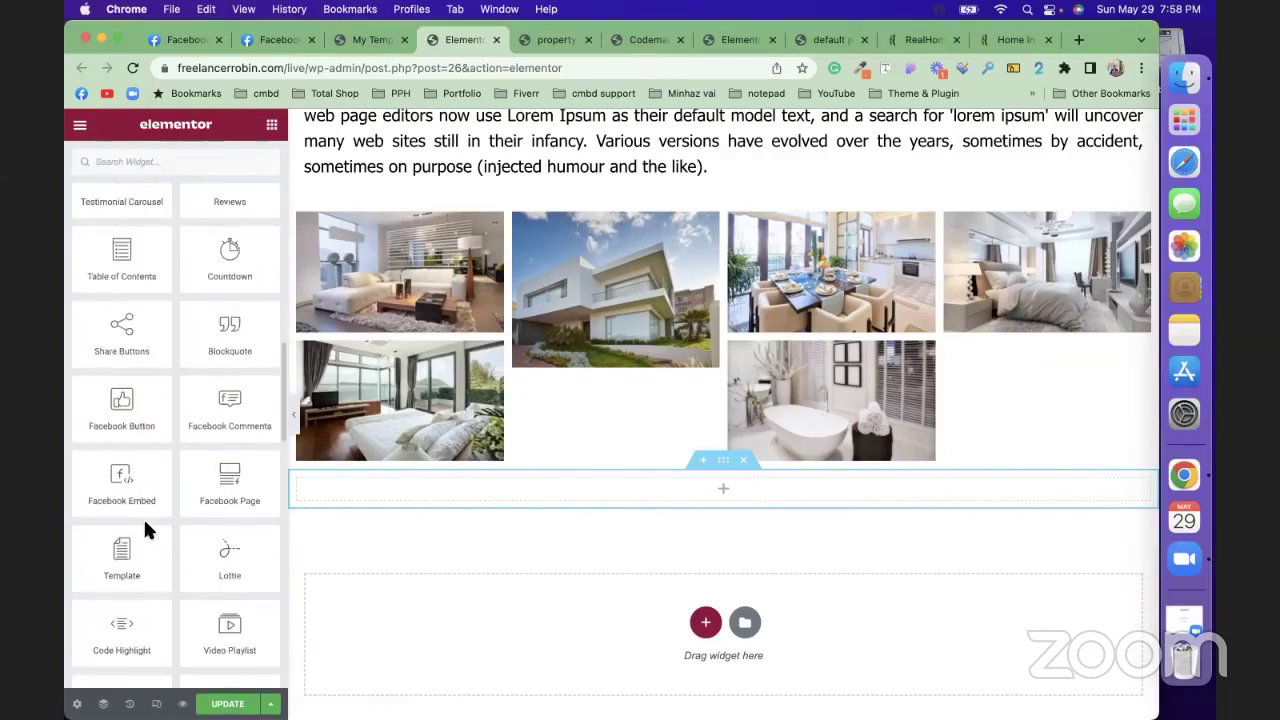
{"action": "scroll", "coordinate": [145, 525], "scroll_direction": "up", "scroll_amount": 10}
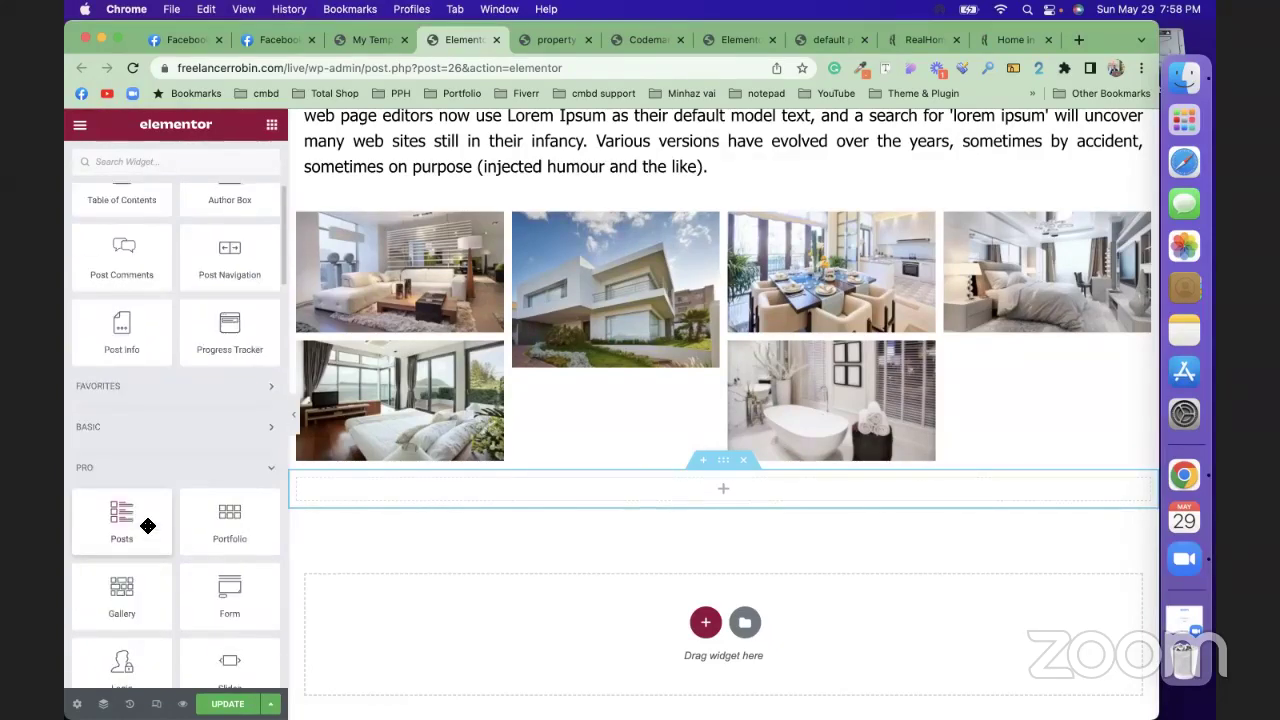
{"action": "left_click", "coordinate": [193, 426]}
{"action": "scroll", "coordinate": [191, 420], "scroll_direction": "down", "scroll_amount": 3}
{"action": "scroll", "coordinate": [139, 328], "scroll_direction": "up", "scroll_amount": 1}
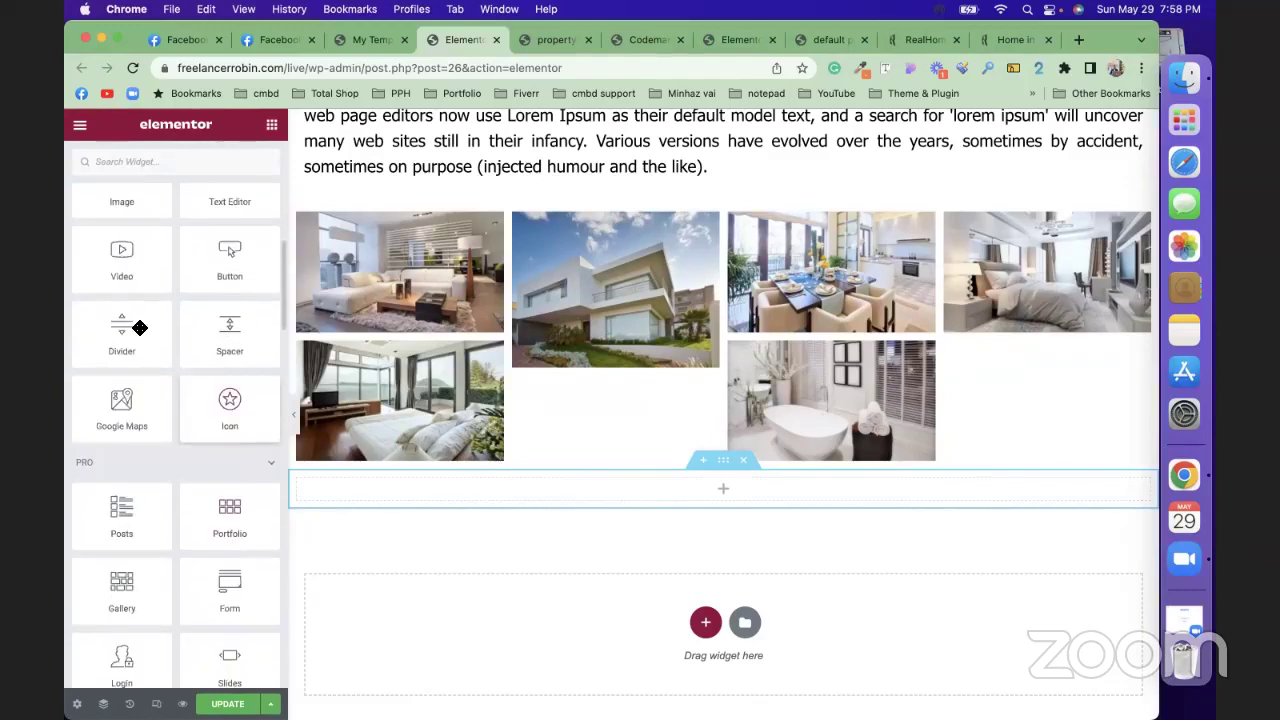
{"action": "left_click_drag", "start_coordinate": [139, 328], "coordinate": [607, 488]}
Step: Center the divider, set its width to 50% and change its line style to Double
{"action": "left_click", "coordinate": [241, 336]}
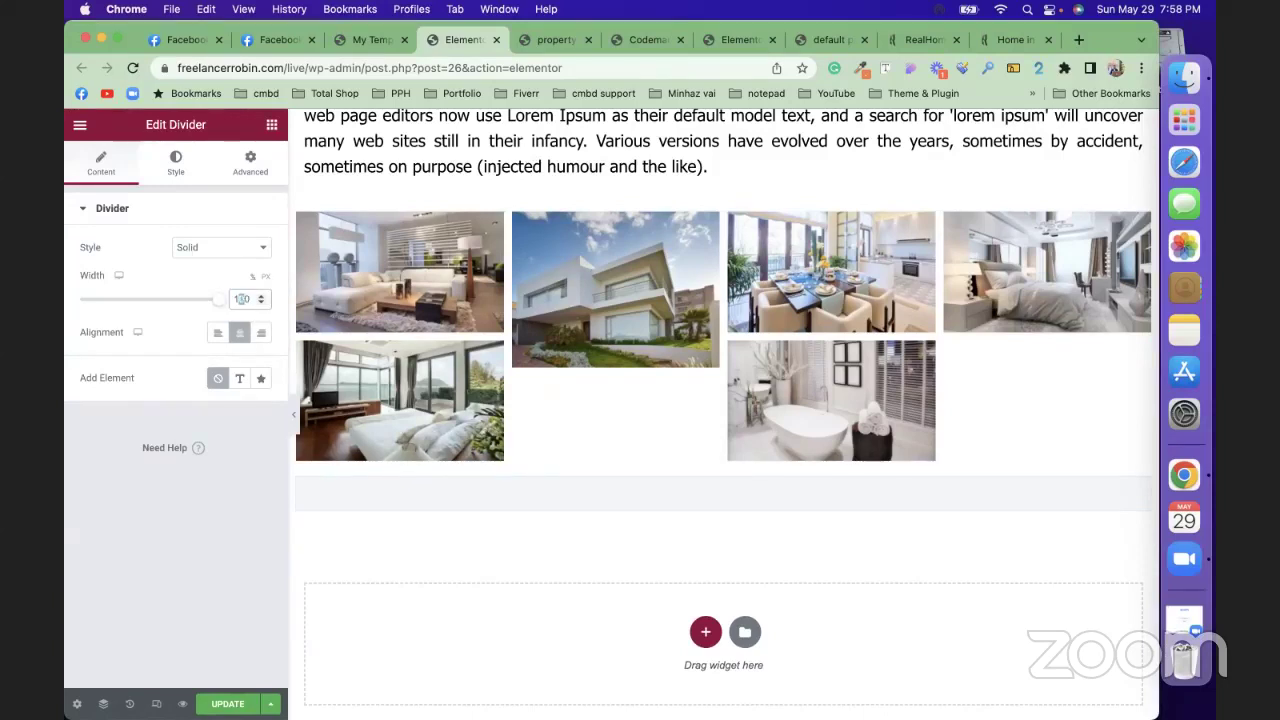
{"action": "double_click", "coordinate": [241, 298]}
{"action": "type", "text": "0"}
{"action": "type", "text": "5"}
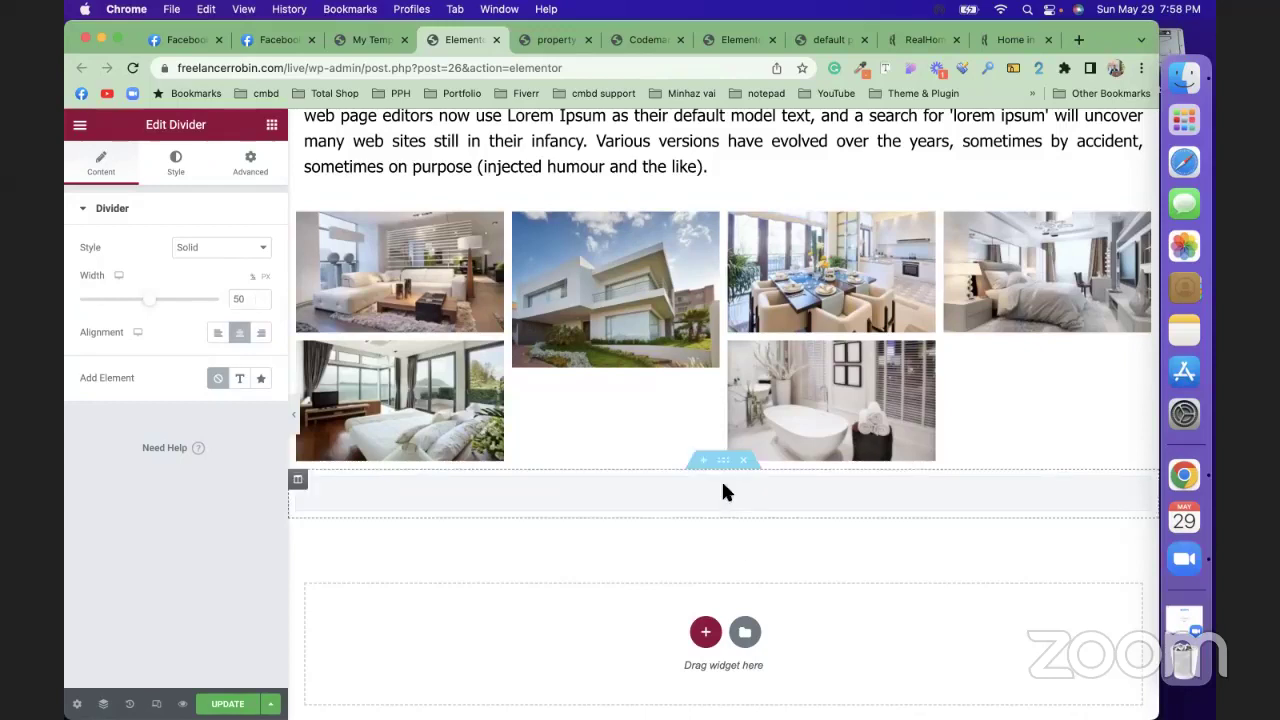
{"action": "left_click", "coordinate": [272, 127]}
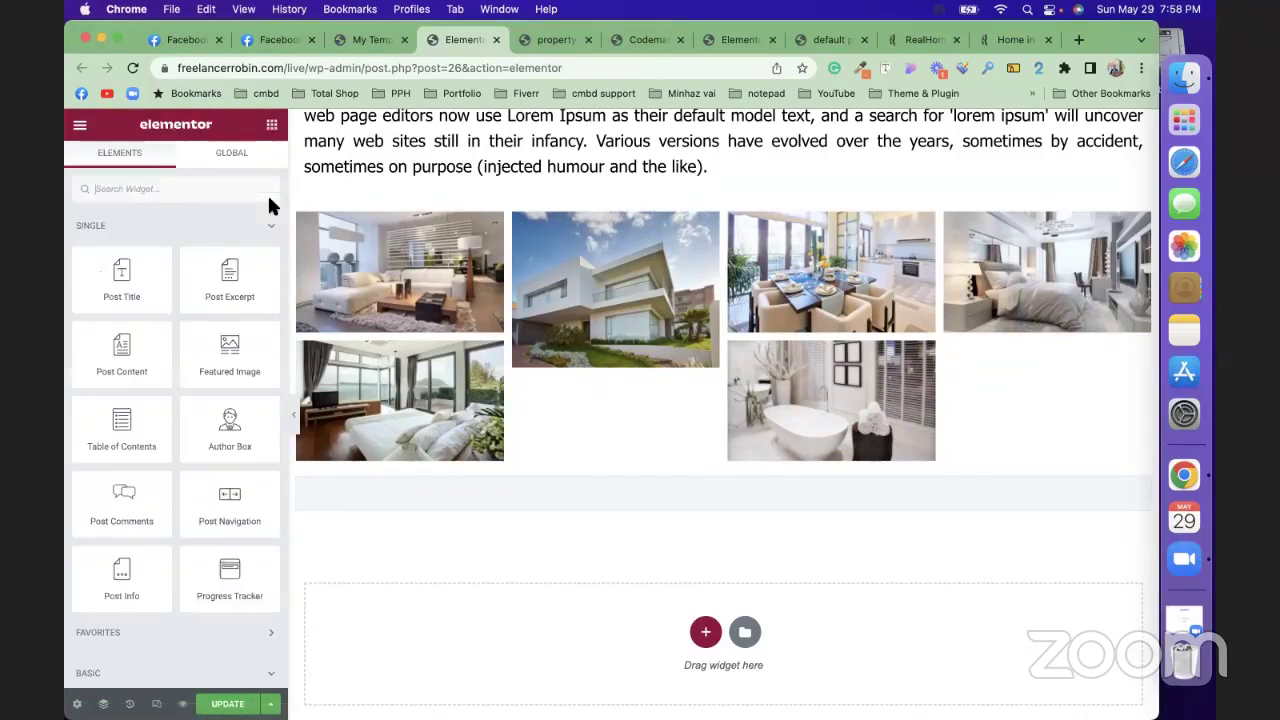
{"action": "left_click", "coordinate": [727, 487]}
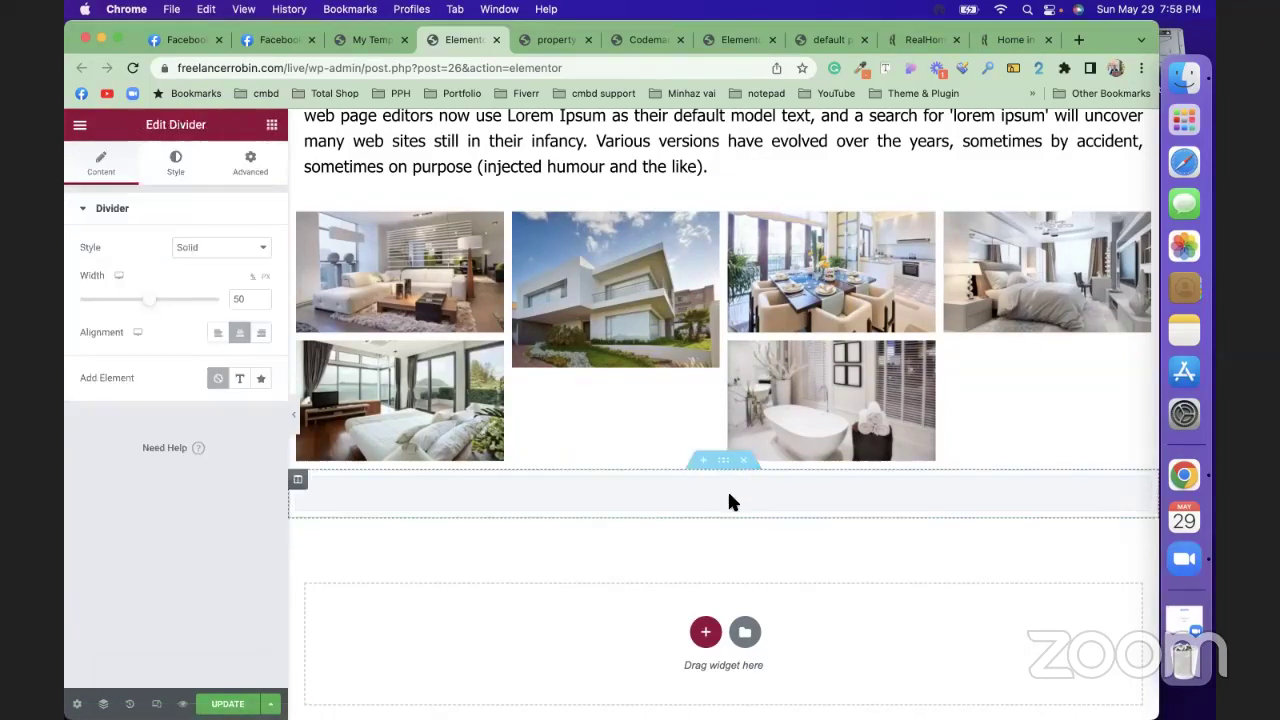
{"action": "left_click", "coordinate": [205, 249]}
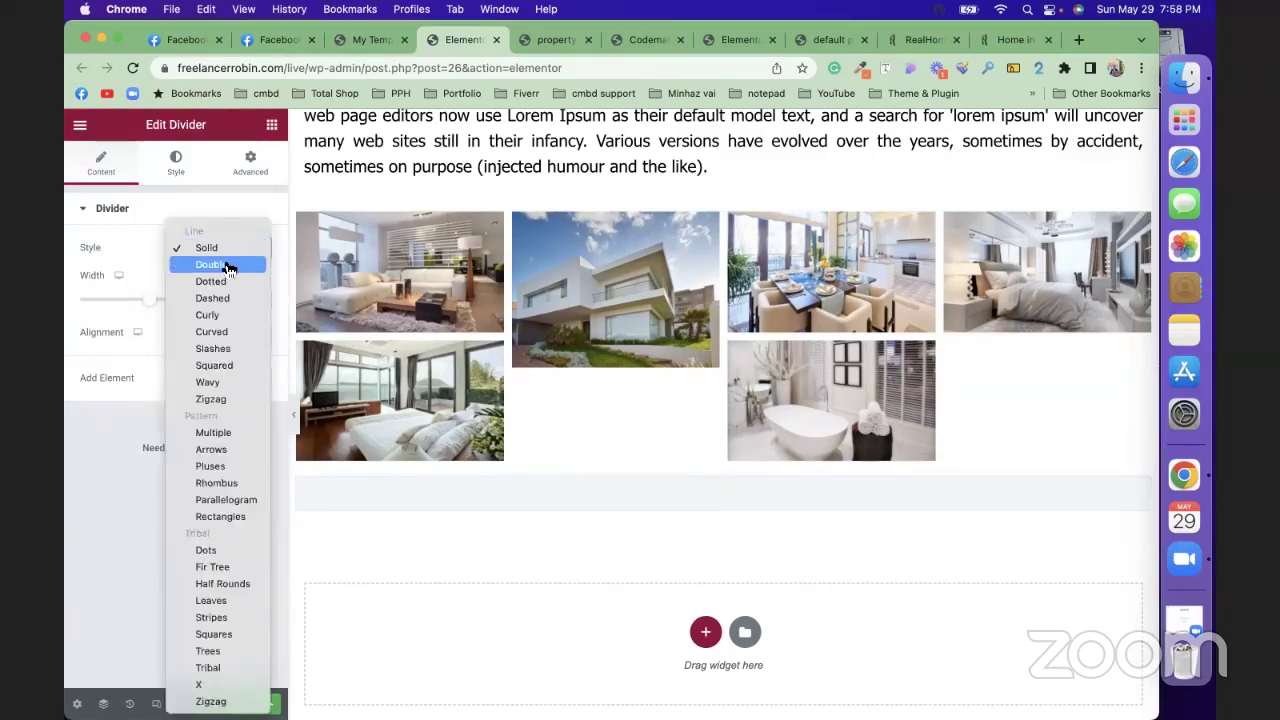
{"action": "left_click", "coordinate": [229, 265]}
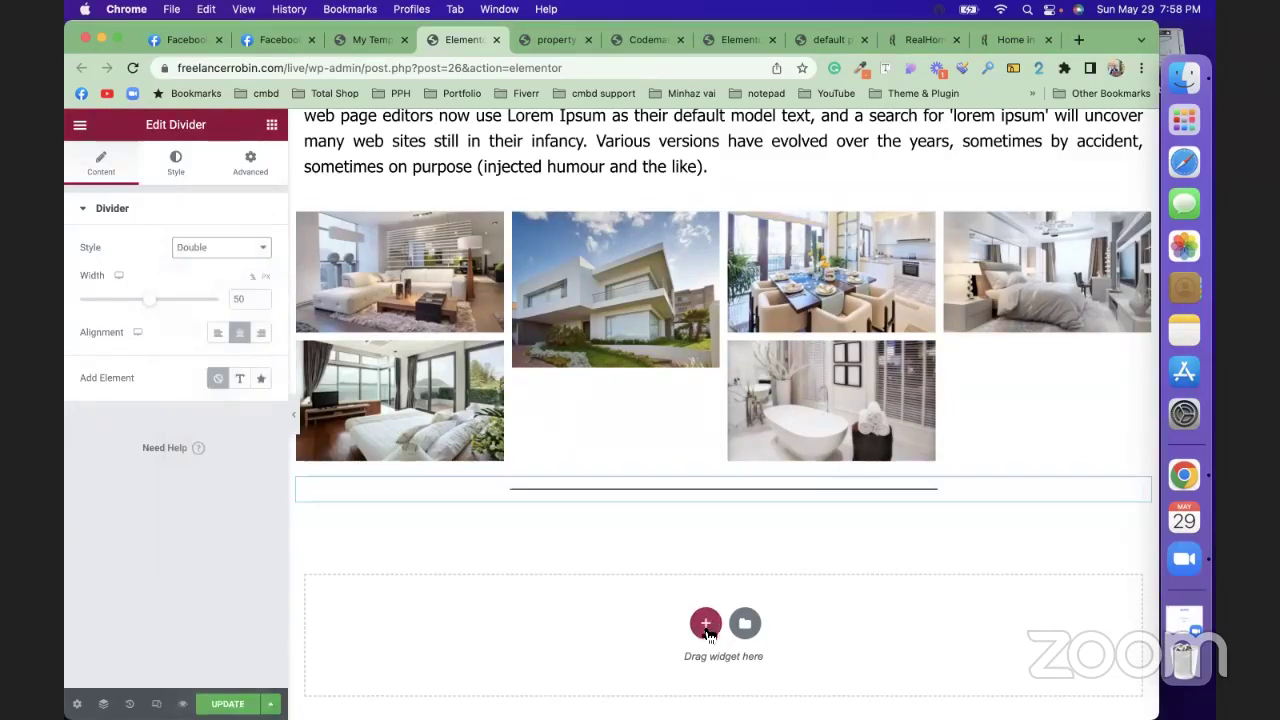
Step: Reload the template preview with the CodemanBD Villa property as its dynamic content
{"action": "left_click", "coordinate": [76, 703]}
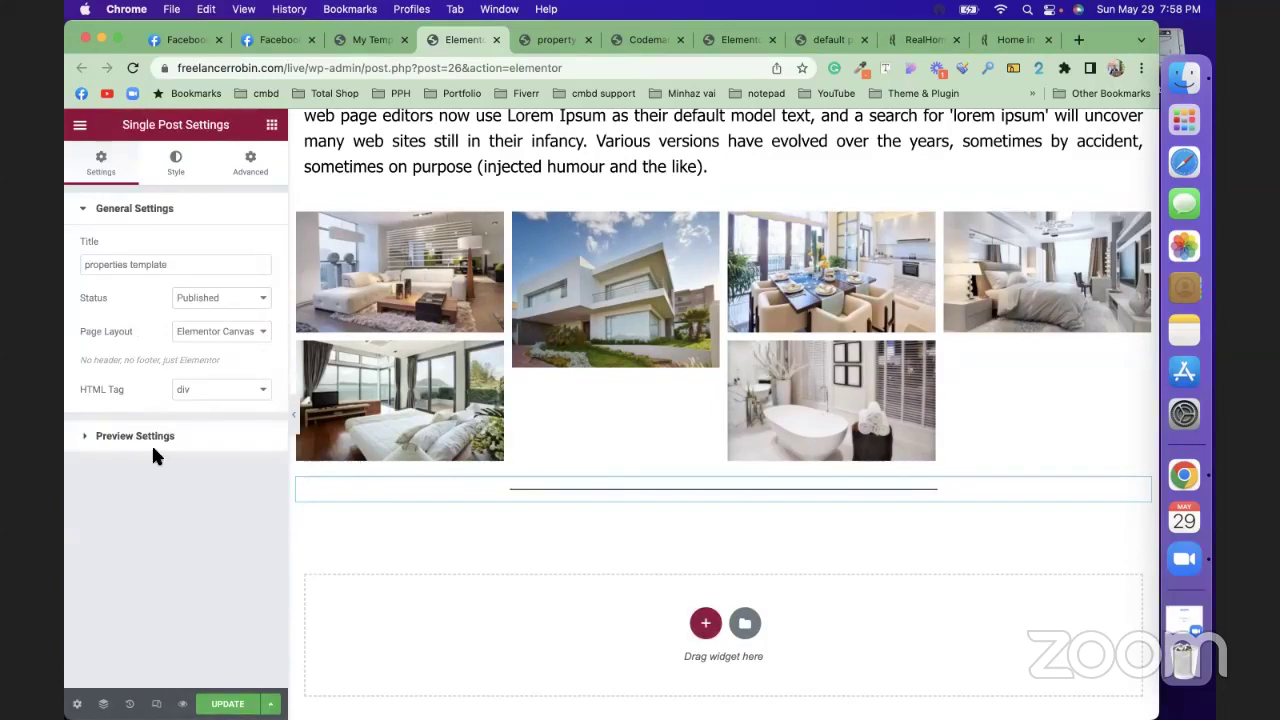
{"action": "left_click", "coordinate": [200, 435]}
{"action": "left_click", "coordinate": [241, 379]}
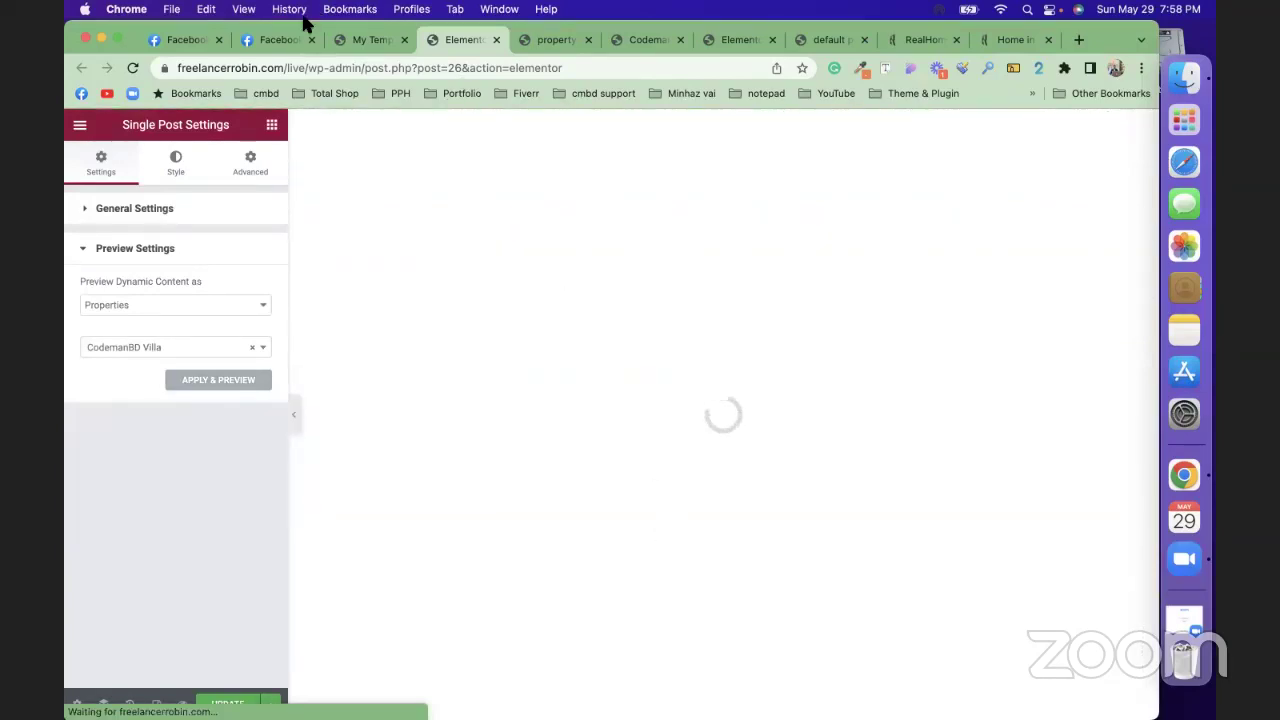
Step: Open the WordPress user profile and check the Facebook, Linkedin and profile picture fields under User additional info
{"action": "left_click", "coordinate": [360, 40]}
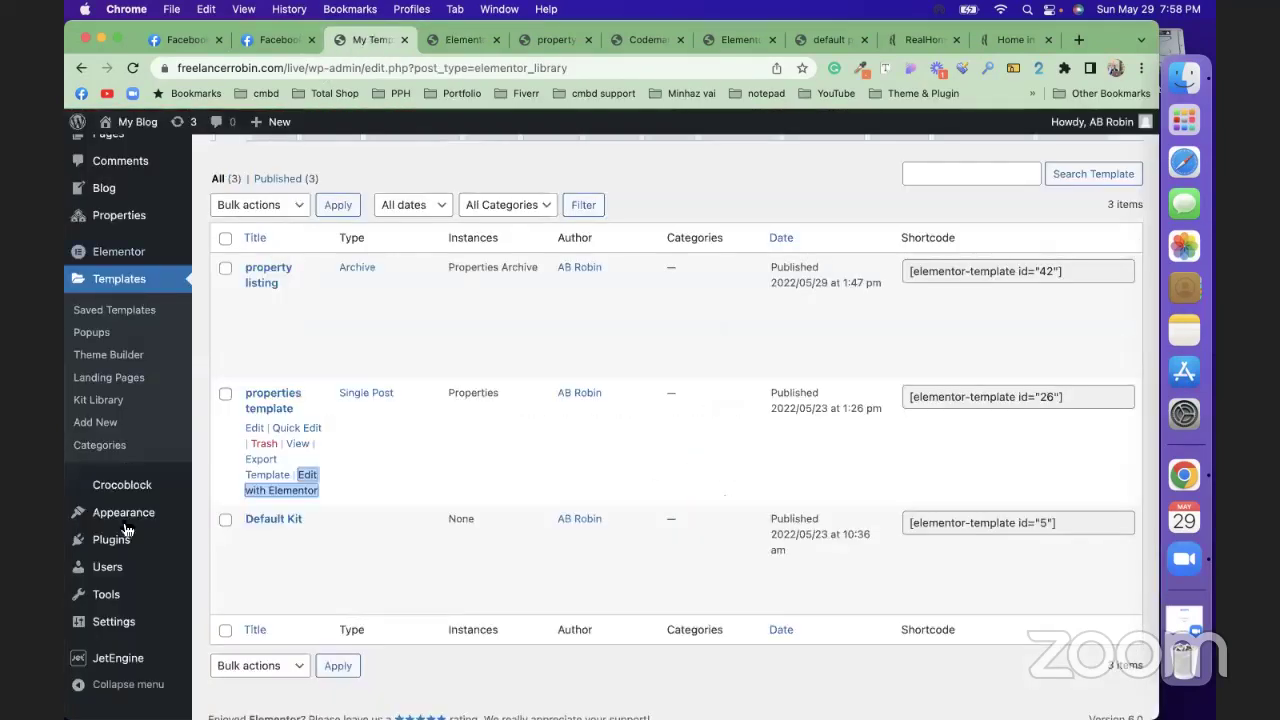
{"action": "mouse_move", "coordinate": [150, 570]}
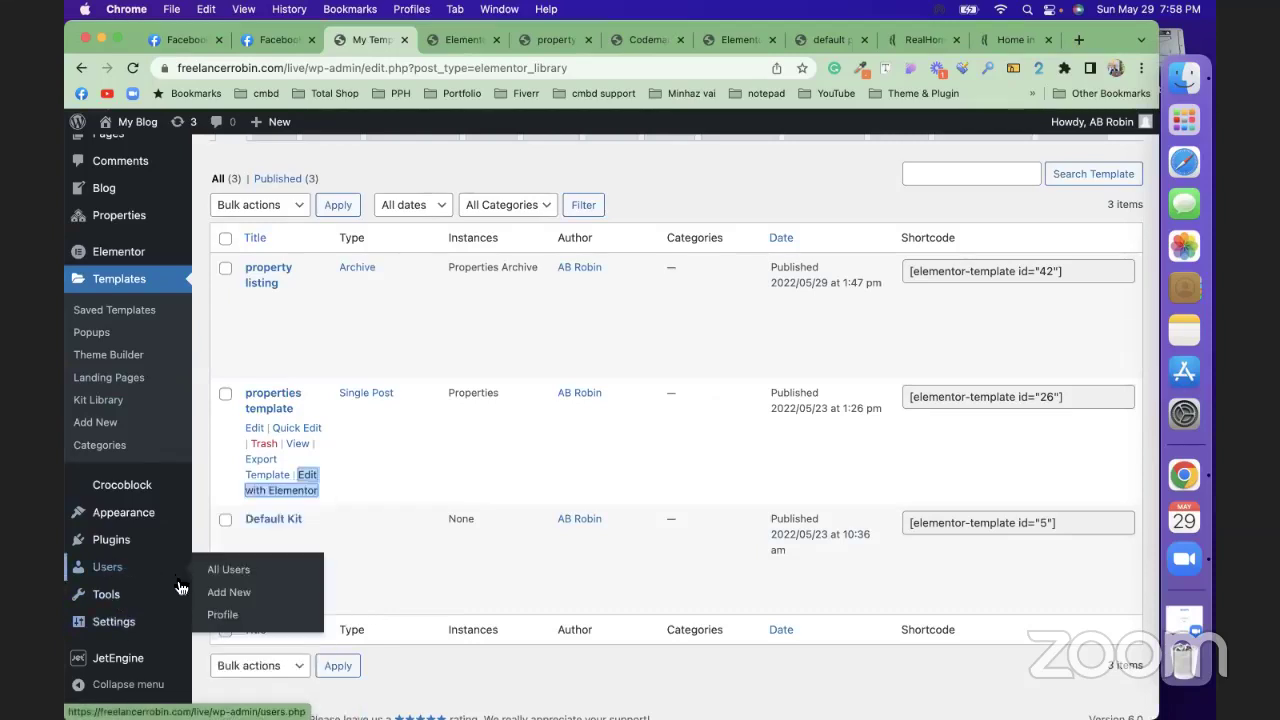
{"action": "left_click", "coordinate": [212, 616]}
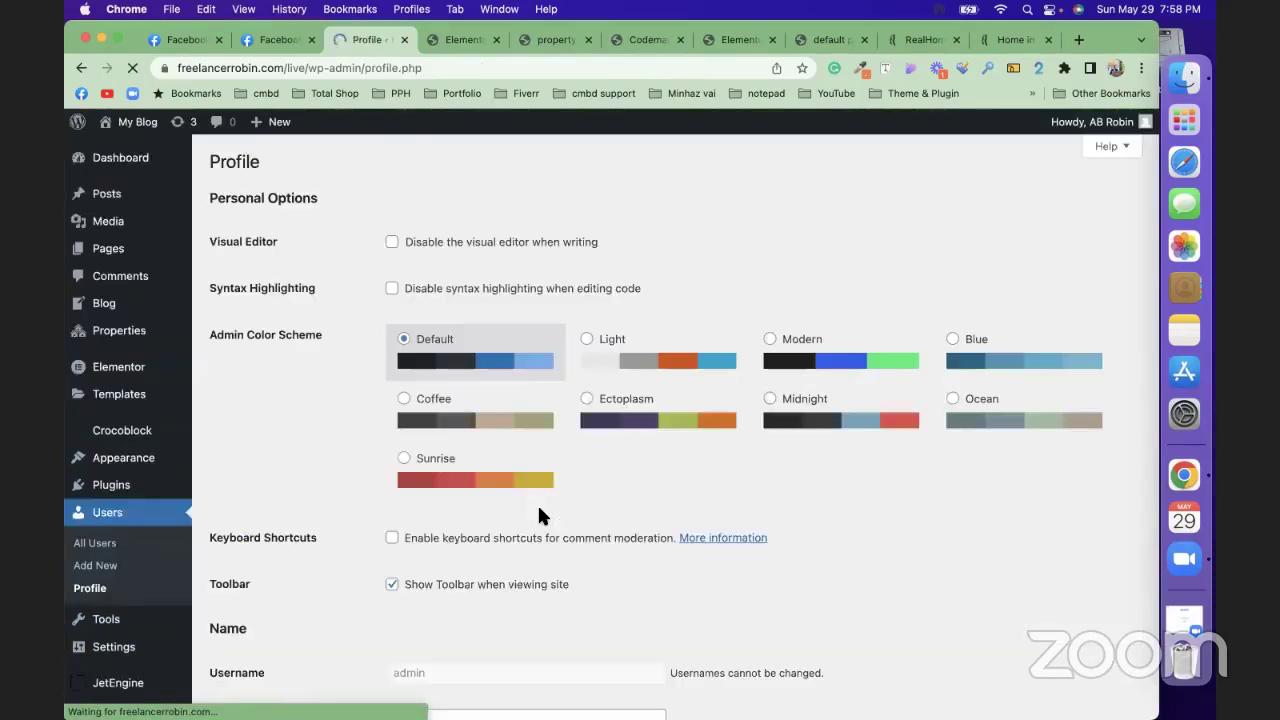
{"action": "scroll", "coordinate": [537, 503], "scroll_direction": "down", "scroll_amount": 5}
{"action": "scroll", "coordinate": [538, 510], "scroll_direction": "down", "scroll_amount": 5}
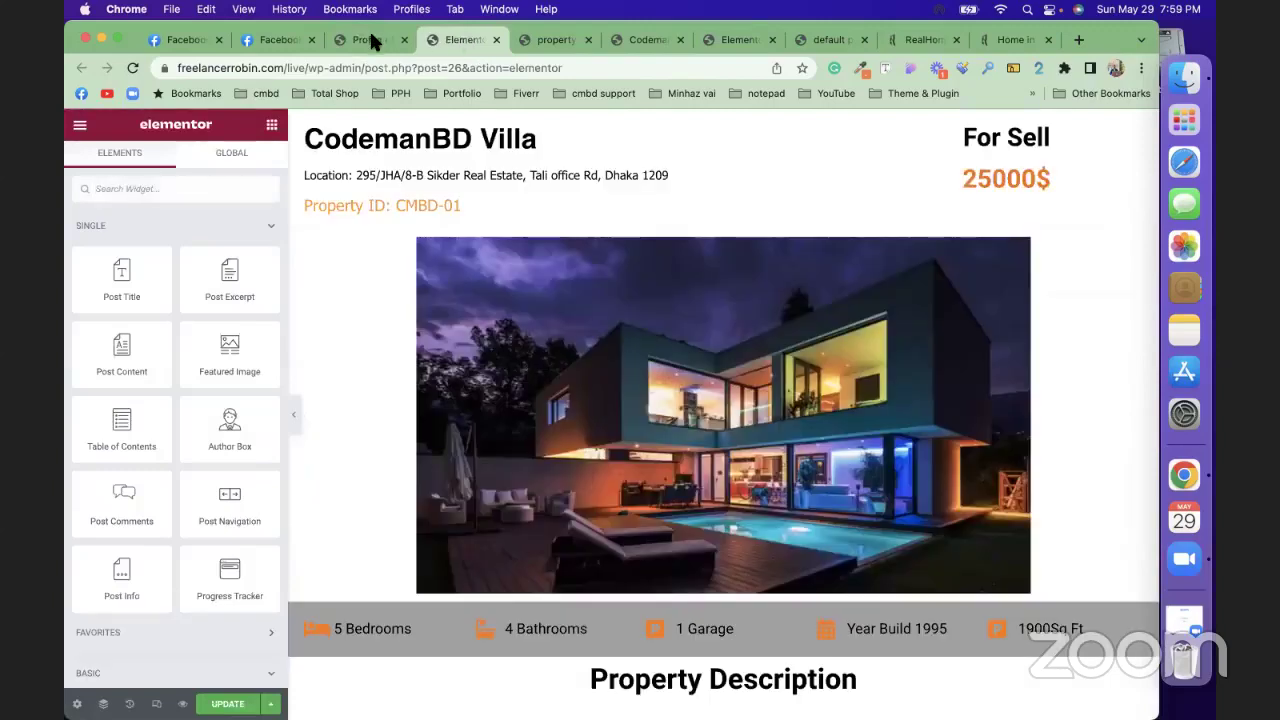
{"action": "left_click", "coordinate": [371, 40]}
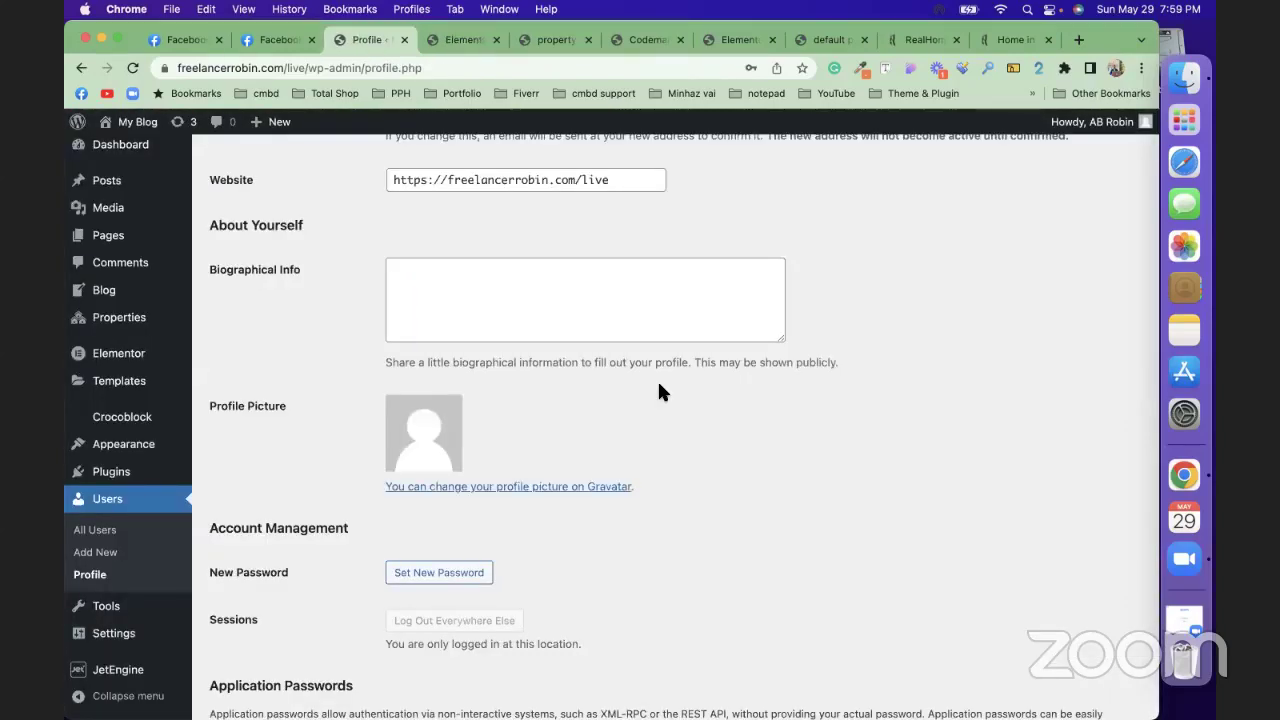
{"action": "scroll", "coordinate": [659, 391], "scroll_direction": "down", "scroll_amount": 10}
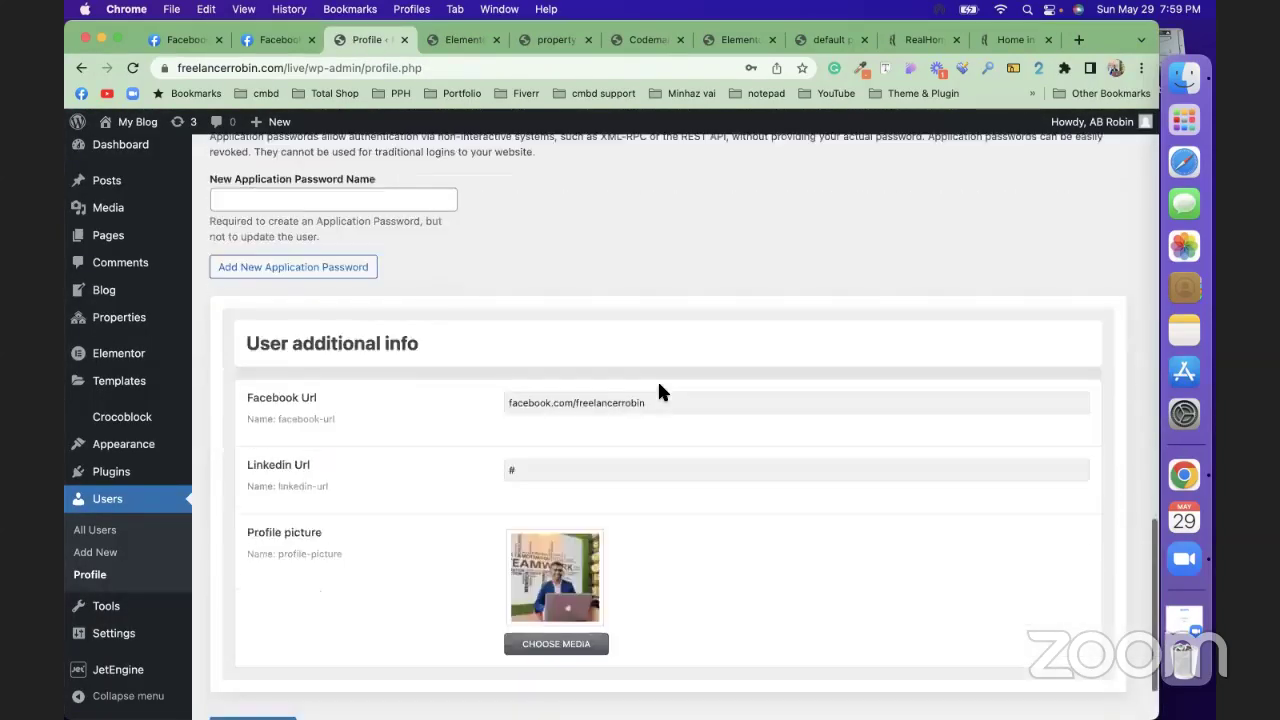
Step: Return to the properties template, add a single-column section below the divider, and bring up the widget list
{"action": "left_click", "coordinate": [464, 40]}
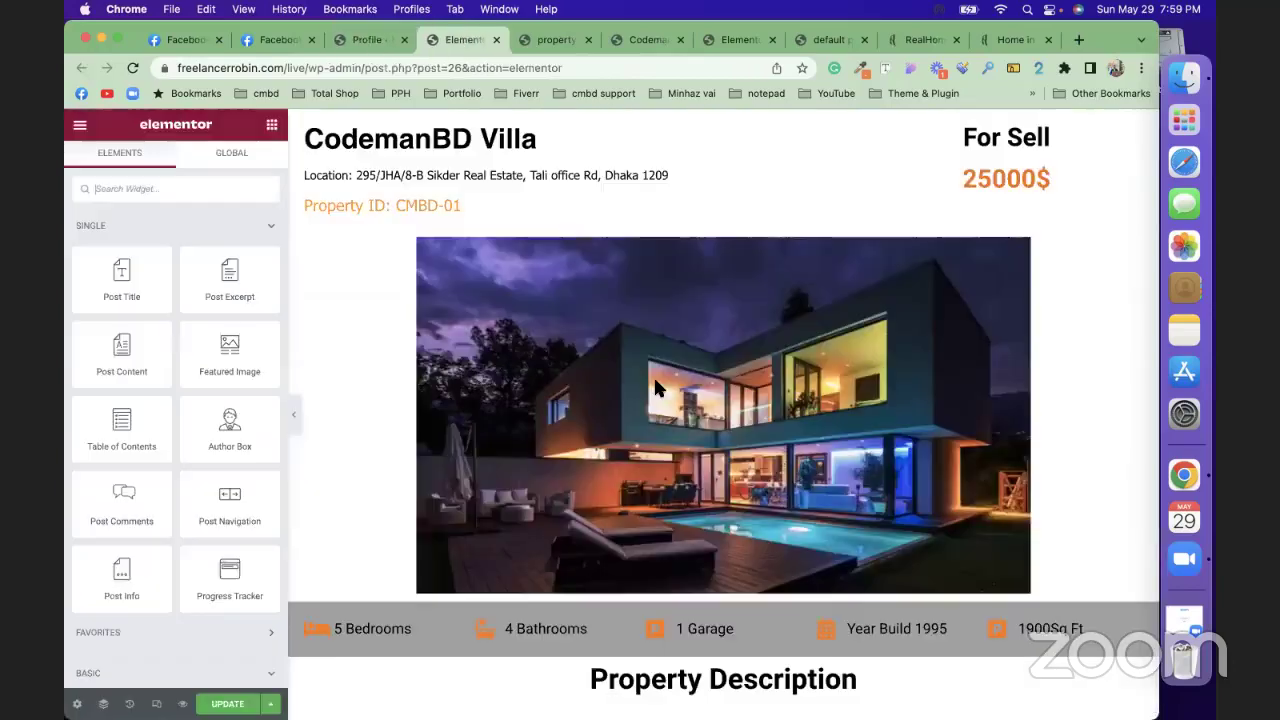
{"action": "scroll", "coordinate": [655, 380], "scroll_direction": "down", "scroll_amount": 10}
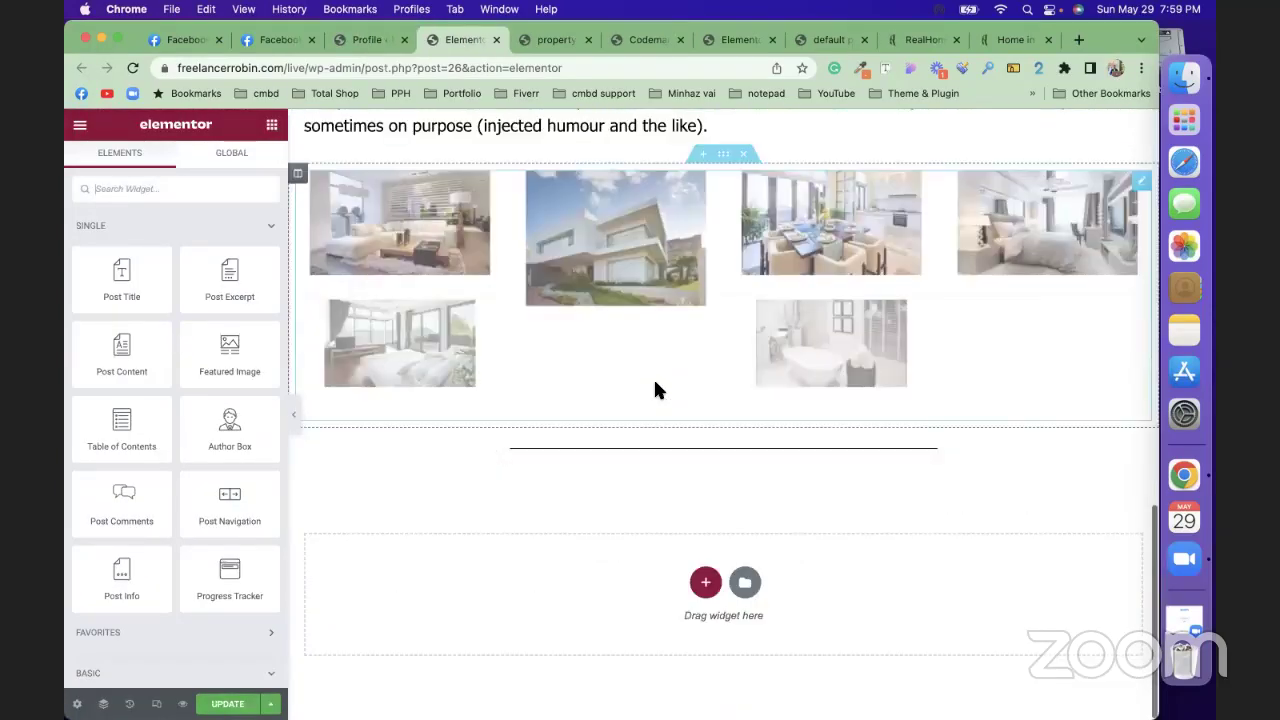
{"action": "left_click", "coordinate": [705, 582]}
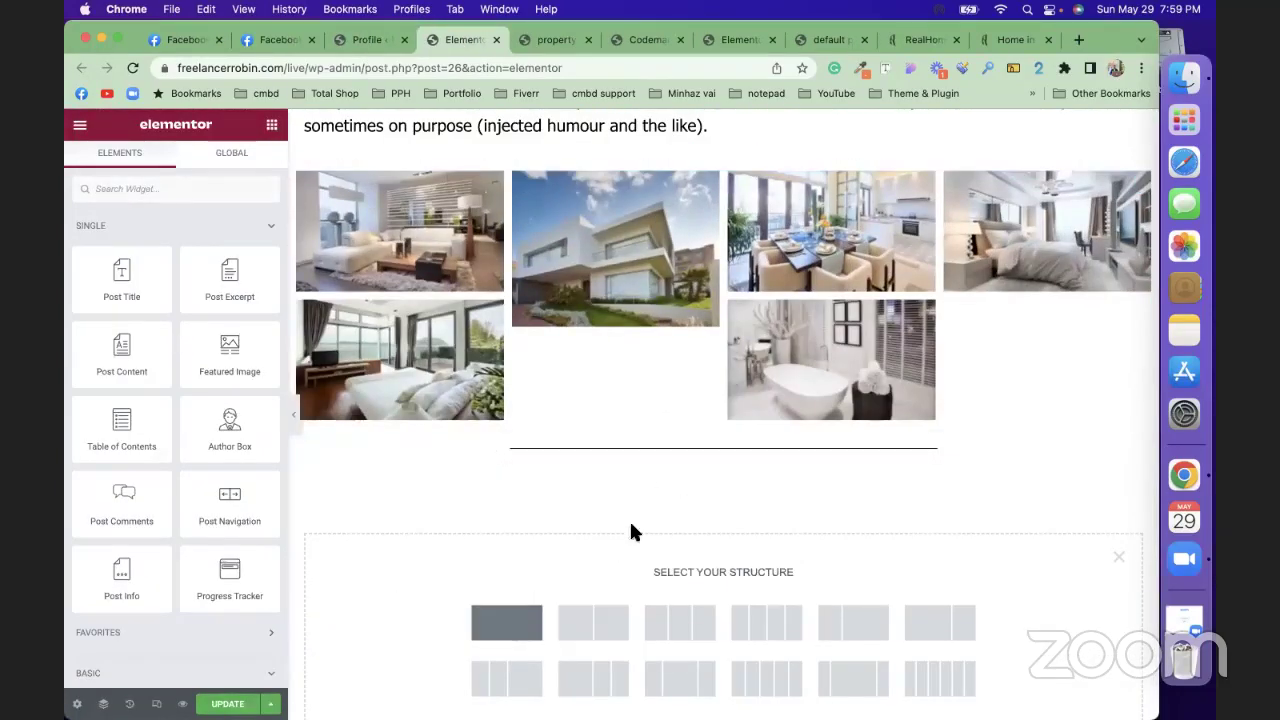
{"action": "left_click", "coordinate": [506, 622]}
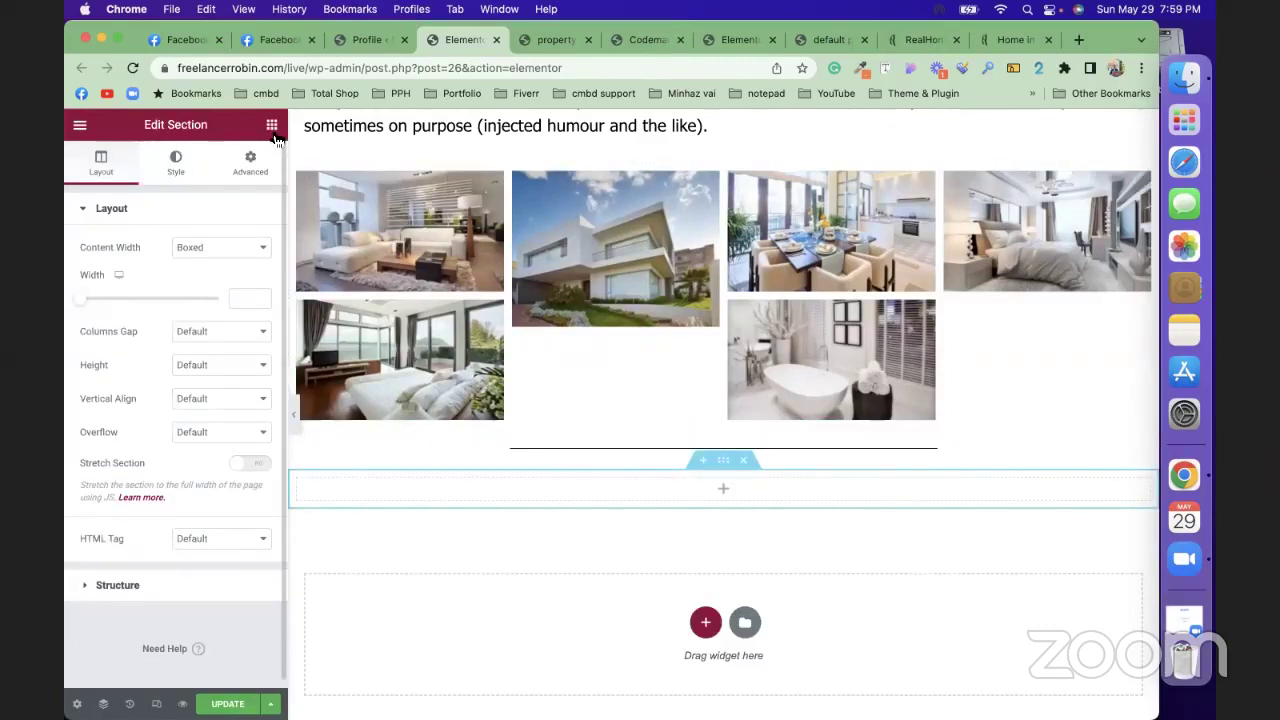
{"action": "left_click", "coordinate": [272, 127]}
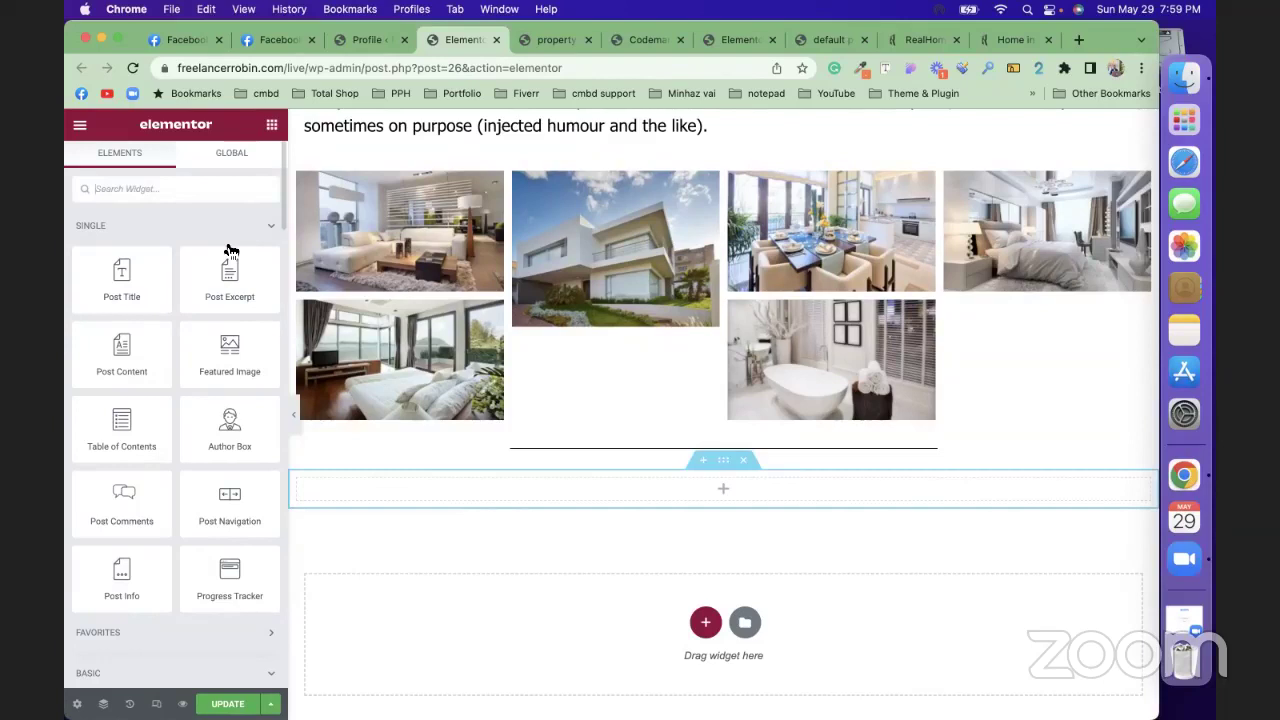
Step: Place a Dynamic Image widget in the new section below the divider and set its source to Profile picture
{"action": "left_click", "coordinate": [257, 225]}
{"action": "left_click", "coordinate": [251, 308]}
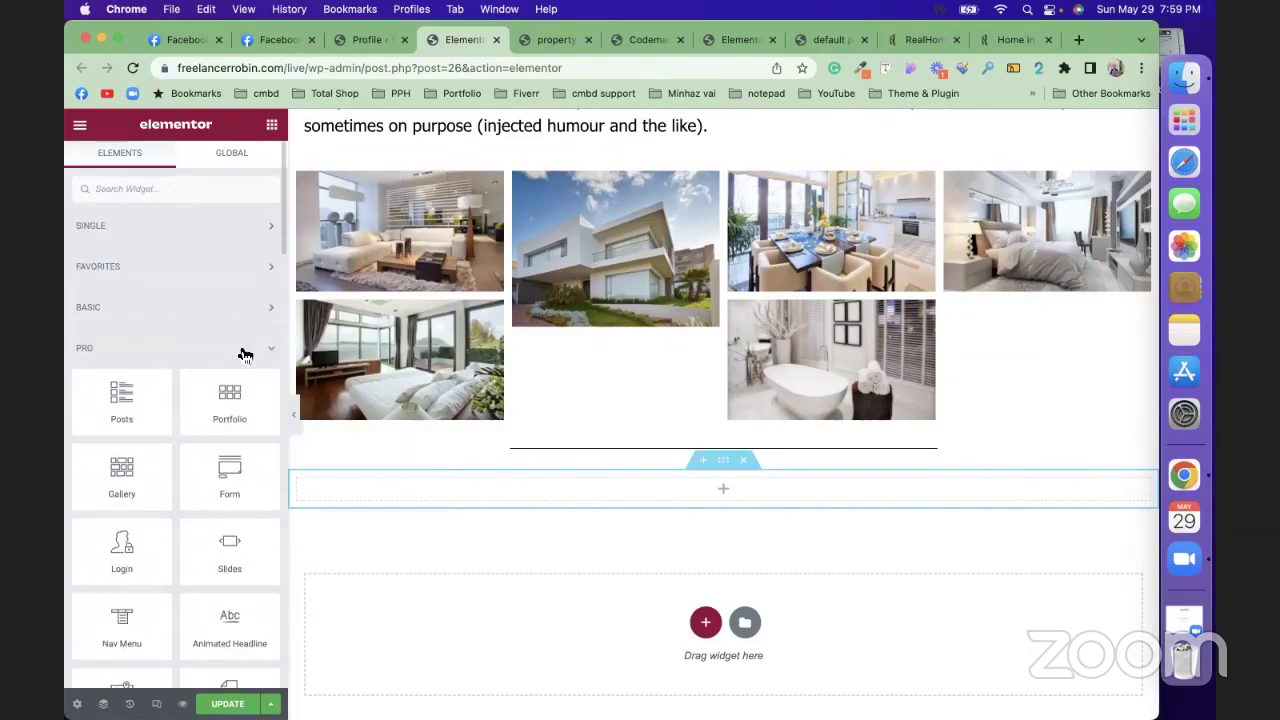
{"action": "left_click", "coordinate": [245, 350]}
{"action": "left_click", "coordinate": [243, 388]}
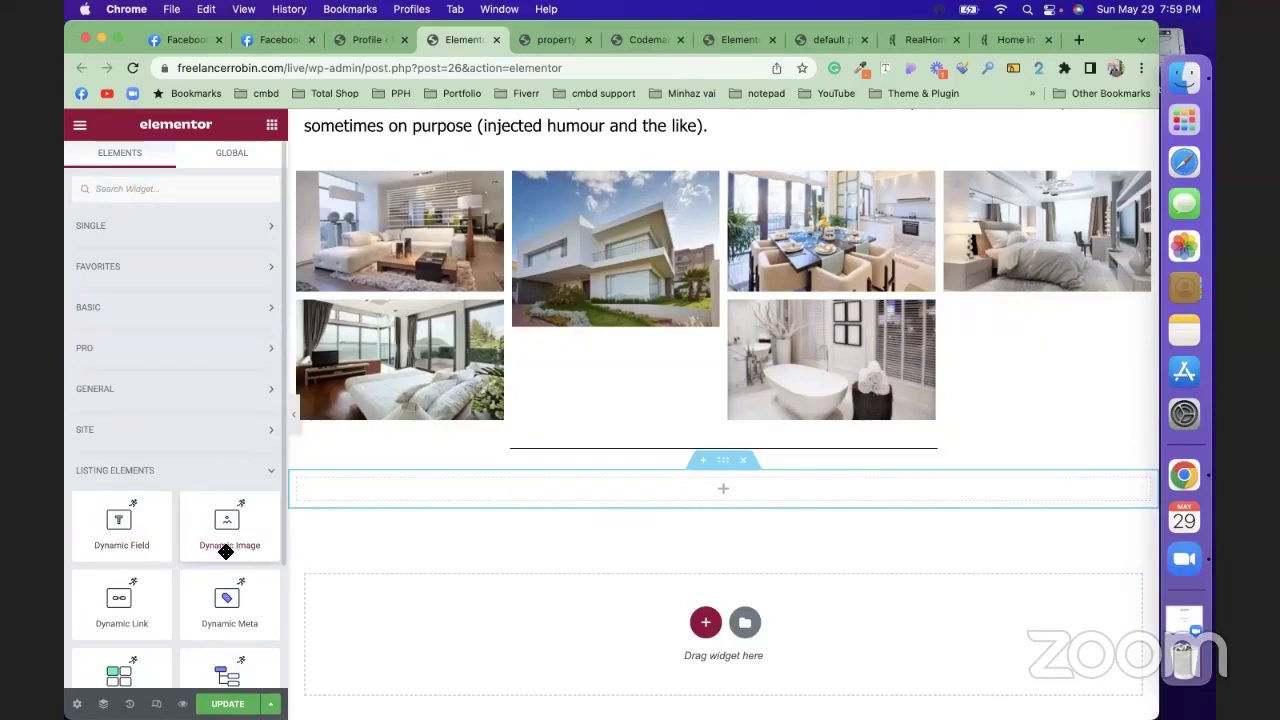
{"action": "left_click_drag", "start_coordinate": [116, 529], "coordinate": [425, 491]}
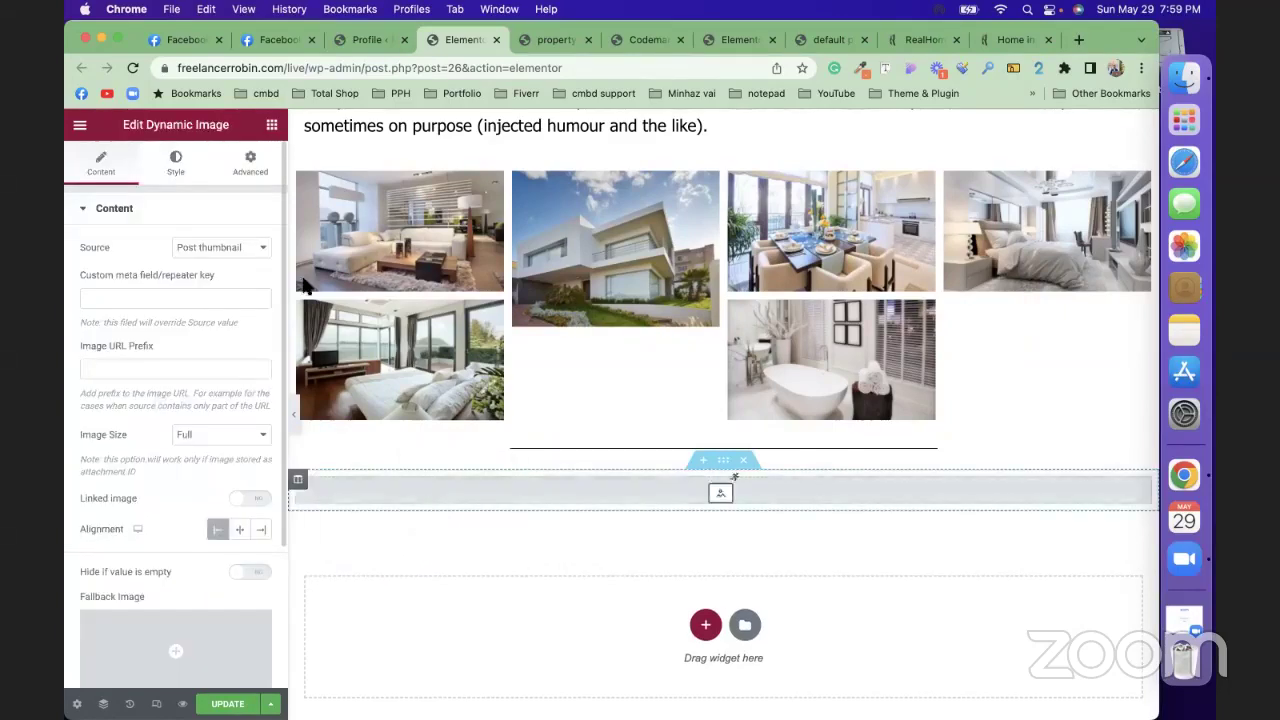
{"action": "left_click", "coordinate": [246, 248]}
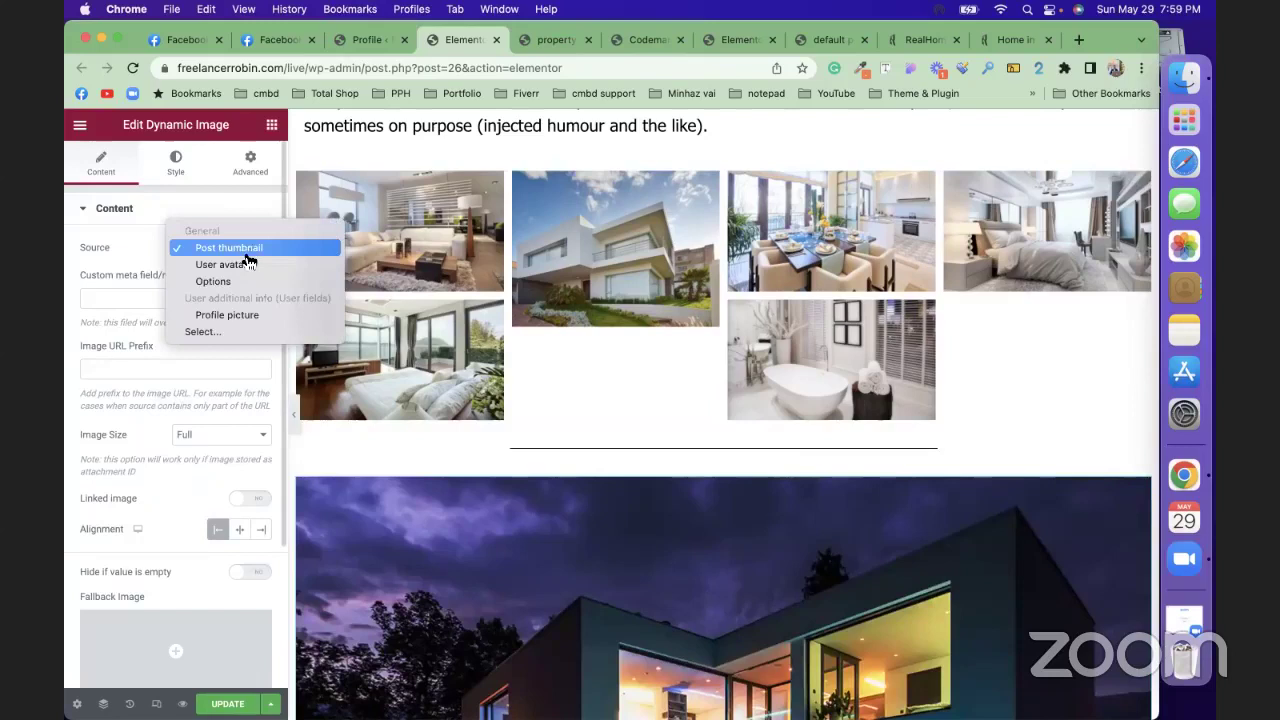
{"action": "left_click", "coordinate": [245, 315]}
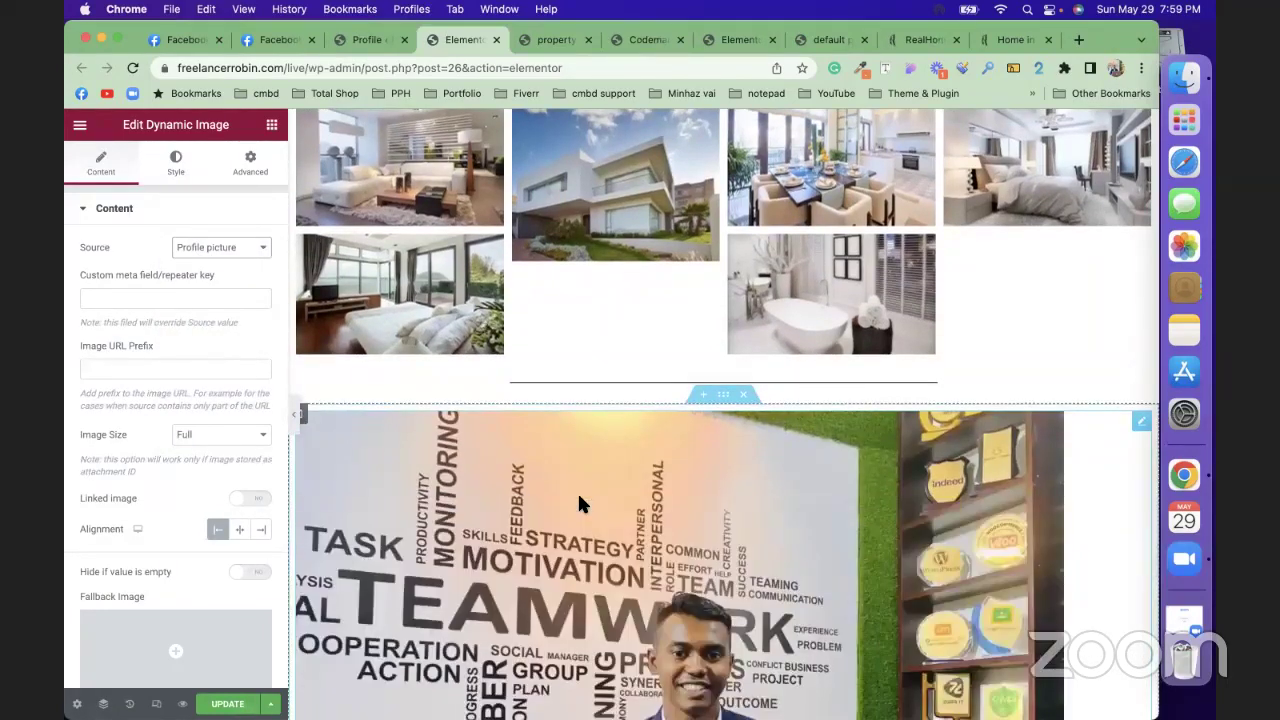
Step: Set the dynamic profile picture's image size to Thumbnail and check its size on the canvas
{"action": "scroll", "coordinate": [578, 500], "scroll_direction": "down", "scroll_amount": 4}
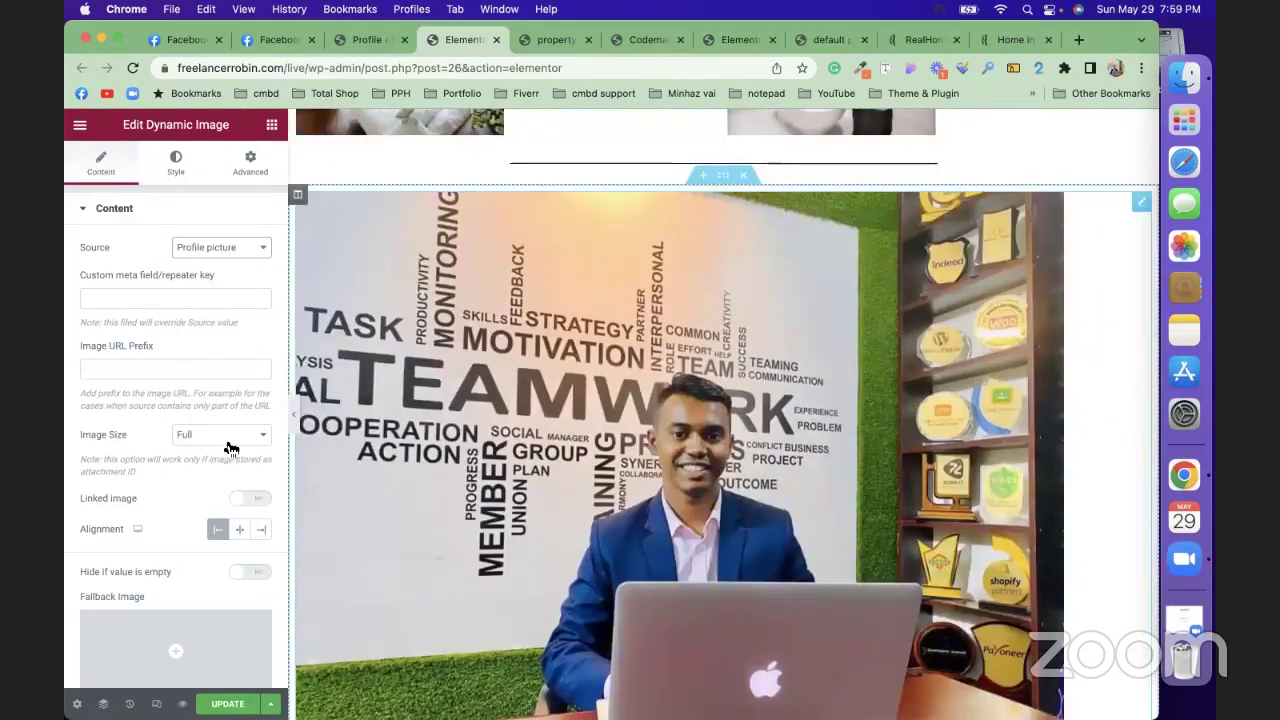
{"action": "left_click", "coordinate": [229, 447]}
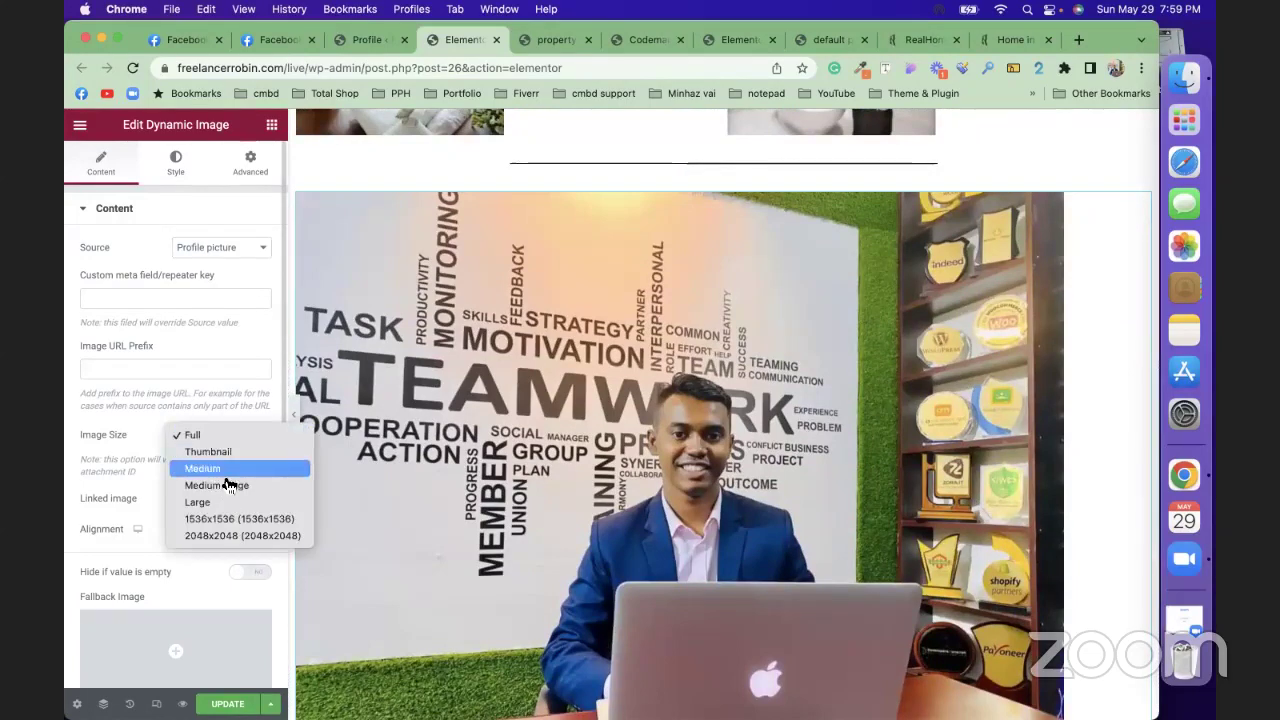
{"action": "left_click", "coordinate": [208, 451]}
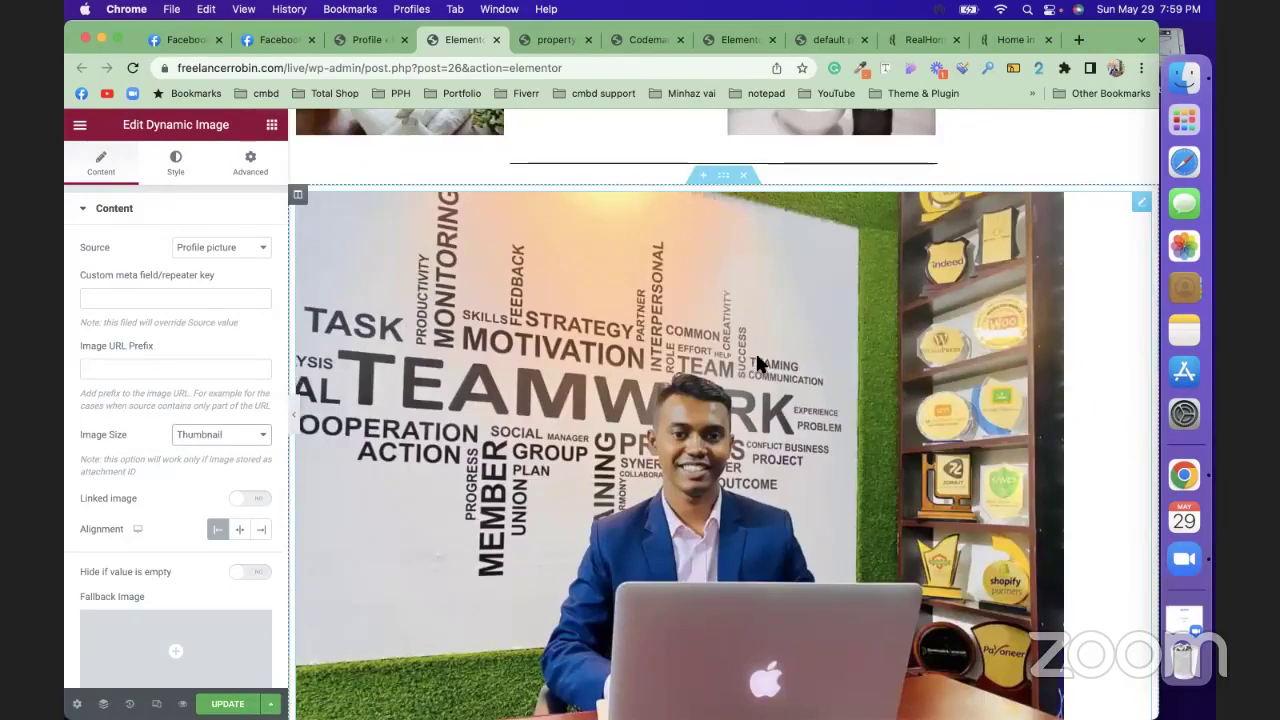
{"action": "scroll", "coordinate": [757, 365], "scroll_direction": "down", "scroll_amount": 1}
{"action": "scroll", "coordinate": [745, 358], "scroll_direction": "up", "scroll_amount": 2}
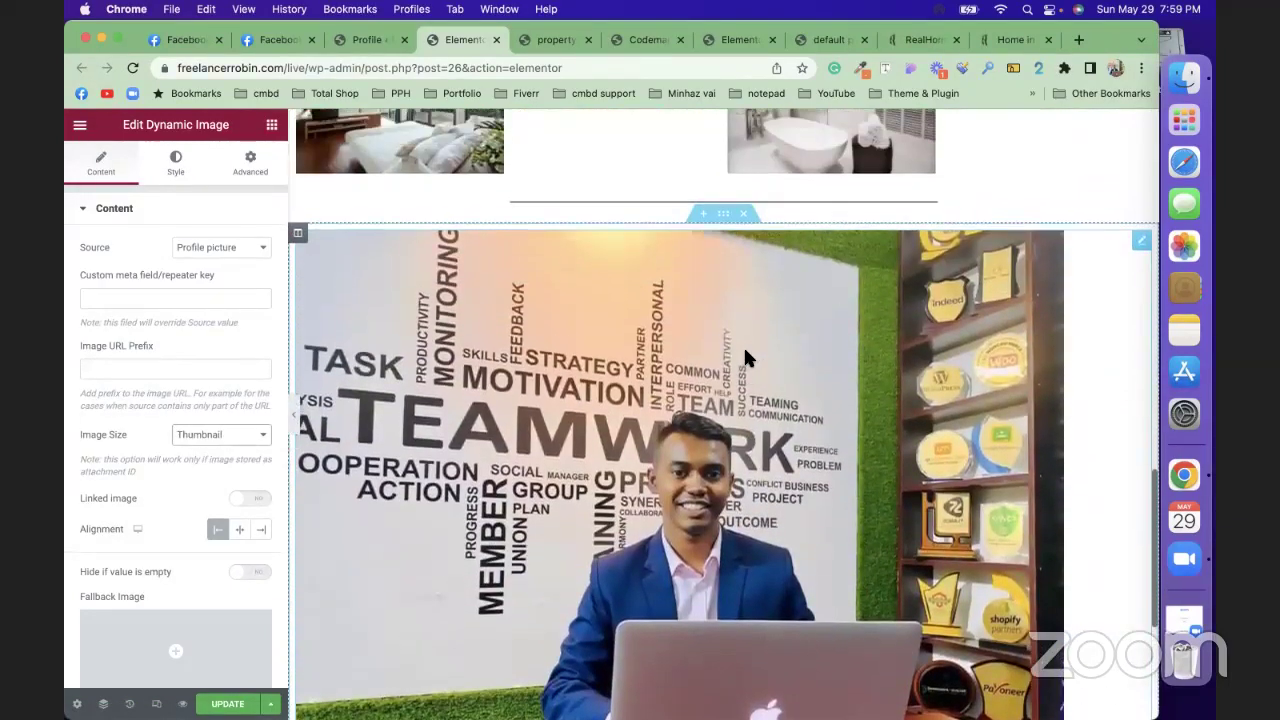
{"action": "scroll", "coordinate": [745, 358], "scroll_direction": "up", "scroll_amount": 1}
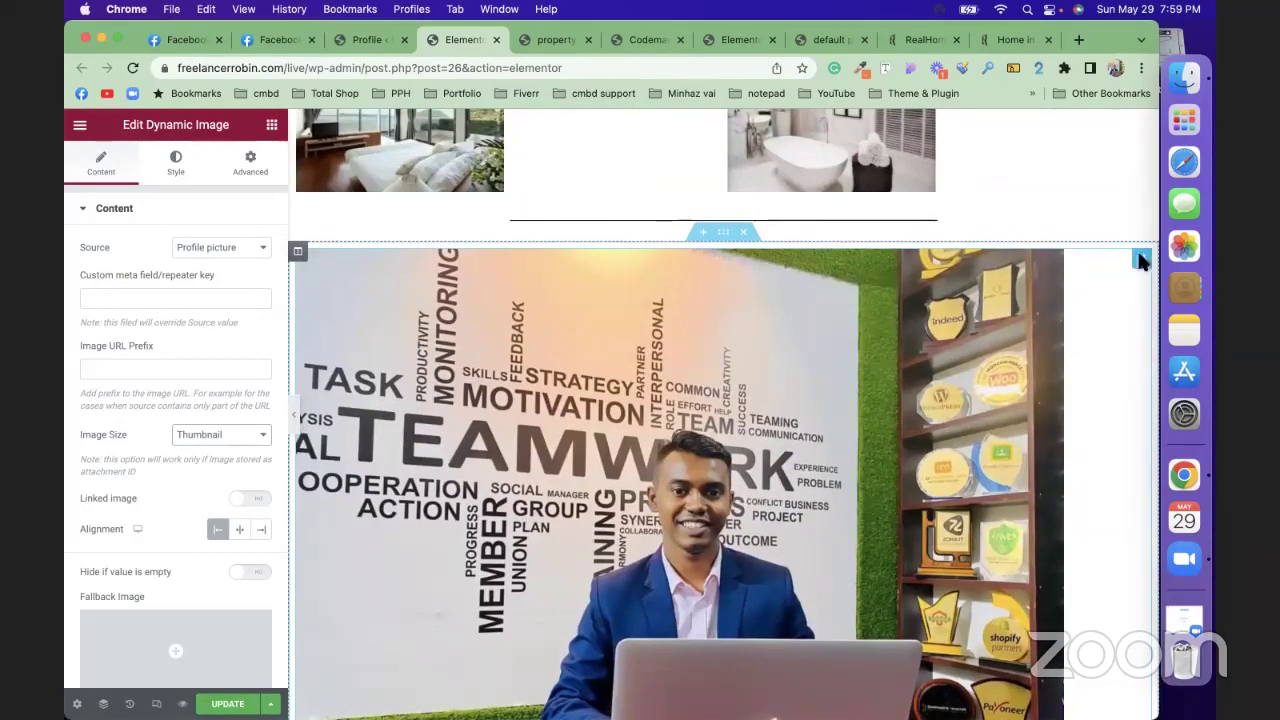
Step: Add a single-column section below the picture and try a Dynamic Meta widget in it, replacing it with a Dynamic Field widget
{"action": "scroll", "coordinate": [793, 480], "scroll_direction": "down", "scroll_amount": 5}
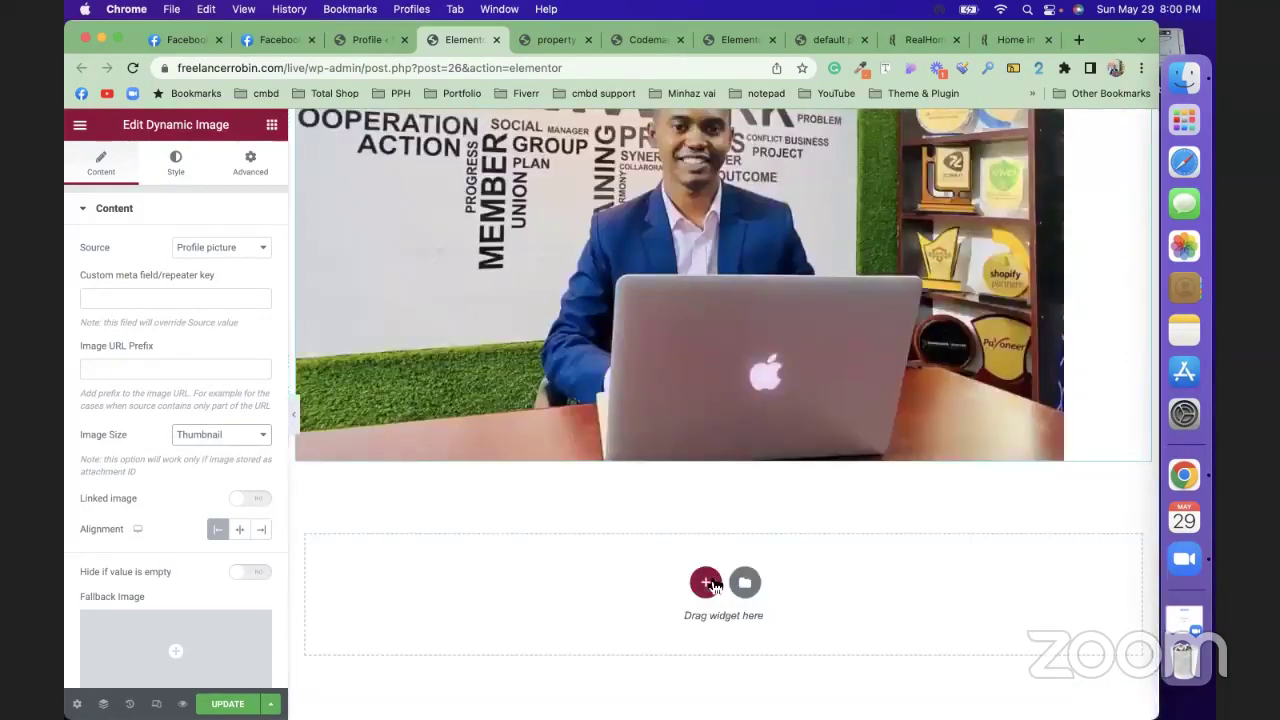
{"action": "left_click", "coordinate": [704, 584]}
{"action": "left_click", "coordinate": [485, 622]}
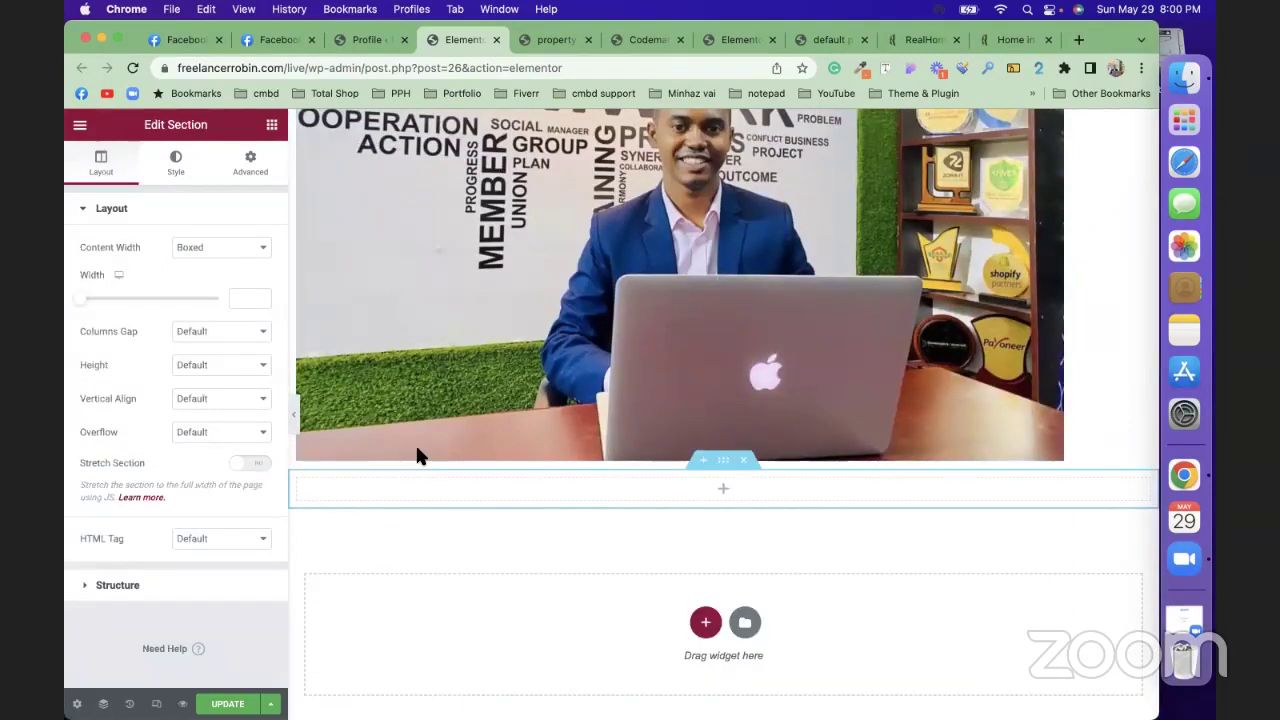
{"action": "left_click", "coordinate": [271, 124]}
{"action": "left_click_drag", "start_coordinate": [229, 603], "coordinate": [416, 502]}
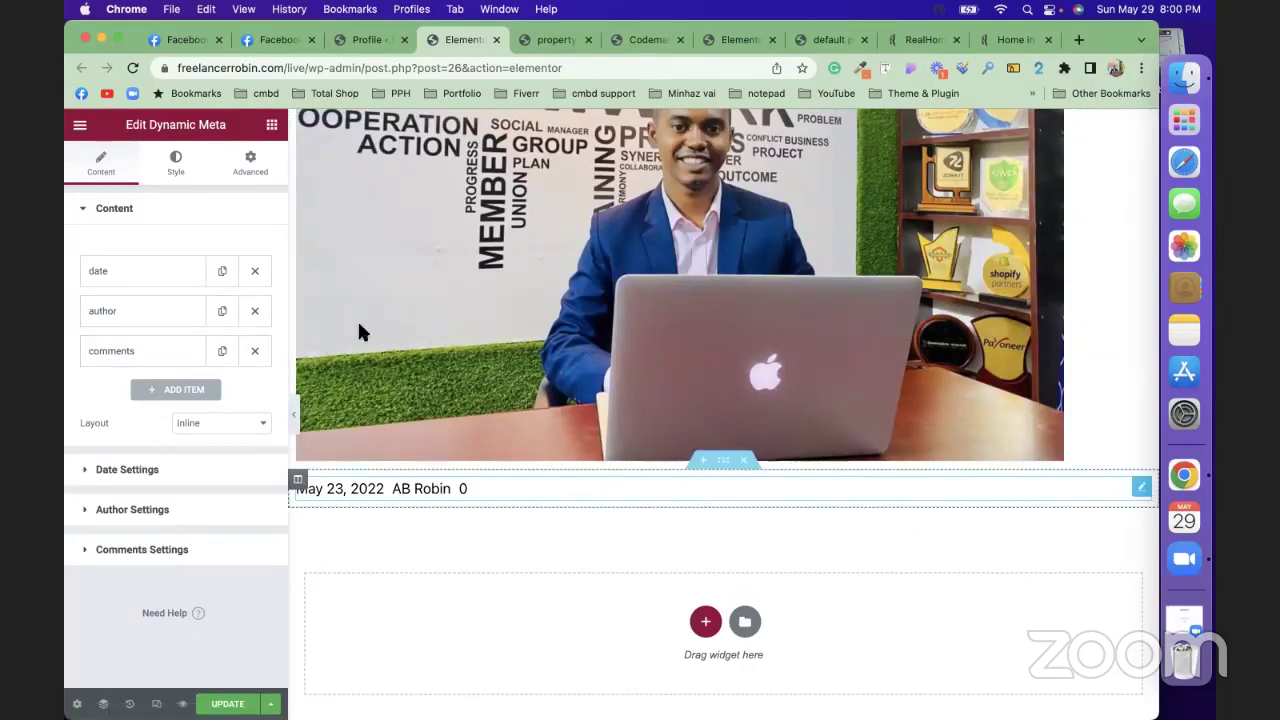
{"action": "right_click", "coordinate": [1098, 492]}
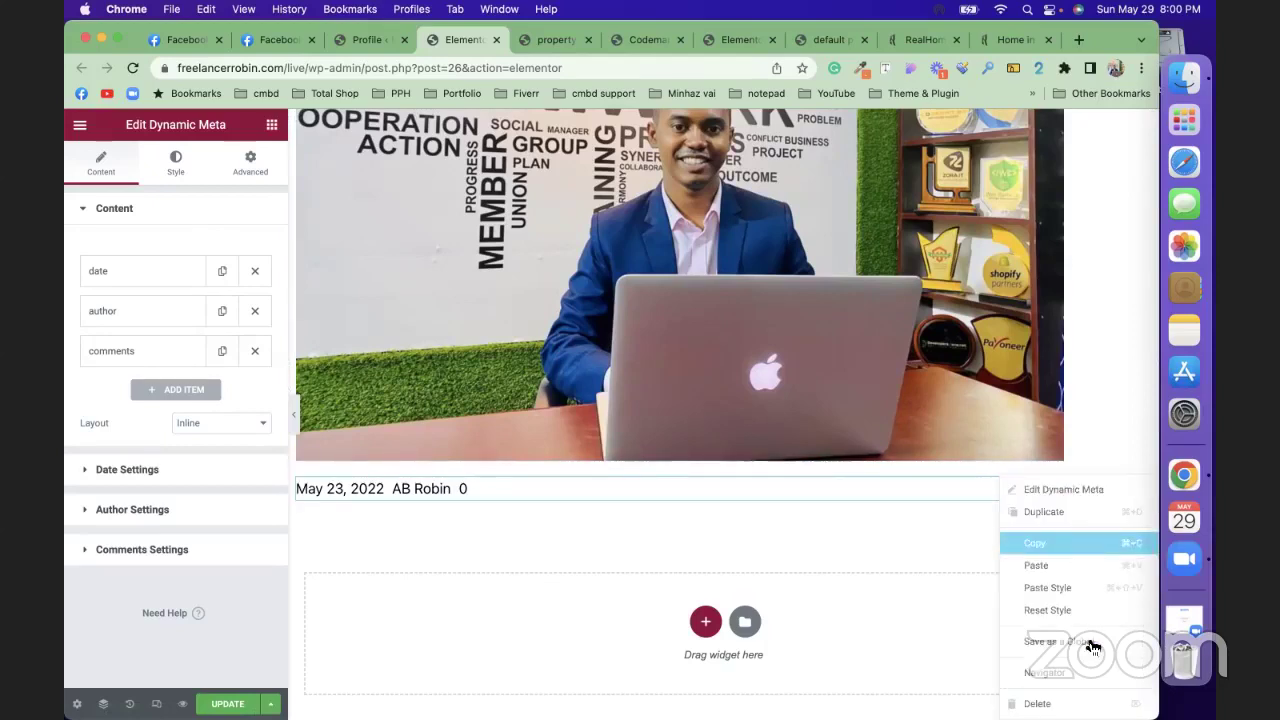
{"action": "left_click", "coordinate": [1040, 703]}
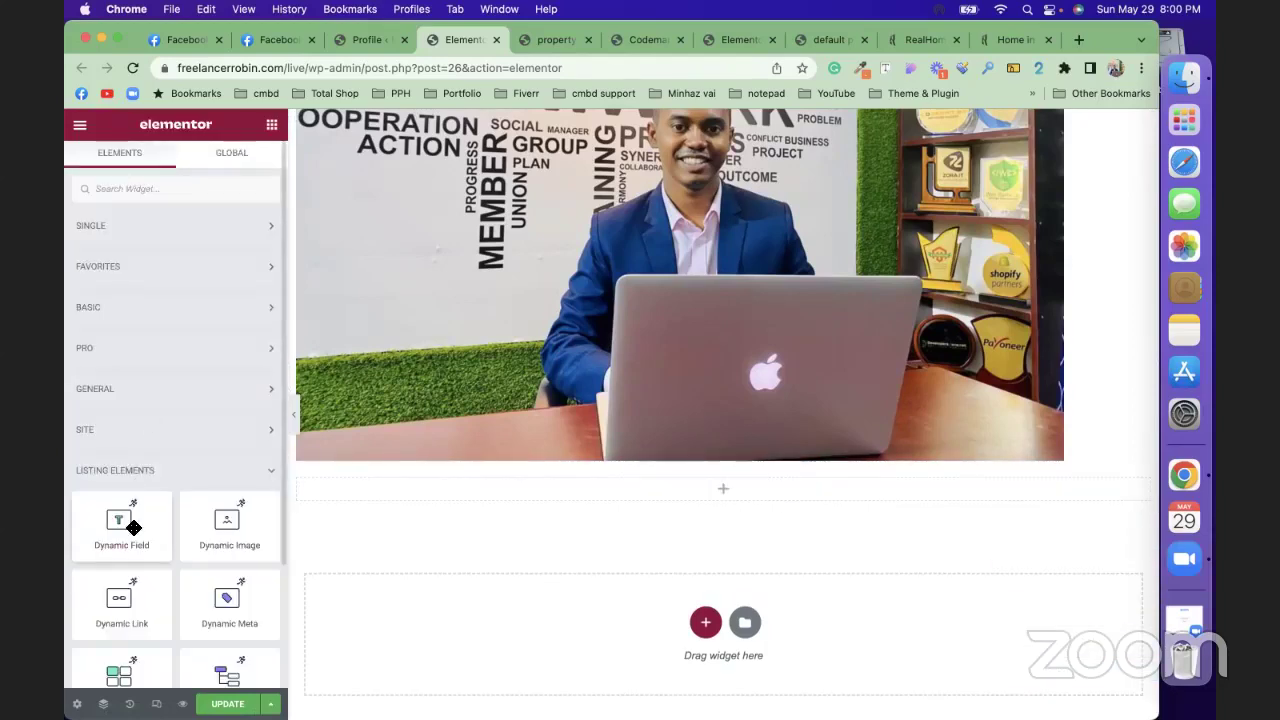
{"action": "left_click_drag", "start_coordinate": [122, 515], "coordinate": [463, 477]}
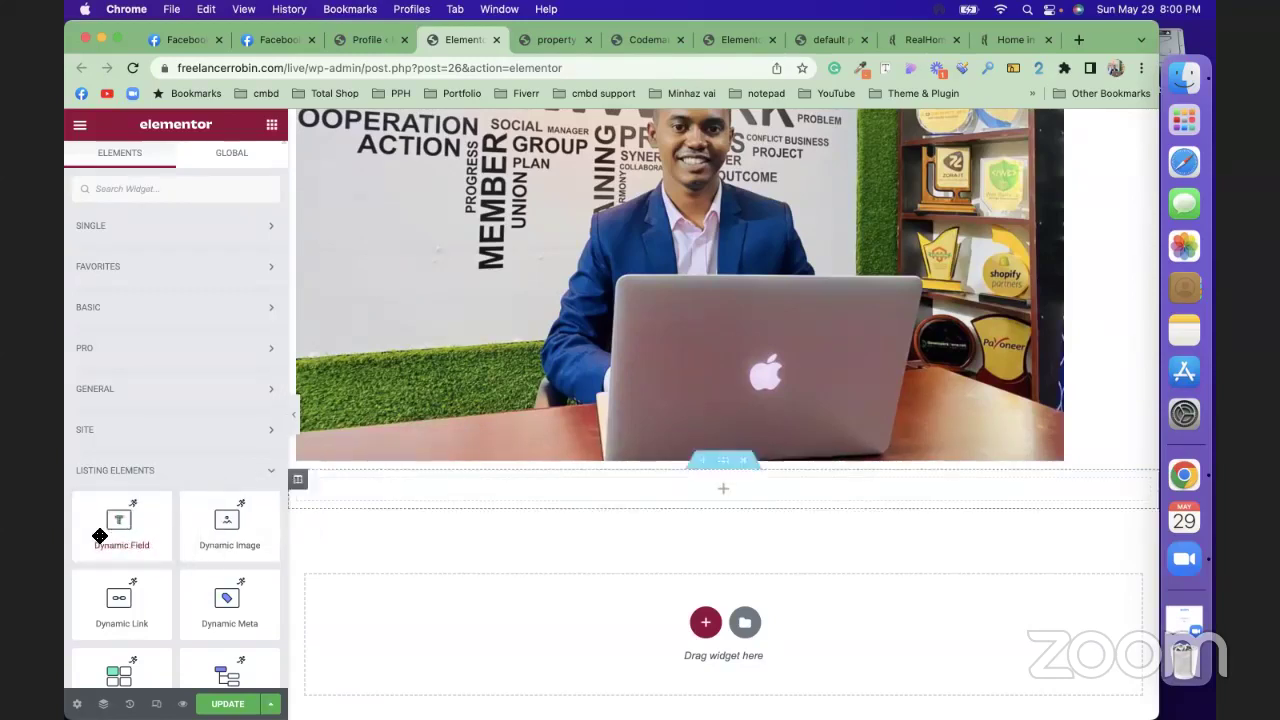
{"action": "left_click_drag", "start_coordinate": [101, 531], "coordinate": [391, 492]}
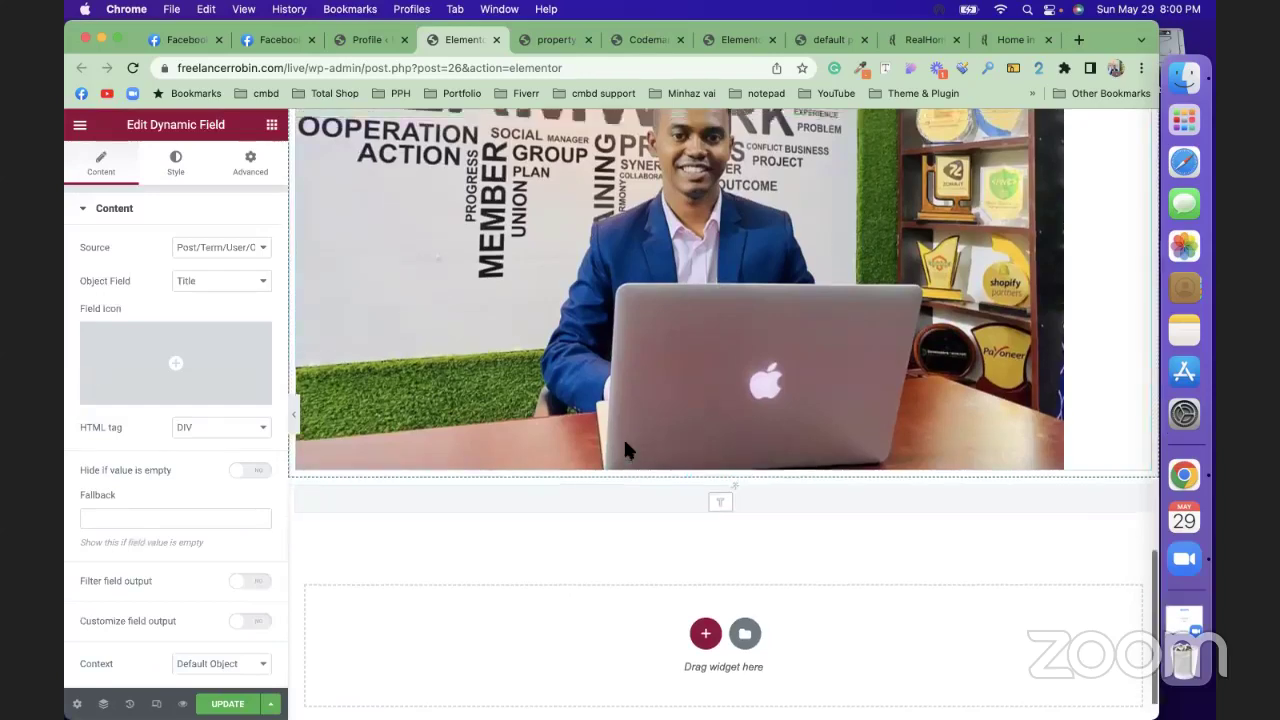
Step: Delete the profile picture section and the dynamic field section below the divider, and update the template
{"action": "scroll", "coordinate": [623, 436], "scroll_direction": "up", "scroll_amount": 5}
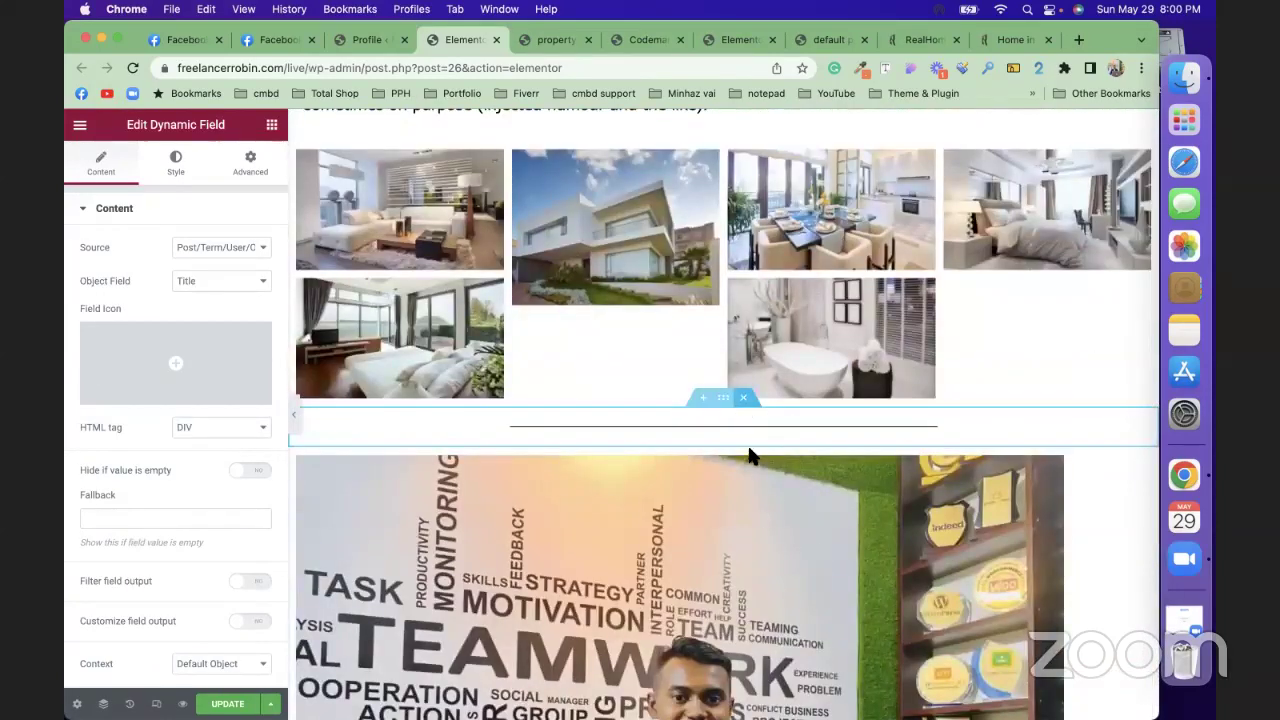
{"action": "left_click", "coordinate": [745, 441]}
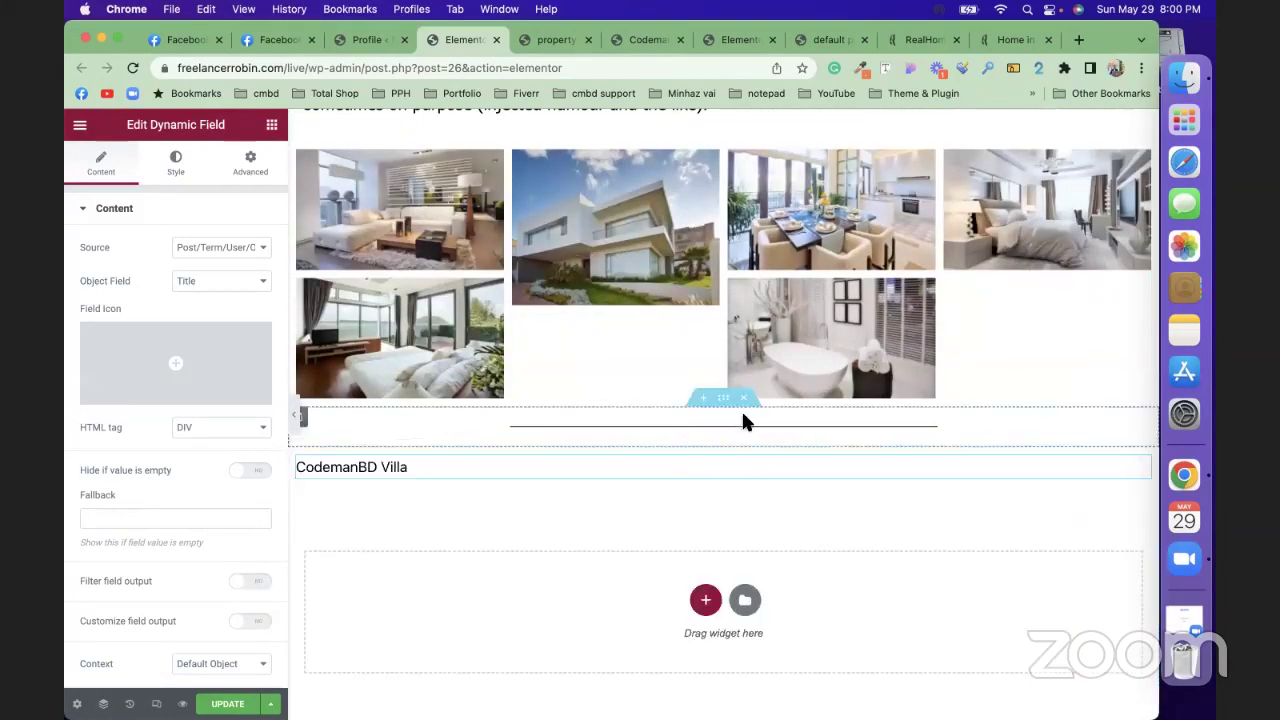
{"action": "key", "text": "Delete"}
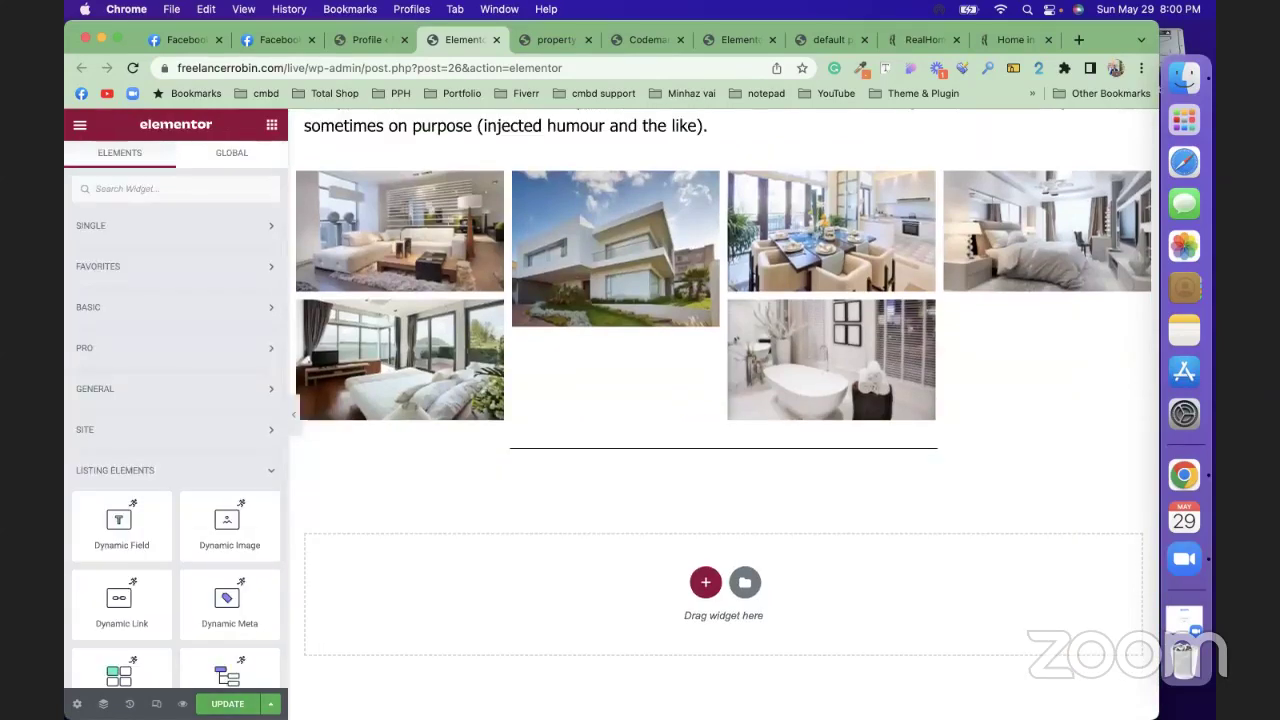
{"action": "left_click", "coordinate": [231, 704]}
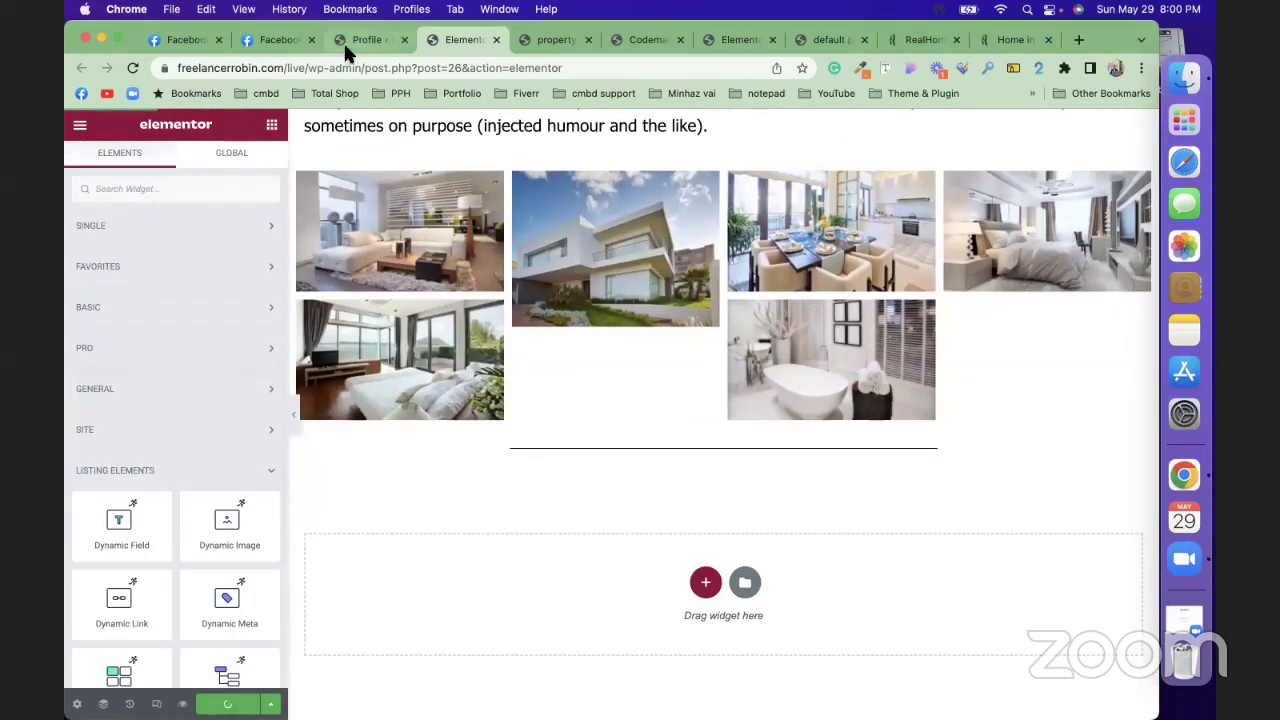
Step: Create a JetEngine listing item named "user avatar" with Users as its source and Elementor as its view
{"action": "left_click", "coordinate": [360, 40]}
{"action": "mouse_move", "coordinate": [106, 605]}
{"action": "mouse_move", "coordinate": [100, 668]}
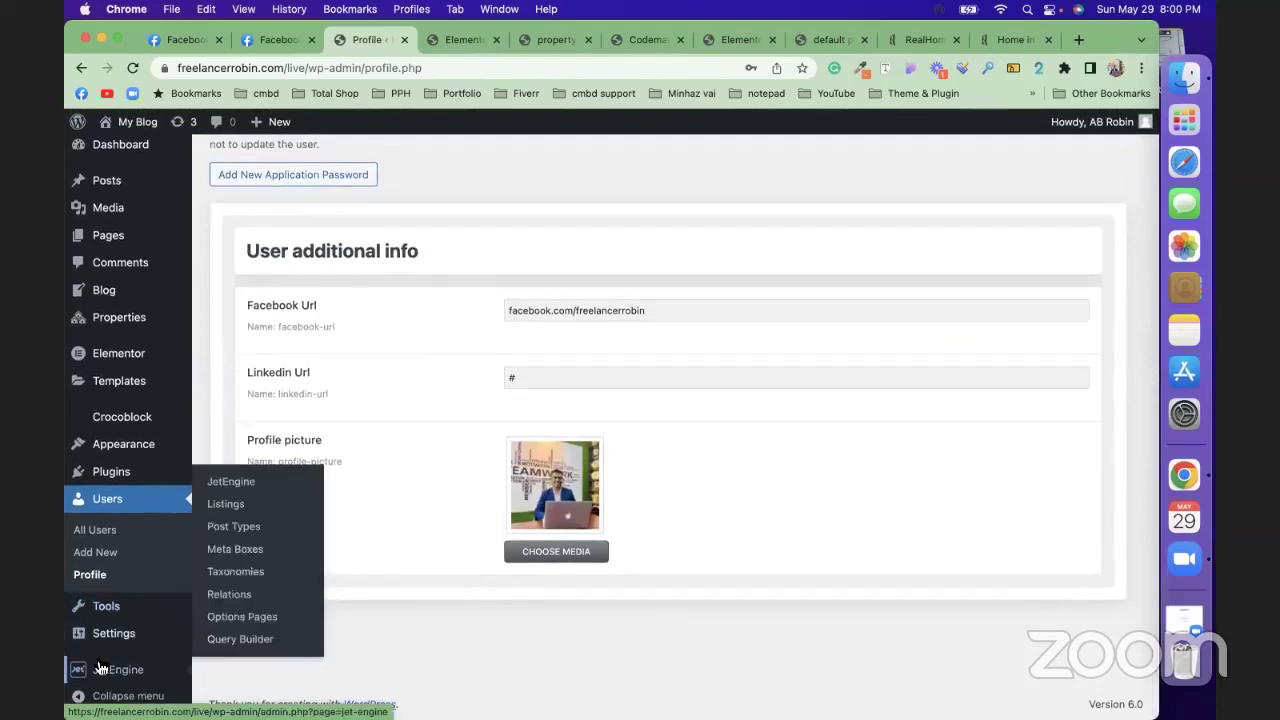
{"action": "left_click", "coordinate": [238, 508]}
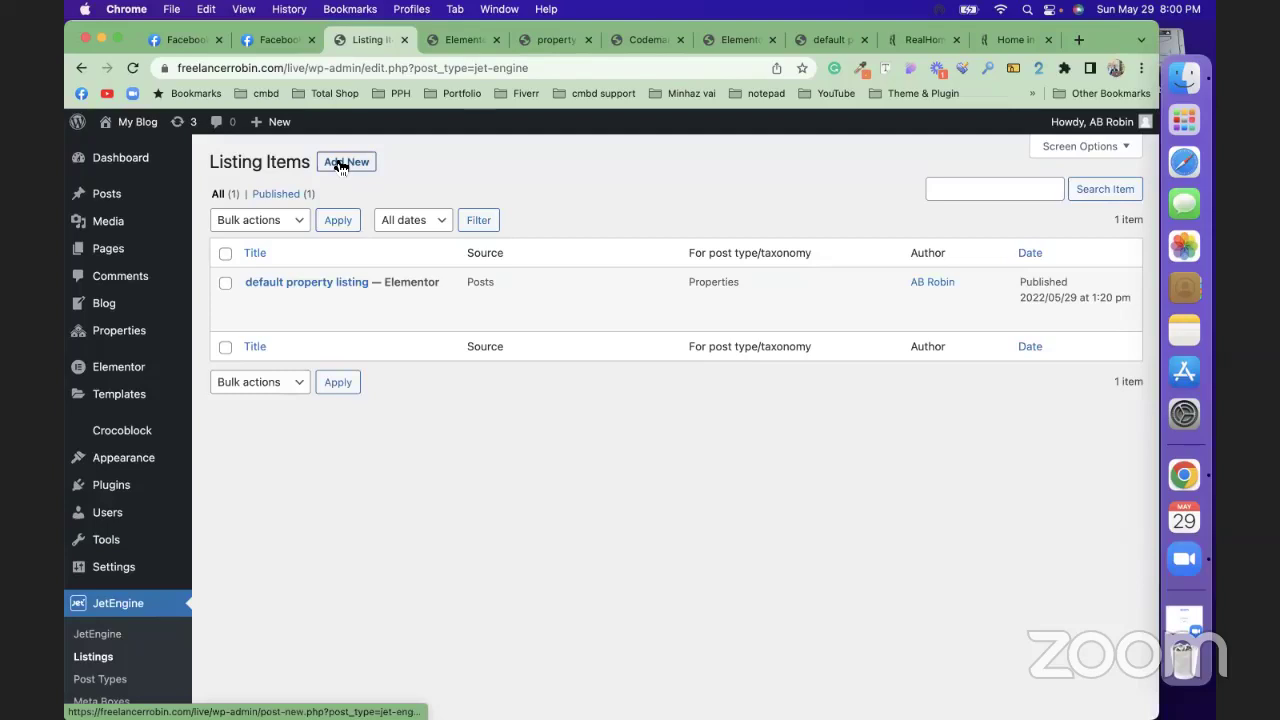
{"action": "left_click", "coordinate": [338, 165]}
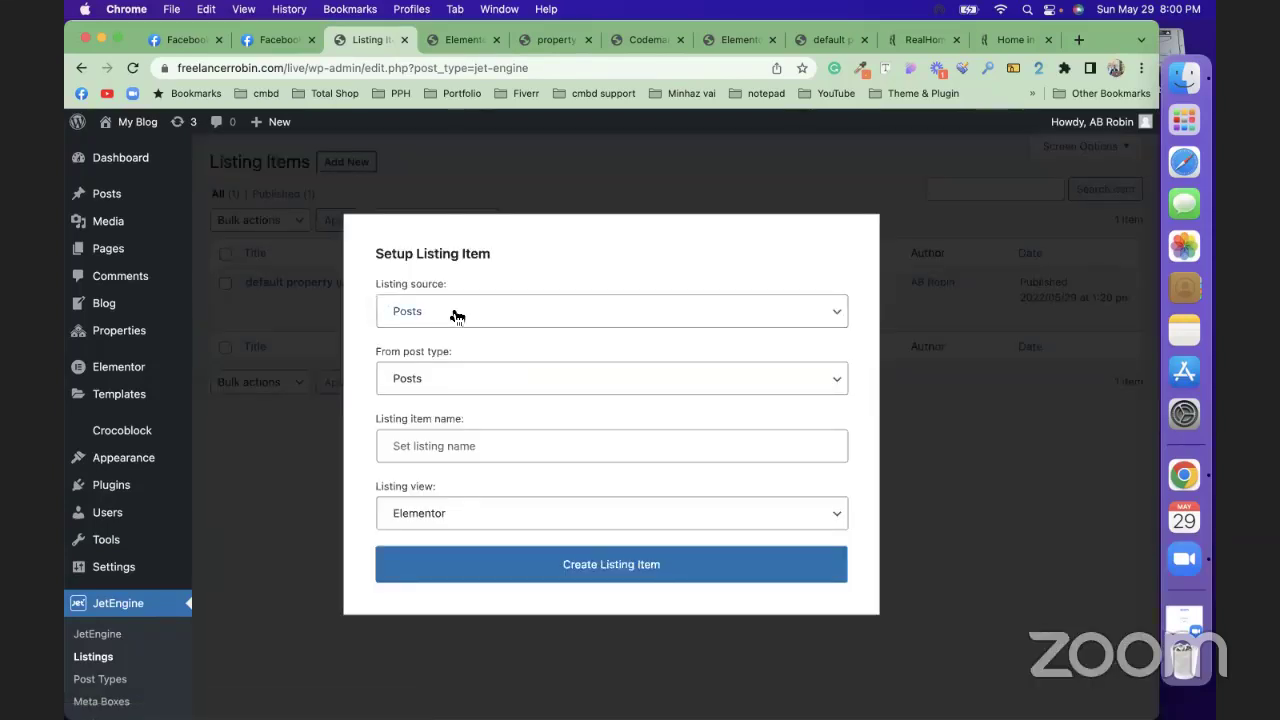
{"action": "left_click", "coordinate": [455, 316]}
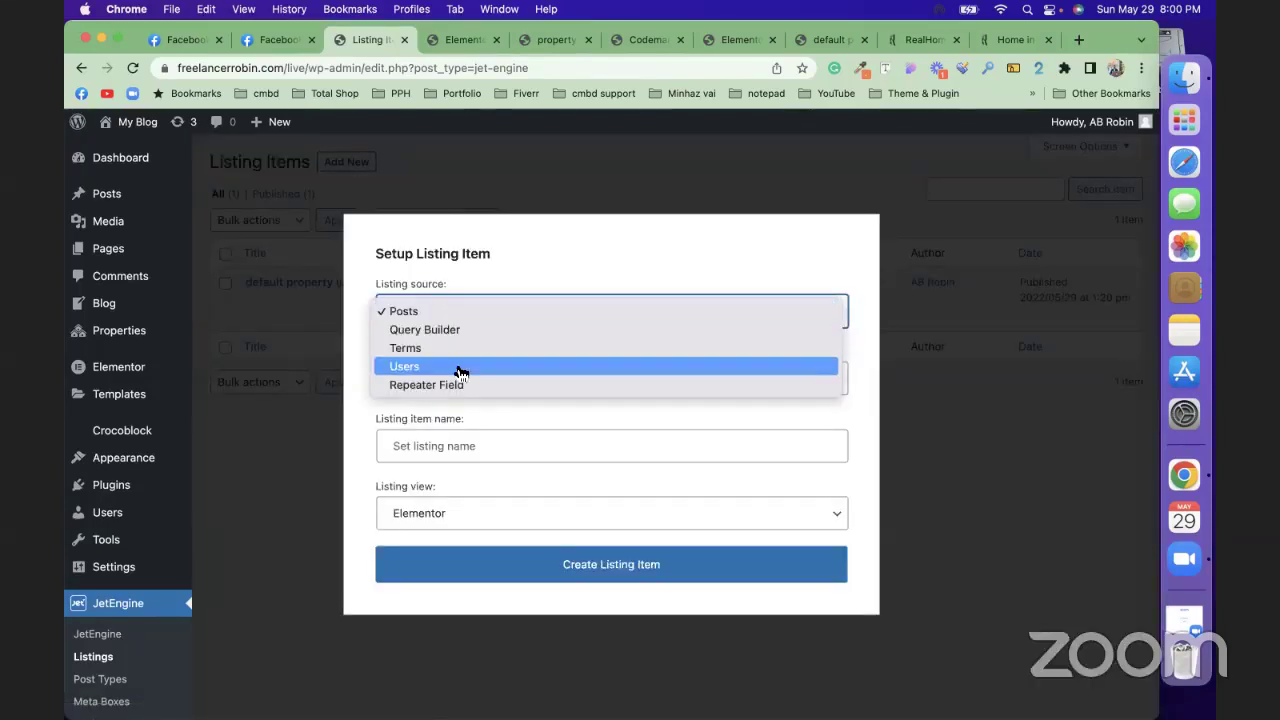
{"action": "left_click", "coordinate": [460, 367]}
{"action": "left_click", "coordinate": [452, 421]}
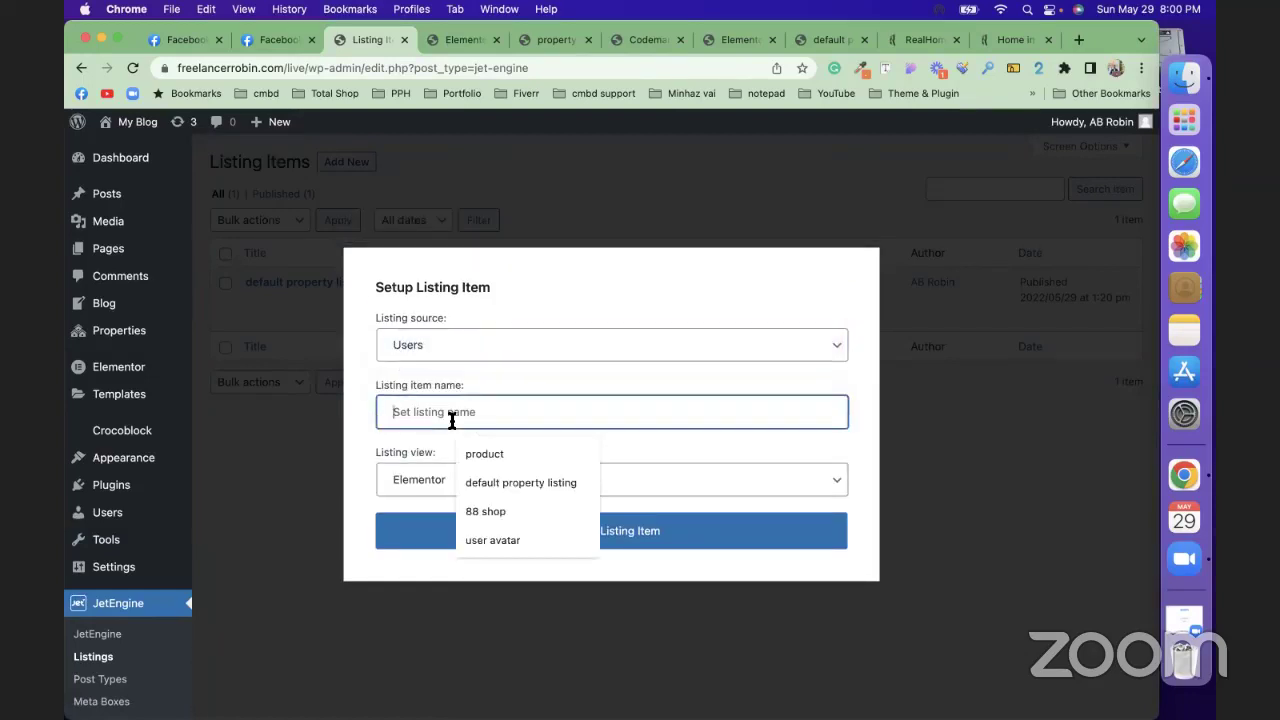
{"action": "left_click", "coordinate": [514, 538]}
{"action": "left_click", "coordinate": [555, 535]}
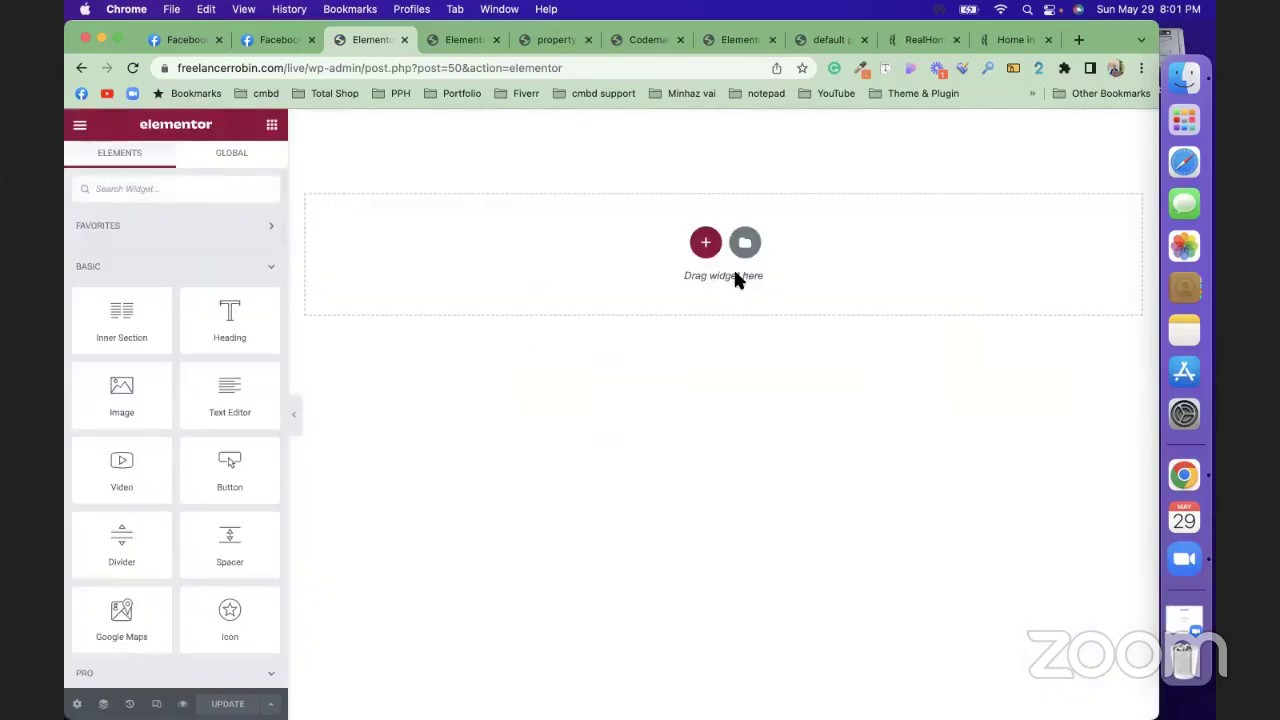
Step: Add a single-column section to the listing, with a boxed width of 400 and top and bottom margins of 50 px
{"action": "left_click", "coordinate": [705, 242]}
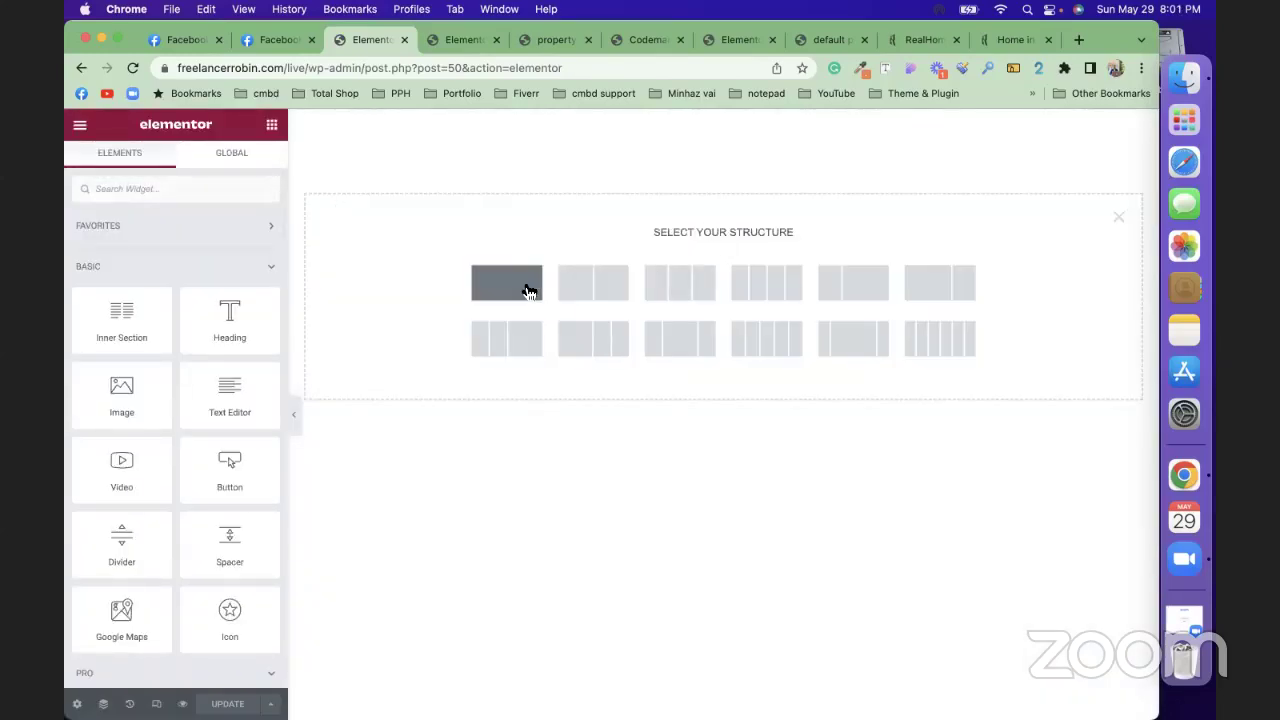
{"action": "left_click", "coordinate": [507, 283]}
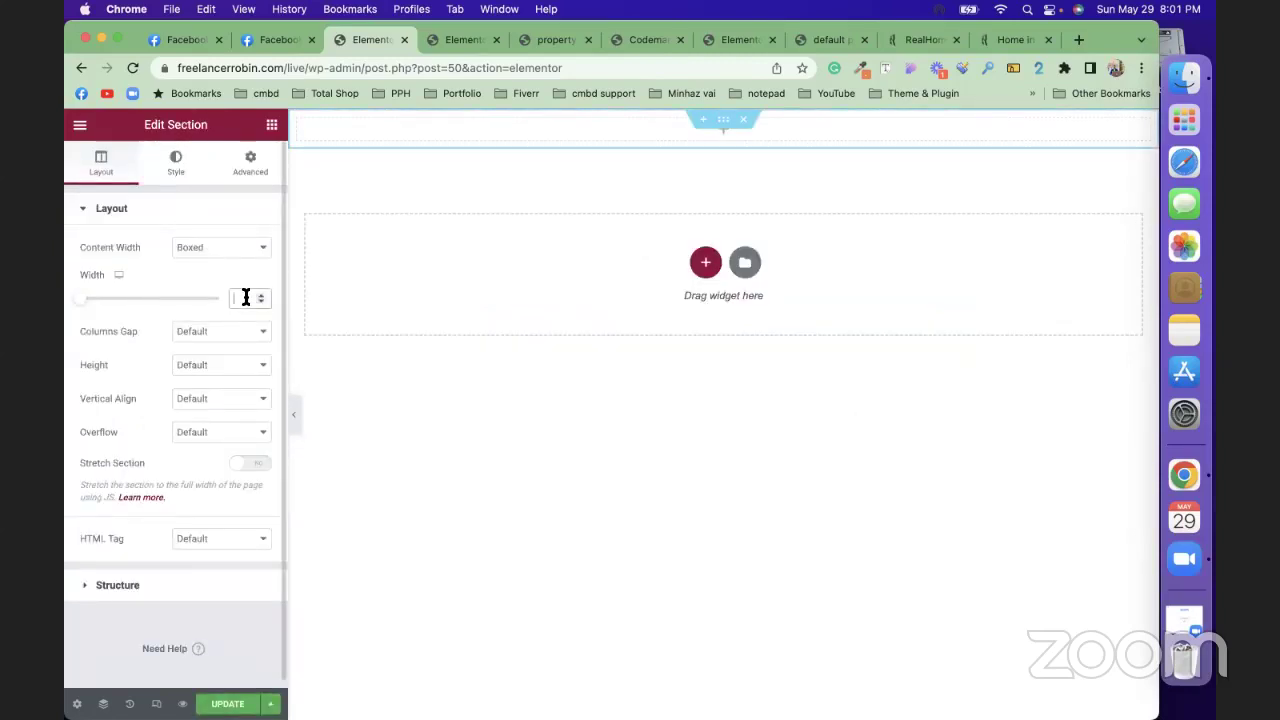
{"action": "type", "text": "400"}
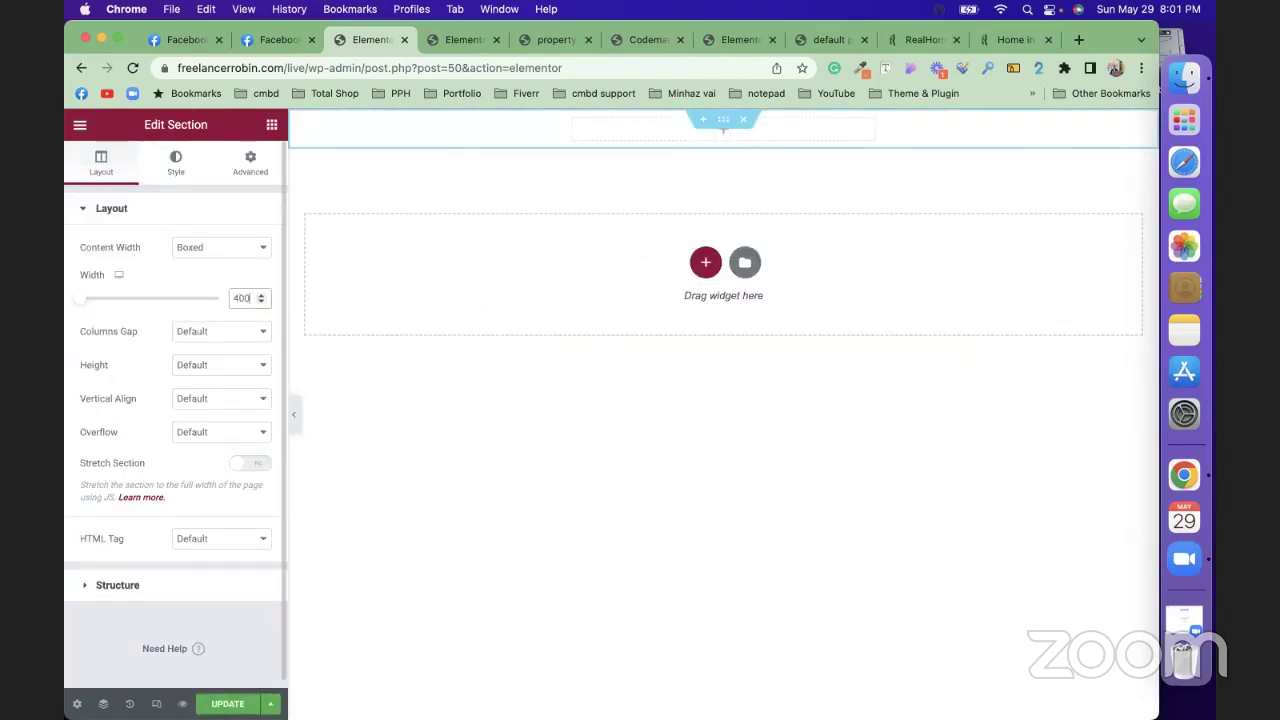
{"action": "left_click", "coordinate": [252, 163]}
{"action": "left_click", "coordinate": [90, 266]}
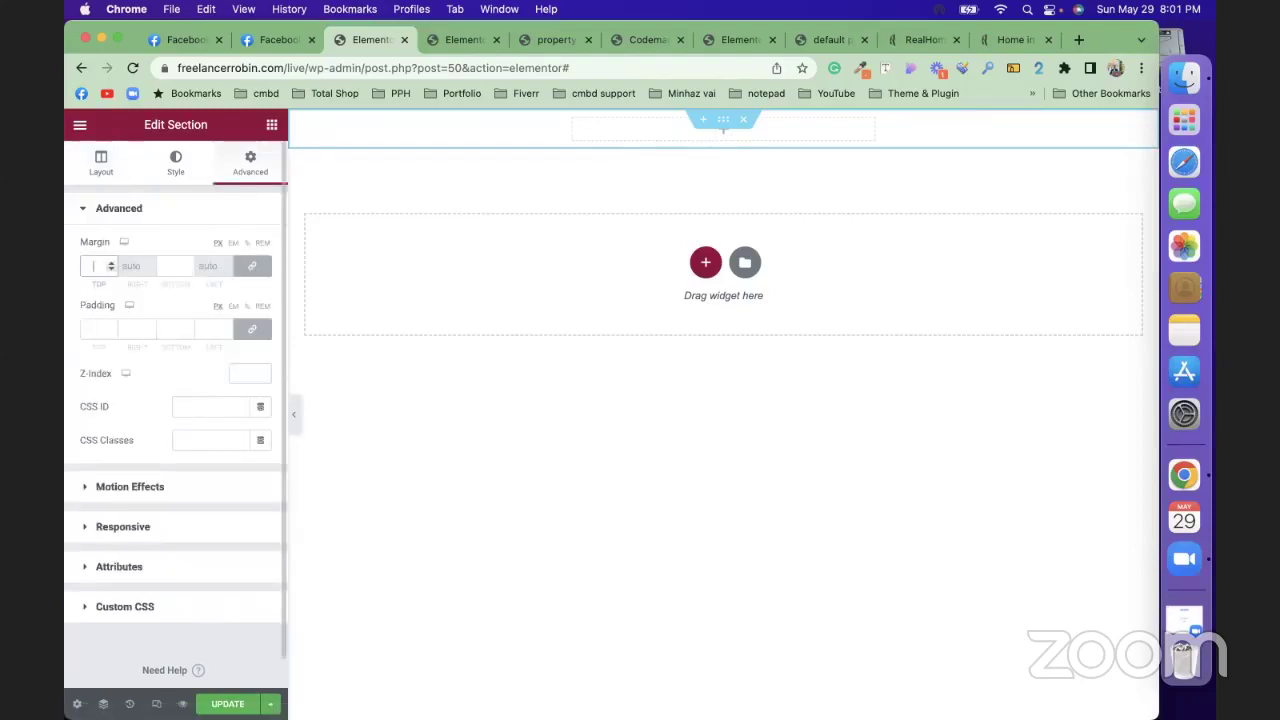
{"action": "type", "text": "50"}
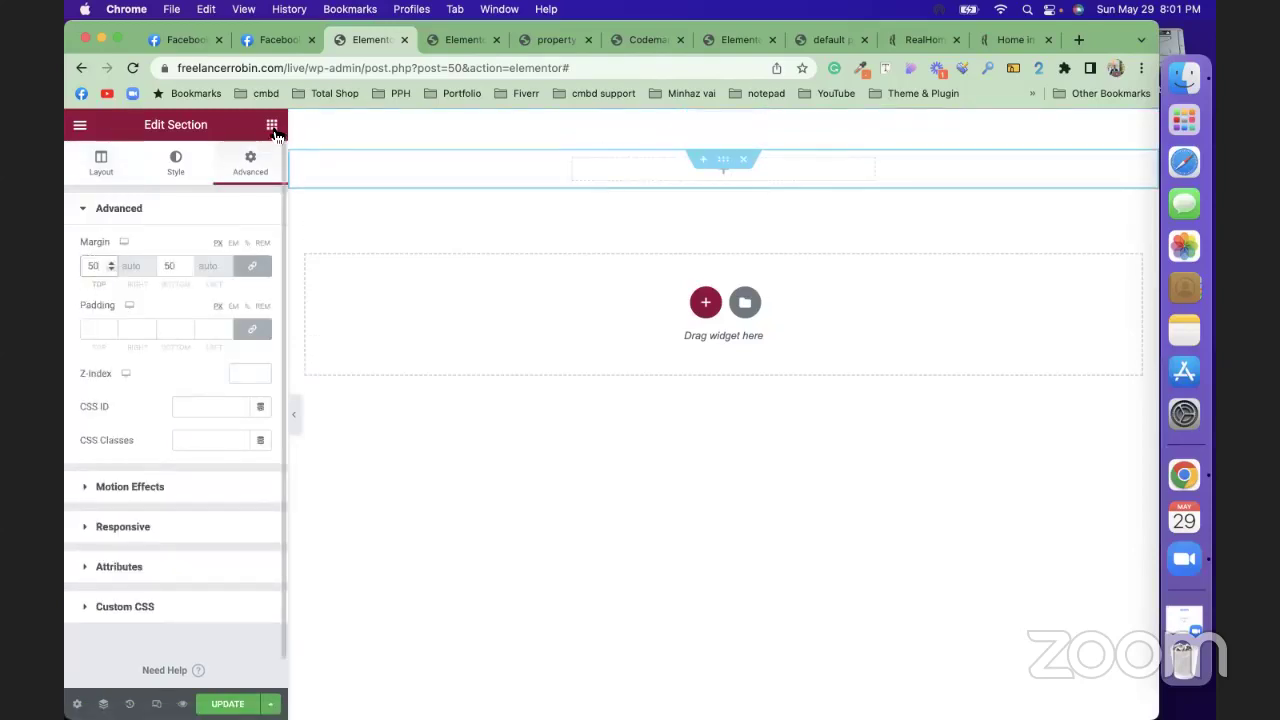
Step: Place a Dynamic Image widget from the listing elements in the 400-wide section
{"action": "left_click", "coordinate": [271, 124]}
{"action": "left_click", "coordinate": [216, 270]}
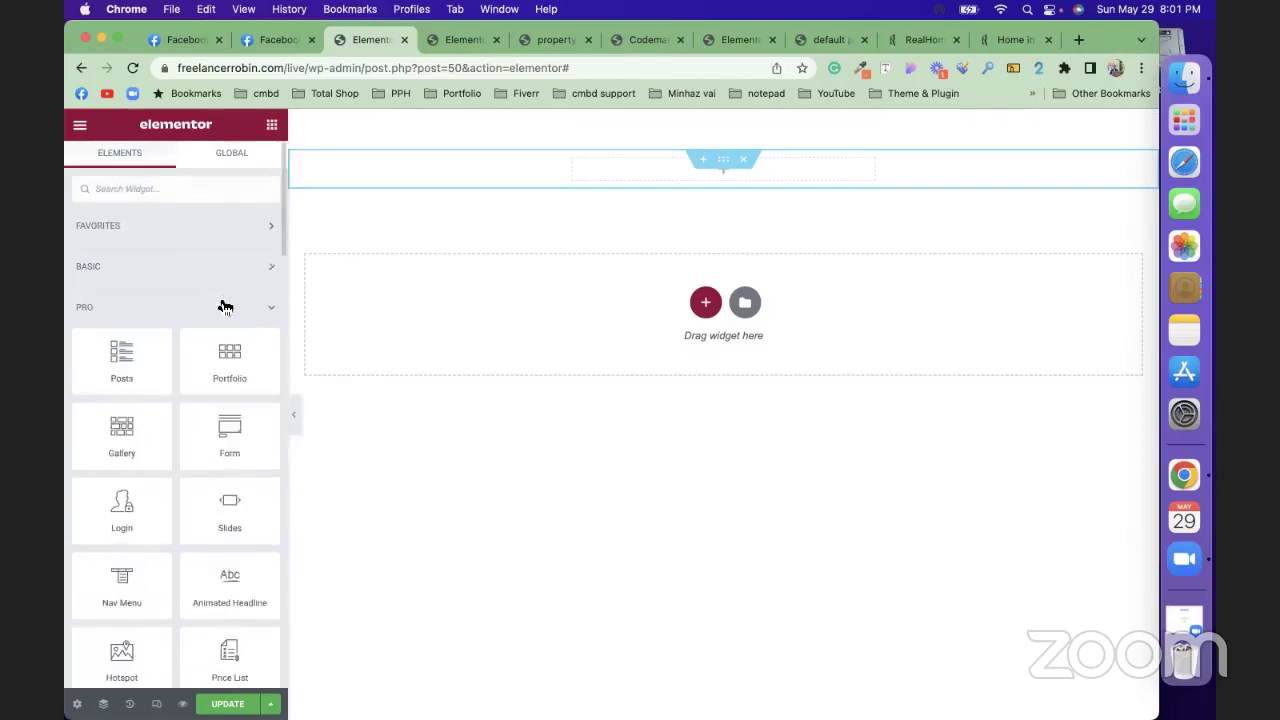
{"action": "left_click", "coordinate": [224, 314]}
{"action": "left_click", "coordinate": [223, 347]}
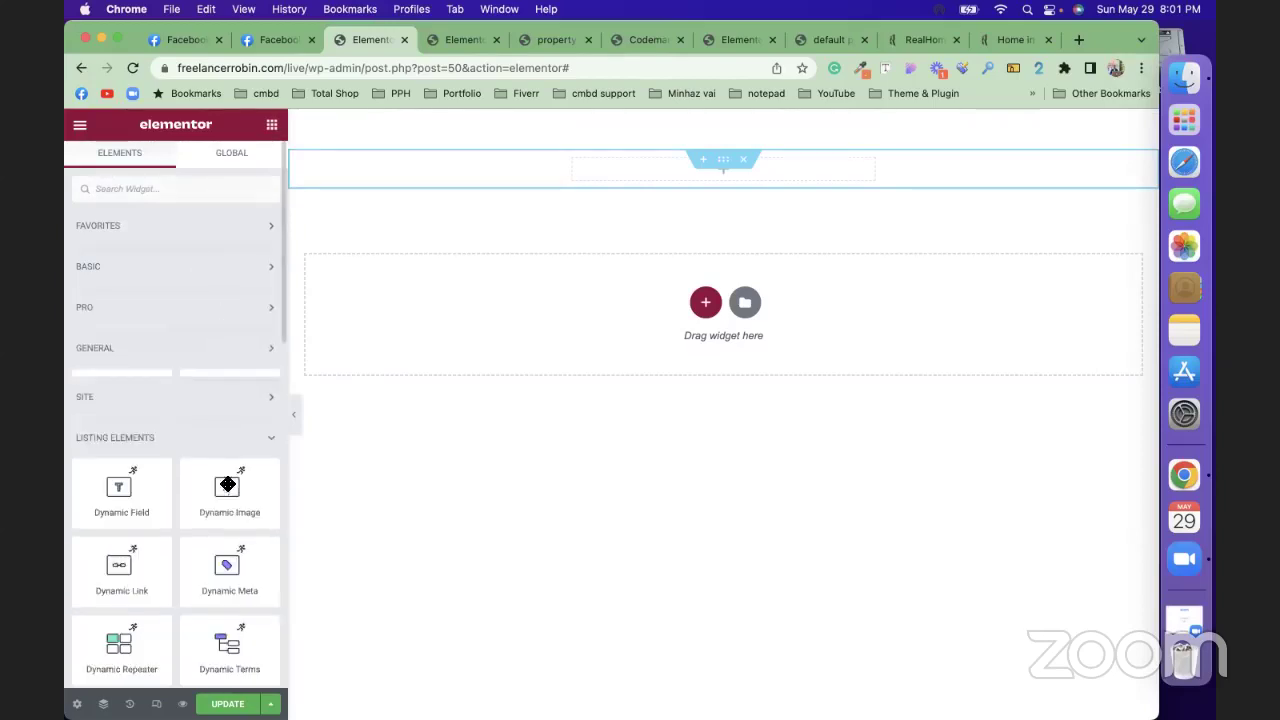
{"action": "left_click_drag", "start_coordinate": [229, 485], "coordinate": [654, 169]}
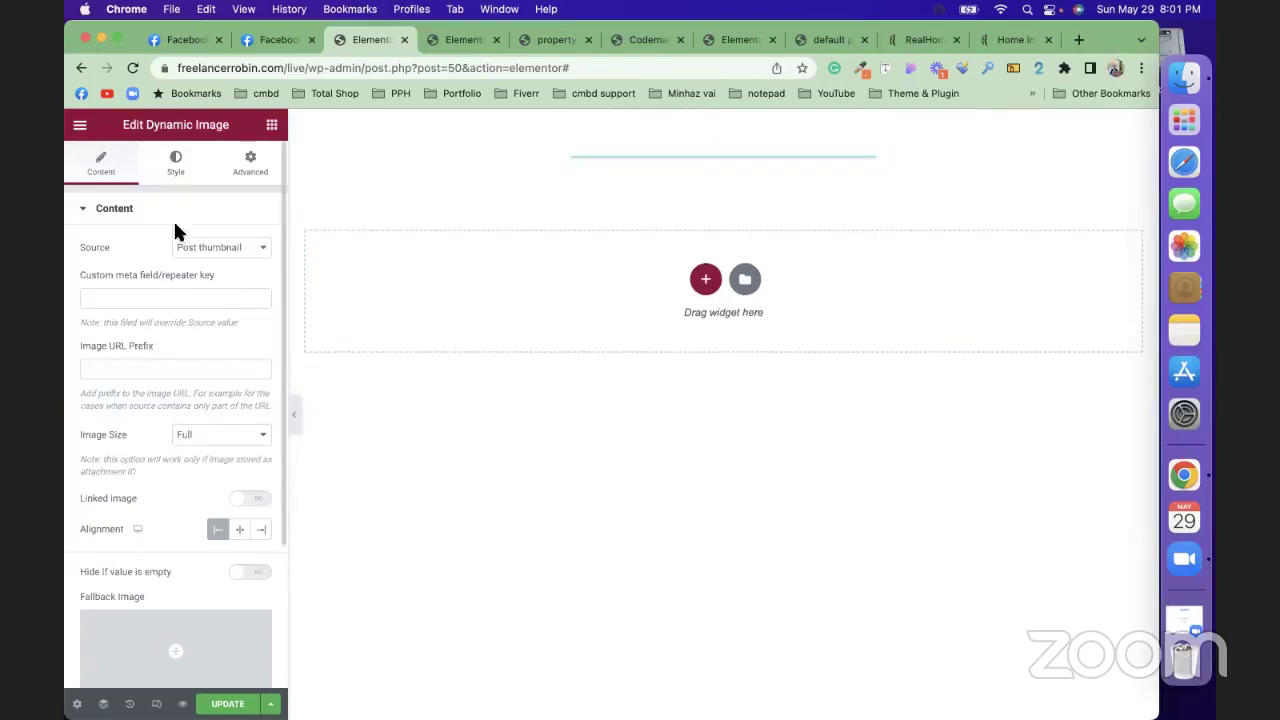
Step: Set the dynamic image's source to Profile picture and its image size to Thumbnail
{"action": "left_click", "coordinate": [221, 251]}
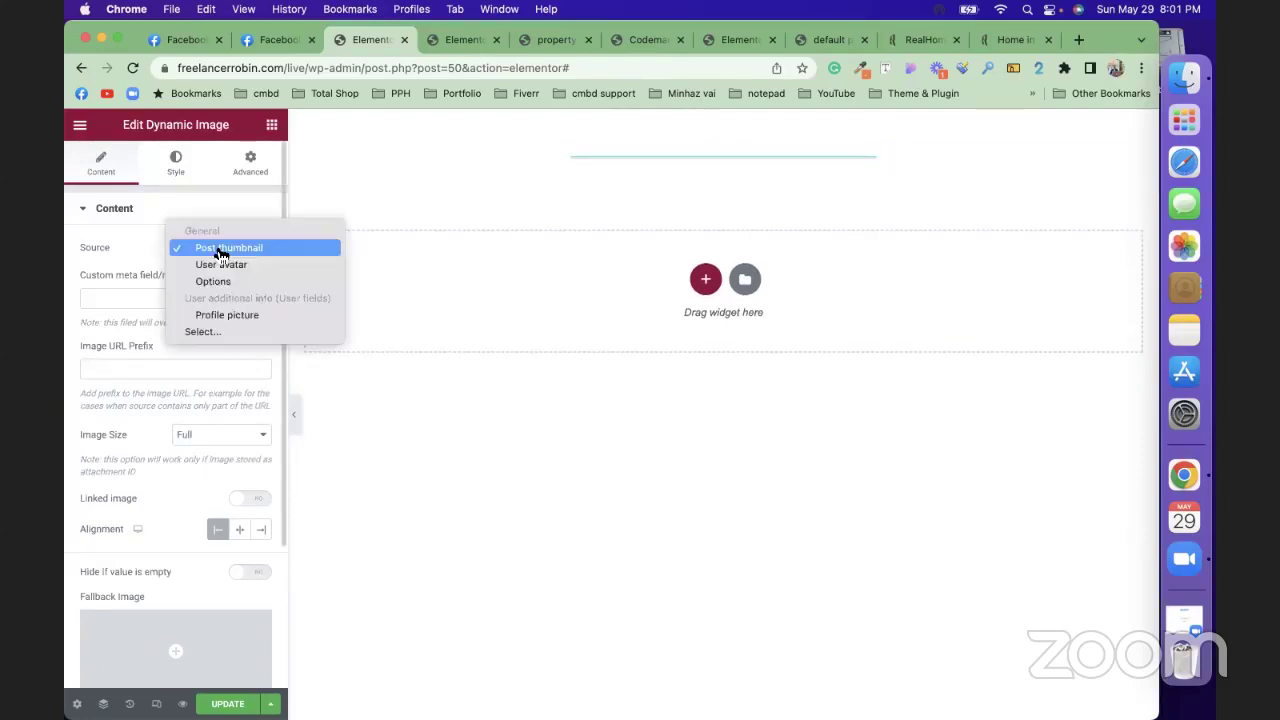
{"action": "left_click", "coordinate": [219, 315]}
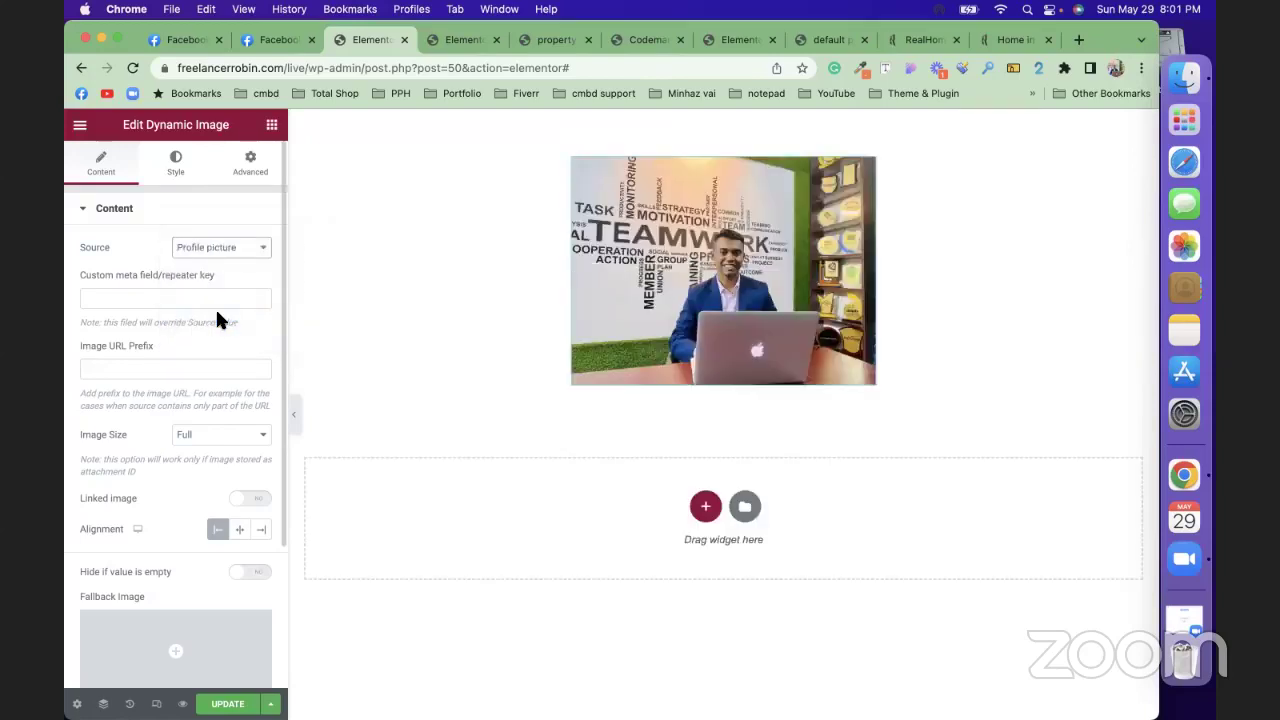
{"action": "left_click", "coordinate": [221, 440]}
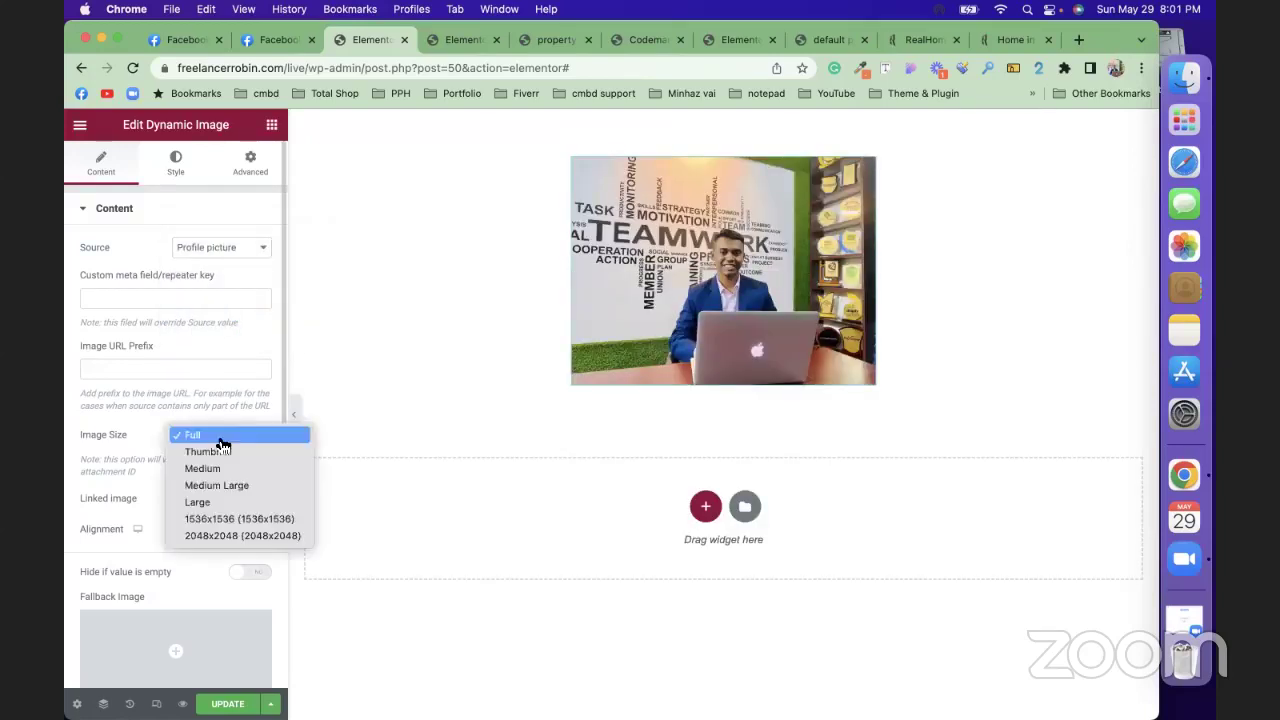
{"action": "left_click", "coordinate": [216, 440]}
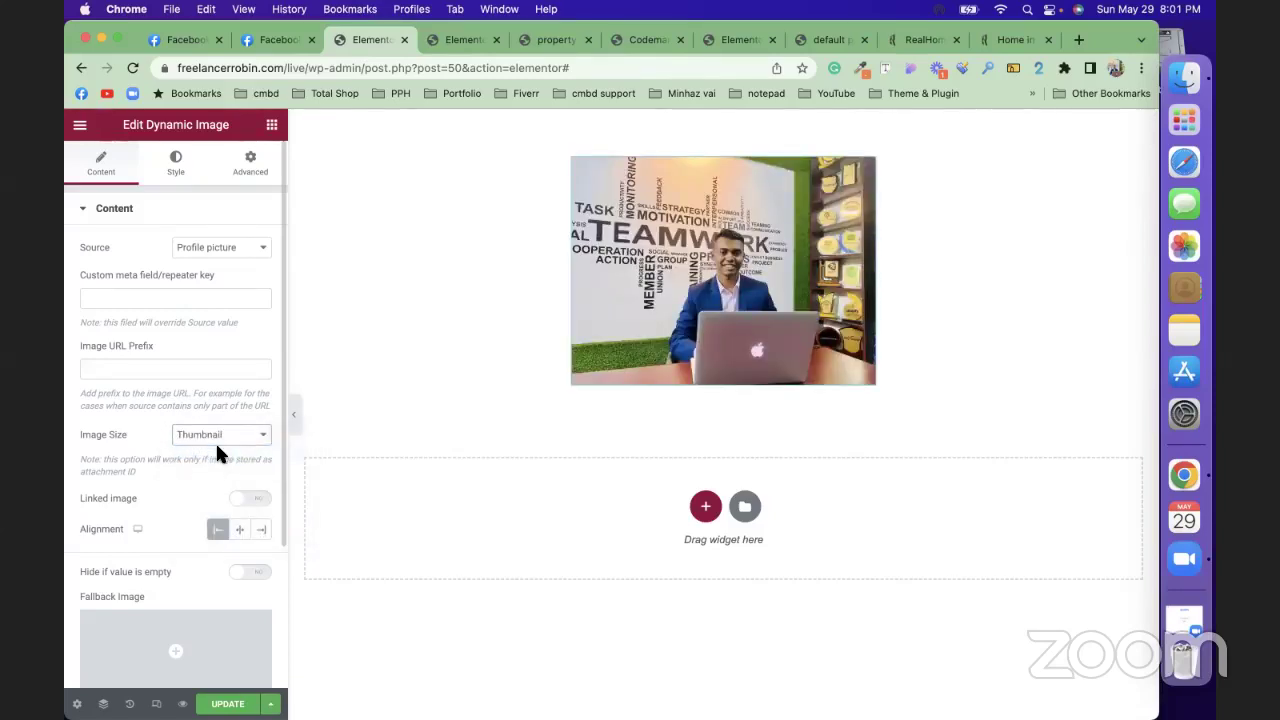
Step: Give the profile picture a solid border with a border radius of 25 px on all corners
{"action": "left_click", "coordinate": [176, 170]}
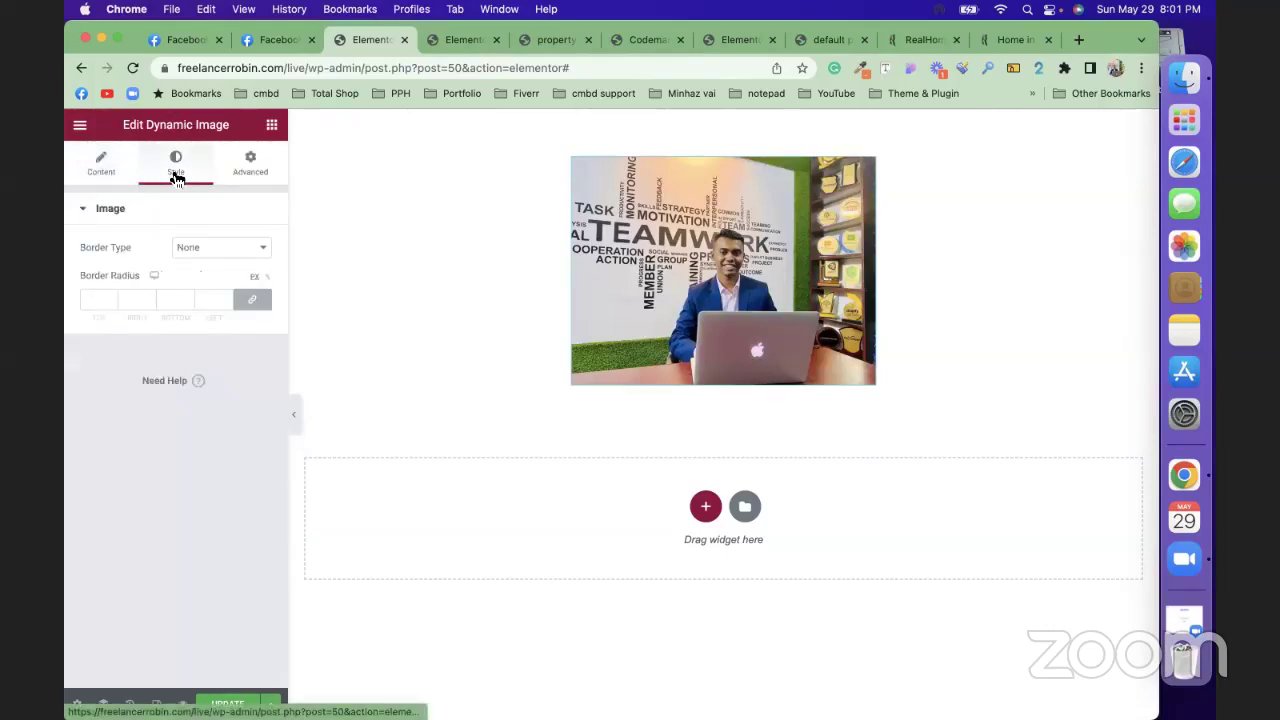
{"action": "left_click", "coordinate": [208, 252]}
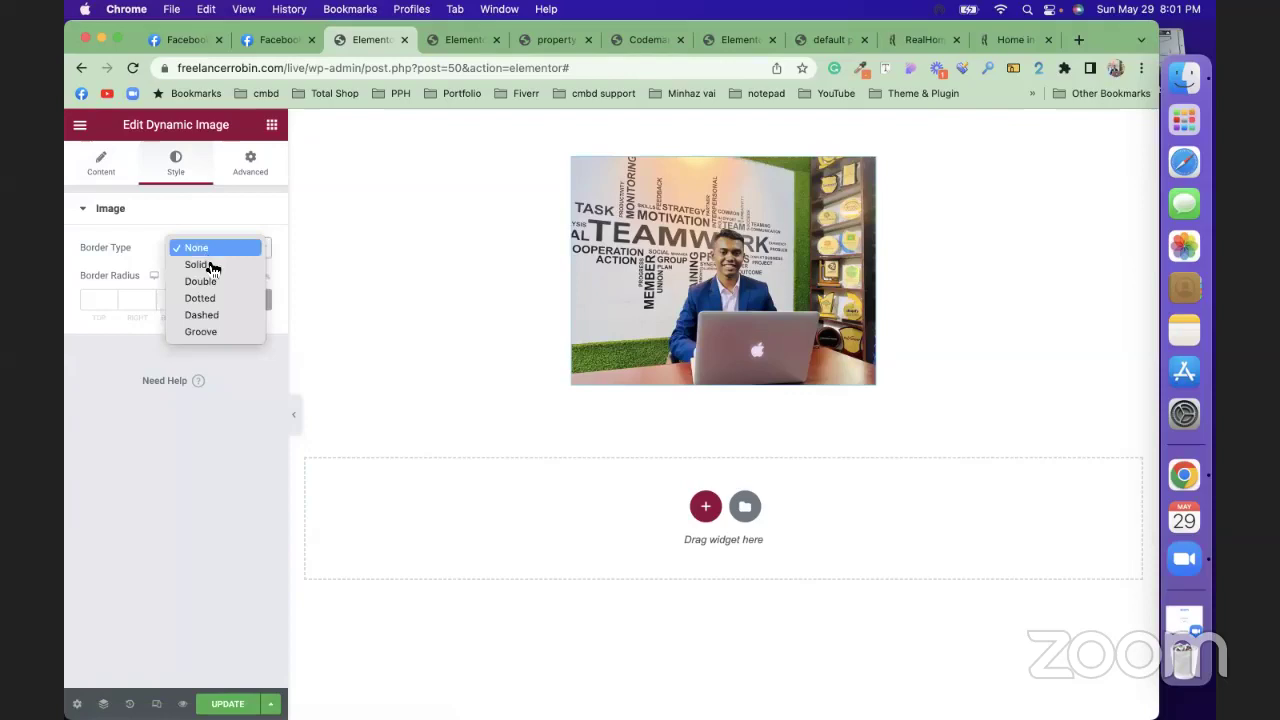
{"action": "left_click", "coordinate": [190, 268]}
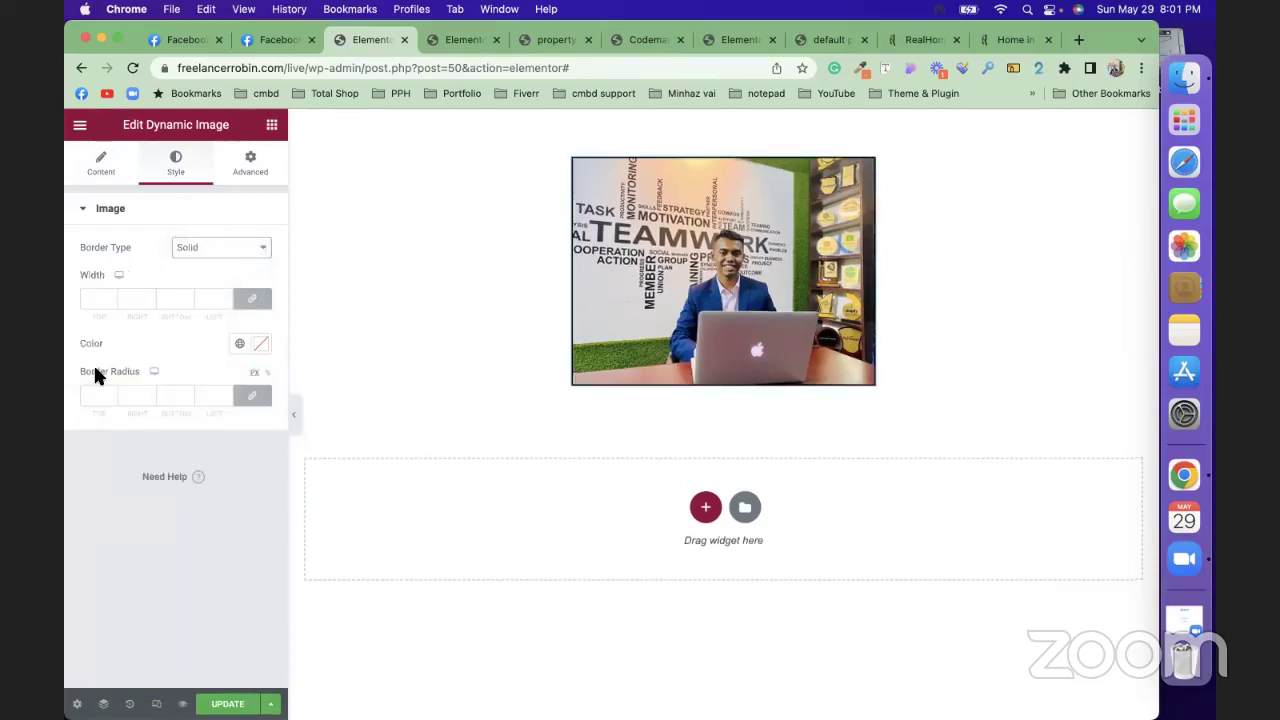
{"action": "left_click", "coordinate": [91, 401]}
{"action": "type", "text": "999"}
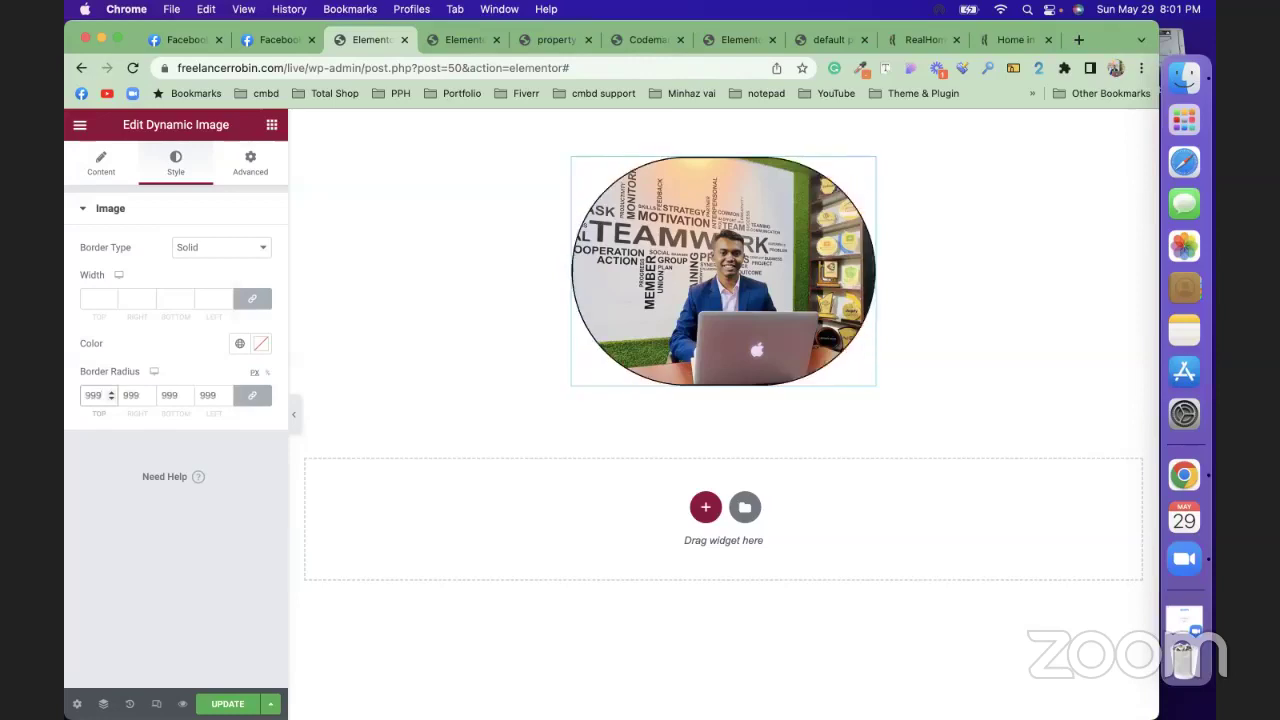
{"action": "key", "text": "BackSpace"}
{"action": "key", "text": "BackSpace"}
{"action": "key", "text": "BackSpace"}
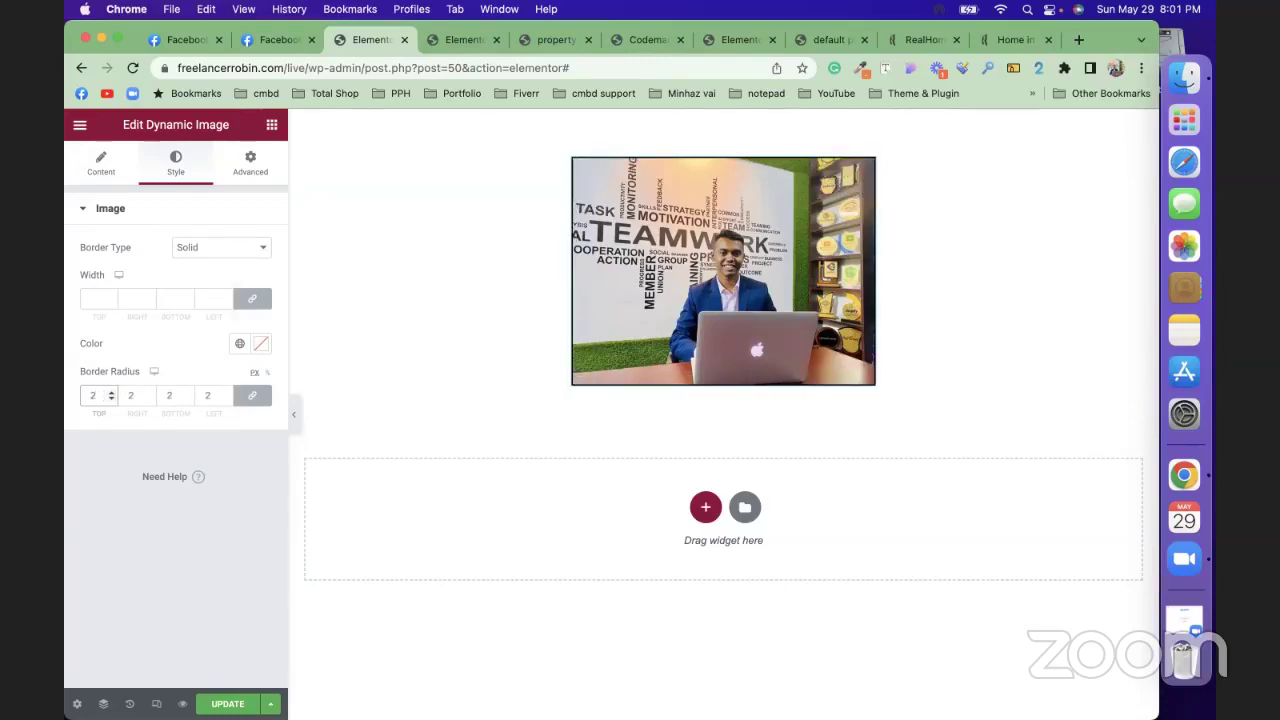
{"action": "type", "text": "25"}
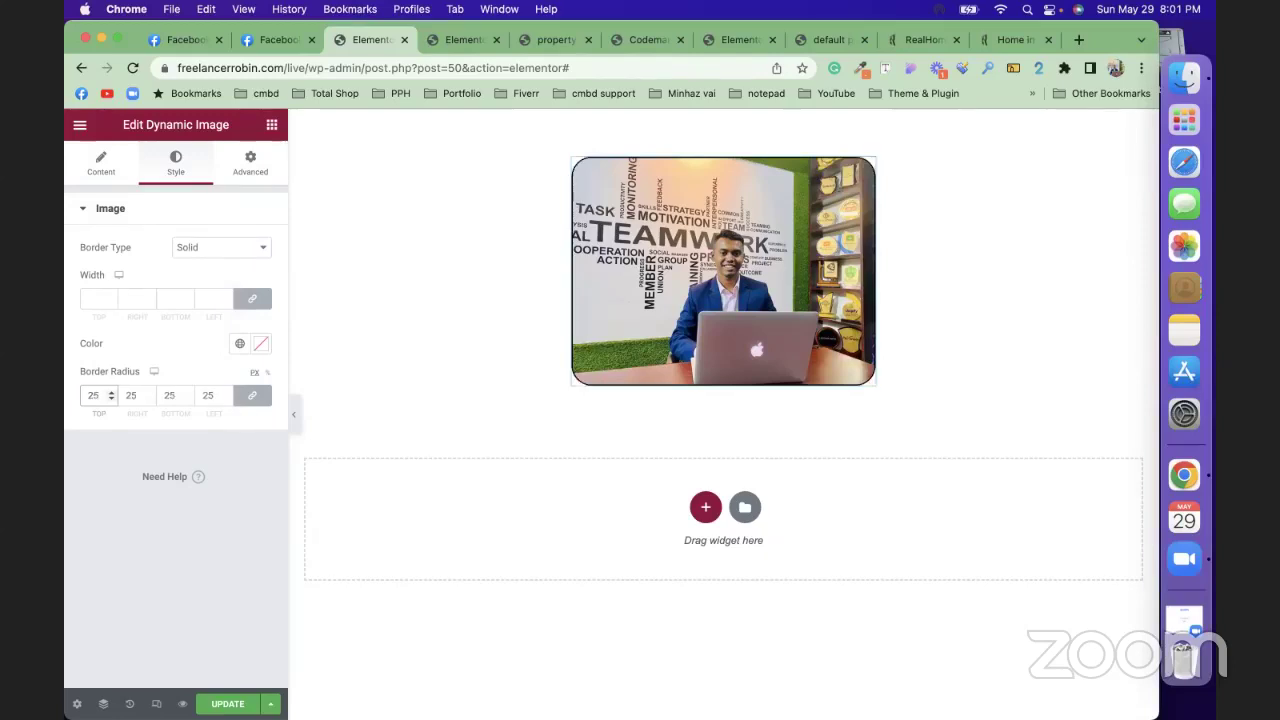
Step: Add a Dynamic Field below the profile picture with Meta Data as its source and Facebook Url as its meta field
{"action": "left_click", "coordinate": [271, 126]}
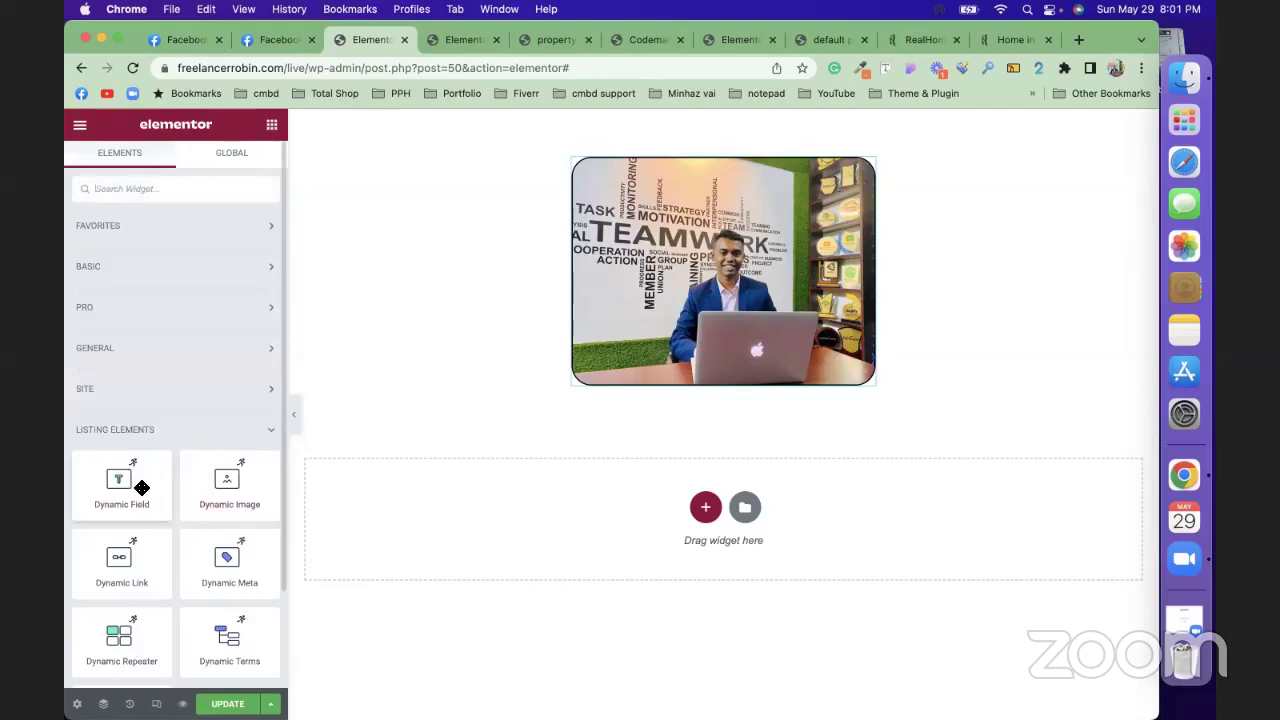
{"action": "left_click_drag", "start_coordinate": [612, 453], "coordinate": [716, 380]}
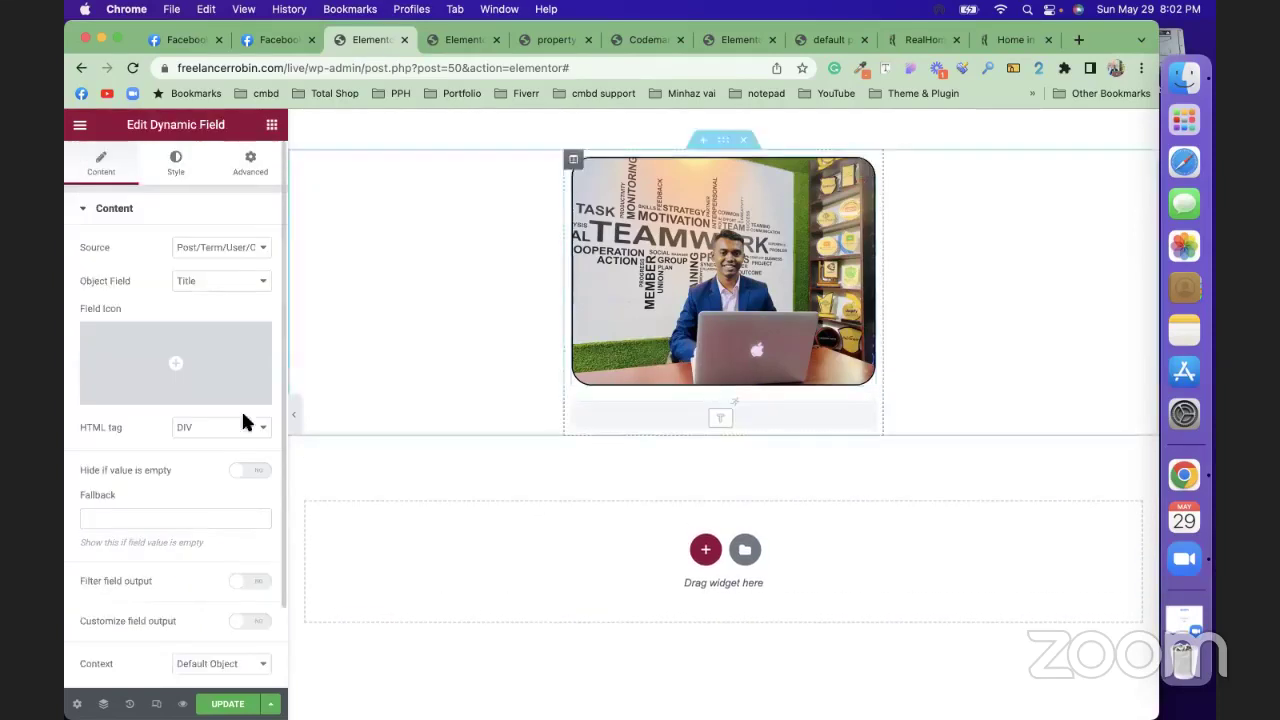
{"action": "left_click", "coordinate": [231, 251]}
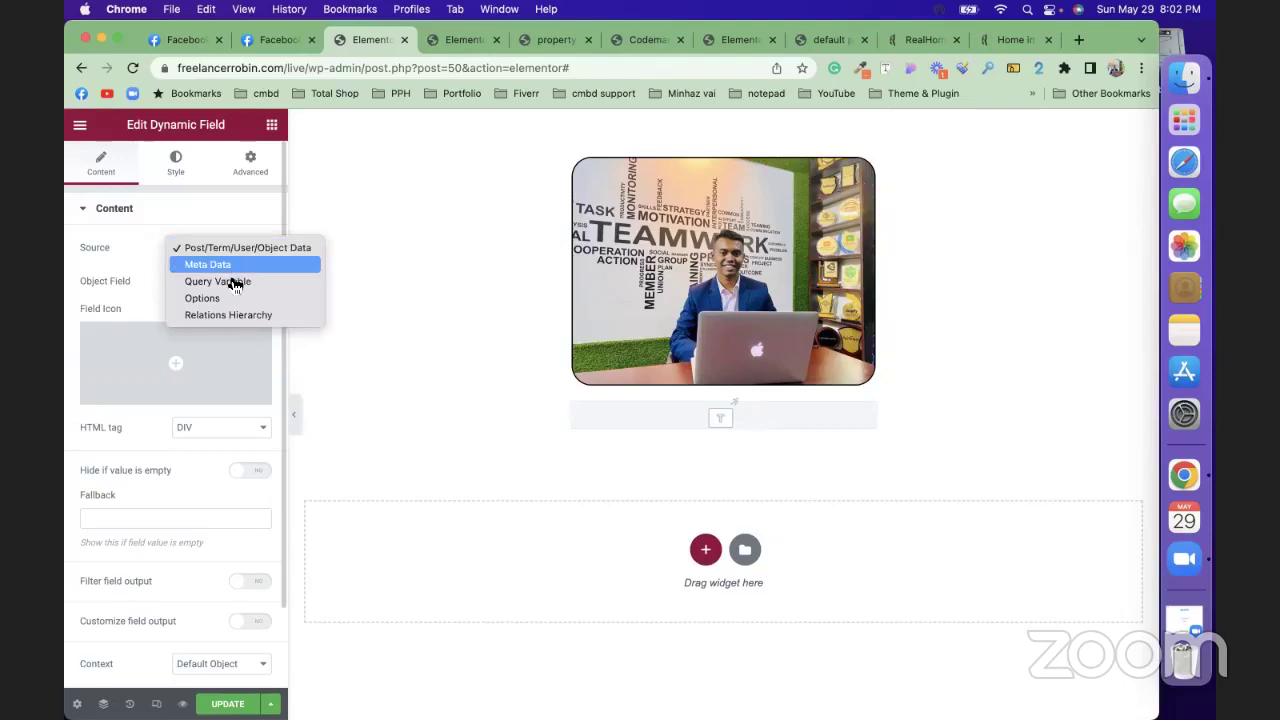
{"action": "left_click", "coordinate": [233, 266]}
{"action": "left_click", "coordinate": [234, 280]}
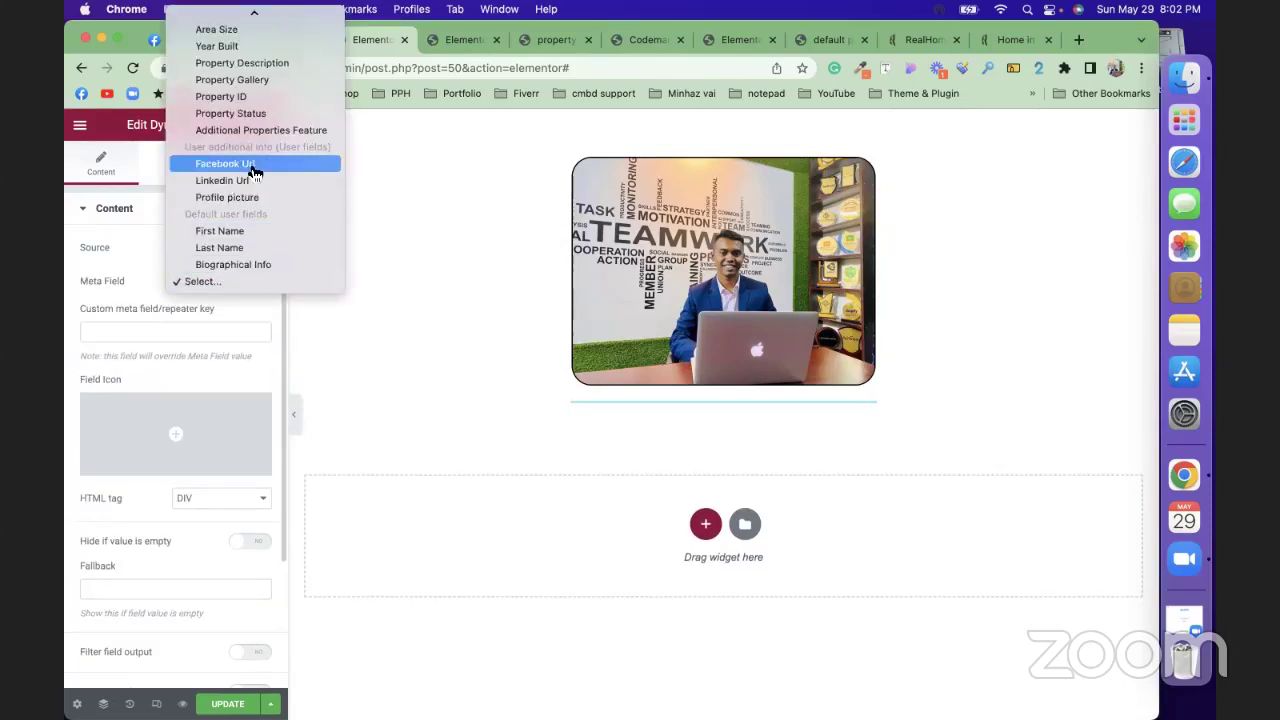
{"action": "left_click", "coordinate": [225, 164]}
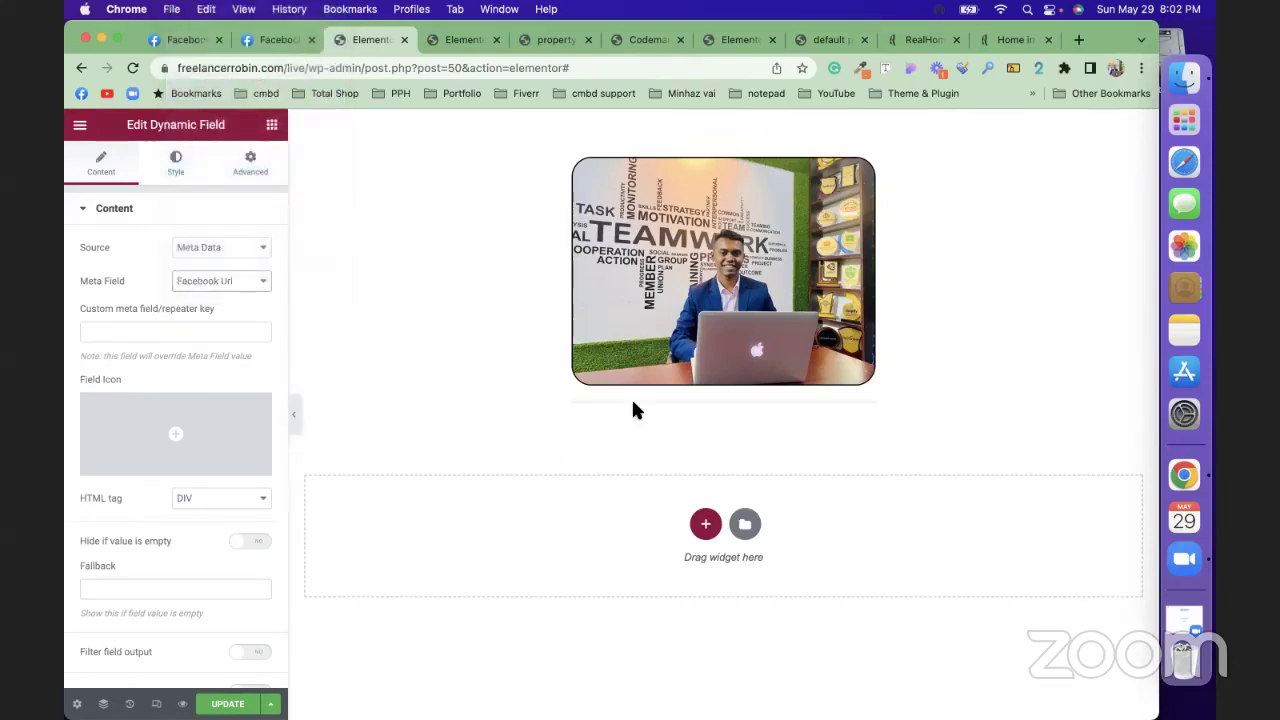
Step: Insert a Dynamic Field between the picture and the Facebook link that shows the user's Display Name from the Post/Term/User/Object Data source
{"action": "left_click", "coordinate": [270, 128]}
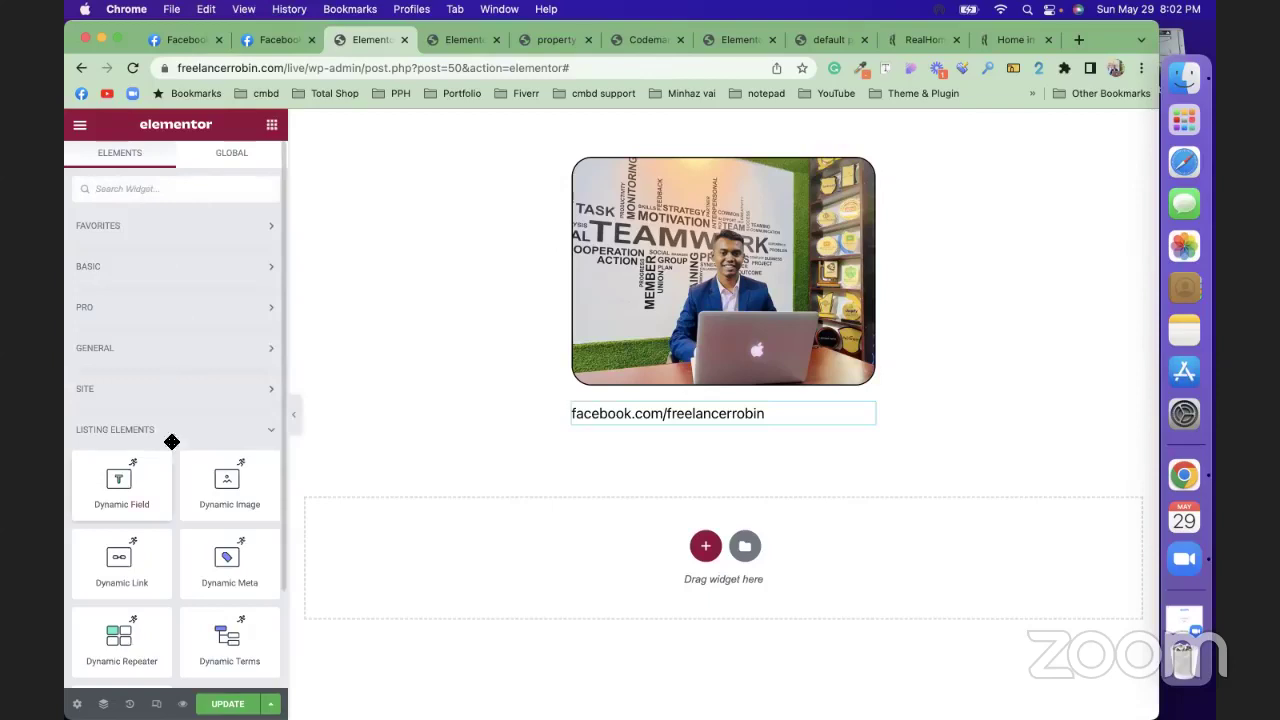
{"action": "left_click_drag", "start_coordinate": [130, 488], "coordinate": [686, 404]}
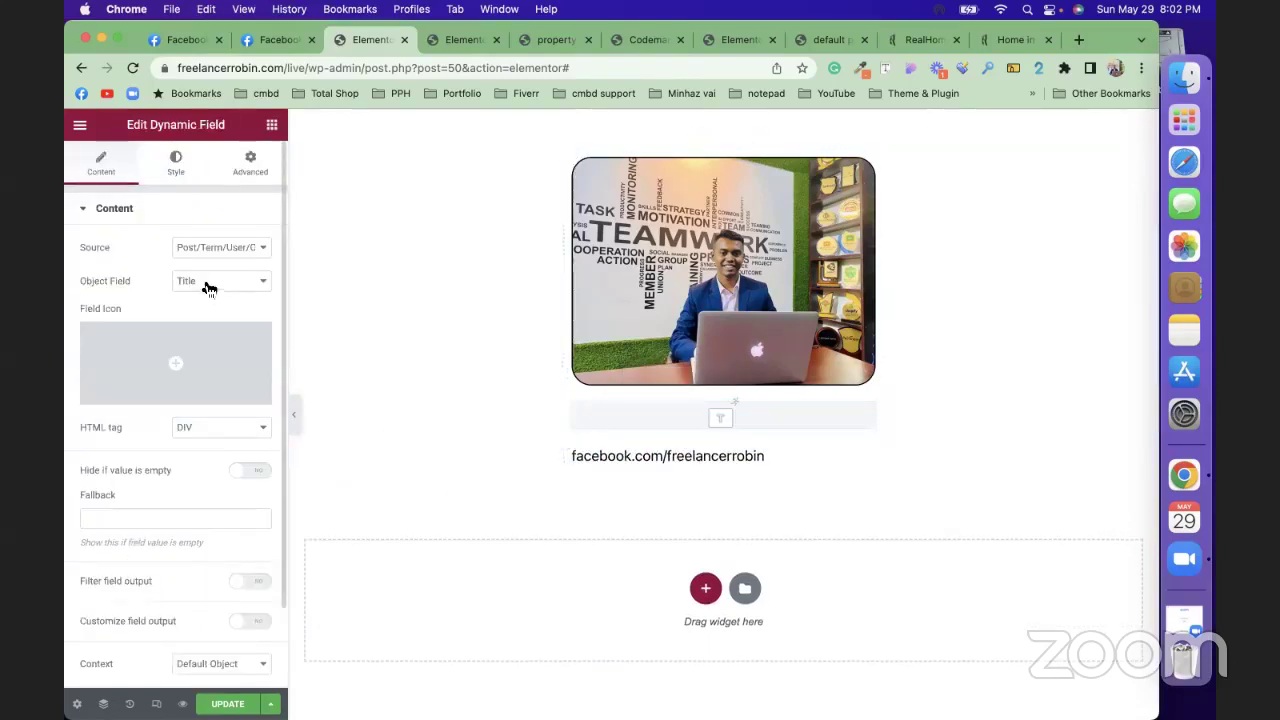
{"action": "left_click", "coordinate": [251, 250]}
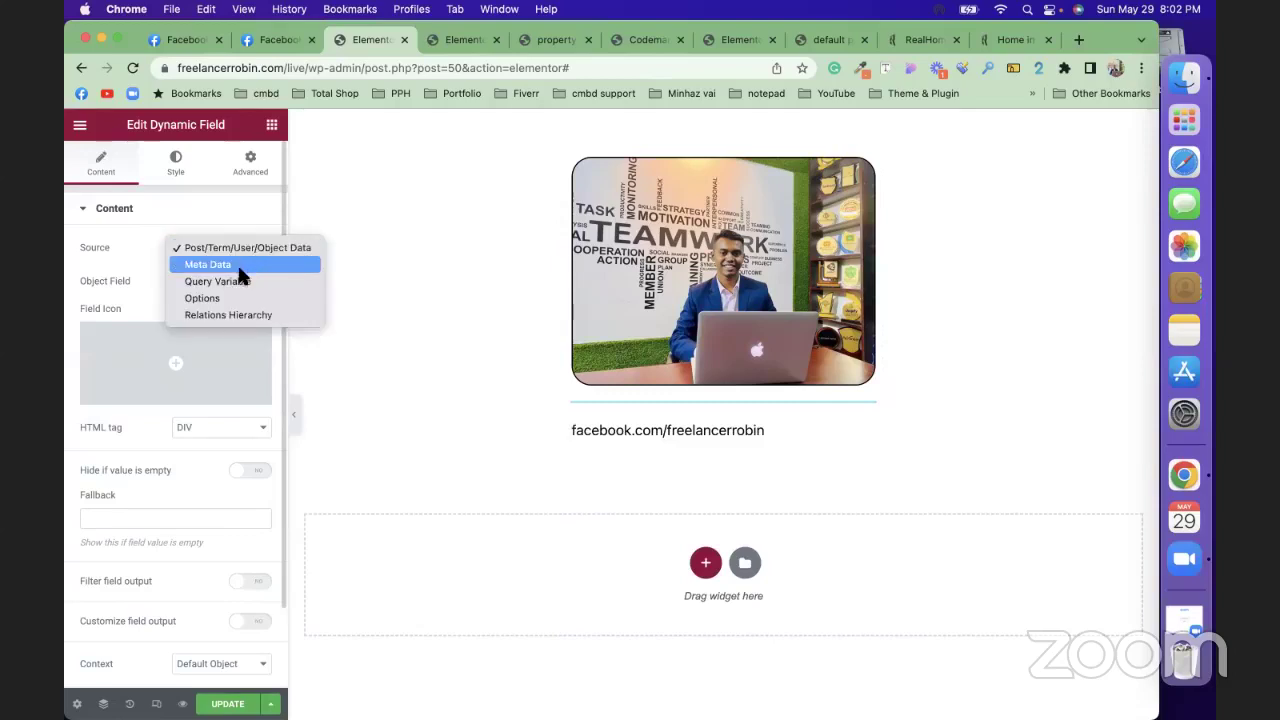
{"action": "left_click", "coordinate": [242, 263]}
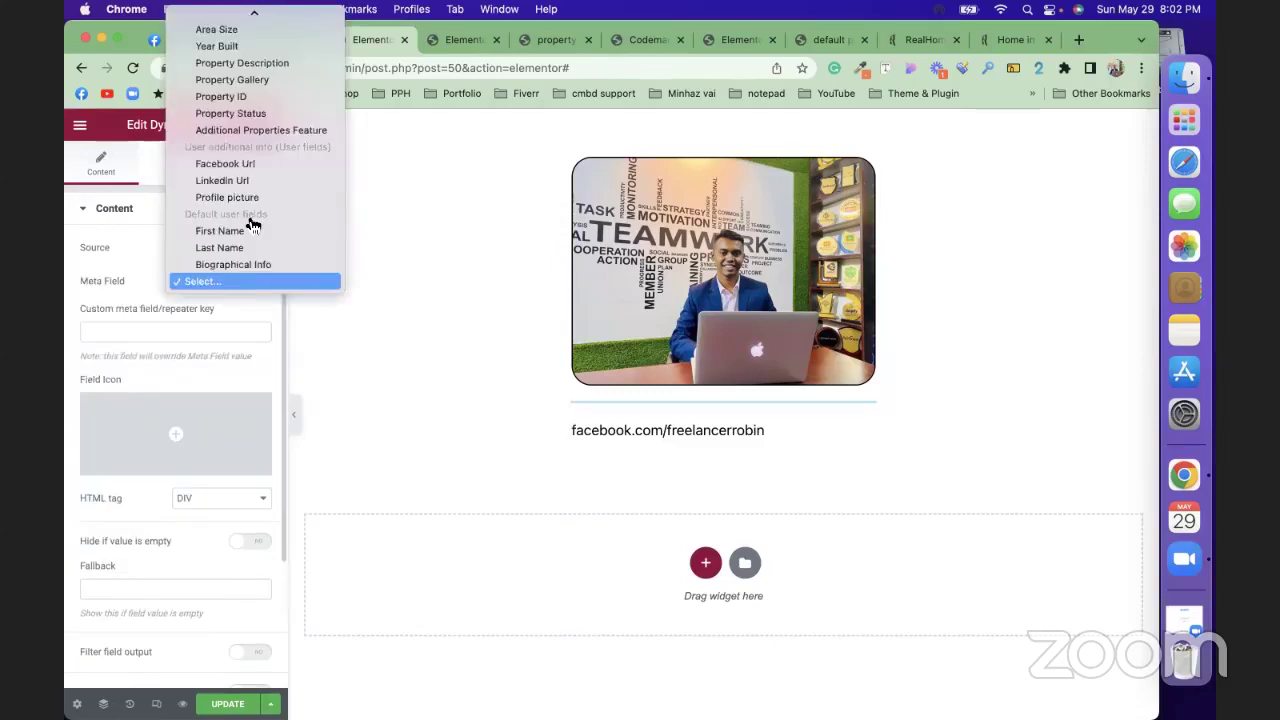
{"action": "scroll", "coordinate": [255, 200], "scroll_direction": "up", "scroll_amount": 4}
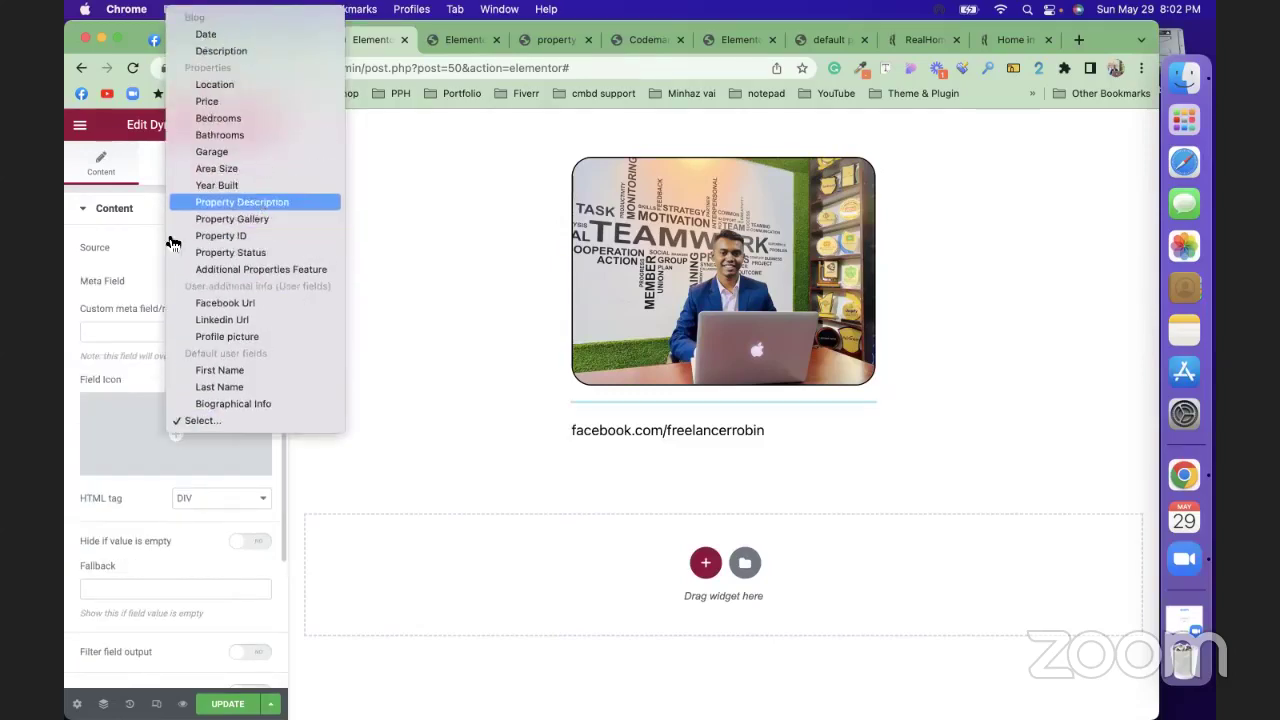
{"action": "left_click", "coordinate": [133, 285]}
{"action": "left_click", "coordinate": [226, 250]}
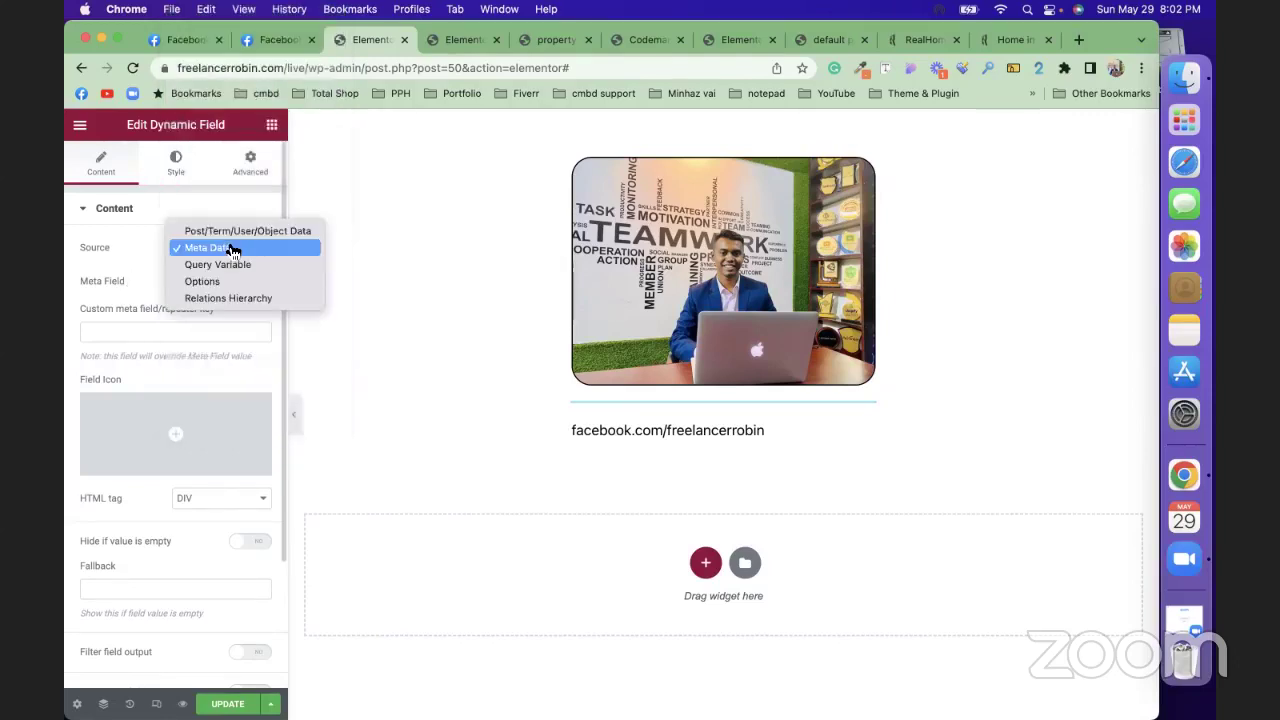
{"action": "left_click", "coordinate": [228, 231]}
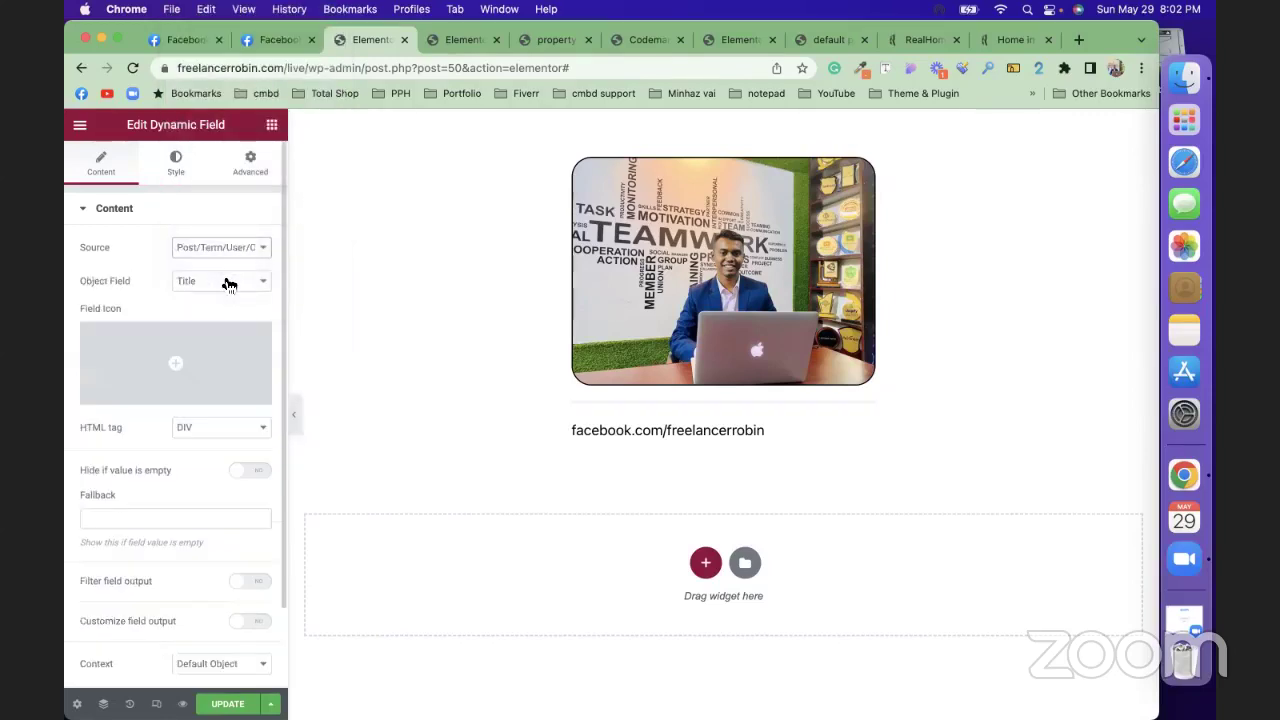
{"action": "left_click", "coordinate": [229, 283]}
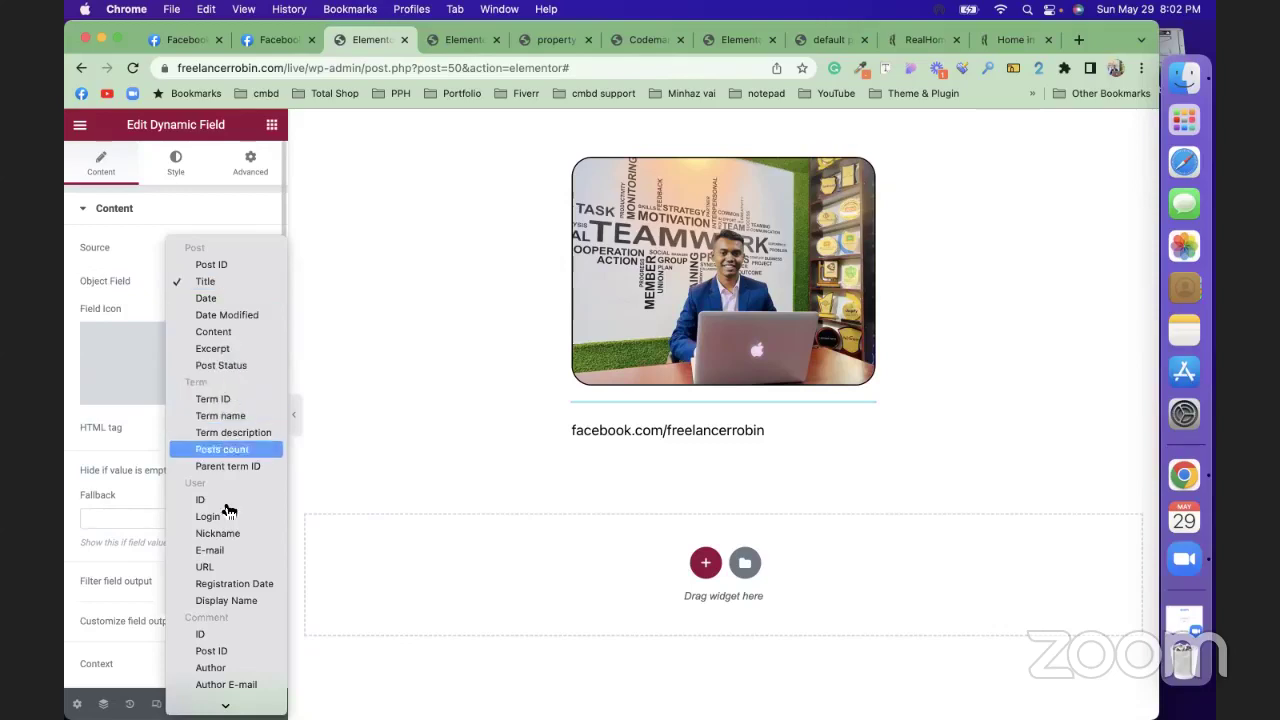
{"action": "left_click", "coordinate": [229, 600]}
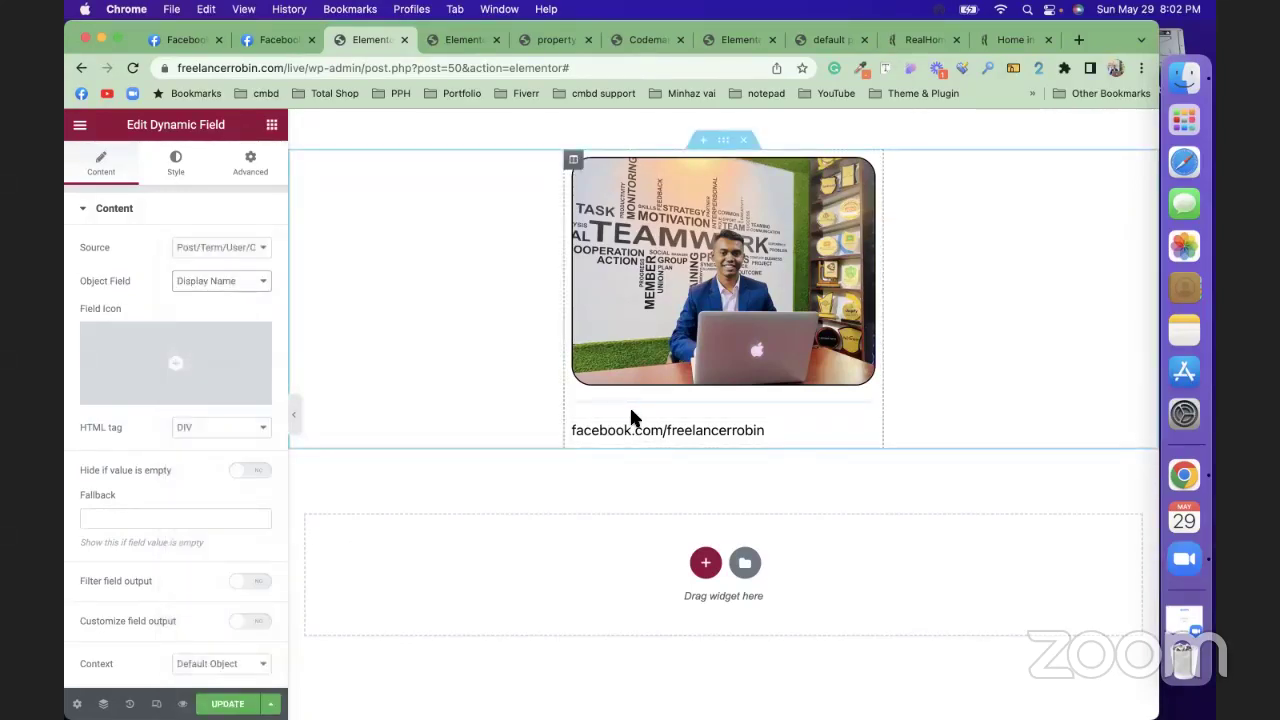
Step: Add a Dynamic Field below the Facebook link with Registration Date as its object field
{"action": "left_click", "coordinate": [271, 126]}
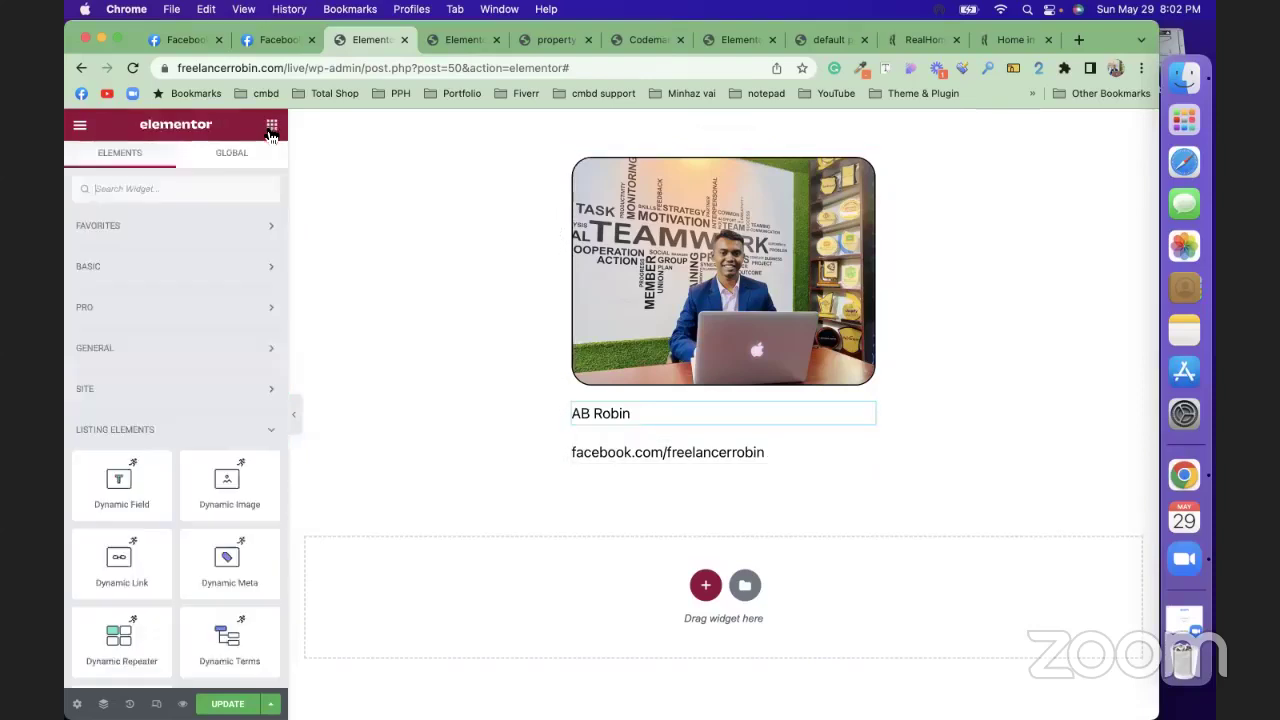
{"action": "left_click_drag", "start_coordinate": [120, 500], "coordinate": [748, 430]}
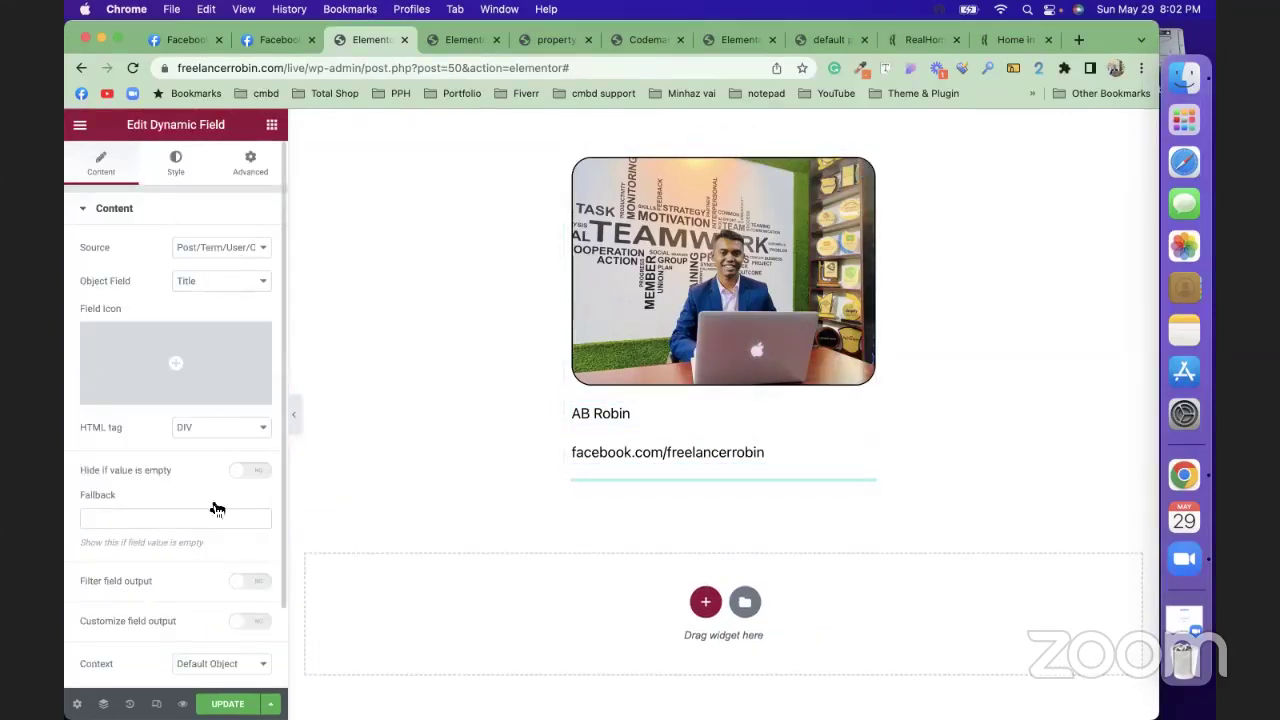
{"action": "left_click", "coordinate": [222, 281]}
{"action": "left_click", "coordinate": [222, 586]}
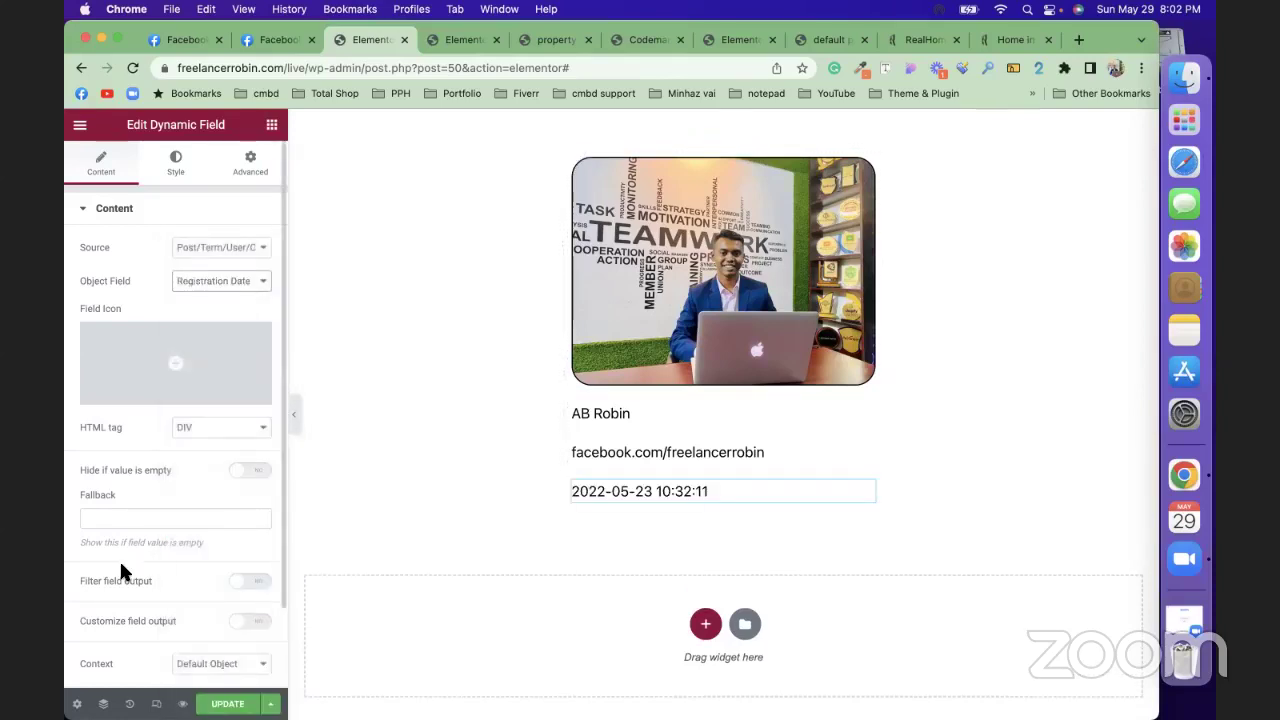
Step: Filter the registration date's output with the Format date (localized) callback, and update the listing item
{"action": "scroll", "coordinate": [160, 530], "scroll_direction": "down", "scroll_amount": 2}
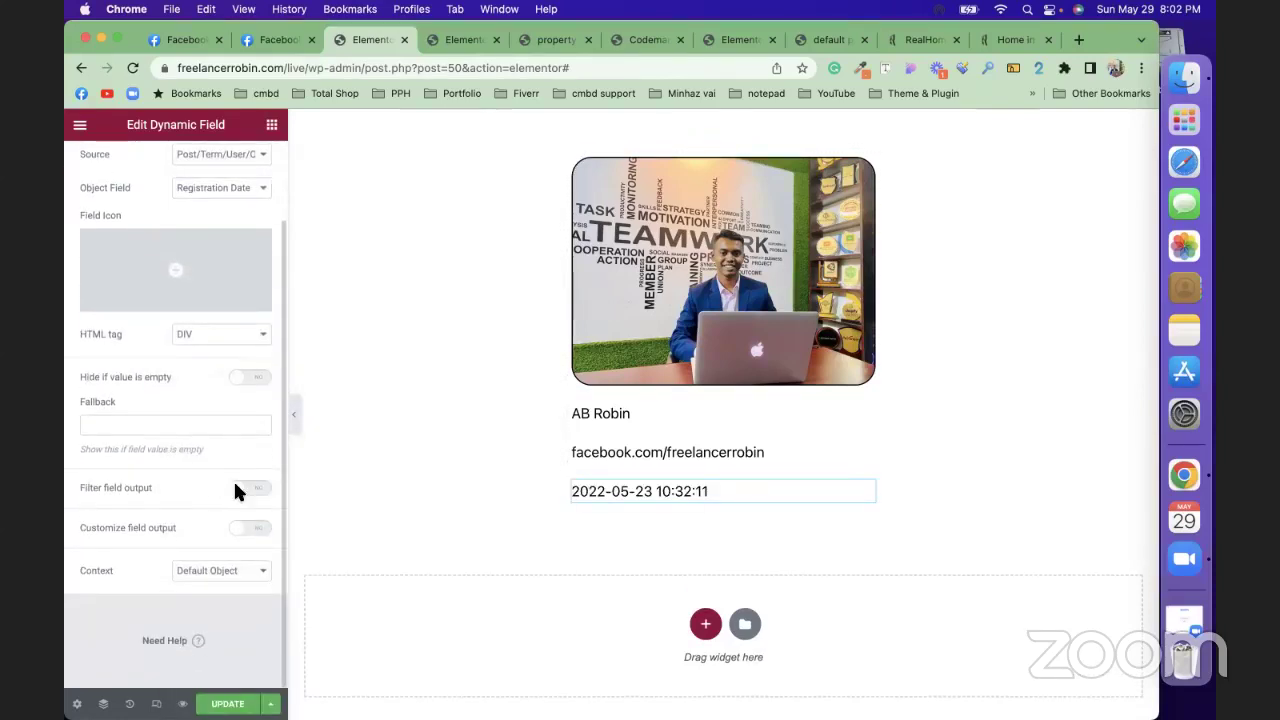
{"action": "left_click", "coordinate": [240, 490]}
{"action": "left_click", "coordinate": [198, 524]}
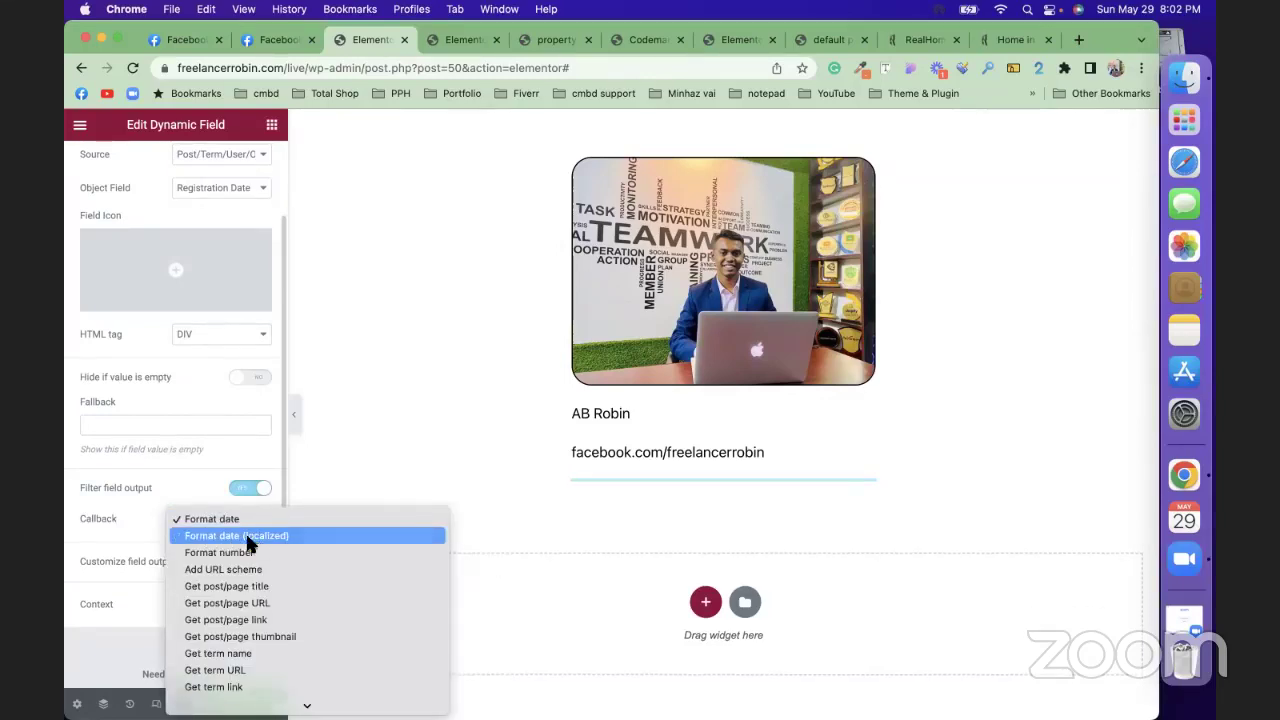
{"action": "left_click", "coordinate": [248, 538]}
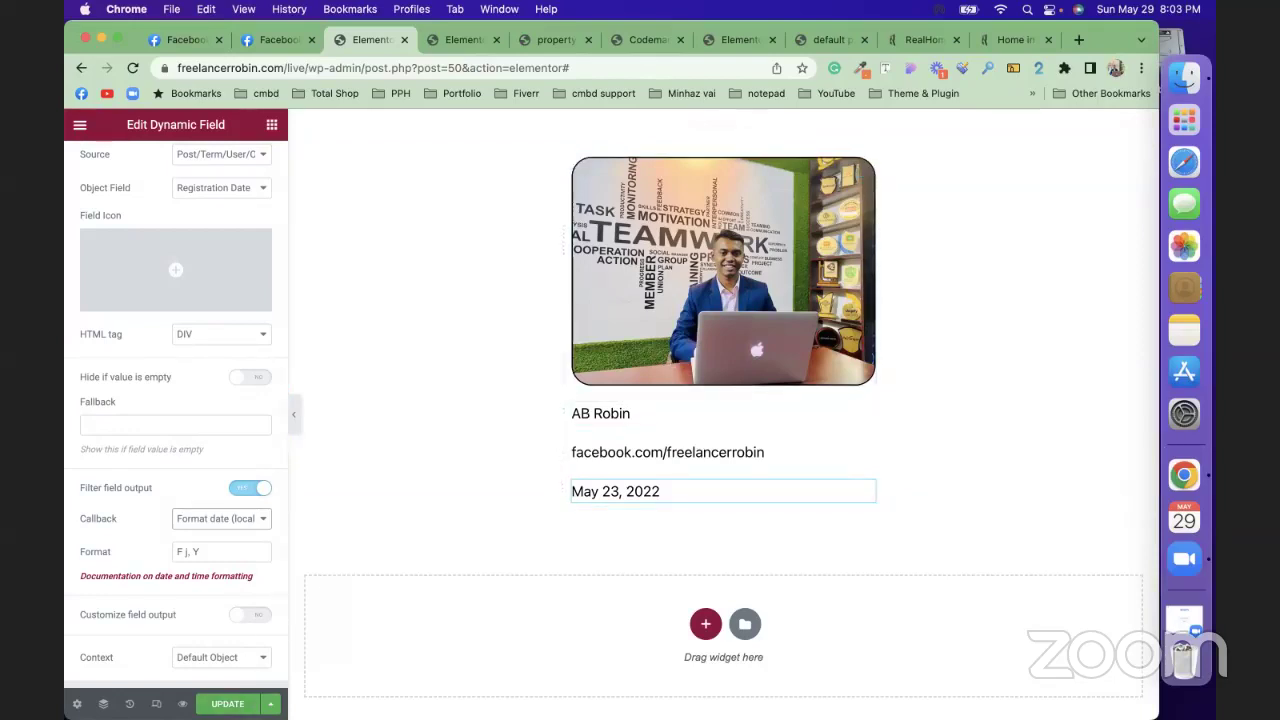
{"action": "left_click", "coordinate": [214, 704]}
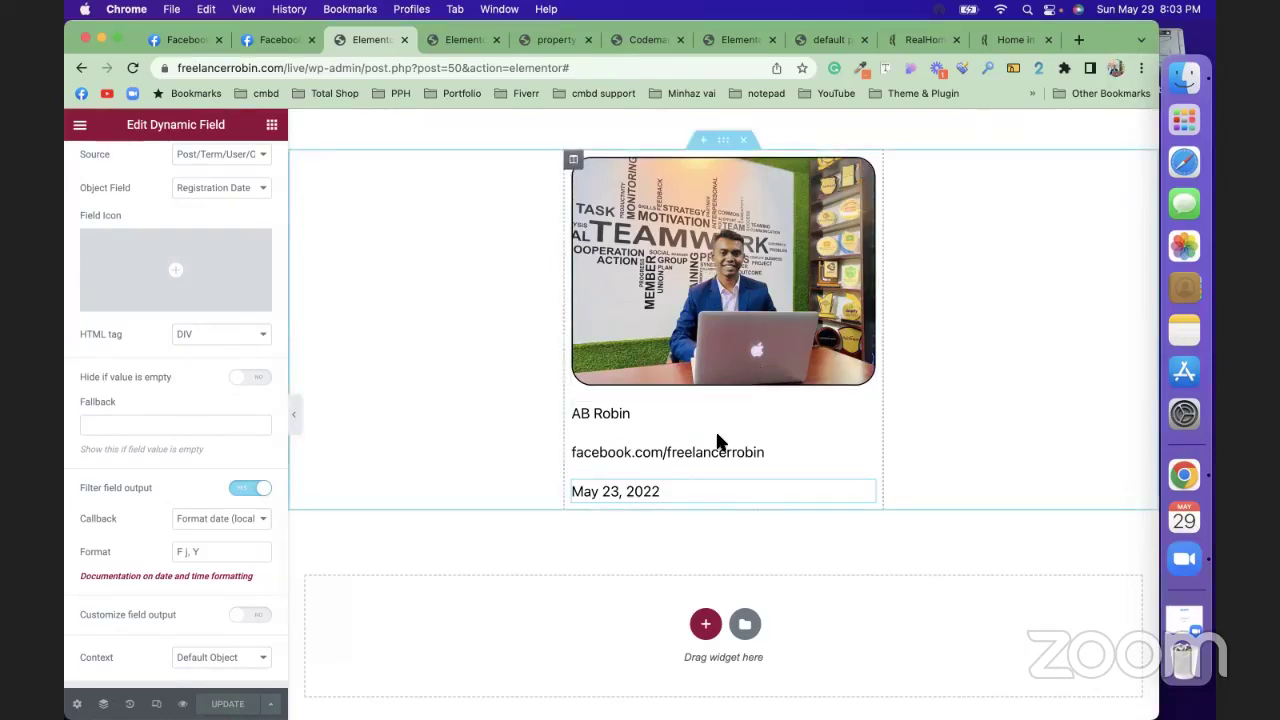
Step: Switch to the Facebook live video, close the team chat window, and open the Codemanbd page
{"action": "left_click", "coordinate": [460, 40]}
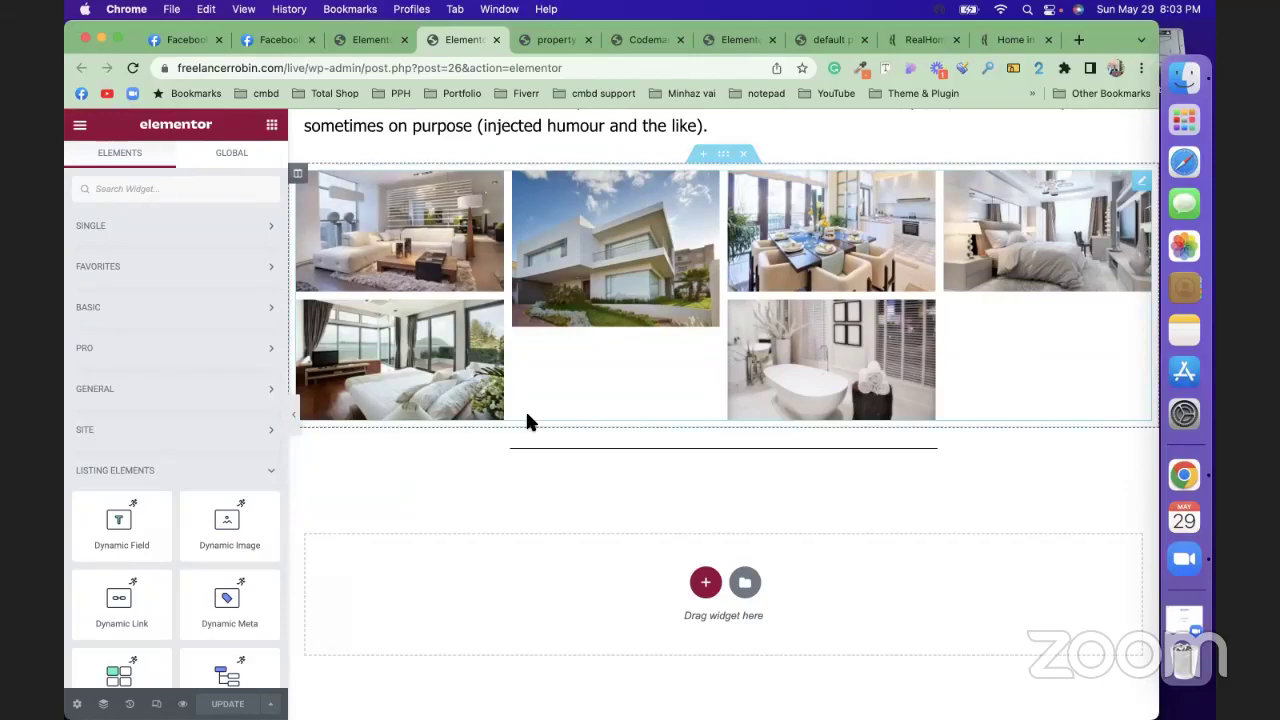
{"action": "left_click", "coordinate": [270, 40]}
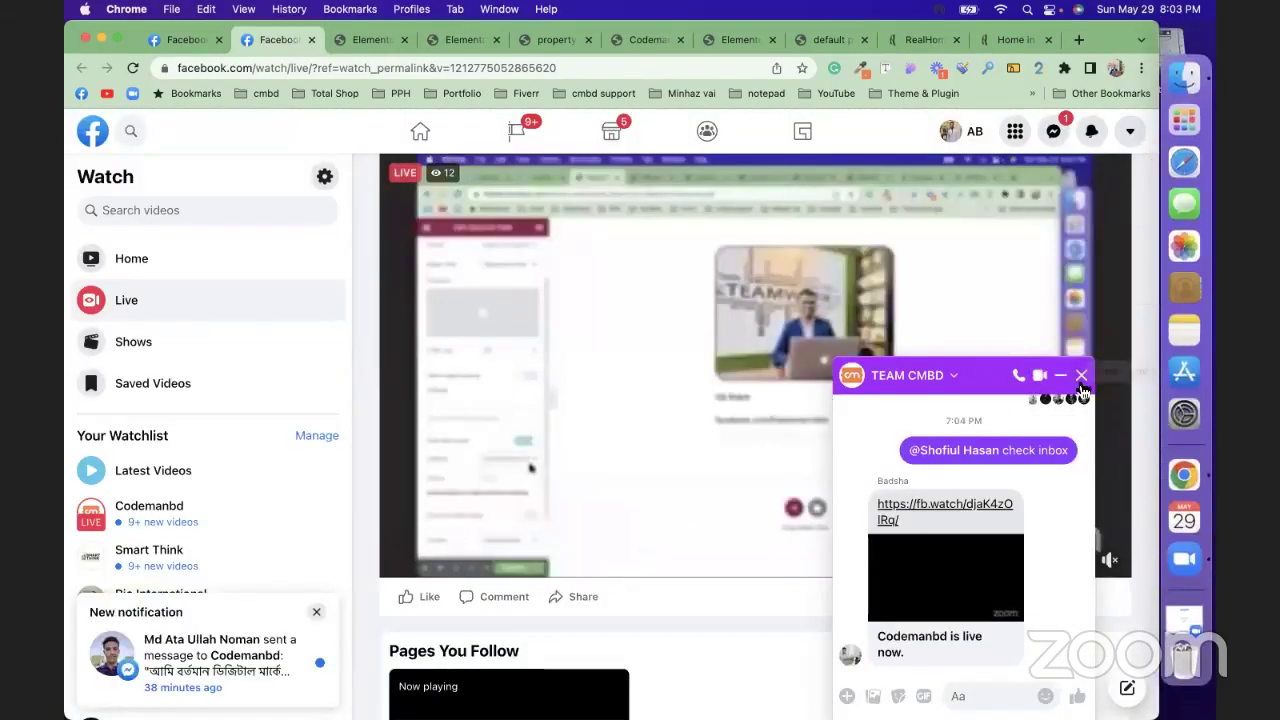
{"action": "left_click", "coordinate": [1081, 377]}
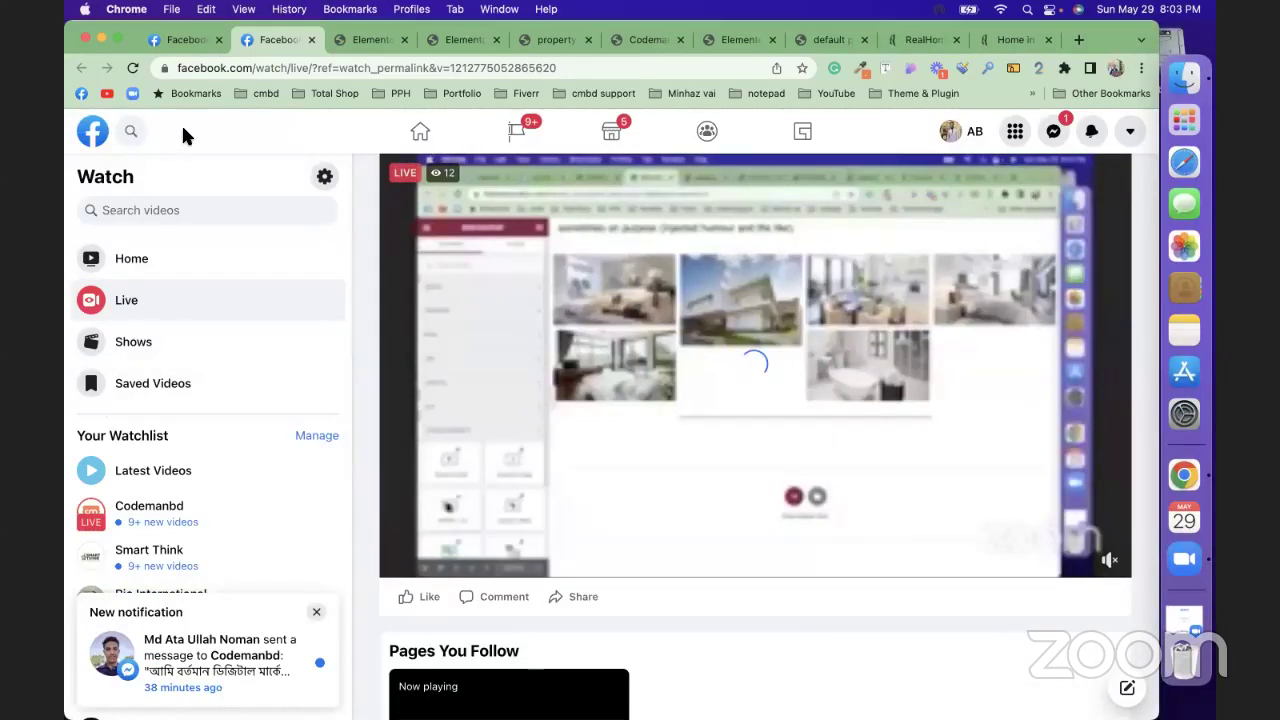
{"action": "left_click", "coordinate": [130, 131]}
{"action": "left_click", "coordinate": [144, 201]}
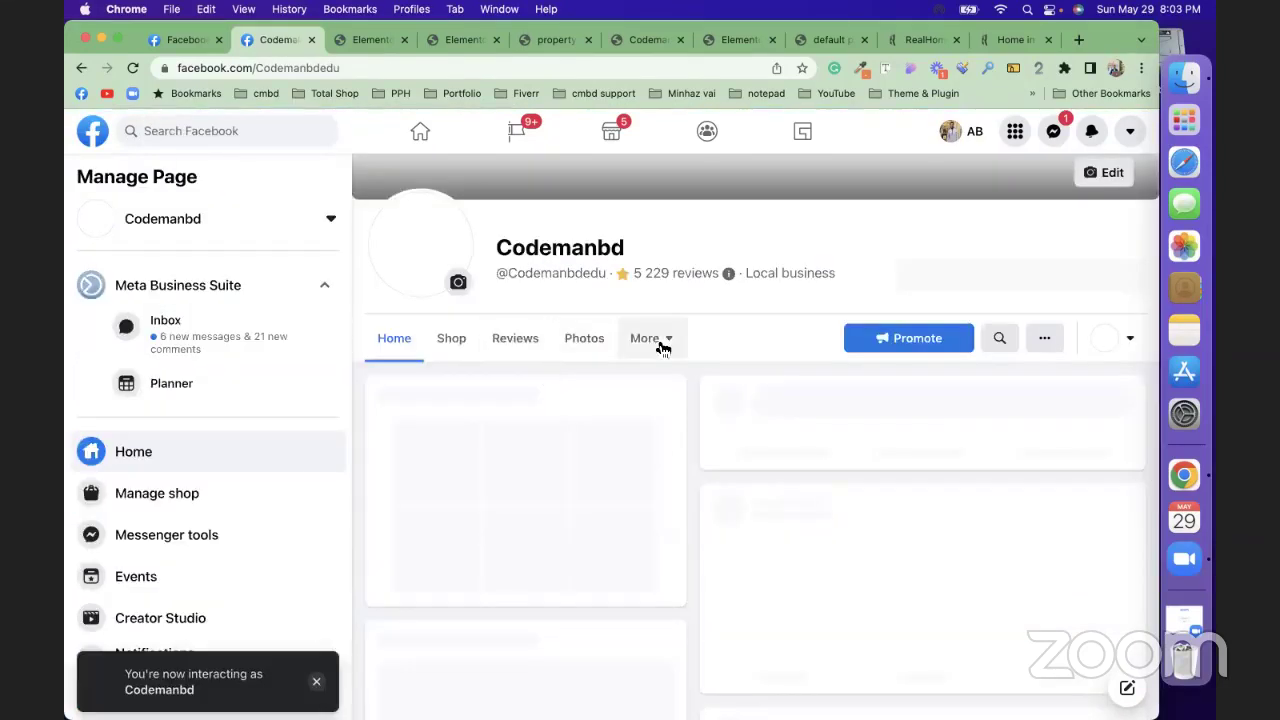
Step: Browse the Codemanbd page's past live videos down to the JetEngine dynamic website session, and switch back to the listing item in Elementor
{"action": "left_click", "coordinate": [651, 343]}
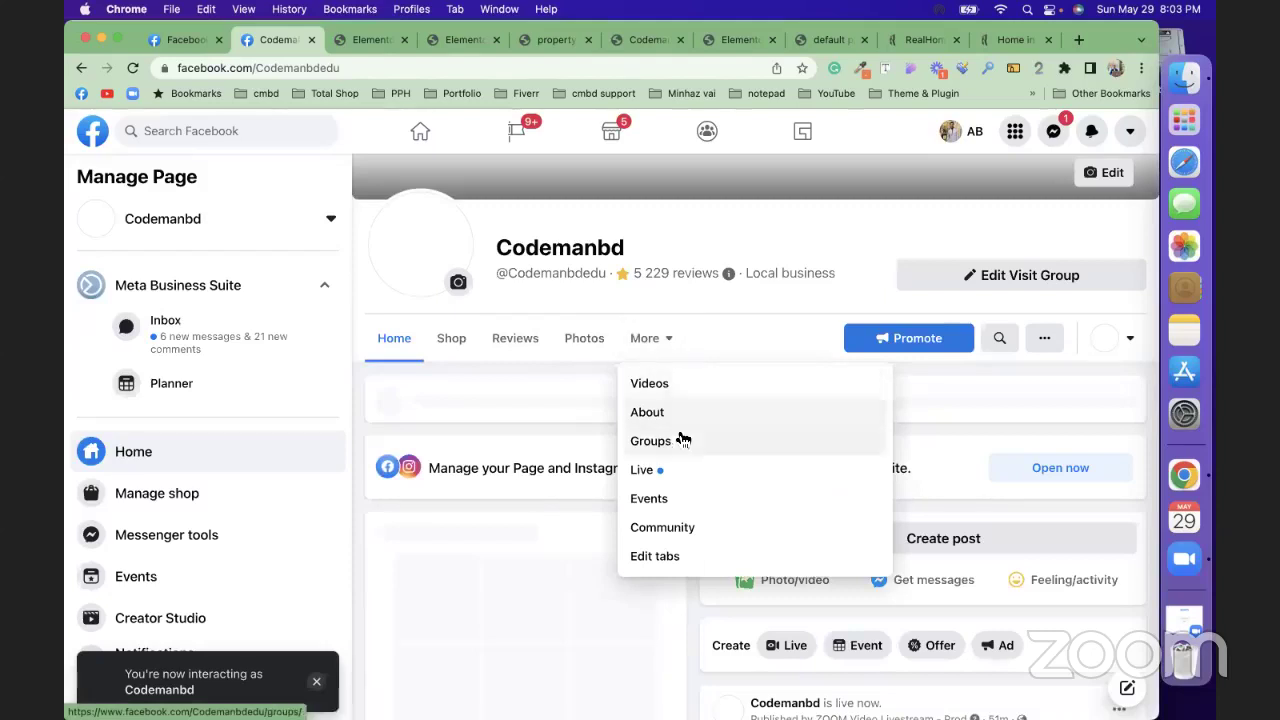
{"action": "left_click", "coordinate": [650, 440]}
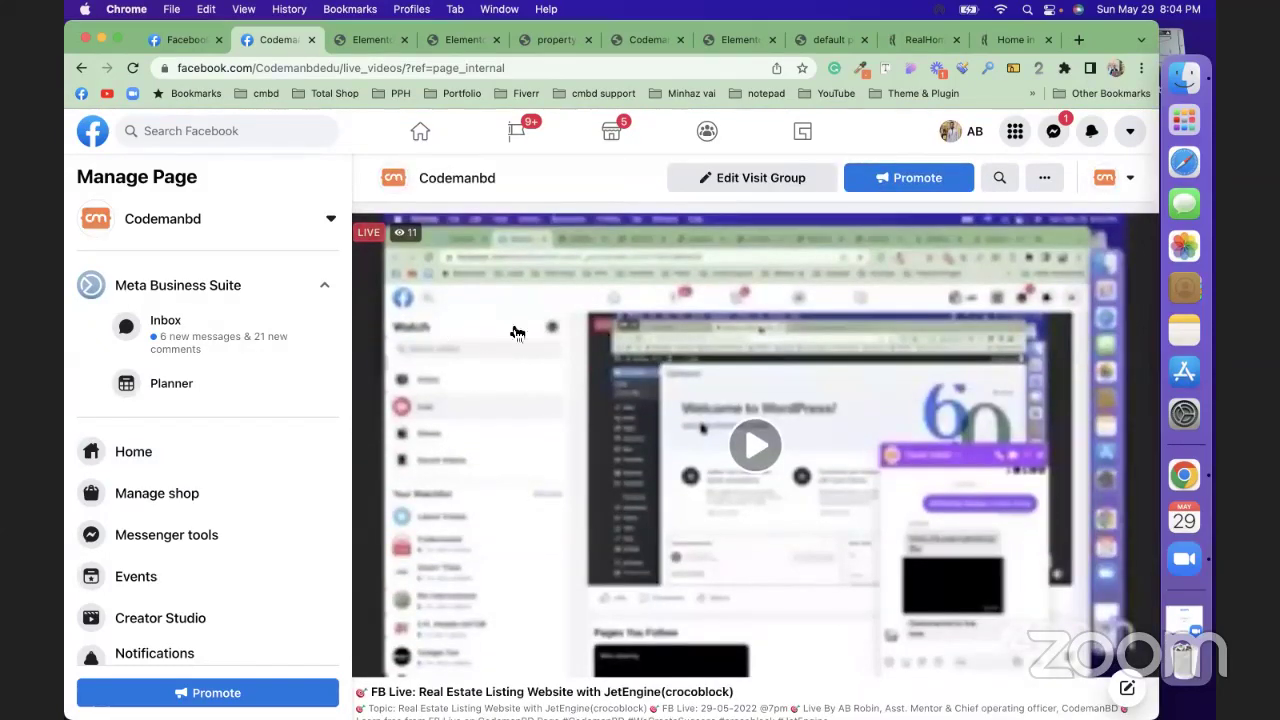
{"action": "scroll", "coordinate": [583, 377], "scroll_direction": "down", "scroll_amount": 5}
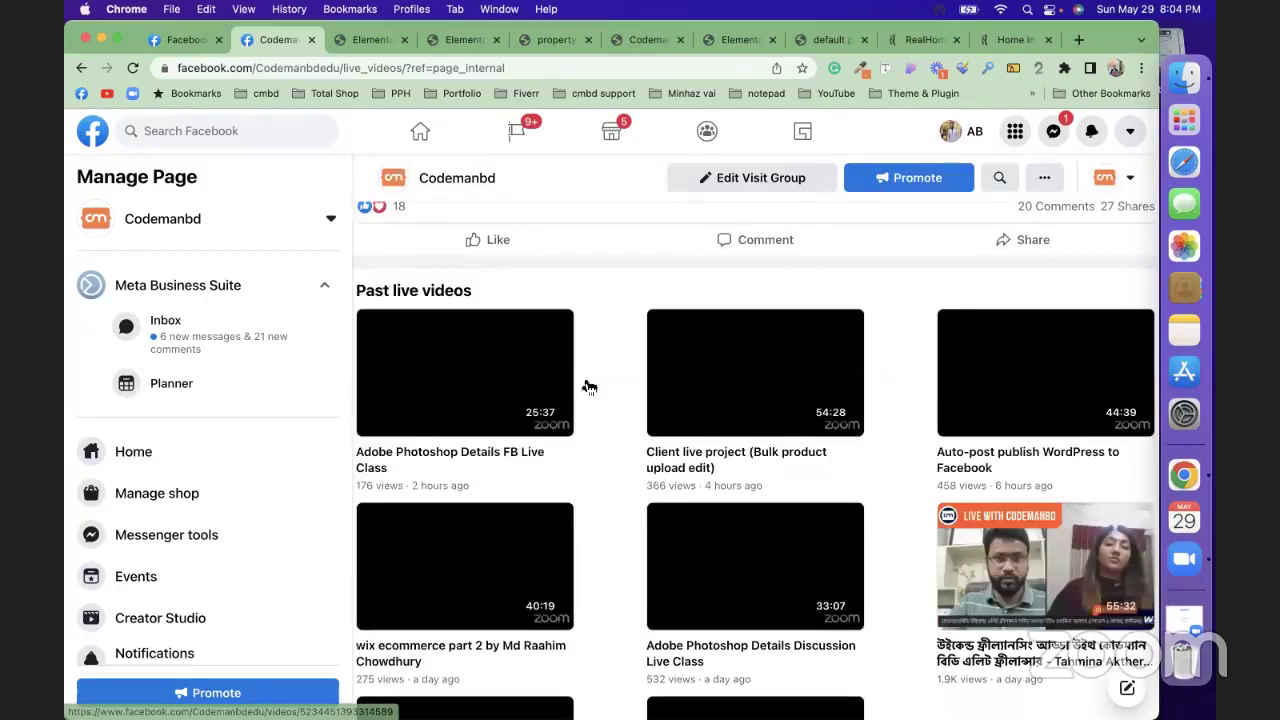
{"action": "scroll", "coordinate": [734, 412], "scroll_direction": "down", "scroll_amount": 2}
{"action": "scroll", "coordinate": [734, 412], "scroll_direction": "down", "scroll_amount": 5}
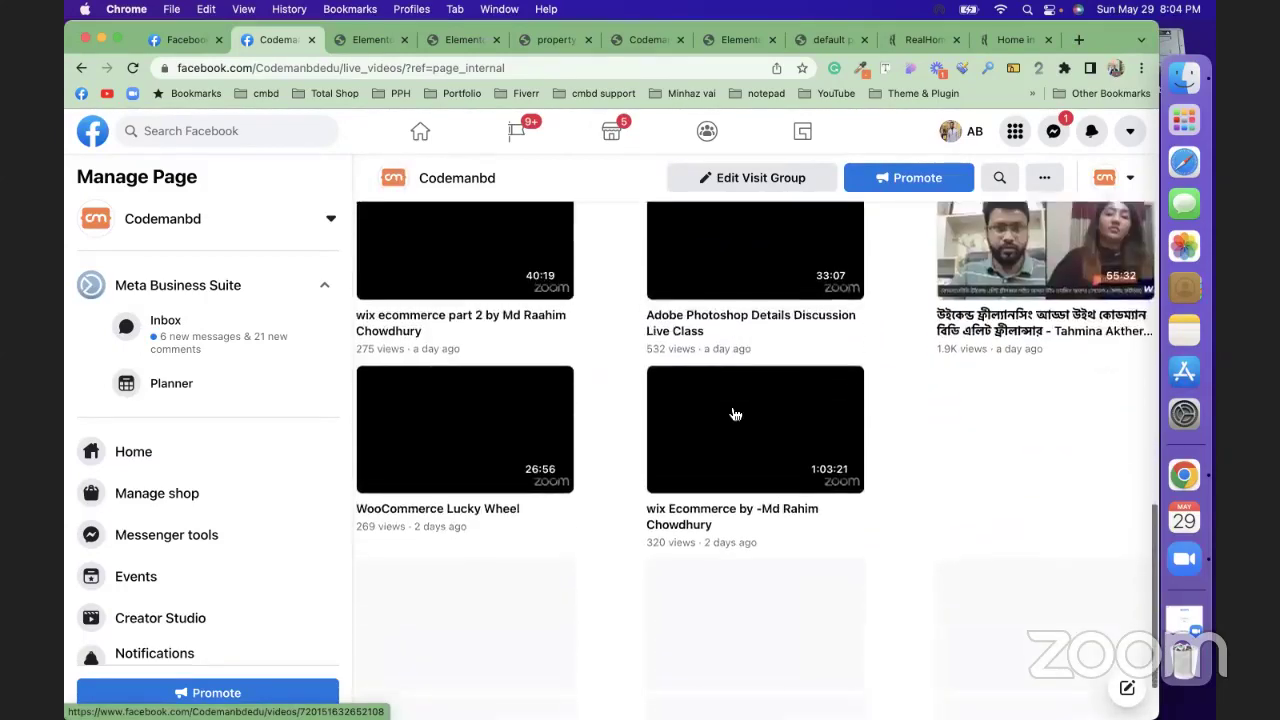
{"action": "scroll", "coordinate": [498, 531], "scroll_direction": "down", "scroll_amount": 2}
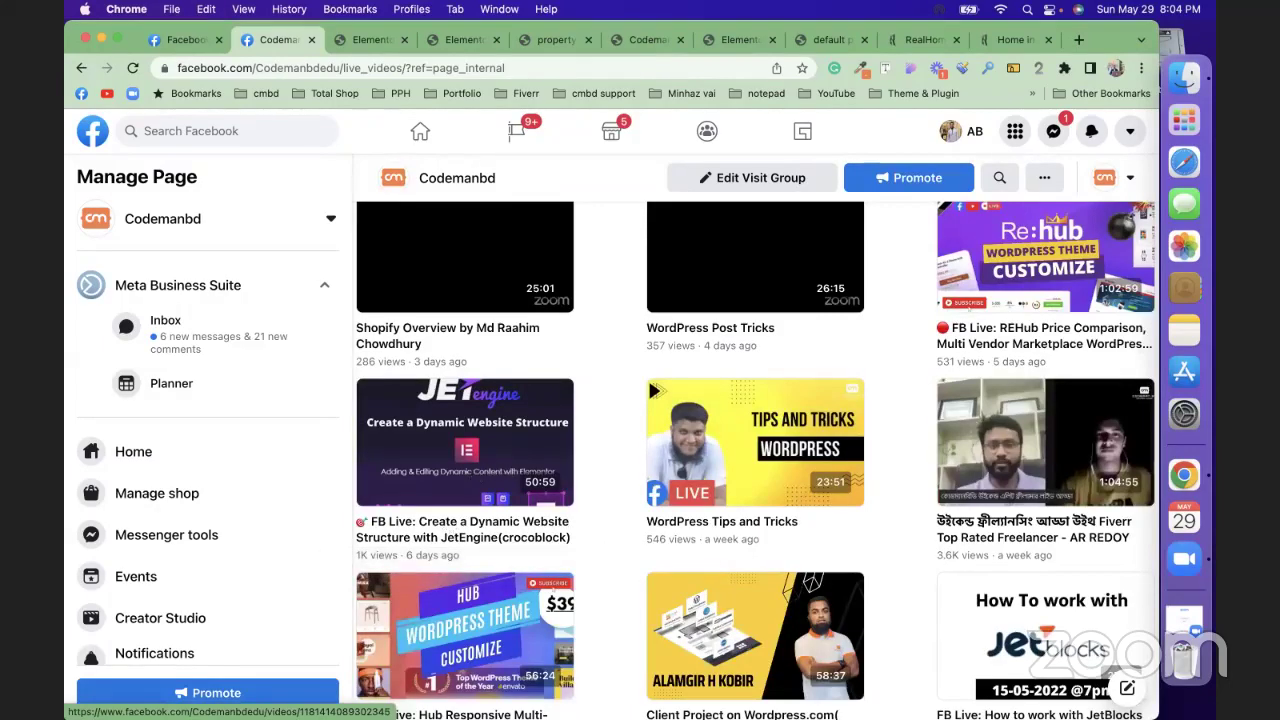
{"action": "left_click", "coordinate": [368, 40]}
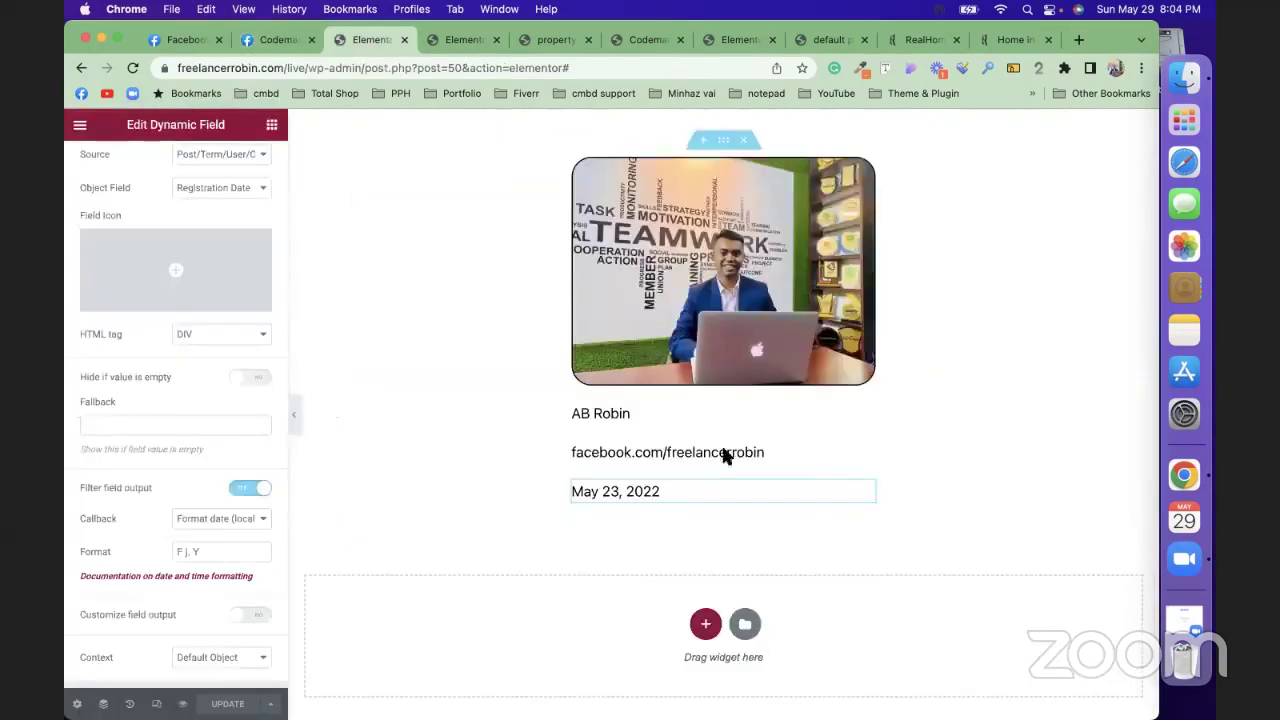